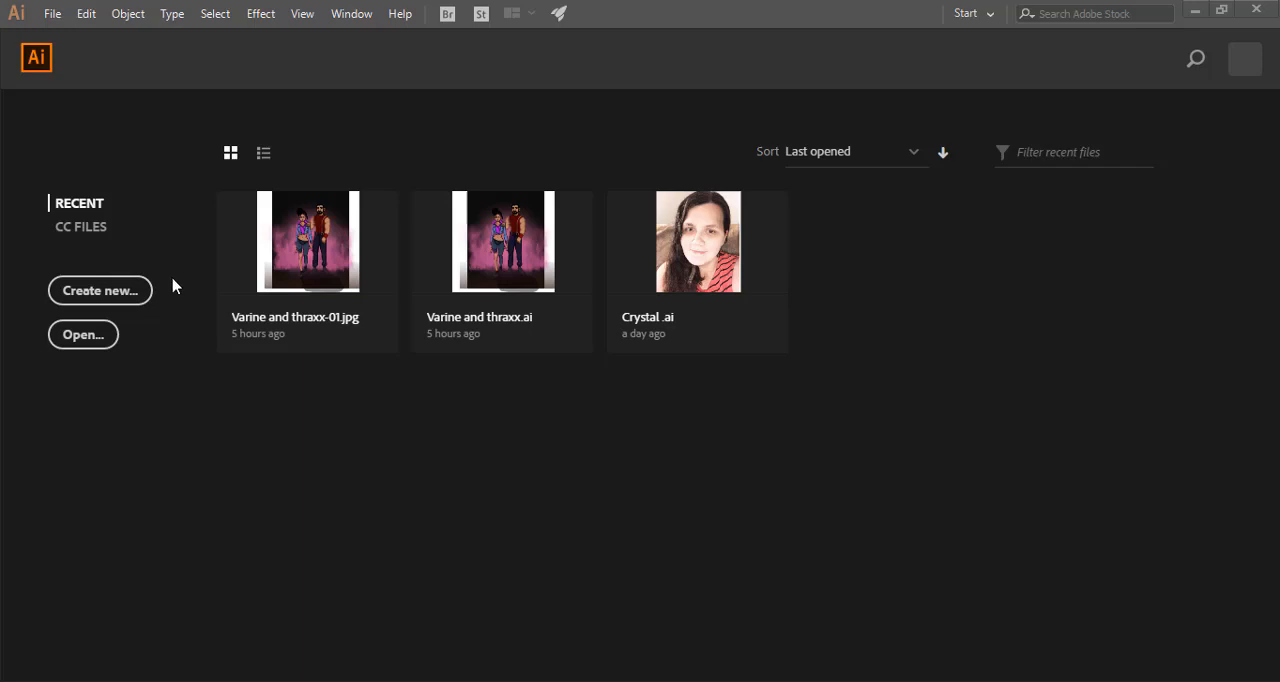
# Begin a new document and choose the recent custom 2000 x 2000 px preset.
pyautogui.click(96, 290)
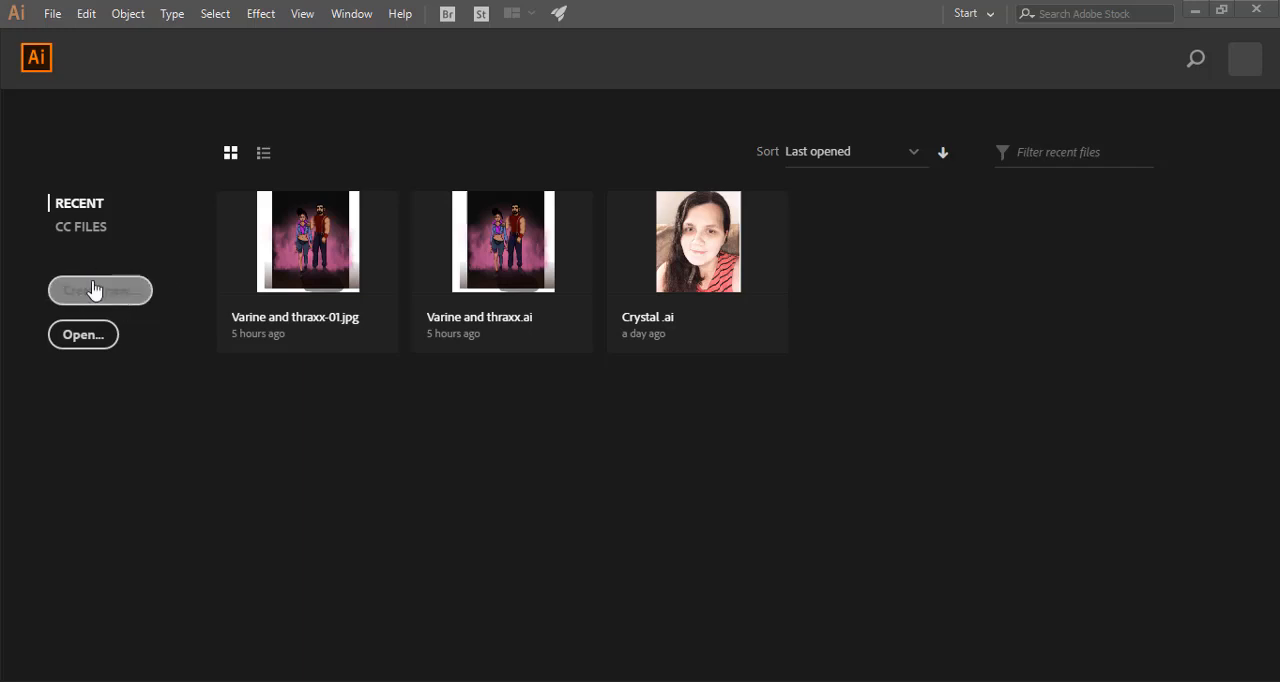
pyautogui.click(50, 13)
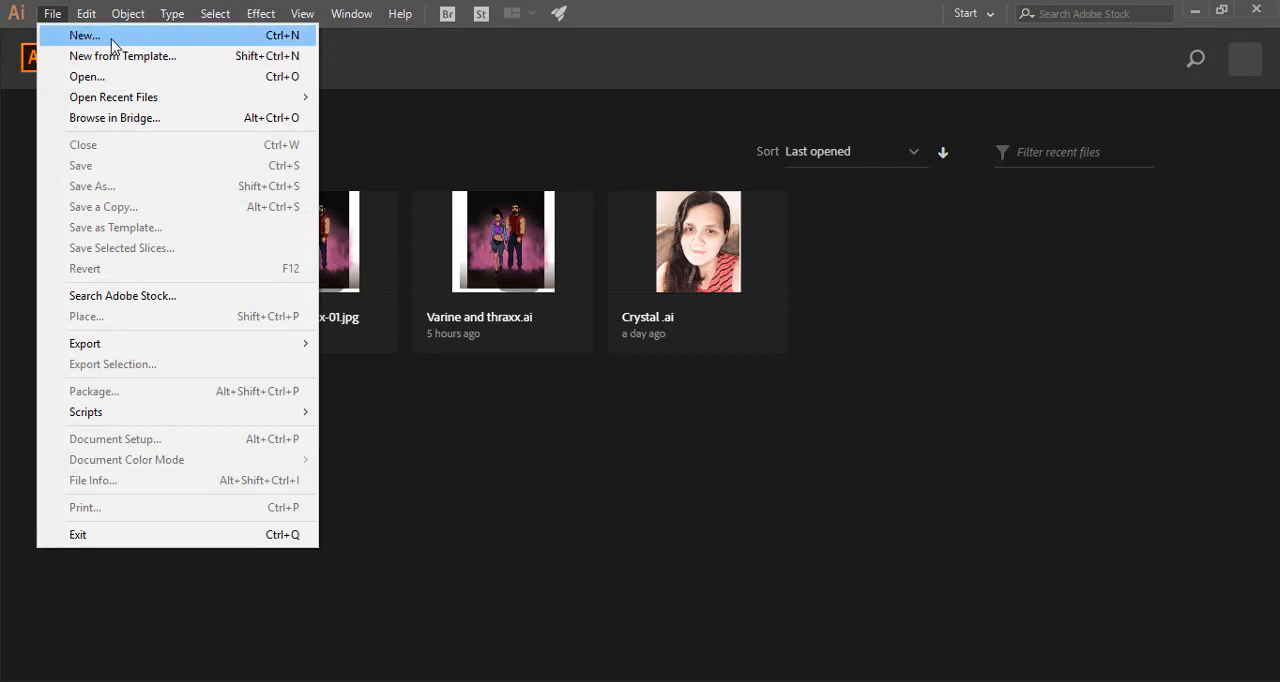
pyautogui.click(117, 38)
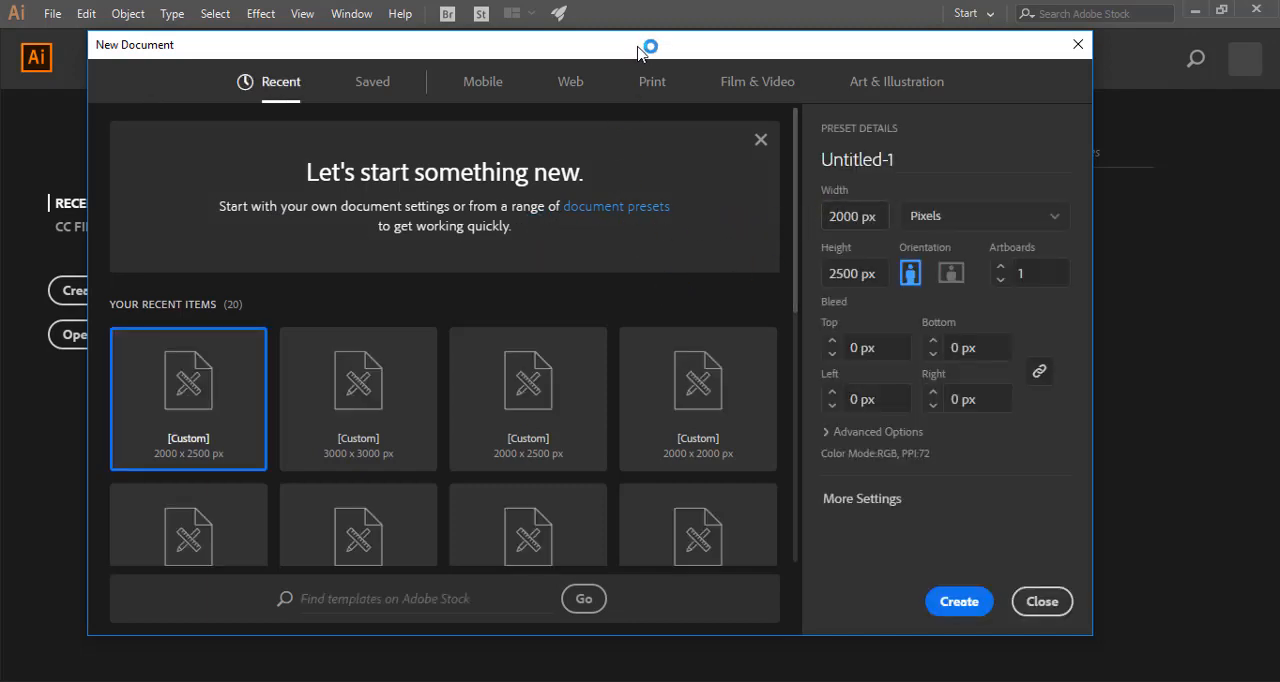
pyautogui.moveTo(640, 52); pyautogui.dragTo(654, 30)
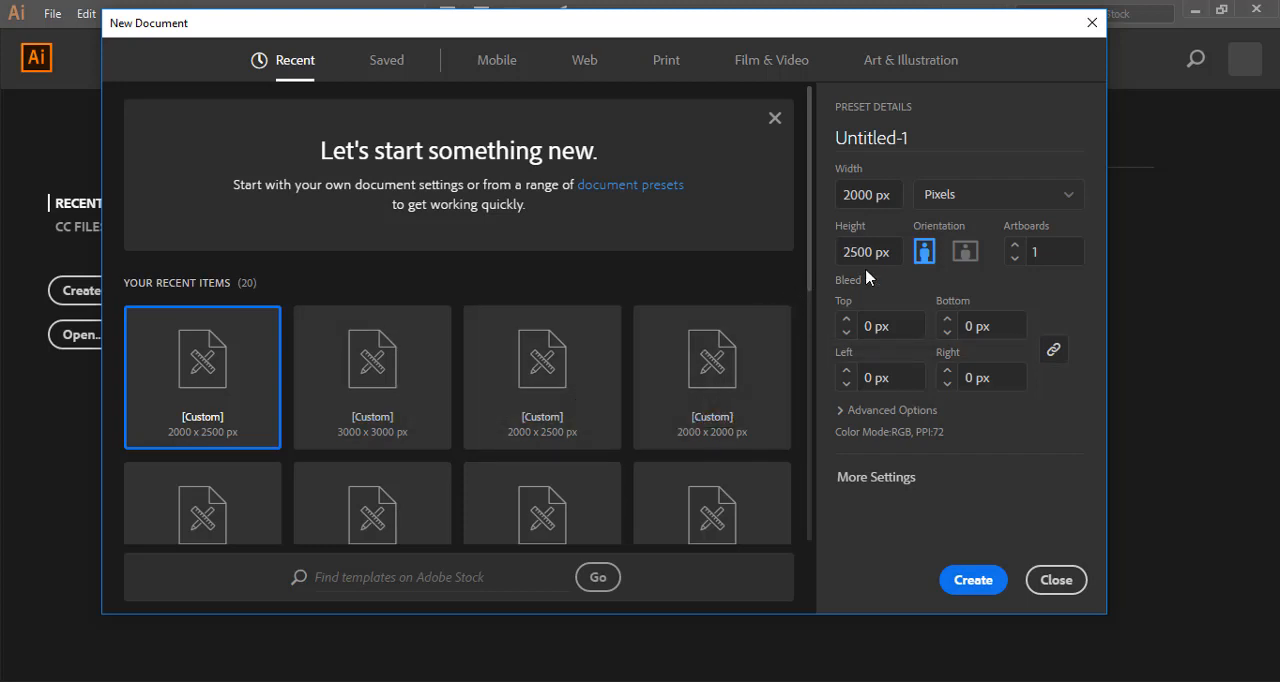
pyautogui.moveTo(809, 284); pyautogui.dragTo(811, 343)
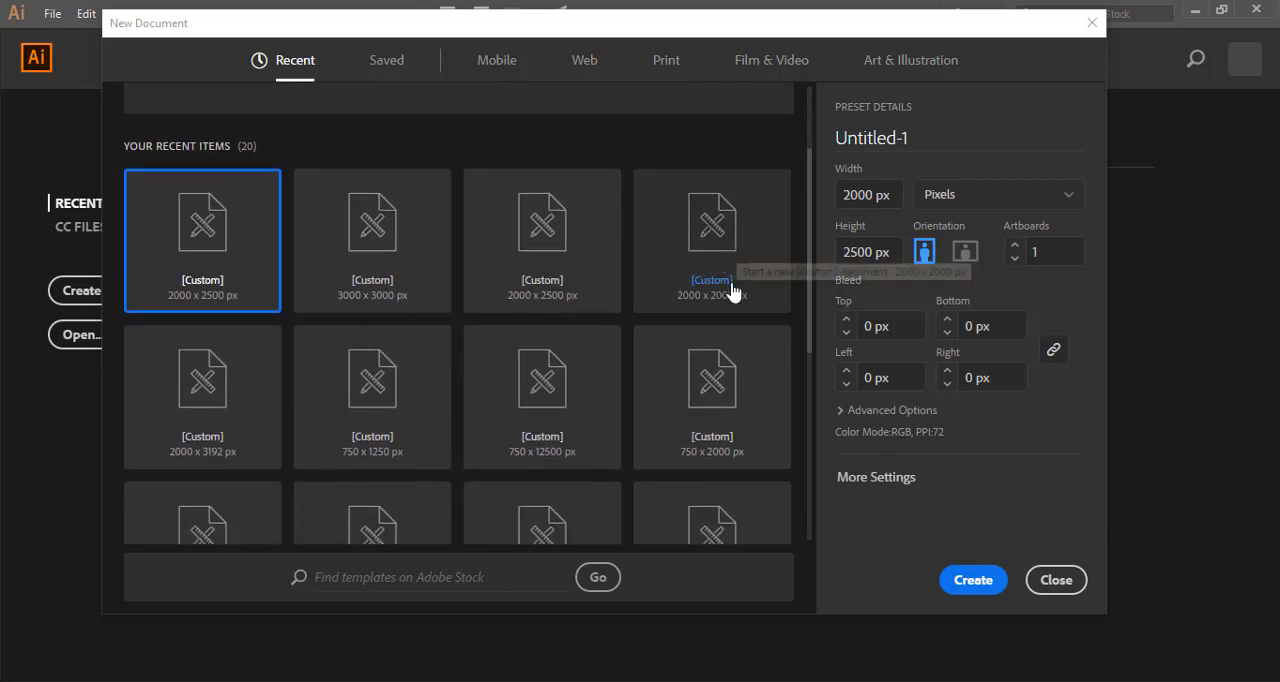
pyautogui.moveTo(808, 302); pyautogui.dragTo(806, 367)
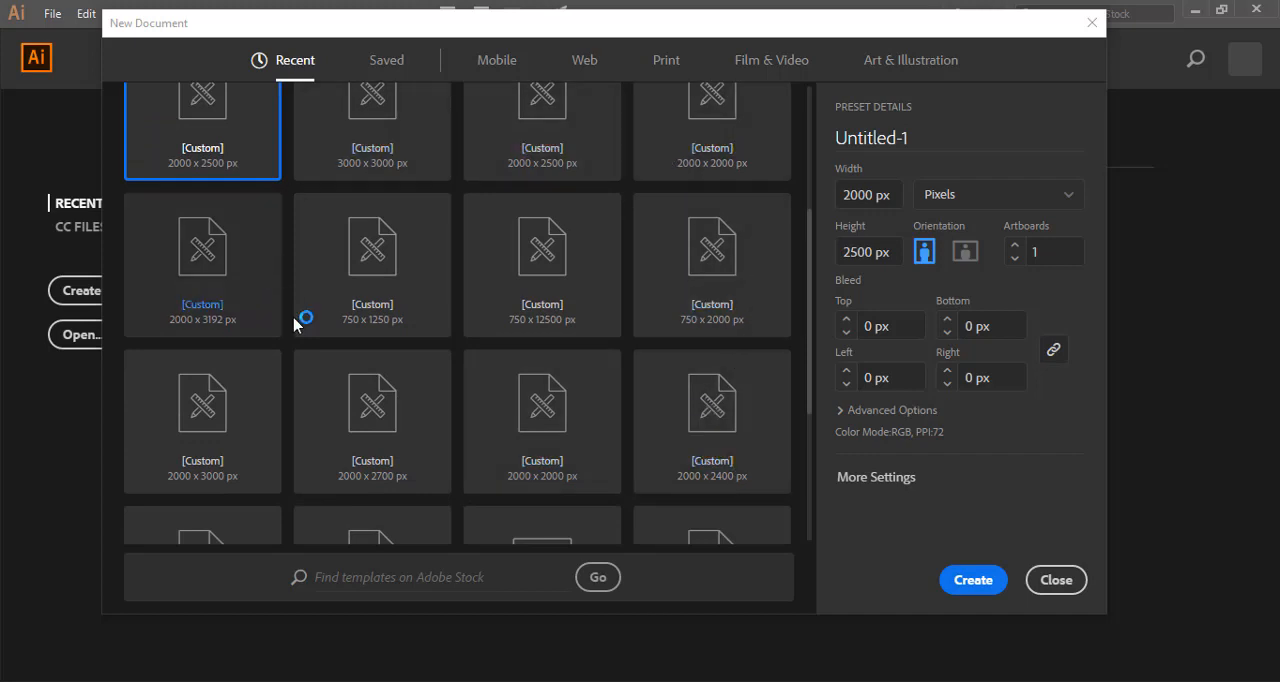
pyautogui.moveTo(820, 337); pyautogui.dragTo(820, 300)
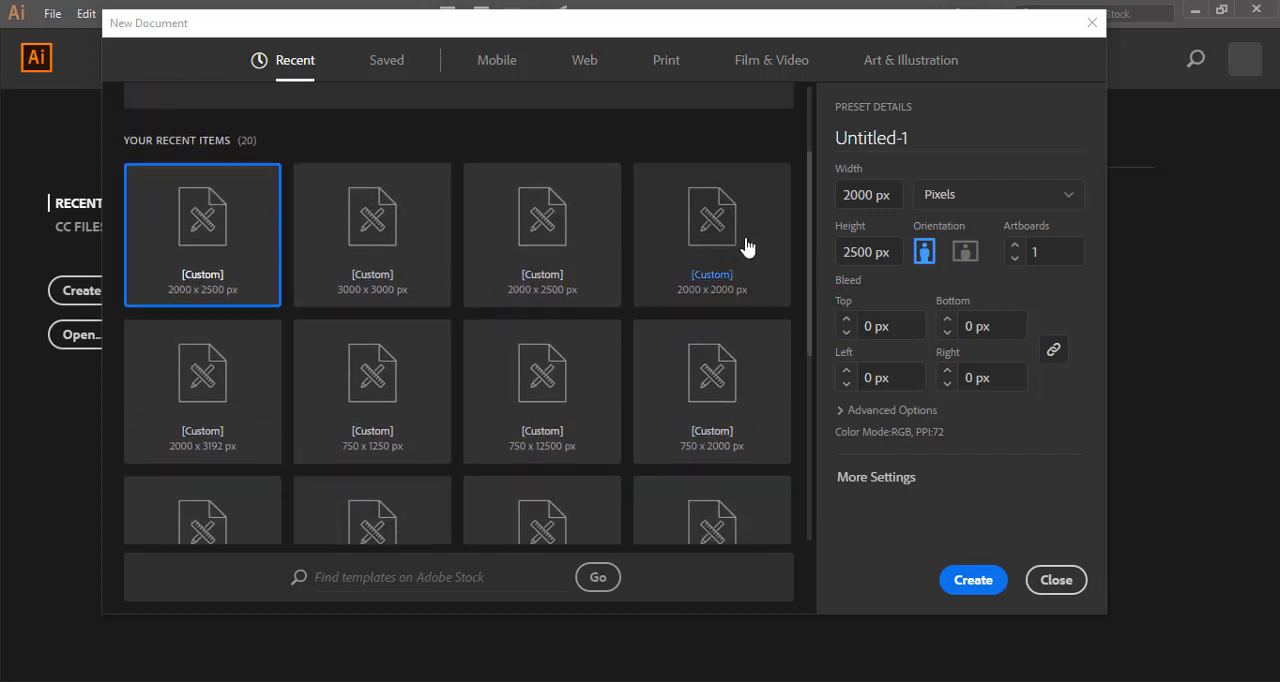
pyautogui.click(748, 243)
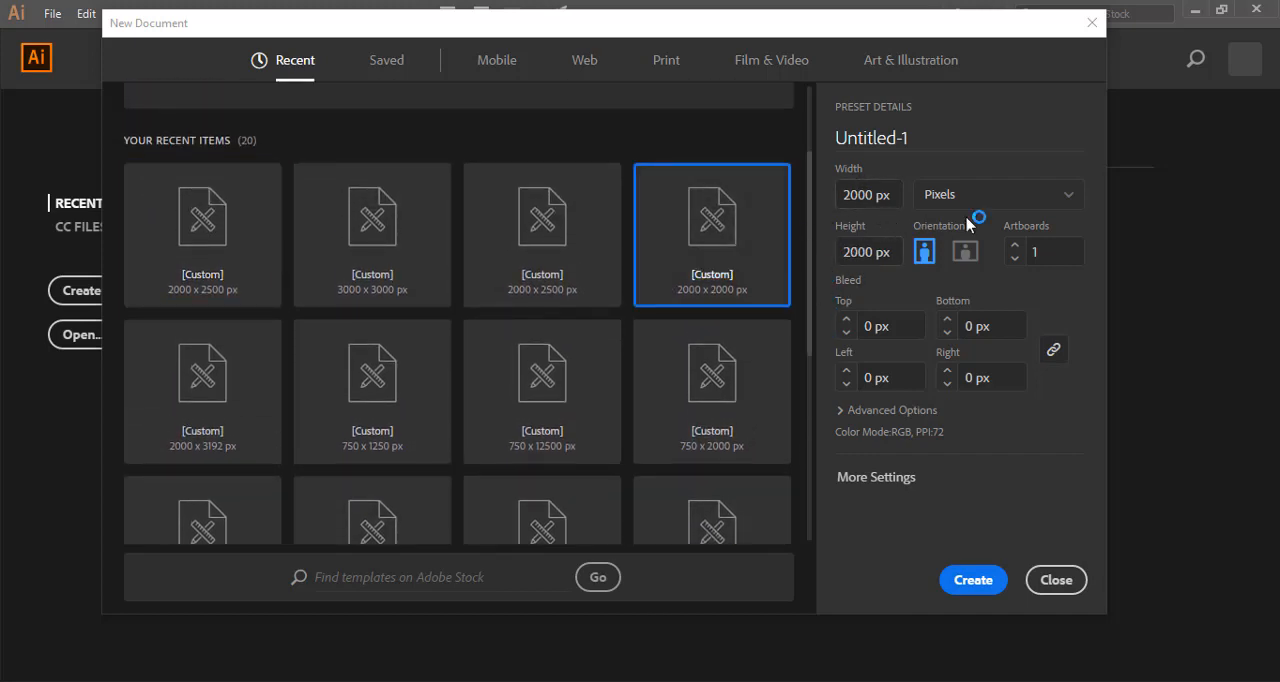
# Keep the units in pixels, name the document "jidenna" and create it.
pyautogui.click(1052, 202)
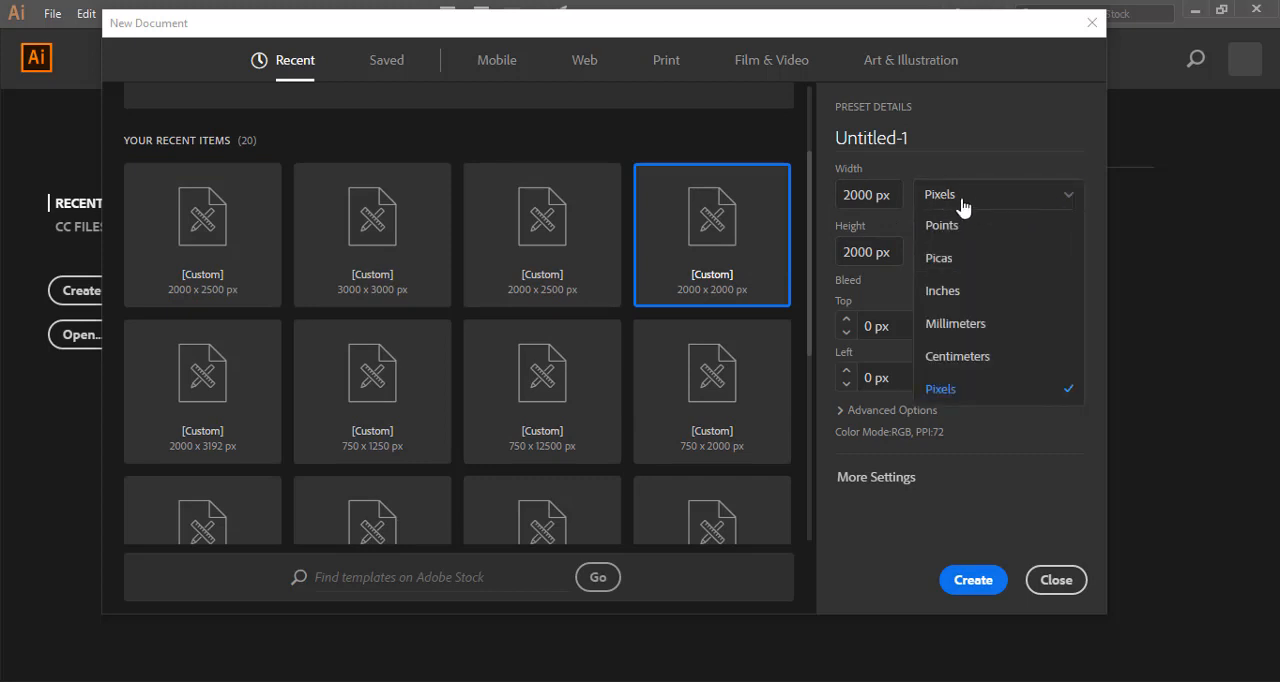
pyautogui.click(980, 195)
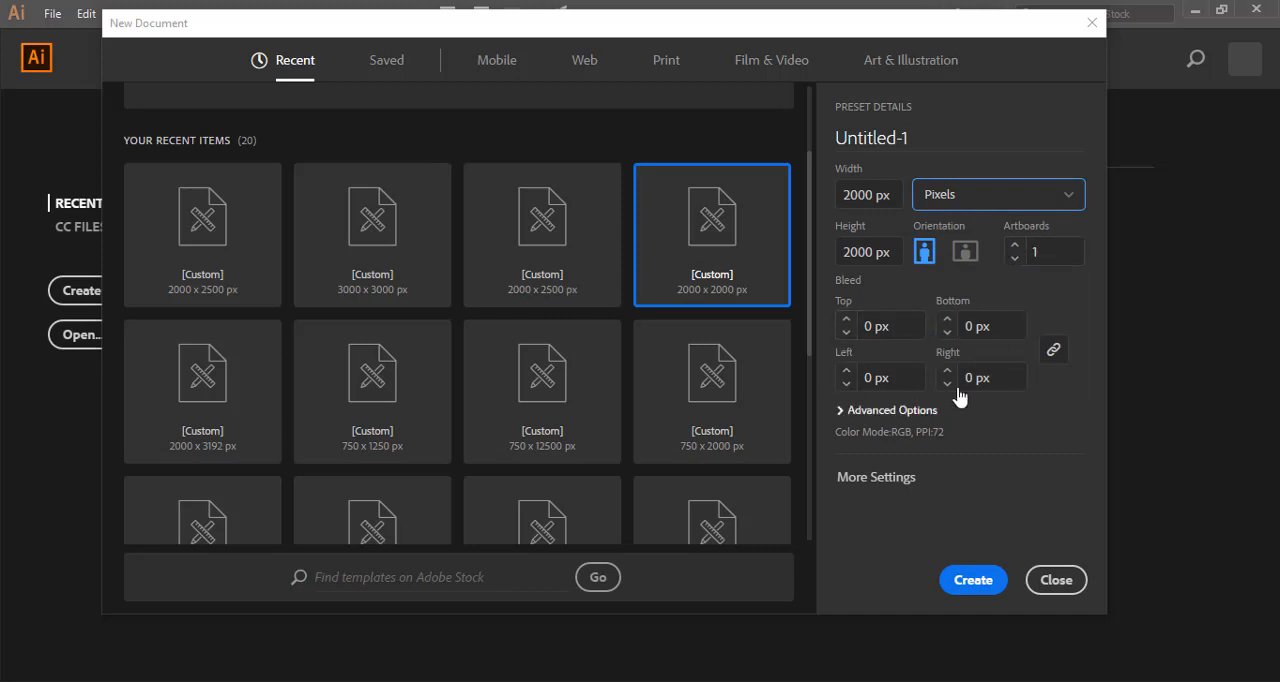
pyautogui.moveTo(909, 138); pyautogui.dragTo(839, 137)
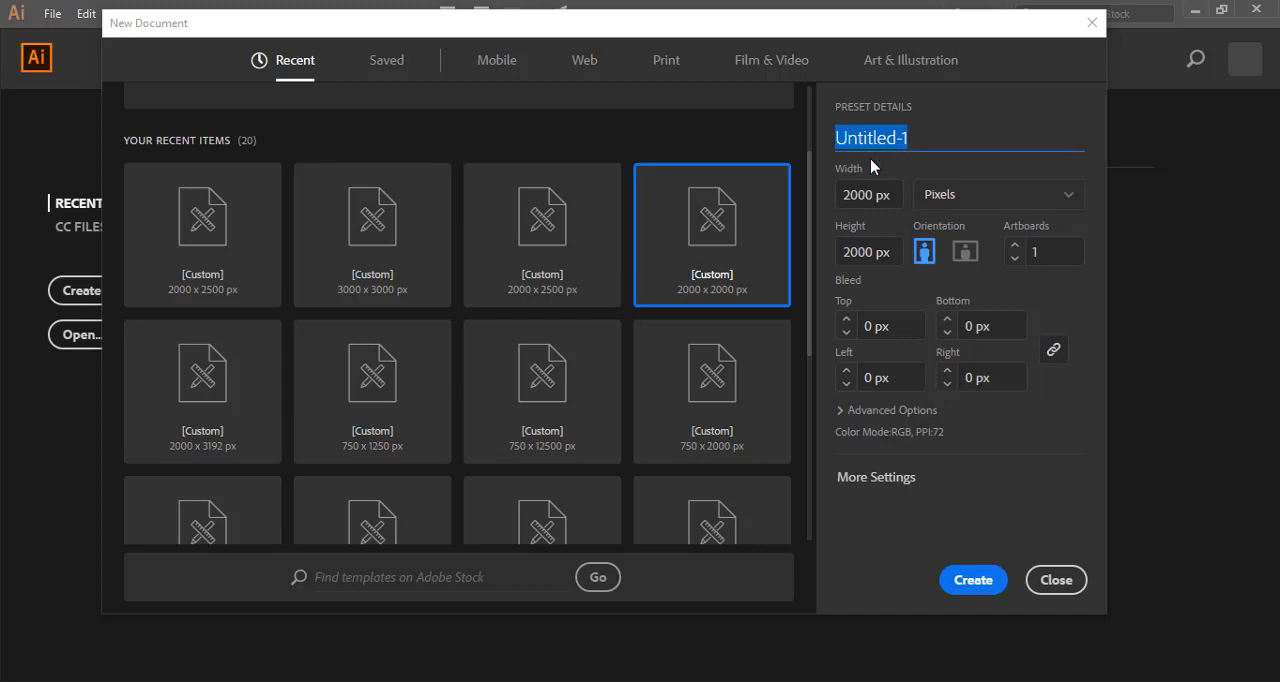
pyautogui.write('jidenna')
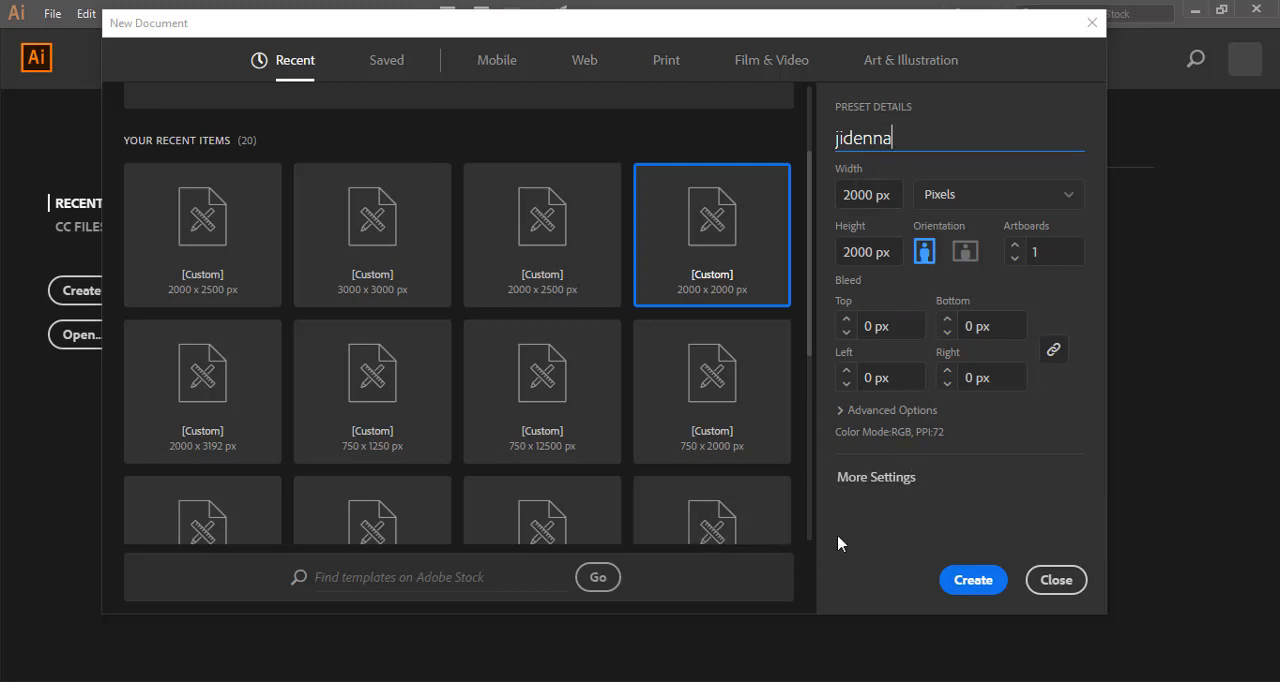
pyautogui.click(975, 583)
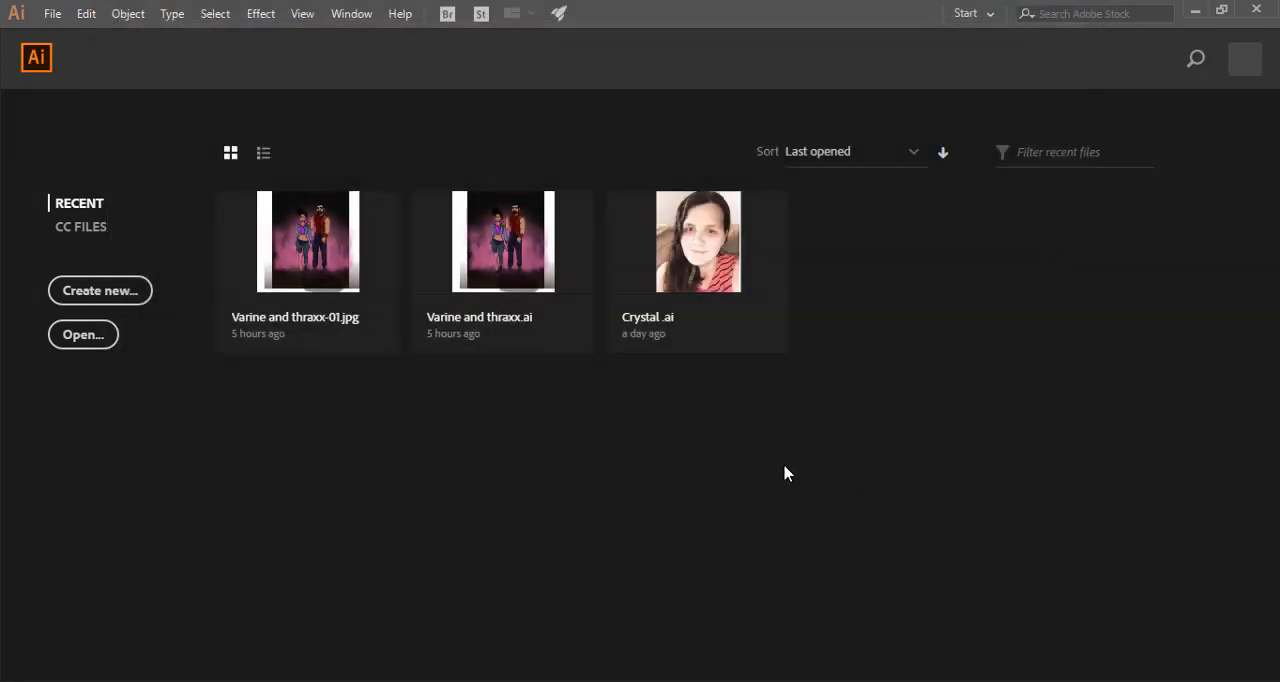
pyautogui.click(641, 256)
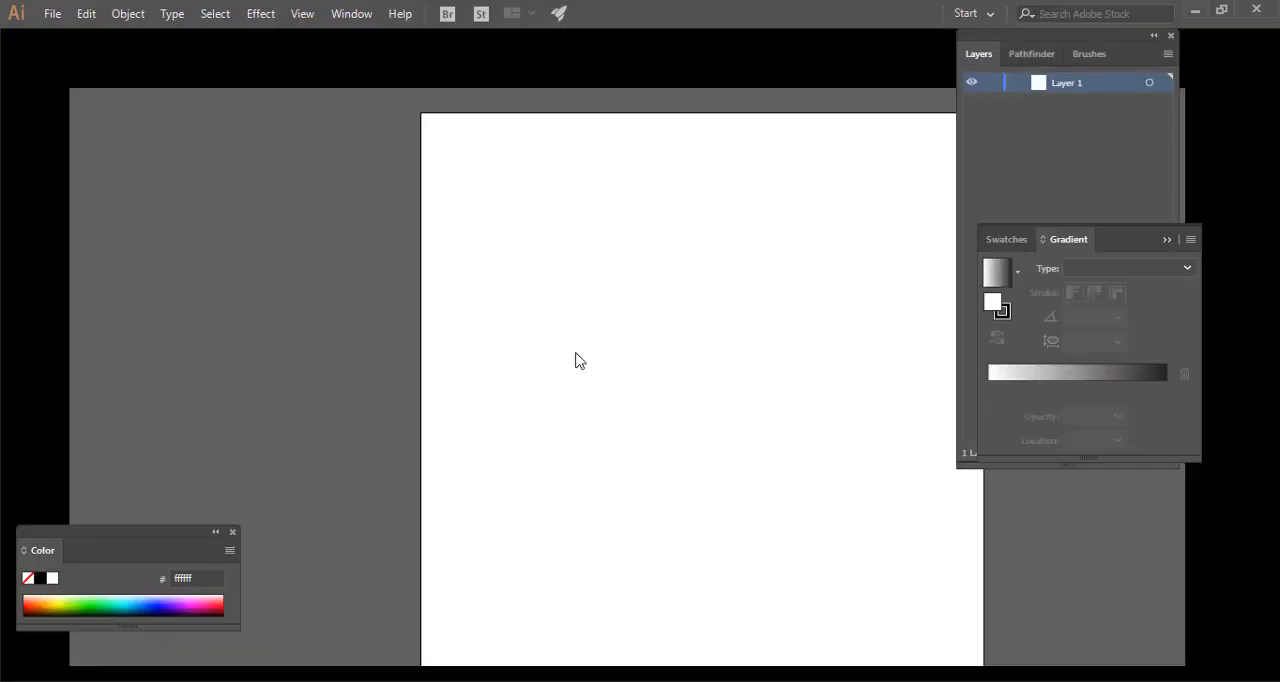
# Clear the artboard by collapsing the floating Gradient panel and moving the Layers and Color panels to the window's edges.
pyautogui.click(1166, 239)
pyautogui.moveTo(1070, 44); pyautogui.dragTo(1095, 42)
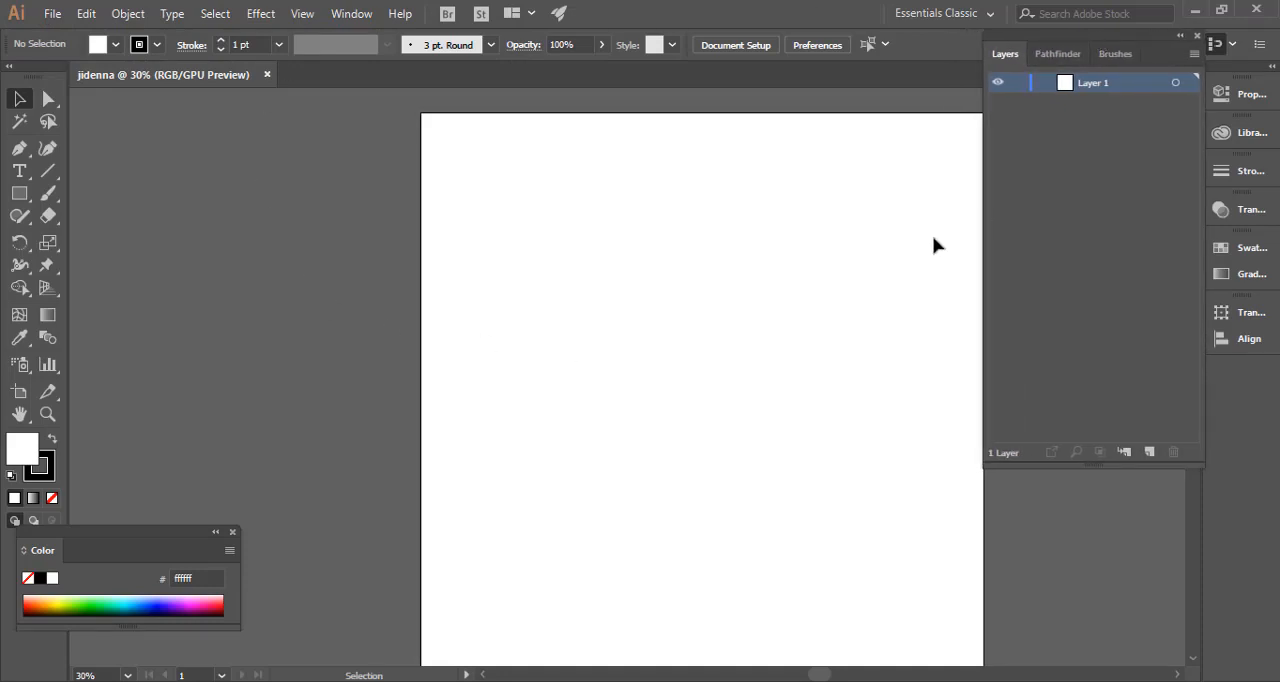
pyautogui.moveTo(186, 543); pyautogui.dragTo(58, 580)
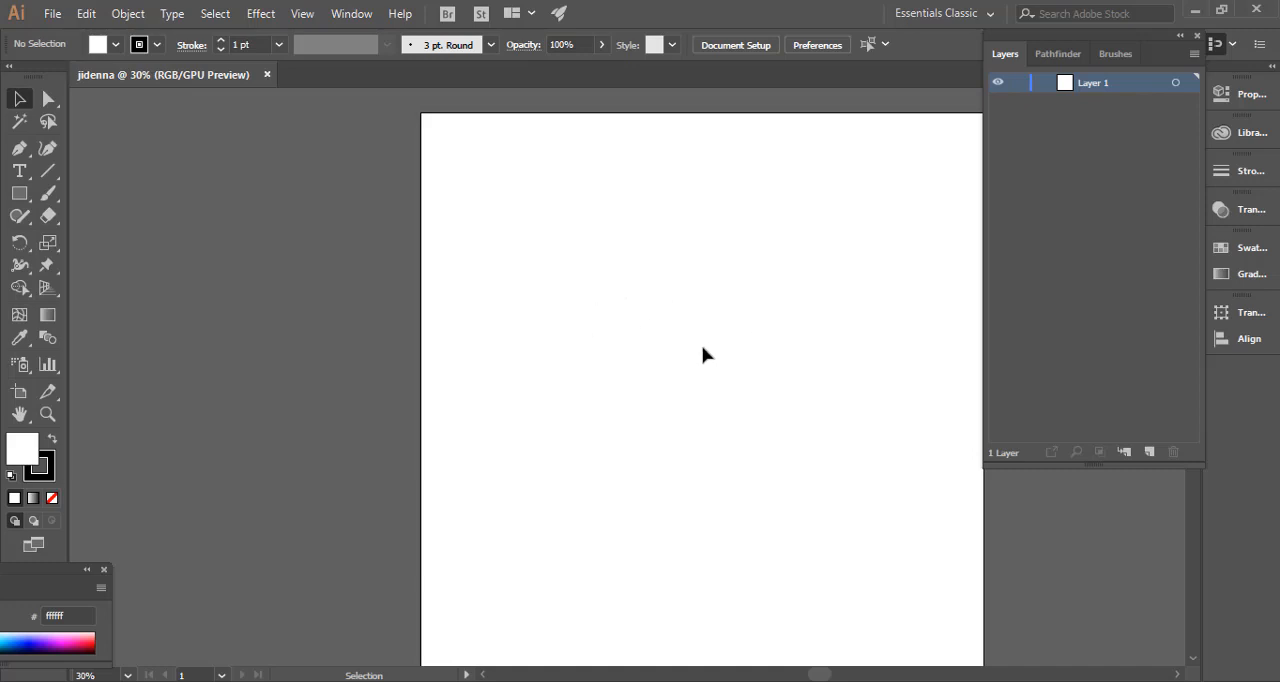
pyautogui.press('space')
pyautogui.moveTo(714, 394); pyautogui.dragTo(654, 400)
pyautogui.press('space')
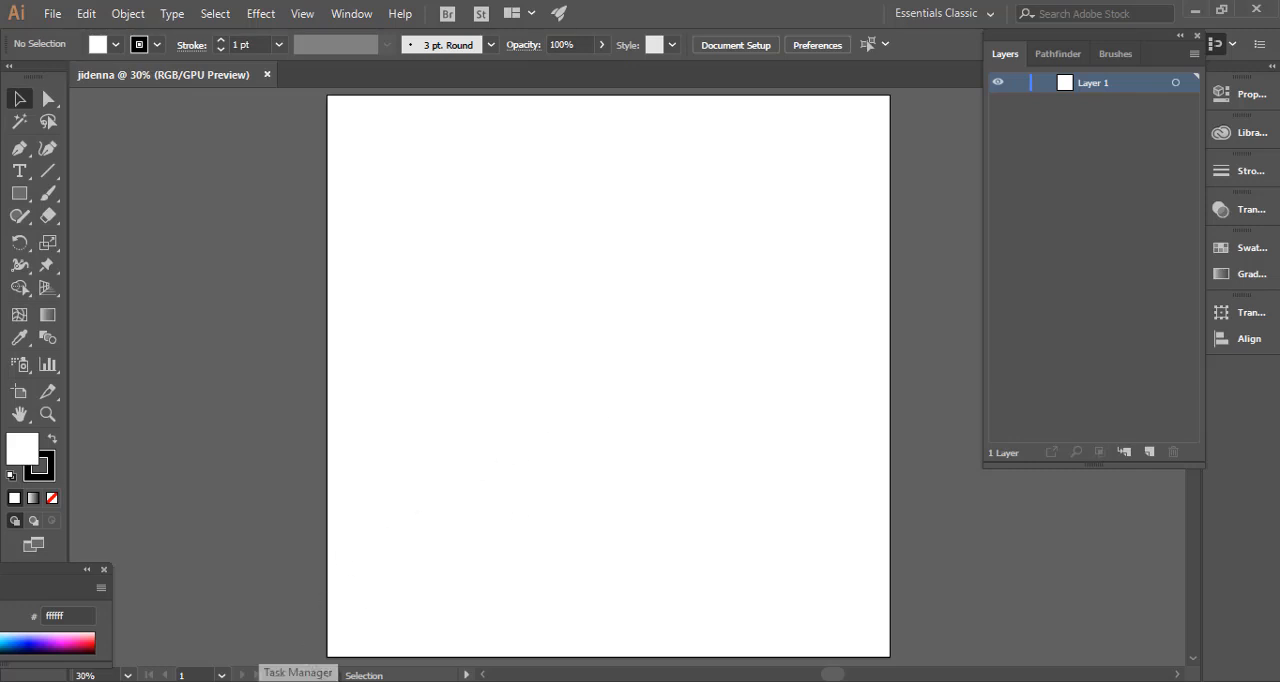
# Switch to File Explorer and bring the jidenna picture from the Pictures > jidenna folder onto the artboard.
pyautogui.click(290, 681)
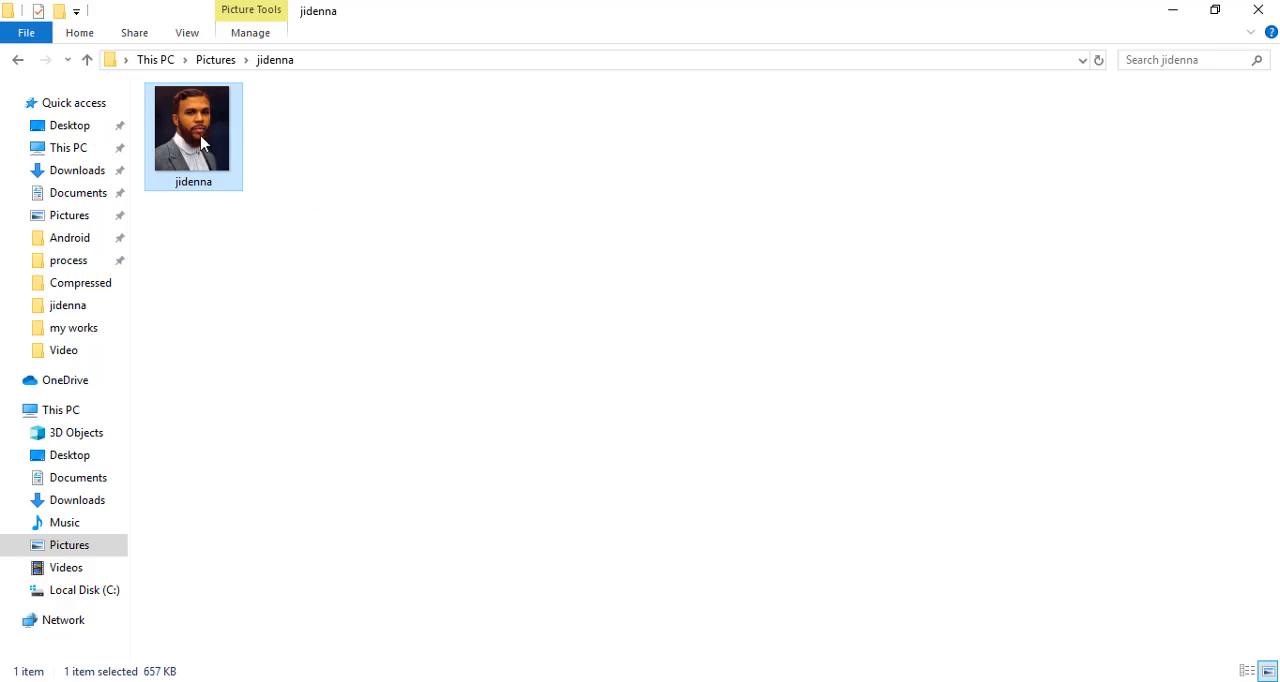
pyautogui.moveTo(201, 143); pyautogui.dragTo(631, 389)
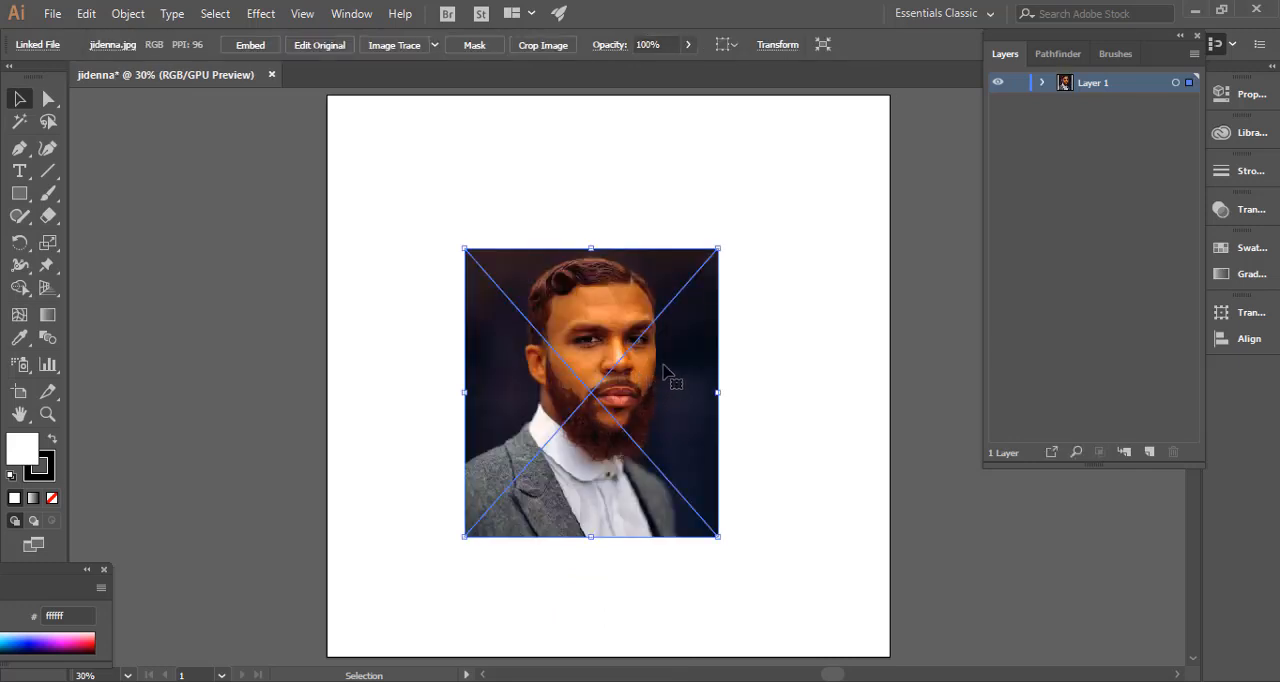
# Enlarge the placed portrait proportionally to nearly the artboard's width and position it with the shoulders extending past the lower edge.
pyautogui.press('ctrl')
pyautogui.hotkey('ctrl', '-')
pyautogui.hotkey('ctrl', '-')
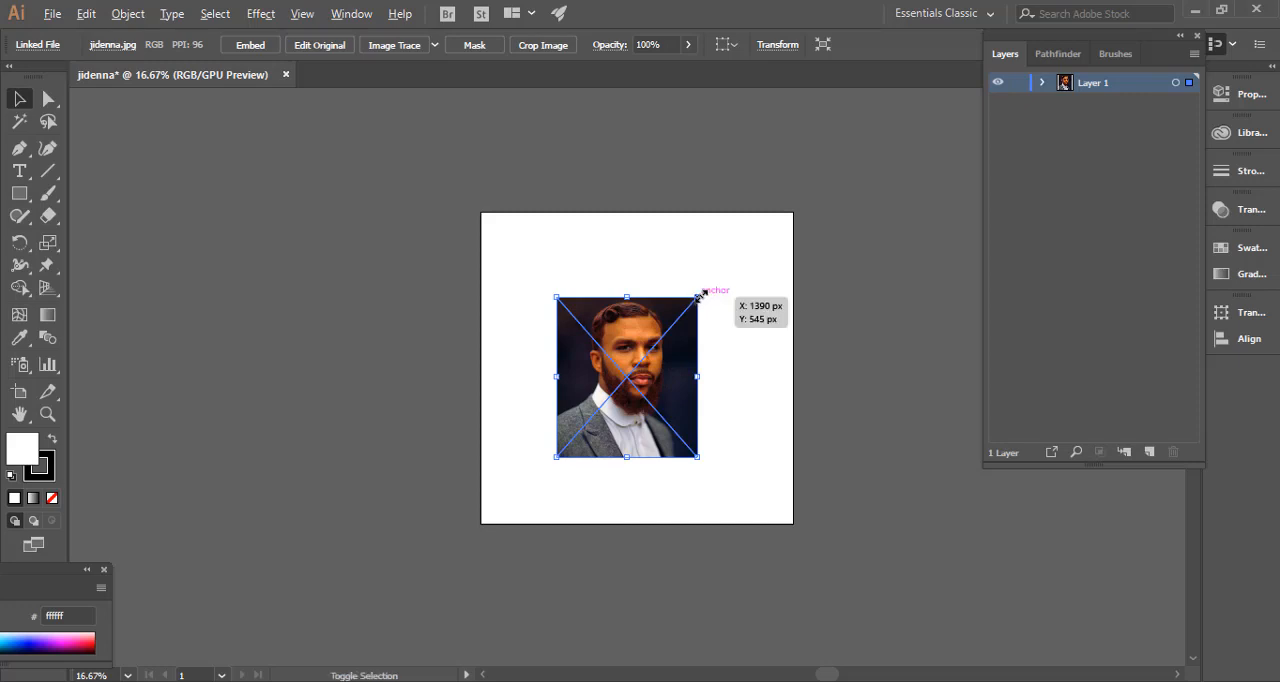
pyautogui.moveTo(698, 296); pyautogui.dragTo(810, 198)
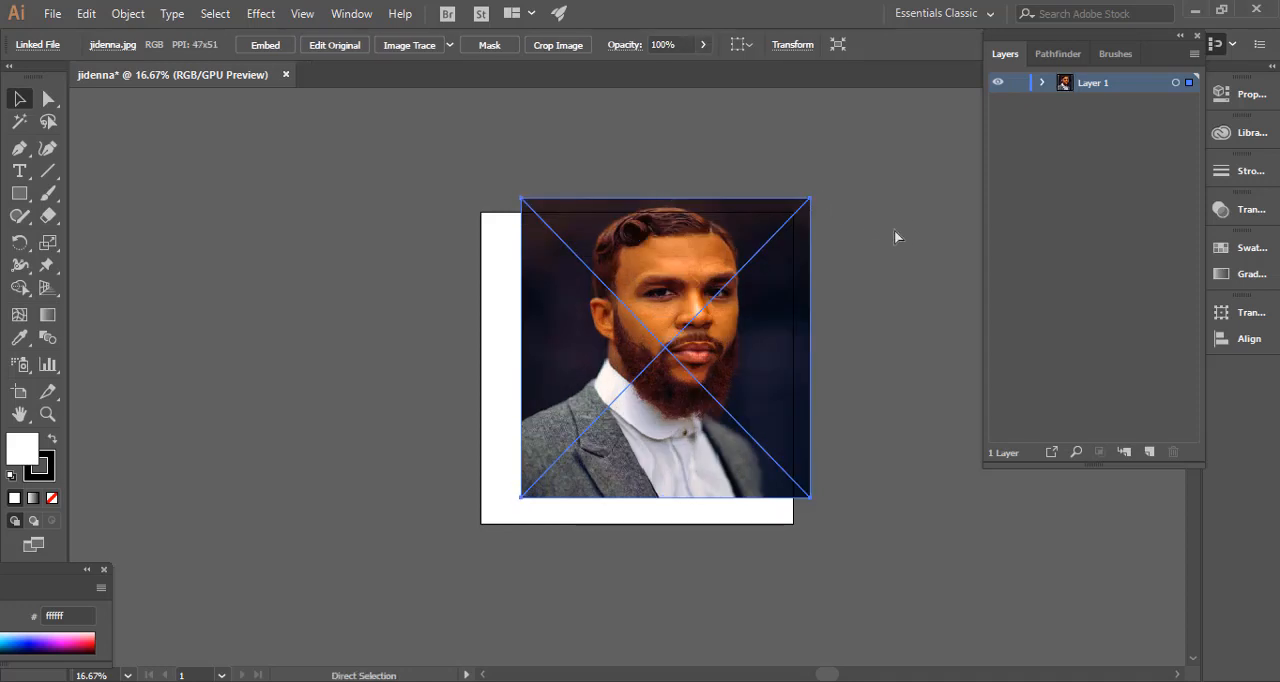
pyautogui.hotkey('ctrl', 'z')
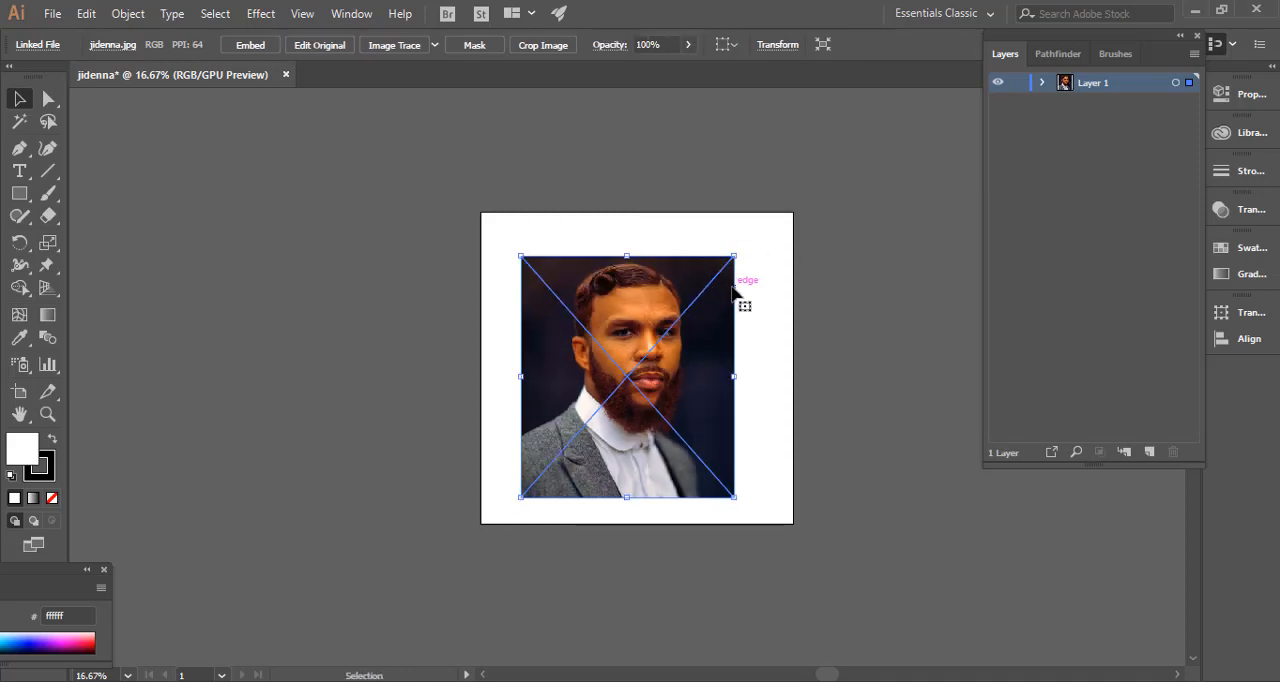
pyautogui.moveTo(726, 262); pyautogui.dragTo(833, 189)
pyautogui.moveTo(712, 338); pyautogui.dragTo(702, 388)
pyautogui.moveTo(786, 236); pyautogui.dragTo(766, 256)
pyautogui.moveTo(691, 380); pyautogui.dragTo(722, 366)
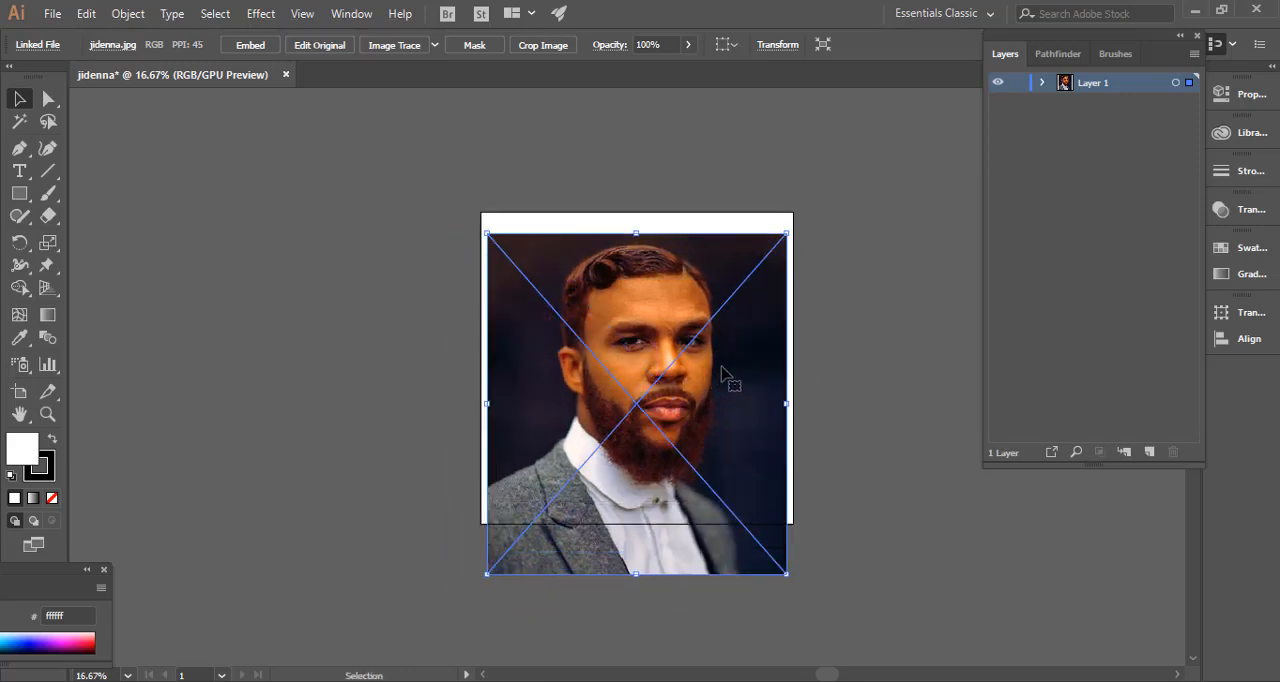
# Rotate the portrait slightly clockwise, scale it down a little and center it horizontally on the artboard.
pyautogui.moveTo(793, 223); pyautogui.dragTo(800, 228)
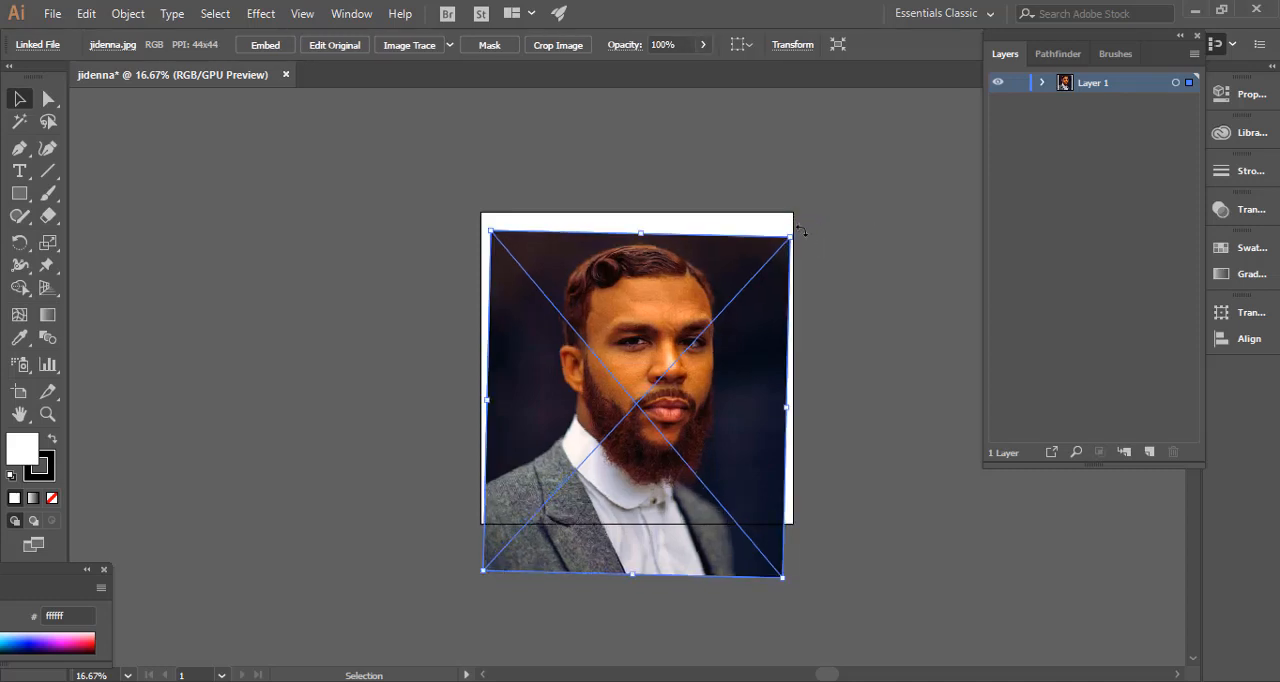
pyautogui.moveTo(801, 231); pyautogui.dragTo(783, 250)
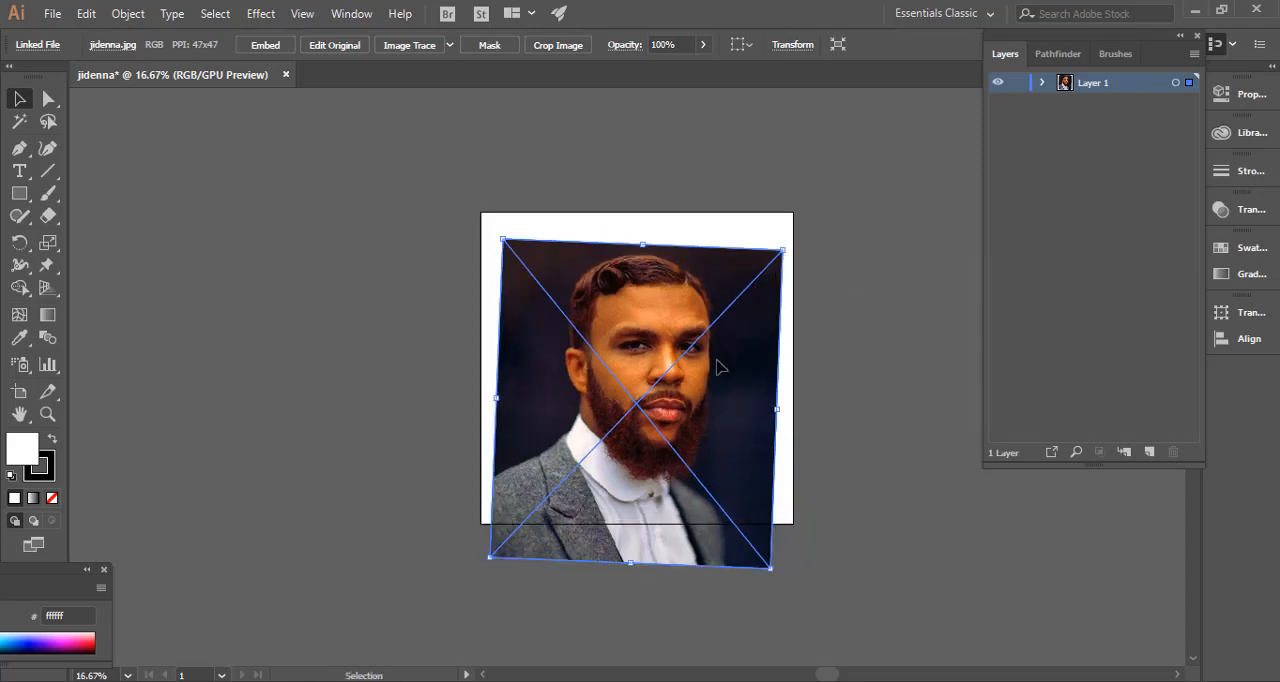
pyautogui.moveTo(720, 362); pyautogui.dragTo(706, 384)
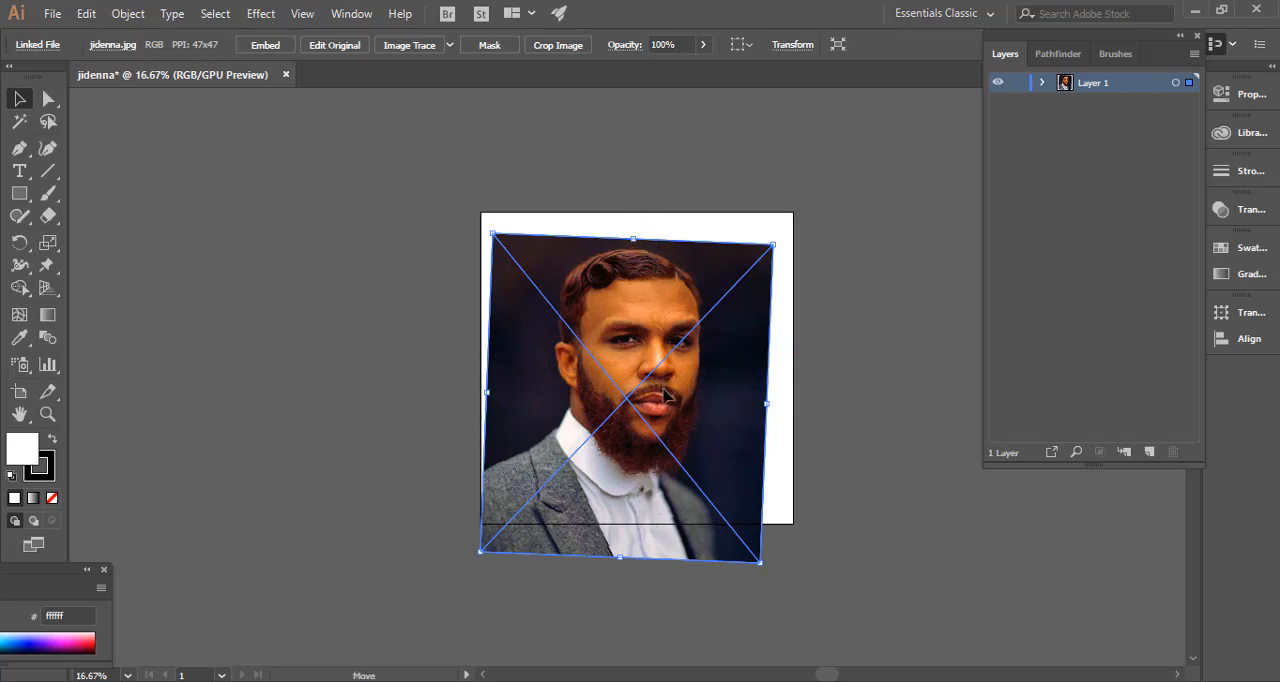
pyautogui.moveTo(661, 392); pyautogui.dragTo(672, 413)
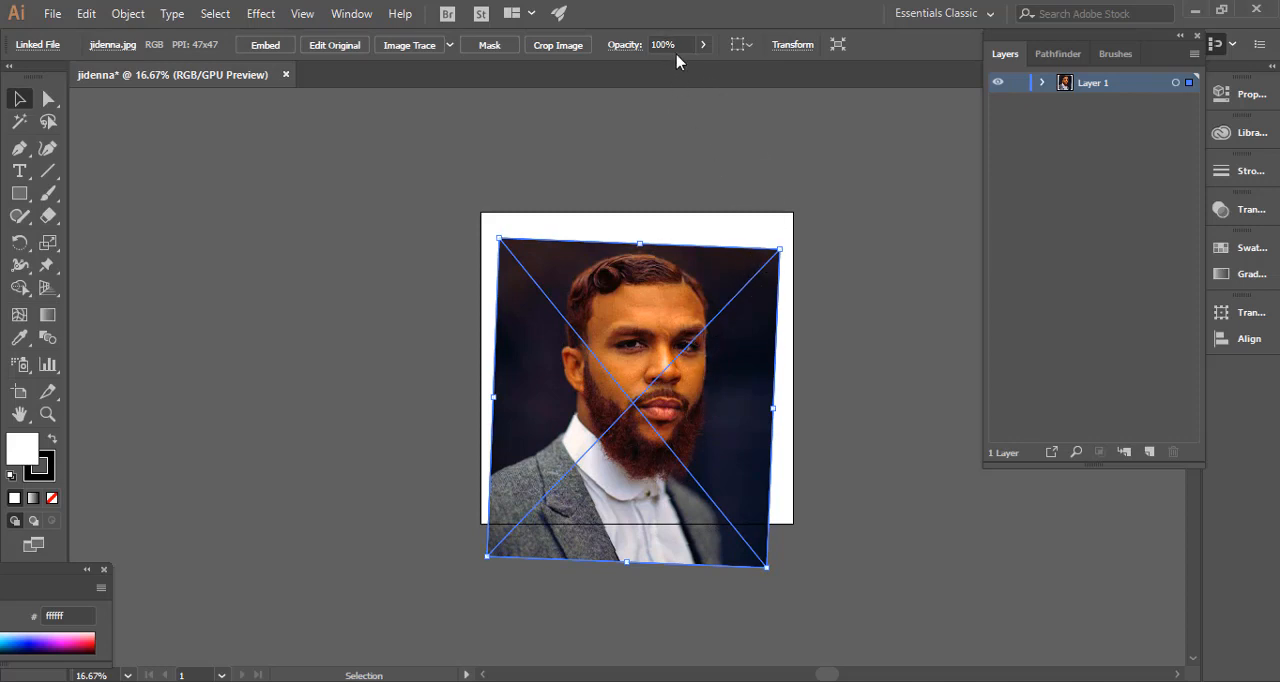
# Lower the portrait's opacity to 90% and lock Layer 1.
pyautogui.click(703, 44)
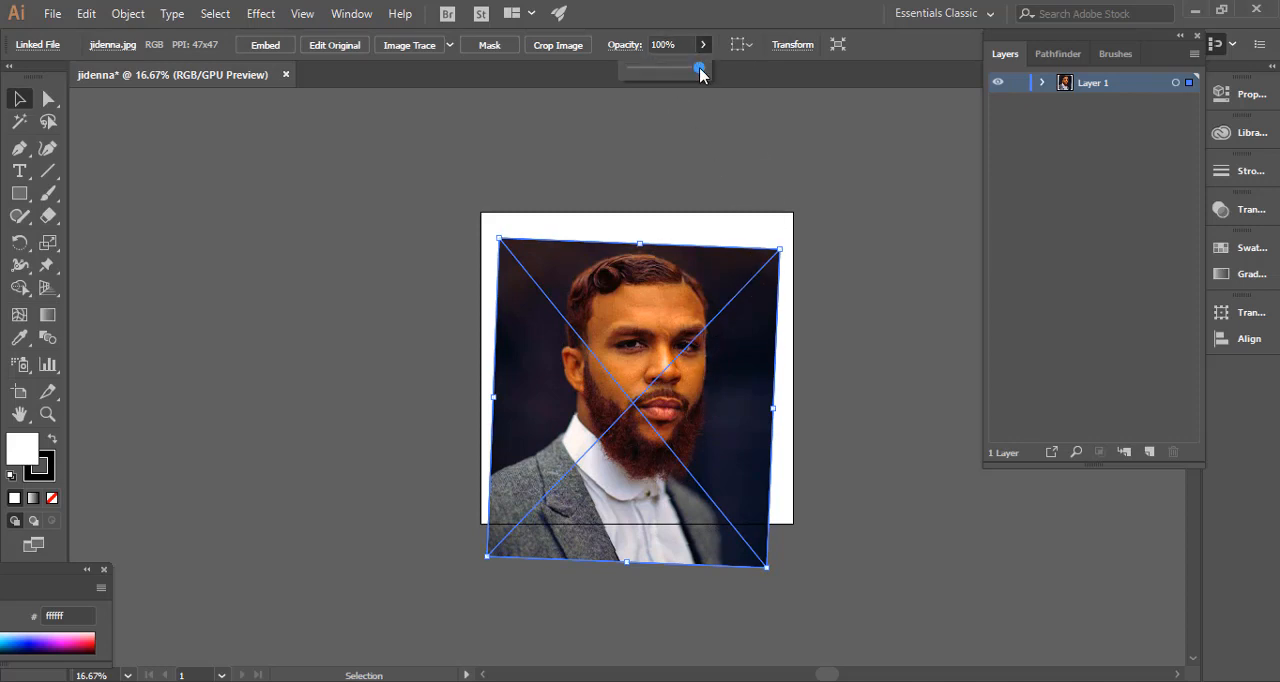
pyautogui.moveTo(699, 68); pyautogui.dragTo(695, 70)
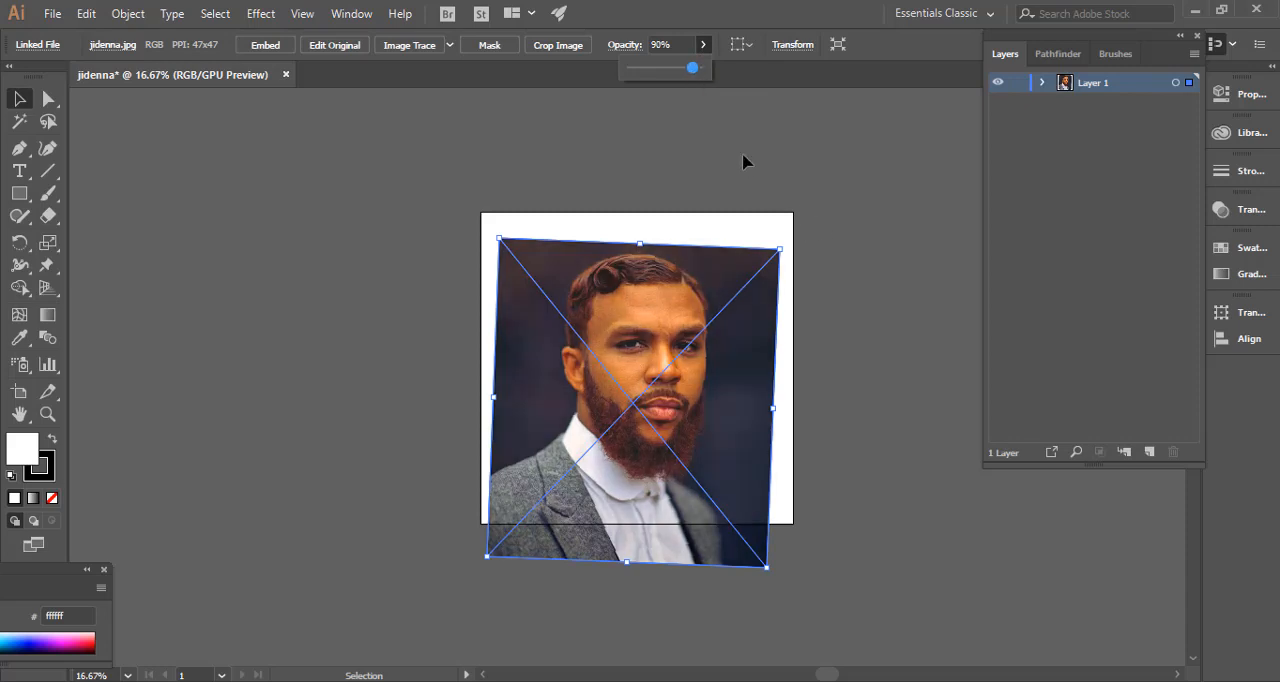
pyautogui.click(1019, 84)
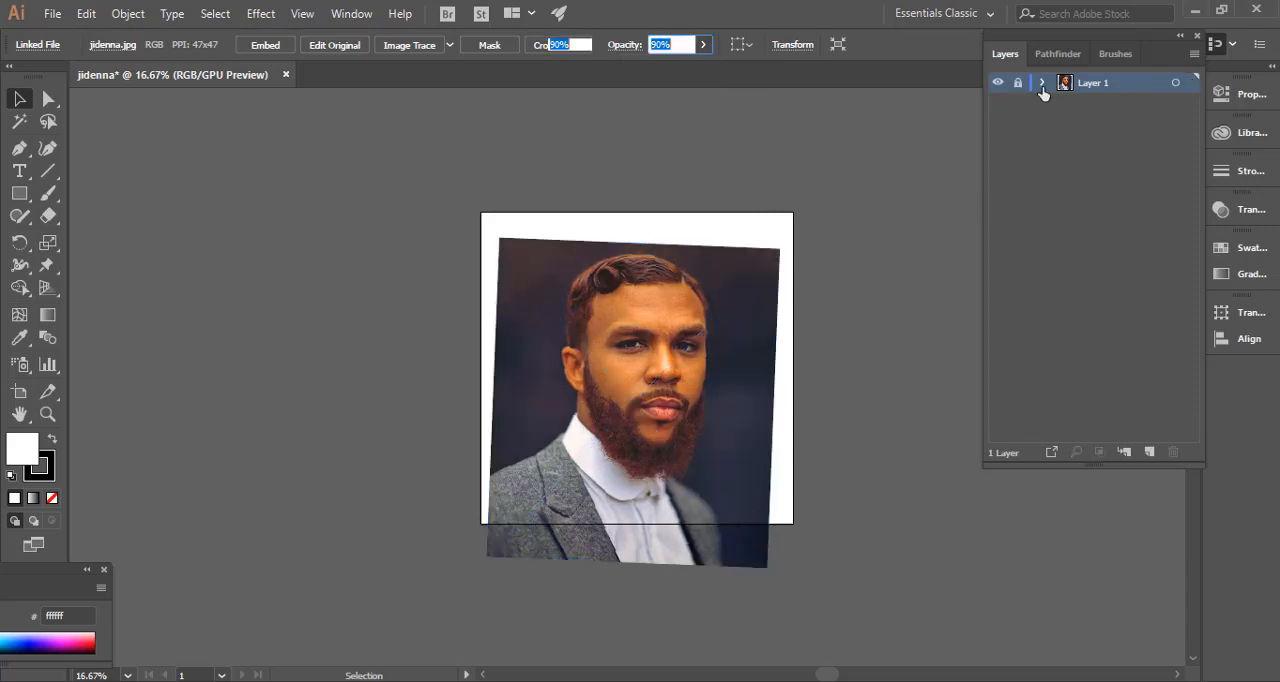
# Add a new empty layer above the locked portrait layer.
pyautogui.click(1150, 454)
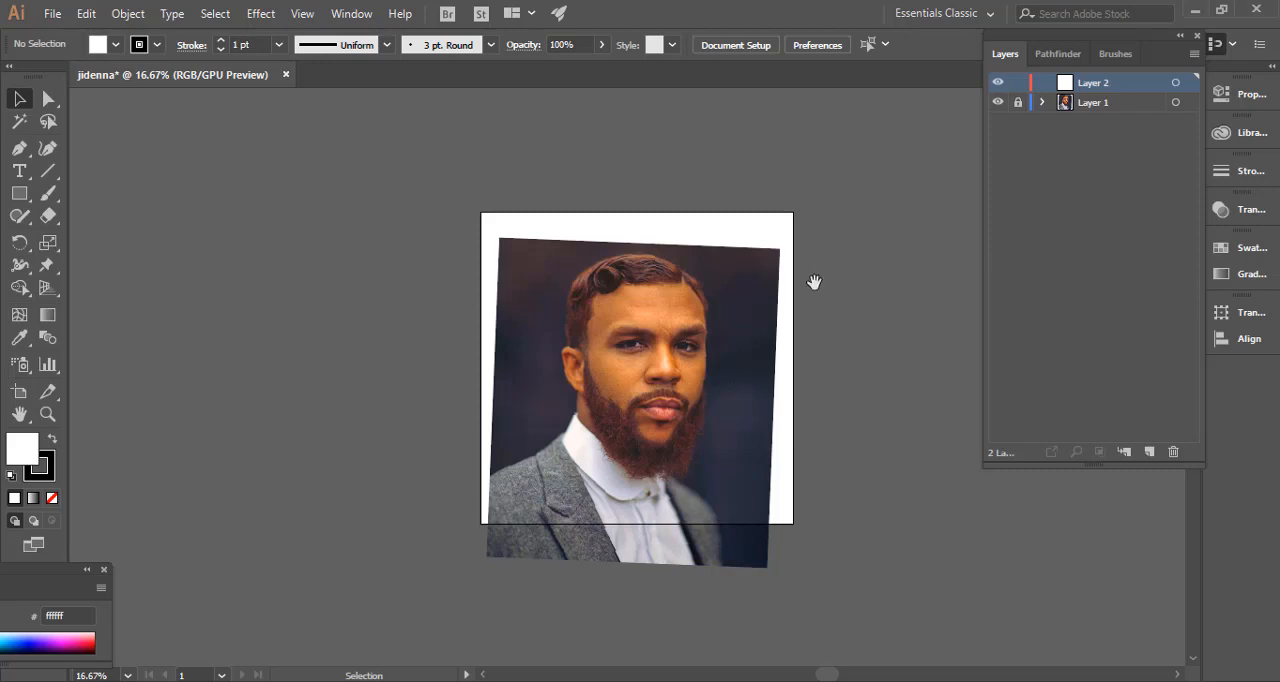
pyautogui.moveTo(817, 281)
pyautogui.mouseDown()
pyautogui.moveTo(797, 308)
pyautogui.moveTo(810, 279)
pyautogui.mouseUp()
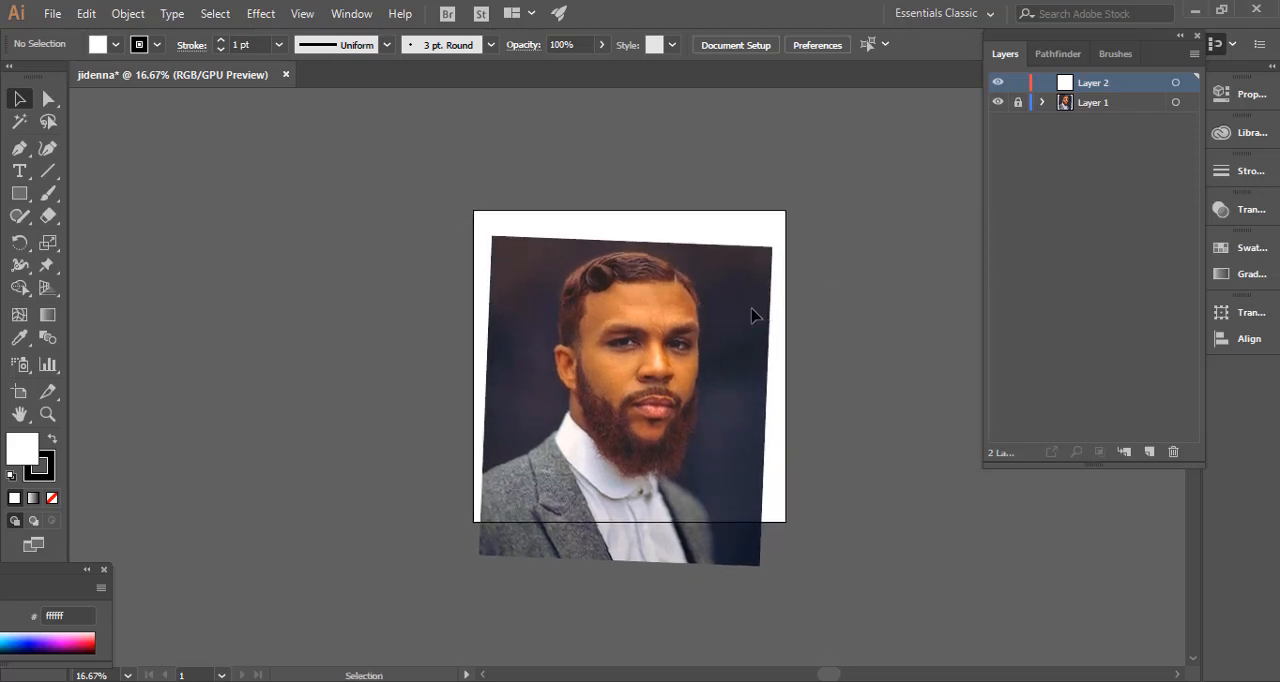
pyautogui.moveTo(751, 308)
pyautogui.mouseDown()
pyautogui.moveTo(689, 337)
pyautogui.moveTo(792, 270)
pyautogui.moveTo(677, 274)
pyautogui.moveTo(860, 249)
pyautogui.moveTo(750, 298)
pyautogui.mouseUp()
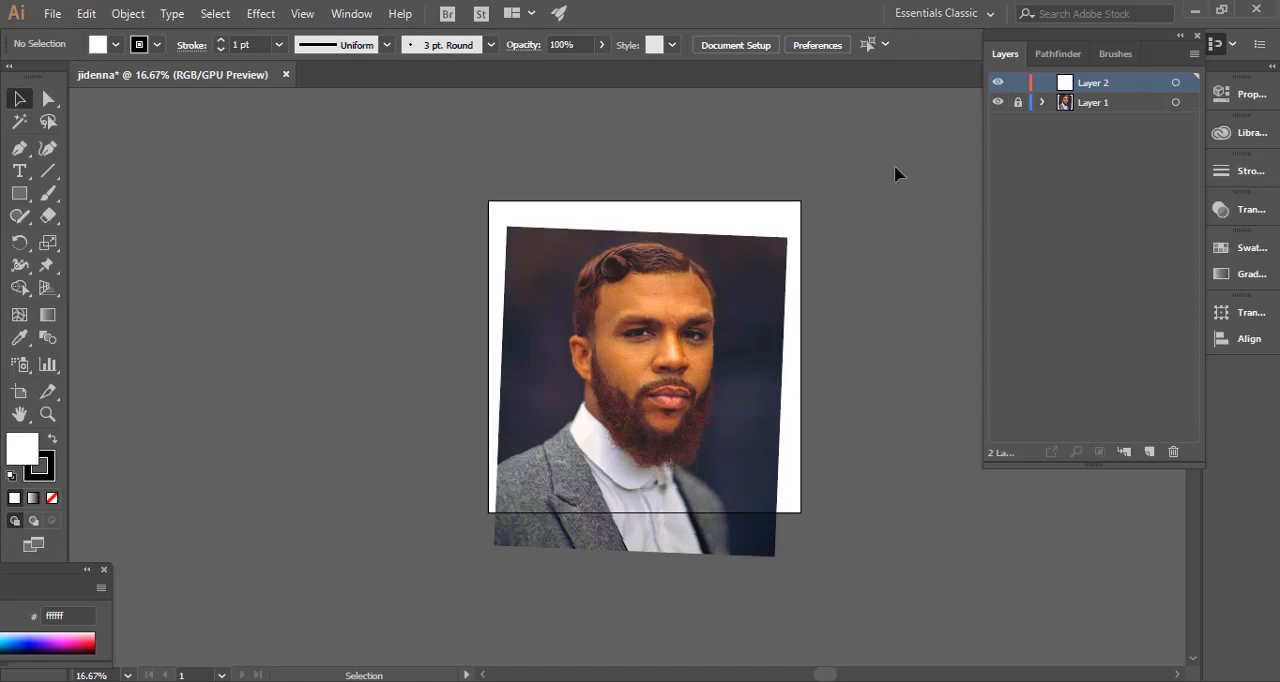
pyautogui.hotkey('ctrl', '+')
pyautogui.hotkey('ctrl', '+')
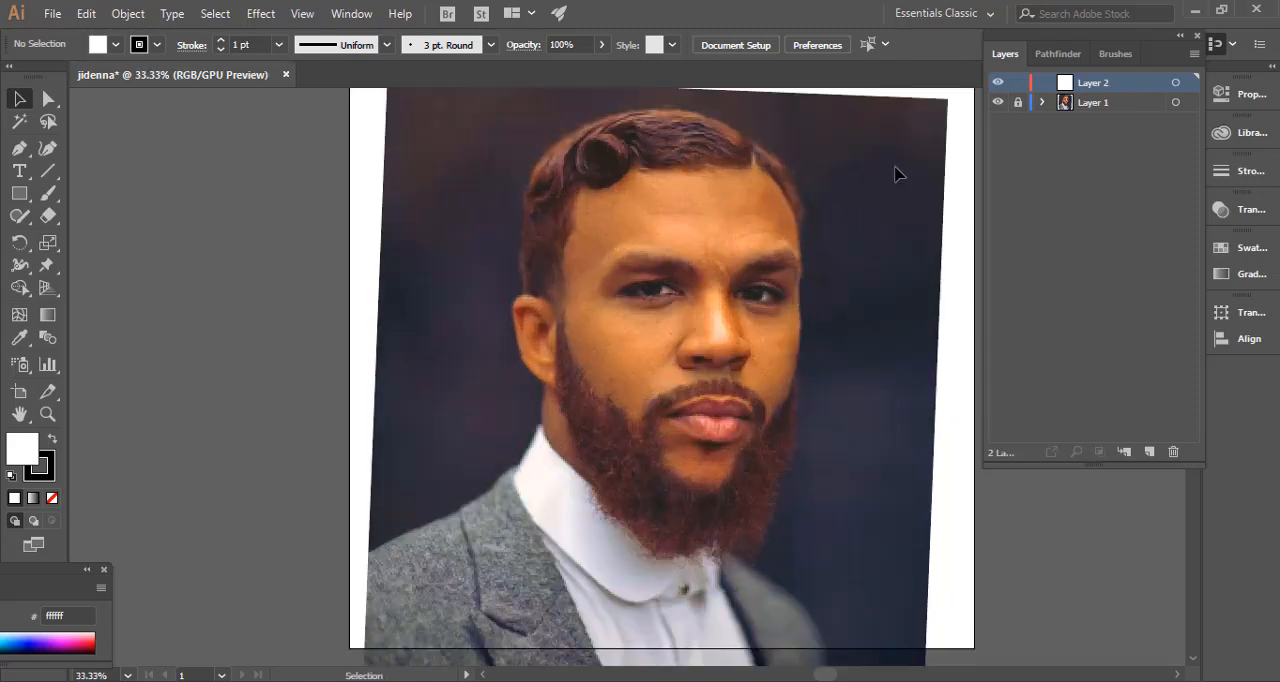
pyautogui.moveTo(706, 266); pyautogui.dragTo(641, 385)
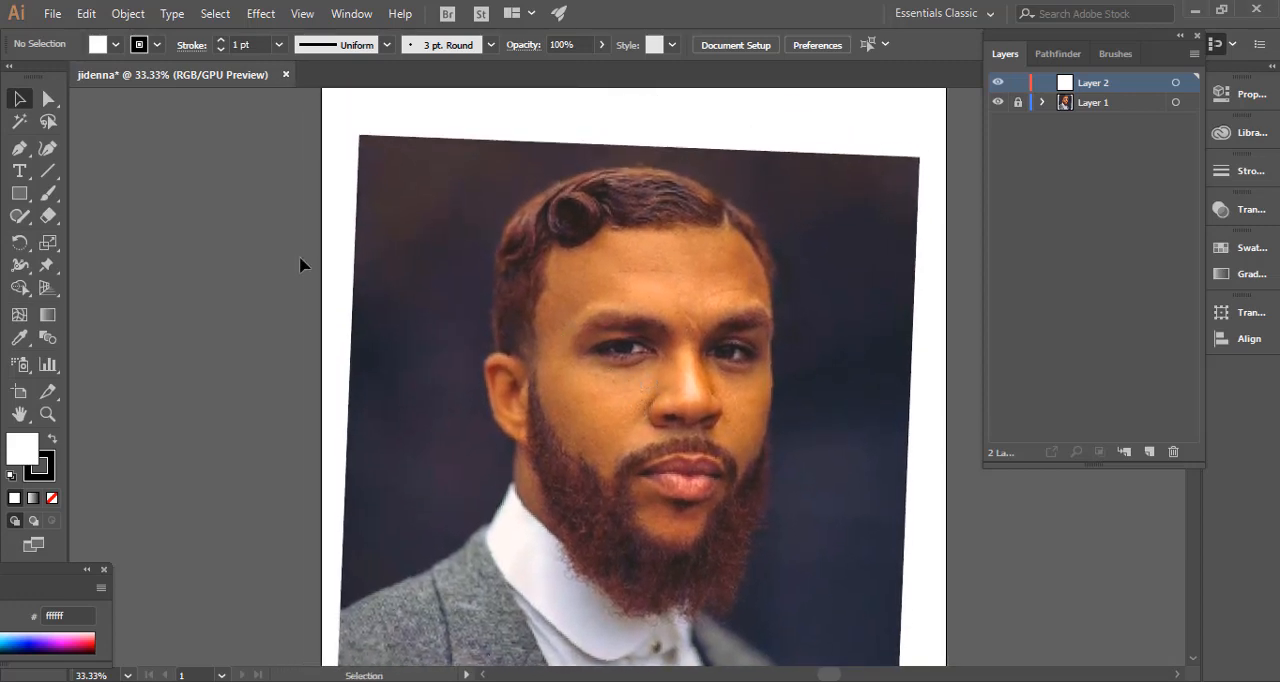
# Draw a very thin horizontal ellipse about 282 px long across the forehead on Layer 2.
pyautogui.moveTo(612, 339); pyautogui.dragTo(586, 410)
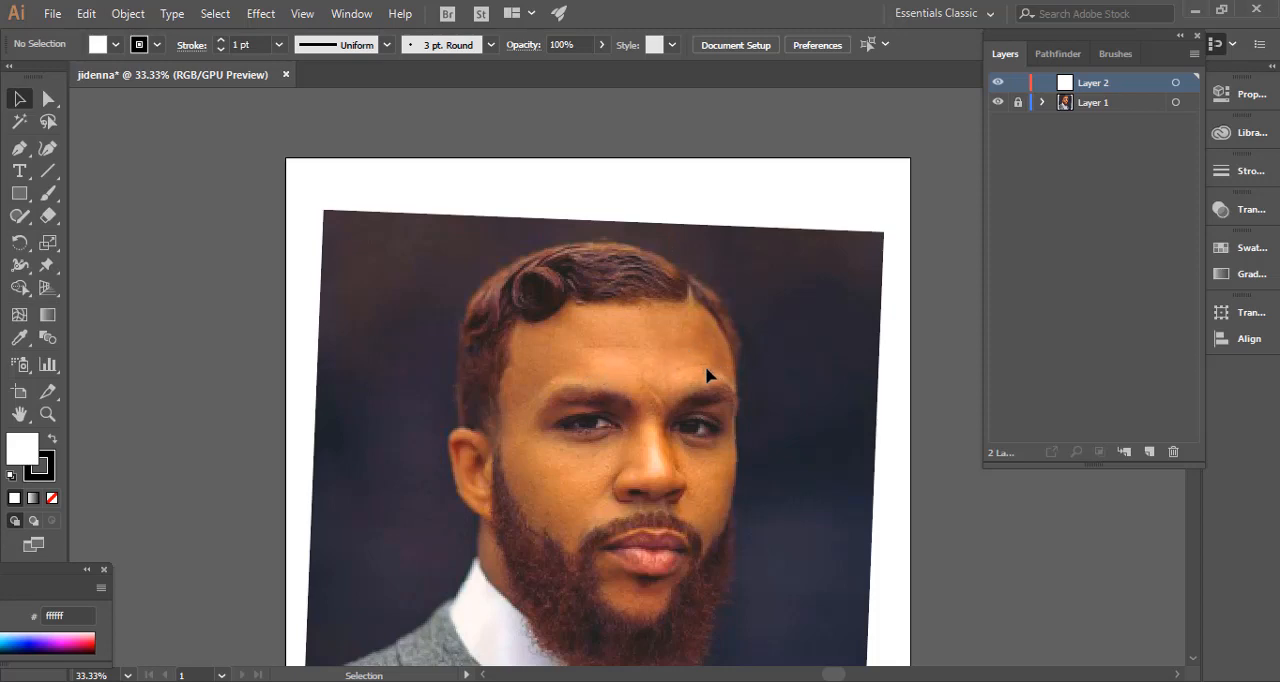
pyautogui.hotkey('ctrl', '=')
pyautogui.hotkey('ctrl', '=')
pyautogui.hotkey('ctrl', '=')
pyautogui.hotkey('ctrl', '=')
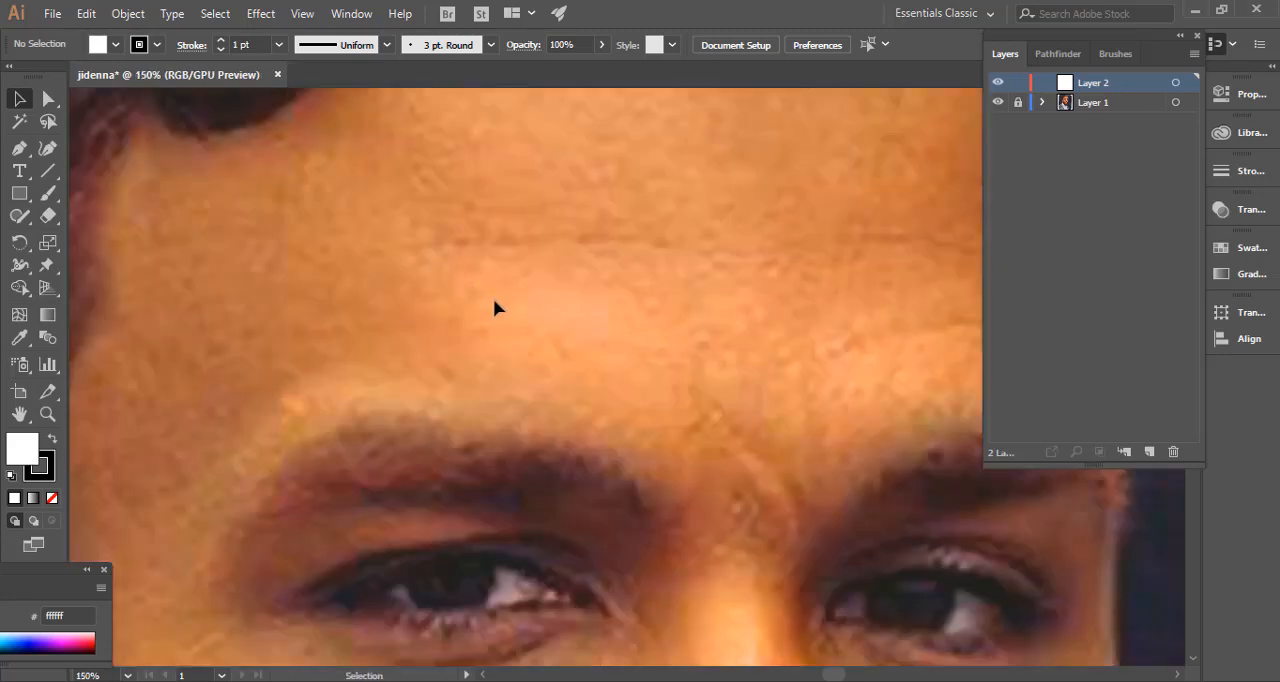
pyautogui.hotkey('ctrl', '=')
pyautogui.hotkey('ctrl', '=')
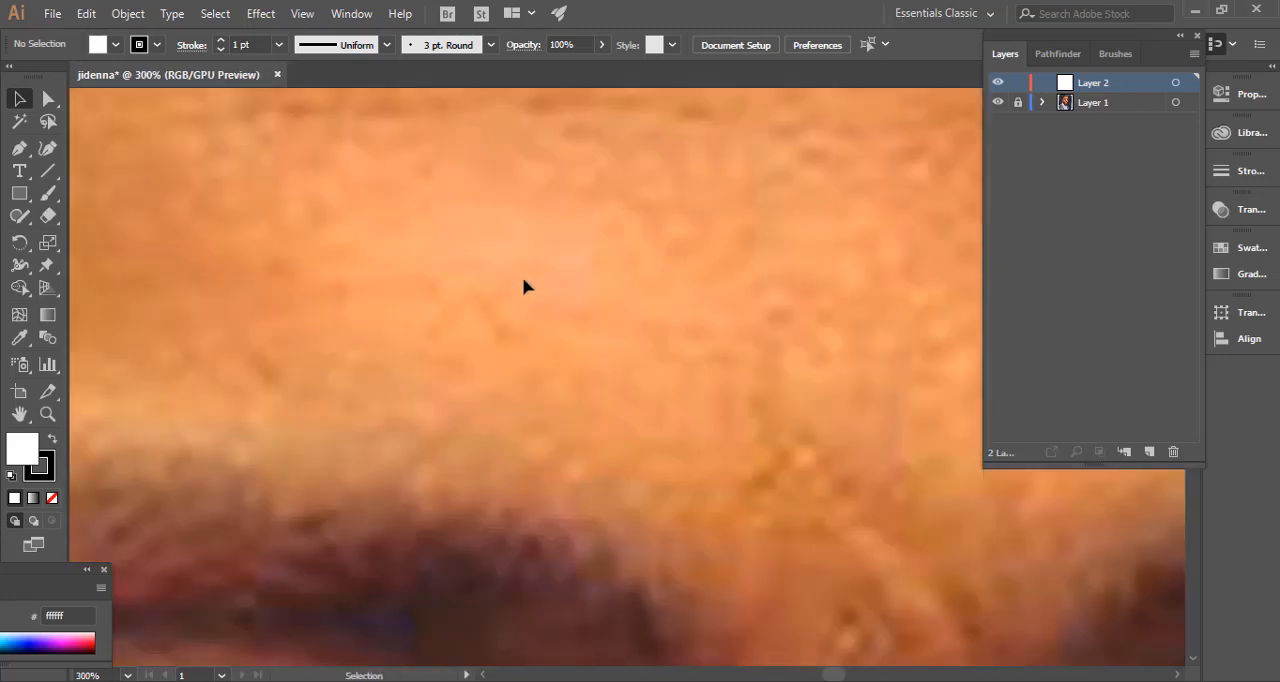
pyautogui.click(16, 199)
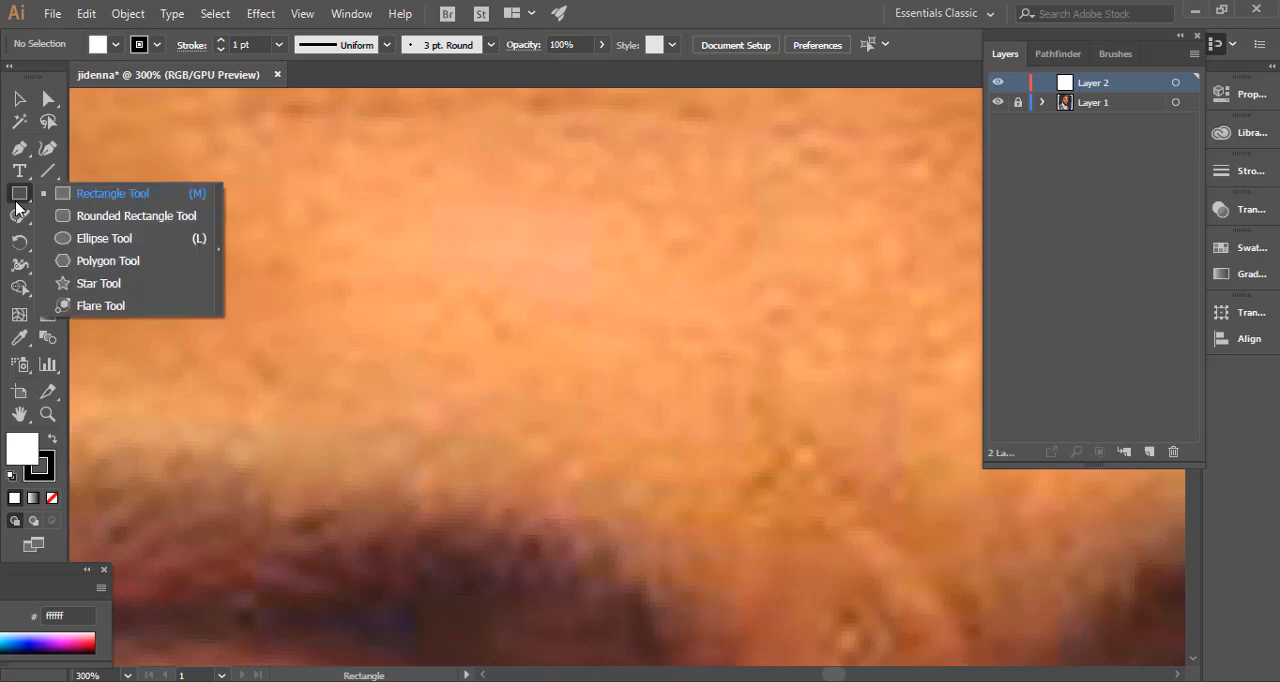
pyautogui.click(18, 197)
pyautogui.click(120, 240)
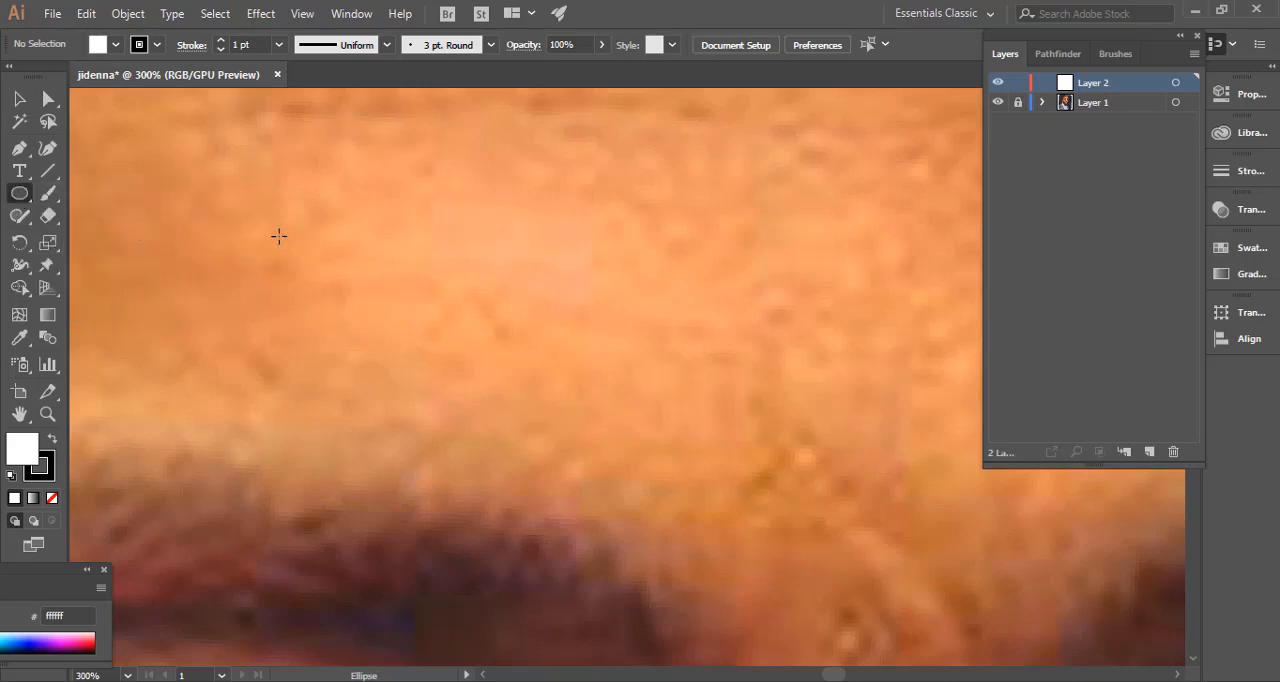
pyautogui.moveTo(343, 233); pyautogui.dragTo(946, 231)
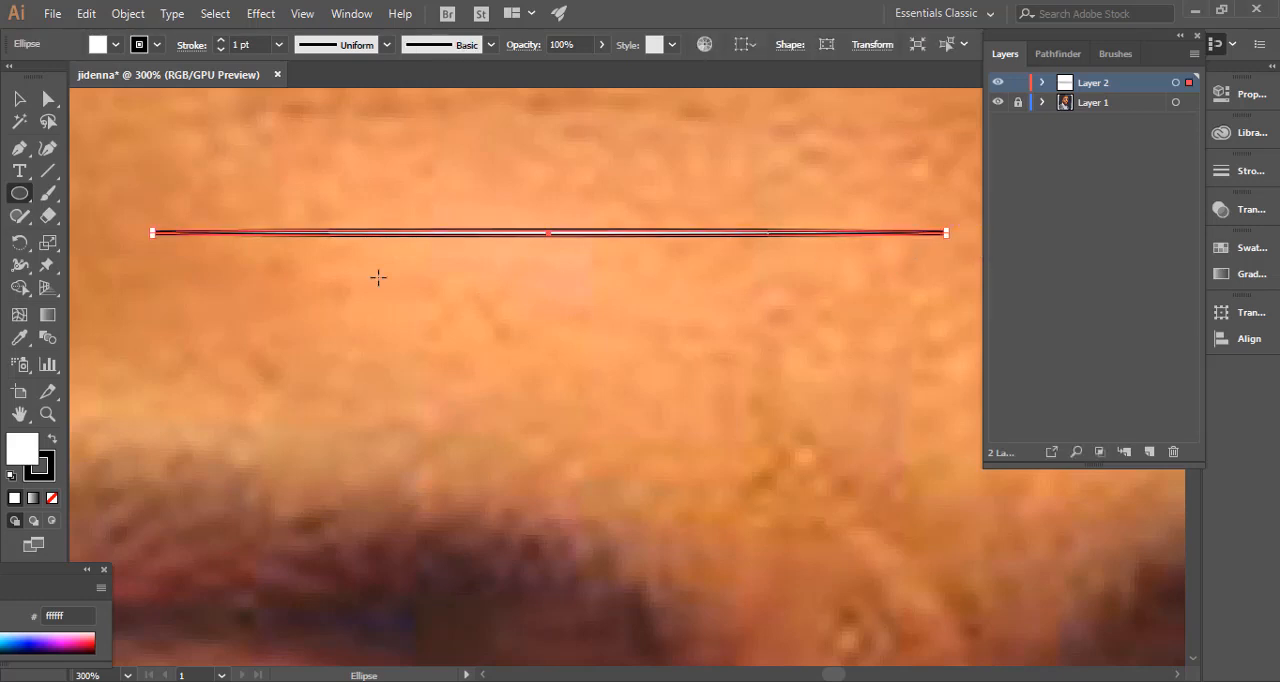
# Give the thin ellipse a solid black fill and no stroke.
pyautogui.doubleClick(32, 463)
pyautogui.click(713, 415)
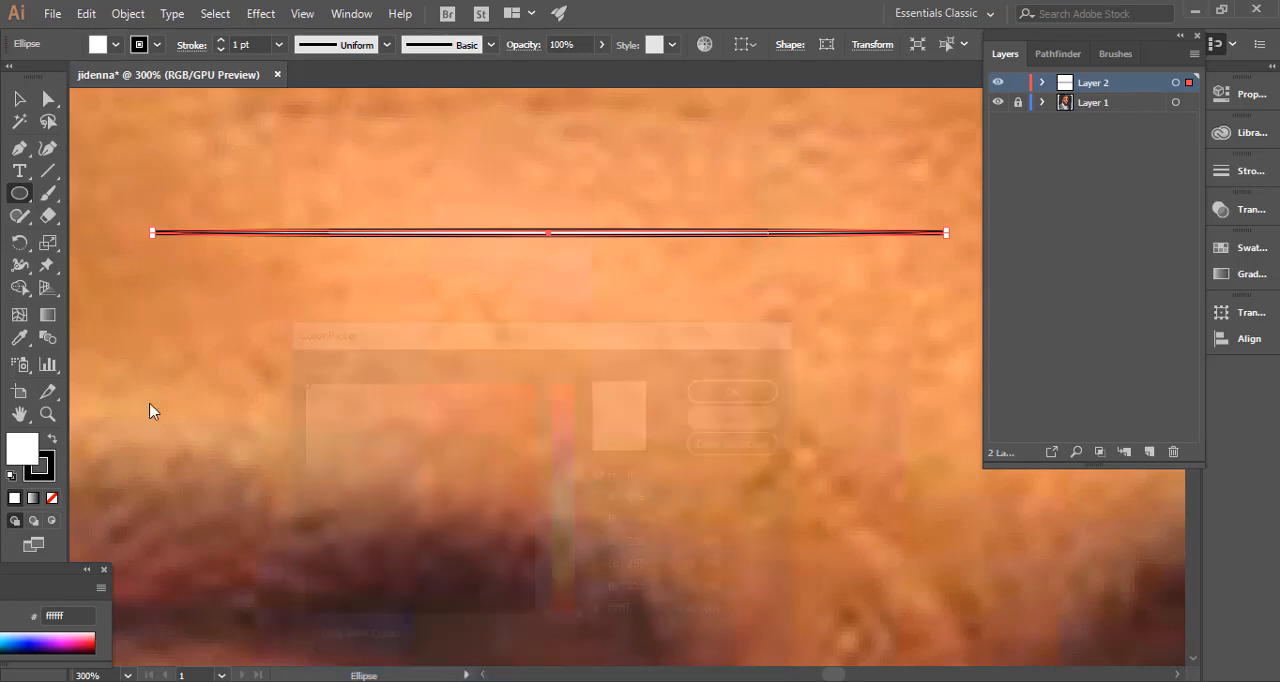
pyautogui.click(52, 497)
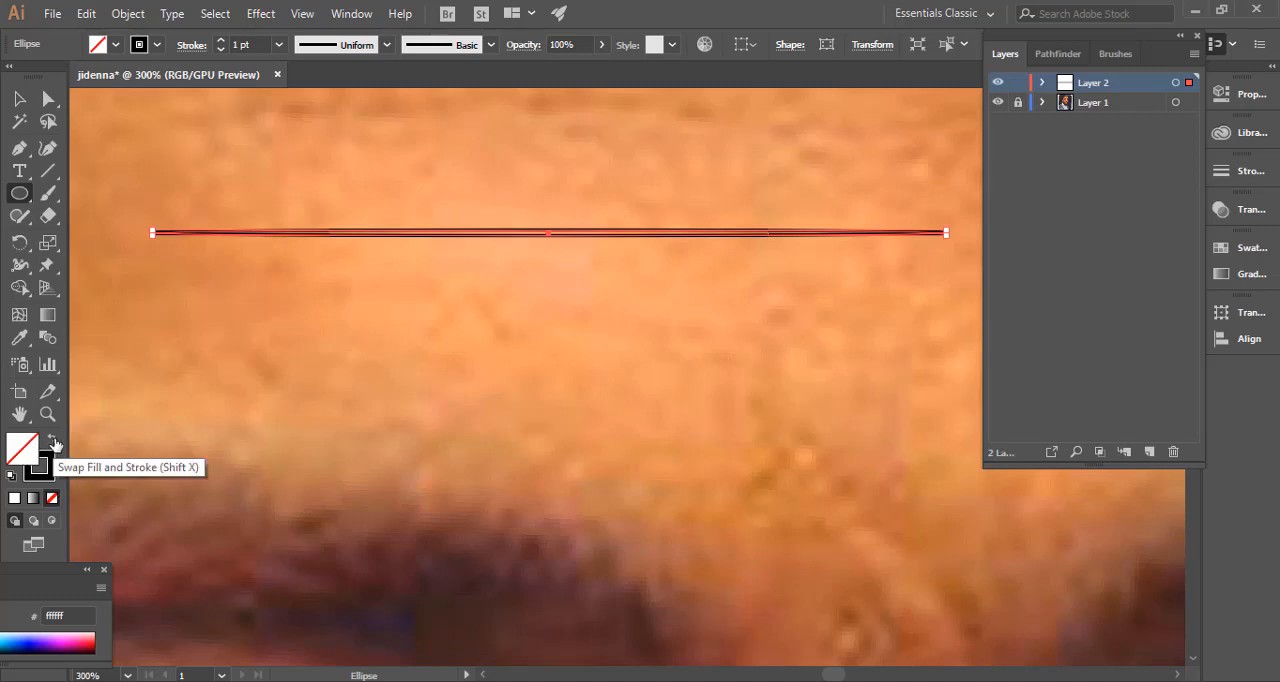
pyautogui.click(54, 444)
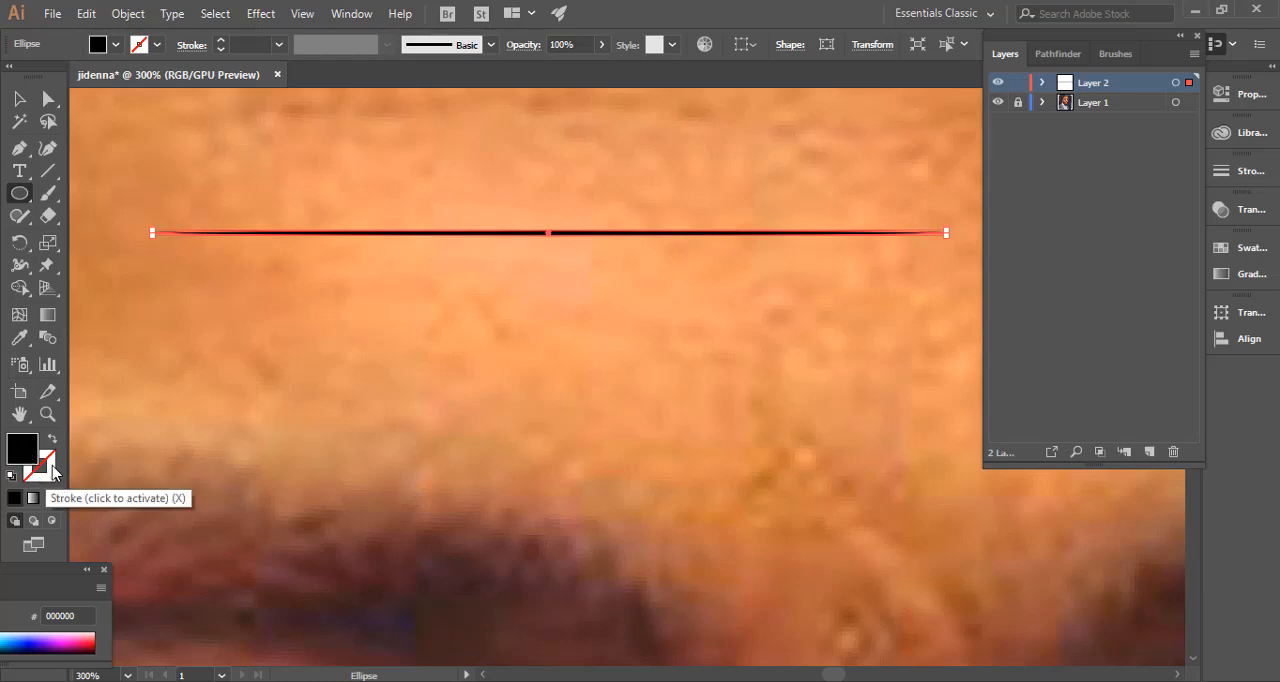
pyautogui.click(54, 470)
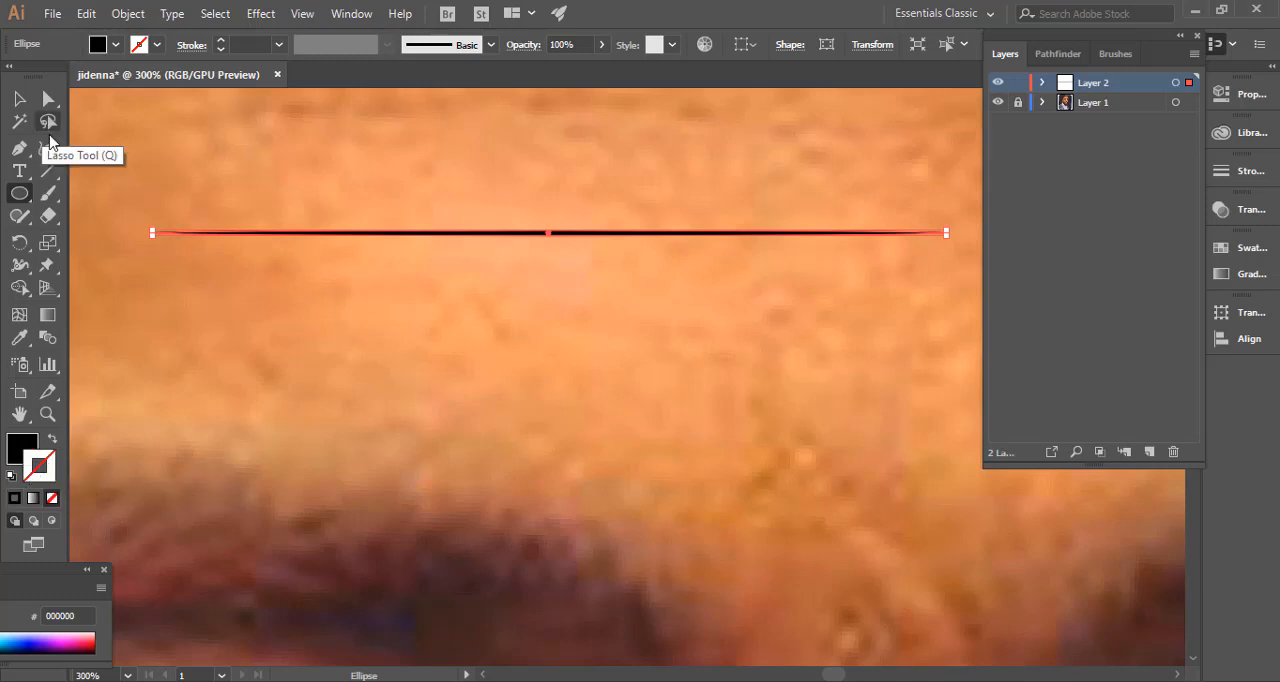
# Convert the anchor points at both ends of the thin ellipse to sharp corners with the Anchor Point tool.
pyautogui.click(20, 150)
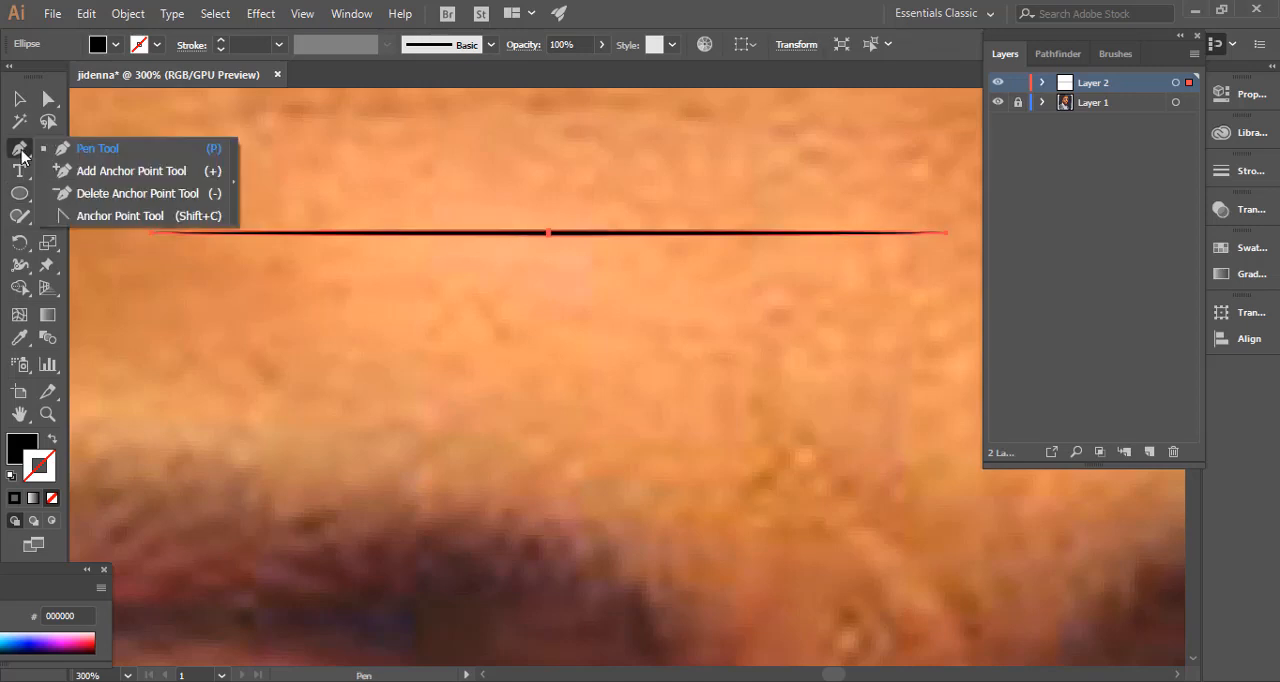
pyautogui.click(143, 218)
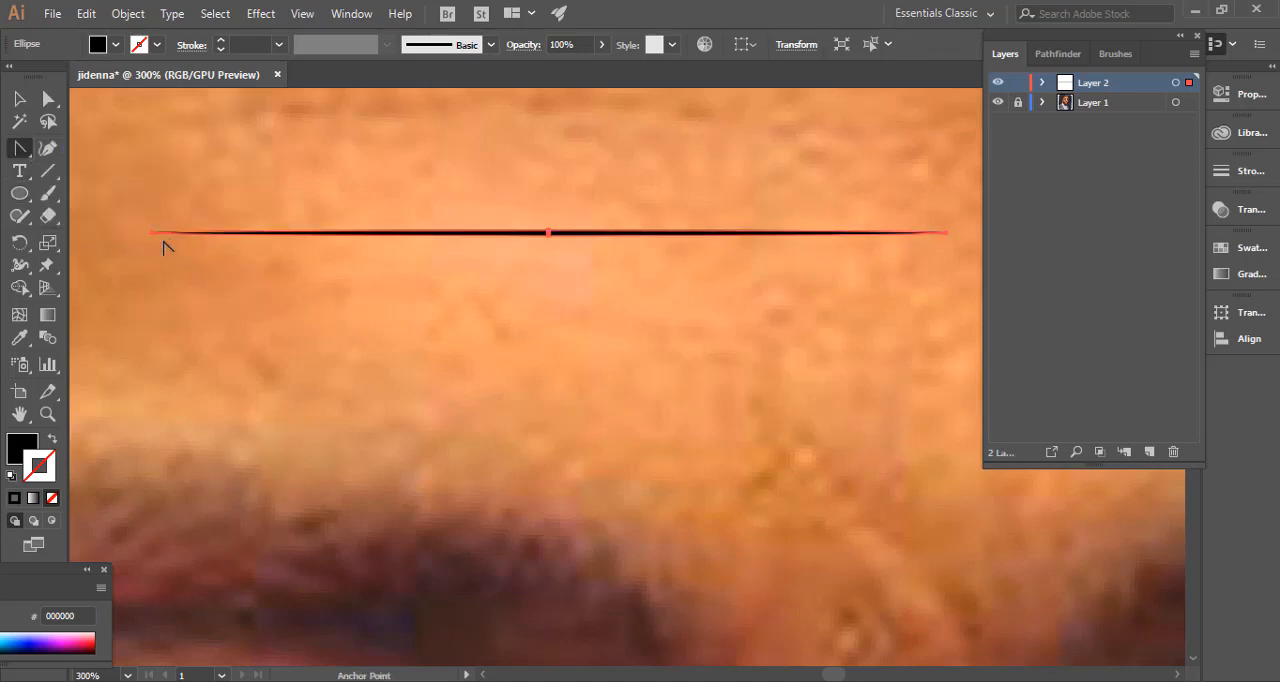
pyautogui.click(151, 234)
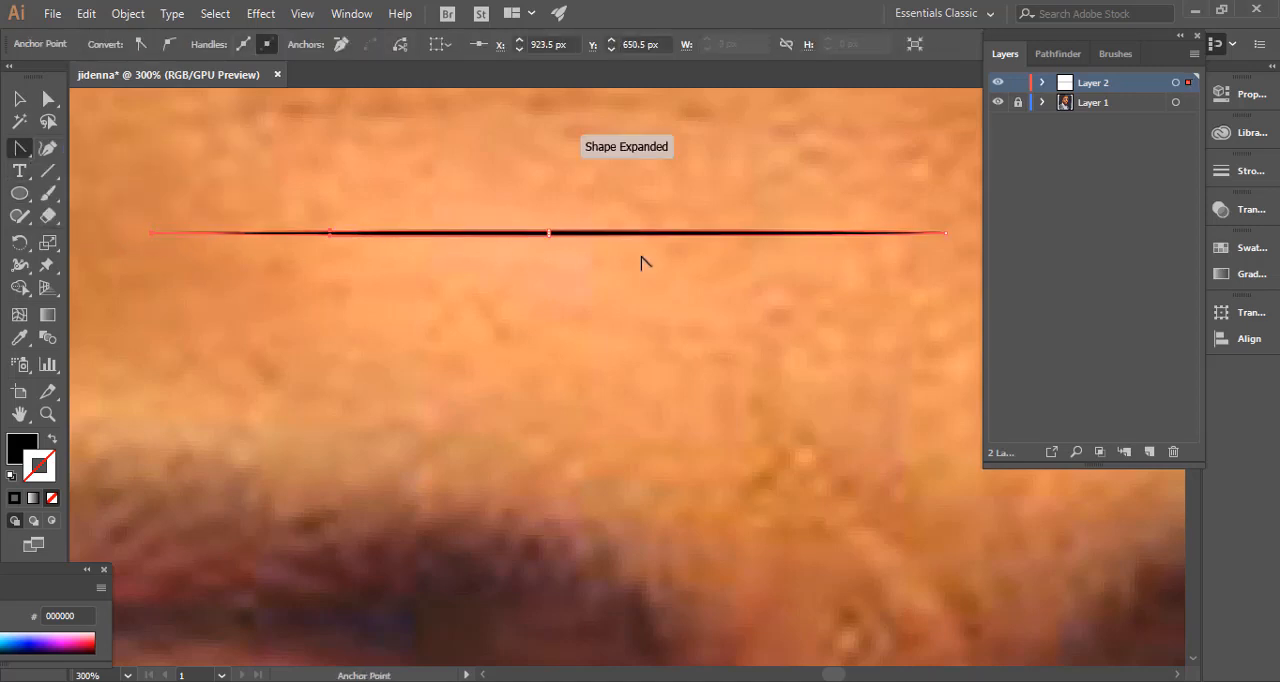
pyautogui.click(947, 234)
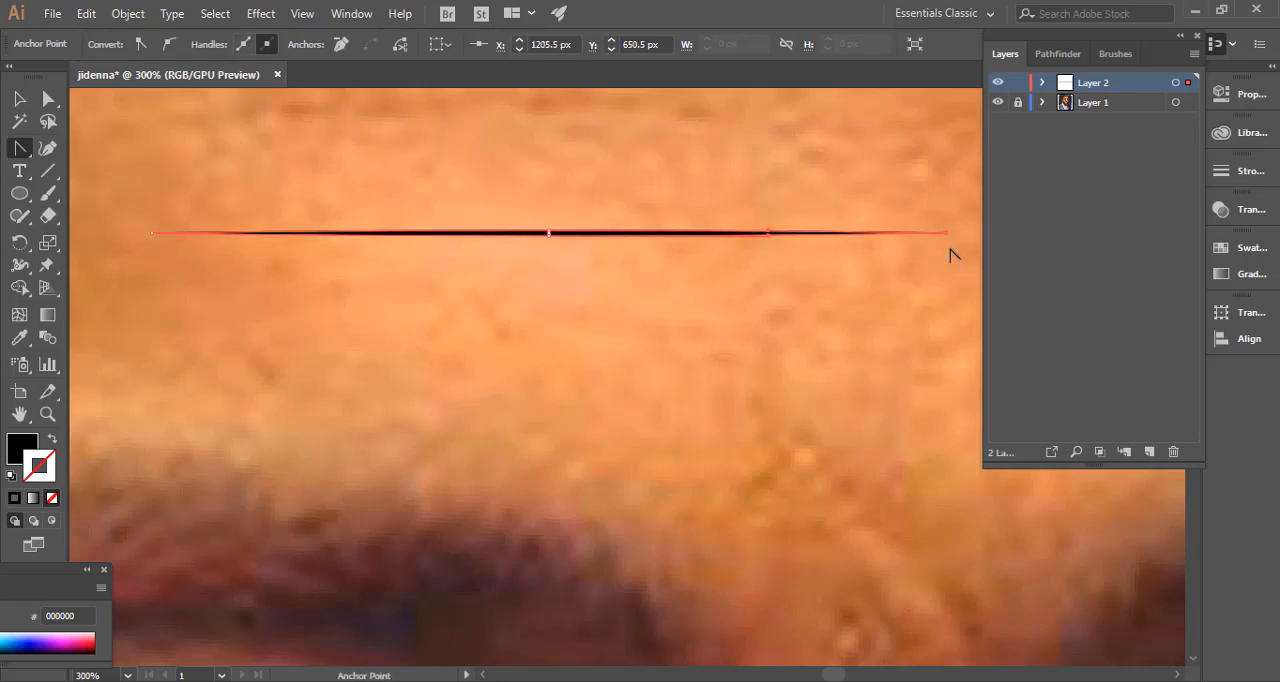
# Create a new Art Brush from the black tapered shape.
pyautogui.click(19, 98)
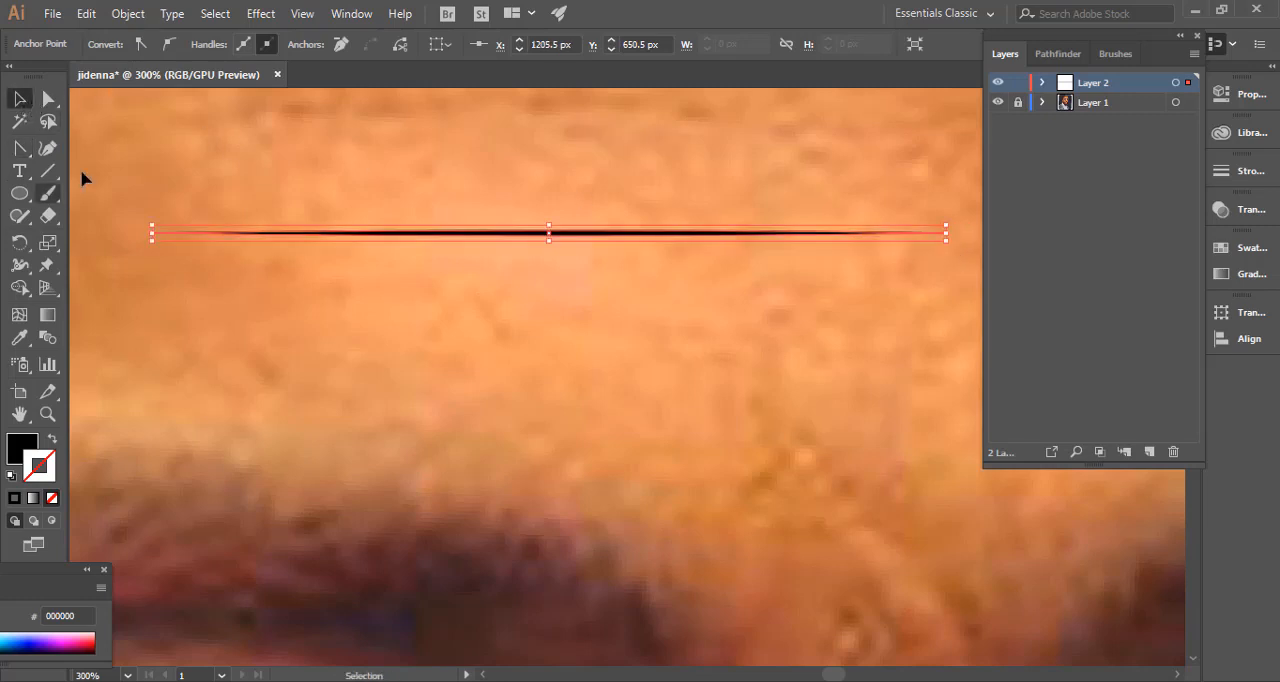
pyautogui.click(1118, 54)
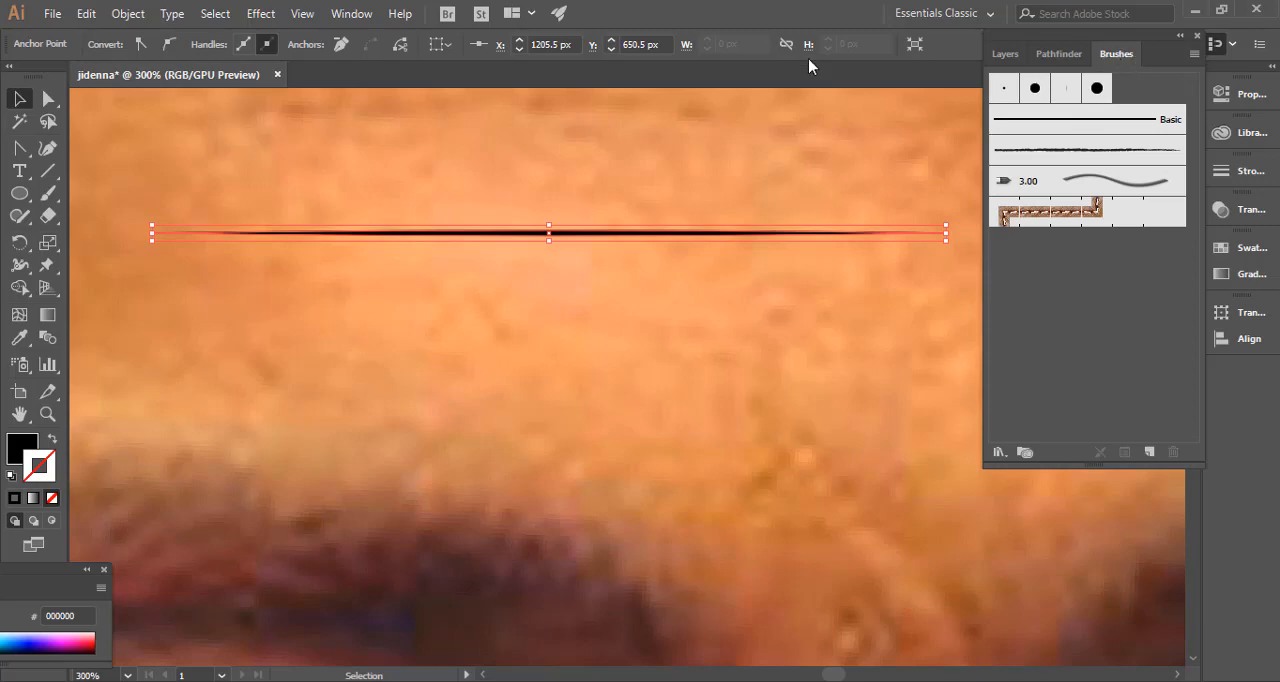
pyautogui.click(352, 14)
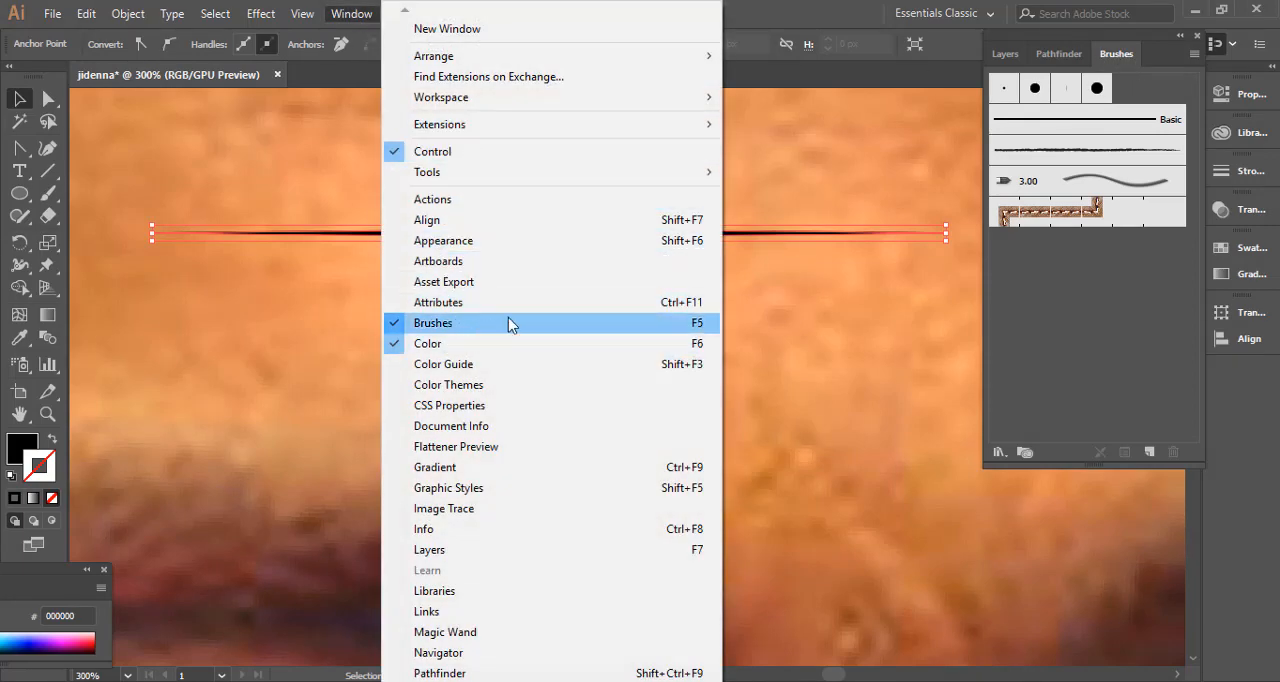
pyautogui.click(1118, 50)
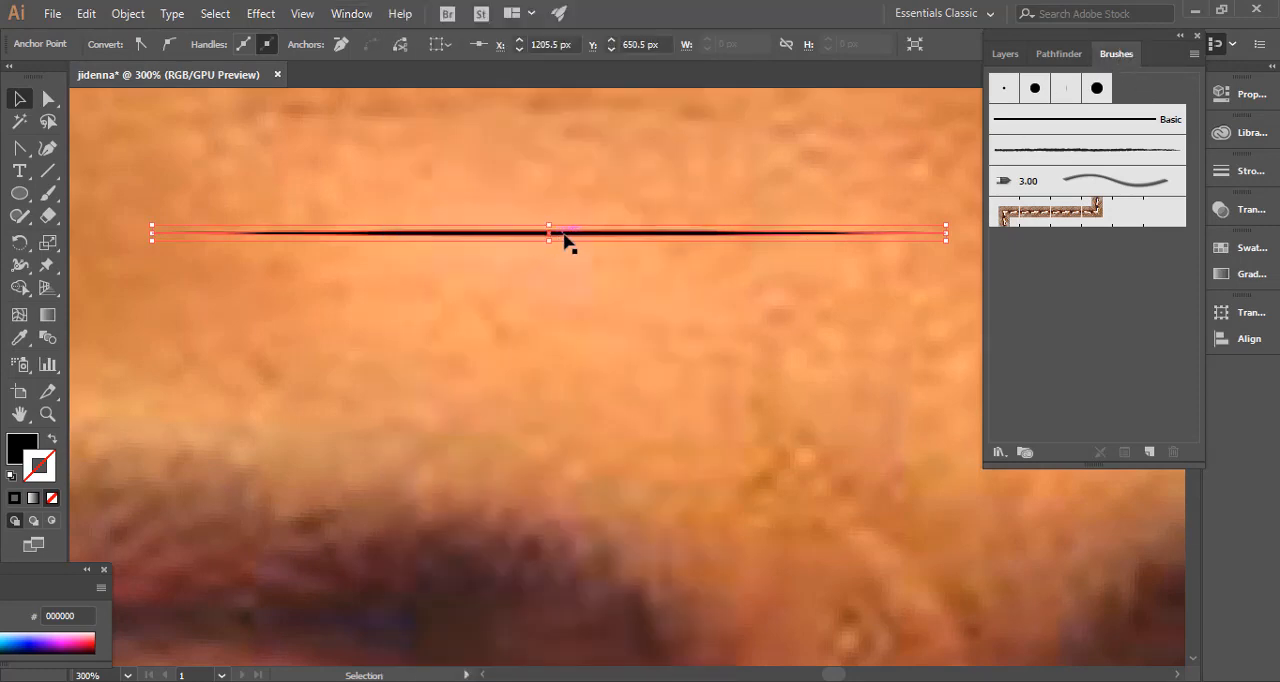
pyautogui.moveTo(574, 235)
pyautogui.mouseDown()
pyautogui.moveTo(1046, 86)
pyautogui.moveTo(1100, 94)
pyautogui.moveTo(1098, 128)
pyautogui.mouseUp()
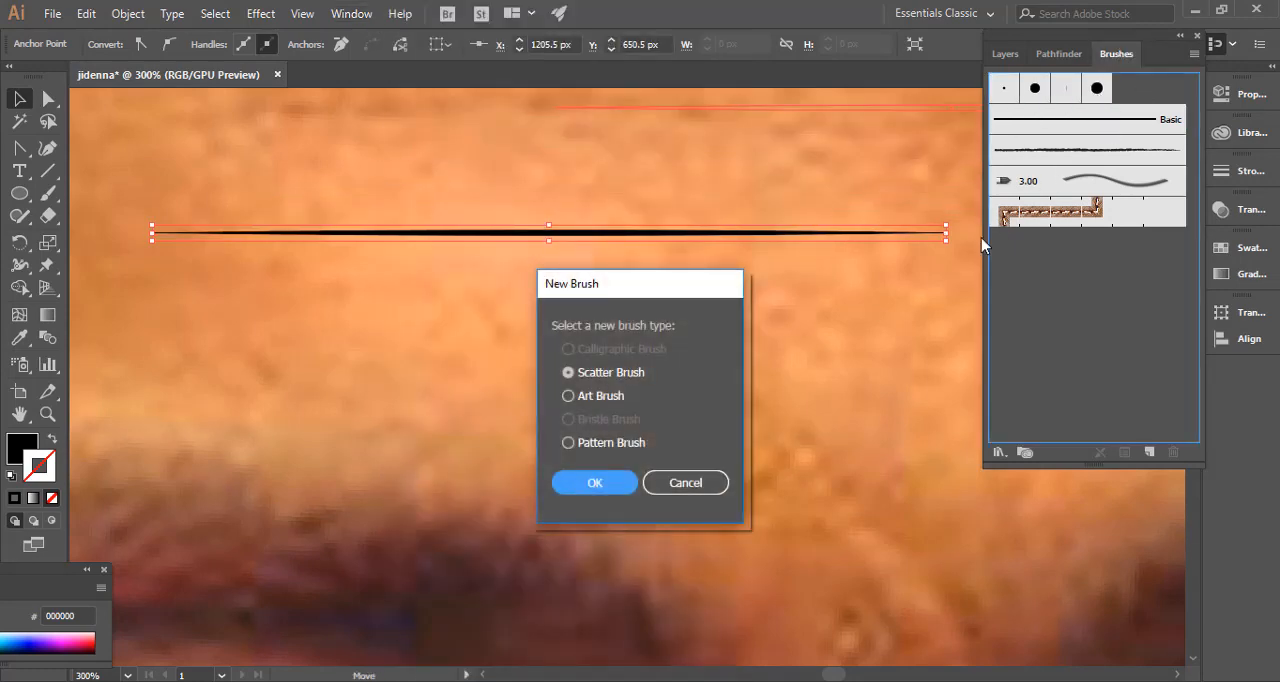
pyautogui.click(592, 396)
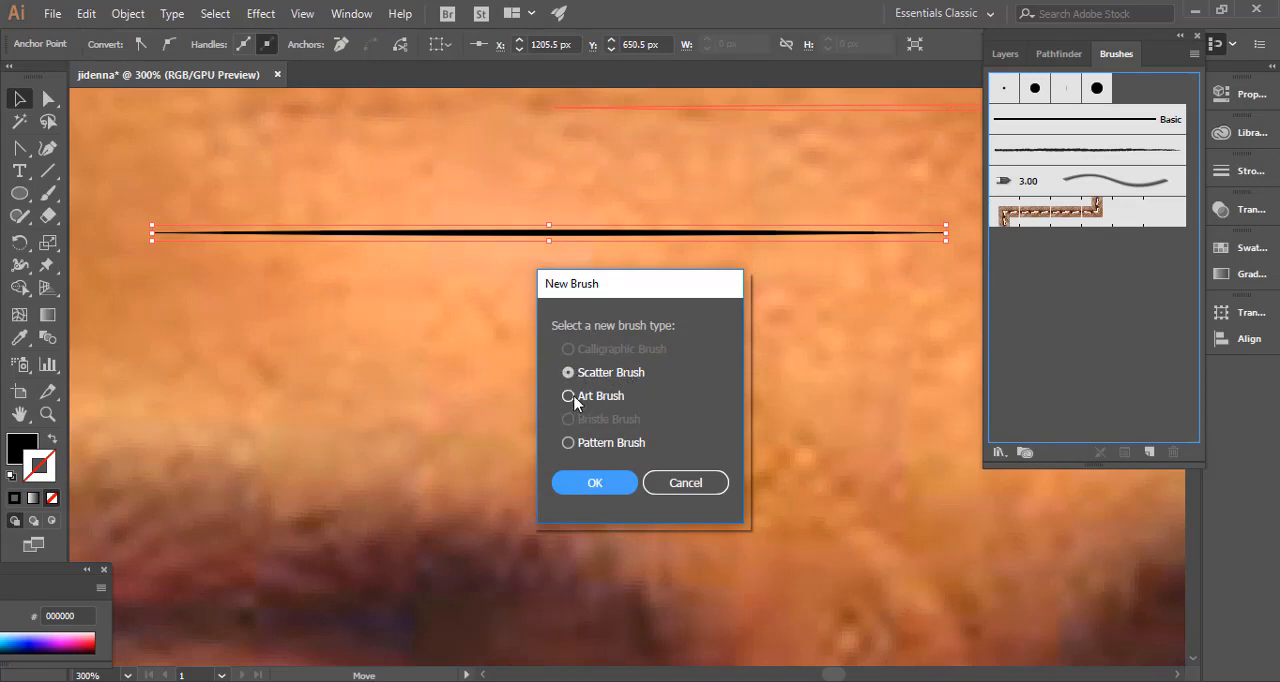
pyautogui.click(594, 482)
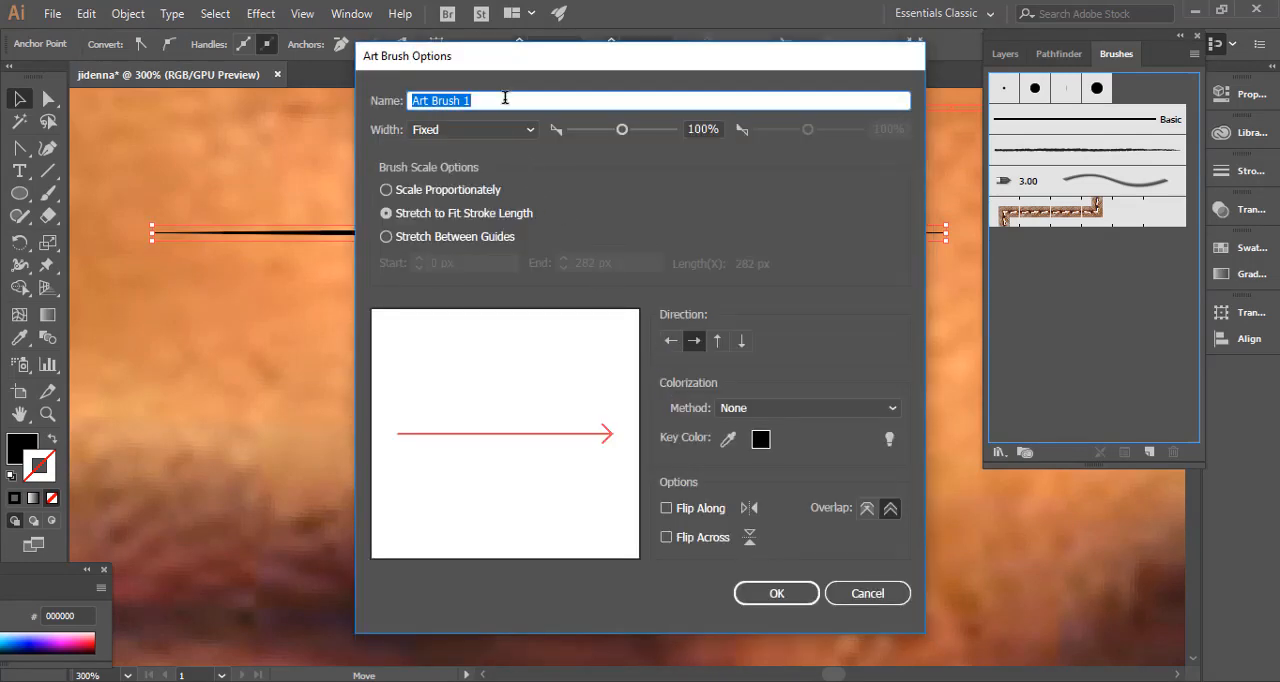
# Set the art brush's colorization method to Tints and save the brush.
pyautogui.click(786, 408)
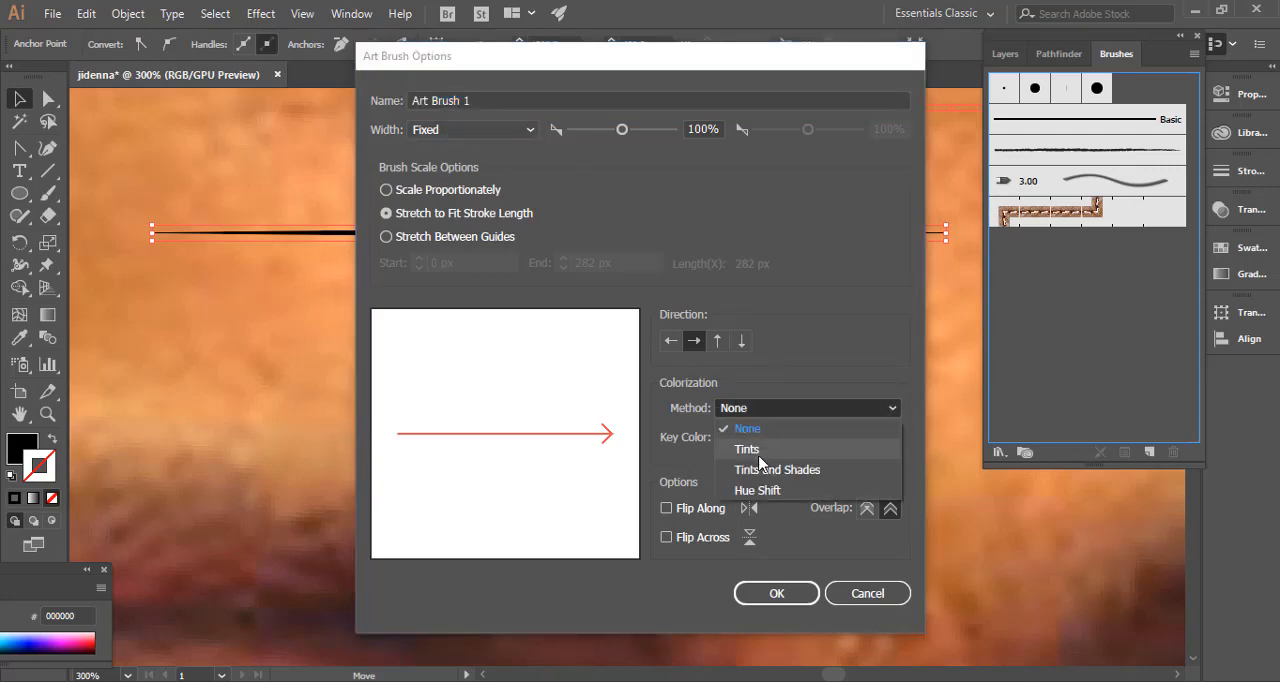
pyautogui.click(794, 451)
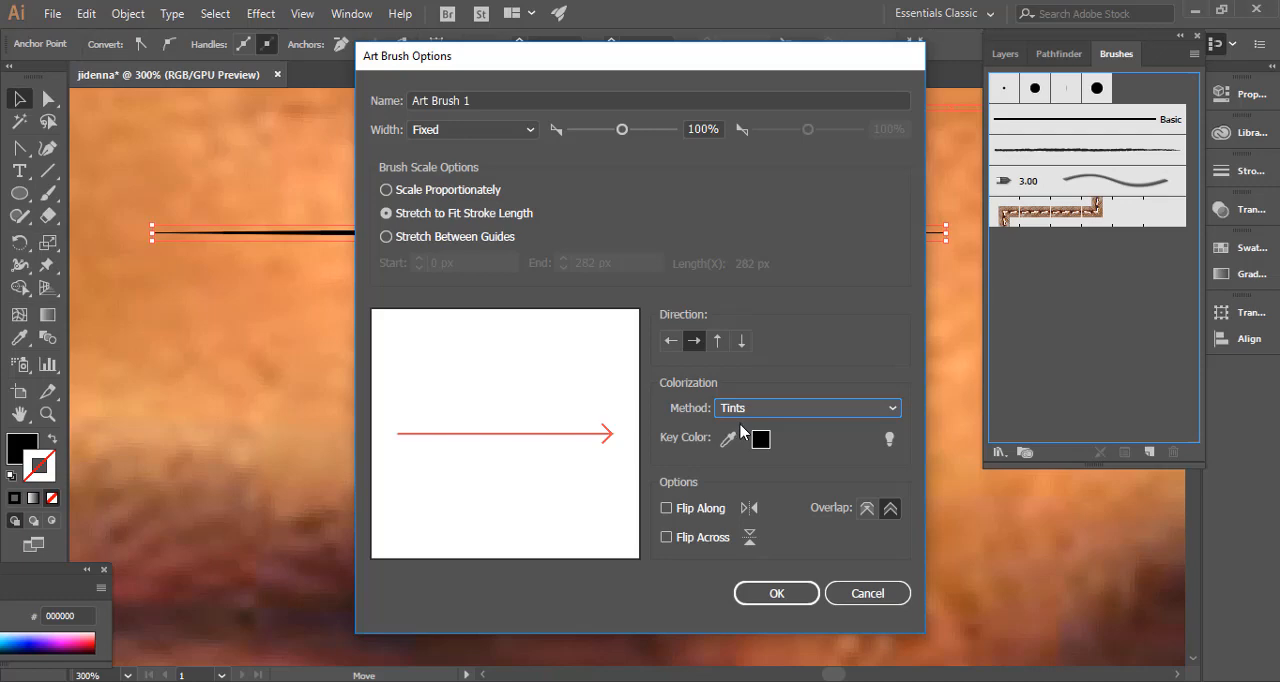
pyautogui.click(798, 412)
pyautogui.click(794, 414)
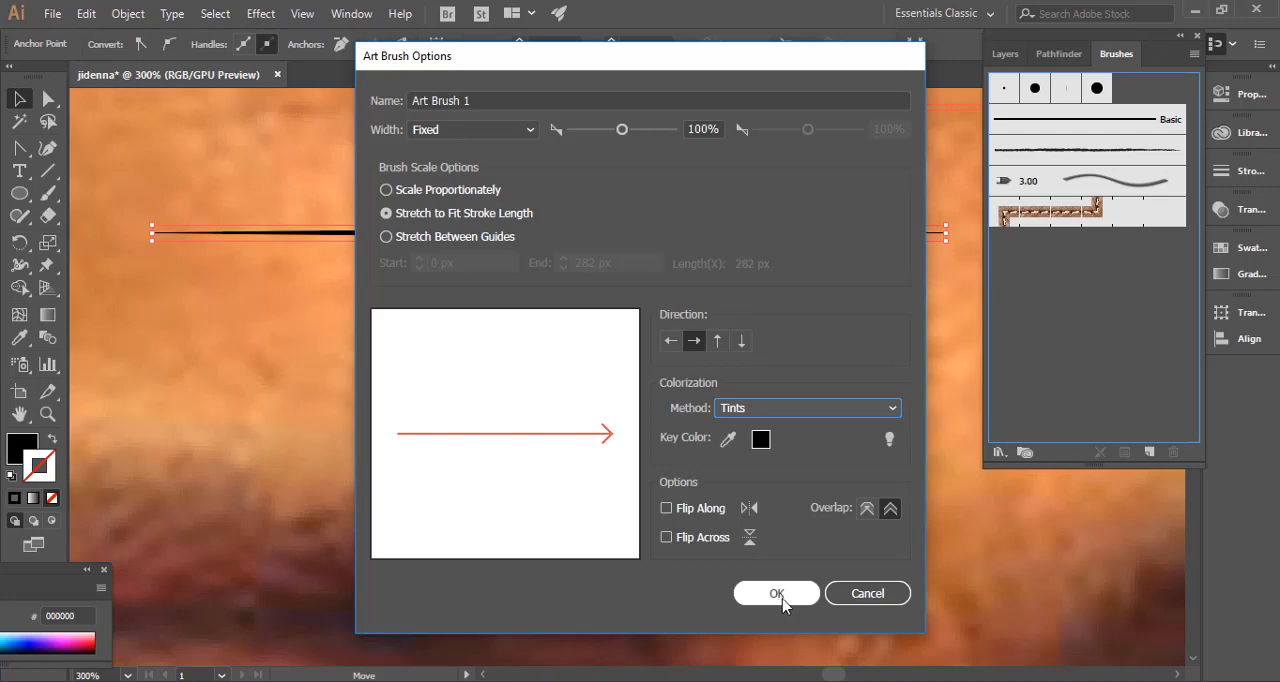
pyautogui.click(785, 410)
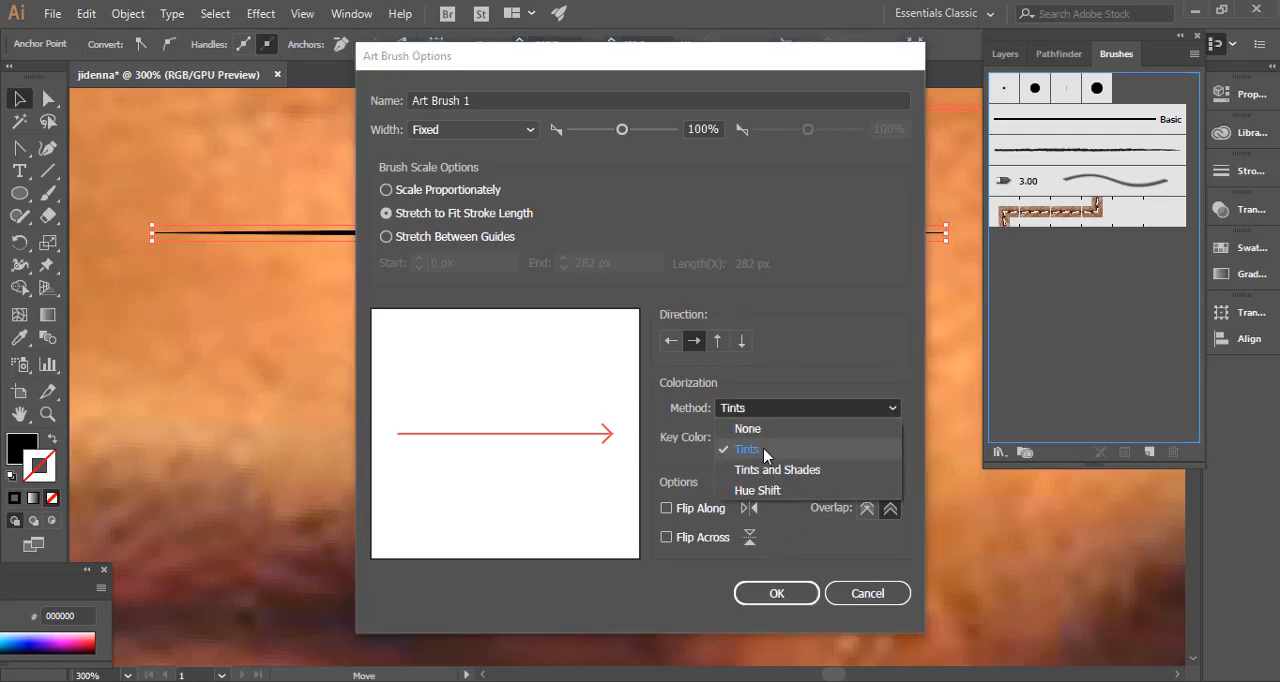
pyautogui.click(778, 450)
pyautogui.click(777, 593)
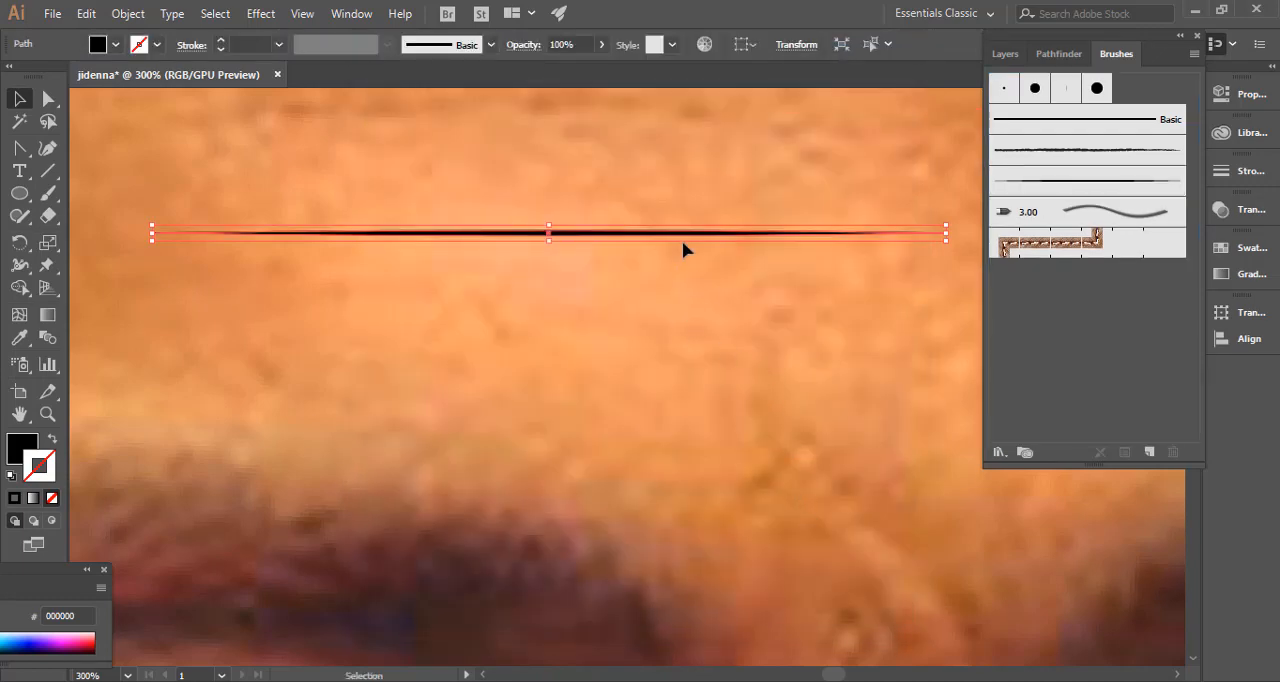
# Delete the tapered source shape from the forehead.
pyautogui.press('Delete')
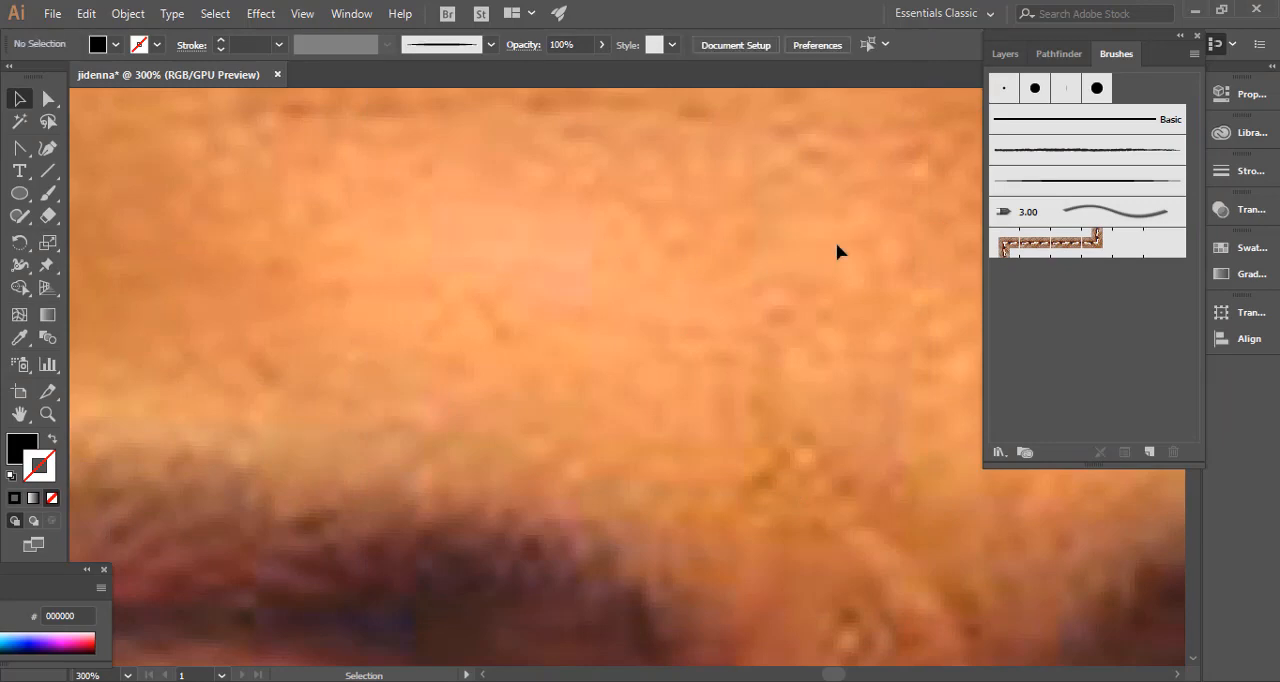
pyautogui.hotkey('ctrl', '0')
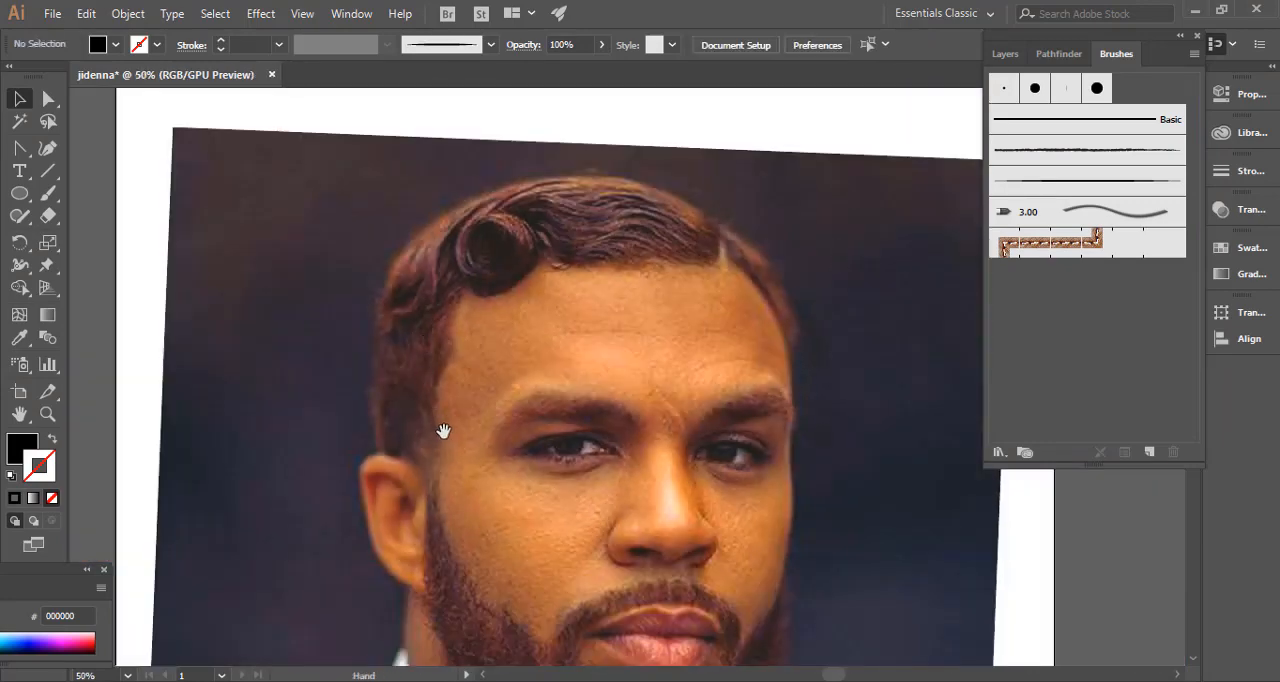
pyautogui.moveTo(443, 430); pyautogui.dragTo(437, 251)
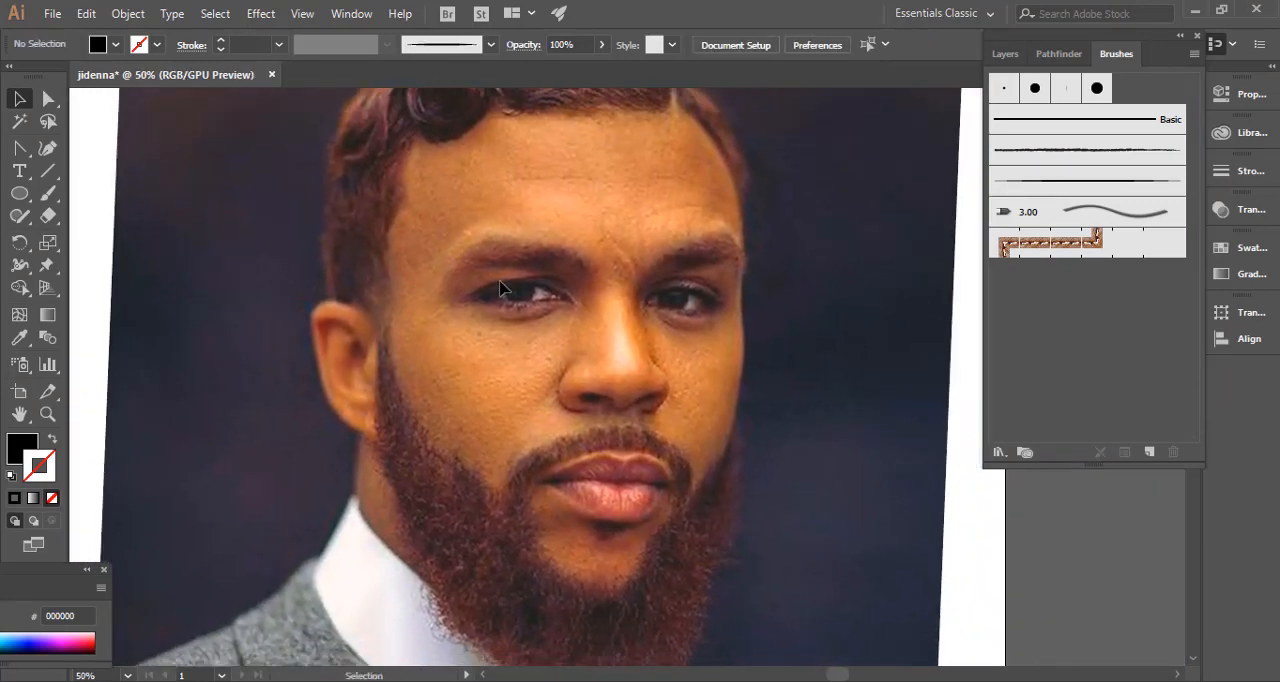
pyautogui.hotkey('ctrl', '-')
pyautogui.moveTo(525, 318); pyautogui.dragTo(578, 335)
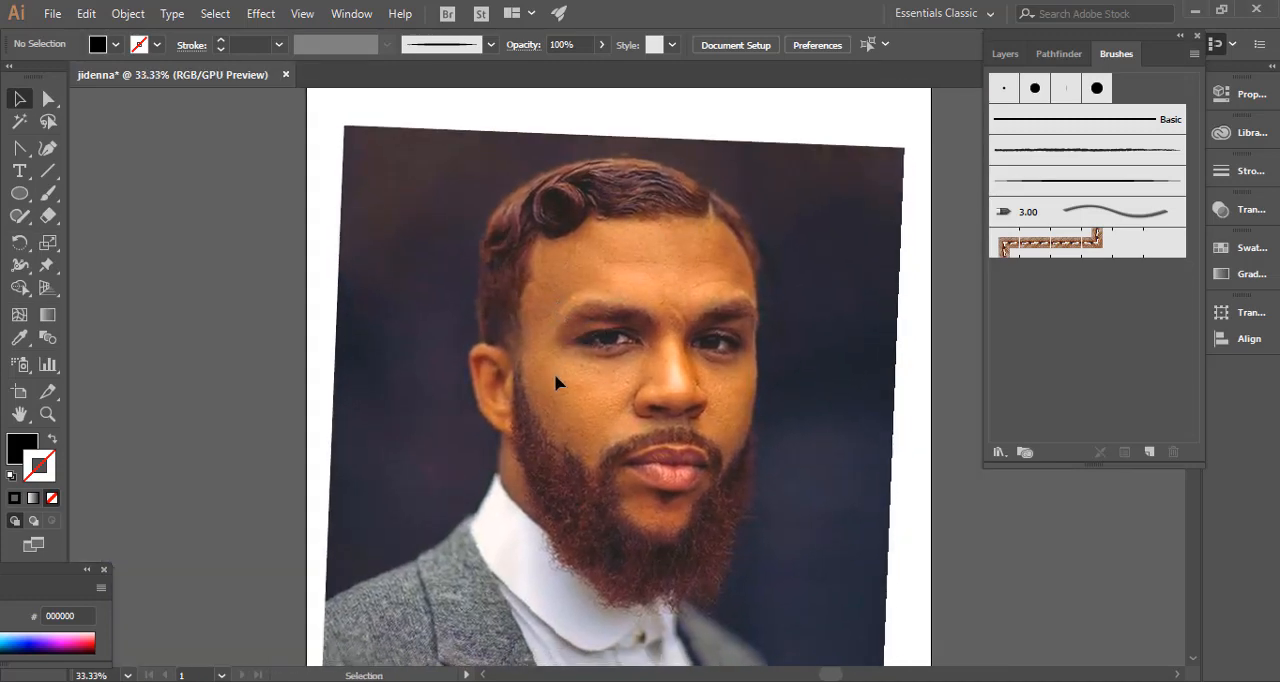
pyautogui.moveTo(558, 383); pyautogui.dragTo(538, 333)
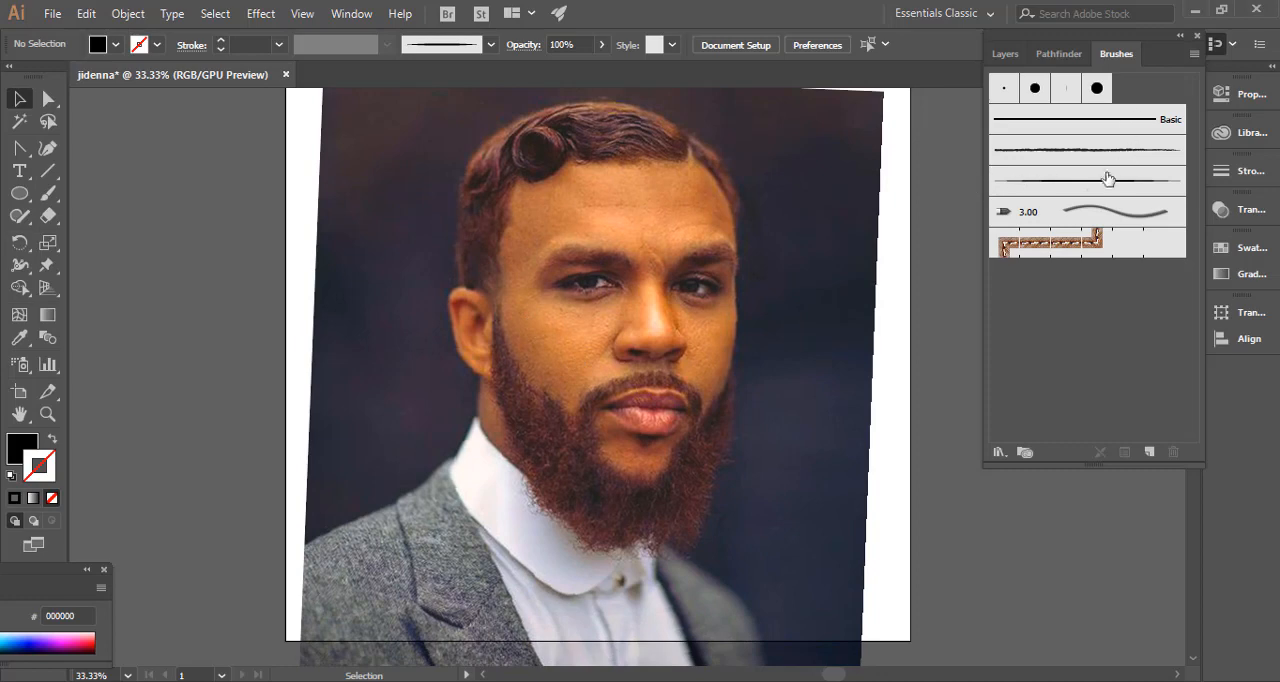
pyautogui.moveTo(688, 257); pyautogui.dragTo(686, 297)
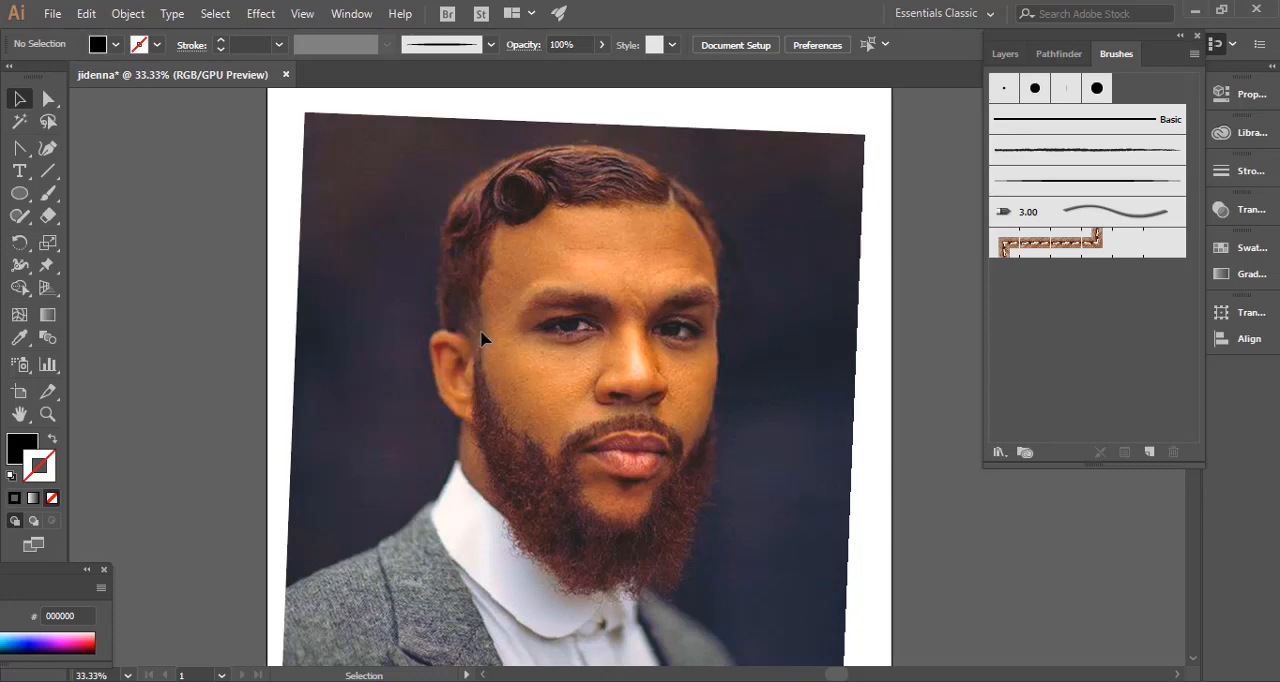
# Activate the Paintbrush tool with the new tapered art brush and a 1 pt black stroke.
pyautogui.click(50, 196)
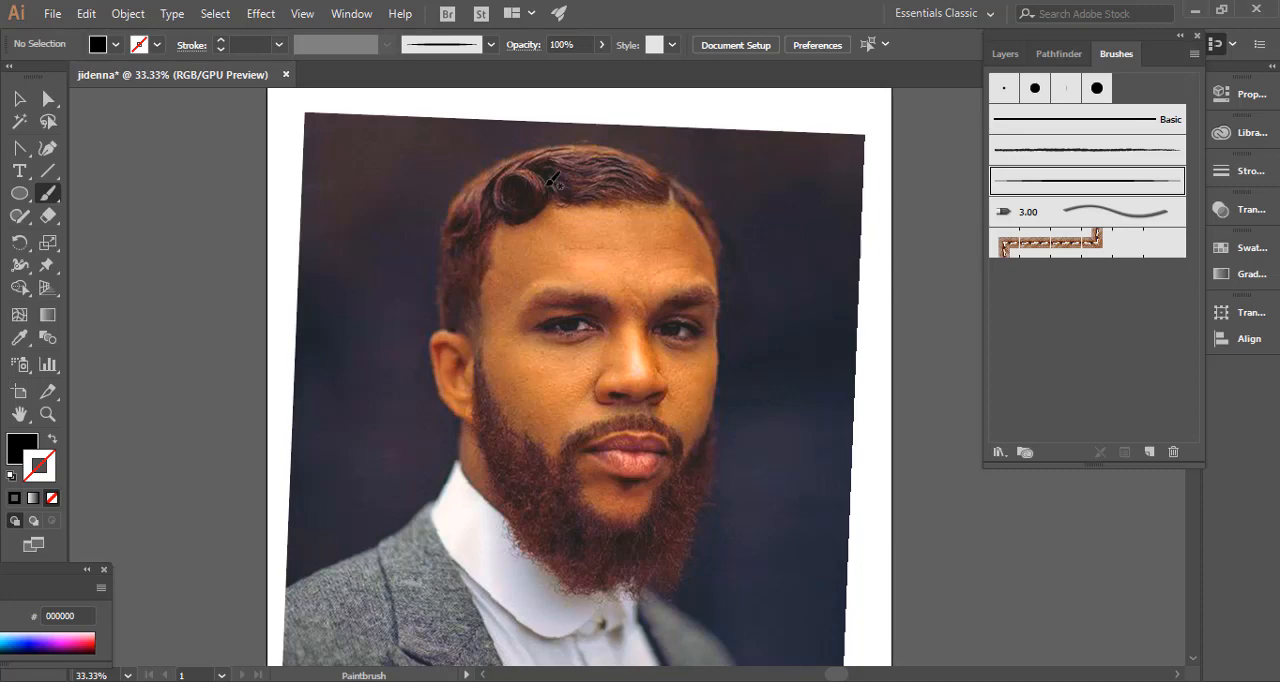
pyautogui.click(1088, 185)
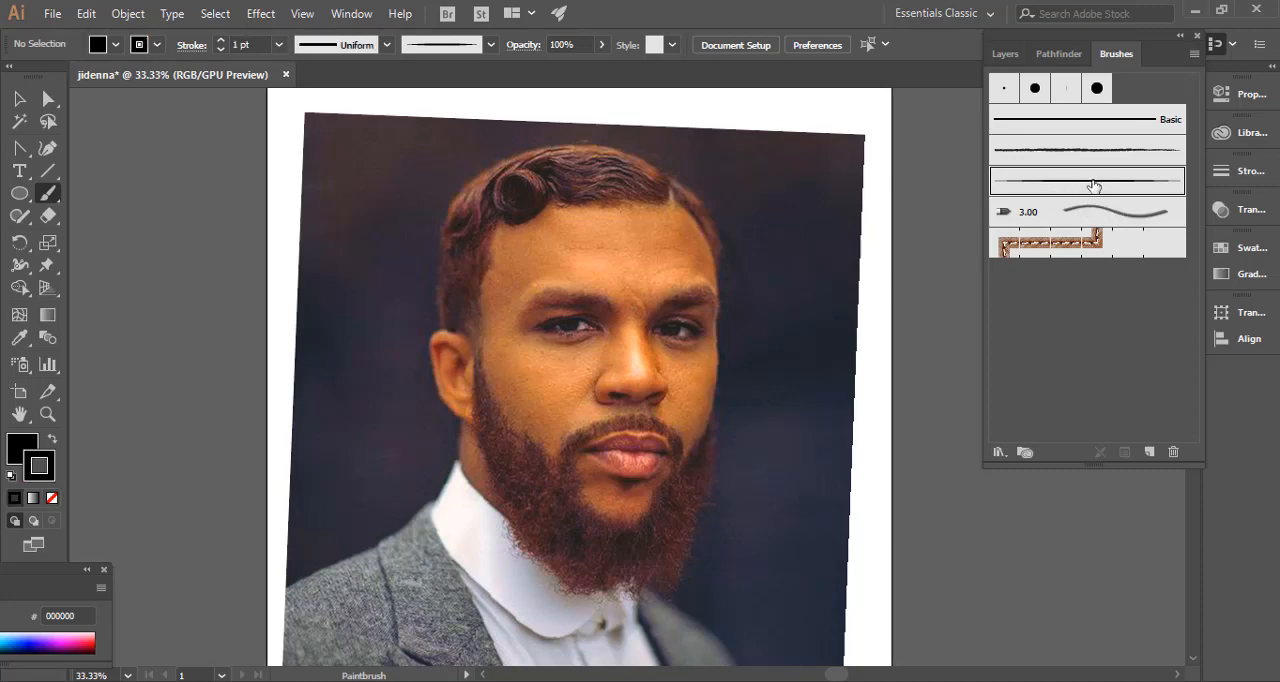
pyautogui.moveTo(550, 304)
pyautogui.mouseDown()
pyautogui.moveTo(556, 347)
pyautogui.moveTo(561, 337)
pyautogui.mouseUp()
pyautogui.hotkey('ctrl', '1')
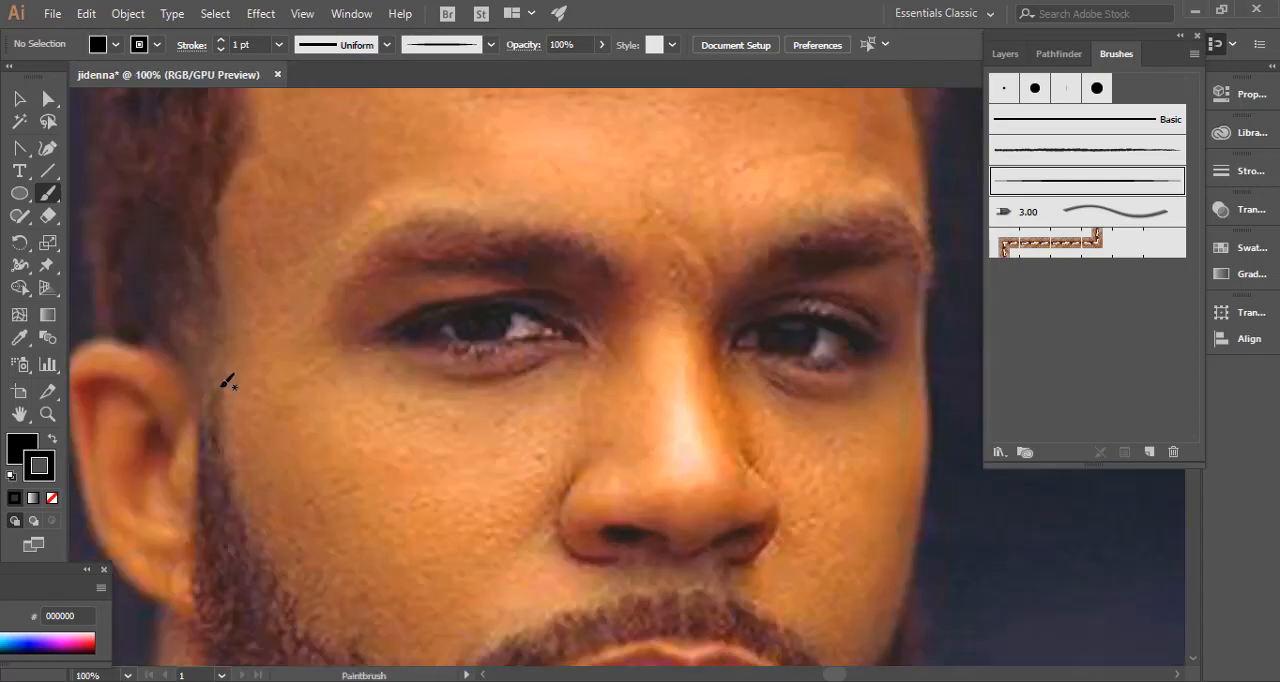
# Paint a thin 1 pt curved crease line under the left eye in the photo with the tapered art brush.
pyautogui.click(19, 416)
pyautogui.moveTo(527, 350); pyautogui.dragTo(490, 344)
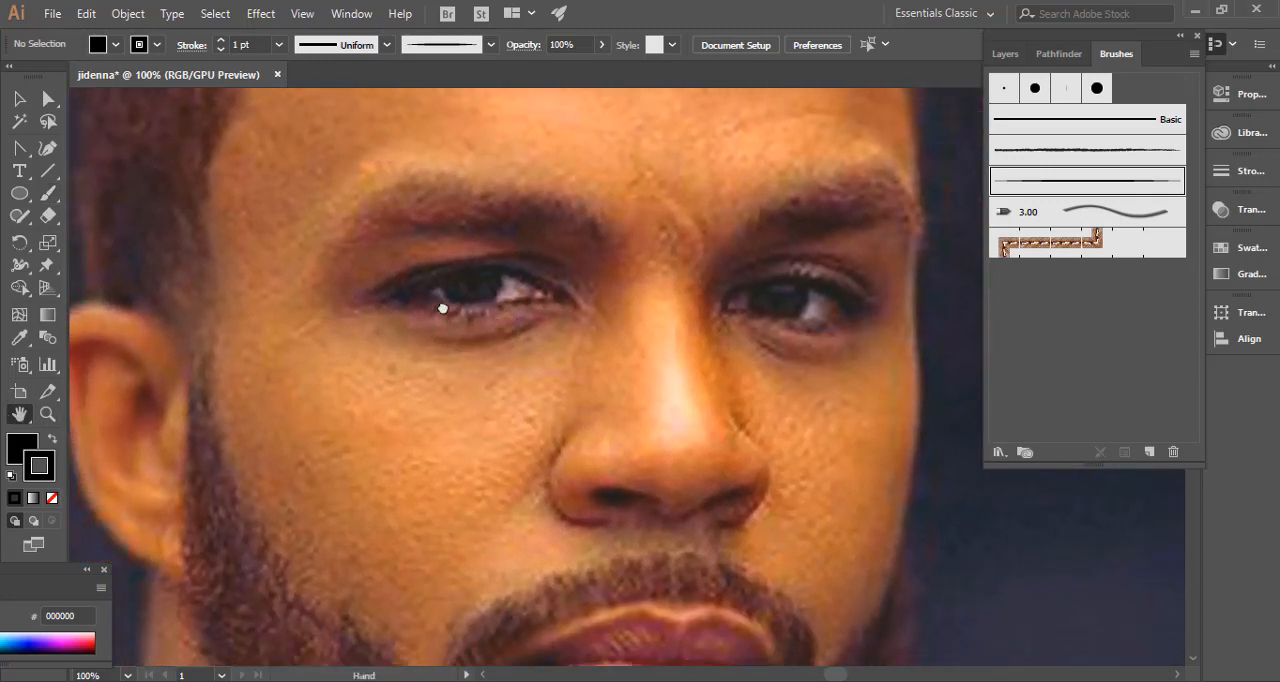
pyautogui.moveTo(443, 308); pyautogui.dragTo(354, 369)
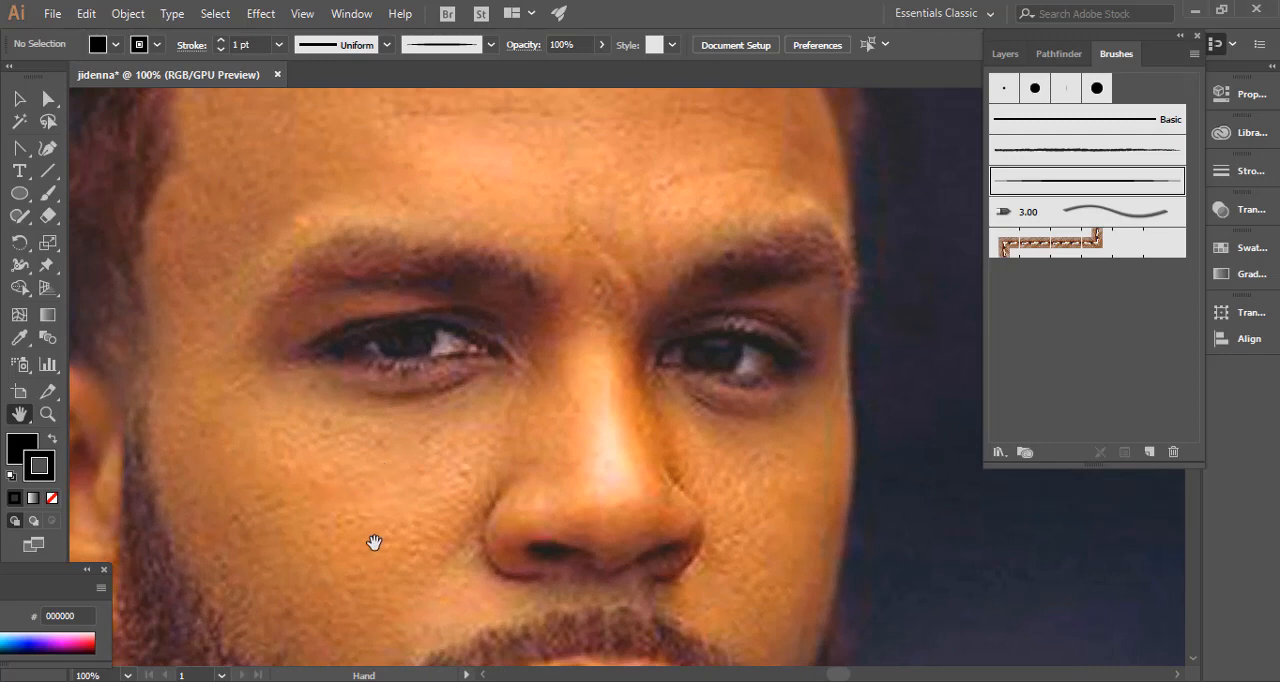
pyautogui.click(47, 414)
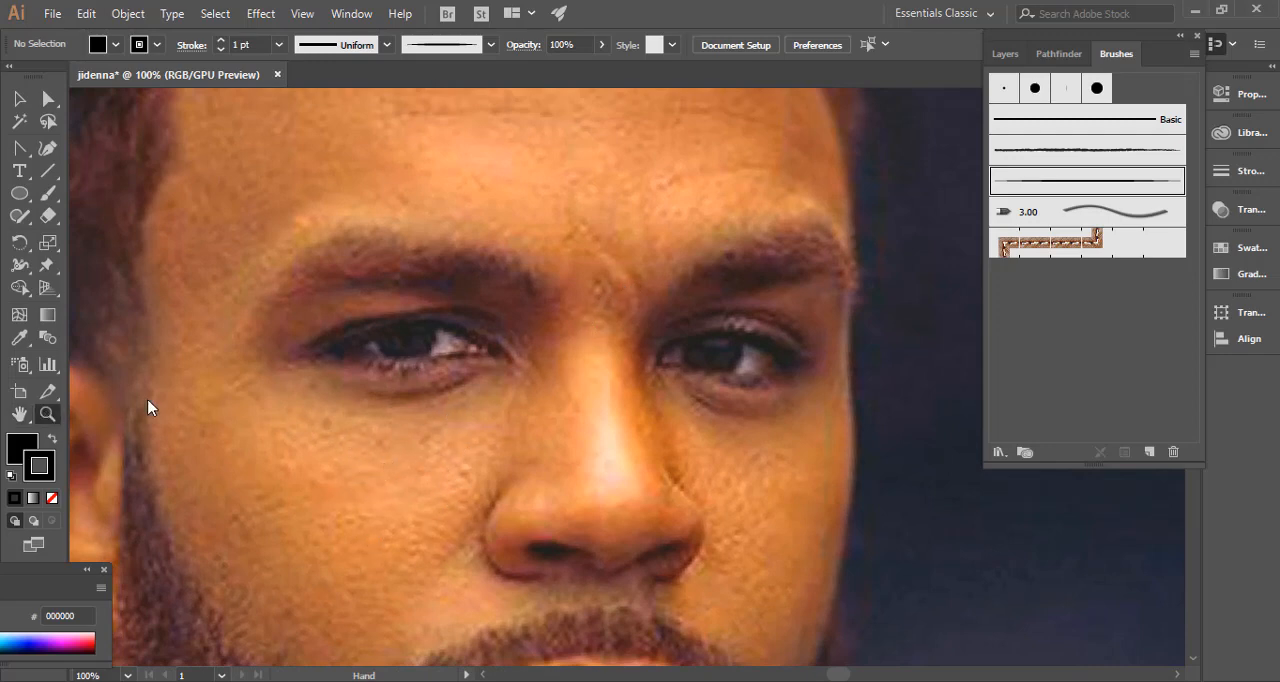
pyautogui.moveTo(511, 409); pyautogui.dragTo(374, 409)
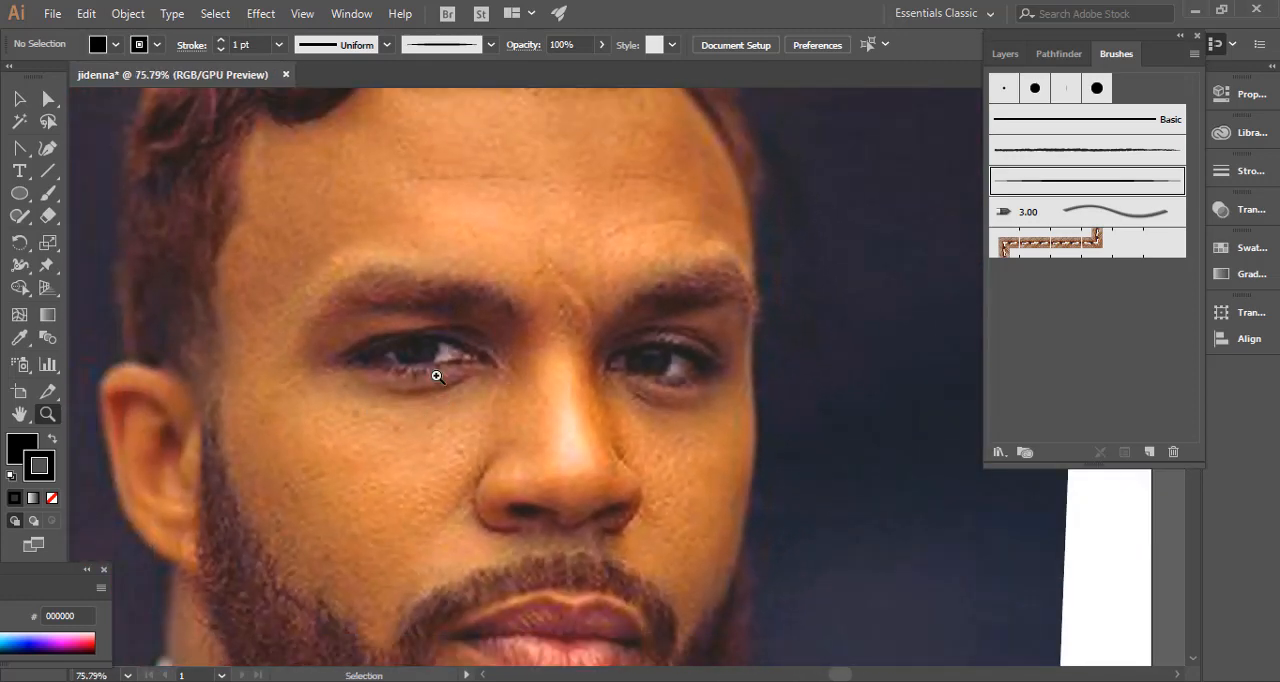
pyautogui.click(437, 376)
pyautogui.click(437, 376)
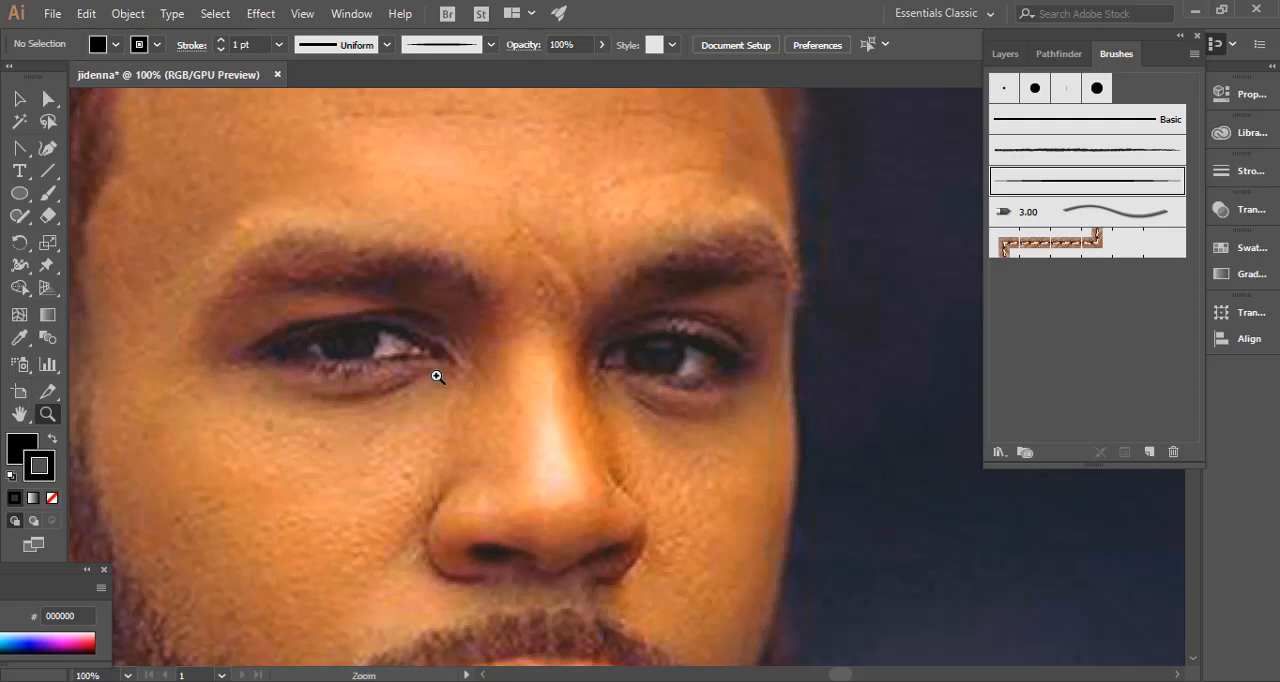
pyautogui.moveTo(291, 349); pyautogui.dragTo(371, 289)
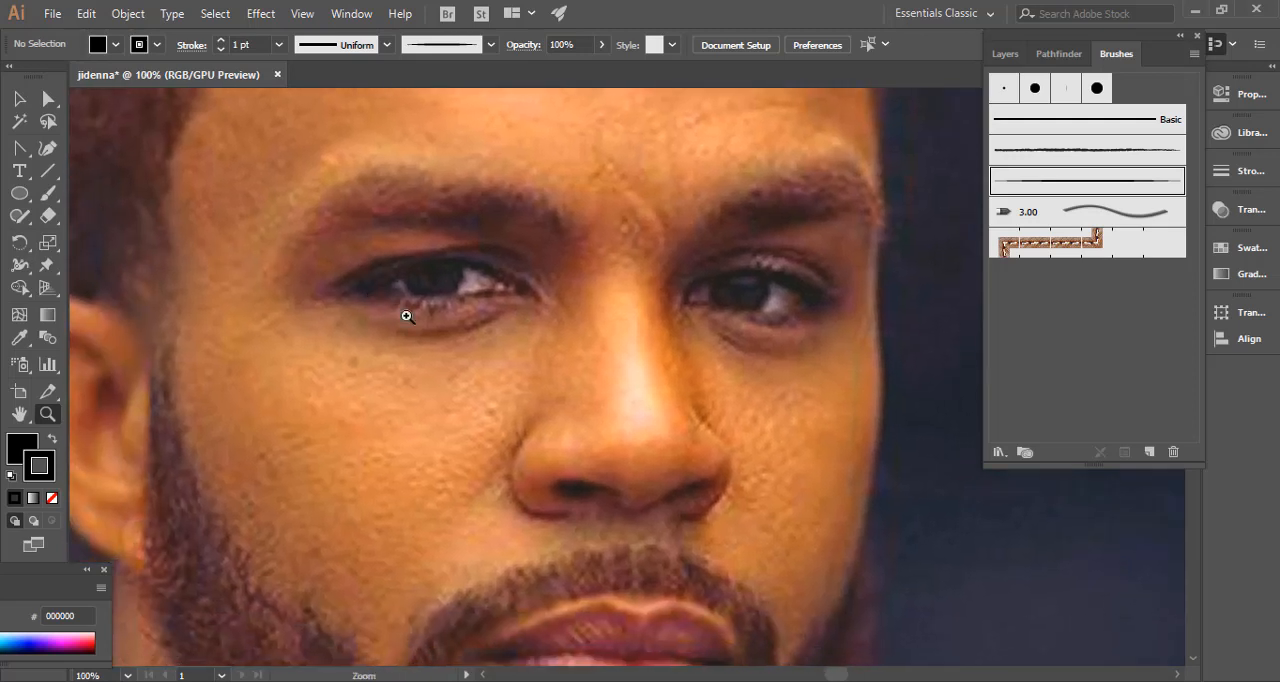
pyautogui.click(50, 200)
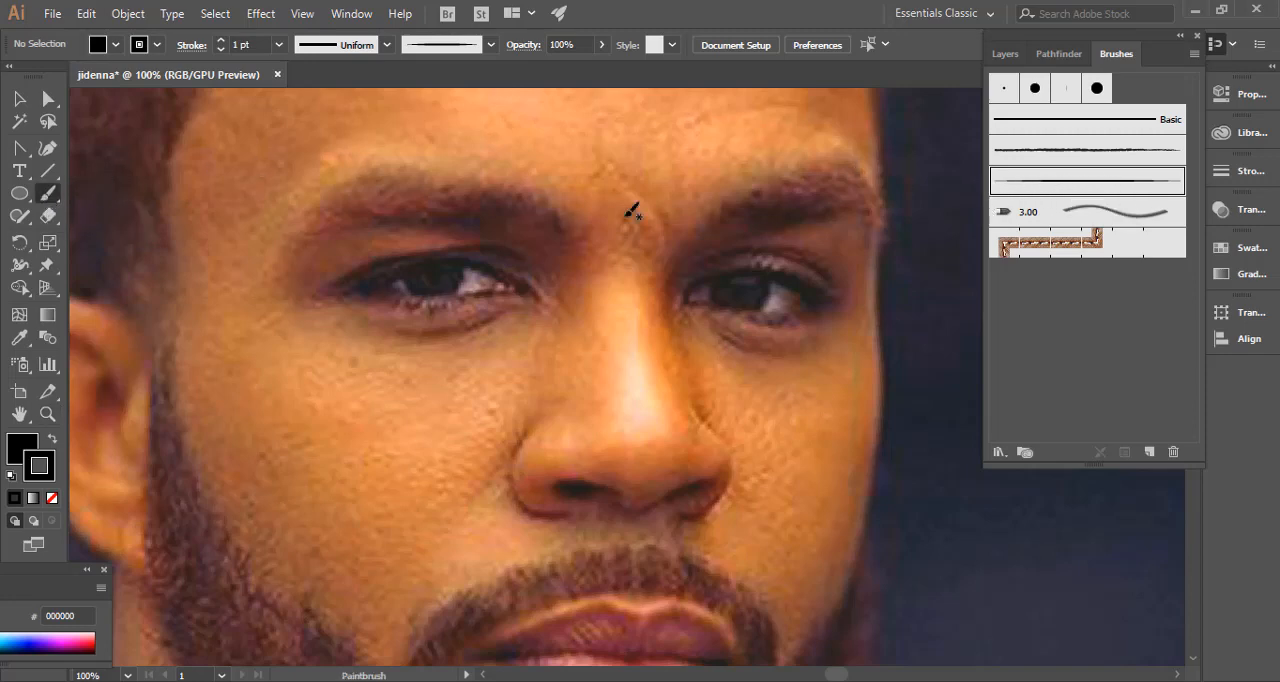
pyautogui.press('space')
pyautogui.moveTo(507, 271); pyautogui.dragTo(455, 291)
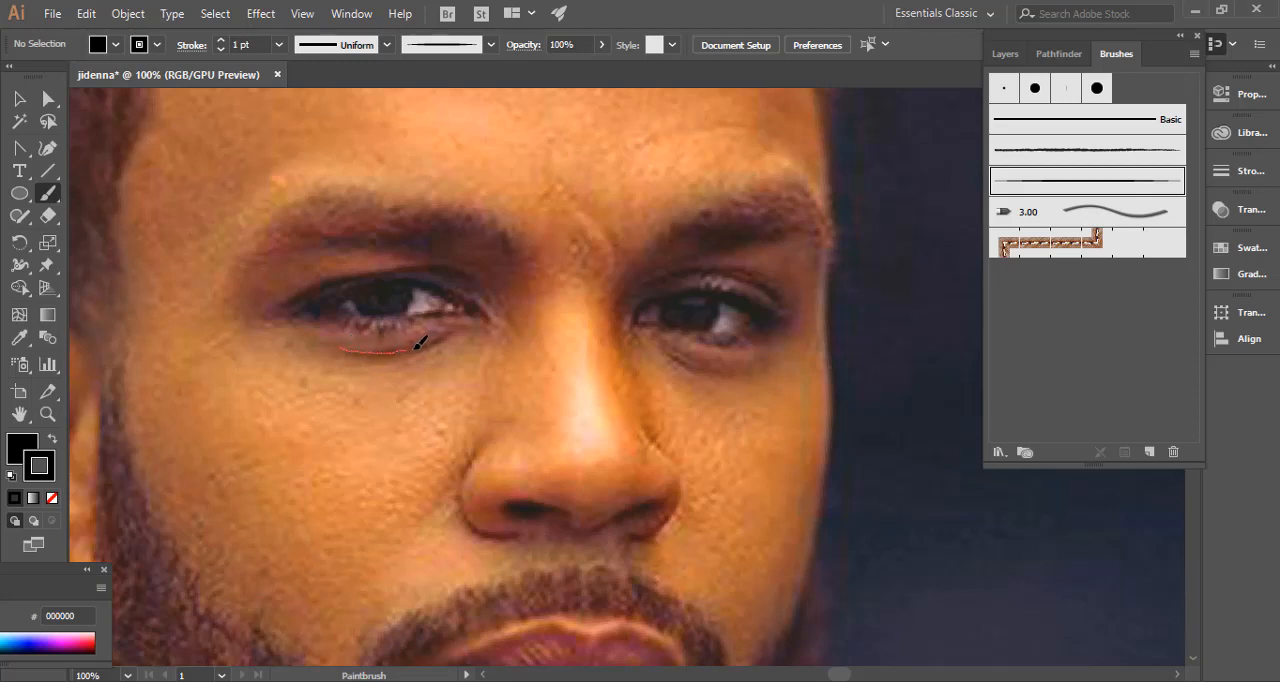
pyautogui.moveTo(466, 322); pyautogui.dragTo(466, 323)
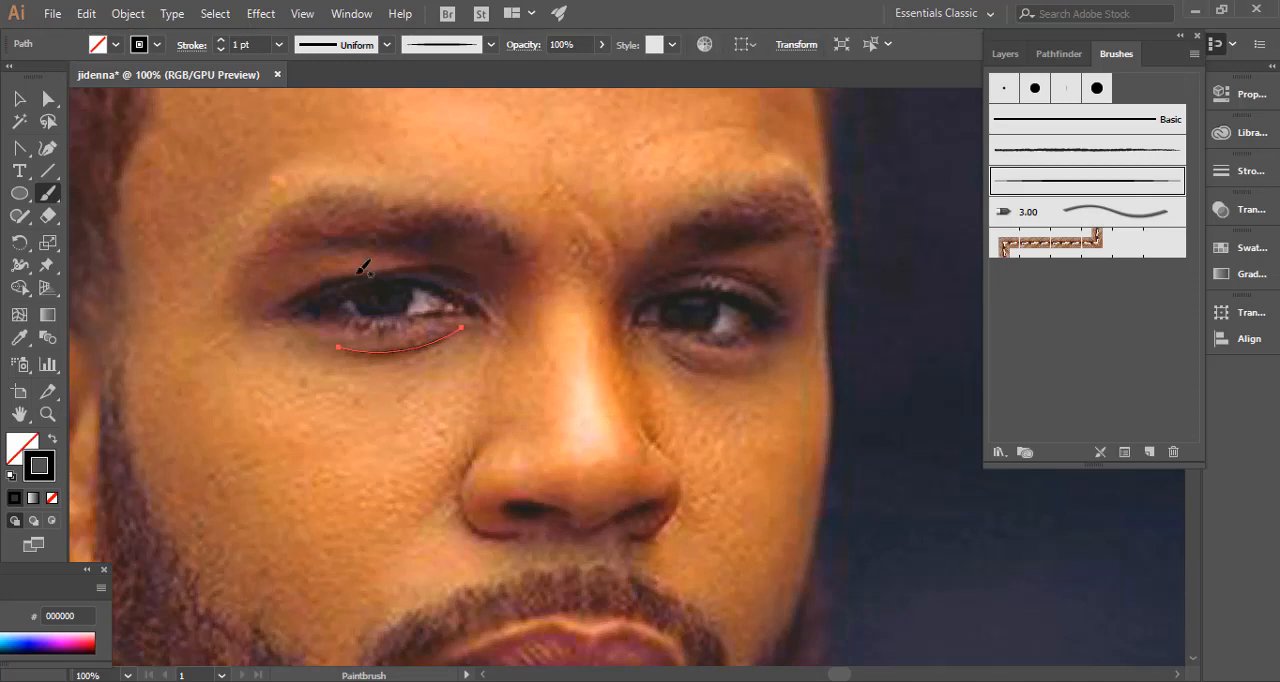
pyautogui.press('ctrl')
pyautogui.keyDown('ctrl'); pyautogui.click(380, 392); pyautogui.keyUp('ctrl')
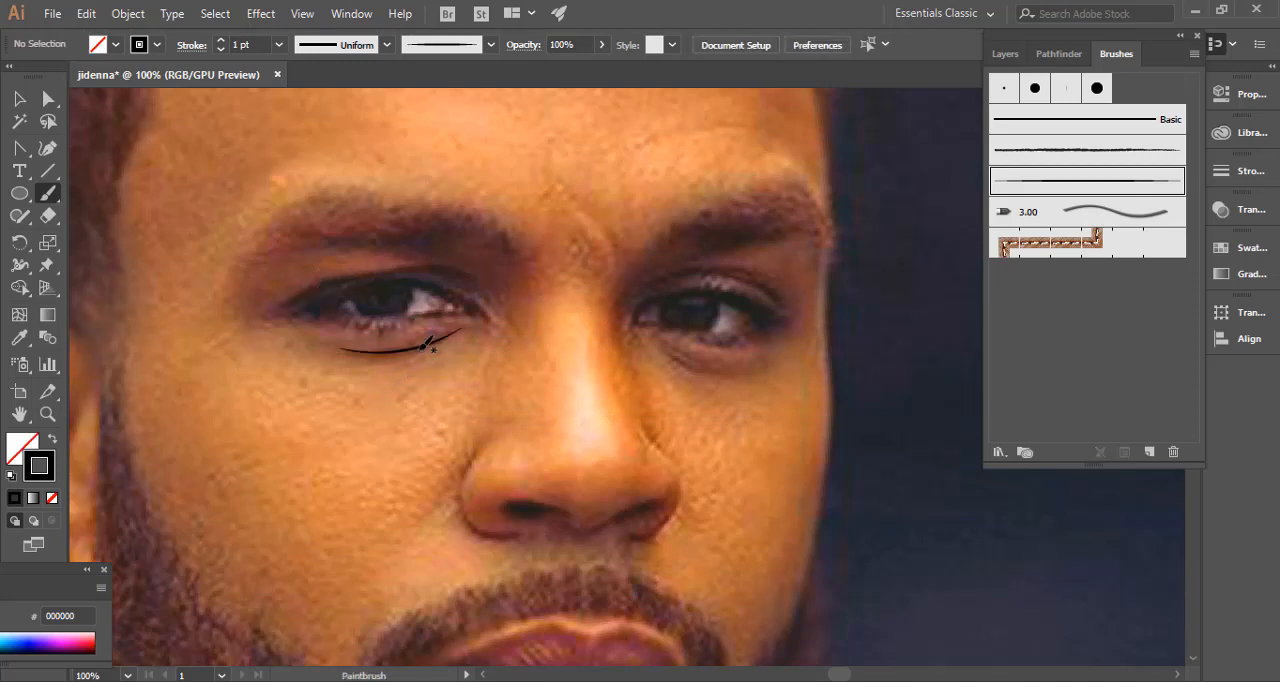
# Try a 2 pt stroke weight on the crease line under the left eye.
pyautogui.press('v')
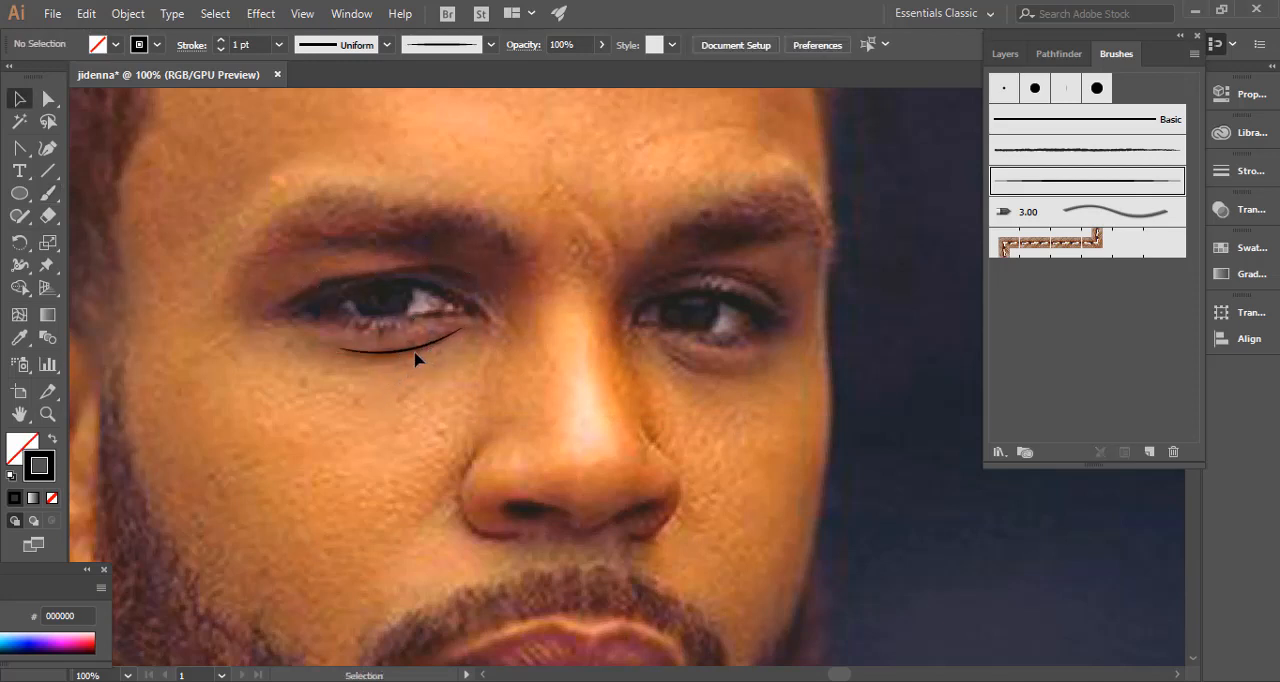
pyautogui.click(423, 351)
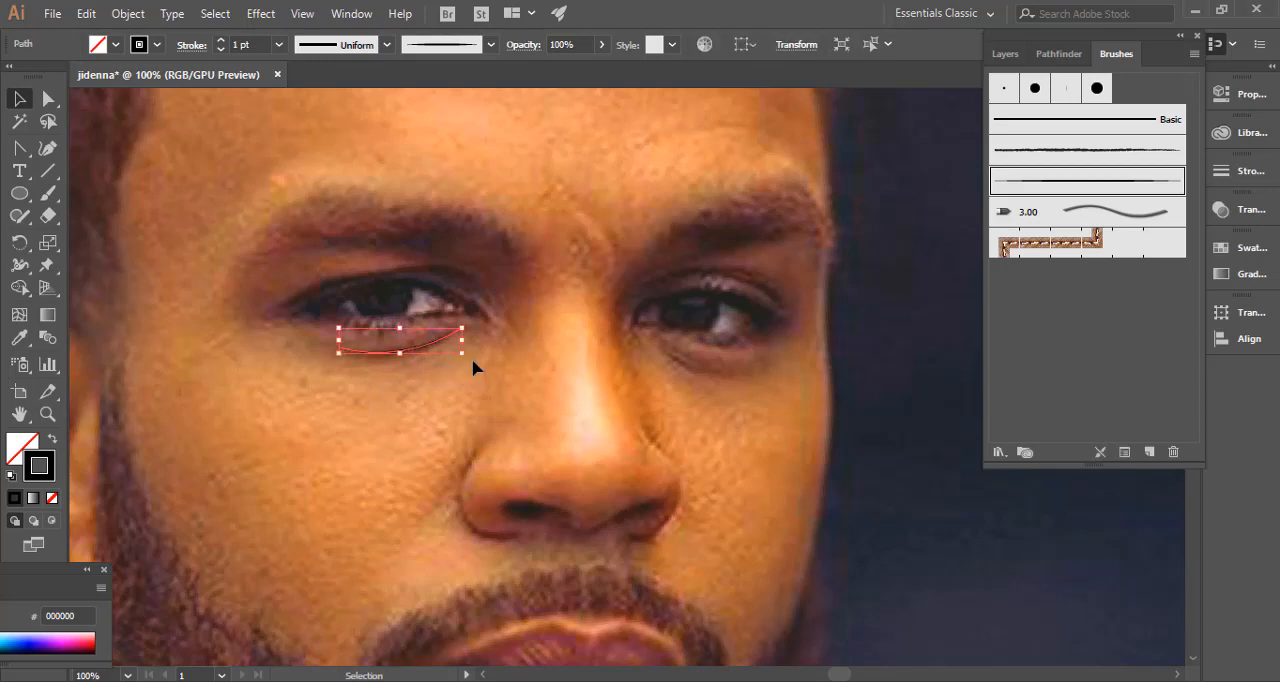
pyautogui.moveTo(472, 361); pyautogui.dragTo(475, 364)
pyautogui.click(395, 391)
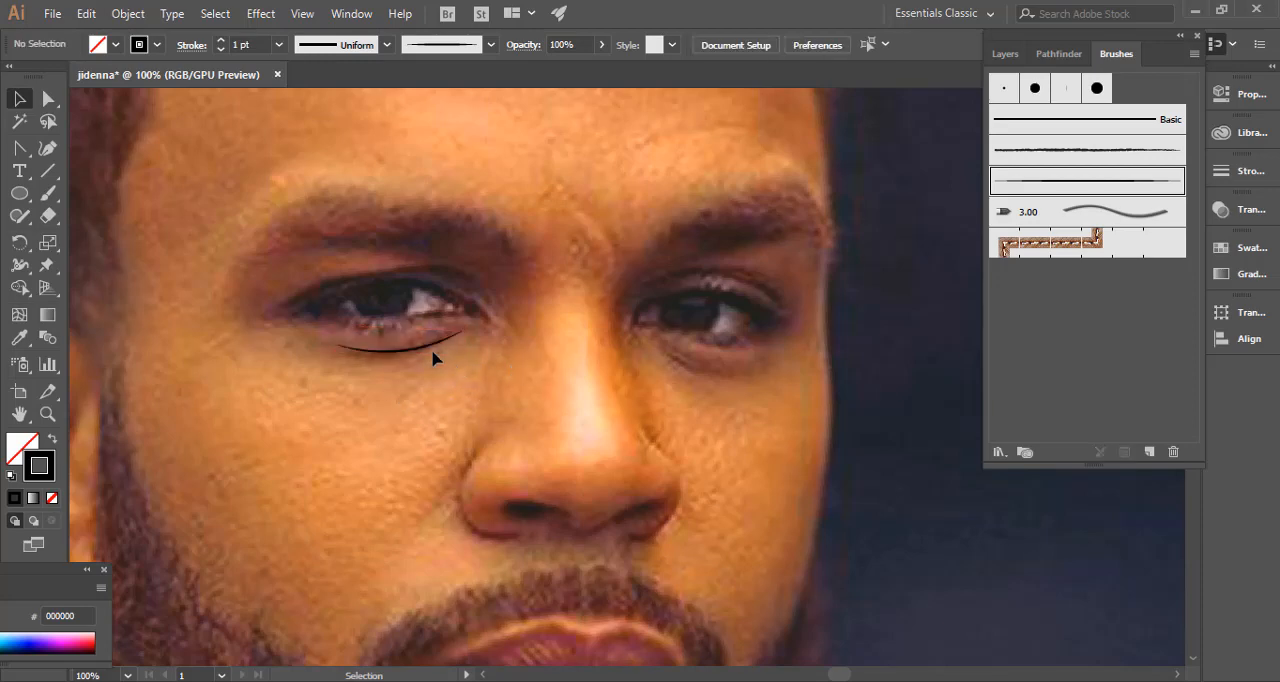
pyautogui.click(443, 347)
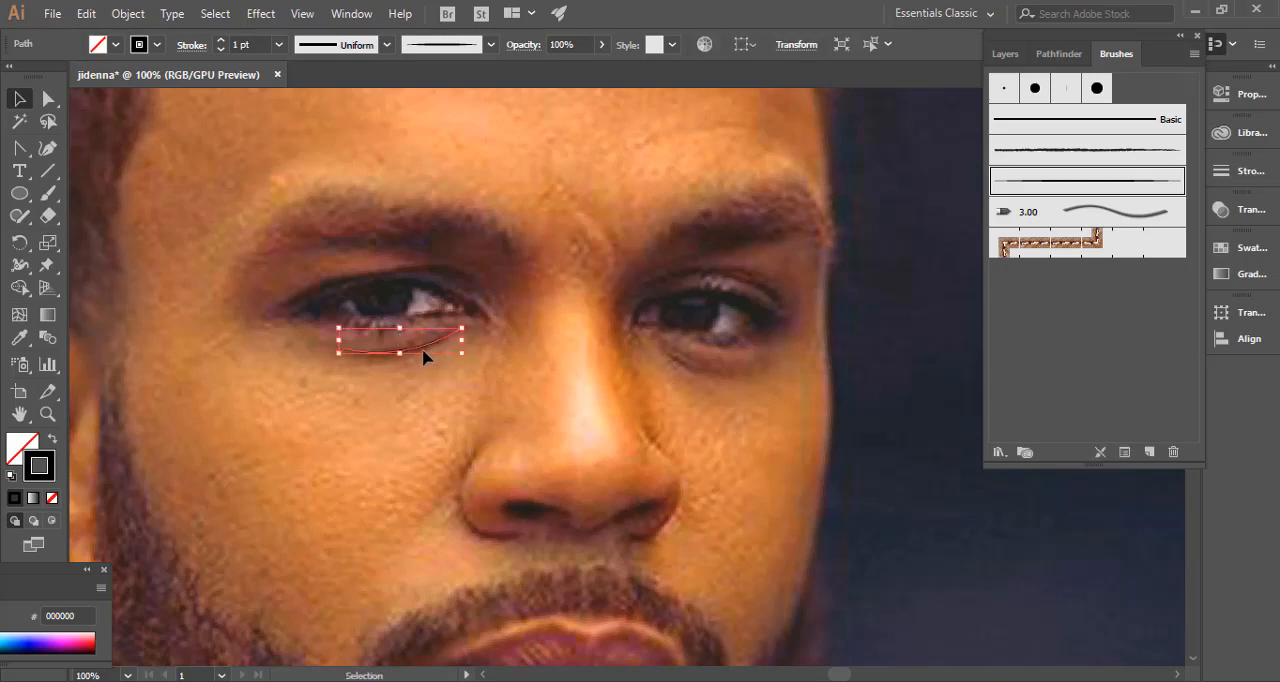
pyautogui.click(279, 45)
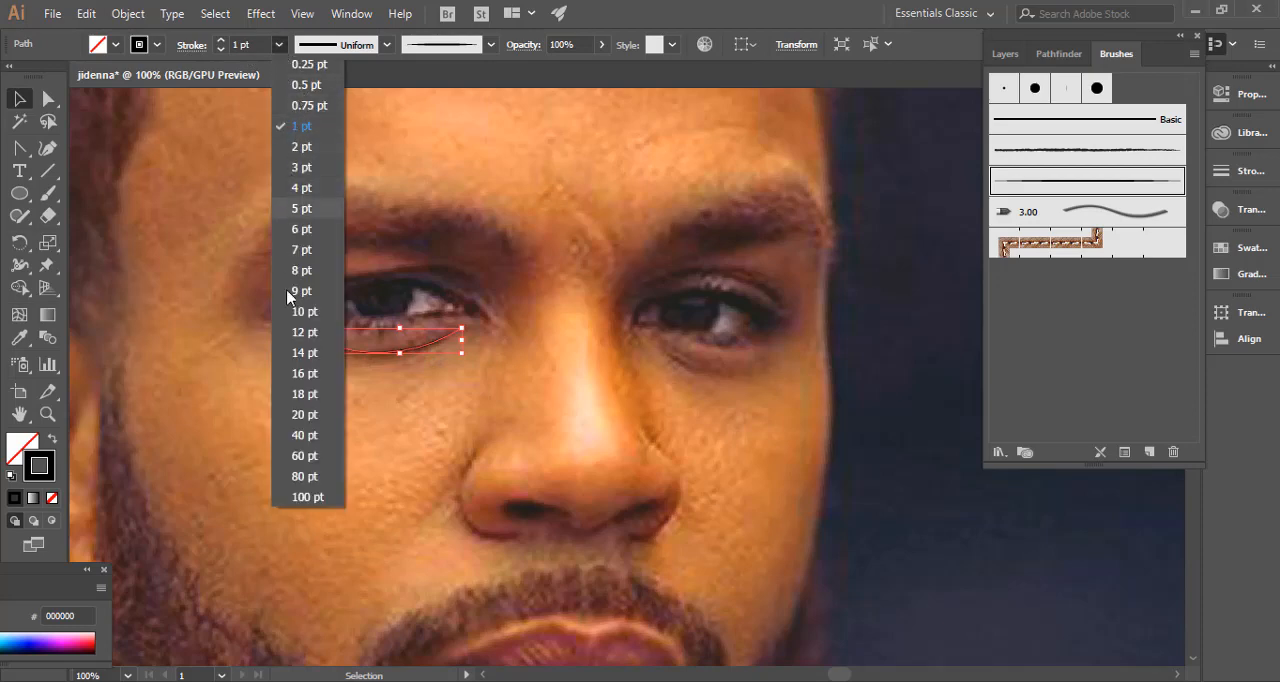
pyautogui.click(302, 147)
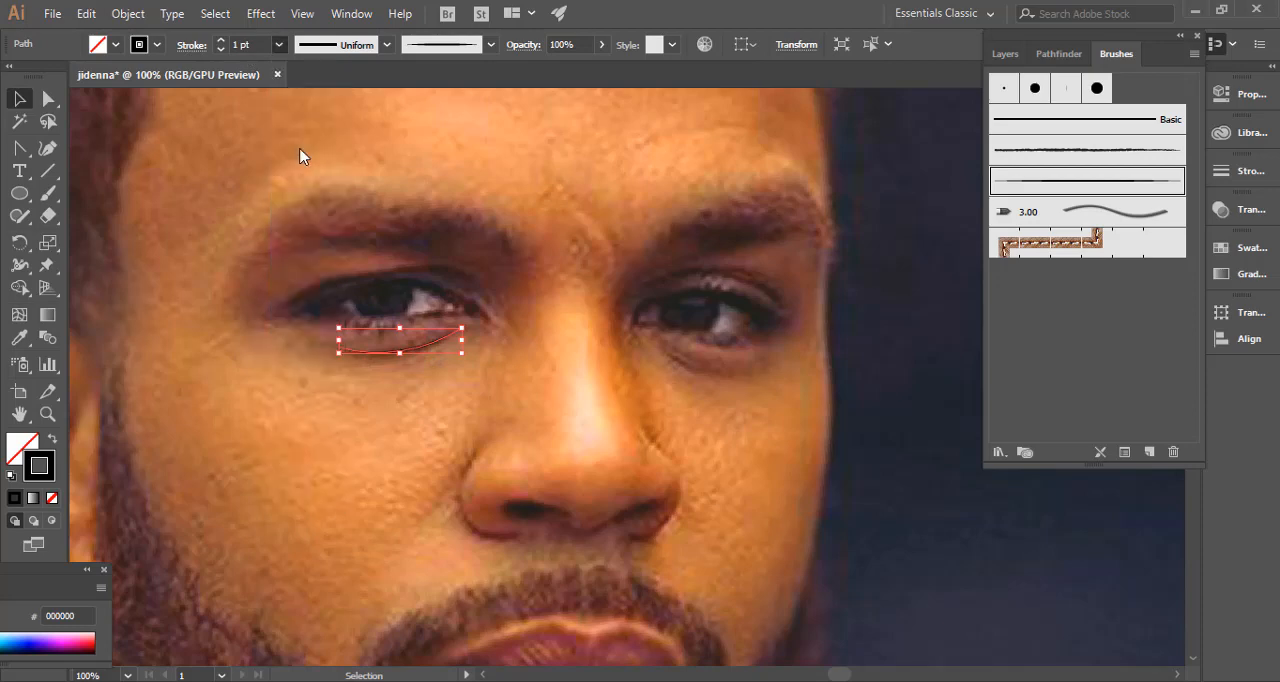
pyautogui.click(396, 364)
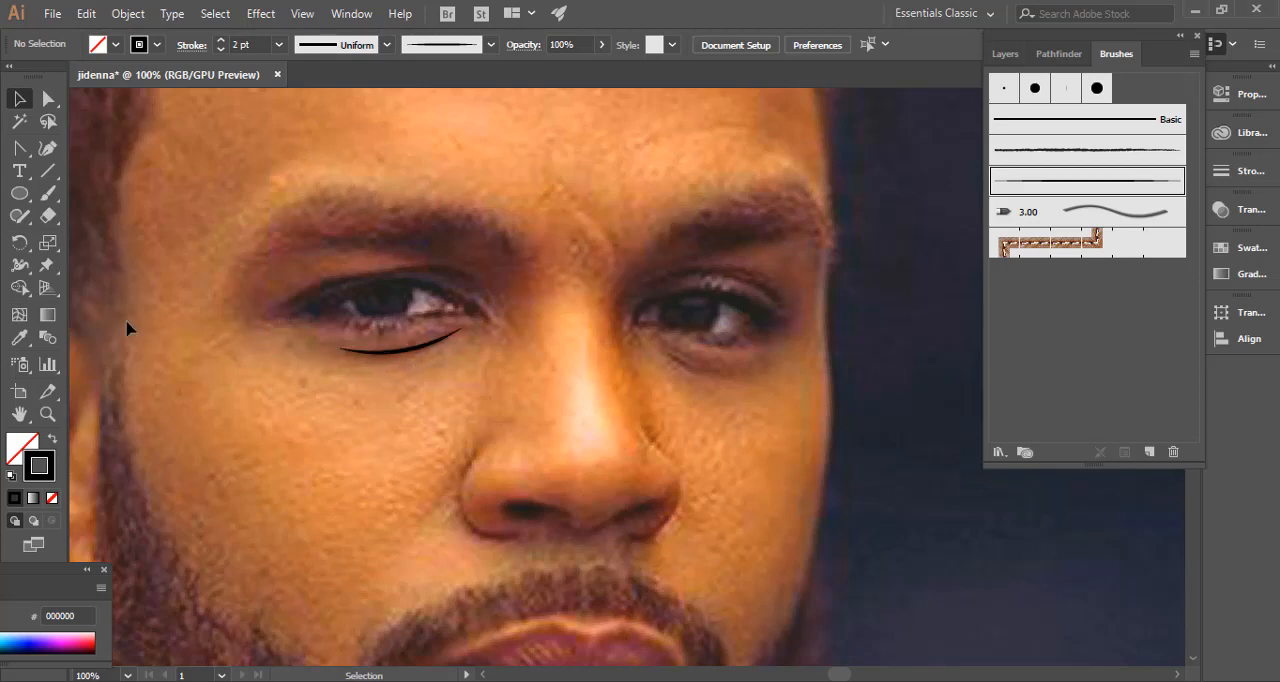
pyautogui.press('a')
pyautogui.click(400, 352)
# Paint a 1 pt crease line above the left eye, following the fold of the upper eyelid from corner to corner.
pyautogui.click(48, 193)
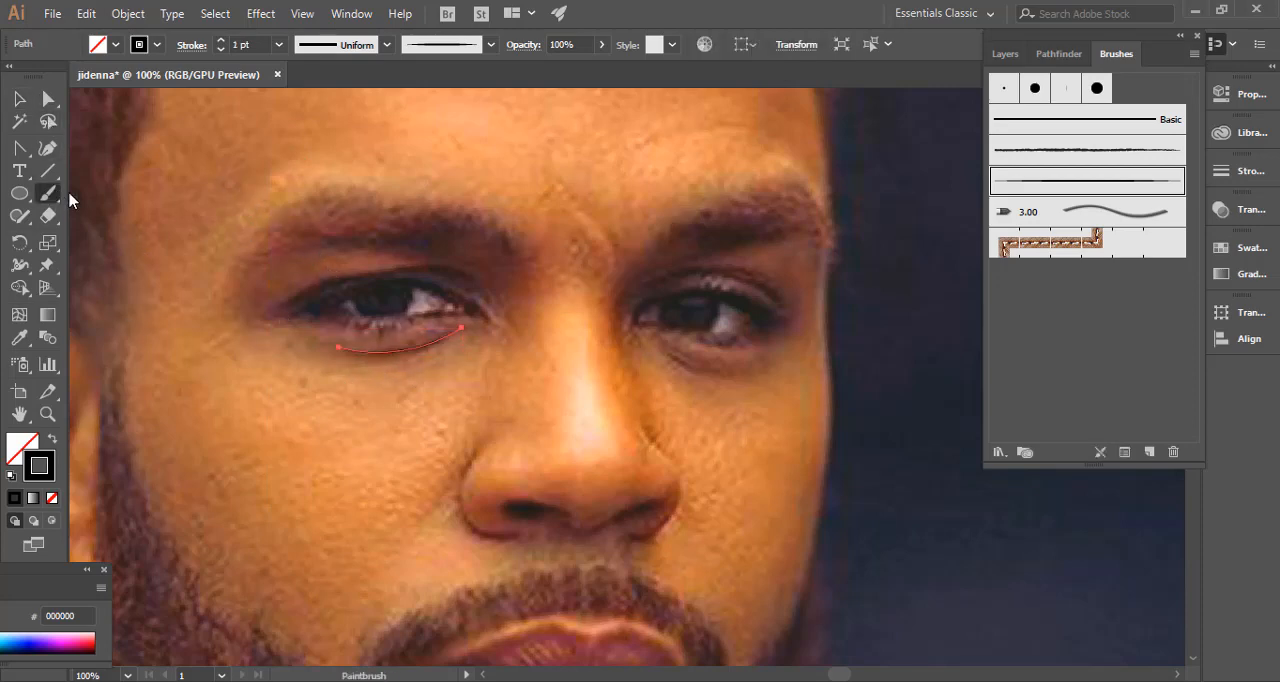
pyautogui.keyDown('ctrl'); pyautogui.click(278, 290); pyautogui.keyUp('ctrl')
pyautogui.hotkey('ctrl', '=')
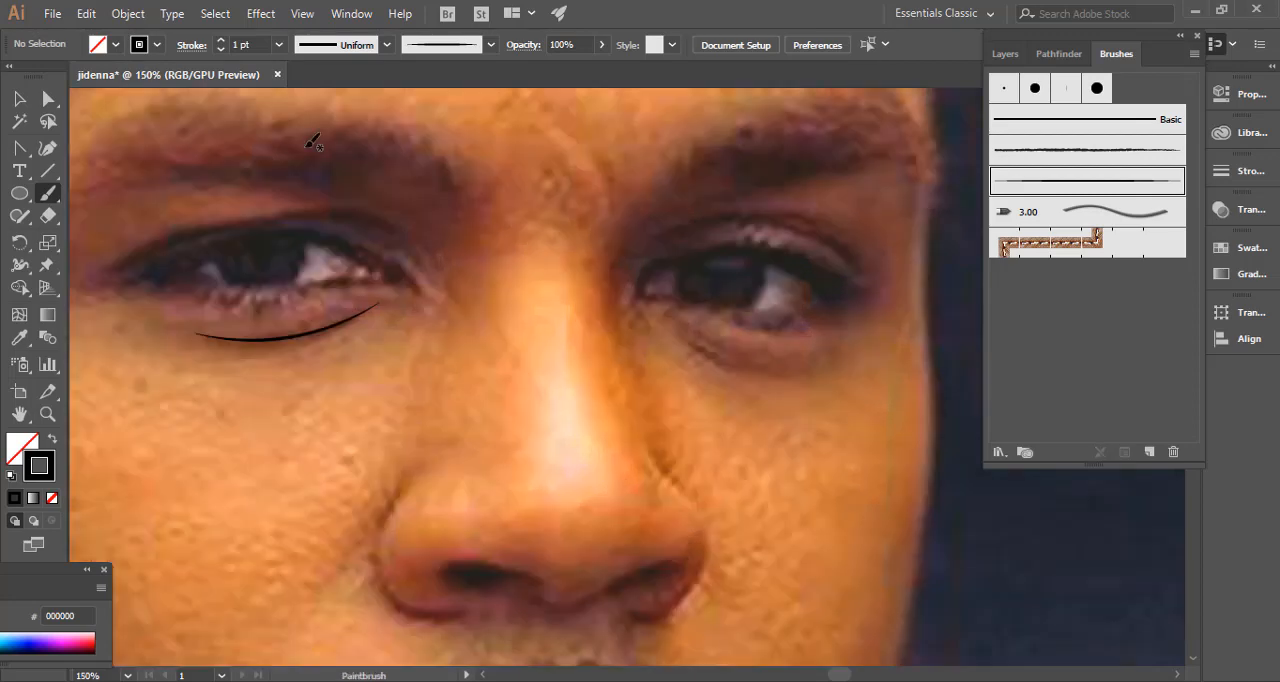
pyautogui.moveTo(292, 246)
pyautogui.mouseDown()
pyautogui.moveTo(534, 234)
pyautogui.moveTo(531, 254)
pyautogui.moveTo(591, 237)
pyautogui.moveTo(519, 282)
pyautogui.moveTo(380, 248)
pyautogui.moveTo(657, 283)
pyautogui.moveTo(478, 223)
pyautogui.mouseUp()
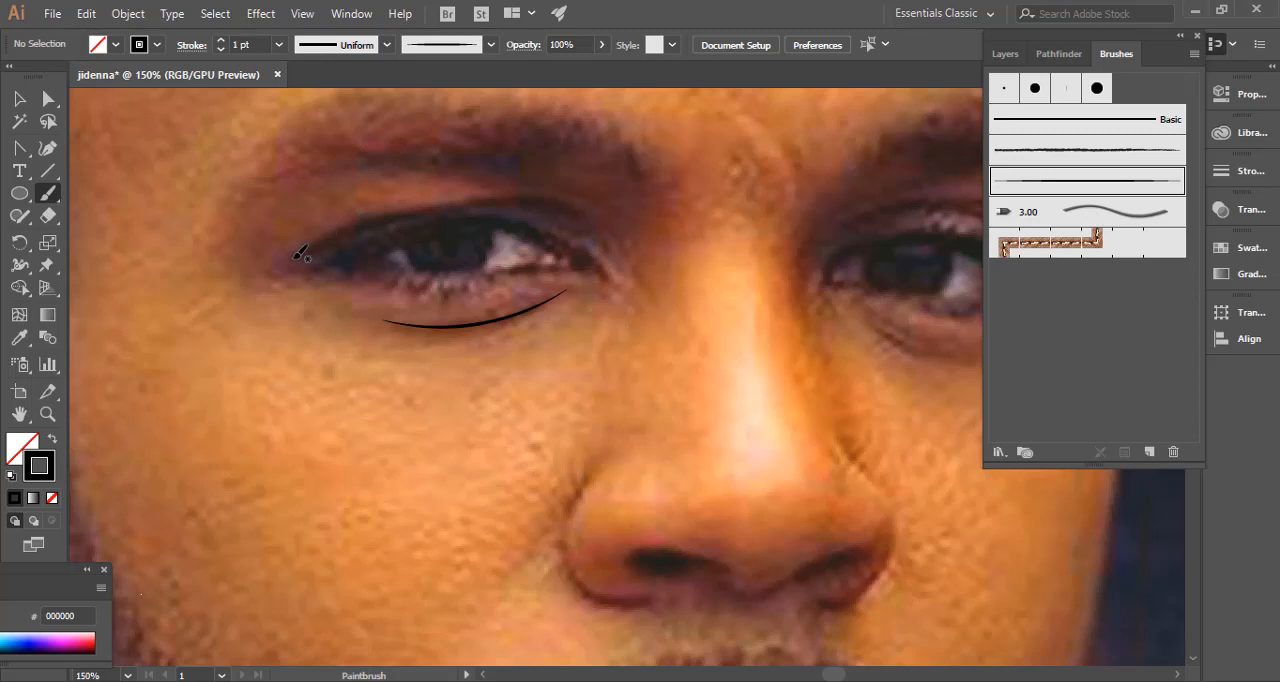
pyautogui.moveTo(316, 244); pyautogui.dragTo(362, 224)
pyautogui.moveTo(472, 200)
pyautogui.mouseDown()
pyautogui.moveTo(548, 192)
pyautogui.moveTo(598, 218)
pyautogui.moveTo(594, 228)
pyautogui.mouseUp()
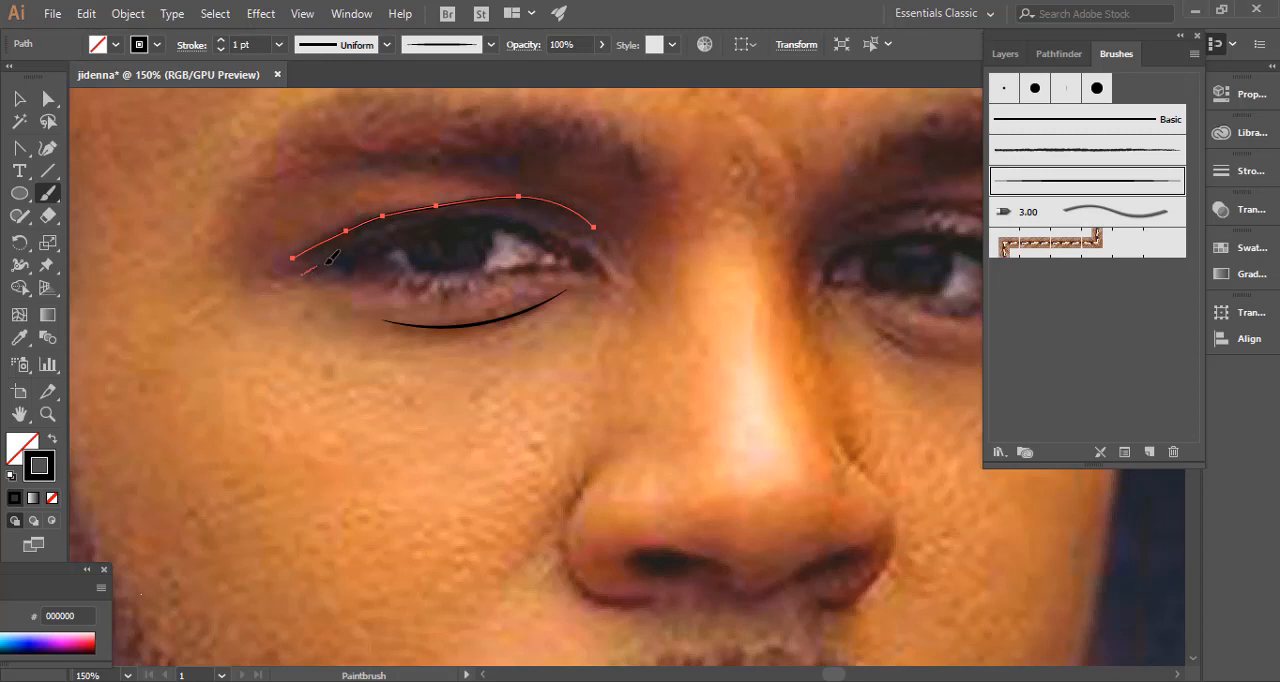
# Paint the upper and lower lid lines of the left eye from the outer to the inner corner and deselect them.
pyautogui.moveTo(330, 258)
pyautogui.mouseDown()
pyautogui.moveTo(403, 227)
pyautogui.moveTo(497, 215)
pyautogui.moveTo(616, 285)
pyautogui.mouseUp()
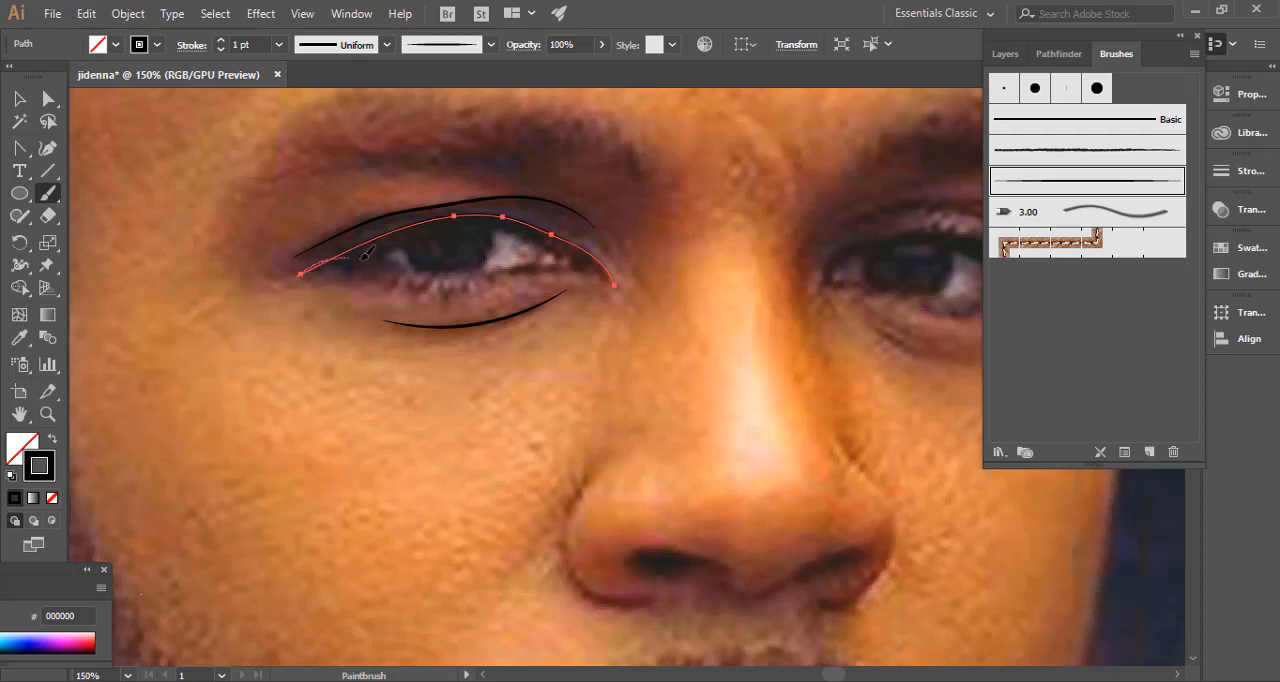
pyautogui.moveTo(362, 258); pyautogui.dragTo(478, 270)
pyautogui.moveTo(614, 276); pyautogui.dragTo(614, 279)
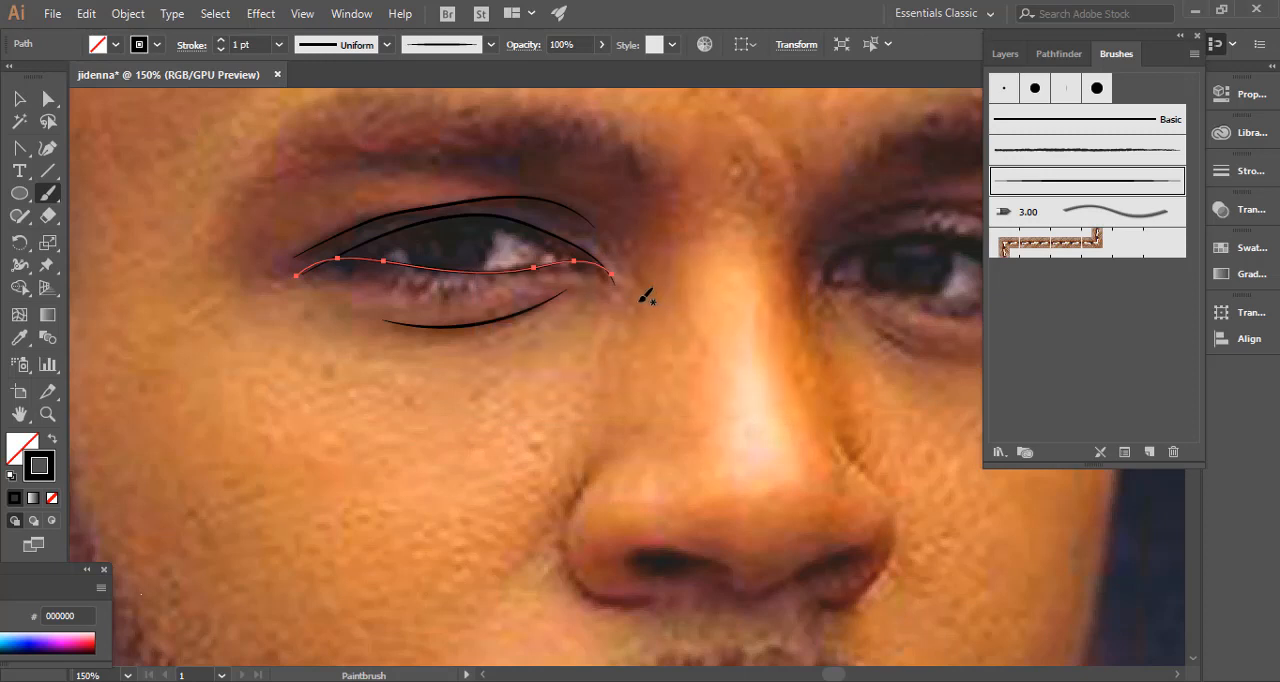
pyautogui.keyDown('ctrl'); pyautogui.click(633, 309); pyautogui.keyUp('ctrl')
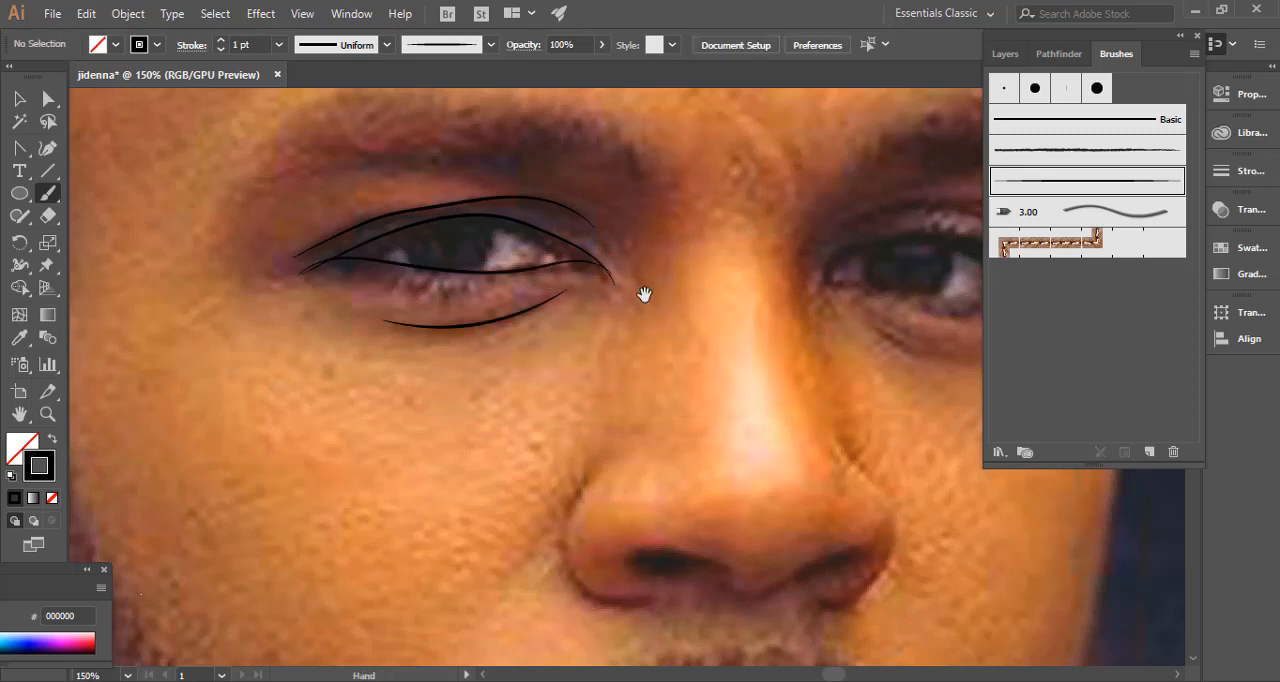
# Select the left eye's upper and lower lid lines together and narrow them slightly from the inner corner.
pyautogui.moveTo(645, 293); pyautogui.dragTo(505, 309)
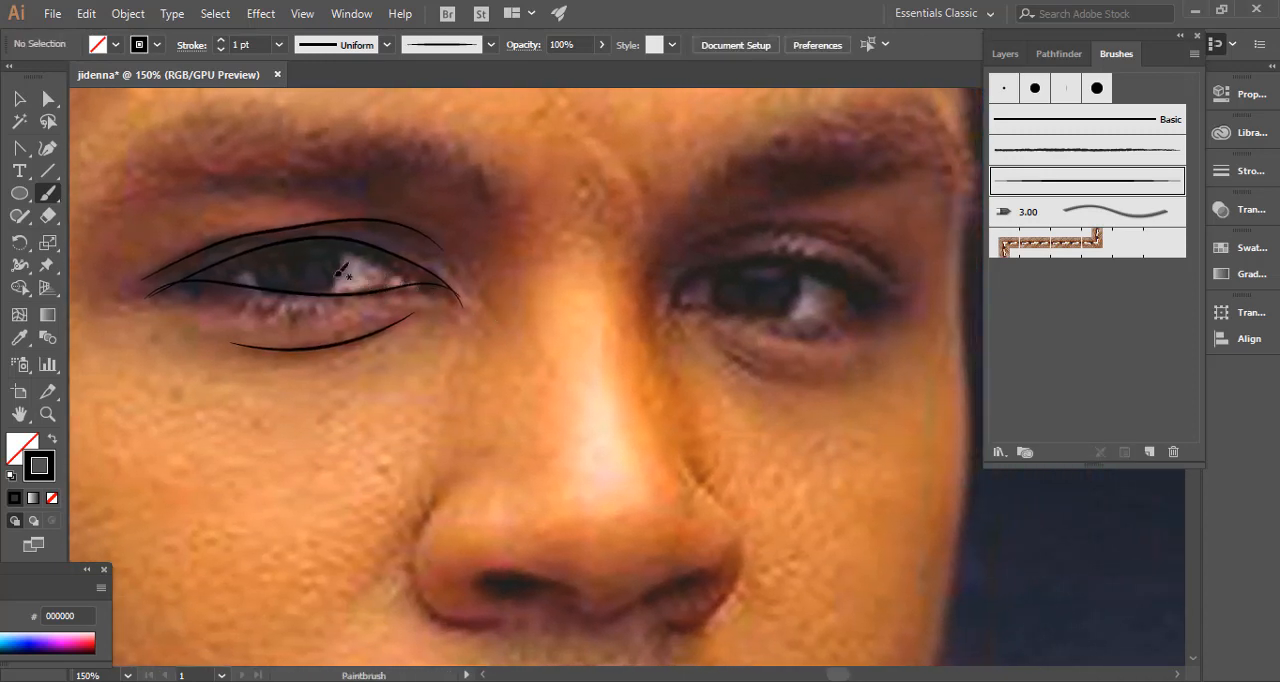
pyautogui.moveTo(361, 300)
pyautogui.mouseDown()
pyautogui.moveTo(295, 322)
pyautogui.moveTo(429, 334)
pyautogui.mouseUp()
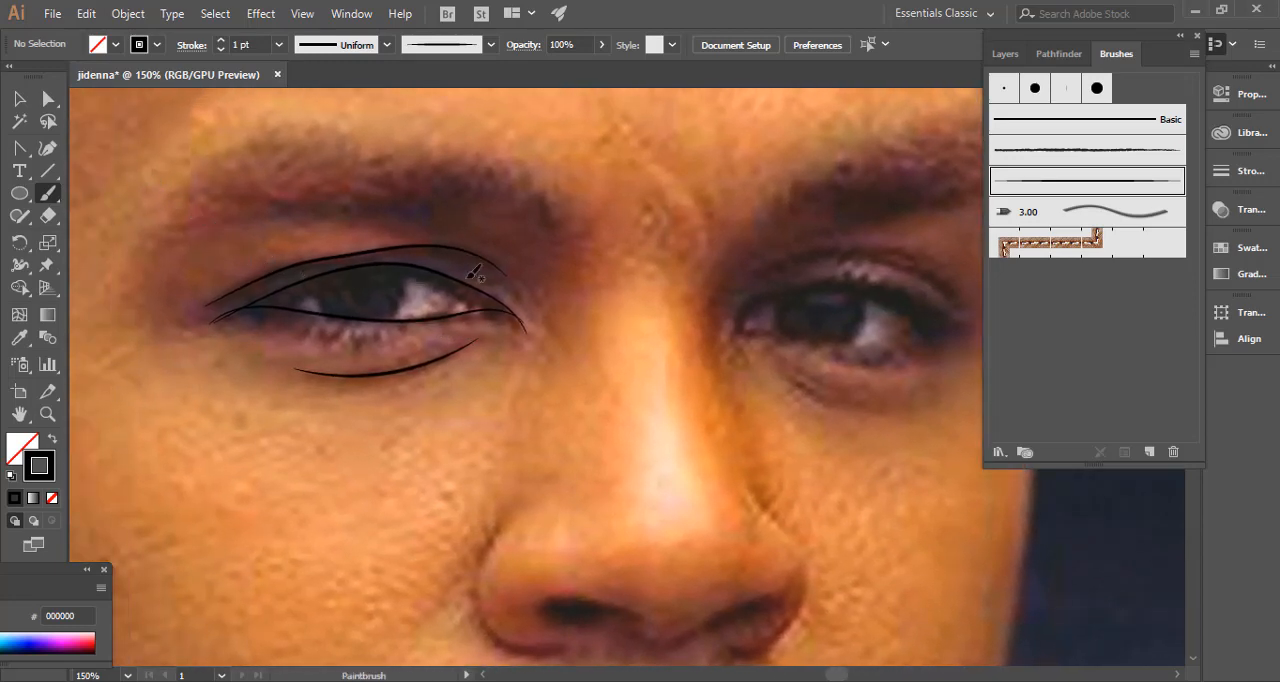
pyautogui.click(22, 101)
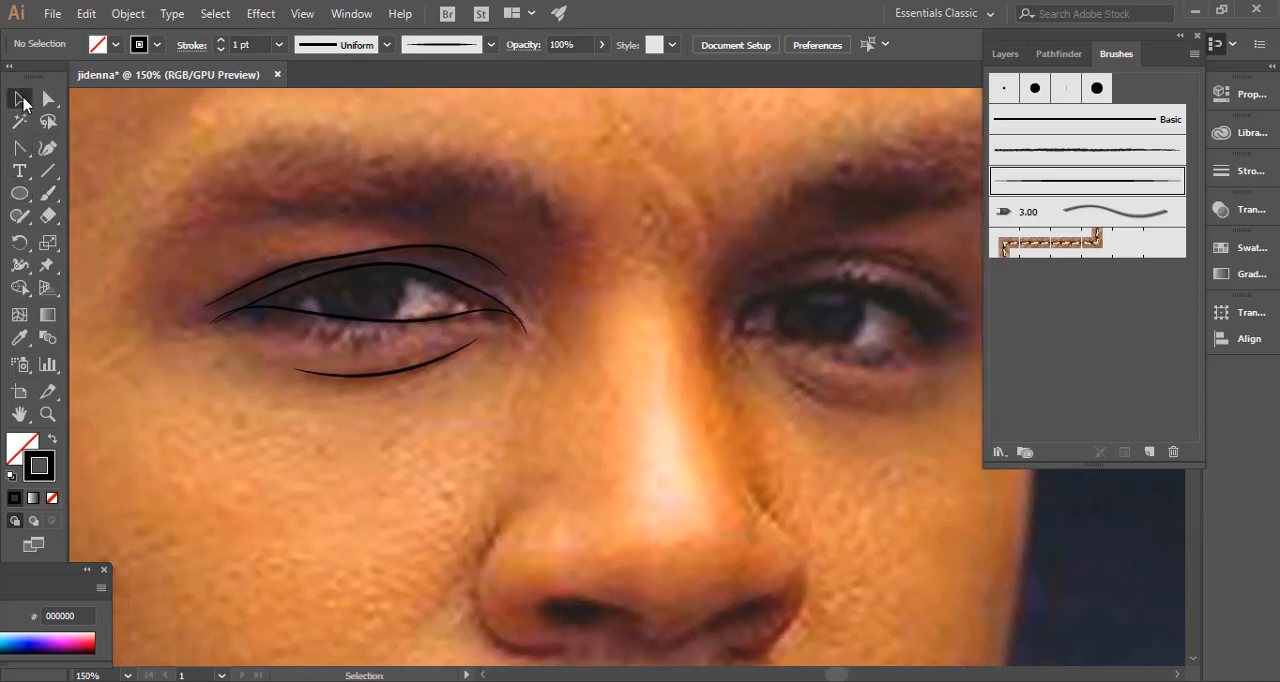
pyautogui.click(513, 308)
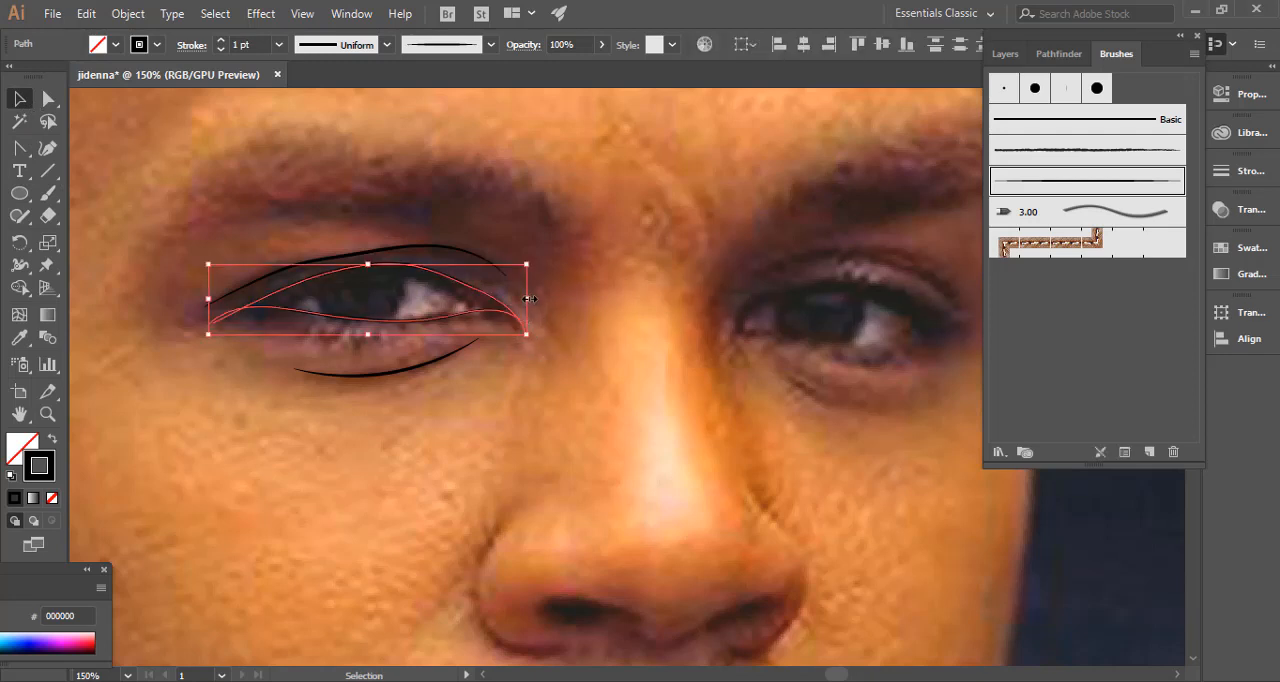
pyautogui.moveTo(529, 298); pyautogui.dragTo(516, 298)
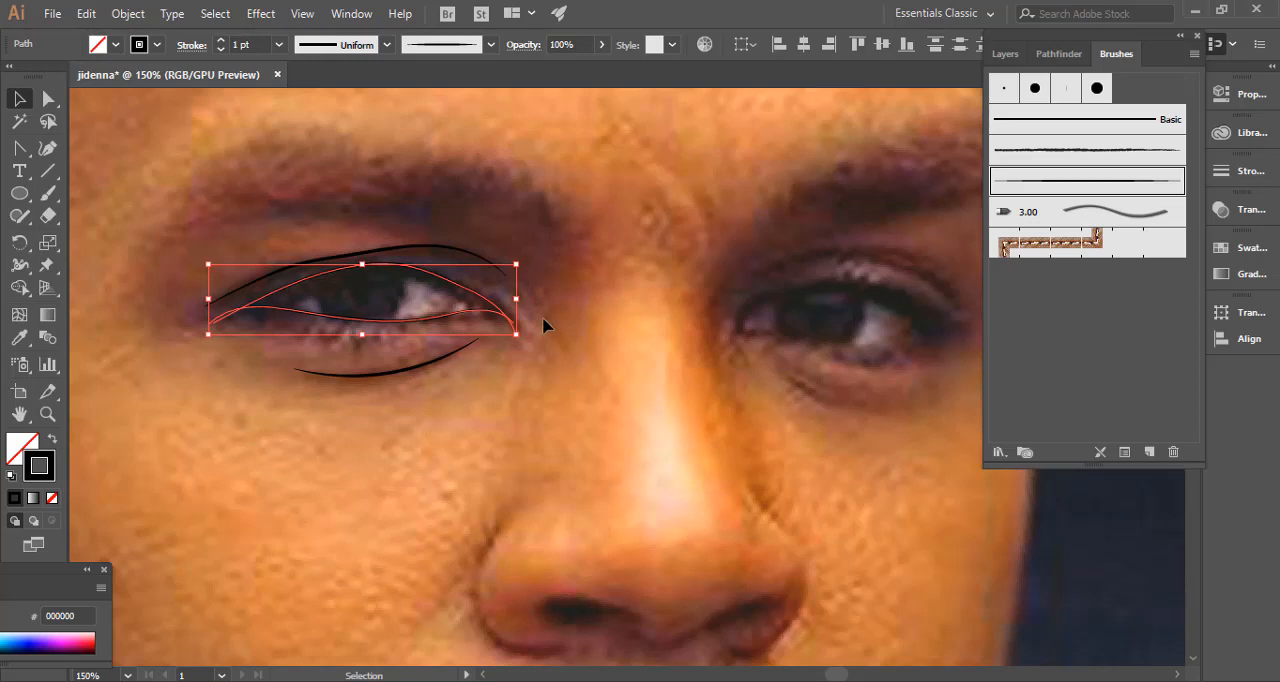
pyautogui.click(557, 319)
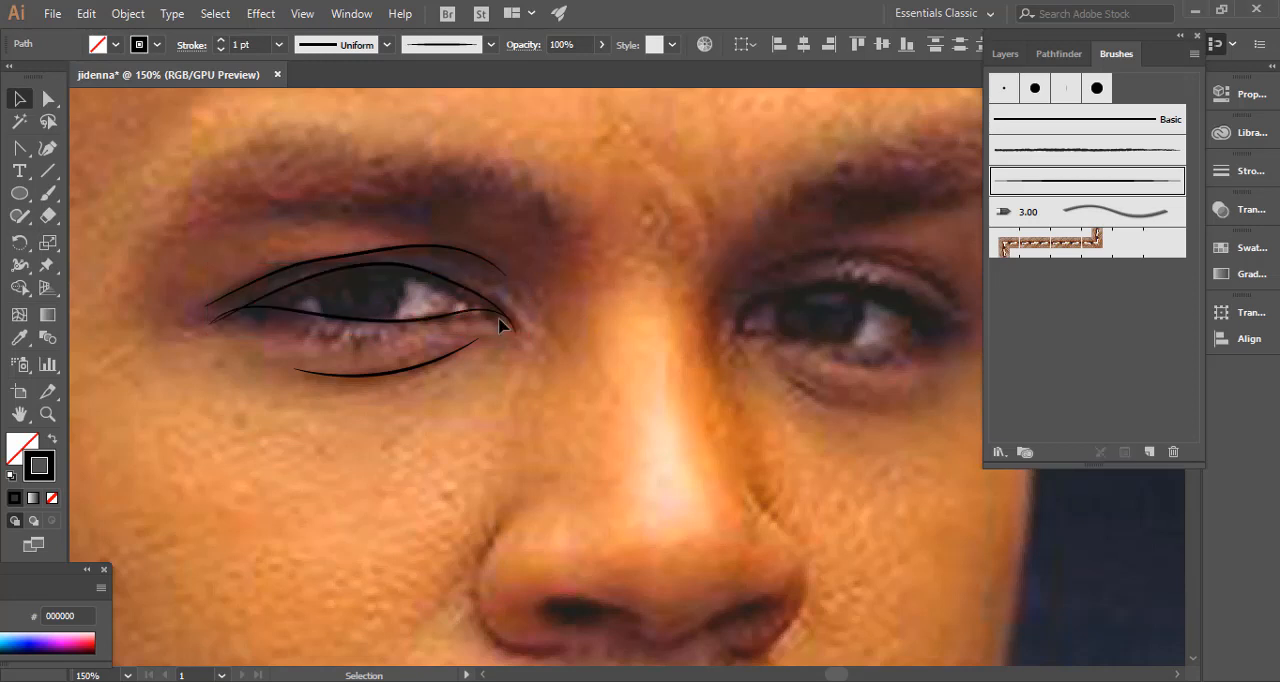
# Move the anchor points at the outer end of the left eye's lower lid line so it meets the upper lid line, and deselect it.
pyautogui.press('space')
pyautogui.moveTo(449, 332); pyautogui.dragTo(692, 285)
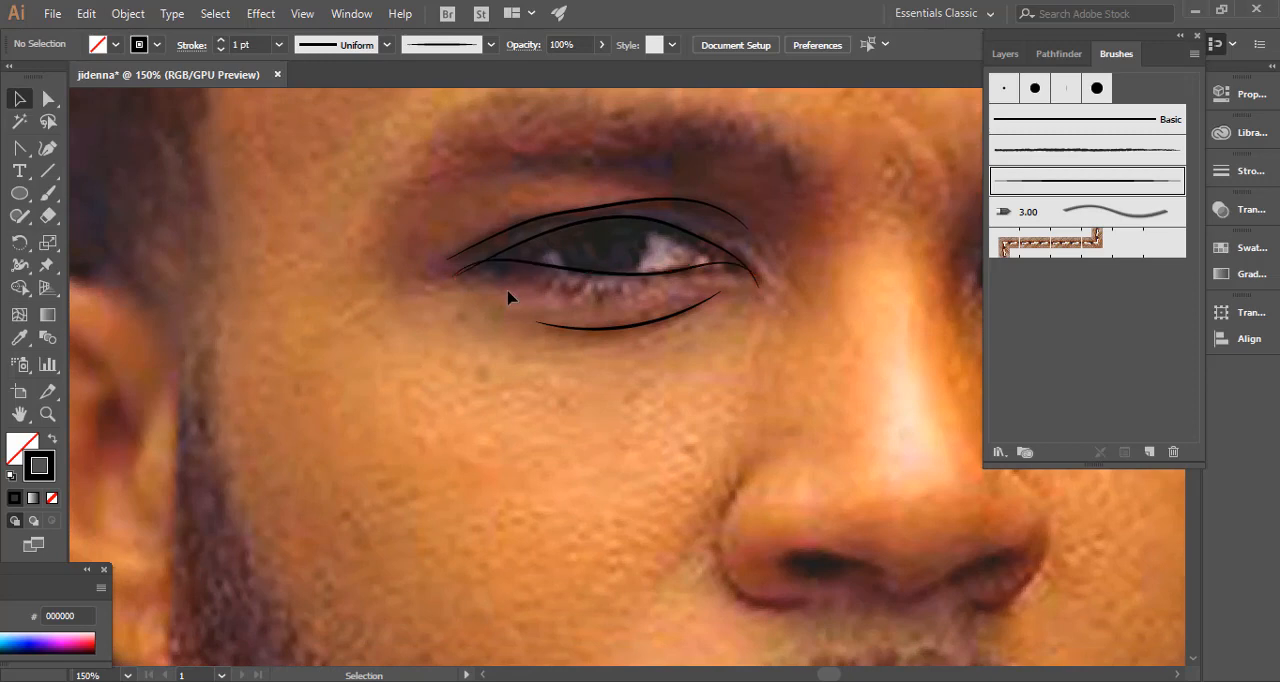
pyautogui.hotkey('ctrl', '+')
pyautogui.hotkey('ctrl', '+')
pyautogui.press('space')
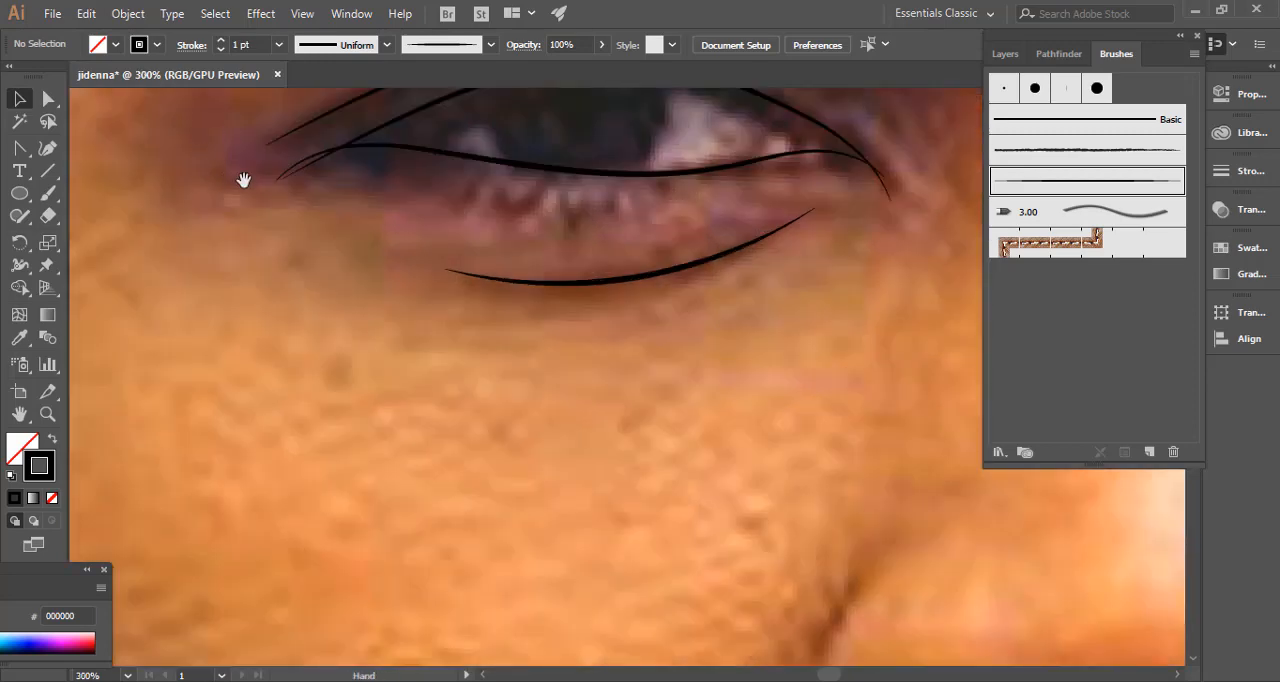
pyautogui.moveTo(268, 207); pyautogui.dragTo(334, 393)
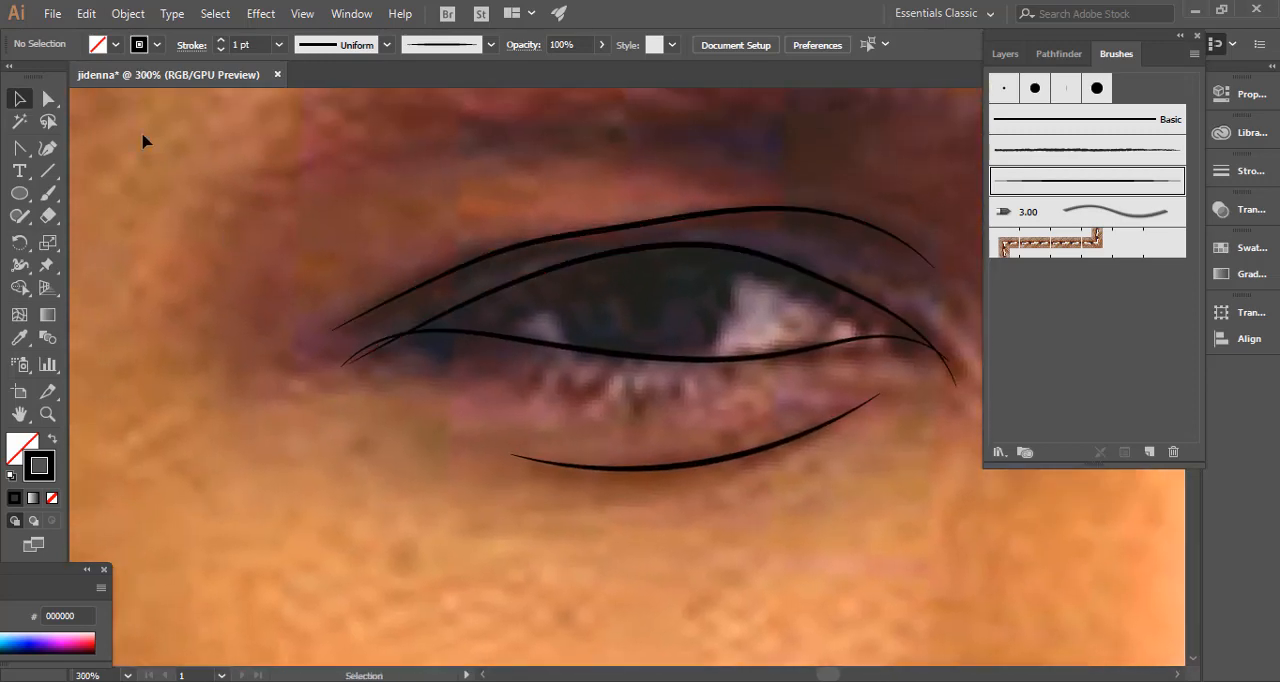
pyautogui.press('a')
pyautogui.click(494, 340)
pyautogui.press('v')
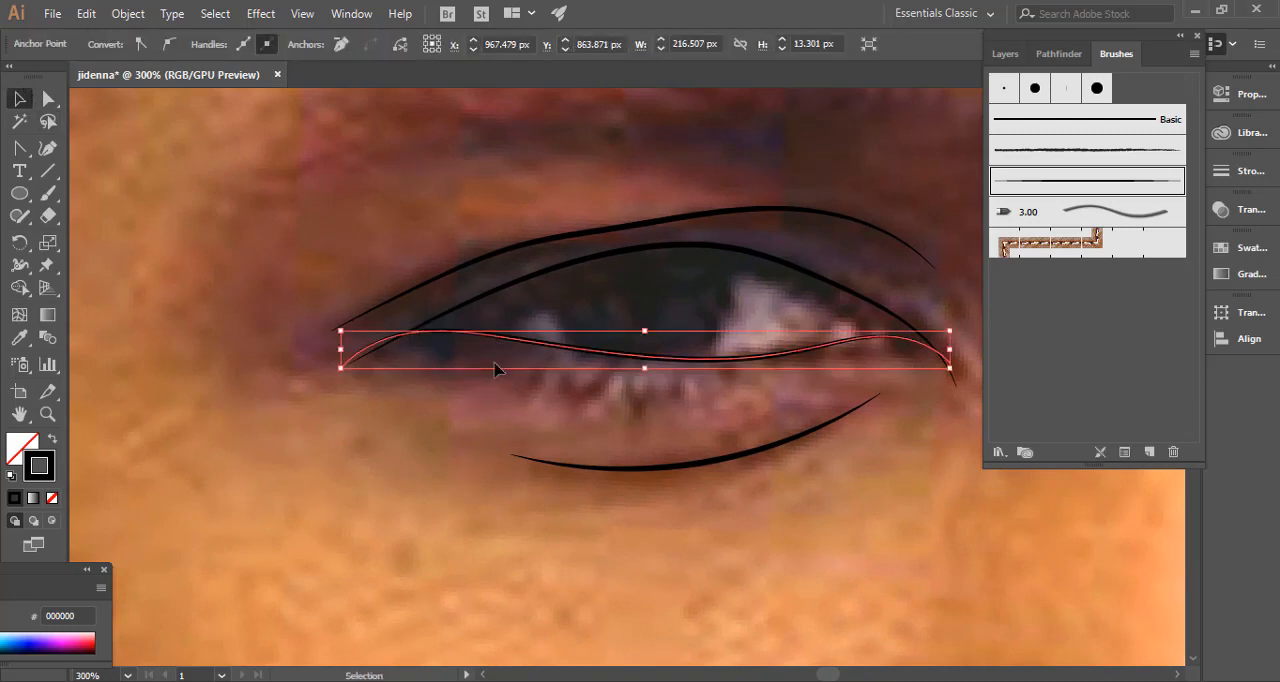
pyautogui.press('a')
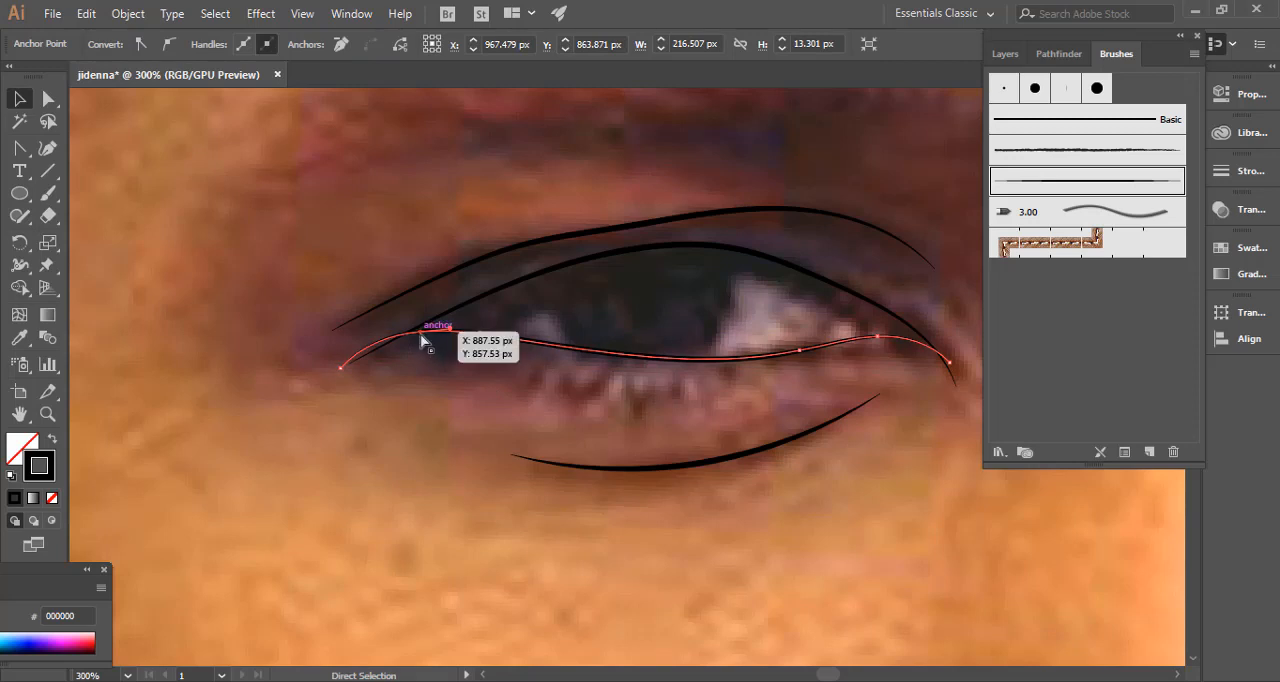
pyautogui.moveTo(423, 340); pyautogui.dragTo(434, 339)
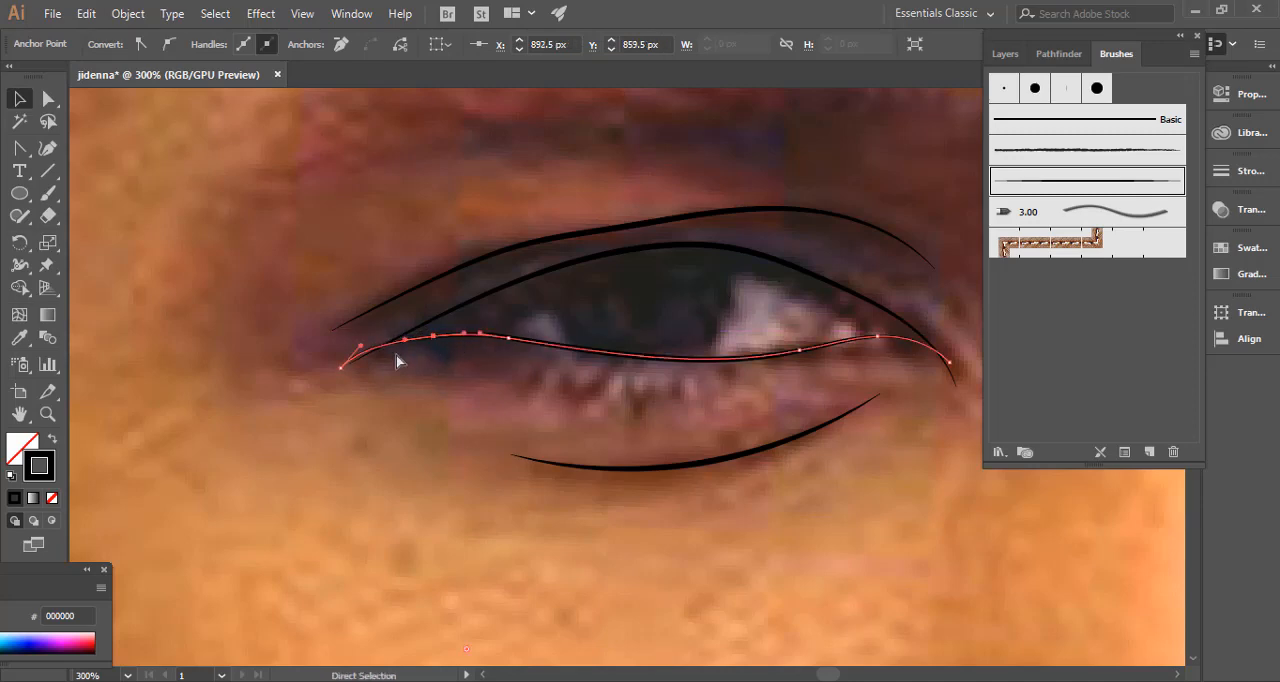
pyautogui.moveTo(346, 376); pyautogui.dragTo(350, 366)
pyautogui.click(397, 394)
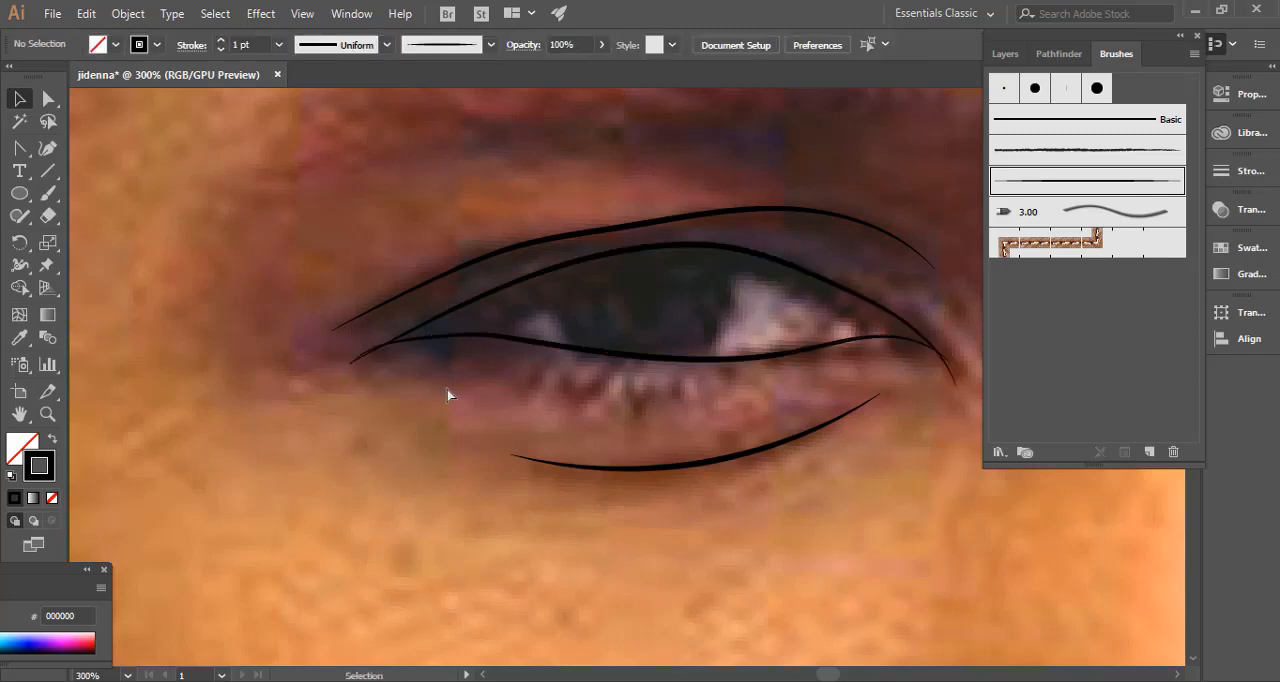
# Paint a short 1 pt crease line under the inner half of the right eye with the tapered brush and deselect it.
pyautogui.hotkey('ctrl', '-')
pyautogui.hotkey('ctrl', '-')
pyautogui.hotkey('ctrl', '-')
pyautogui.hotkey('ctrl', '-')
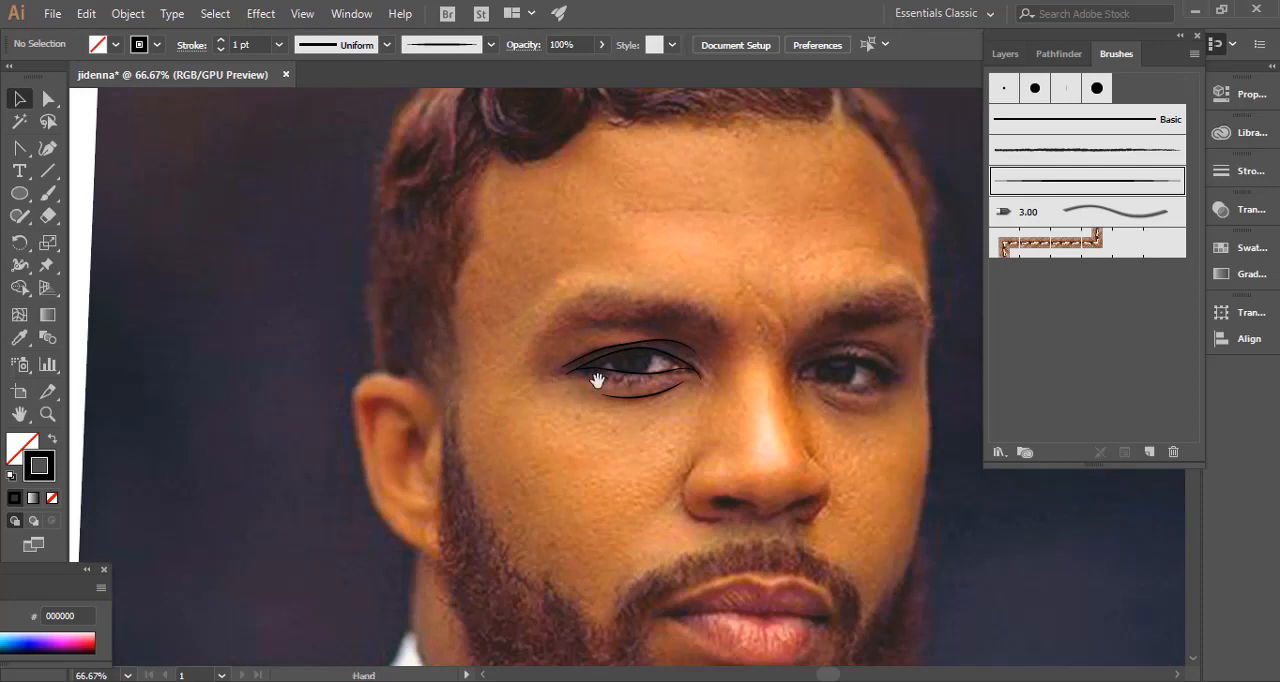
pyautogui.moveTo(597, 380); pyautogui.dragTo(557, 343)
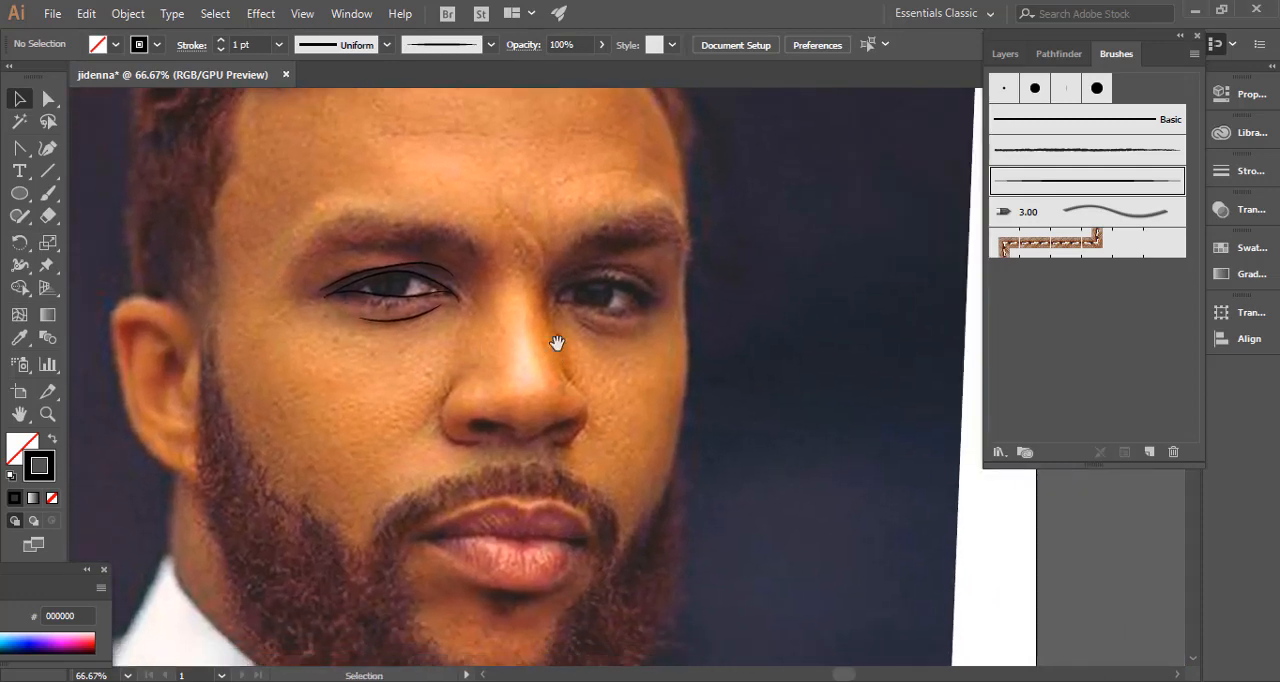
pyautogui.hotkey('ctrl', '+')
pyautogui.hotkey('ctrl', '+')
pyautogui.hotkey('ctrl', '+')
pyautogui.moveTo(494, 186); pyautogui.dragTo(498, 330)
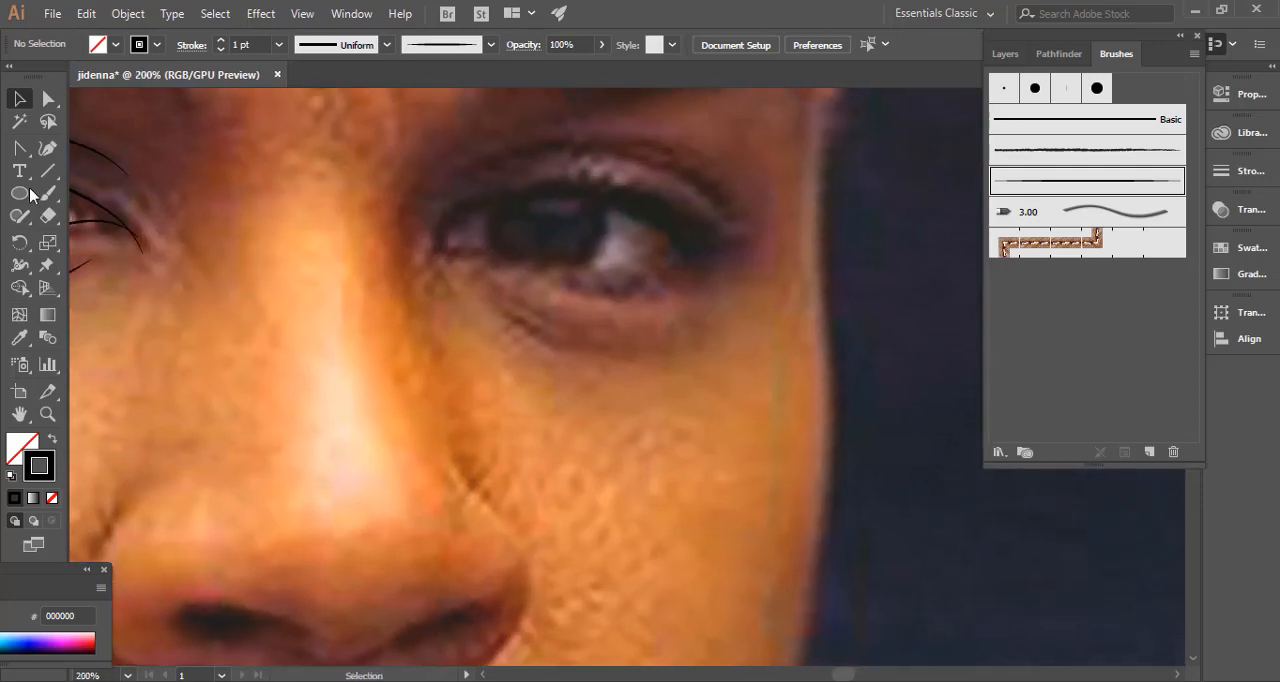
pyautogui.click(46, 196)
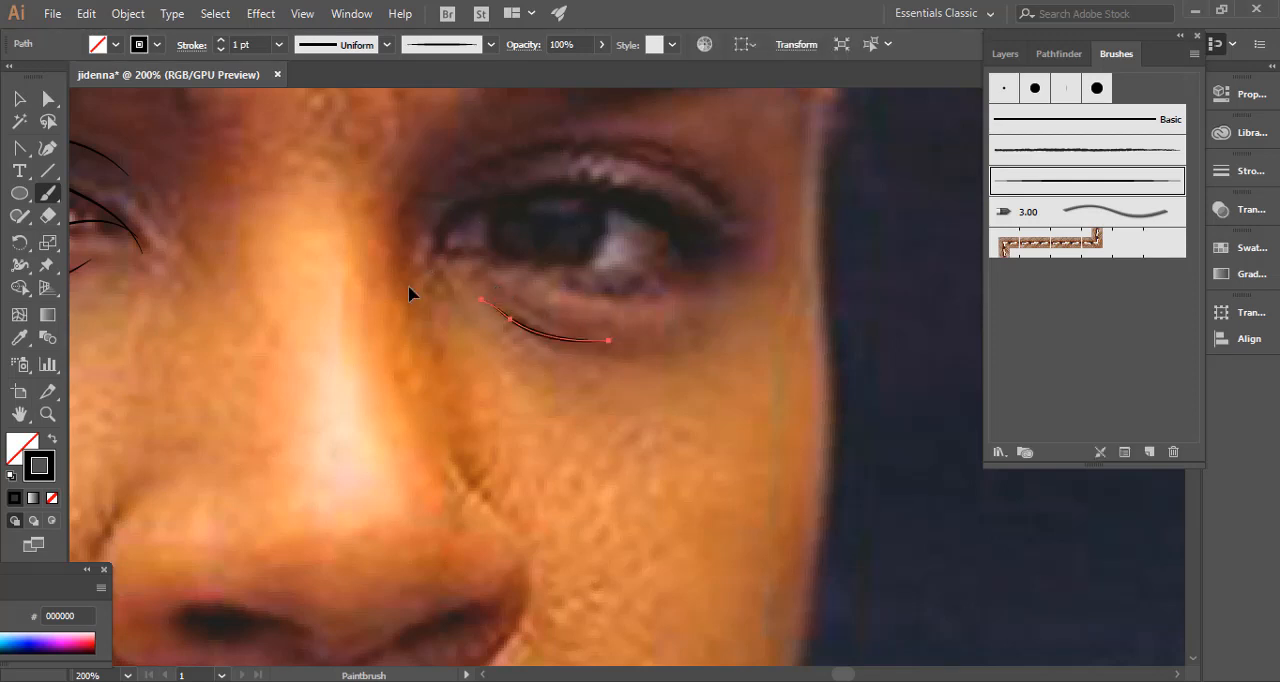
pyautogui.hotkey('ctrl', 'shift', 'a')
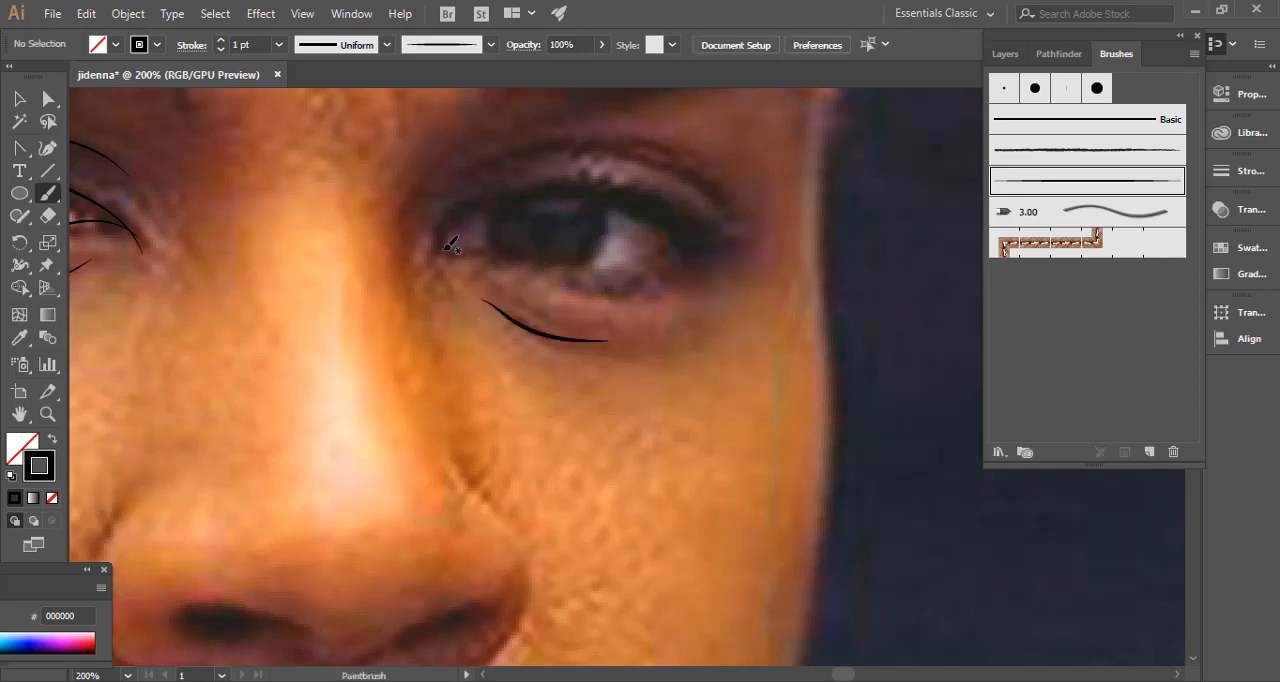
# Paint the upper and lower lid lines of the right eye, starting from the inner corner.
pyautogui.moveTo(438, 236)
pyautogui.mouseDown()
pyautogui.moveTo(544, 187)
pyautogui.moveTo(624, 187)
pyautogui.moveTo(737, 244)
pyautogui.mouseUp()
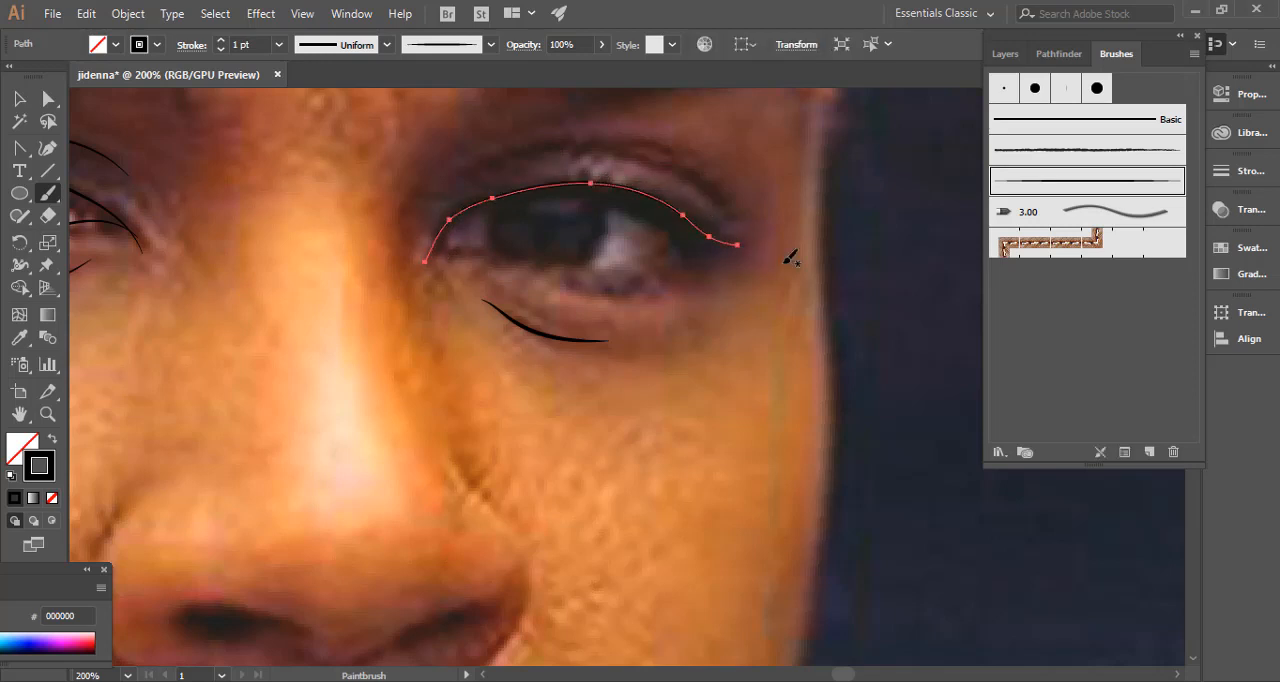
pyautogui.hotkey('ctrl', 'shift', 'a')
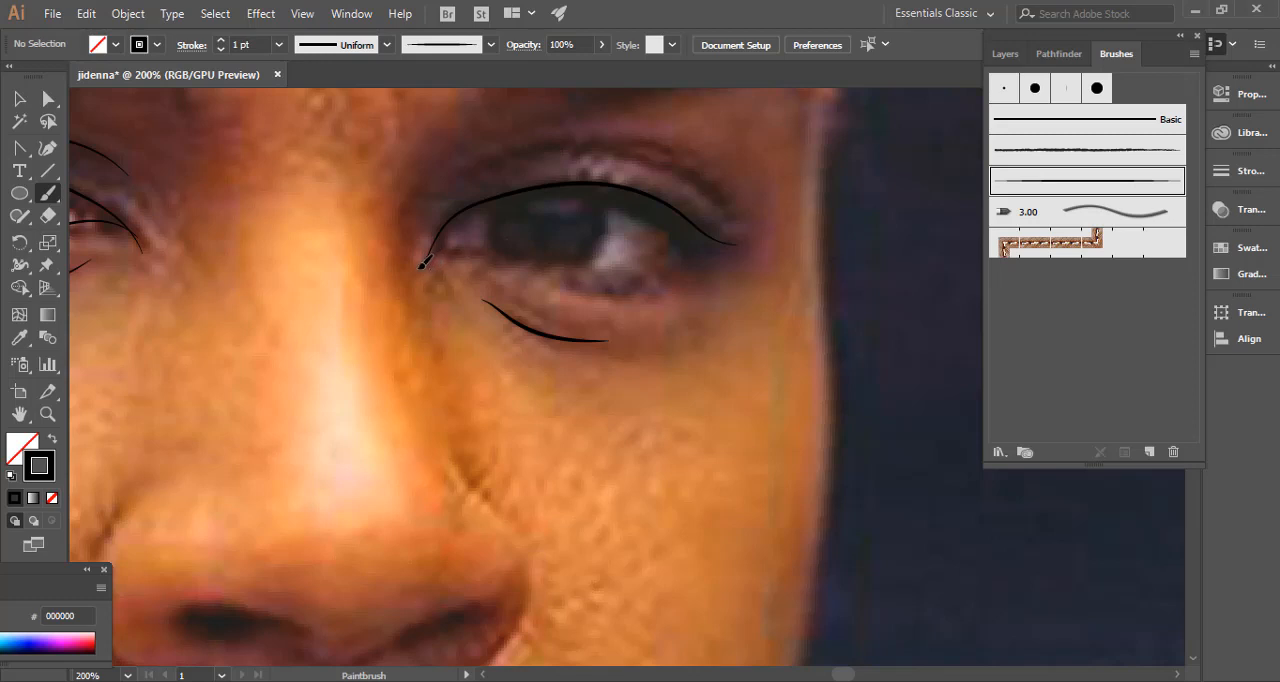
pyautogui.moveTo(420, 266)
pyautogui.mouseDown()
pyautogui.moveTo(455, 250)
pyautogui.moveTo(592, 268)
pyautogui.mouseUp()
pyautogui.moveTo(676, 256); pyautogui.dragTo(691, 230)
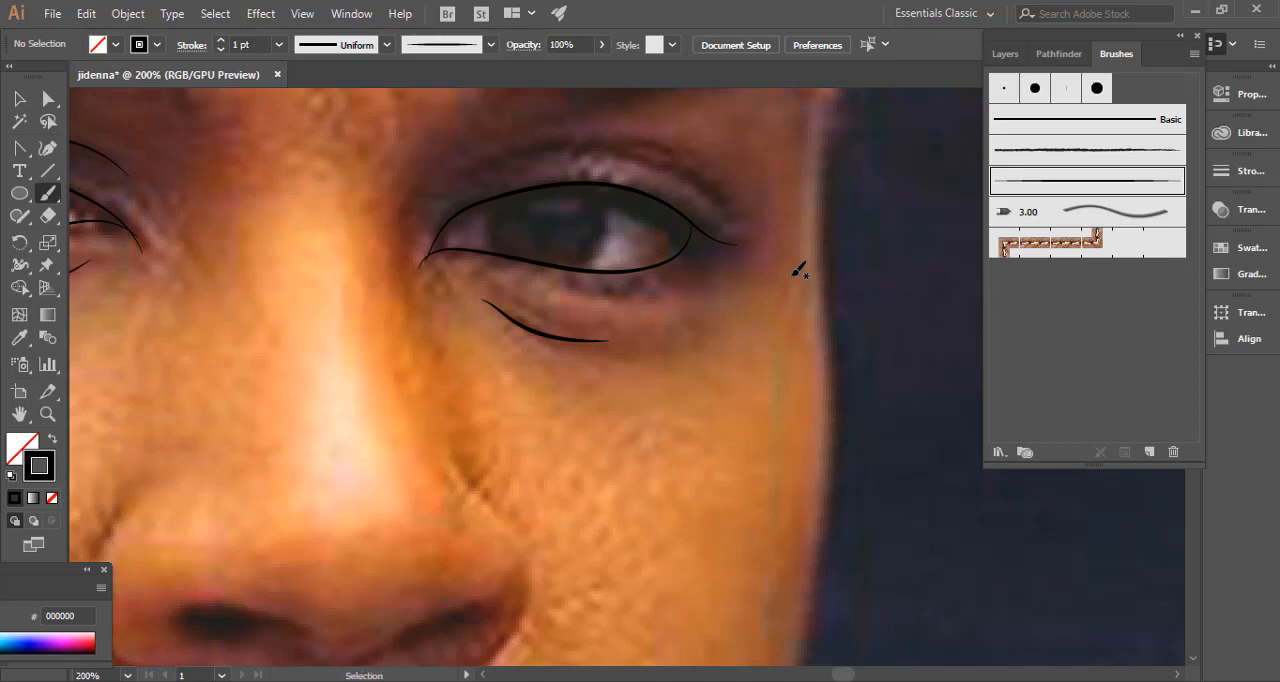
# Paint a curved crease line above the right eye along the fold of the upper eyelid and deselect it.
pyautogui.hotkey('ctrl', '-')
pyautogui.hotkey('ctrl', '-')
pyautogui.hotkey('ctrl', '-')
pyautogui.hotkey('ctrl', '-')
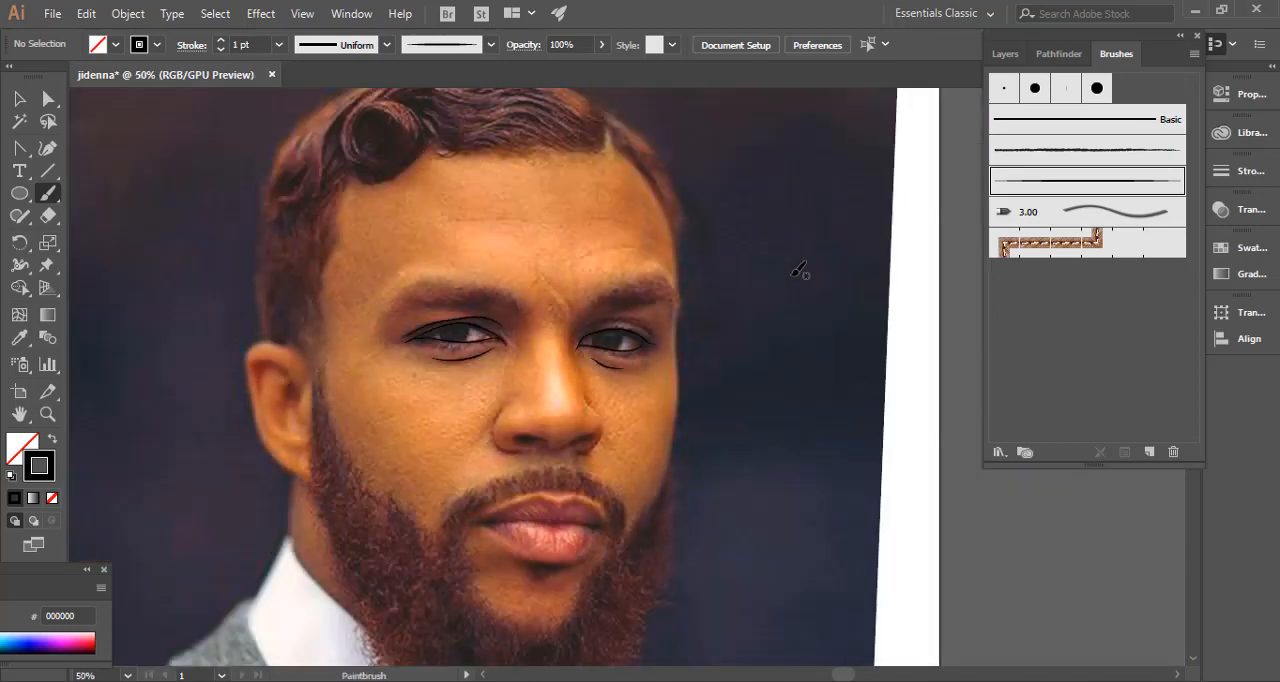
pyautogui.hotkey('ctrl', '+')
pyautogui.hotkey('ctrl', '+')
pyautogui.hotkey('ctrl', '+')
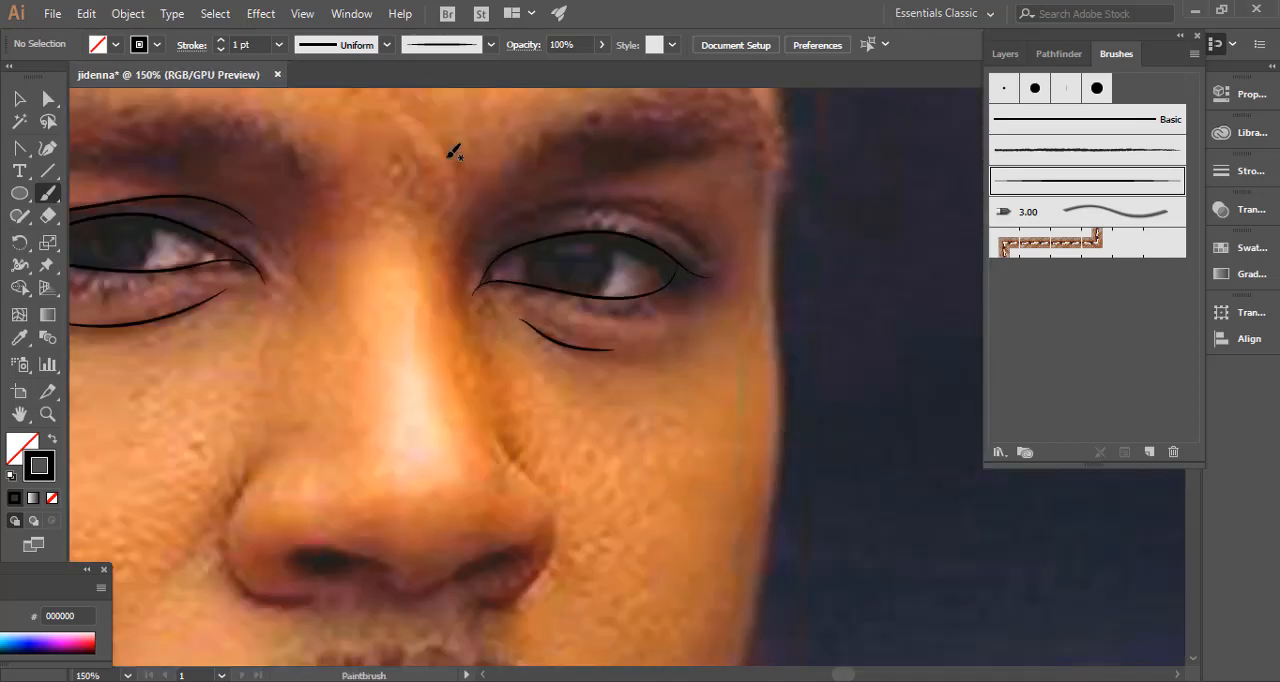
pyautogui.moveTo(490, 264)
pyautogui.mouseDown()
pyautogui.moveTo(508, 307)
pyautogui.moveTo(490, 320)
pyautogui.moveTo(540, 273)
pyautogui.moveTo(589, 253)
pyautogui.moveTo(655, 254)
pyautogui.moveTo(731, 301)
pyautogui.mouseUp()
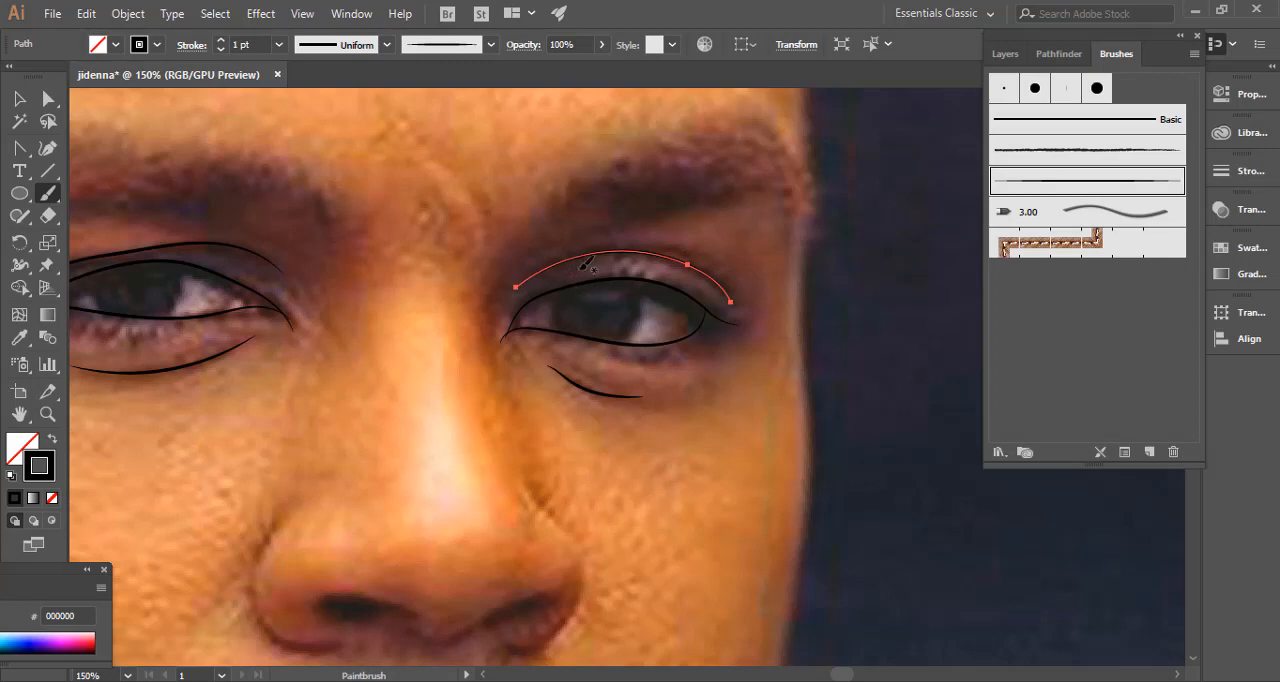
pyautogui.press('v')
pyautogui.scroll(-3, 517, 274)
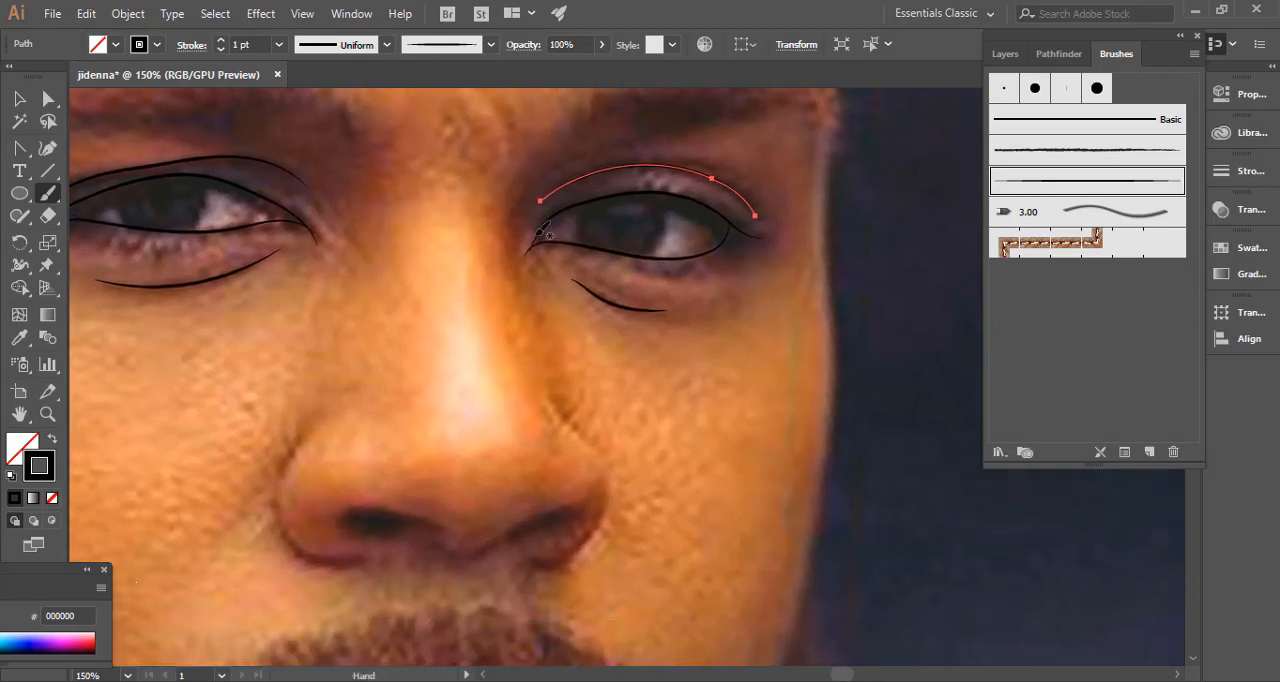
pyautogui.click(446, 290)
pyautogui.moveTo(450, 318)
pyautogui.mouseDown()
pyautogui.moveTo(443, 331)
pyautogui.moveTo(434, 263)
pyautogui.moveTo(491, 177)
pyautogui.moveTo(480, 280)
pyautogui.moveTo(526, 251)
pyautogui.mouseUp()
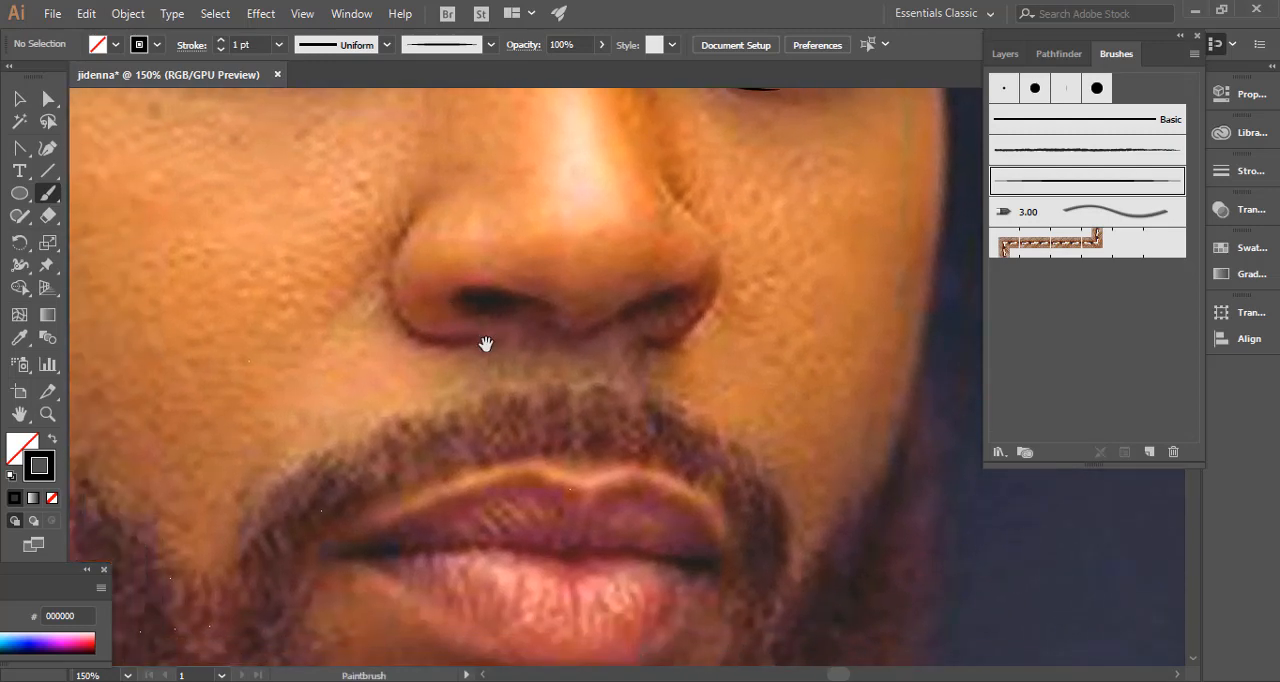
pyautogui.moveTo(481, 346); pyautogui.dragTo(523, 340)
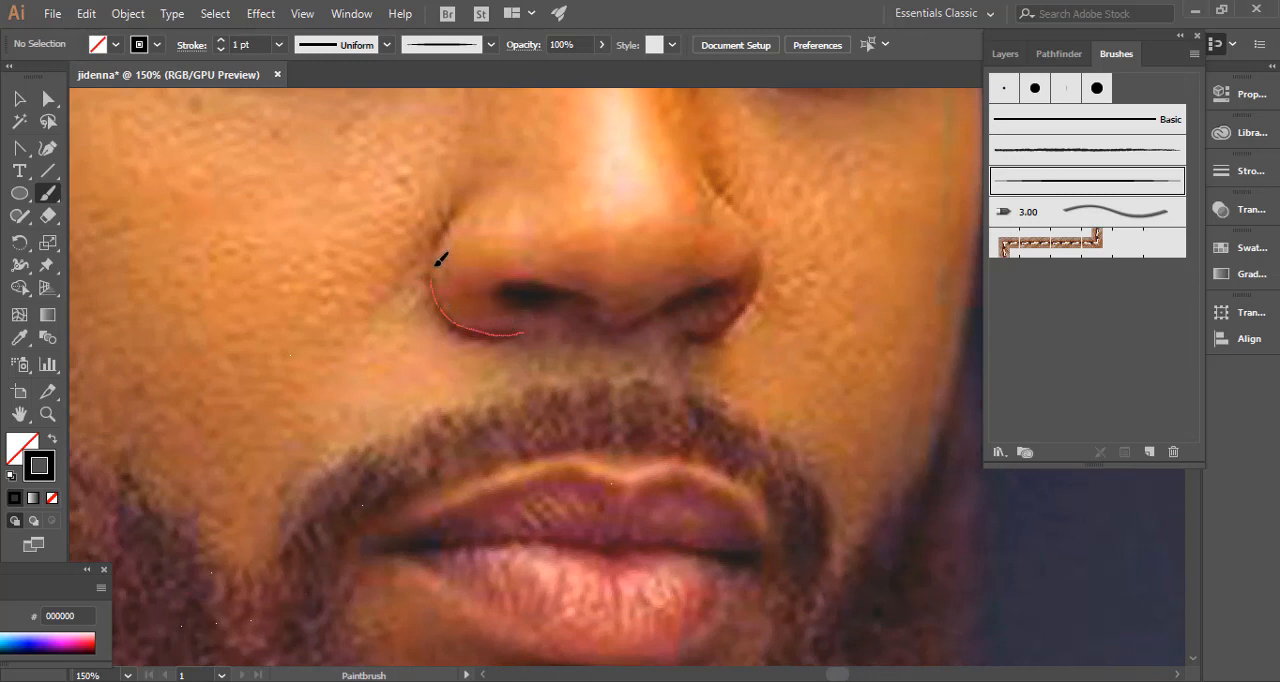
pyautogui.moveTo(476, 192); pyautogui.dragTo(478, 194)
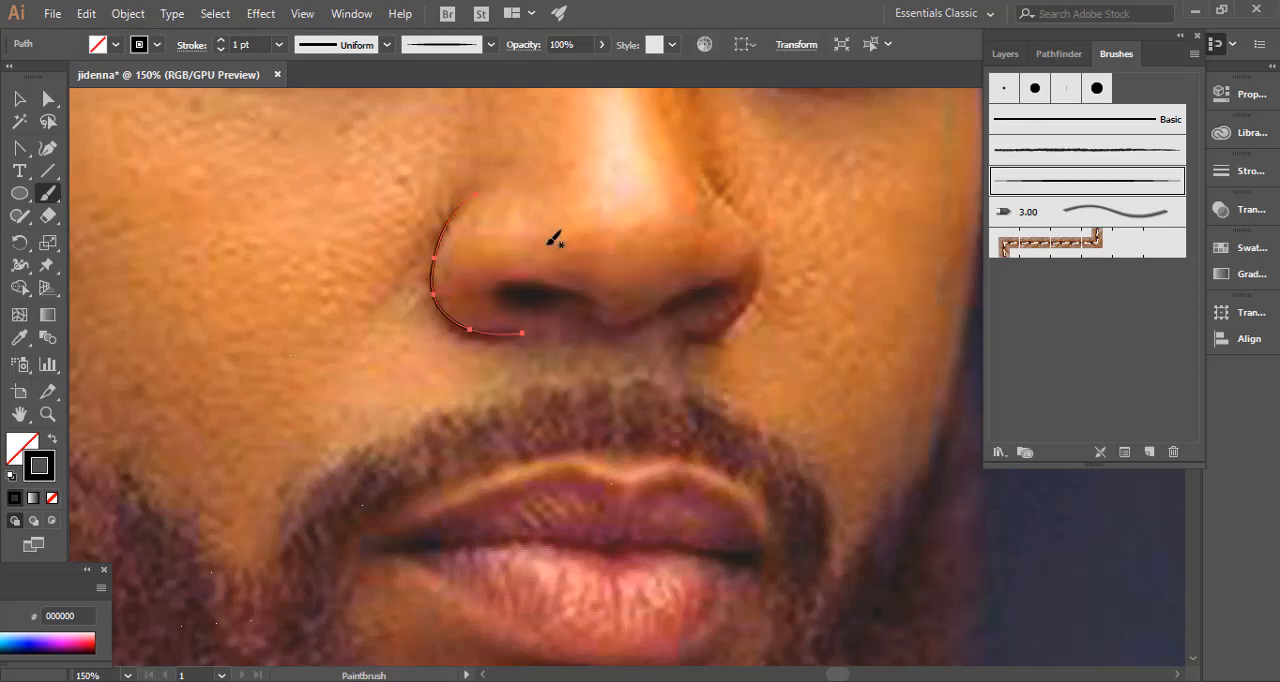
pyautogui.hotkey('ctrl', 'z')
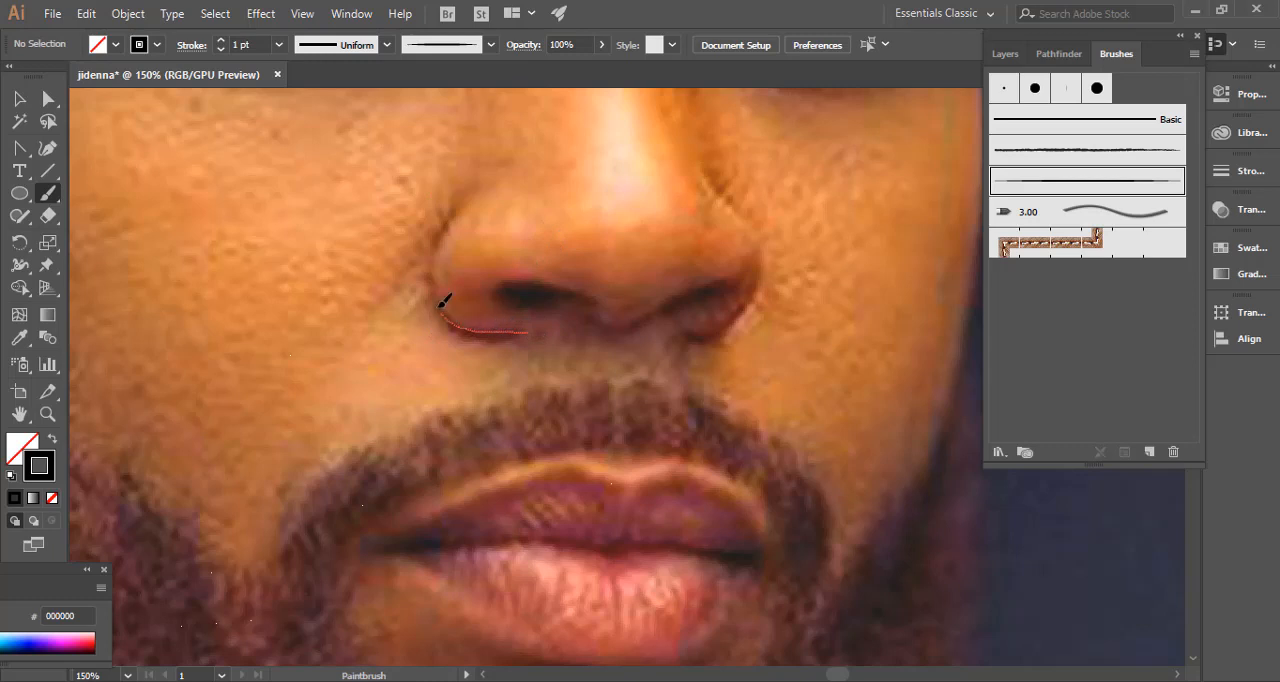
pyautogui.moveTo(455, 213); pyautogui.dragTo(457, 211)
pyautogui.hotkey('ctrl', 'z')
# Paint the outlines of the nose's left and right wings, each running from under the nostril up to the cheek crease.
pyautogui.moveTo(464, 206); pyautogui.dragTo(476, 197)
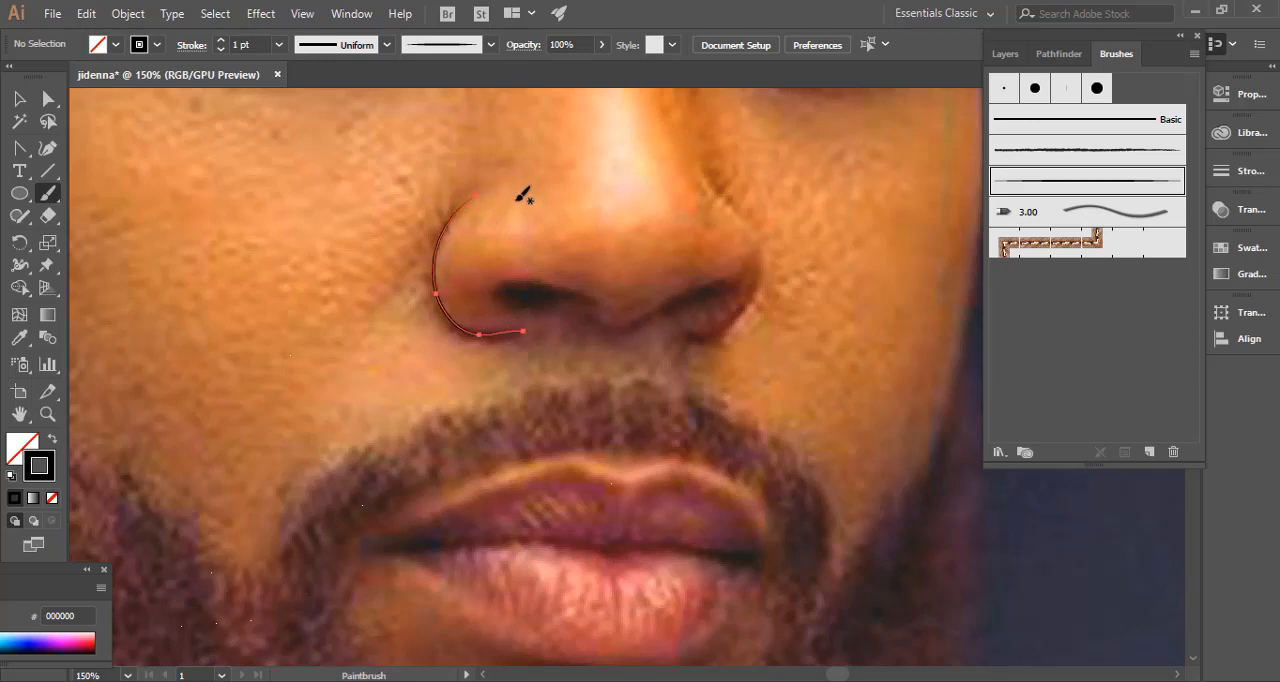
pyautogui.keyDown('ctrl'); pyautogui.click(534, 231); pyautogui.keyUp('ctrl')
pyautogui.moveTo(595, 255)
pyautogui.mouseDown()
pyautogui.moveTo(500, 305)
pyautogui.moveTo(429, 308)
pyautogui.mouseUp()
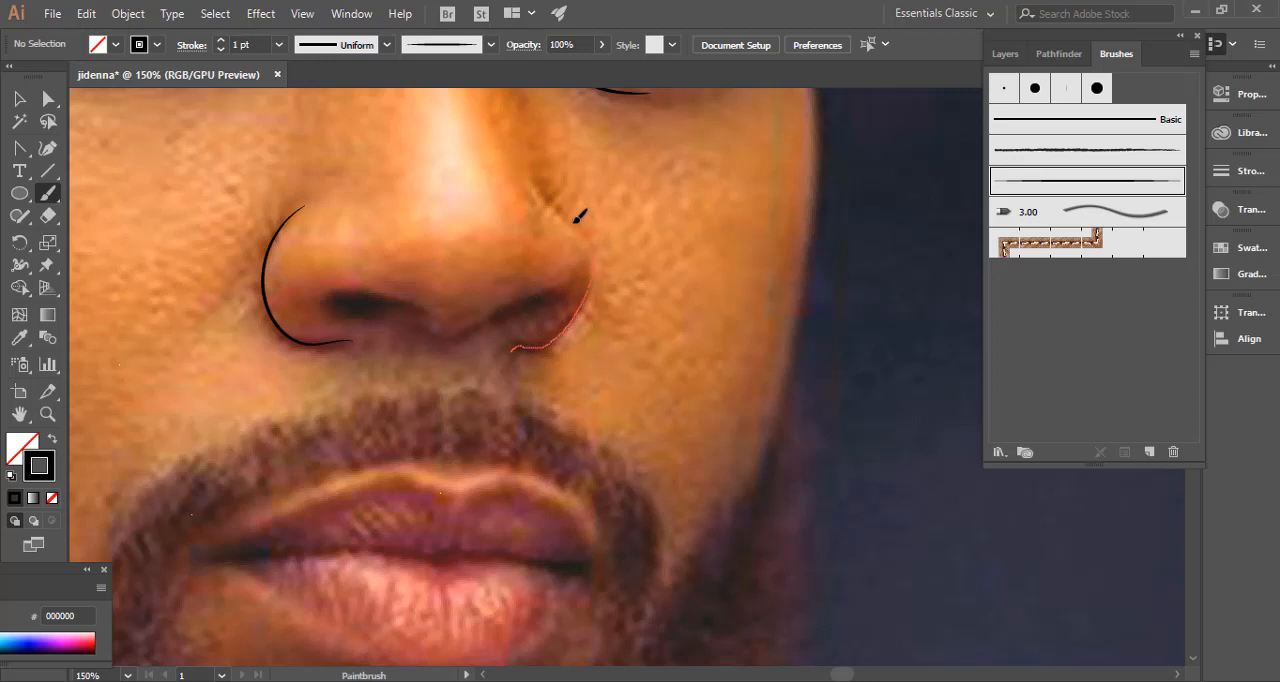
pyautogui.moveTo(540, 172); pyautogui.dragTo(542, 175)
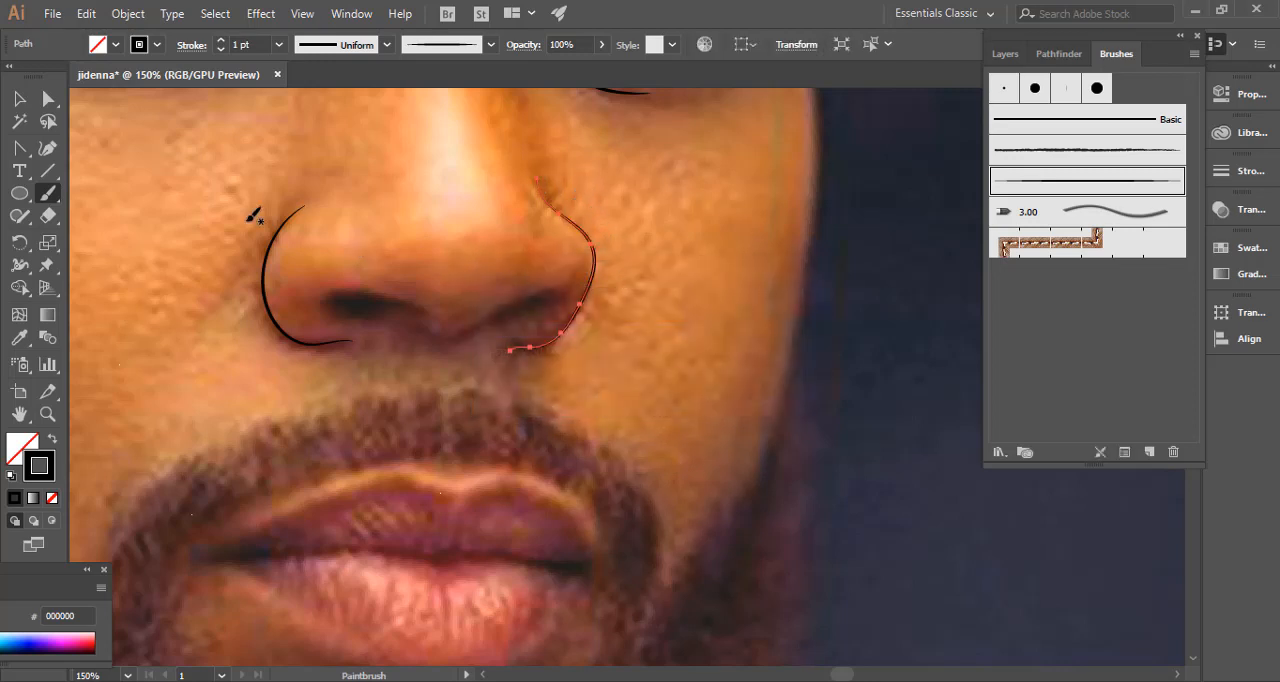
# Smooth the right nose wing's outline by nudging its outermost anchor point slightly inward, and deselect the line.
pyautogui.click(19, 98)
pyautogui.press('a')
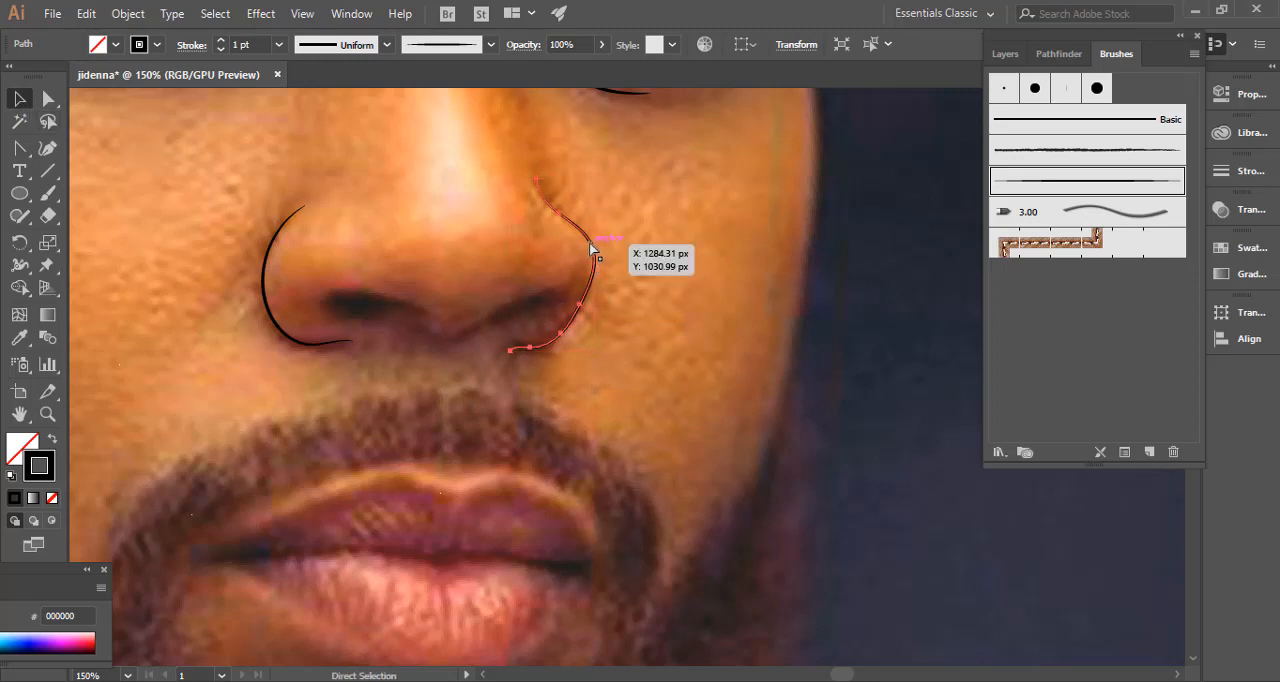
pyautogui.click(591, 257)
pyautogui.moveTo(591, 252); pyautogui.dragTo(585, 250)
pyautogui.click(642, 262)
pyautogui.press('v')
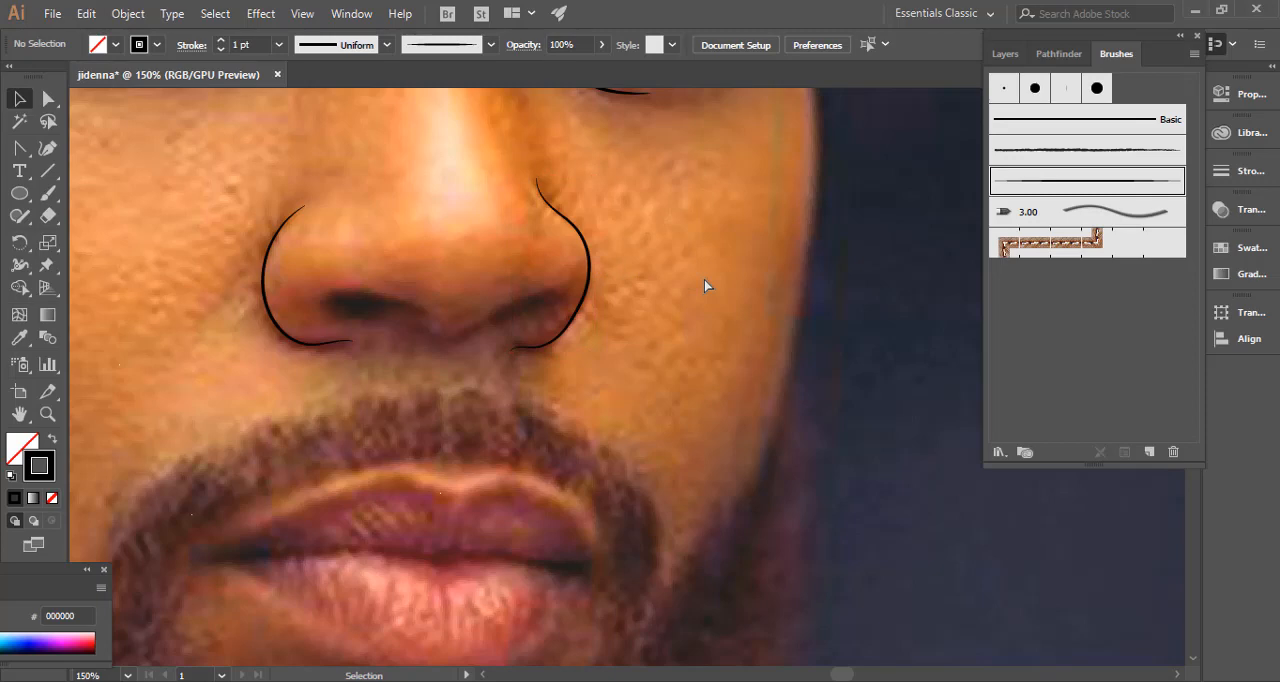
# Paint a 1 pt line along the underside of the nose tip, curving up over the right nostril.
pyautogui.hotkey('ctrl', '-')
pyautogui.hotkey('ctrl', '-')
pyautogui.hotkey('ctrl', '-')
pyautogui.hotkey('ctrl', '-')
pyautogui.hotkey('ctrl', '+')
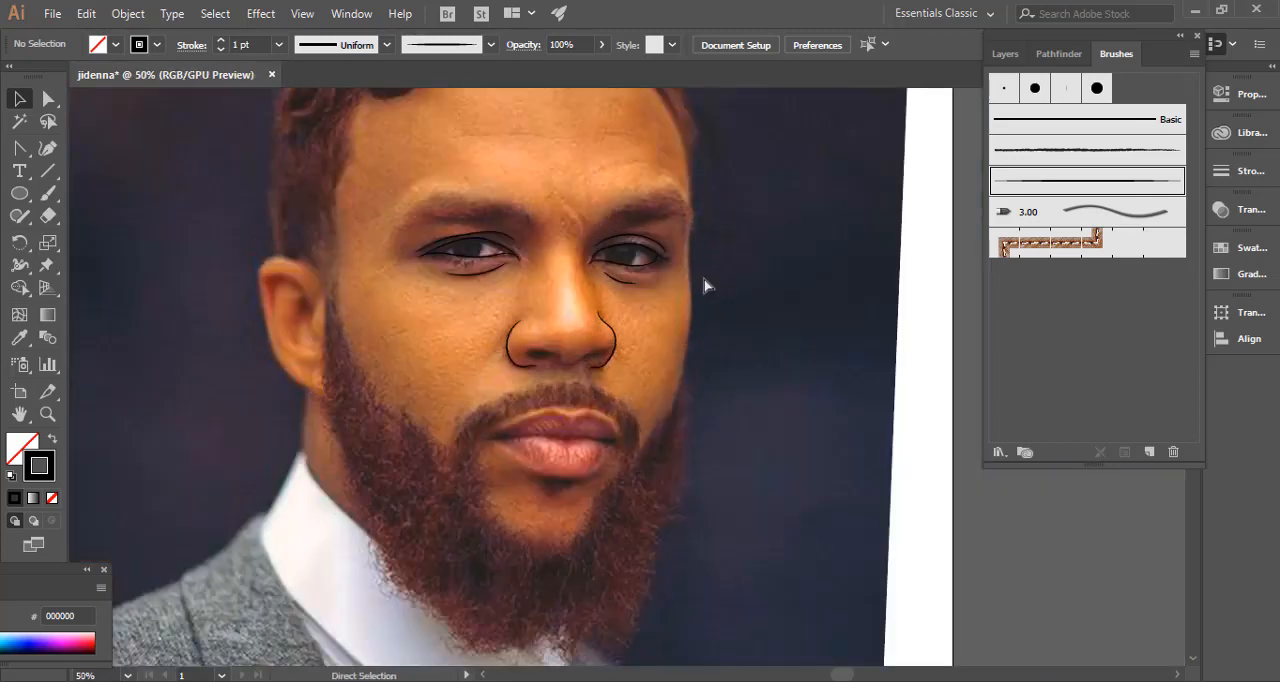
pyautogui.hotkey('ctrl', '+')
pyautogui.hotkey('ctrl', '+')
pyautogui.hotkey('ctrl', '+')
pyautogui.moveTo(422, 324); pyautogui.dragTo(498, 341)
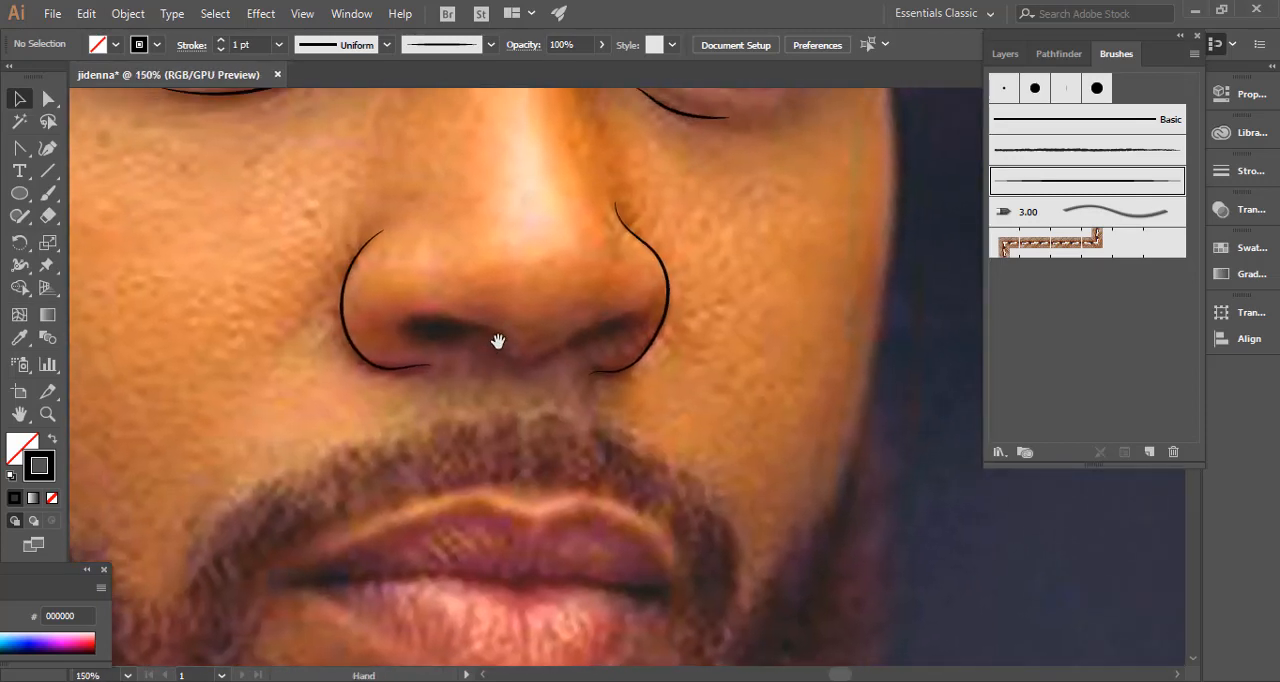
pyautogui.hotkey('ctrl', '+')
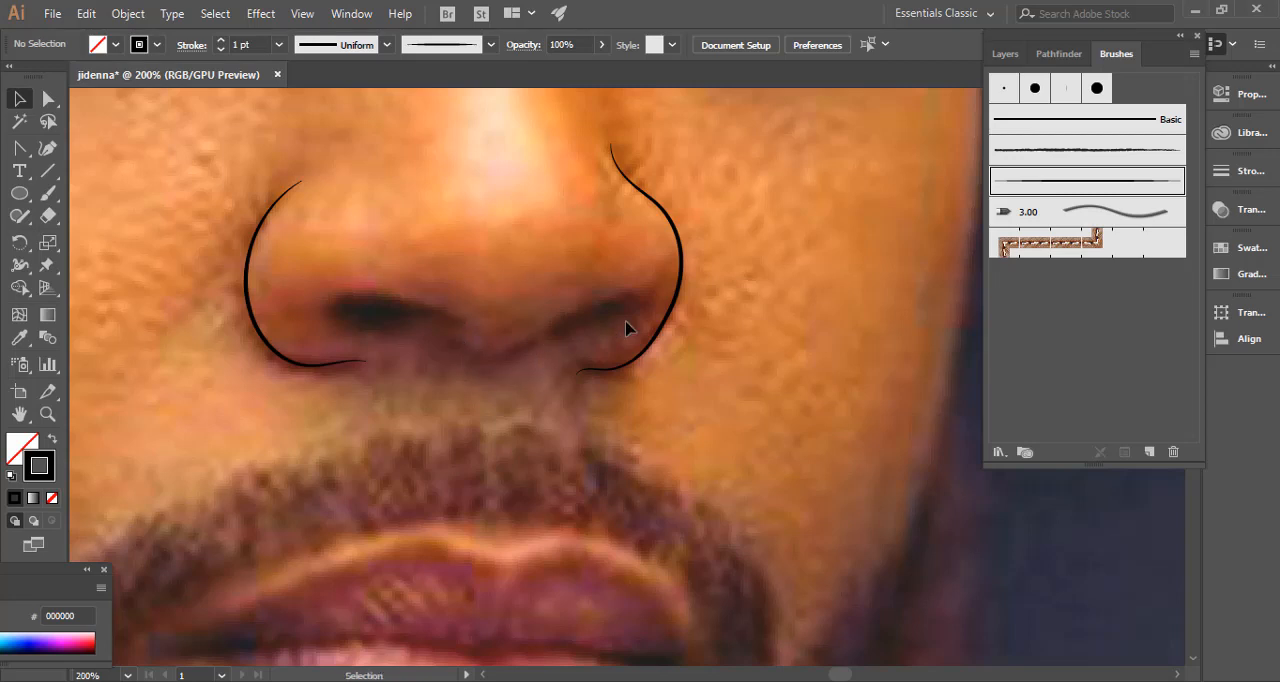
pyautogui.press('b')
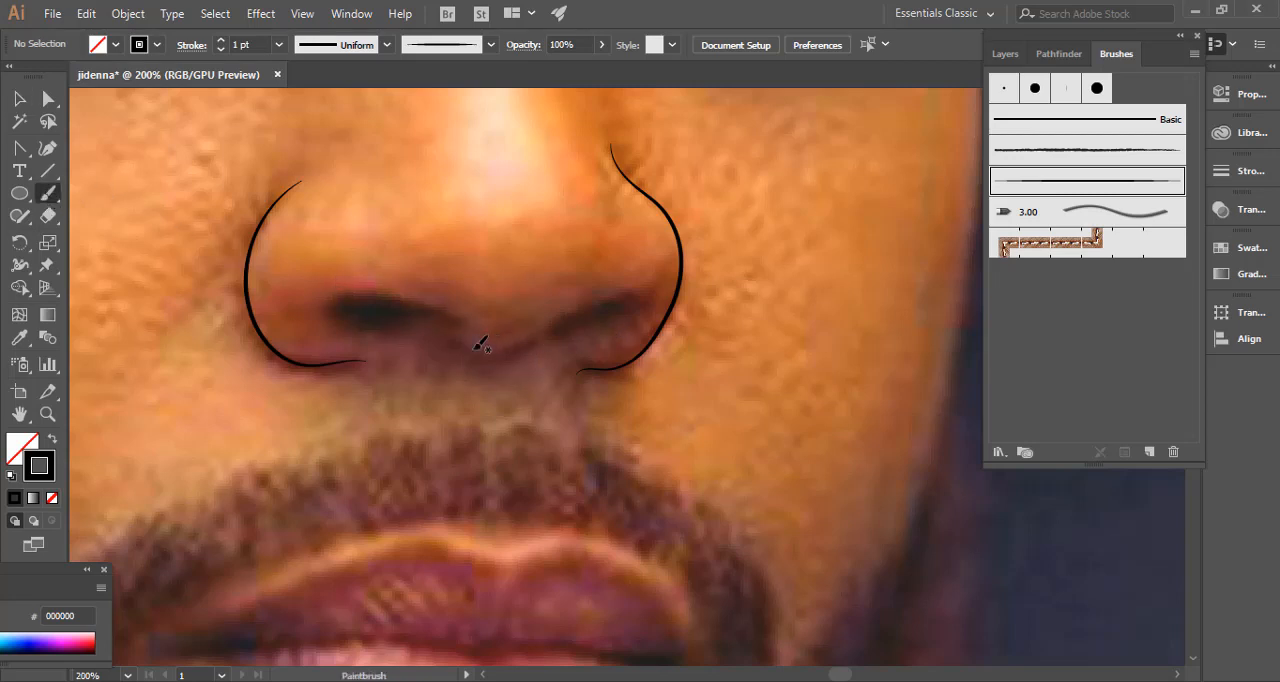
pyautogui.moveTo(457, 345)
pyautogui.mouseDown()
pyautogui.moveTo(515, 353)
pyautogui.moveTo(605, 297)
pyautogui.moveTo(645, 298)
pyautogui.mouseUp()
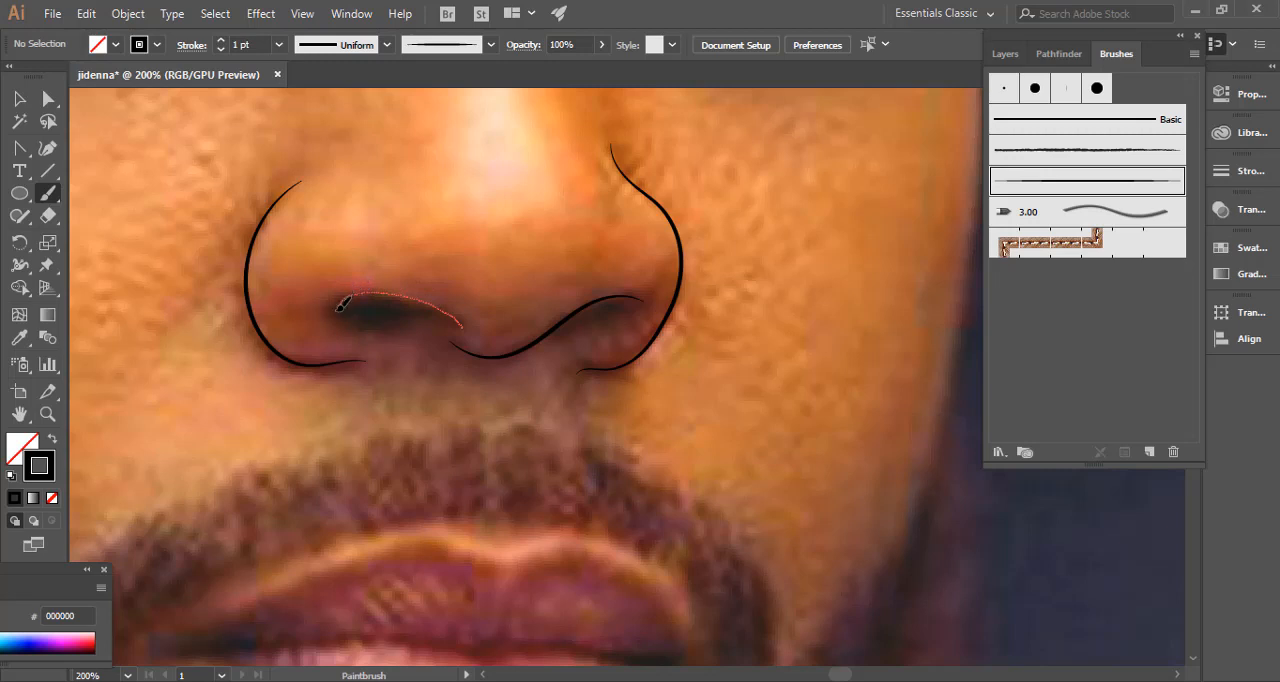
# Paint the left nostril's contour as a closed teardrop shape and give it a black fill with no stroke.
pyautogui.moveTo(465, 315); pyautogui.dragTo(462, 324)
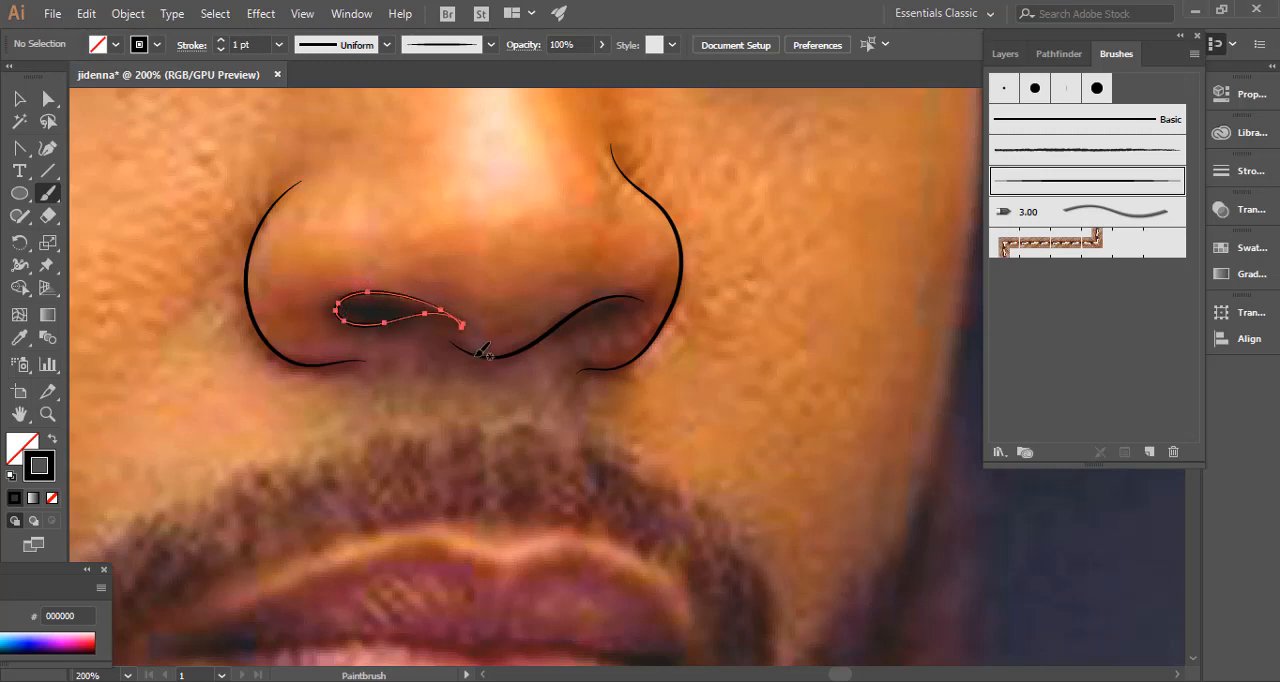
pyautogui.click(54, 443)
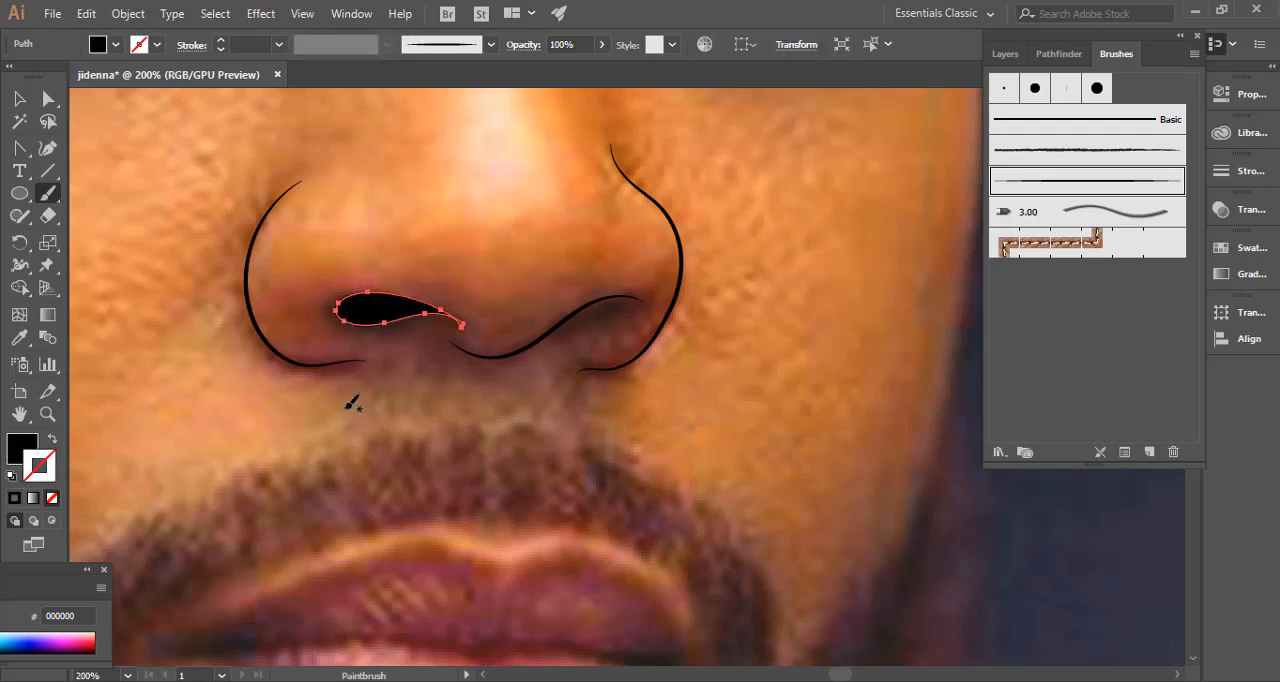
# Nudge the anchor point at the left nostril's pointed inner tip slightly downward to refine the shape's tail.
pyautogui.hotkey('ctrl', 'shift', 'a')
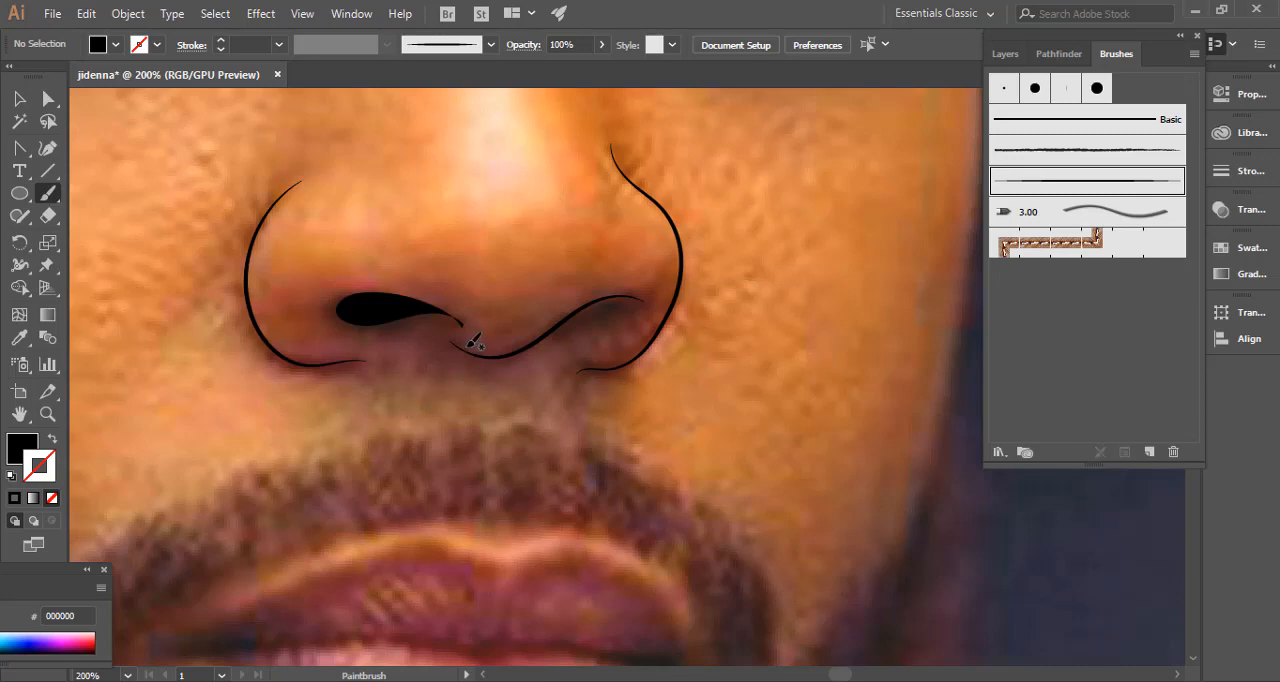
pyautogui.press('p')
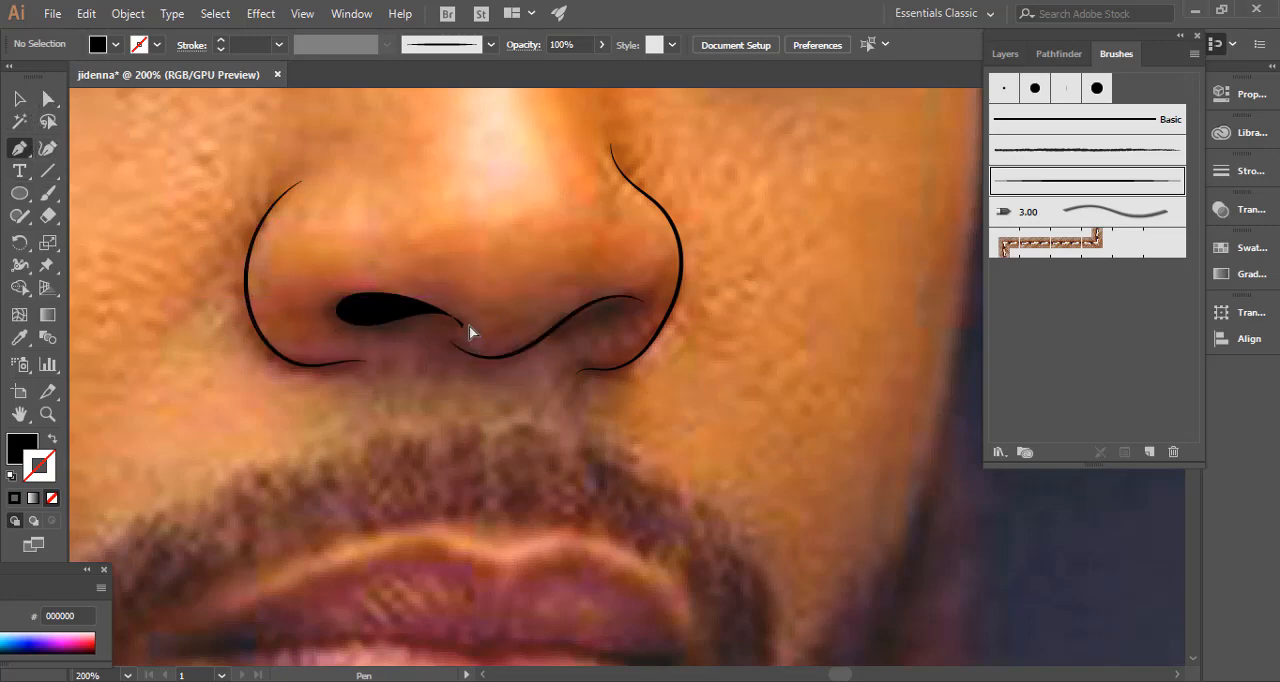
pyautogui.press('a')
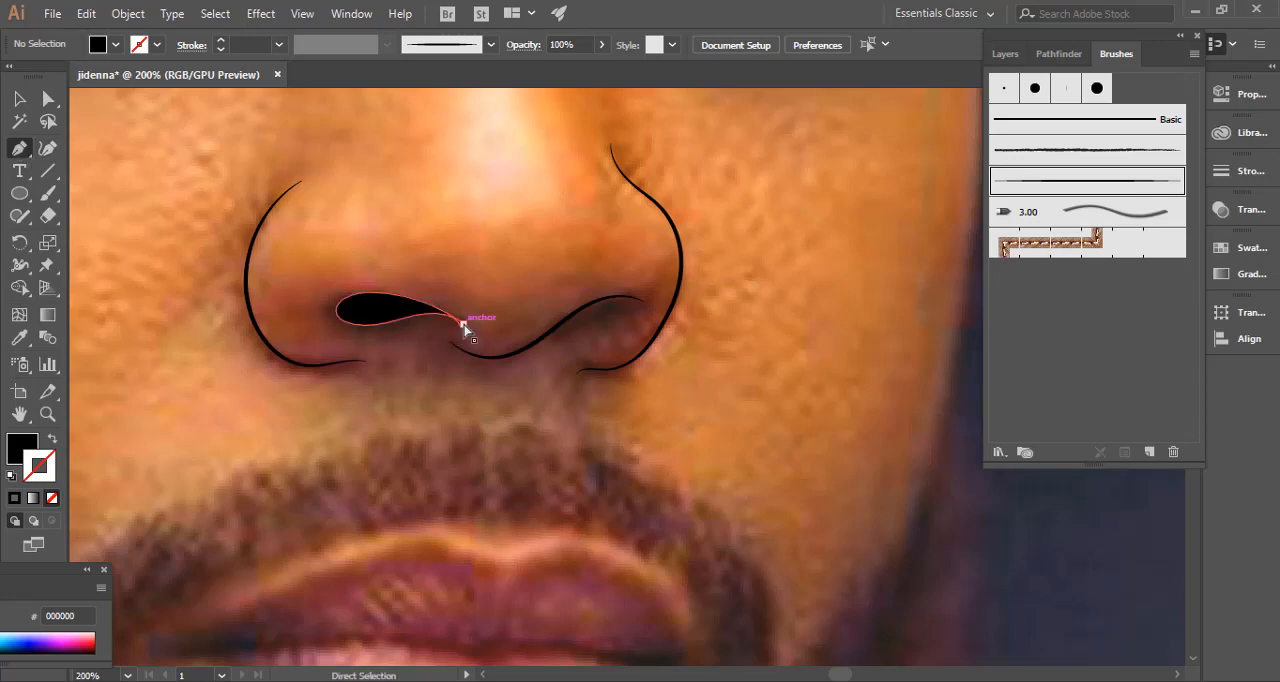
pyautogui.moveTo(463, 326)
pyautogui.mouseDown()
pyautogui.moveTo(444, 320)
pyautogui.moveTo(461, 331)
pyautogui.mouseUp()
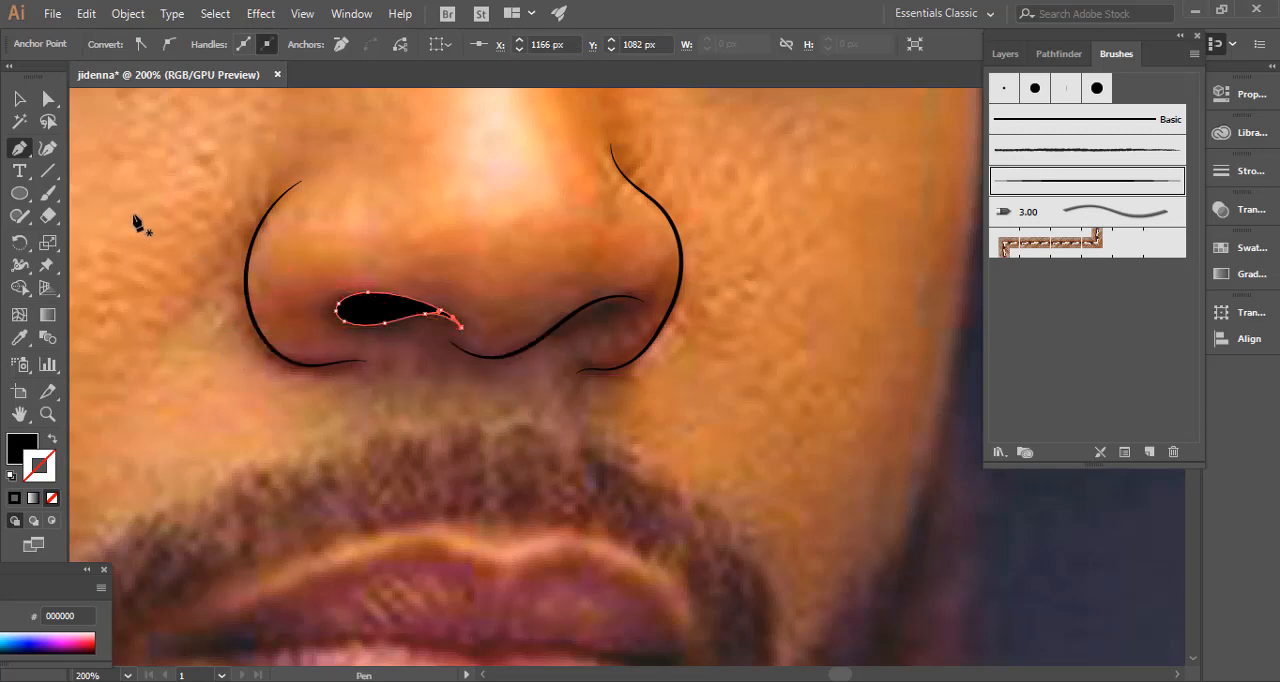
# Paint the right nostril as a closed teardrop under the nose line, give it a black fill with no stroke, and deselect it.
pyautogui.click(47, 193)
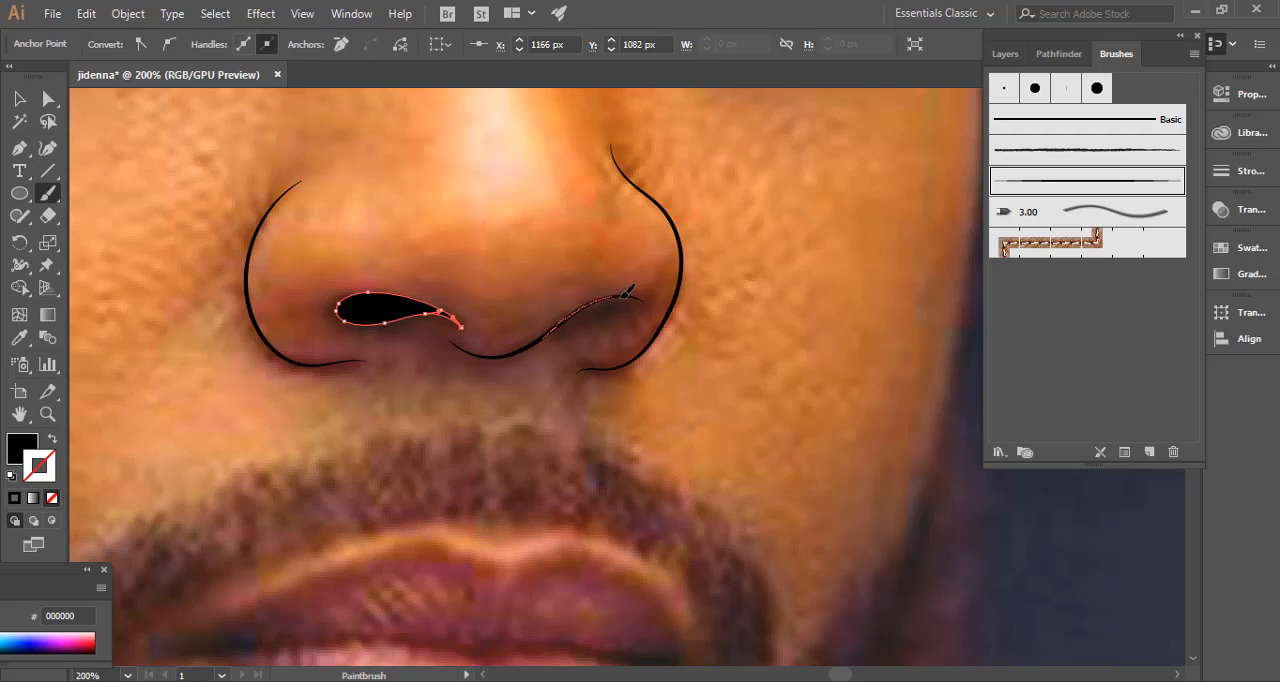
pyautogui.moveTo(633, 309); pyautogui.dragTo(540, 340)
pyautogui.click(52, 440)
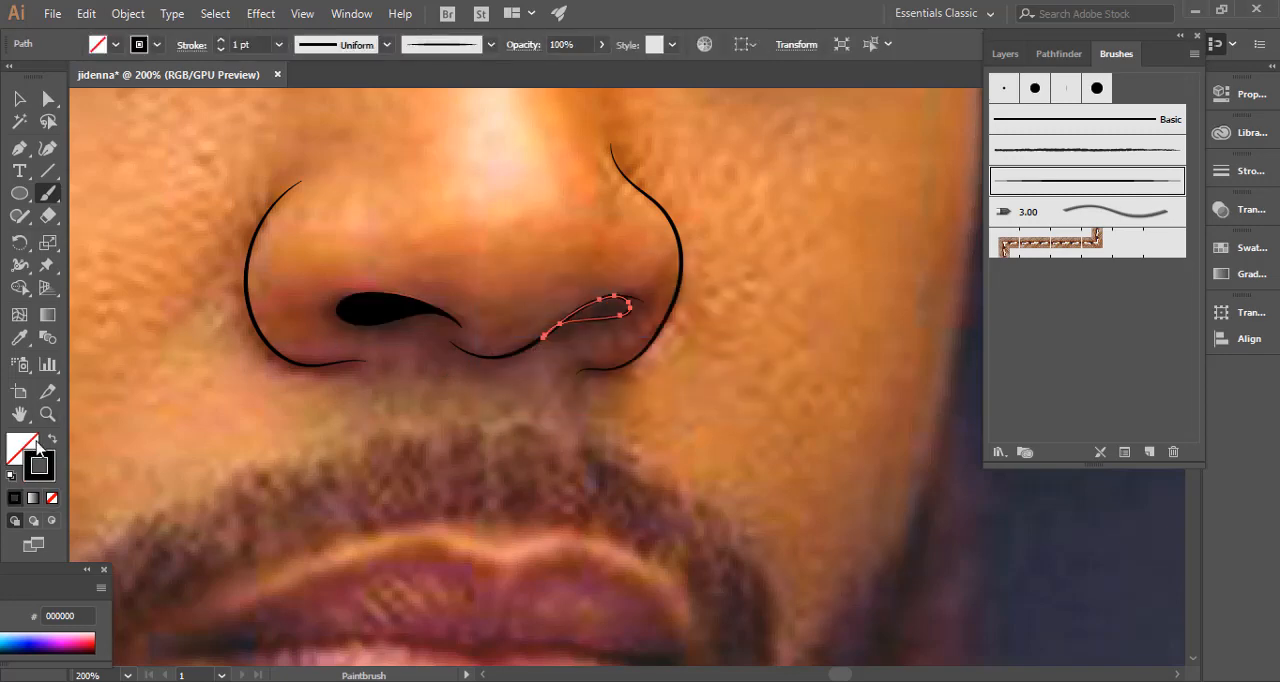
pyautogui.click(52, 440)
pyautogui.keyDown('ctrl'); pyautogui.click(663, 434); pyautogui.keyUp('ctrl')
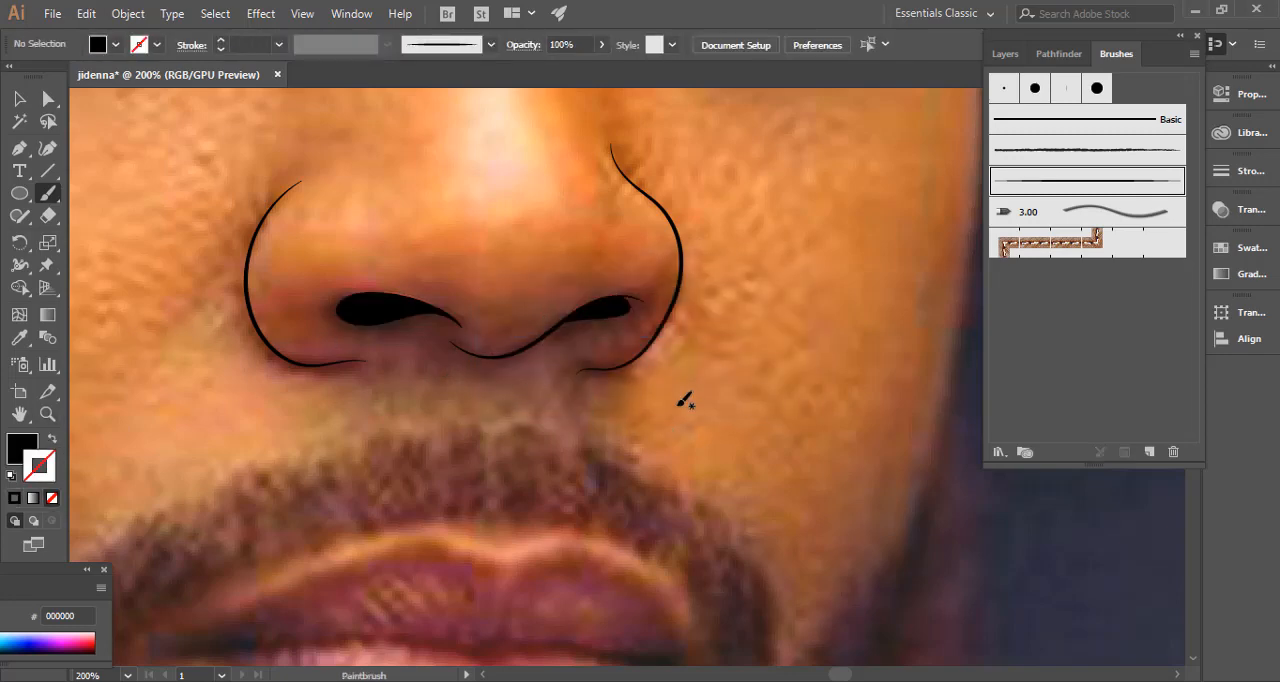
# Hide the photo on Layer 1 to check the eye and nose line art on its own, and show the photo again.
pyautogui.hotkey('ctrl', '-')
pyautogui.hotkey('ctrl', '-')
pyautogui.hotkey('ctrl', '-')
pyautogui.hotkey('ctrl', '-')
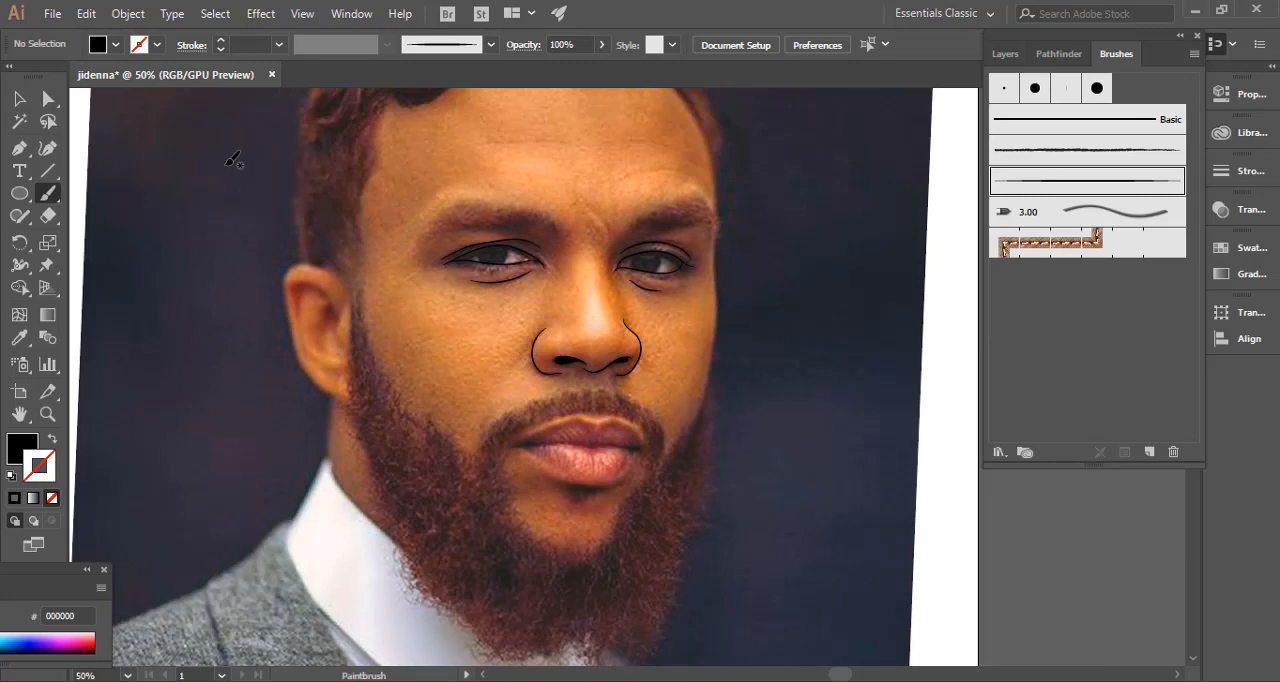
pyautogui.moveTo(299, 266)
pyautogui.mouseDown()
pyautogui.moveTo(275, 323)
pyautogui.moveTo(273, 304)
pyautogui.mouseUp()
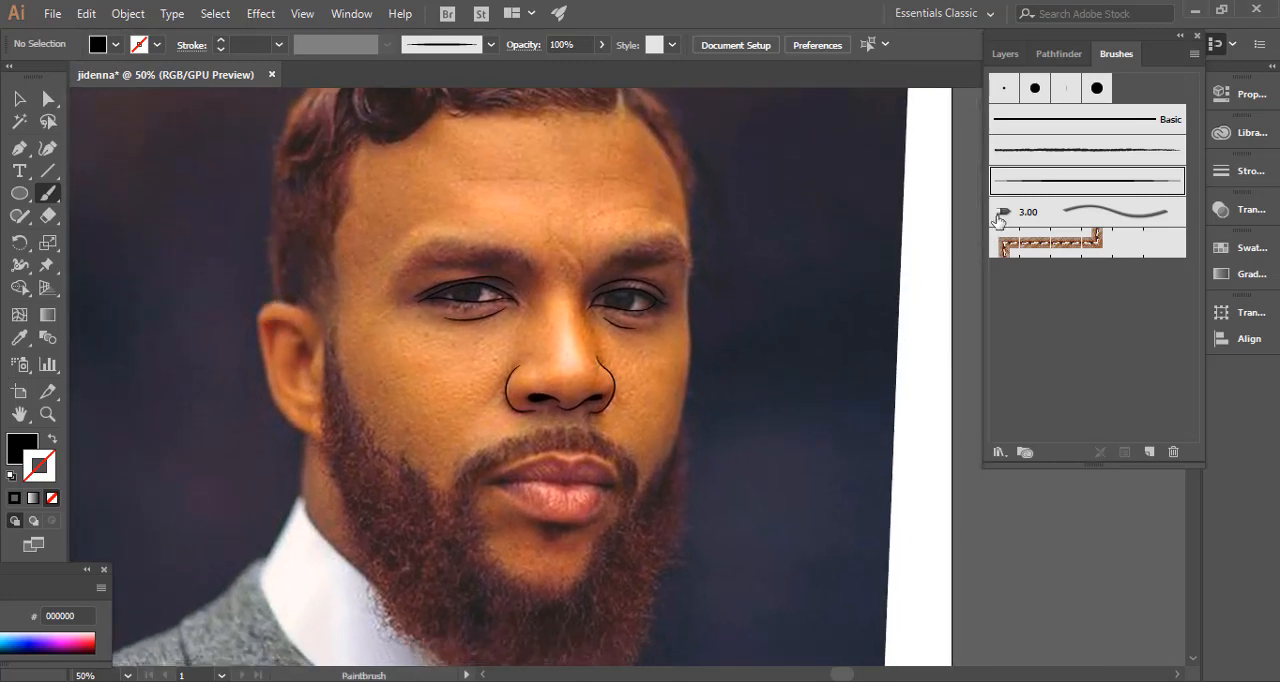
pyautogui.click(1010, 54)
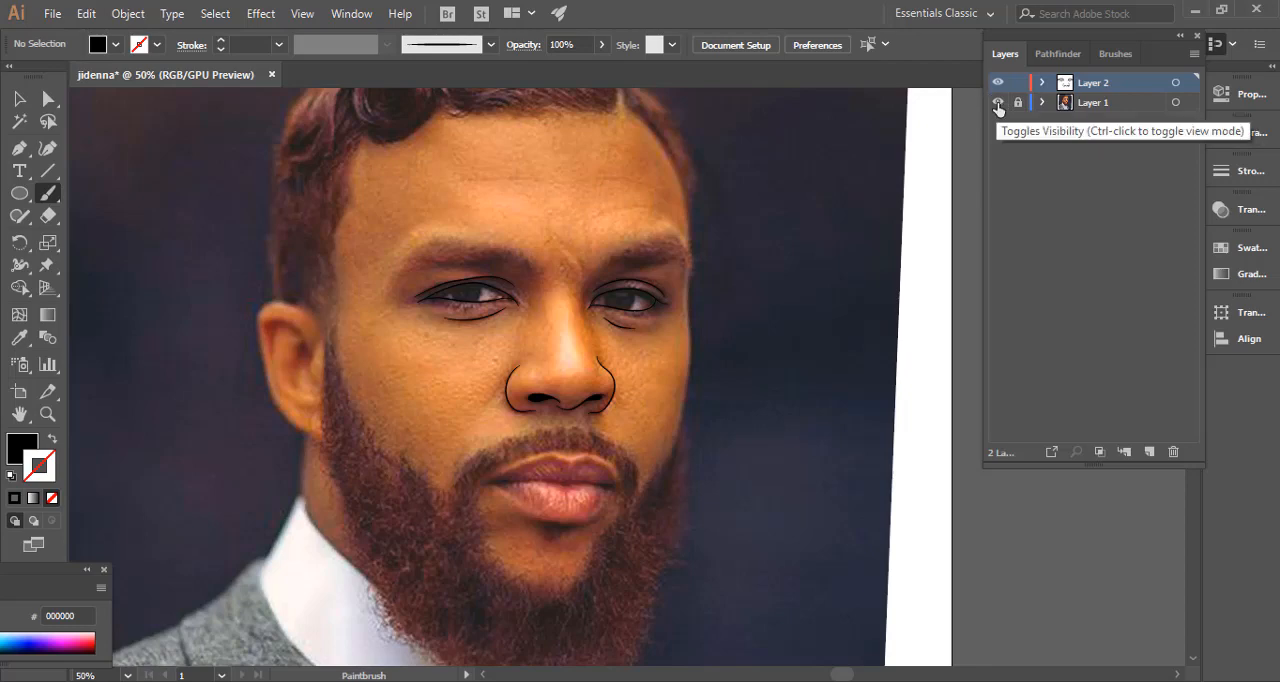
pyautogui.click(997, 103)
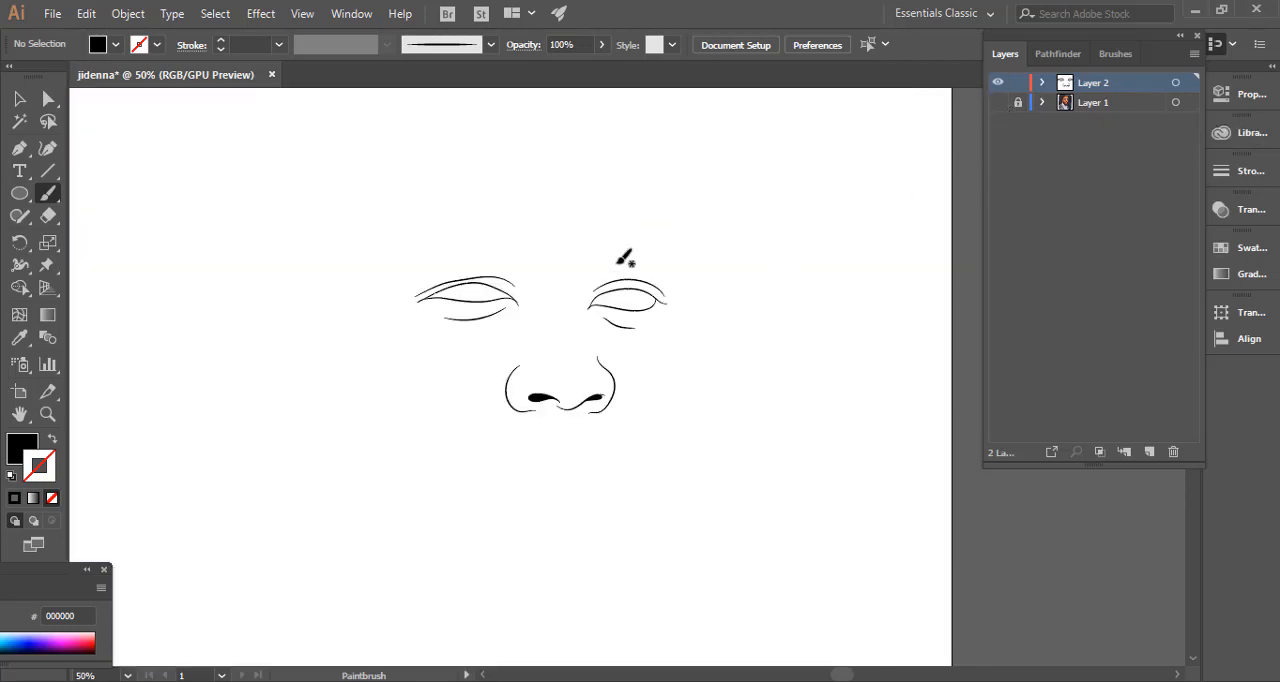
pyautogui.click(998, 104)
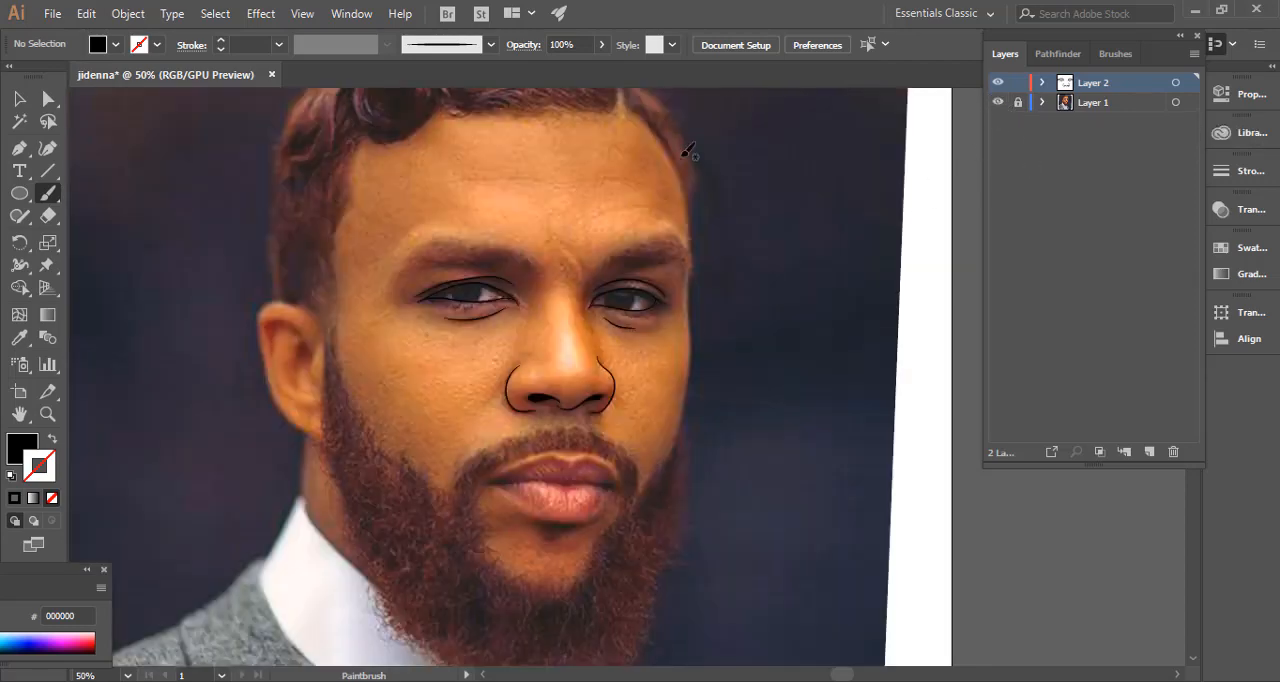
# Paint black 1 pt lines without fill along the parting between the lips and along the upper lip's edge, from corner to corner.
pyautogui.press('space')
pyautogui.moveTo(595, 324); pyautogui.dragTo(640, 255)
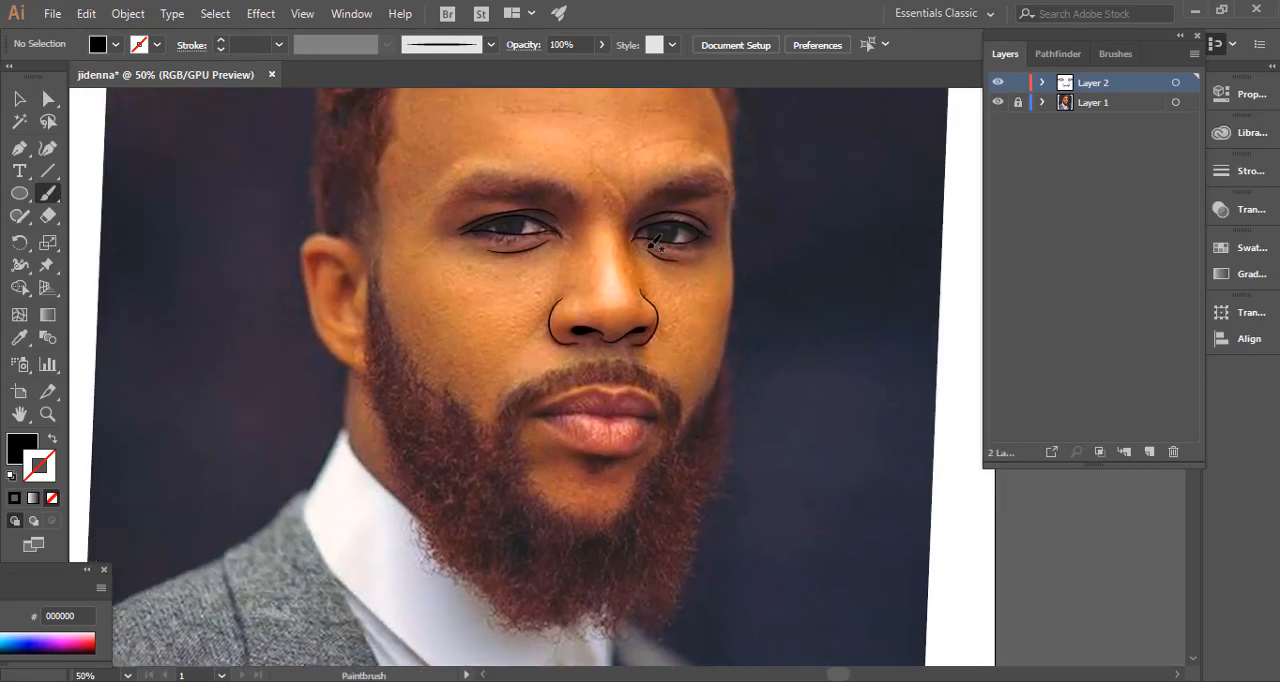
pyautogui.hotkey('ctrl', '+')
pyautogui.hotkey('ctrl', '+')
pyautogui.hotkey('ctrl', '+')
pyautogui.moveTo(282, 294); pyautogui.dragTo(264, 191)
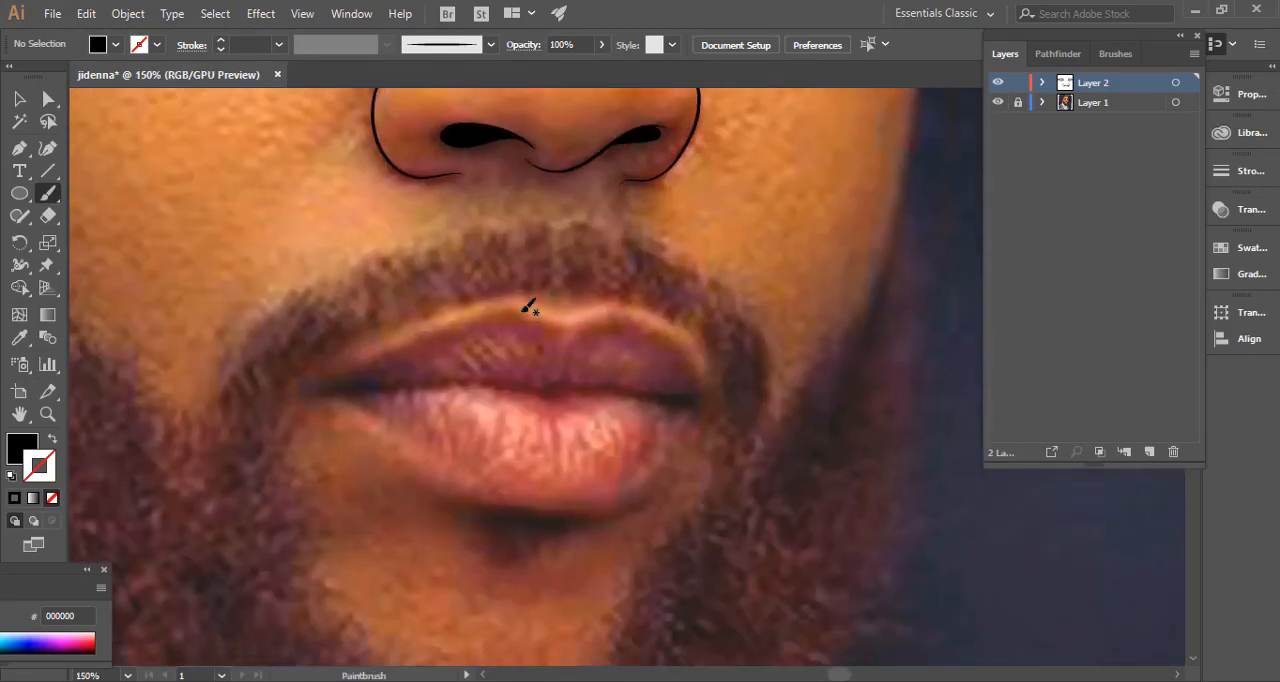
pyautogui.moveTo(318, 395); pyautogui.dragTo(418, 388)
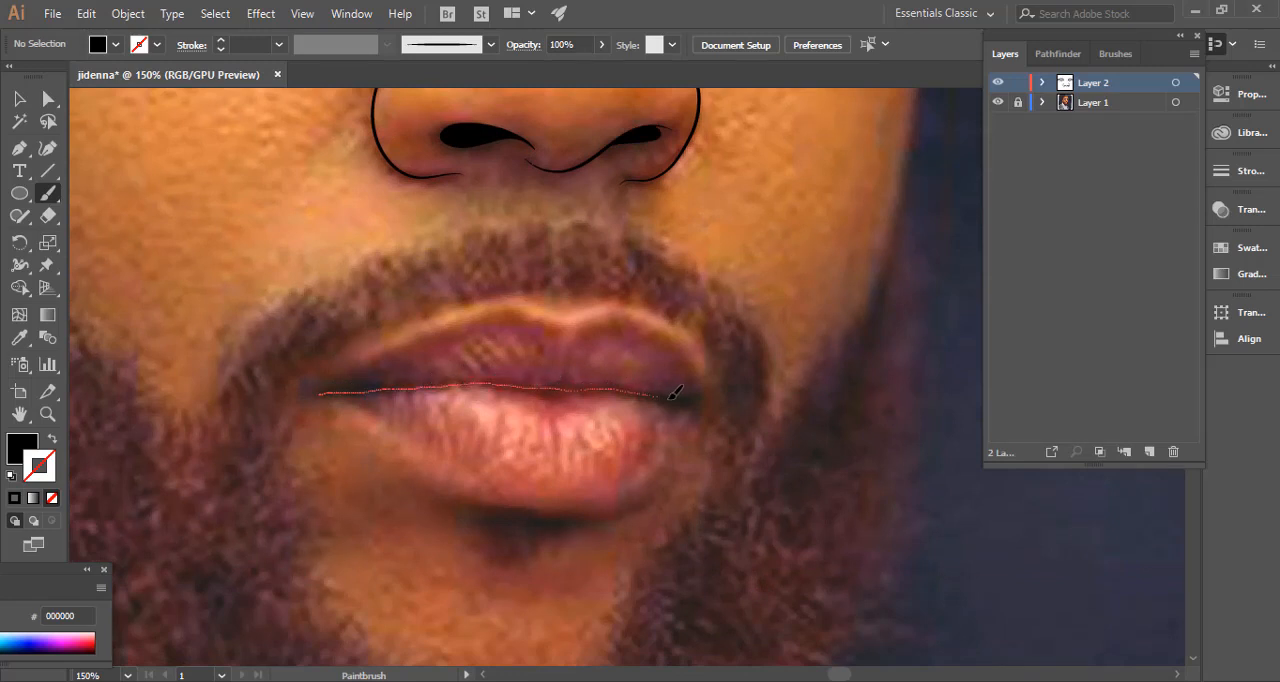
pyautogui.moveTo(724, 417); pyautogui.dragTo(726, 418)
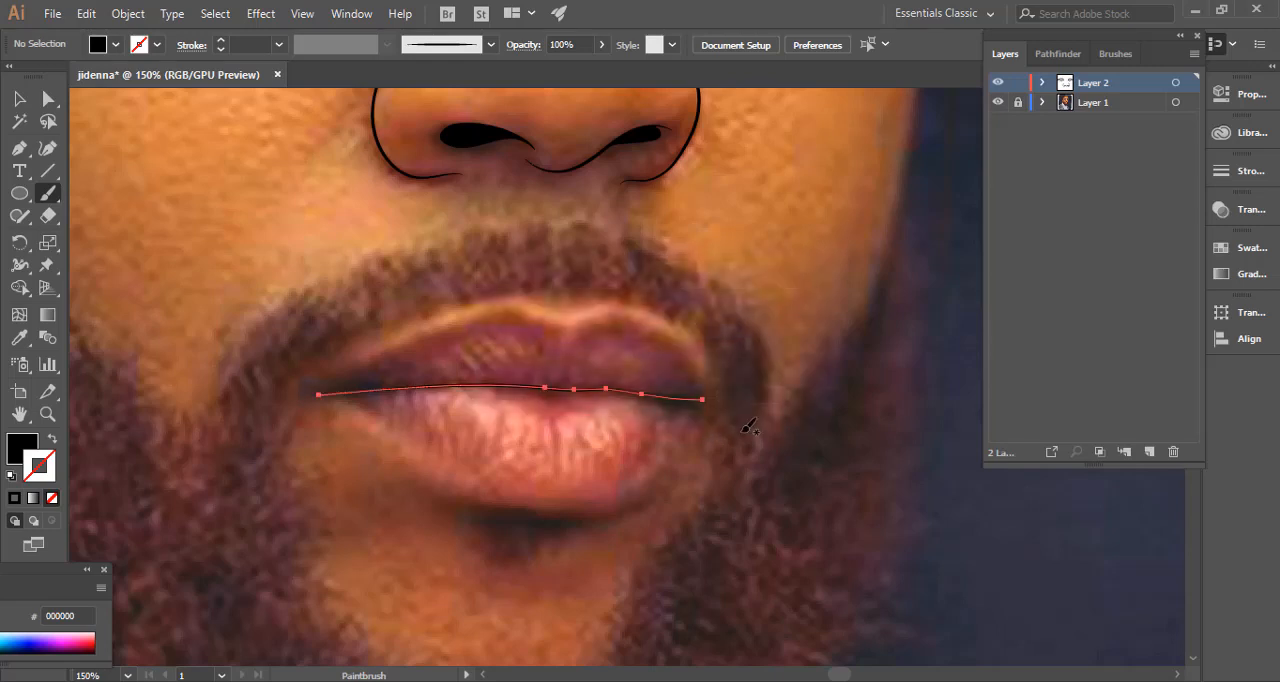
pyautogui.hotkey('shift', 'x')
pyautogui.hotkey('ctrl', 'shift', 'a')
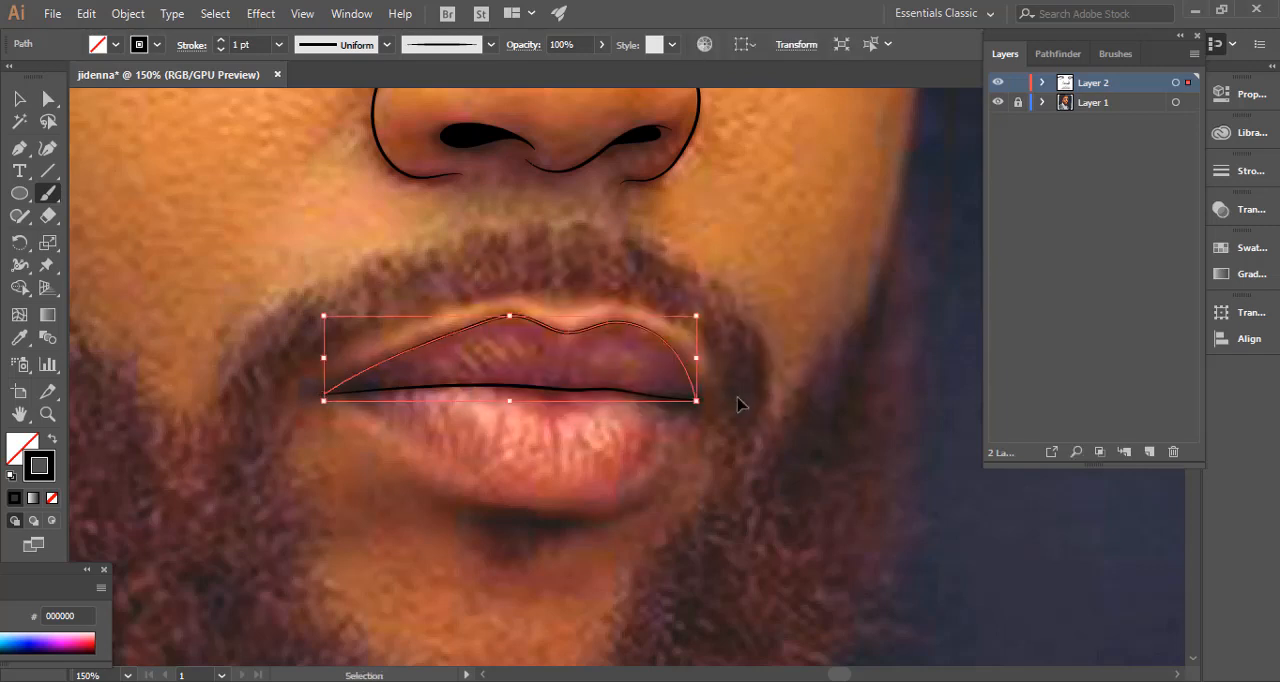
# Deselect the upper lip line and paint the lower lip's outline as a 1 pt curve from the left mouth corner to the right one.
pyautogui.keyDown('ctrl'); pyautogui.click(739, 399); pyautogui.keyUp('ctrl')
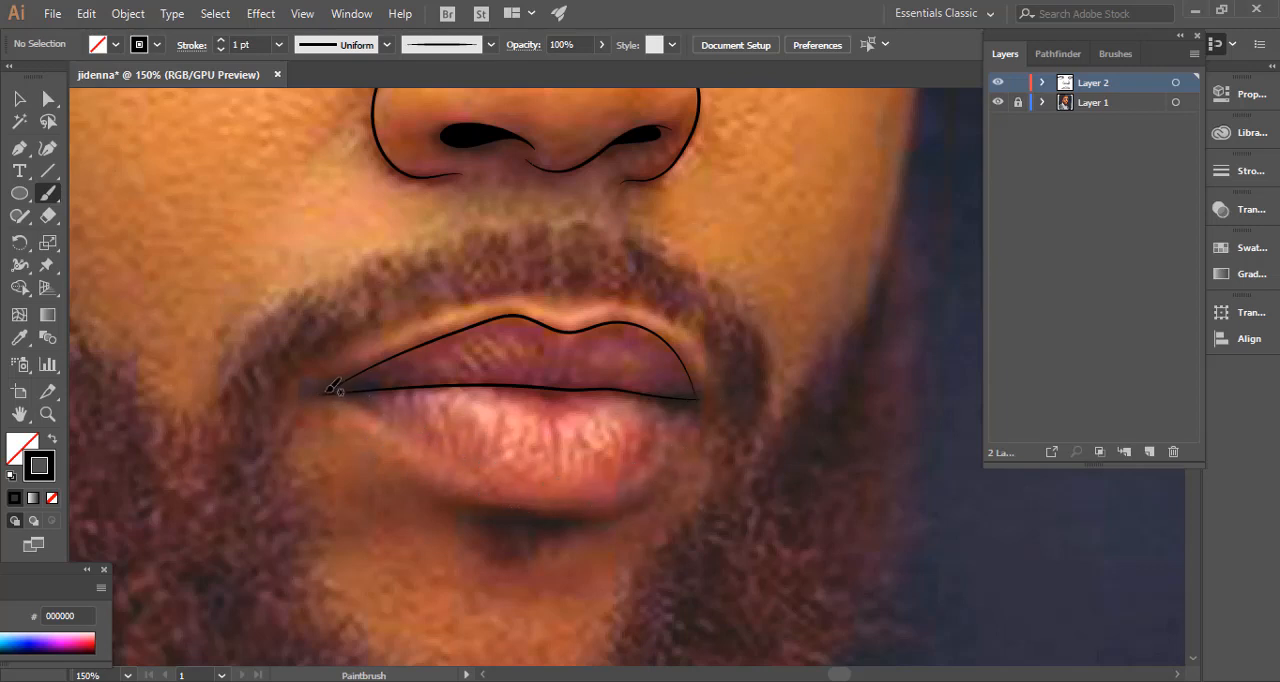
pyautogui.moveTo(330, 390); pyautogui.dragTo(345, 390)
pyautogui.moveTo(704, 395); pyautogui.dragTo(700, 400)
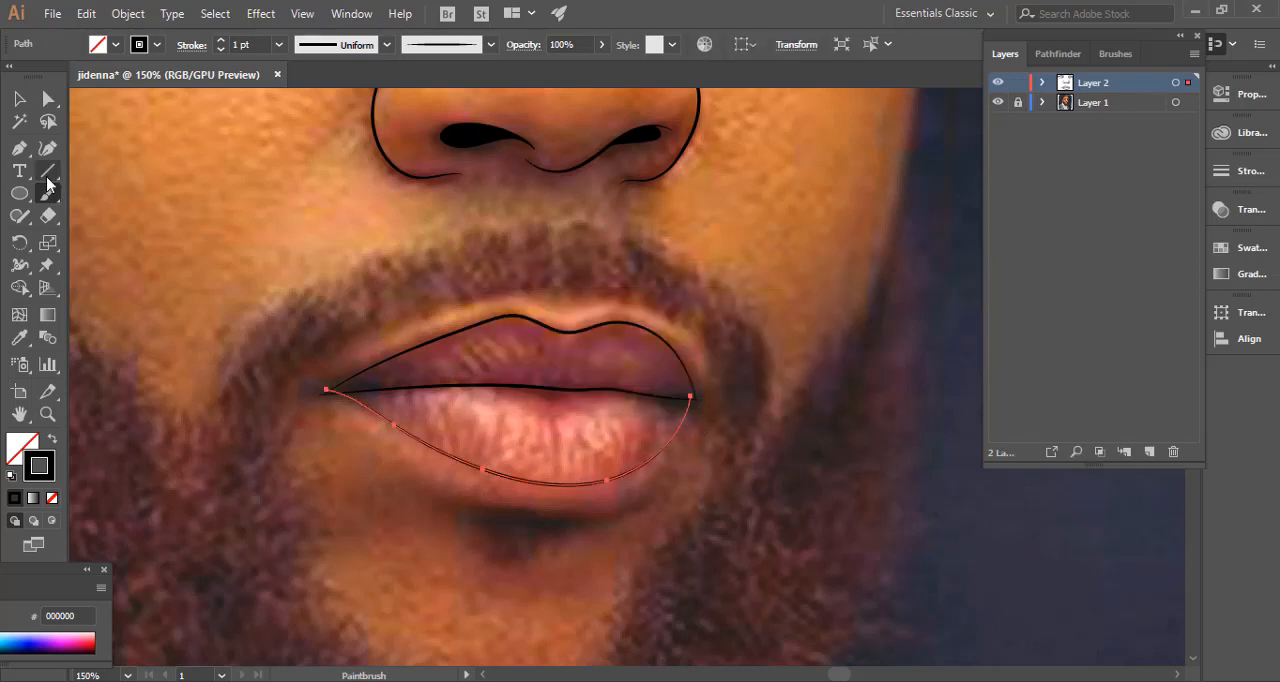
# Add an anchor point near the right end of the lower lip line and move its end anchor onto the right mouth corner.
pyautogui.click(19, 98)
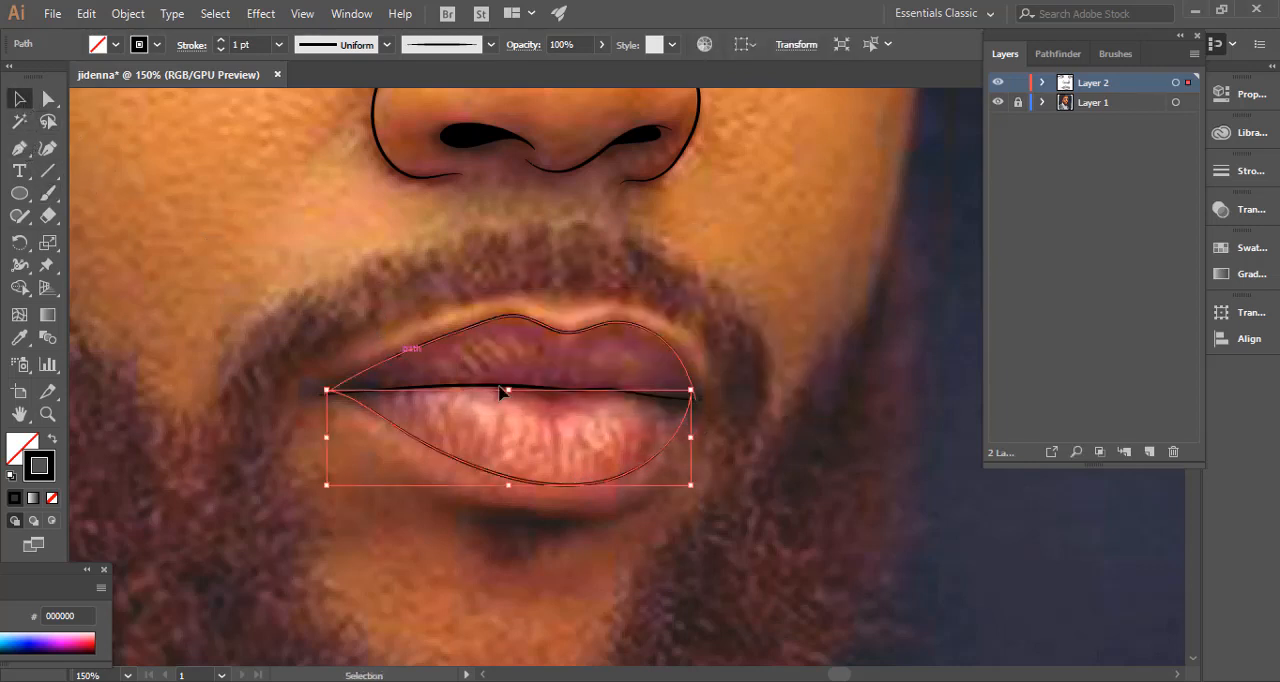
pyautogui.press('a')
pyautogui.click(691, 397)
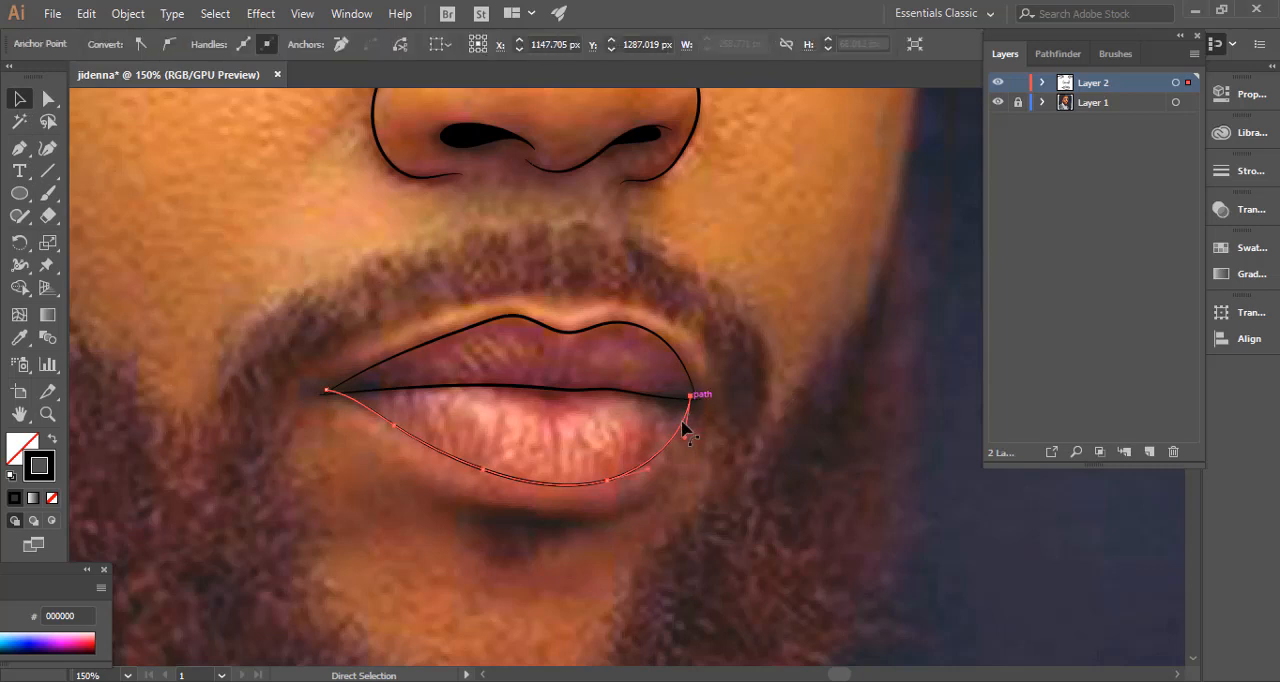
pyautogui.moveTo(685, 441)
pyautogui.mouseDown()
pyautogui.moveTo(670, 438)
pyautogui.moveTo(696, 440)
pyautogui.mouseUp()
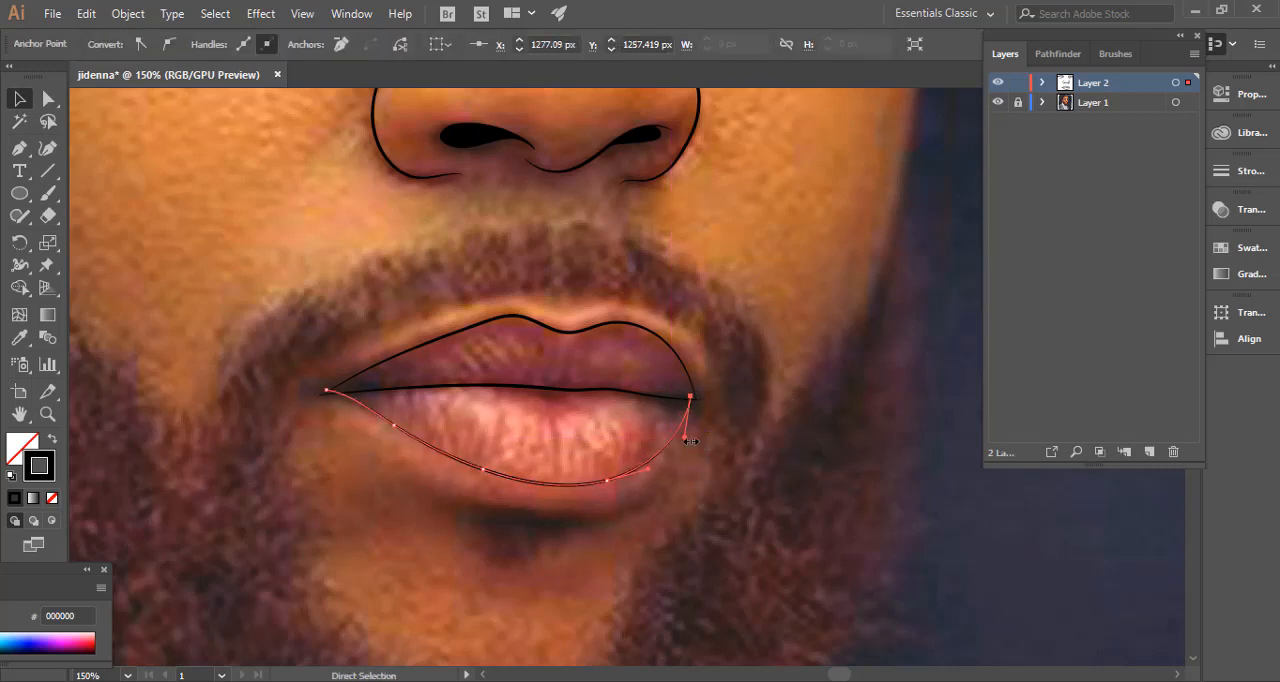
pyautogui.press('v')
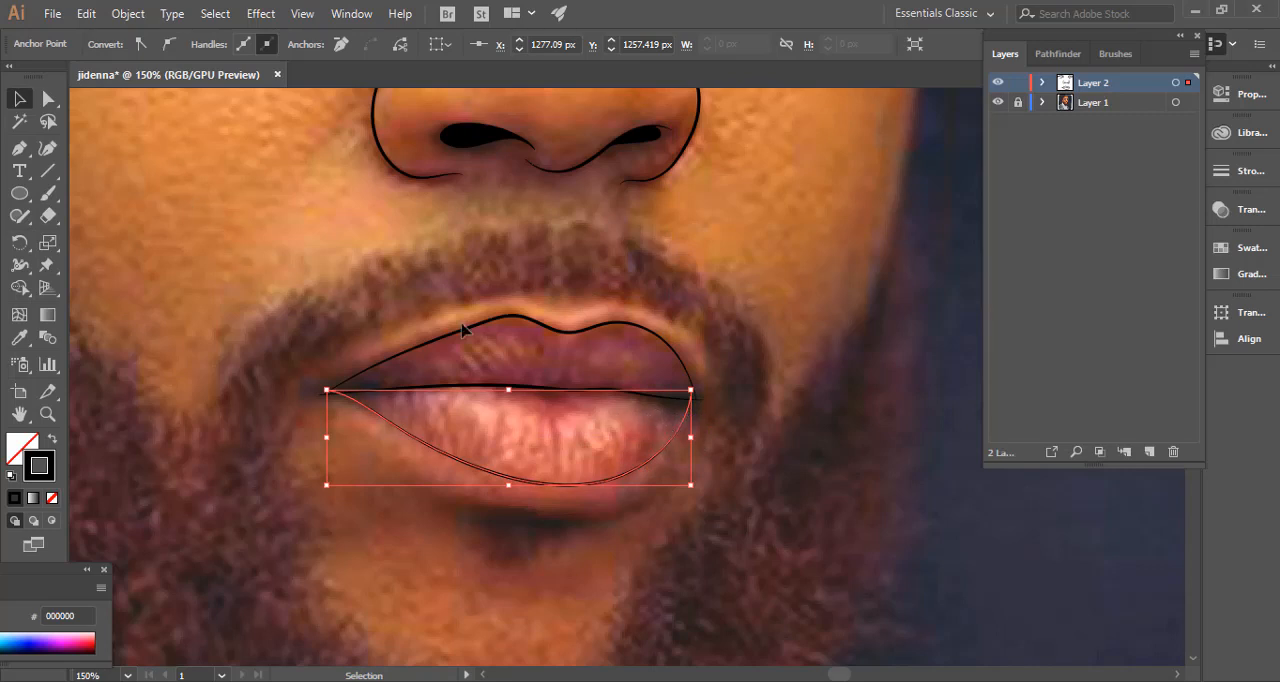
pyautogui.click(19, 147)
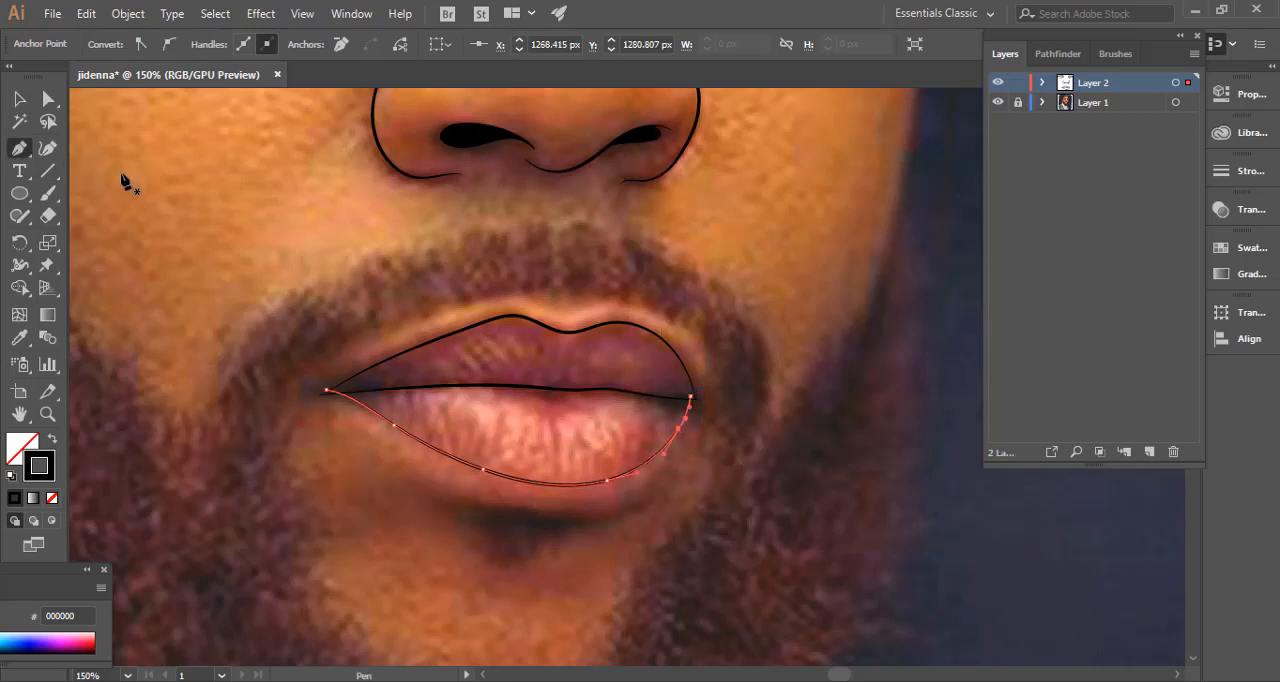
pyautogui.click(22, 102)
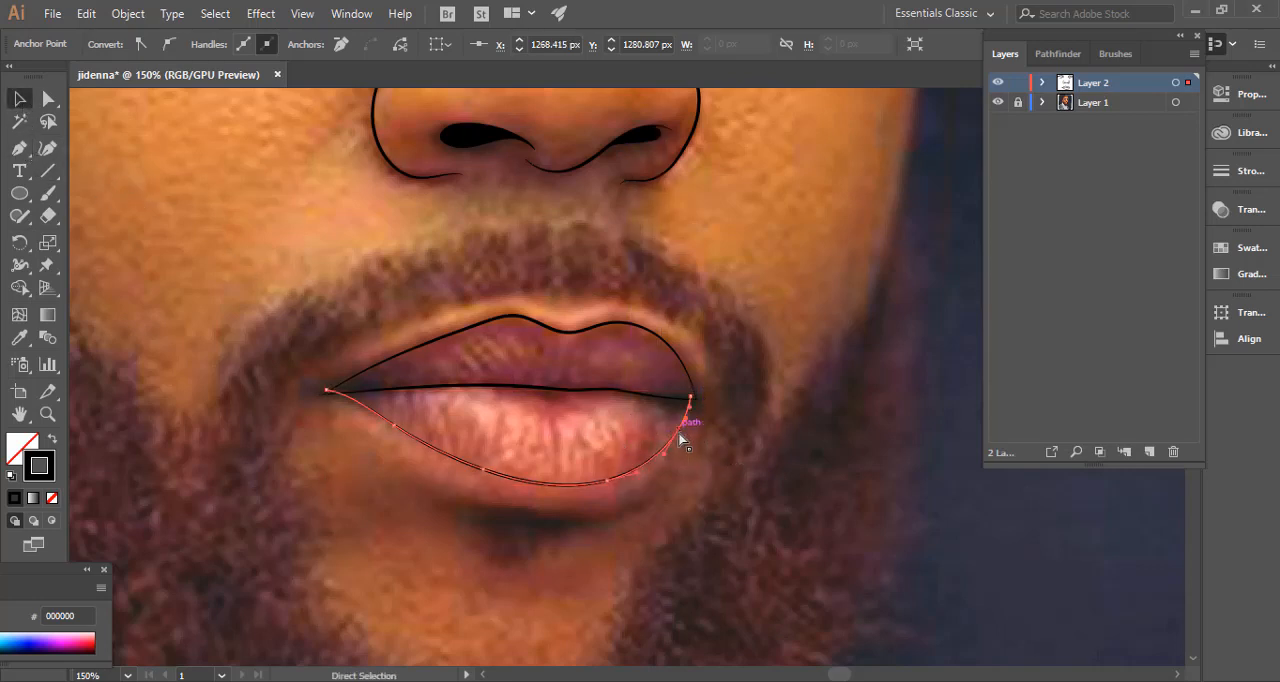
pyautogui.moveTo(680, 430); pyautogui.dragTo(696, 404)
pyautogui.press('a')
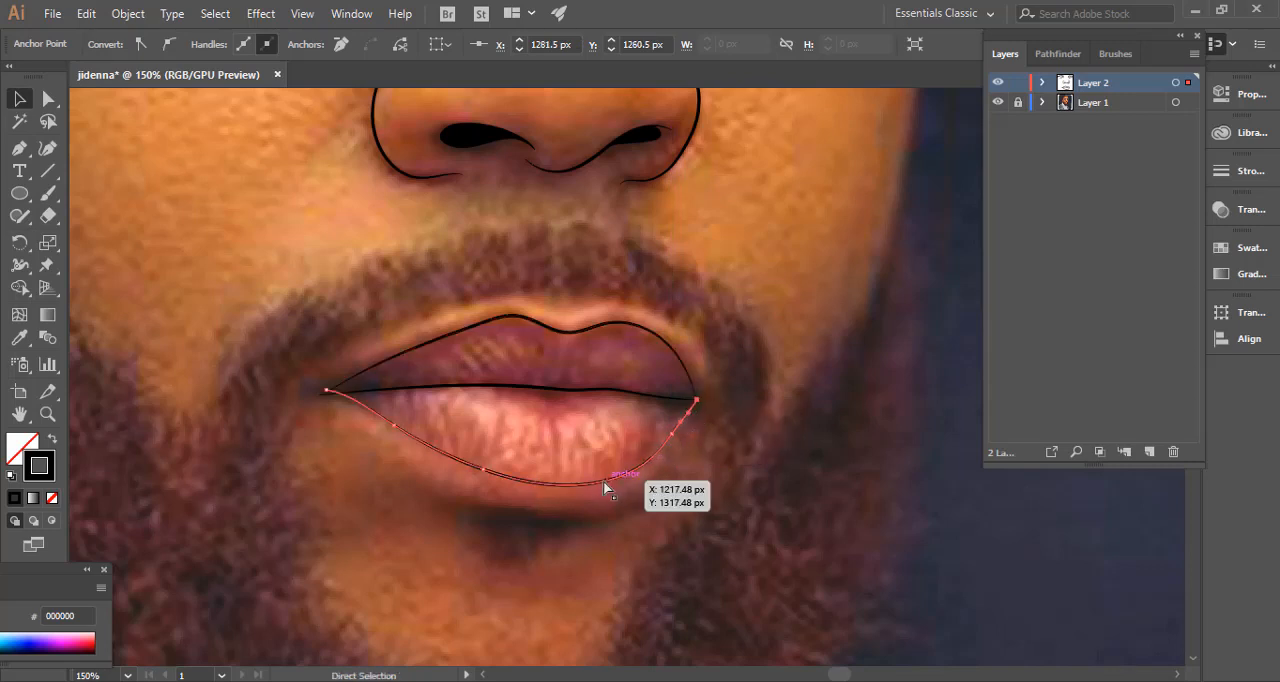
# Reshape the lower lip's outline by moving its left and bottom anchor points outward to follow the lip's edge, and deselect it.
pyautogui.moveTo(480, 469); pyautogui.dragTo(468, 476)
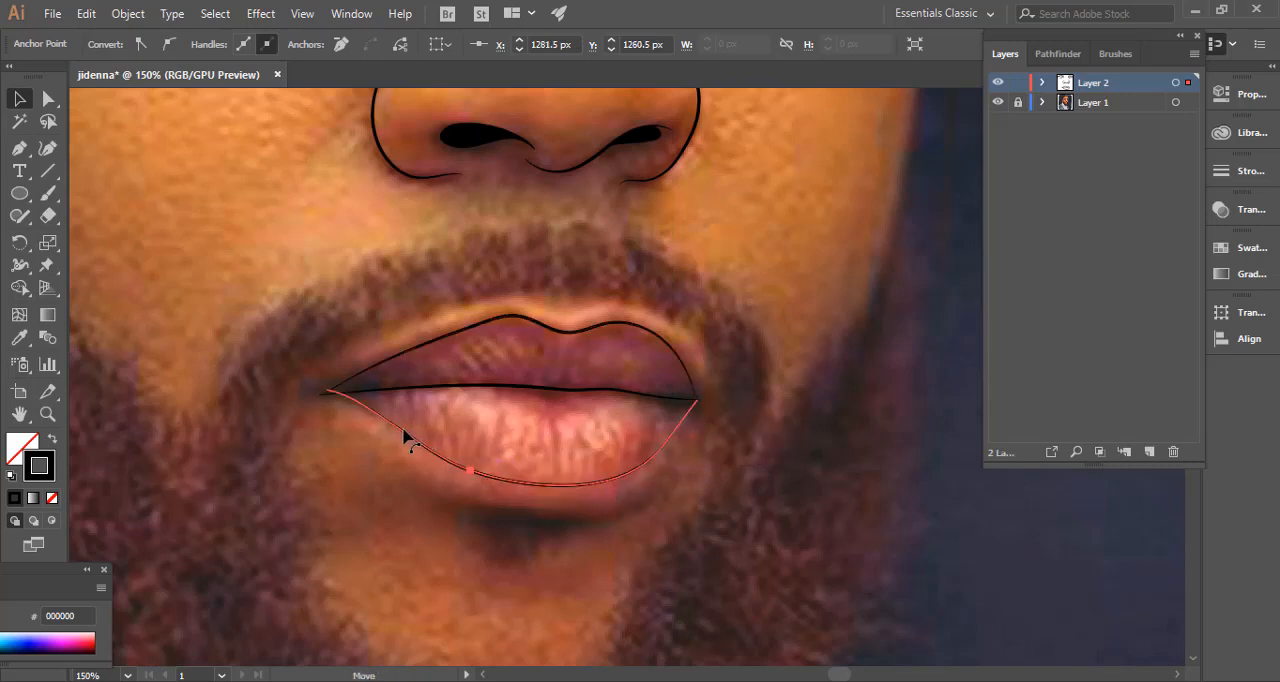
pyautogui.moveTo(397, 430); pyautogui.dragTo(390, 429)
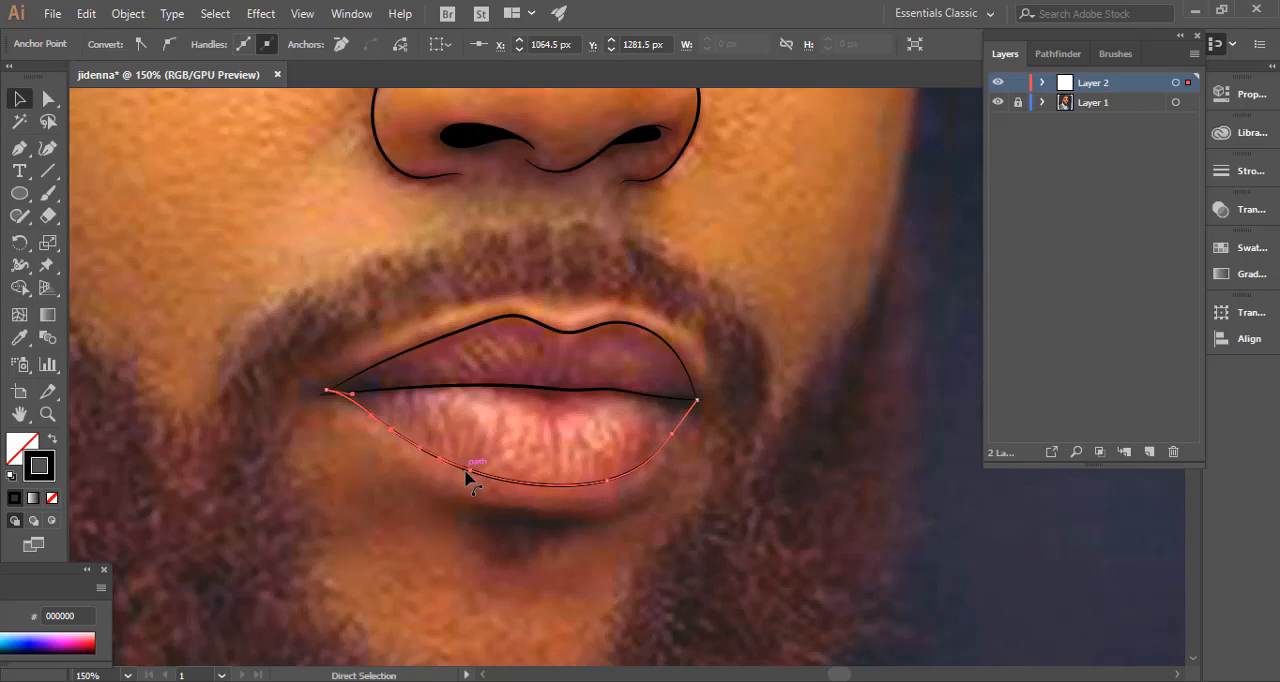
pyautogui.moveTo(466, 472); pyautogui.dragTo(474, 487)
pyautogui.moveTo(605, 485); pyautogui.dragTo(645, 472)
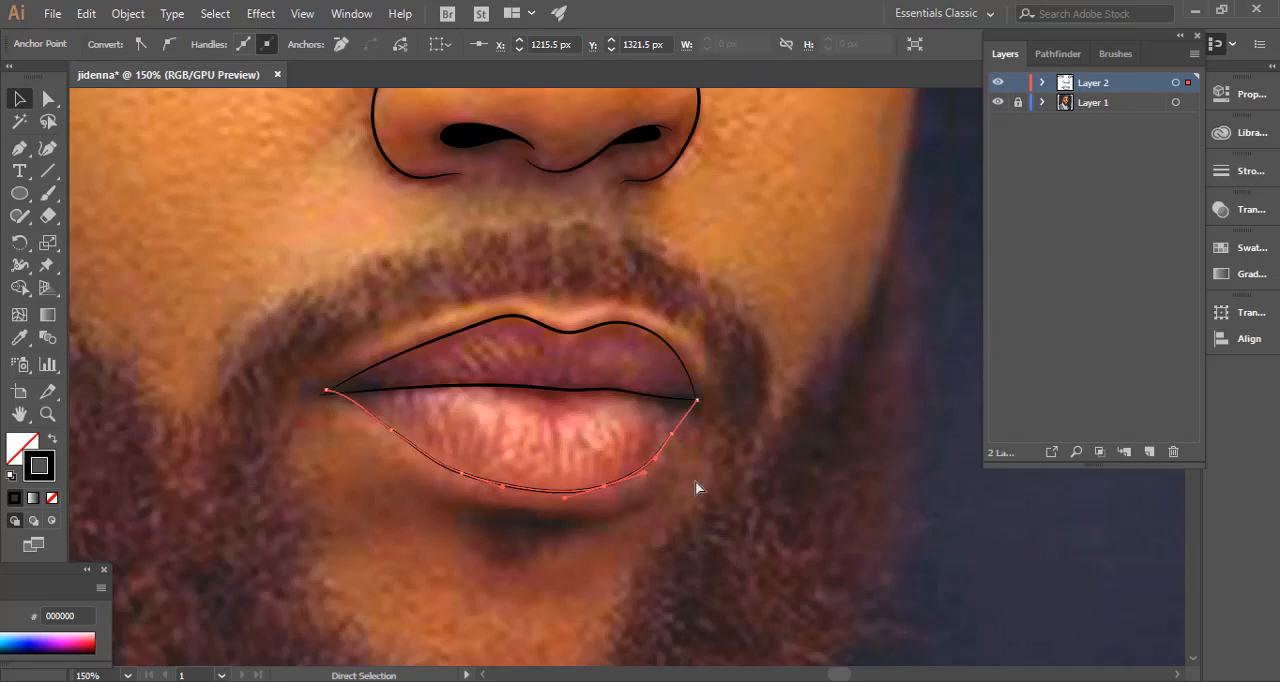
pyautogui.click(747, 474)
# Inspect the finished lip outlines at different magnifications with the Layer 1 photo hidden, and show the photo again.
pyautogui.hotkey('ctrl', '0')
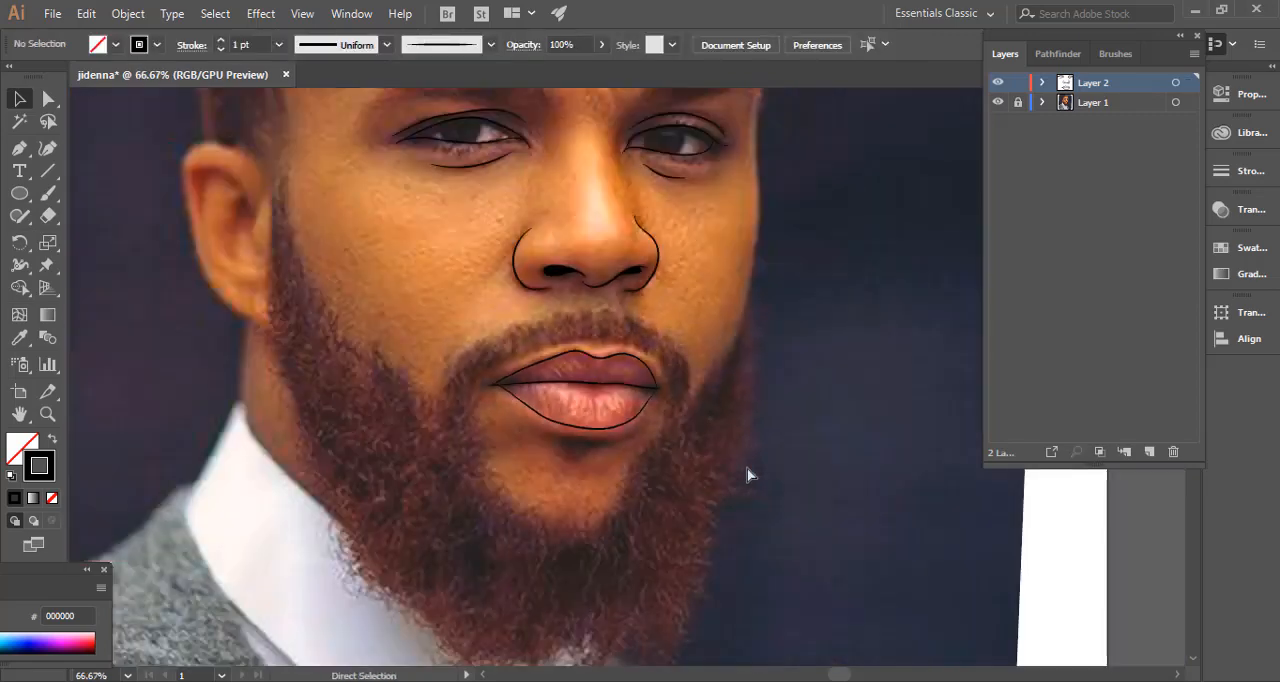
pyautogui.hotkey('ctrl', '+')
pyautogui.hotkey('ctrl', '+')
pyautogui.hotkey('ctrl', '+')
pyautogui.hotkey('ctrl', '+')
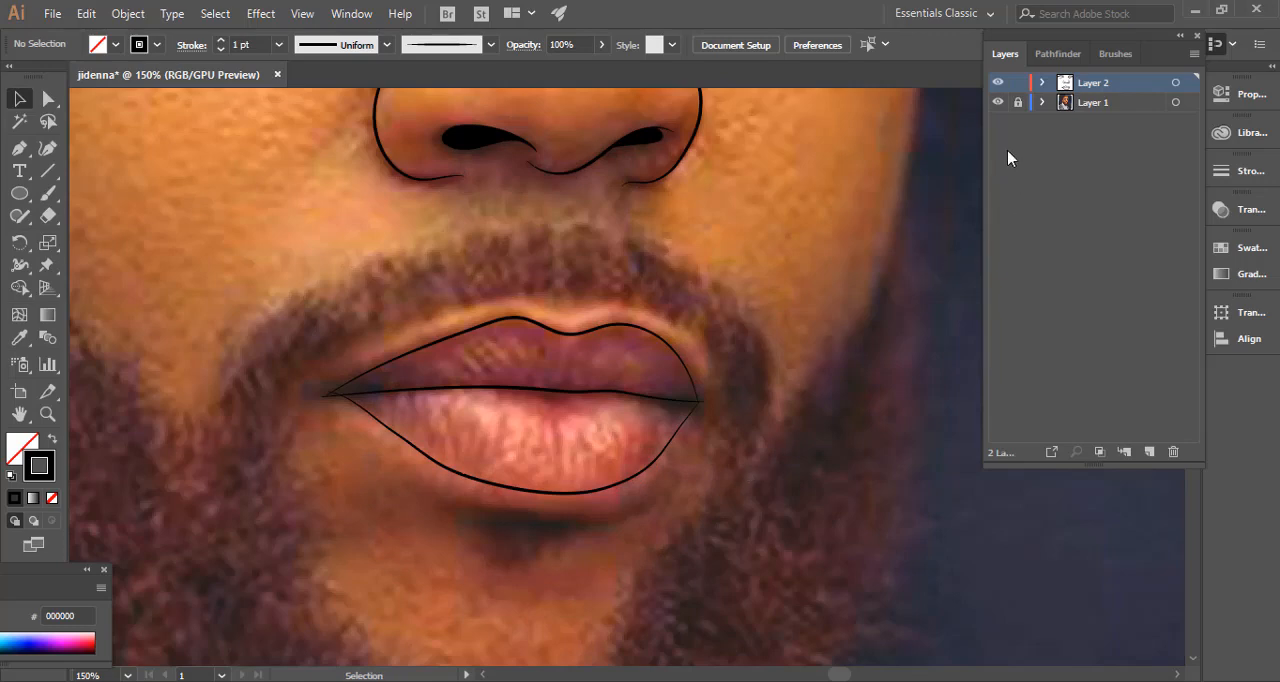
pyautogui.click(997, 104)
pyautogui.hotkey('ctrl', '-')
pyautogui.hotkey('ctrl', '-')
pyautogui.hotkey('ctrl', '-')
pyautogui.hotkey('ctrl', '-')
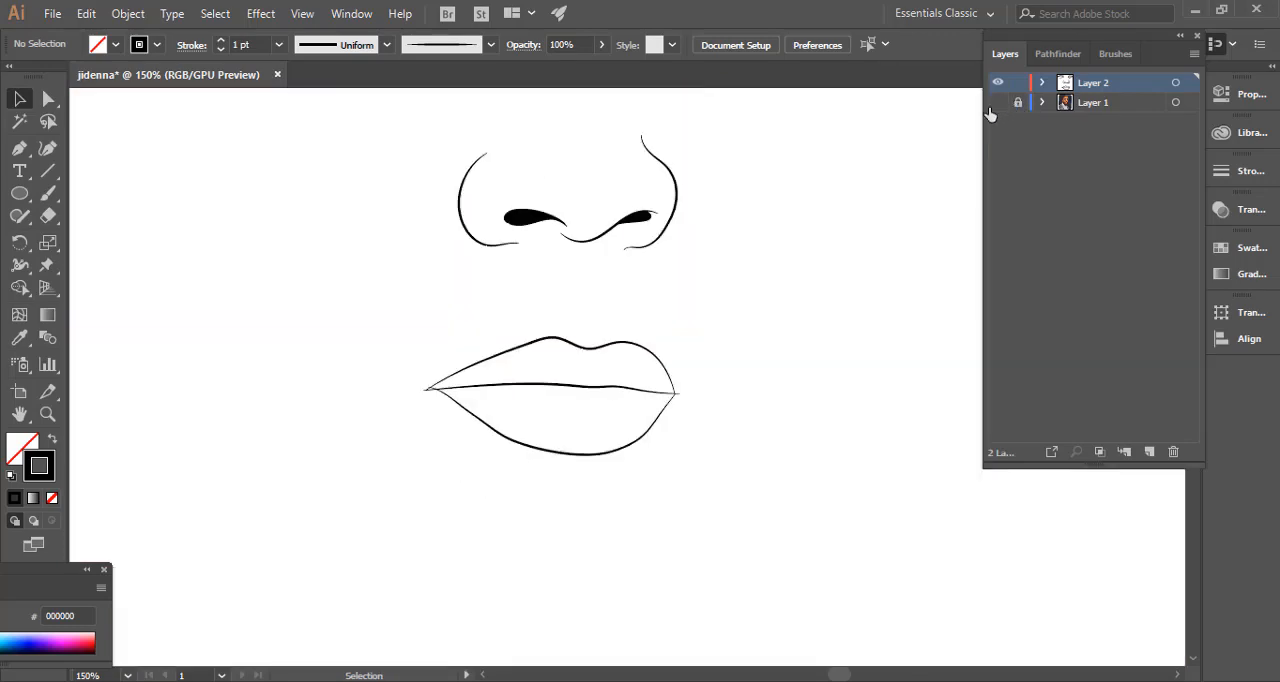
pyautogui.hotkey('ctrl', '+')
pyautogui.hotkey('ctrl', '+')
pyautogui.hotkey('ctrl', '+')
pyautogui.hotkey('ctrl', '+')
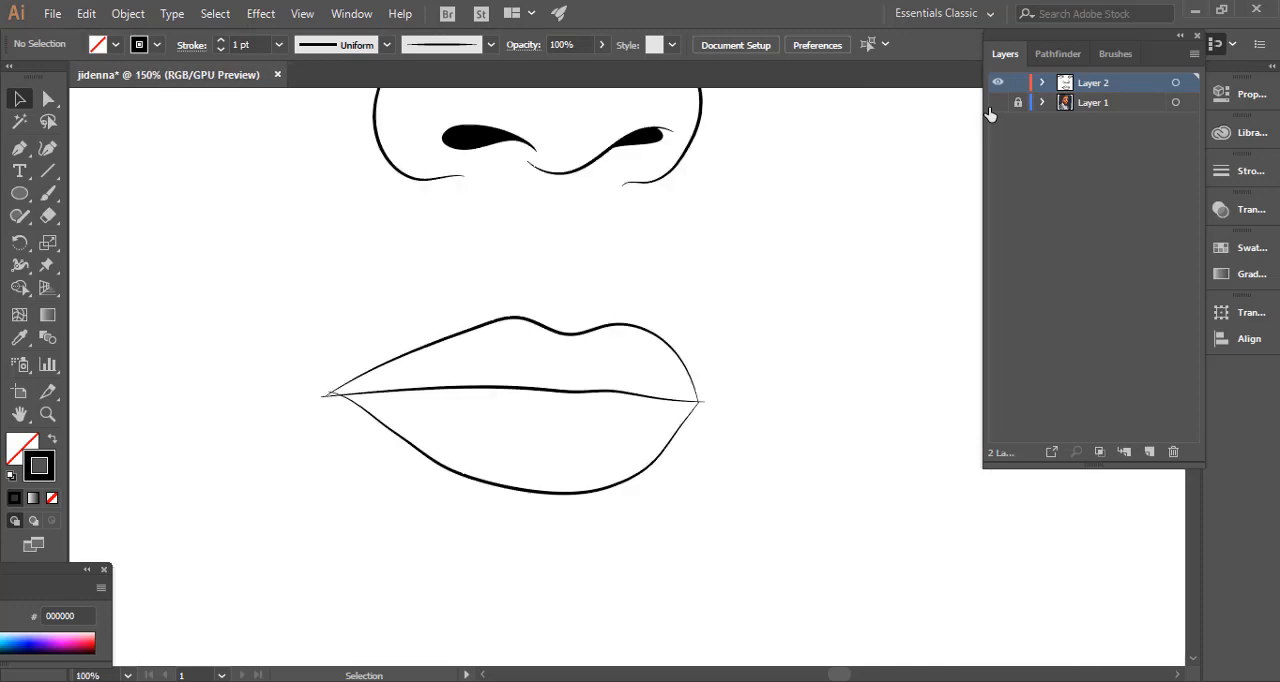
pyautogui.click(997, 103)
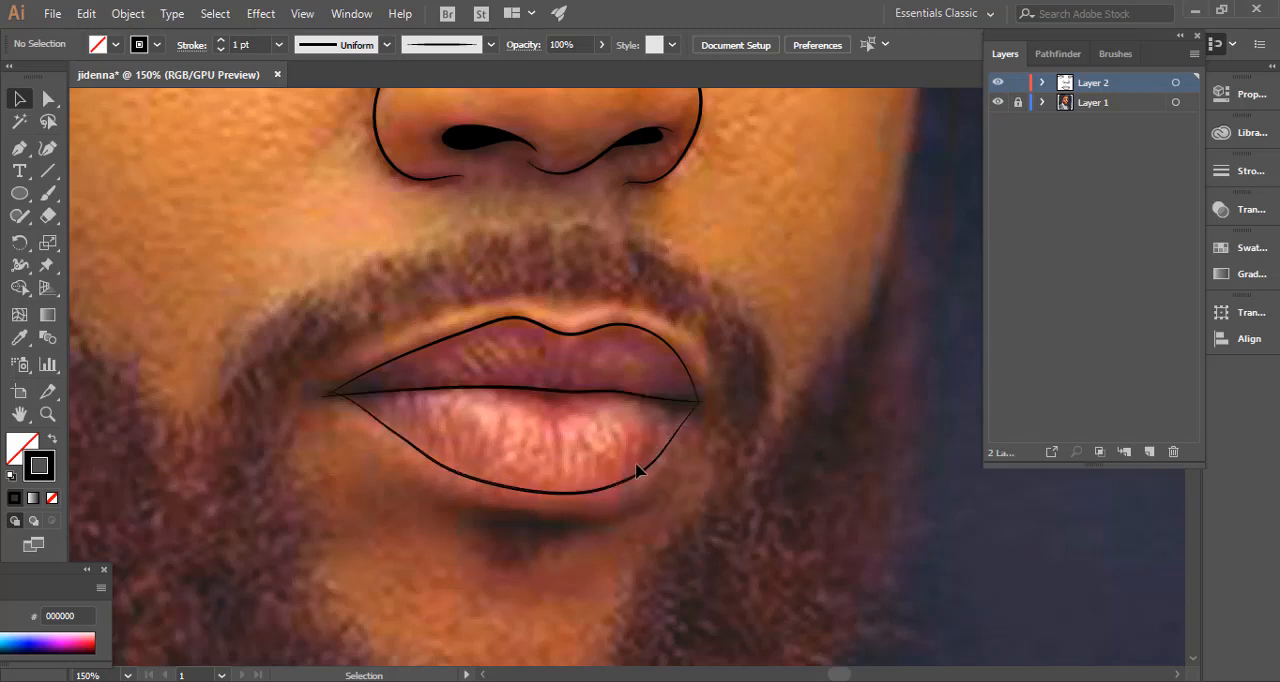
# Reshape the lower lip's outline by moving its right end anchor inward and adjusting its side and bottom anchors, and deselect it.
pyautogui.press('a')
pyautogui.click(700, 402)
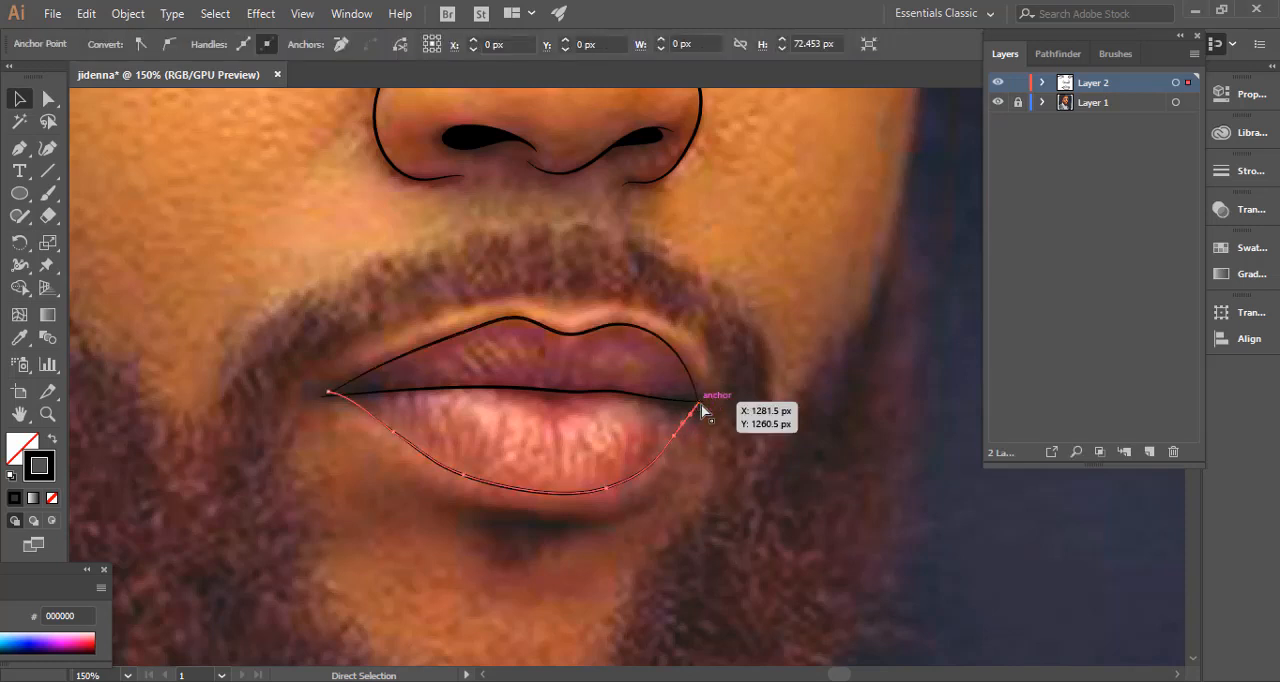
pyautogui.moveTo(702, 410); pyautogui.dragTo(667, 452)
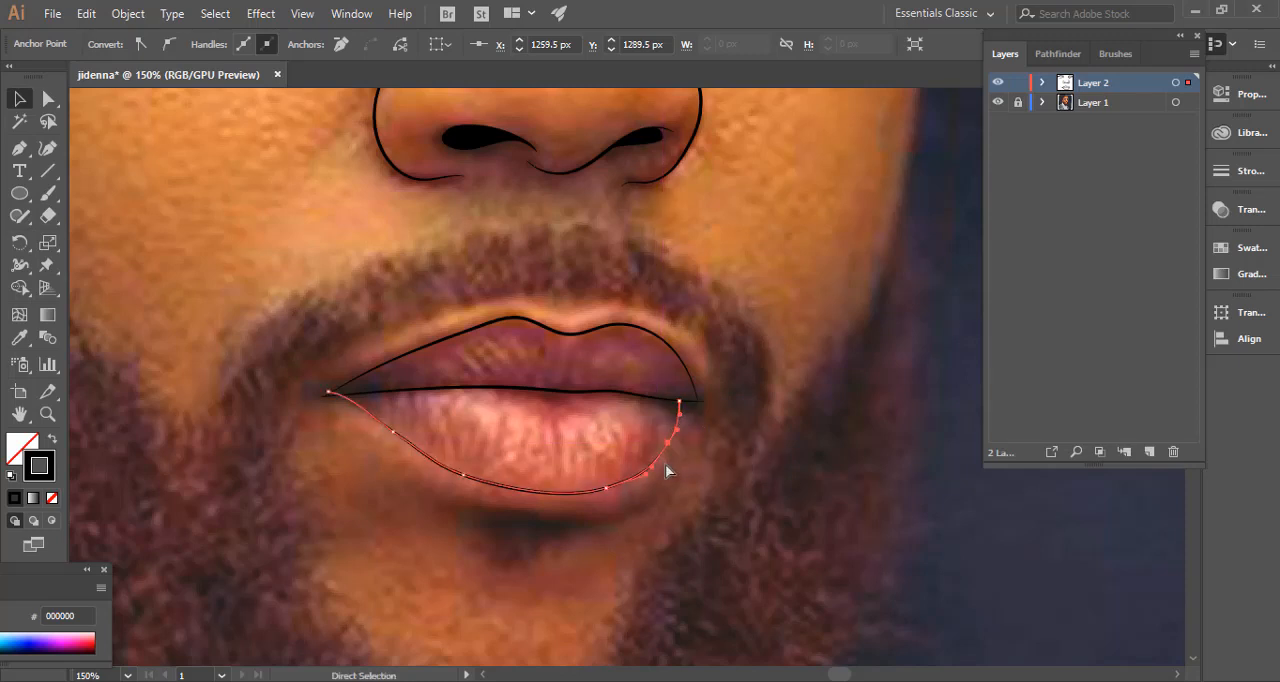
pyautogui.moveTo(607, 490); pyautogui.dragTo(601, 492)
pyautogui.moveTo(460, 475)
pyautogui.mouseDown()
pyautogui.moveTo(471, 486)
pyautogui.moveTo(463, 474)
pyautogui.mouseUp()
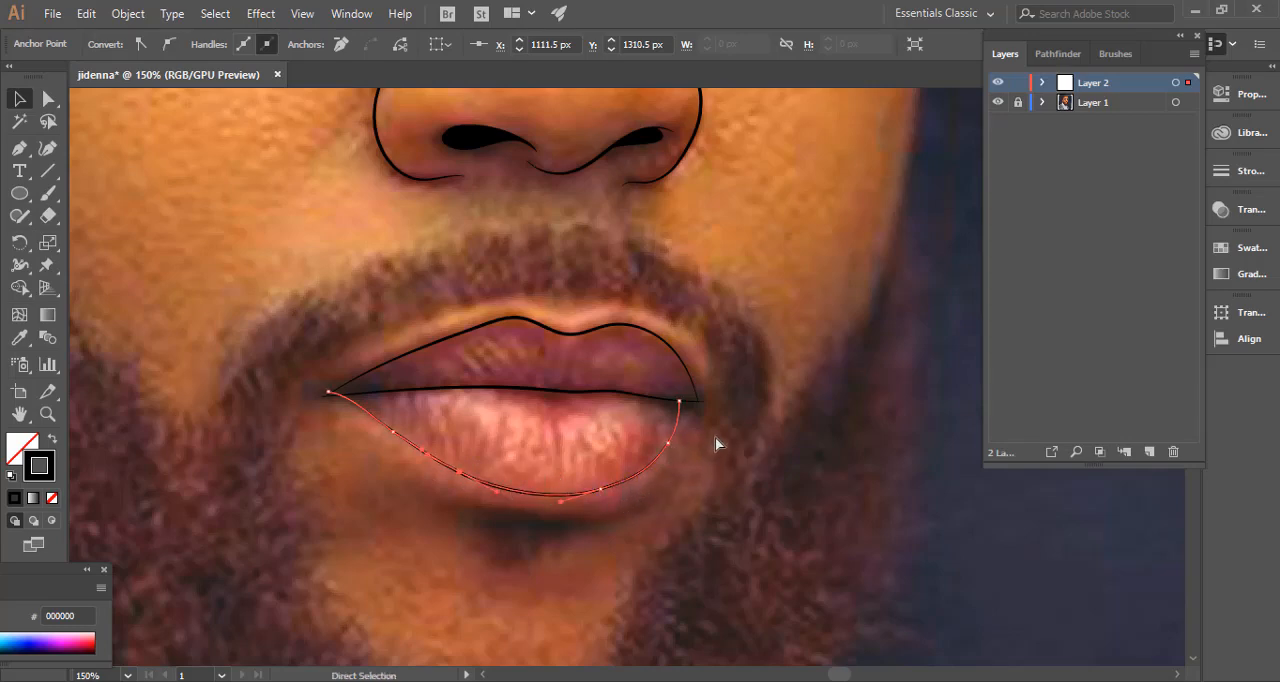
pyautogui.click(750, 425)
pyautogui.hotkey('ctrl', '-')
pyautogui.hotkey('ctrl', '-')
pyautogui.hotkey('ctrl', '-')
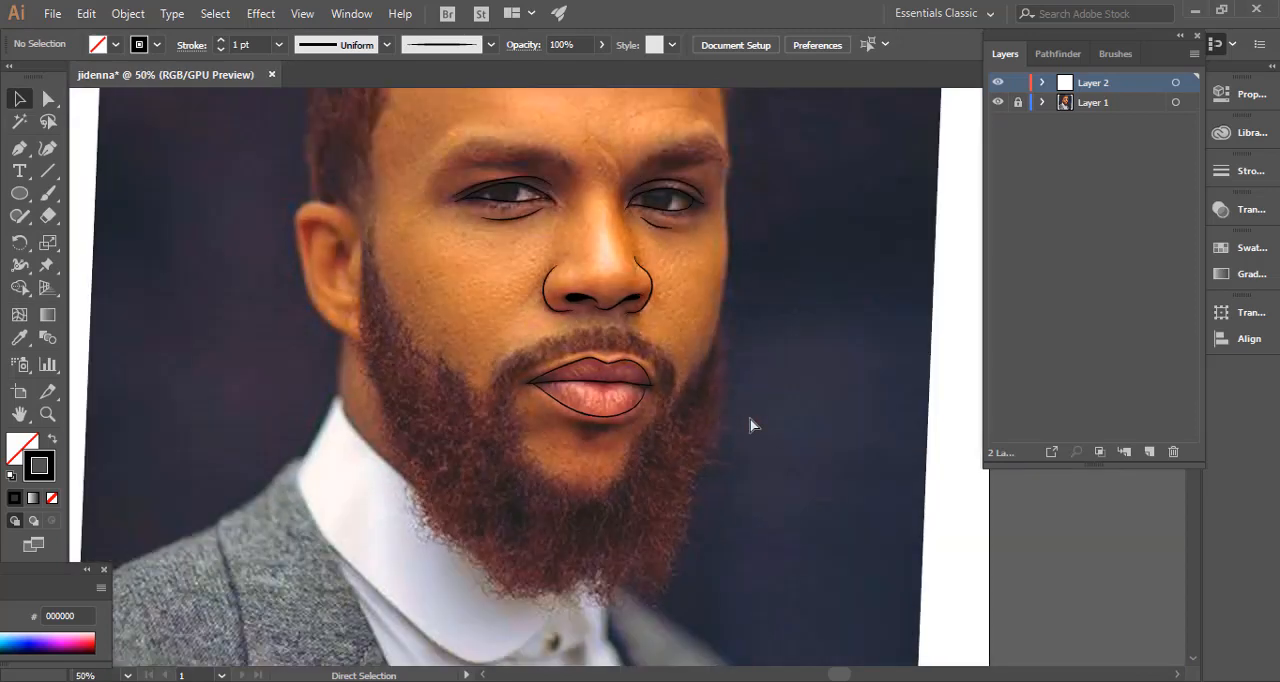
pyautogui.hotkey('ctrl', '-')
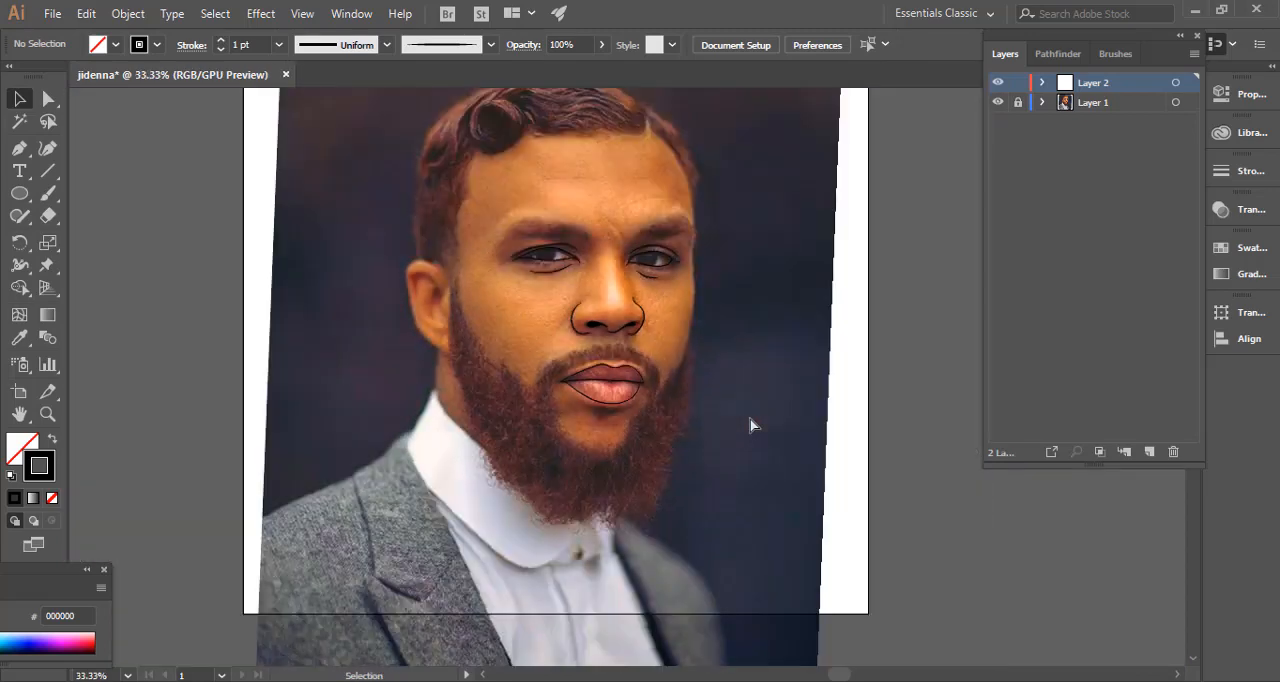
# Move the right end anchors of the upper lip outline and the mouth line inward toward the lower lip's right end, and deselect them.
pyautogui.hotkey('ctrl', '+')
pyautogui.hotkey('ctrl', '+')
pyautogui.hotkey('ctrl', '+')
pyautogui.hotkey('ctrl', '+')
pyautogui.hotkey('ctrl', '+')
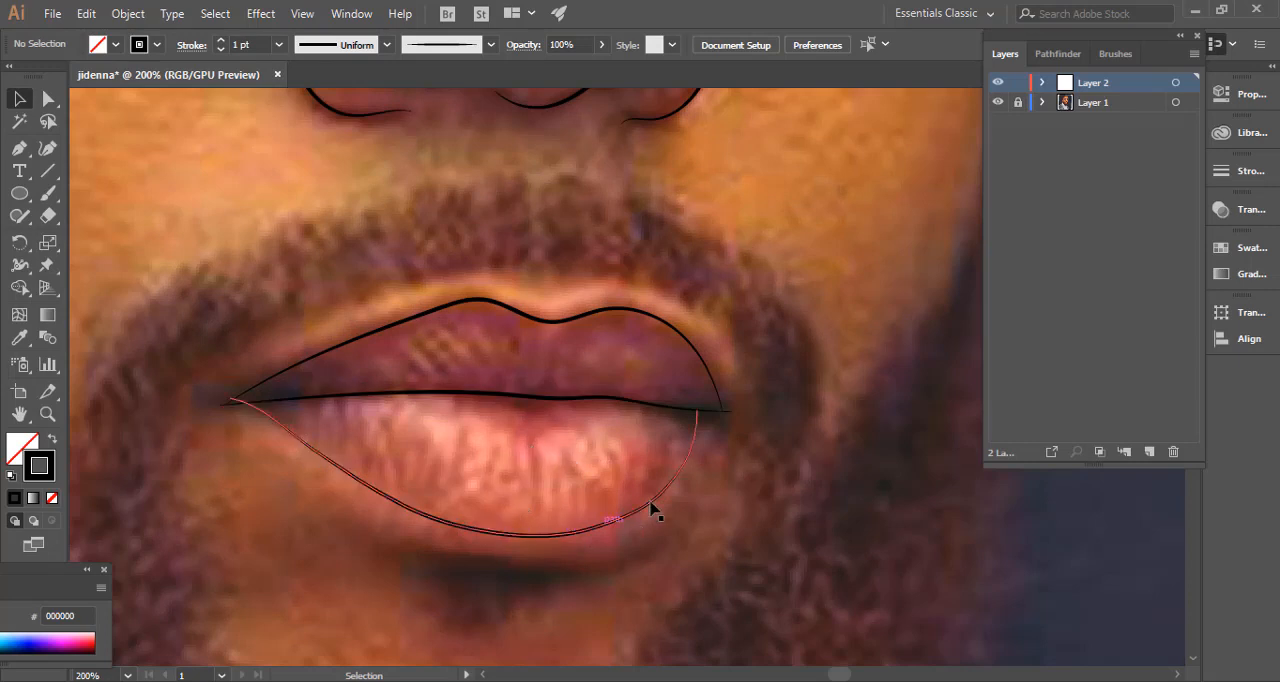
pyautogui.press('a')
pyautogui.click(731, 411)
pyautogui.moveTo(731, 411)
pyautogui.mouseDown()
pyautogui.moveTo(710, 409)
pyautogui.moveTo(711, 385)
pyautogui.moveTo(705, 408)
pyautogui.moveTo(717, 392)
pyautogui.mouseUp()
pyautogui.click(711, 410)
pyautogui.click(710, 411)
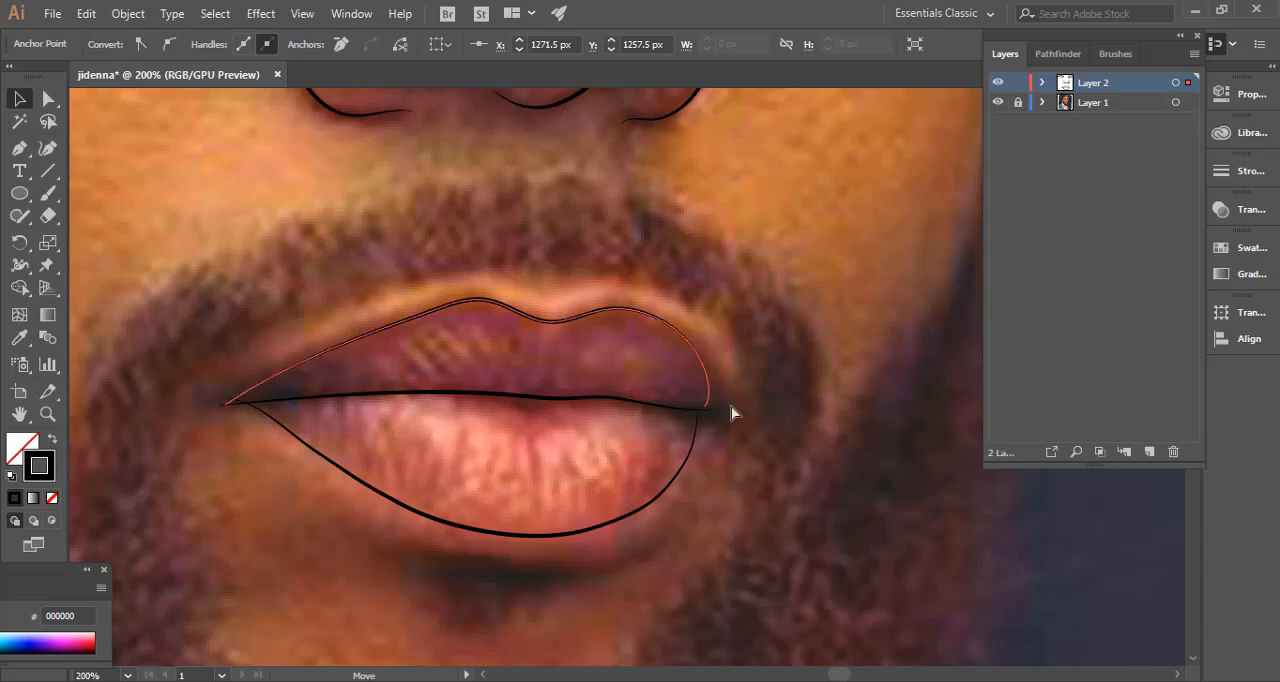
pyautogui.click(705, 411)
pyautogui.click(803, 420)
# Inspect the whole face line art with the Layer 1 photo hidden, and show the photo again.
pyautogui.hotkey('ctrl', '-')
pyautogui.hotkey('ctrl', '-')
pyautogui.hotkey('ctrl', '-')
pyautogui.hotkey('ctrl', '-')
pyautogui.hotkey('ctrl', '-')
pyautogui.hotkey('ctrl', '-')
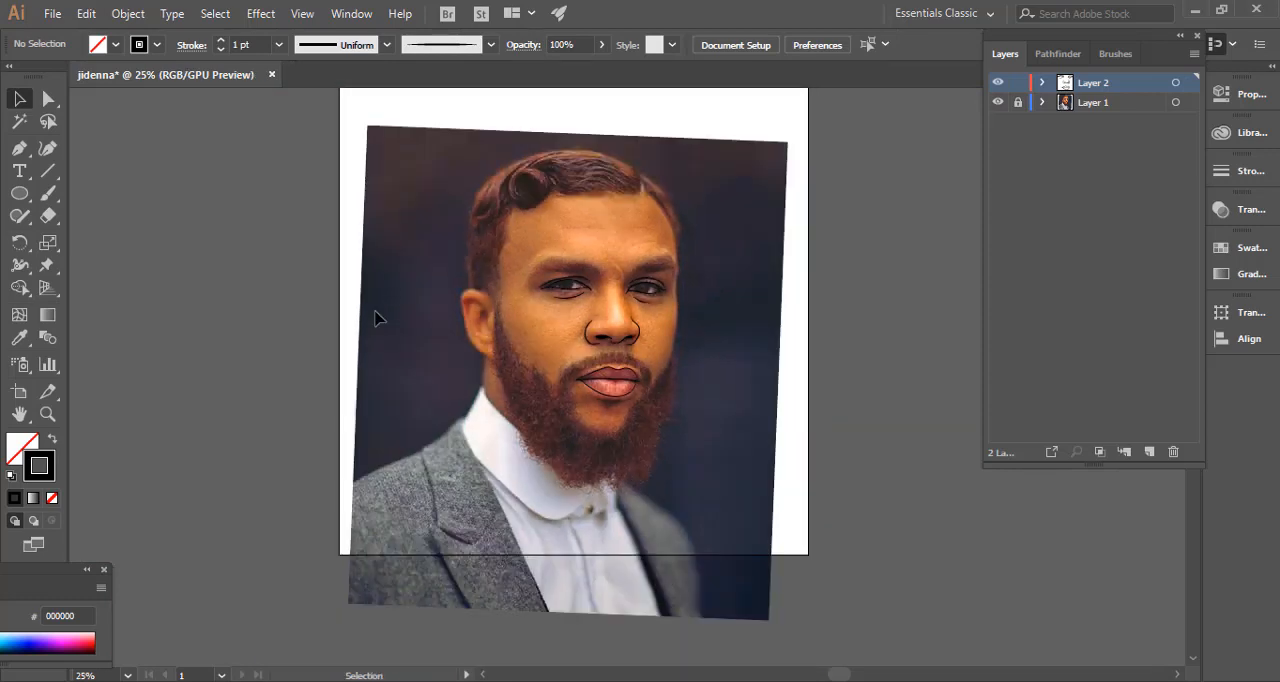
pyautogui.moveTo(380, 318); pyautogui.dragTo(372, 376)
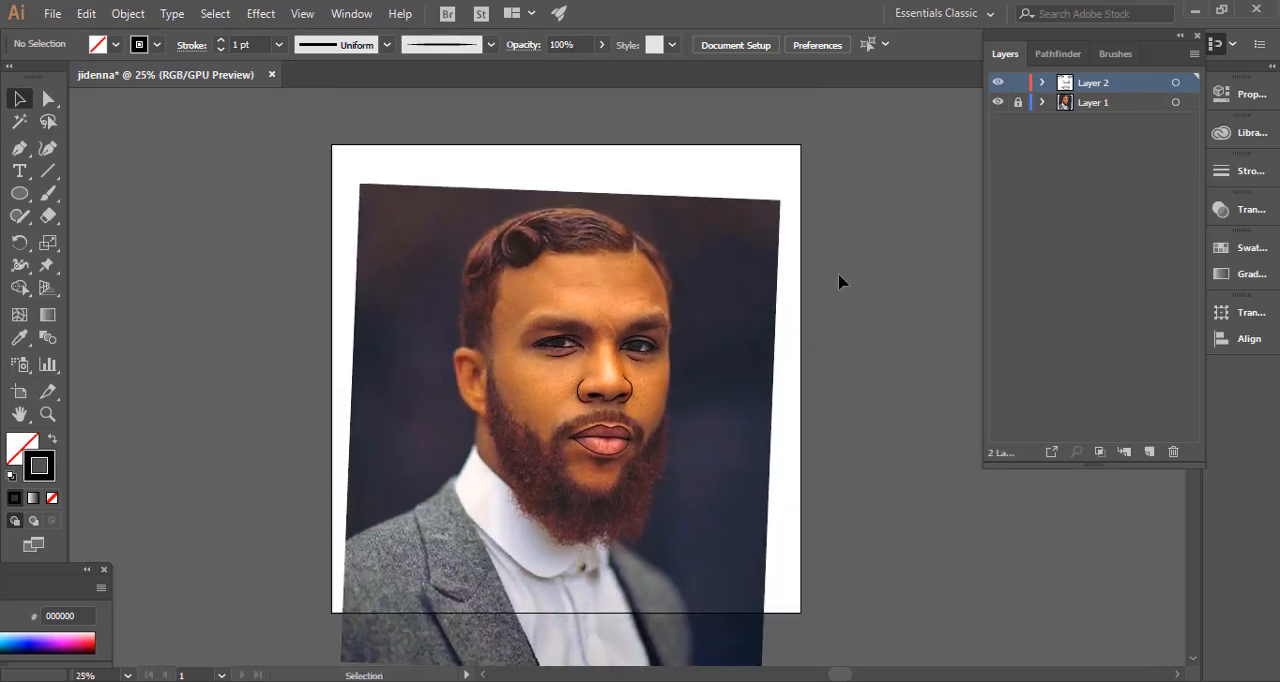
pyautogui.click(999, 103)
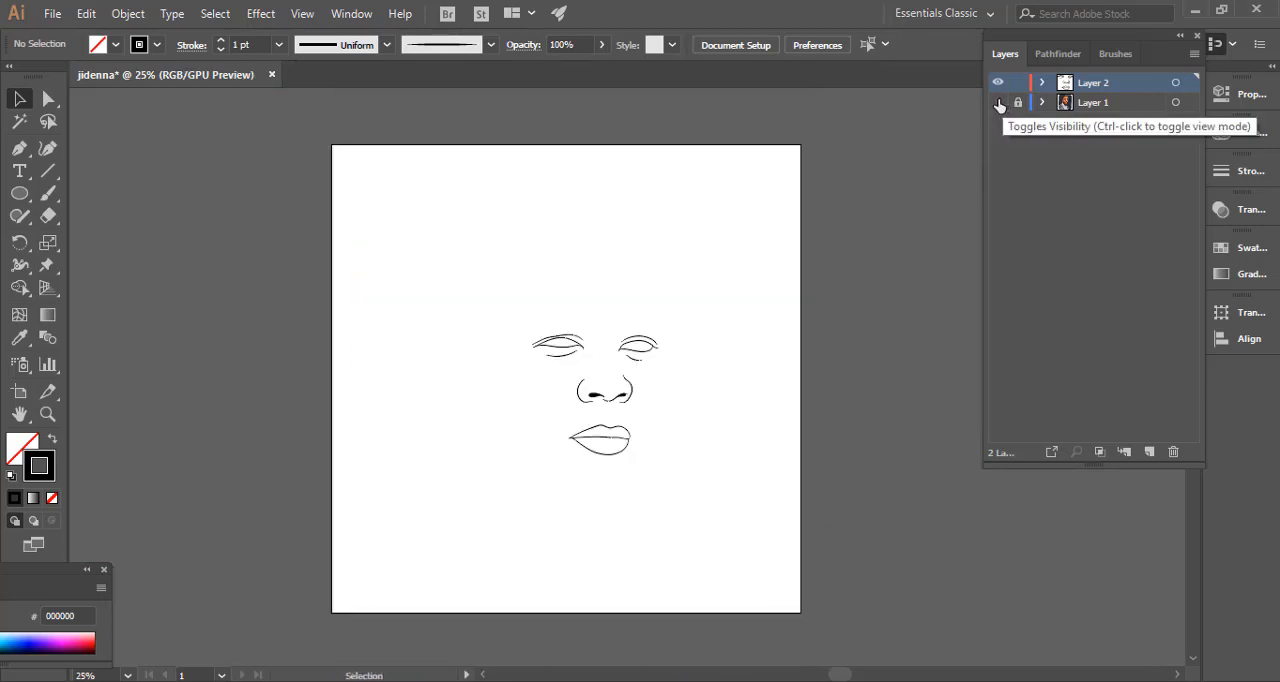
pyautogui.click(999, 104)
pyautogui.click(999, 104)
pyautogui.click(999, 103)
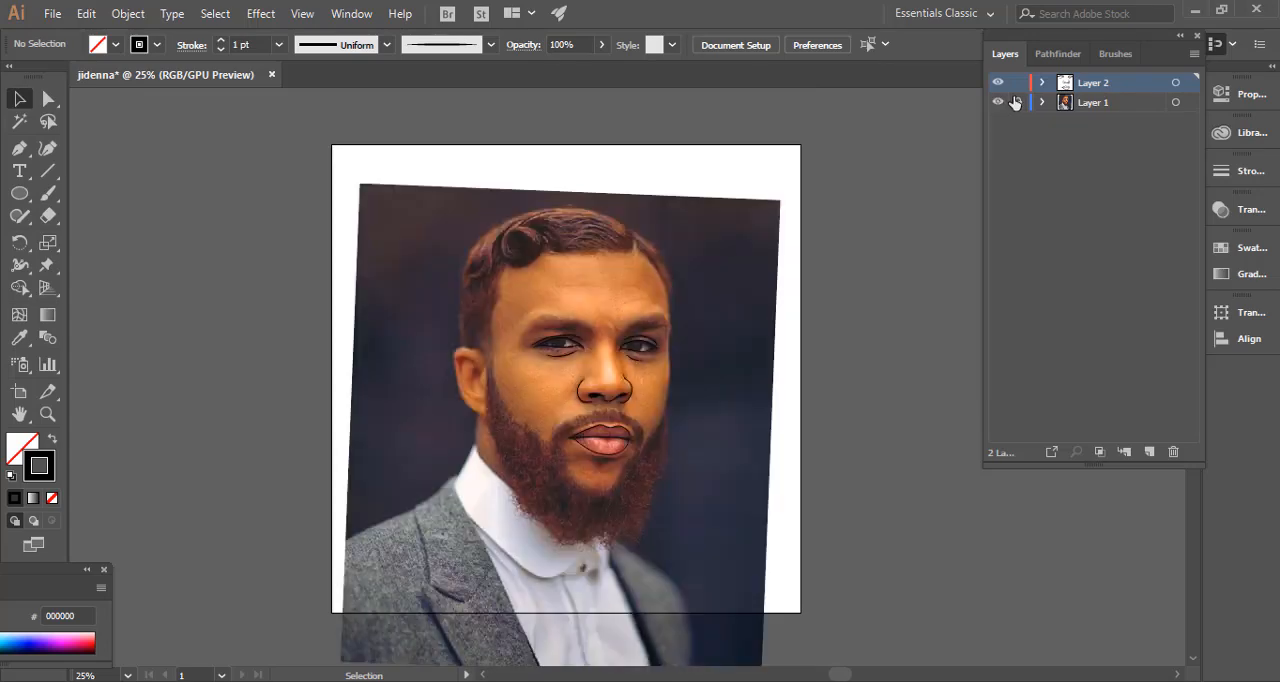
# Paint the ear's outer outline in two 1 pt brush strokes, from the top edge down the back and around the lobe, and deselect it.
pyautogui.hotkey('ctrl', '1')
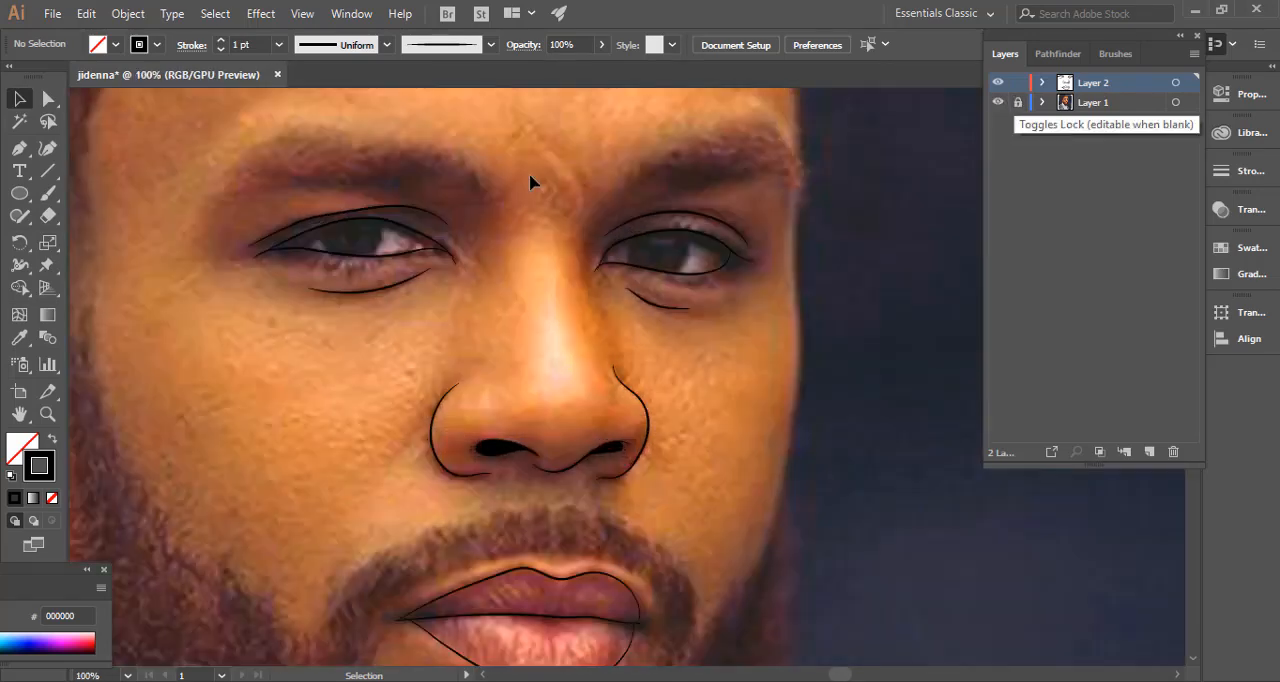
pyautogui.moveTo(560, 257); pyautogui.dragTo(602, 368)
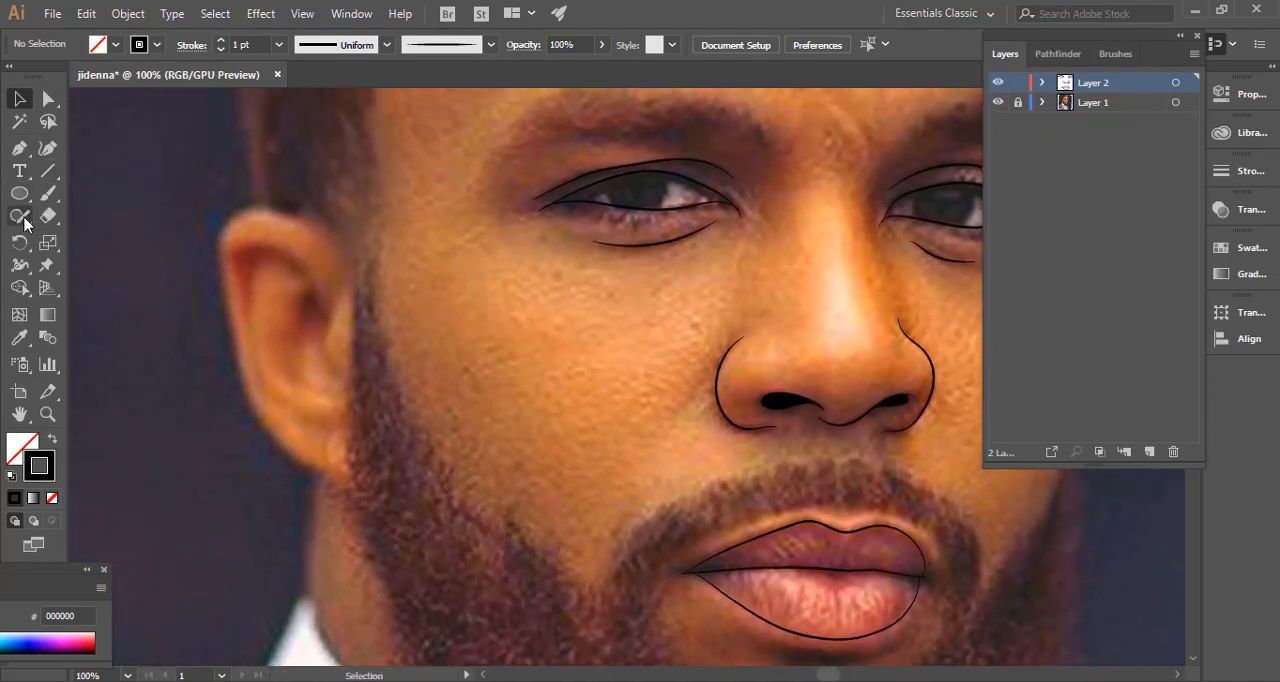
pyautogui.click(52, 195)
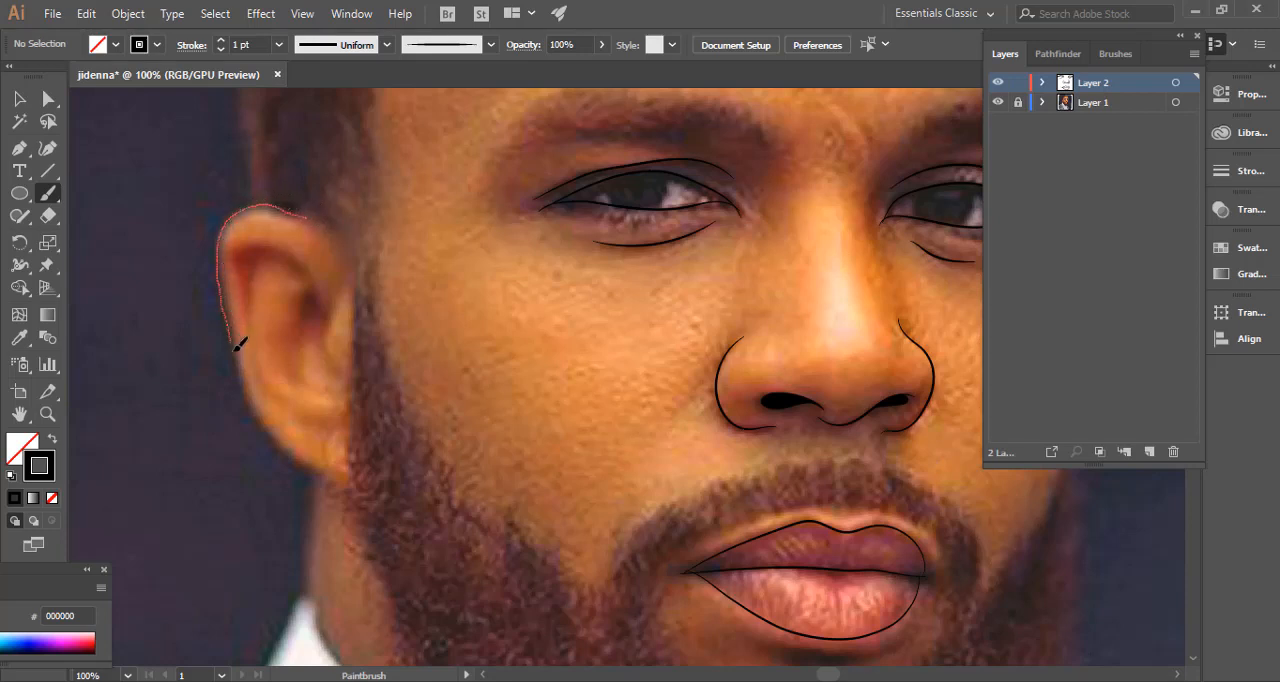
pyautogui.moveTo(258, 412); pyautogui.dragTo(255, 415)
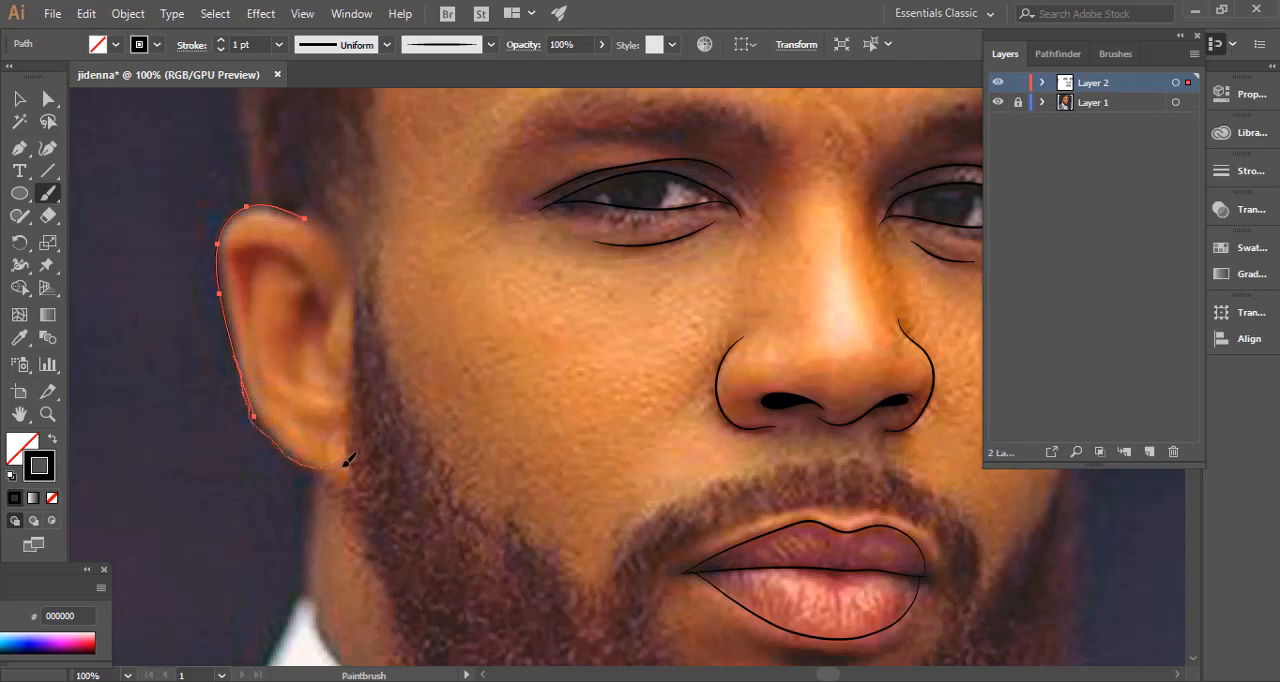
pyautogui.moveTo(348, 459); pyautogui.dragTo(345, 462)
pyautogui.keyDown('ctrl'); pyautogui.click(218, 468); pyautogui.keyUp('ctrl')
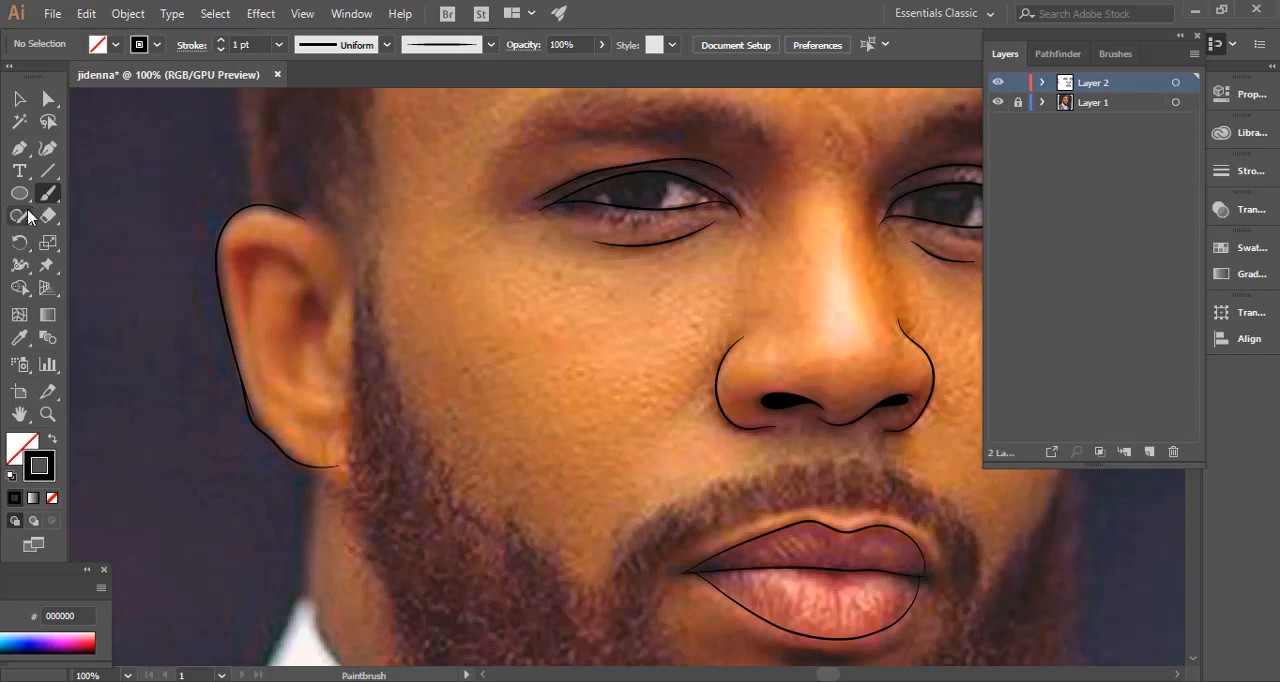
# Adjust the ear outline's anchor where its two strokes meet and move the lobe stroke's end anchor to the beard edge, and deselect them.
pyautogui.moveTo(167, 400)
pyautogui.mouseDown()
pyautogui.moveTo(180, 406)
pyautogui.moveTo(188, 388)
pyautogui.mouseUp()
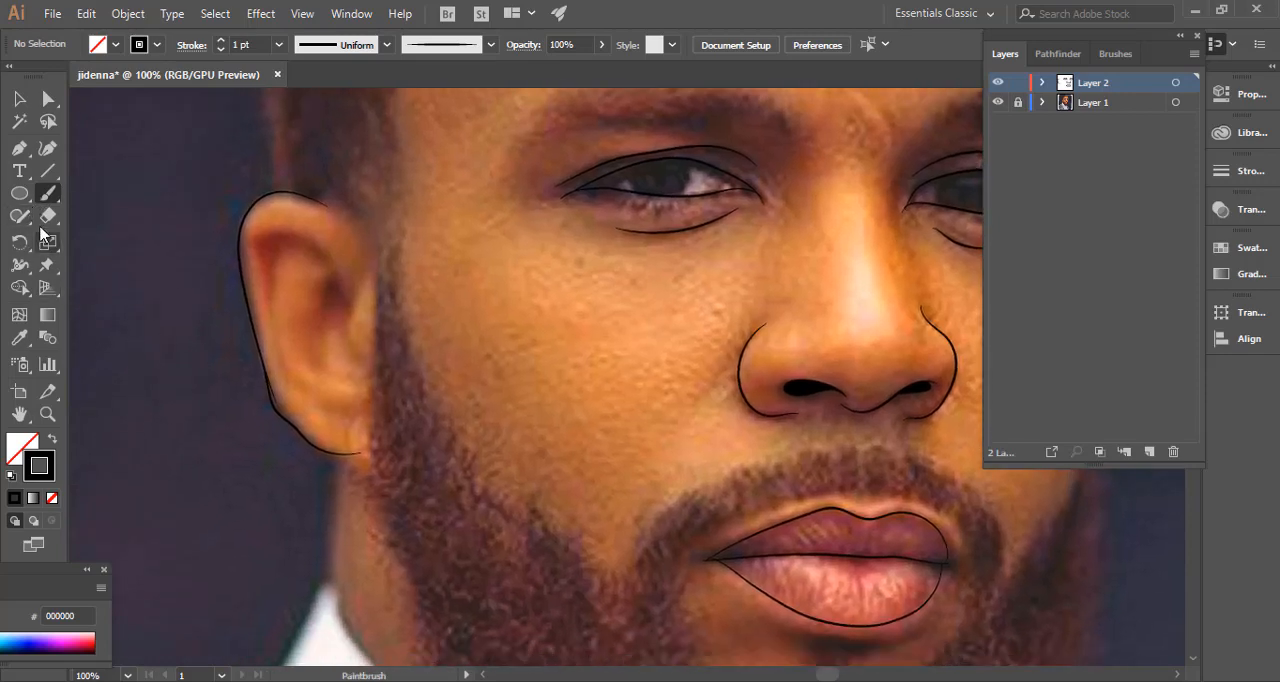
pyautogui.click(19, 98)
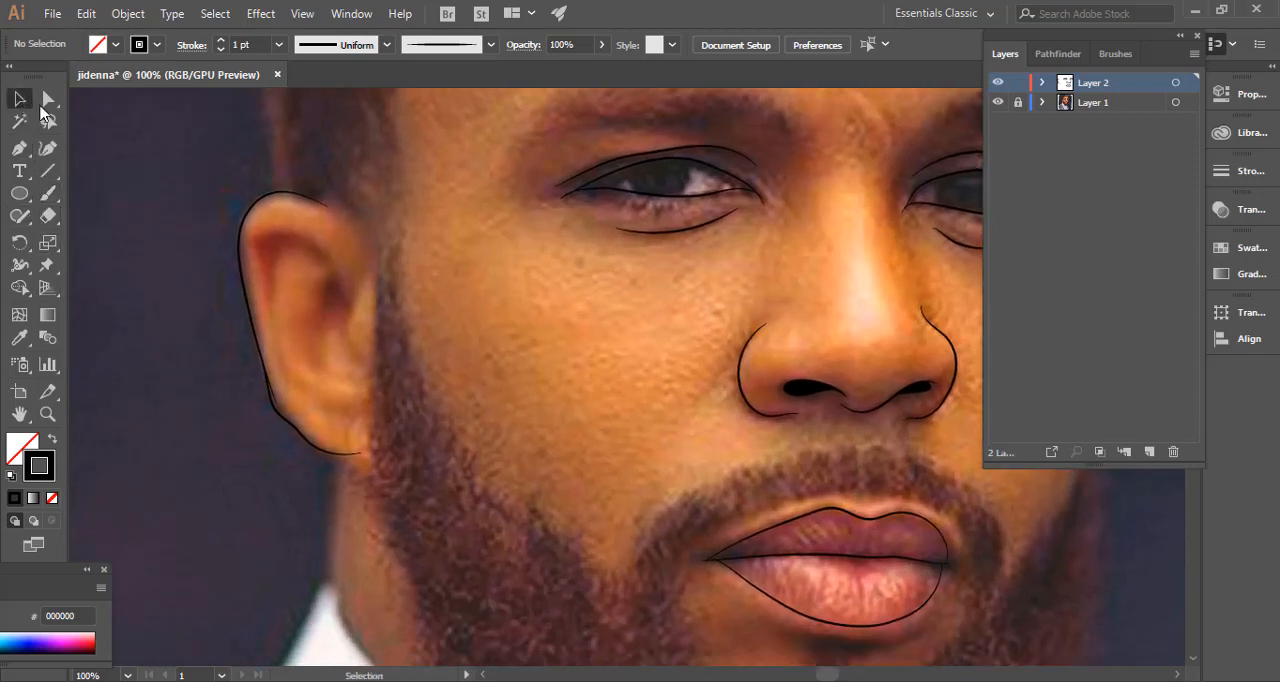
pyautogui.click(278, 408)
pyautogui.click(278, 408)
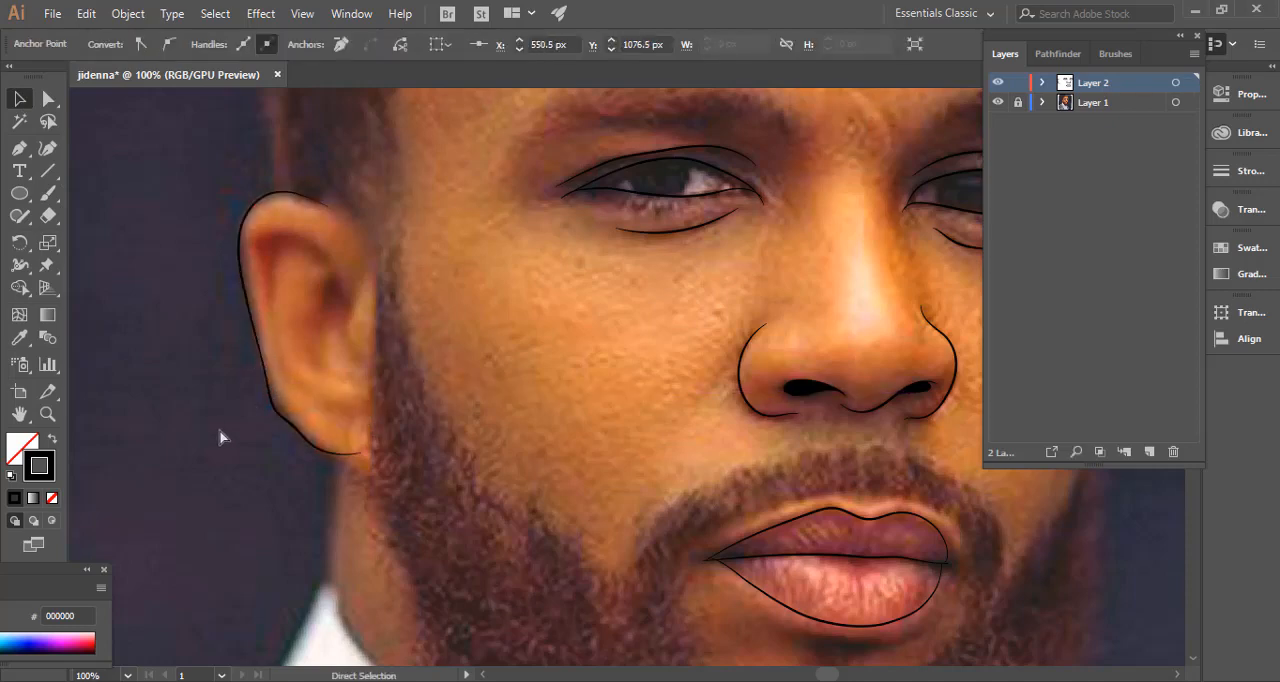
pyautogui.click(280, 489)
pyautogui.moveTo(280, 489); pyautogui.dragTo(240, 449)
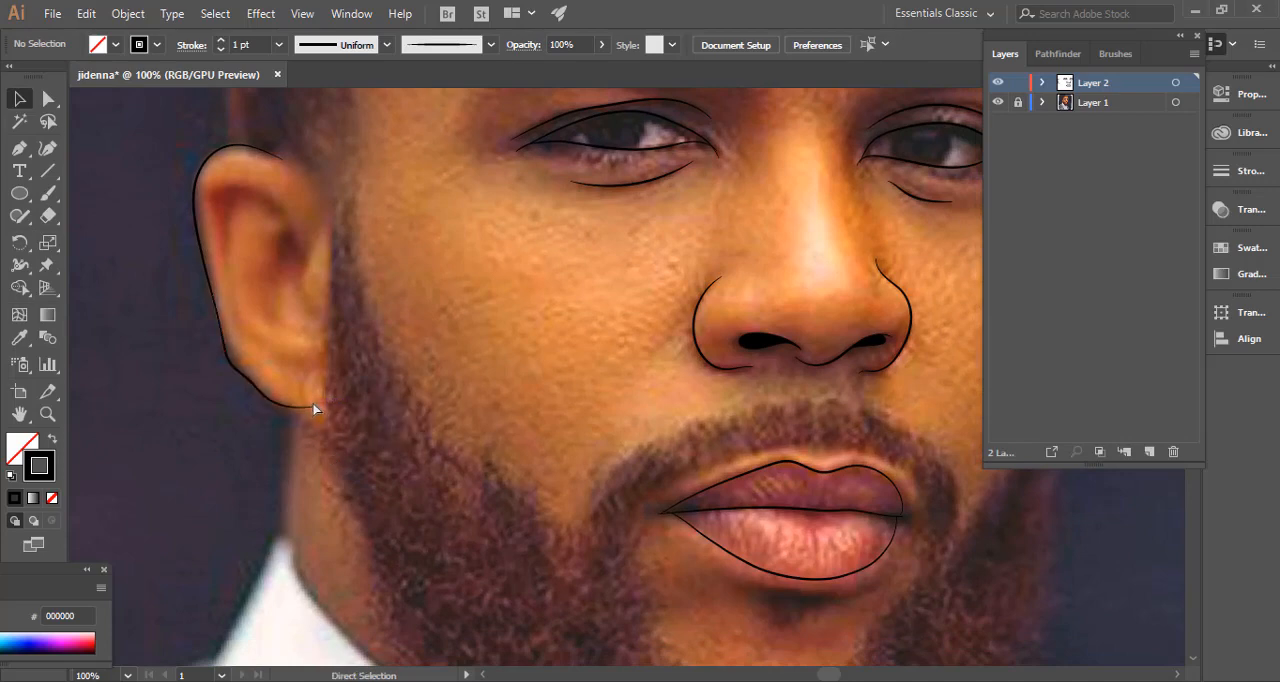
pyautogui.click(318, 412)
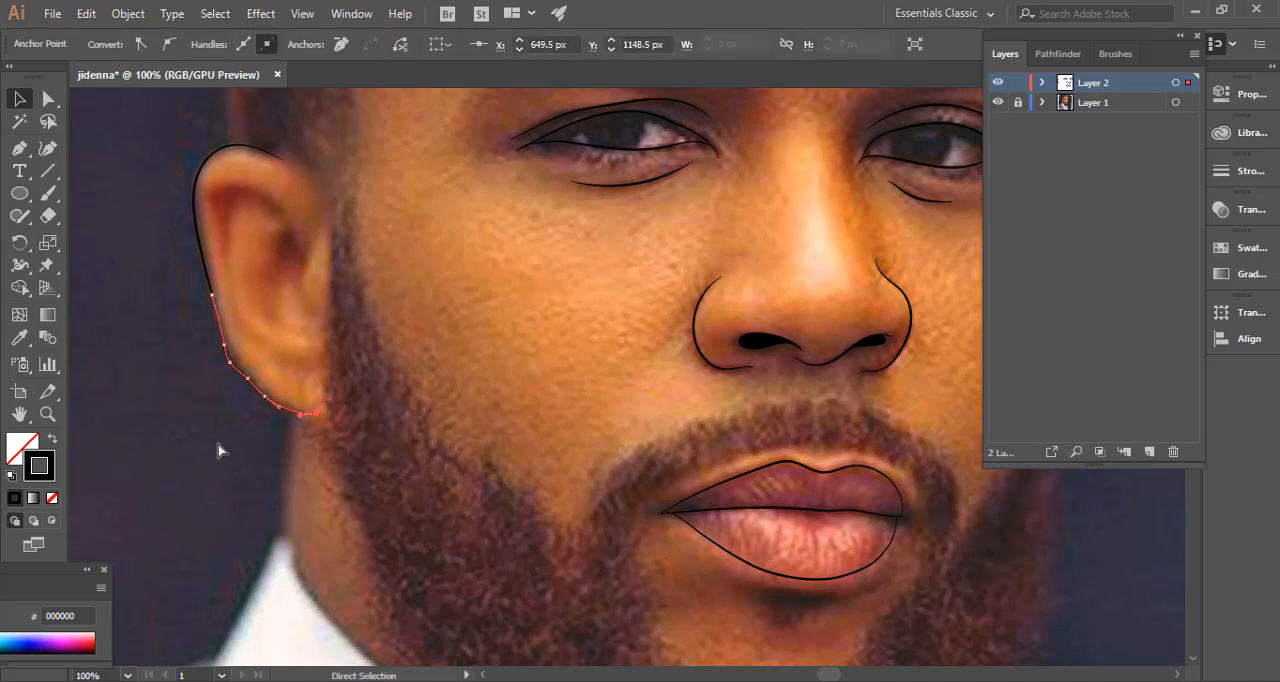
pyautogui.click(257, 417)
# Select both strokes of the ear's outer outline, set their stroke weight to 2 pt and deselect them.
pyautogui.hotkey('ctrl', '-')
pyautogui.hotkey('ctrl', '-')
pyautogui.hotkey('ctrl', '-')
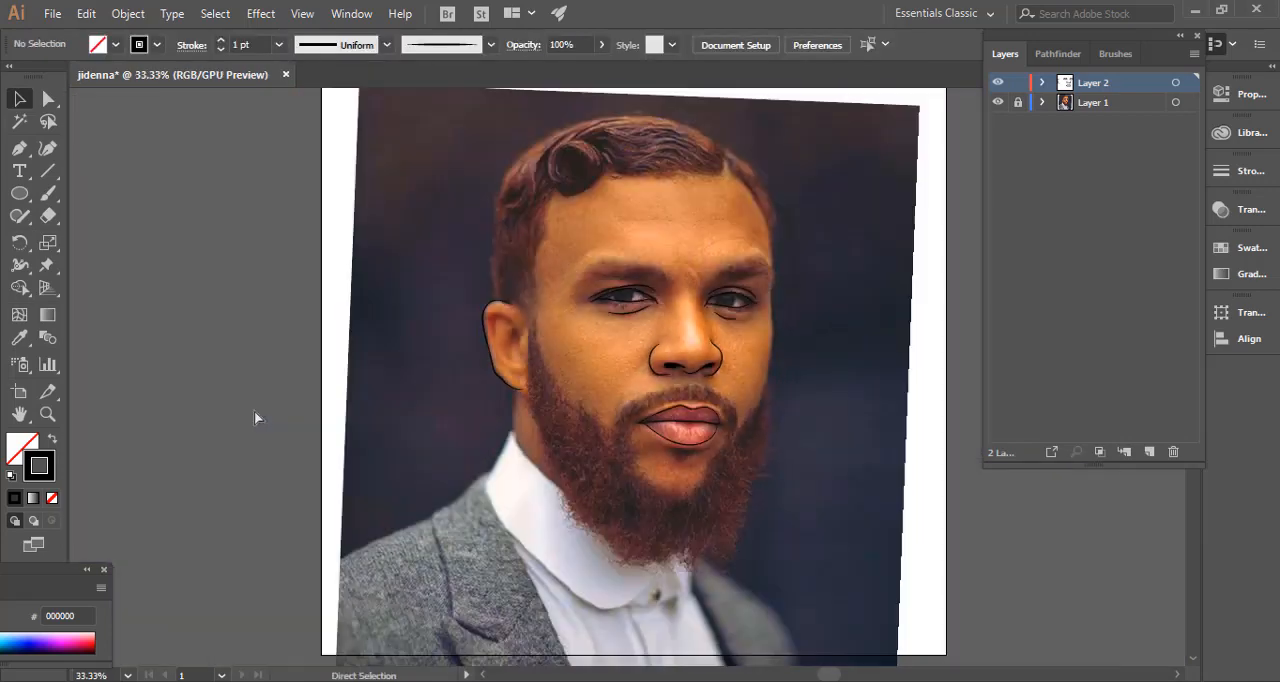
pyautogui.hotkey('ctrl', '=')
pyautogui.hotkey('ctrl', '=')
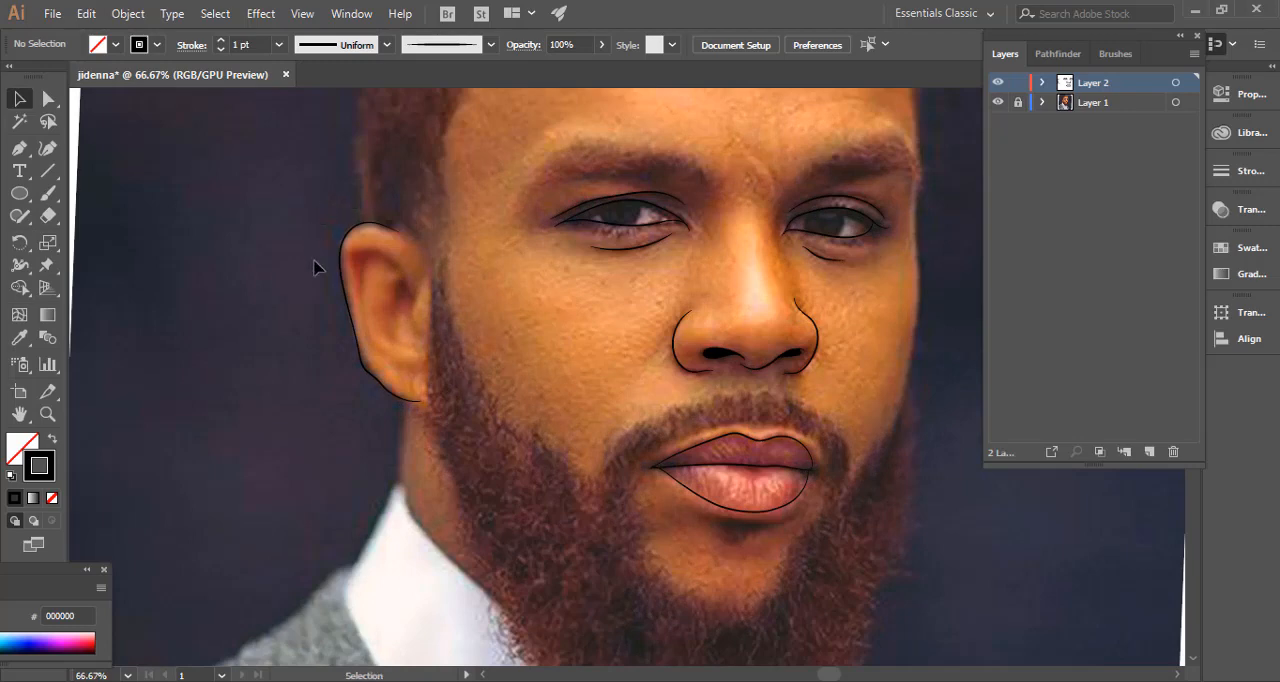
pyautogui.moveTo(408, 418); pyautogui.dragTo(398, 418)
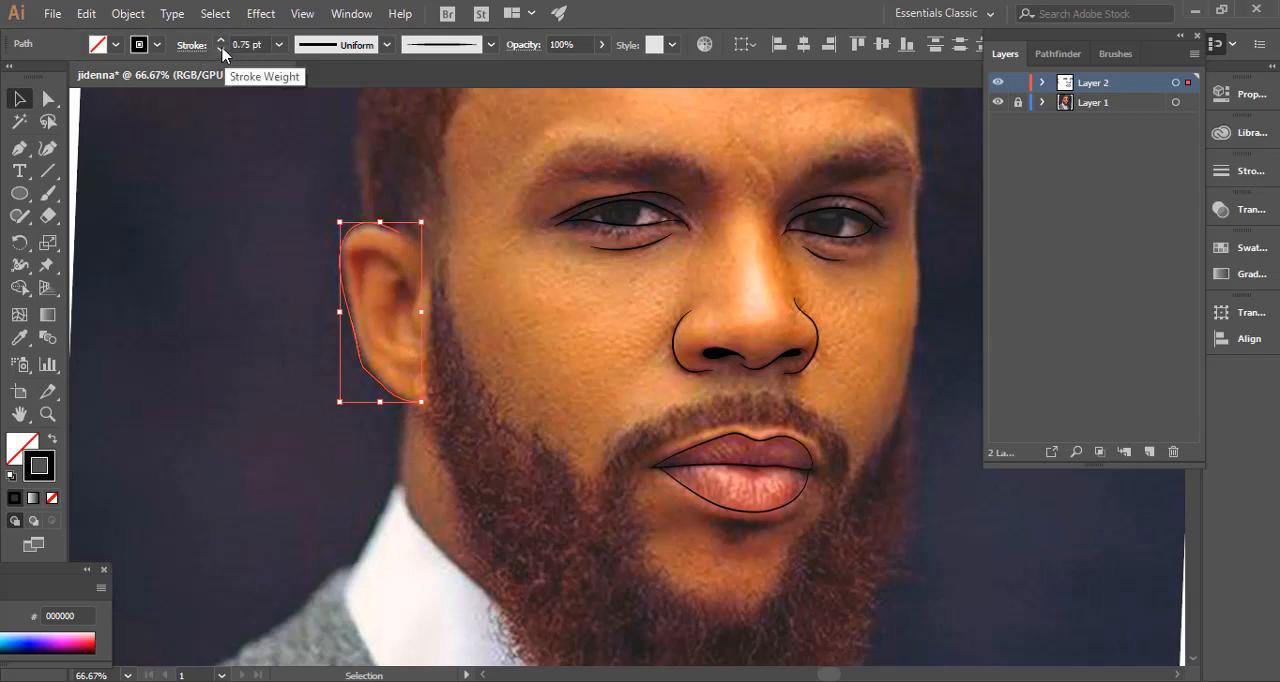
pyautogui.click(220, 49)
pyautogui.click(150, 283)
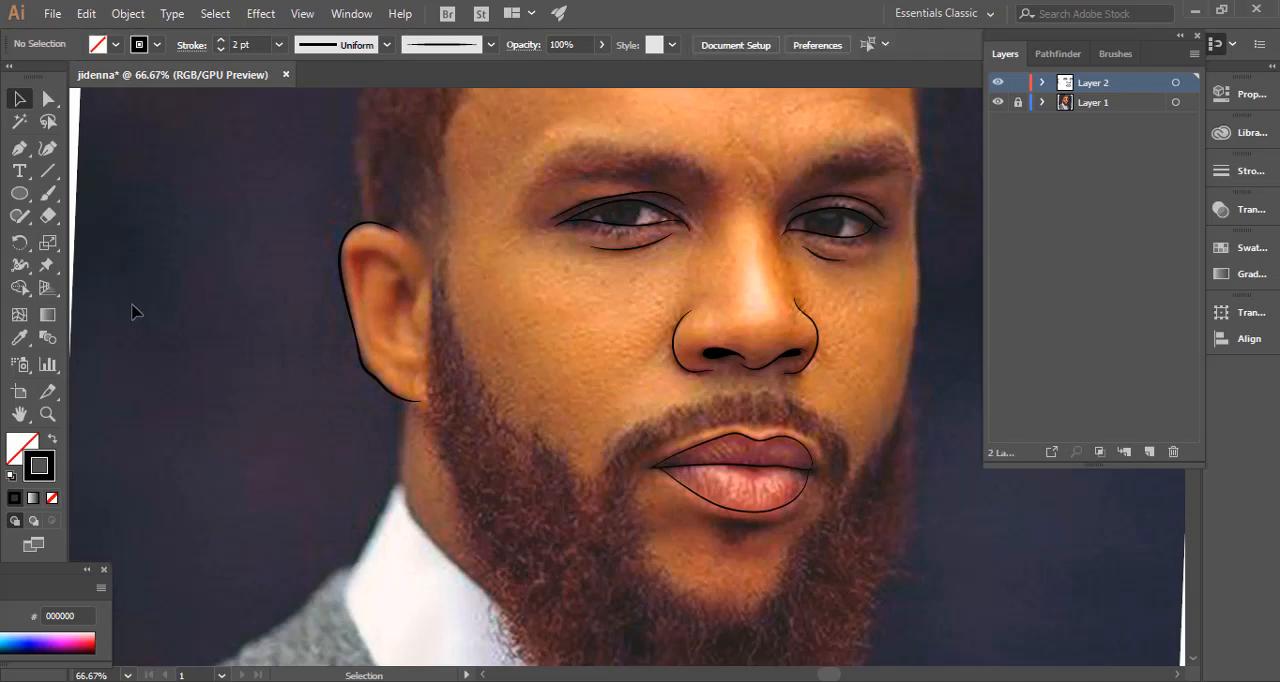
# Paint a wavy 2 pt line along the small flap in front of the ear opening, and deselect it.
pyautogui.moveTo(240, 320); pyautogui.dragTo(151, 297)
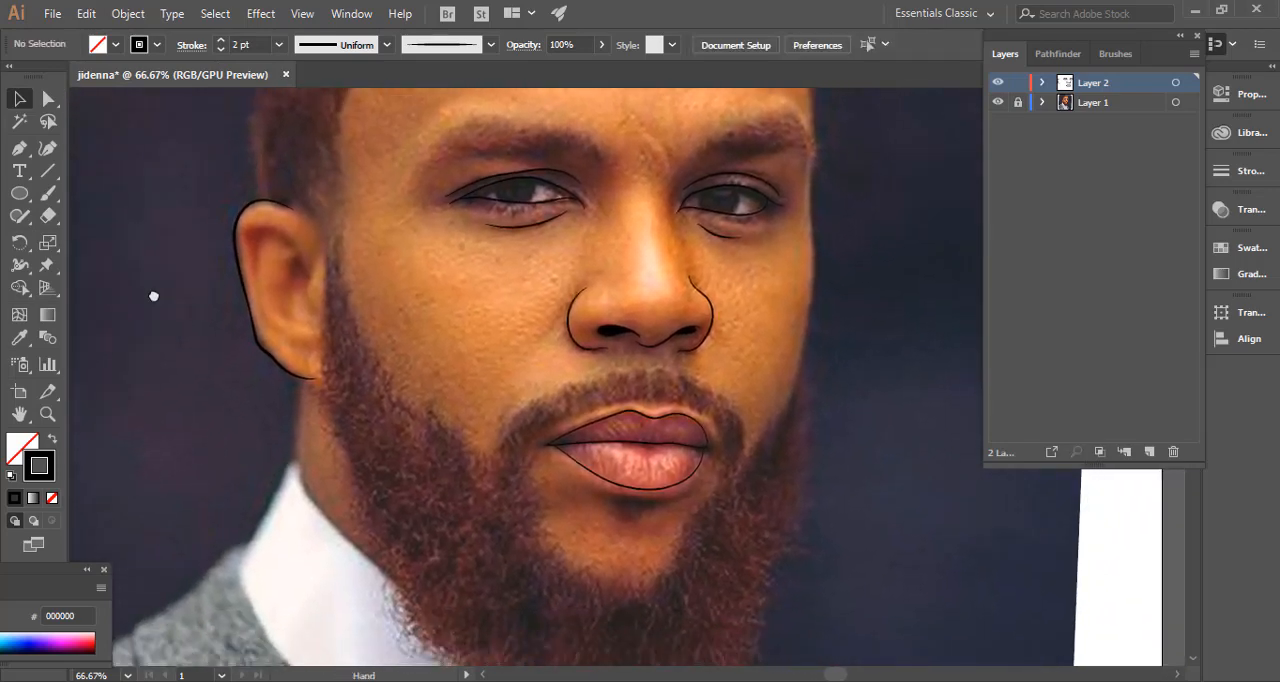
pyautogui.click(48, 193)
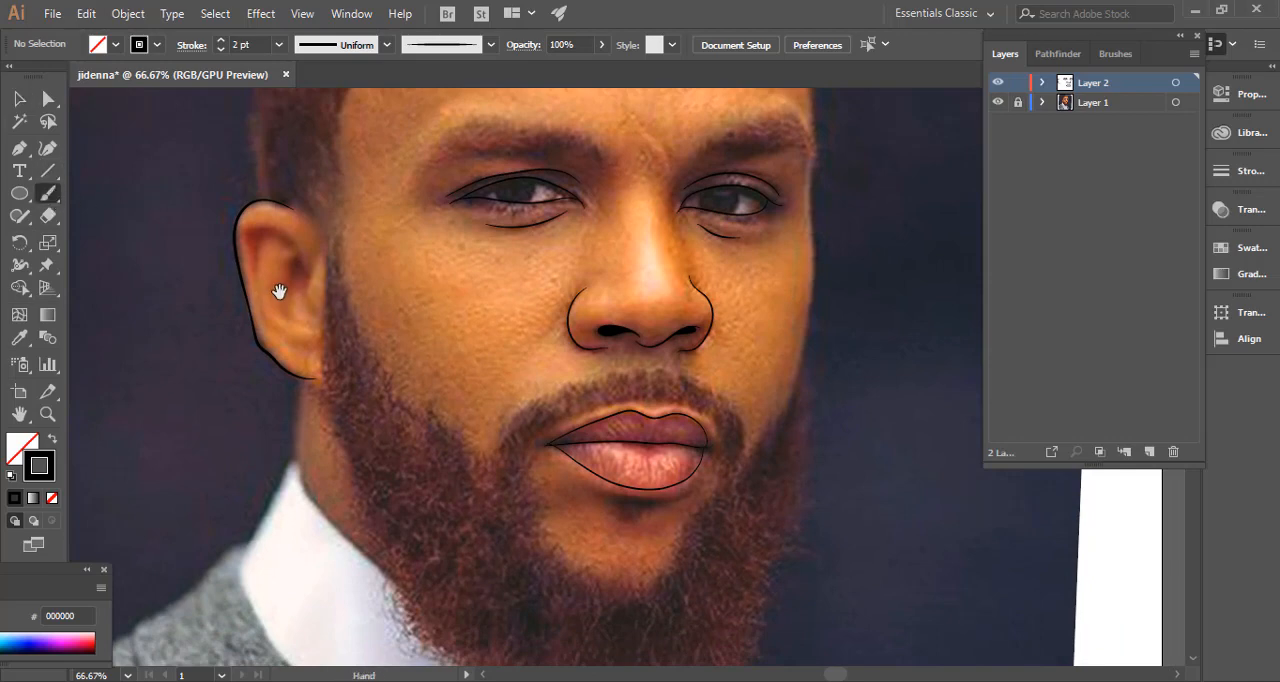
pyautogui.moveTo(286, 366); pyautogui.dragTo(441, 369)
pyautogui.moveTo(453, 280); pyautogui.dragTo(540, 328)
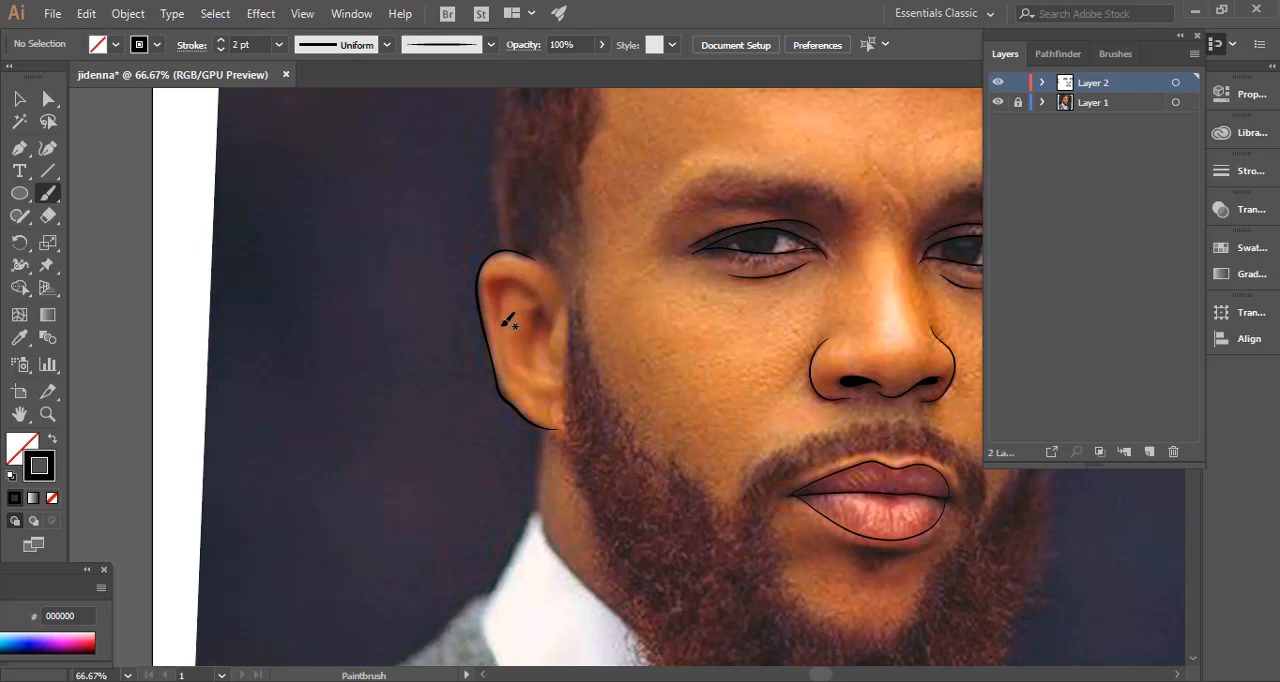
pyautogui.hotkey('ctrl', '+')
pyautogui.hotkey('ctrl', '+')
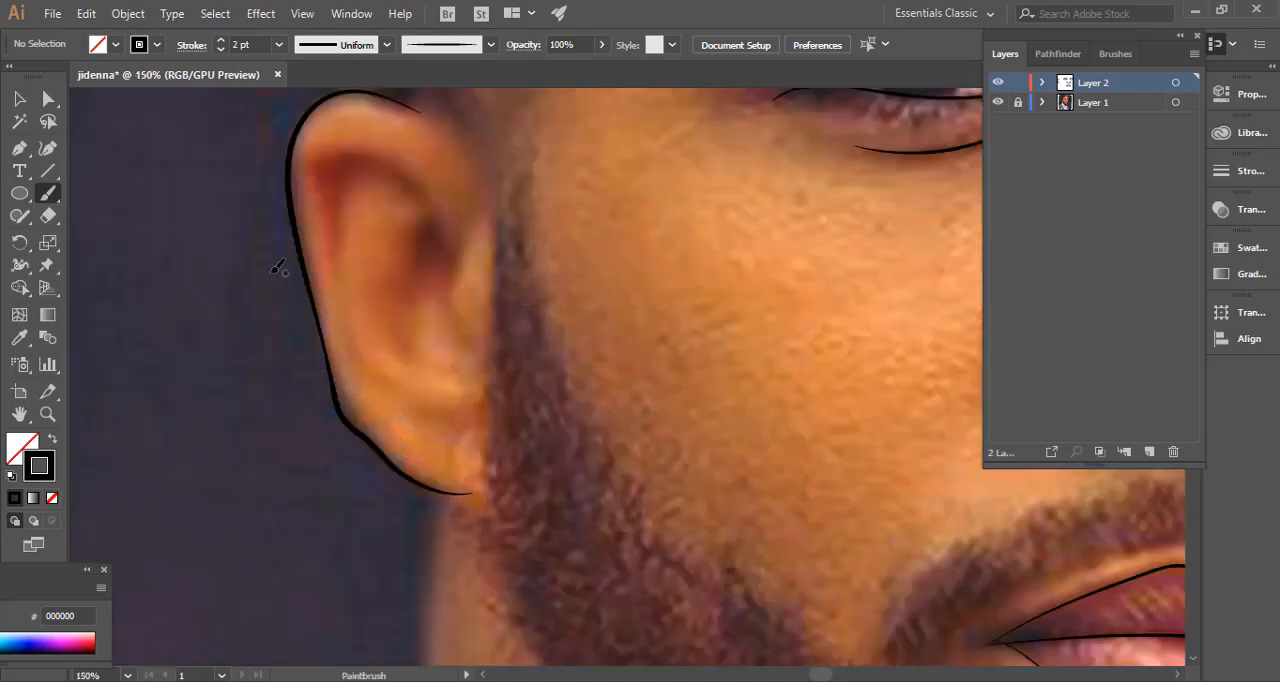
pyautogui.moveTo(239, 298); pyautogui.dragTo(299, 375)
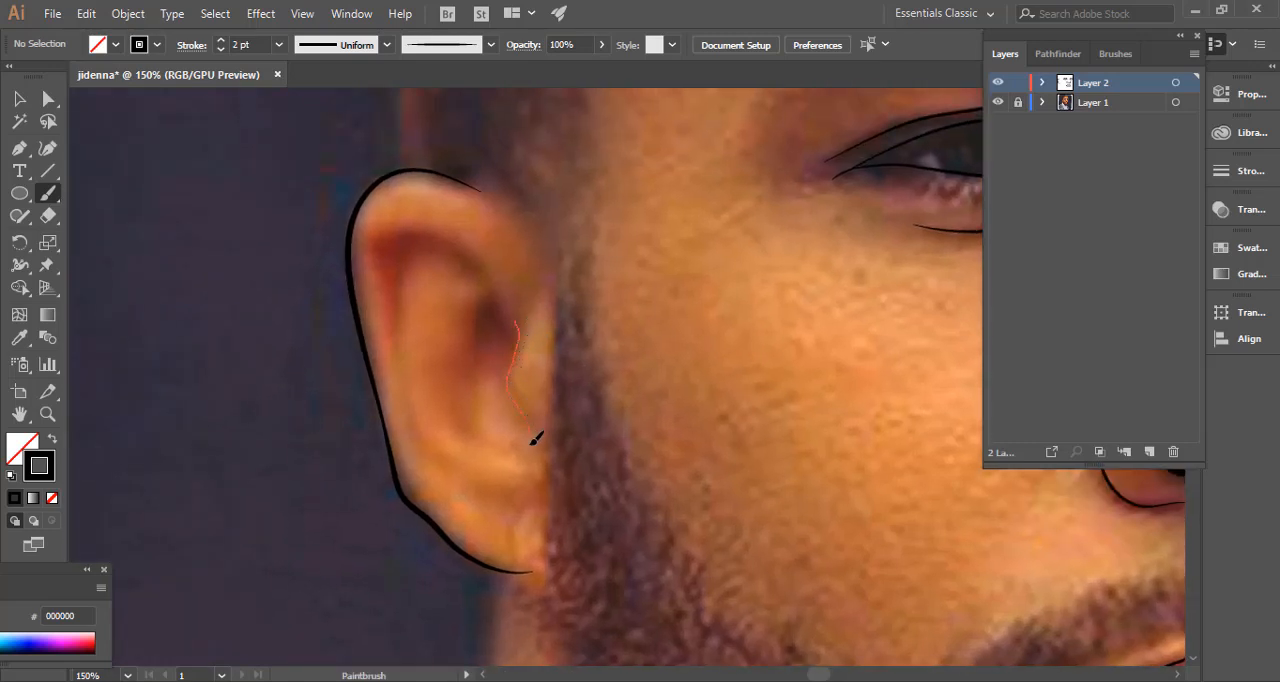
pyautogui.moveTo(535, 438); pyautogui.dragTo(535, 441)
pyautogui.keyDown('ctrl'); pyautogui.click(306, 330); pyautogui.keyUp('ctrl')
# Paint the ear's upper inner fold as a 2 pt curve down to the flap line, undoing and repainting the first attempt, and deselect it.
pyautogui.moveTo(507, 320); pyautogui.dragTo(507, 322)
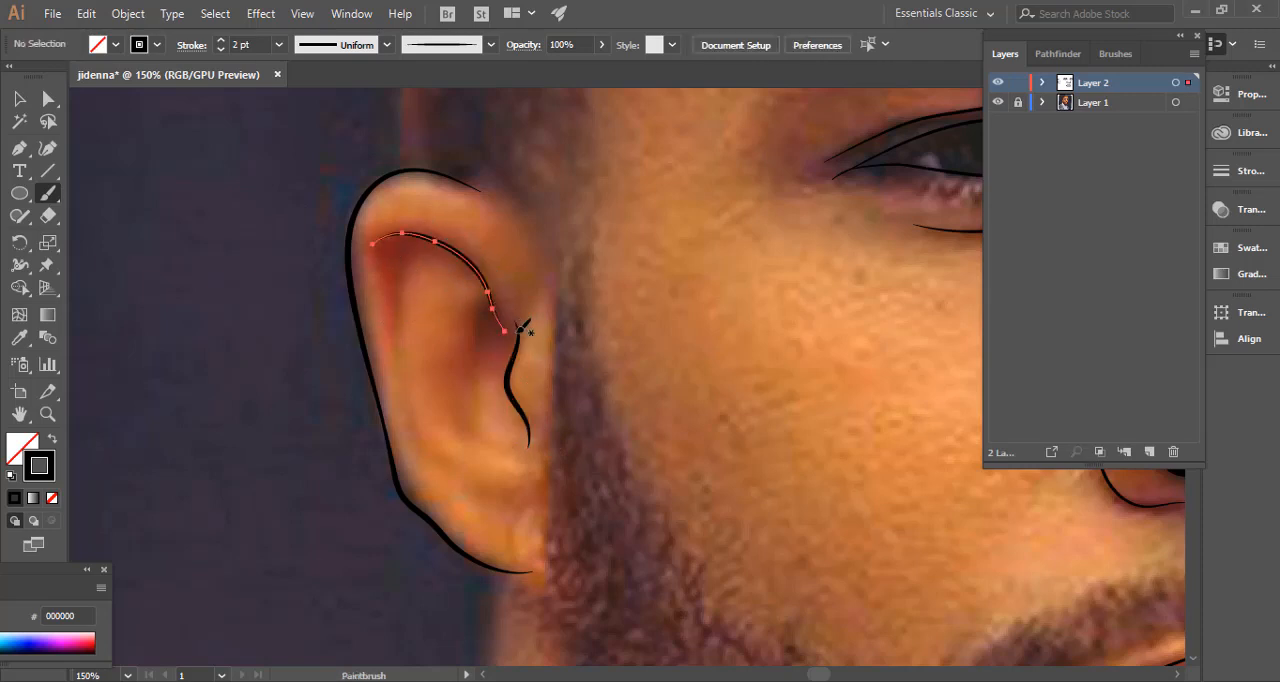
pyautogui.hotkey('ctrl', 'z')
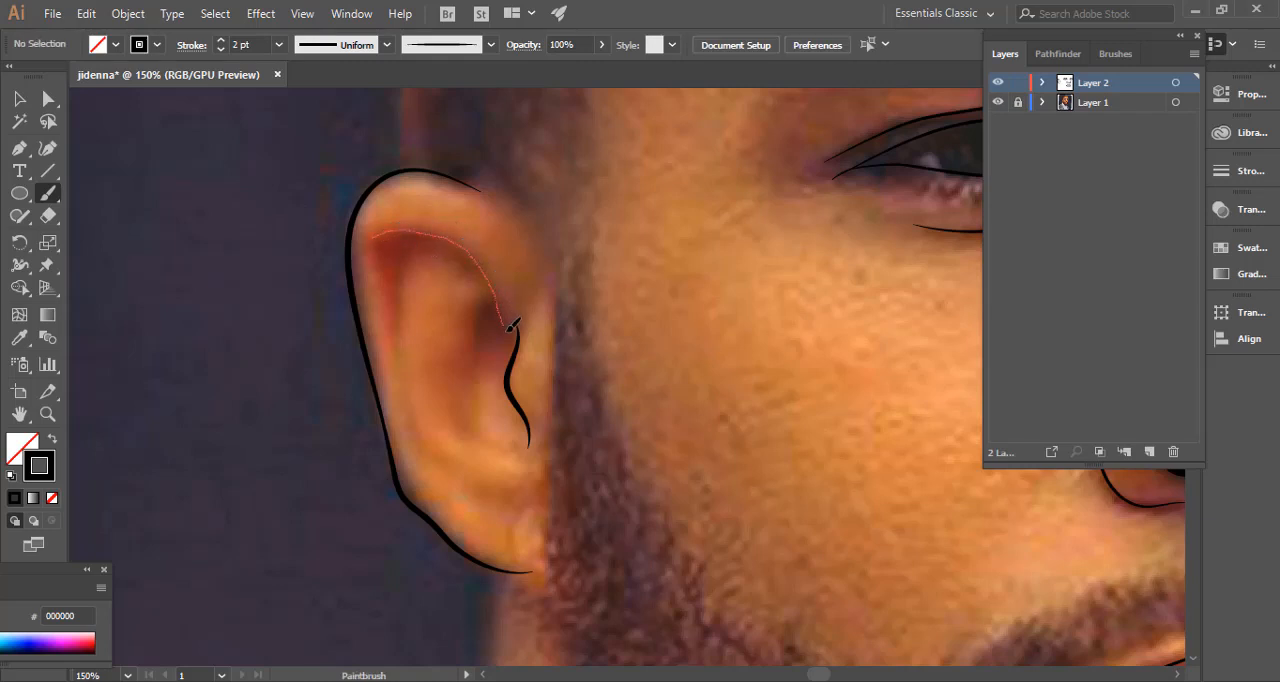
pyautogui.moveTo(512, 325); pyautogui.dragTo(508, 333)
pyautogui.keyDown('ctrl'); pyautogui.click(294, 297); pyautogui.keyUp('ctrl')
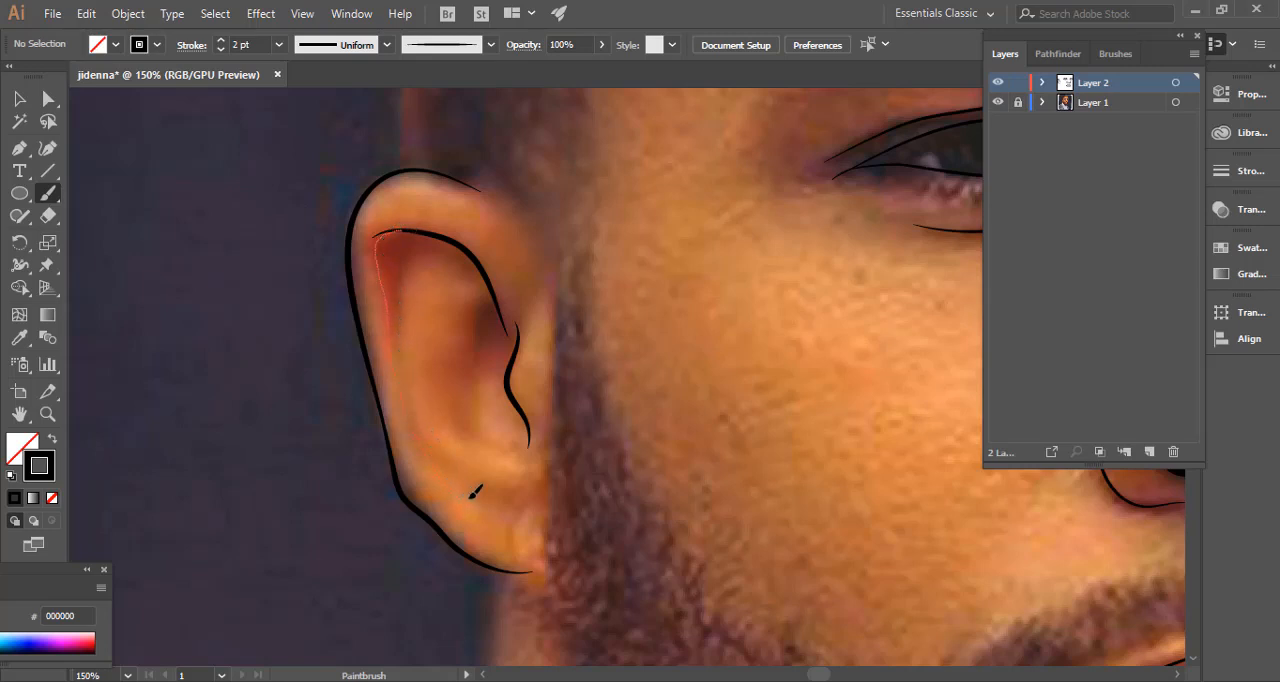
# Paint two 2 pt curves along the inside of the ear's back rim, running from the upper fold down toward the lobe.
pyautogui.moveTo(476, 491); pyautogui.dragTo(464, 500)
pyautogui.keyDown('ctrl'); pyautogui.click(271, 437); pyautogui.keyUp('ctrl')
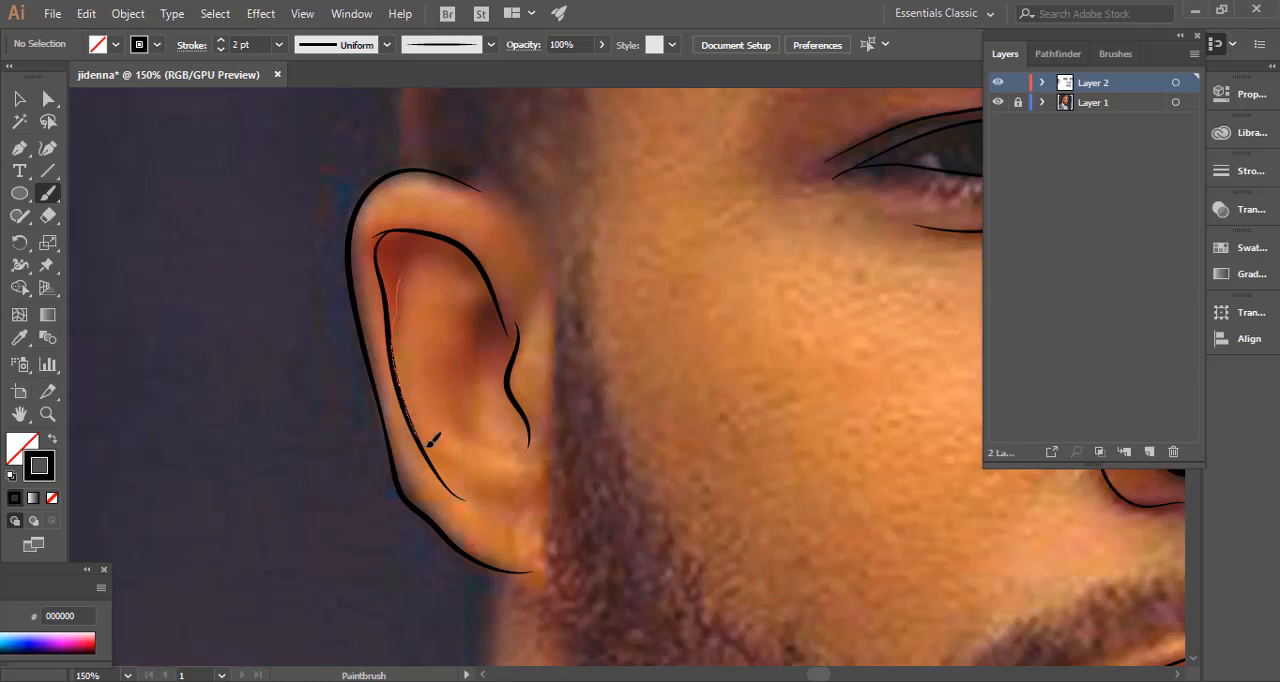
pyautogui.moveTo(505, 493); pyautogui.dragTo(507, 496)
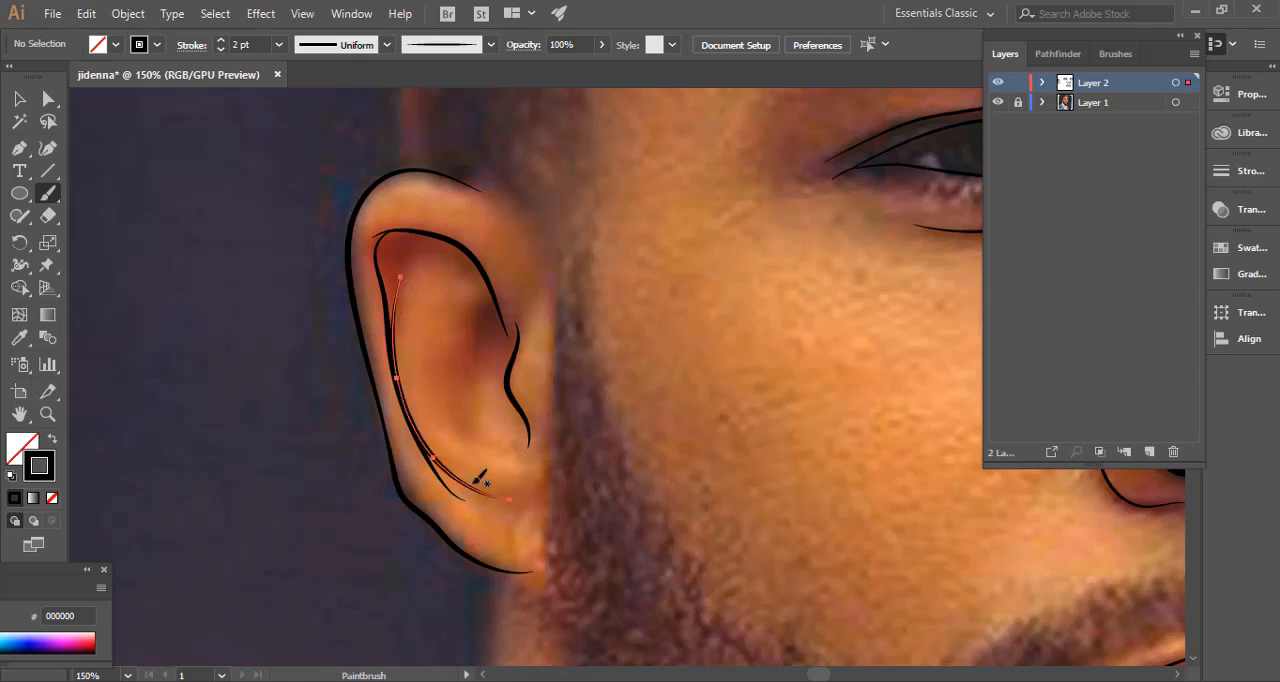
# Paint a short 2 pt hook off the ear's upper inner fold and a 2 pt curve along the bottom of the ear opening.
pyautogui.keyDown('ctrl'); pyautogui.click(240, 413); pyautogui.keyUp('ctrl')
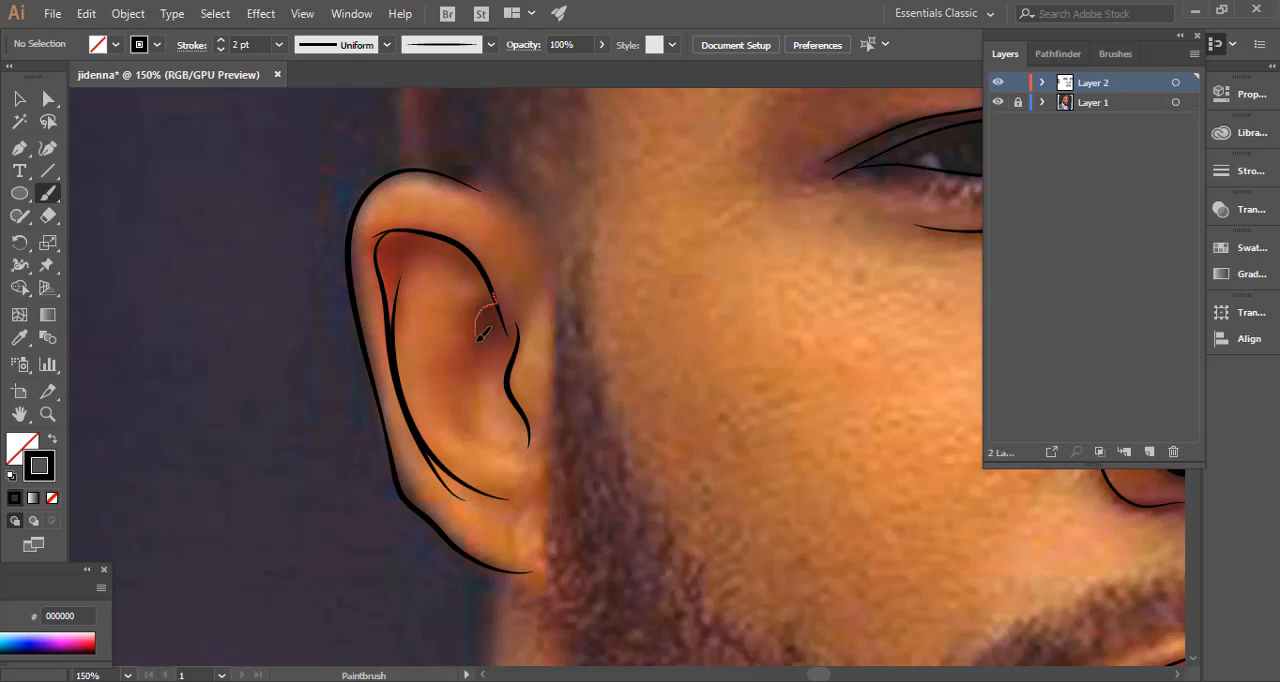
pyautogui.moveTo(478, 340); pyautogui.dragTo(476, 339)
pyautogui.keyDown('ctrl'); pyautogui.click(275, 373); pyautogui.keyUp('ctrl')
pyautogui.hotkey('ctrl', '-')
pyautogui.hotkey('ctrl', '-')
pyautogui.hotkey('ctrl', '-')
pyautogui.hotkey('ctrl', '-')
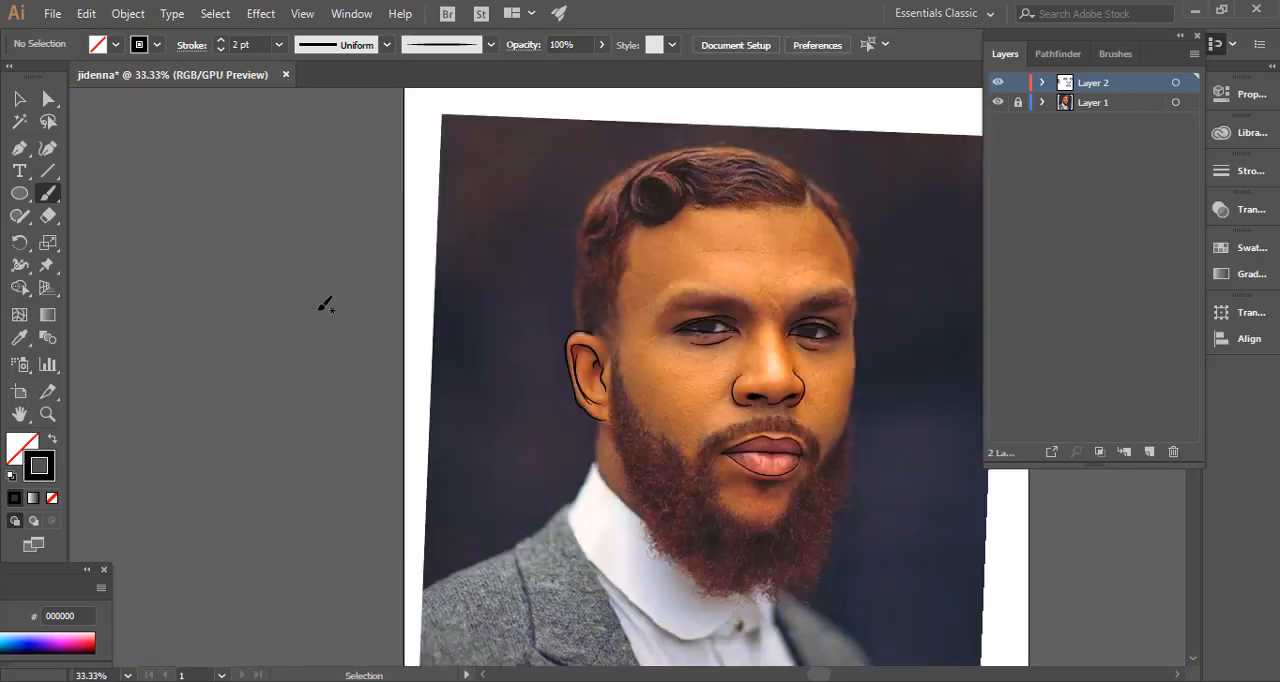
pyautogui.hotkey('ctrl', '+')
pyautogui.hotkey('ctrl', '+')
pyautogui.hotkey('ctrl', '+')
pyautogui.hotkey('ctrl', '+')
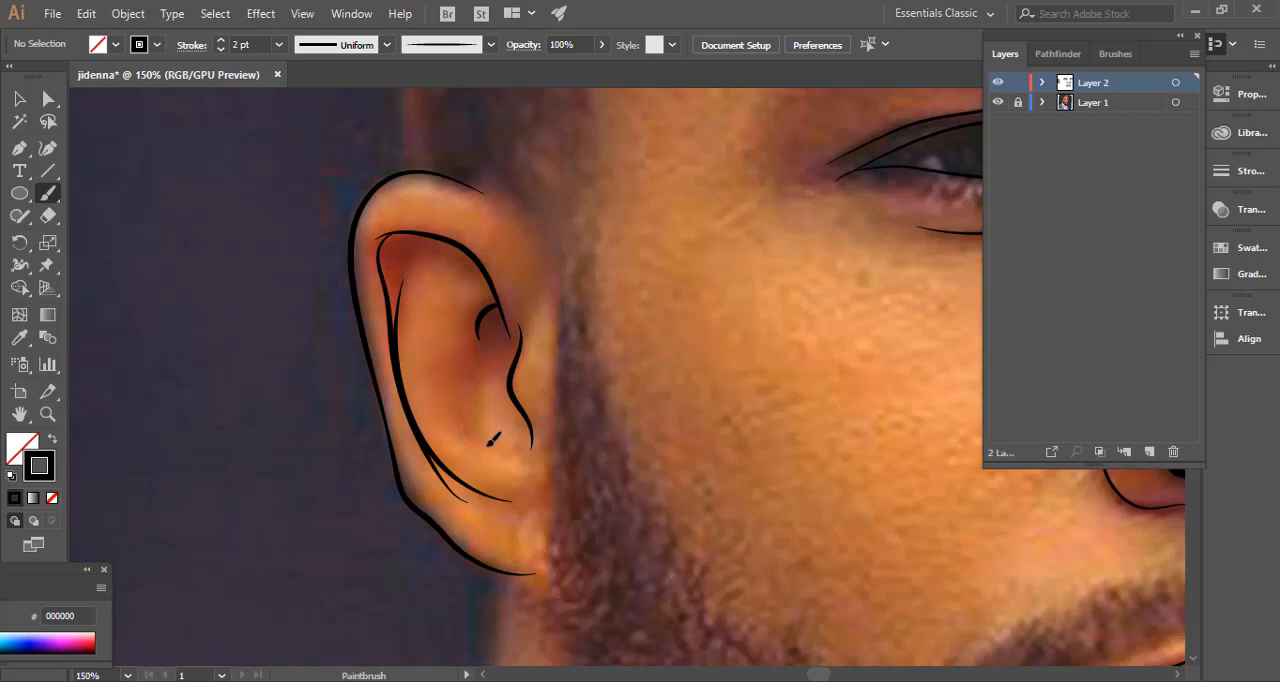
pyautogui.moveTo(532, 445); pyautogui.dragTo(531, 446)
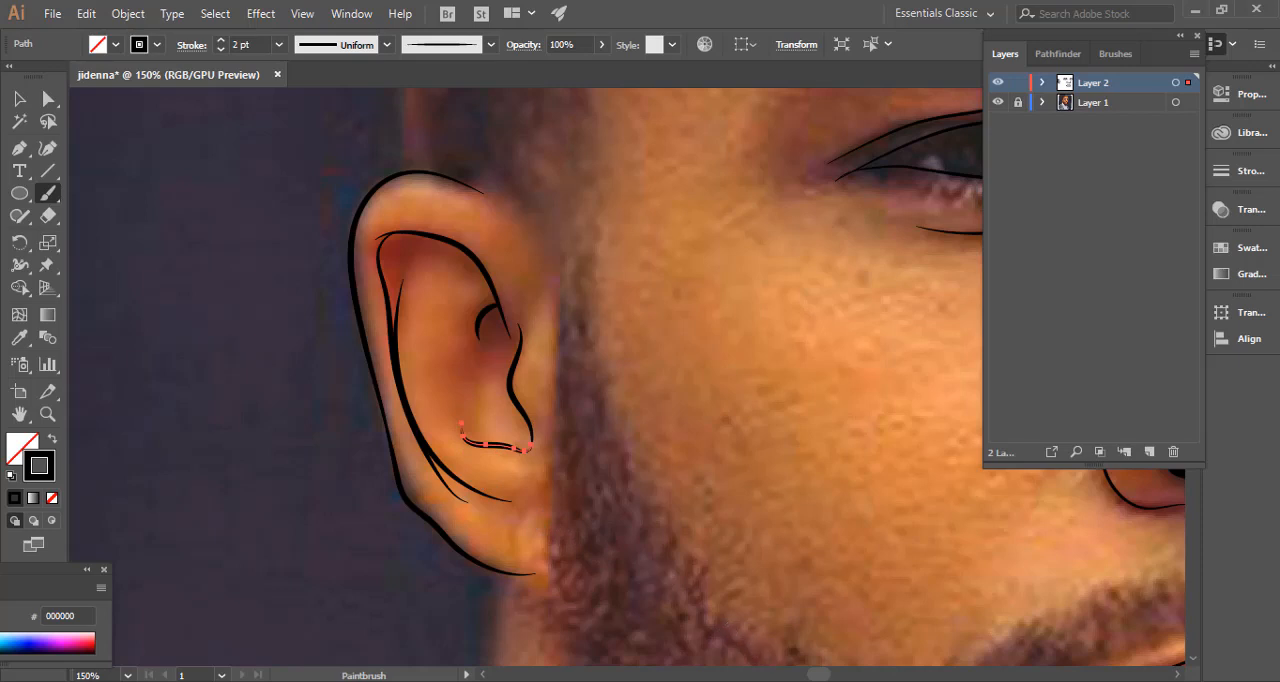
pyautogui.click(832, 681)
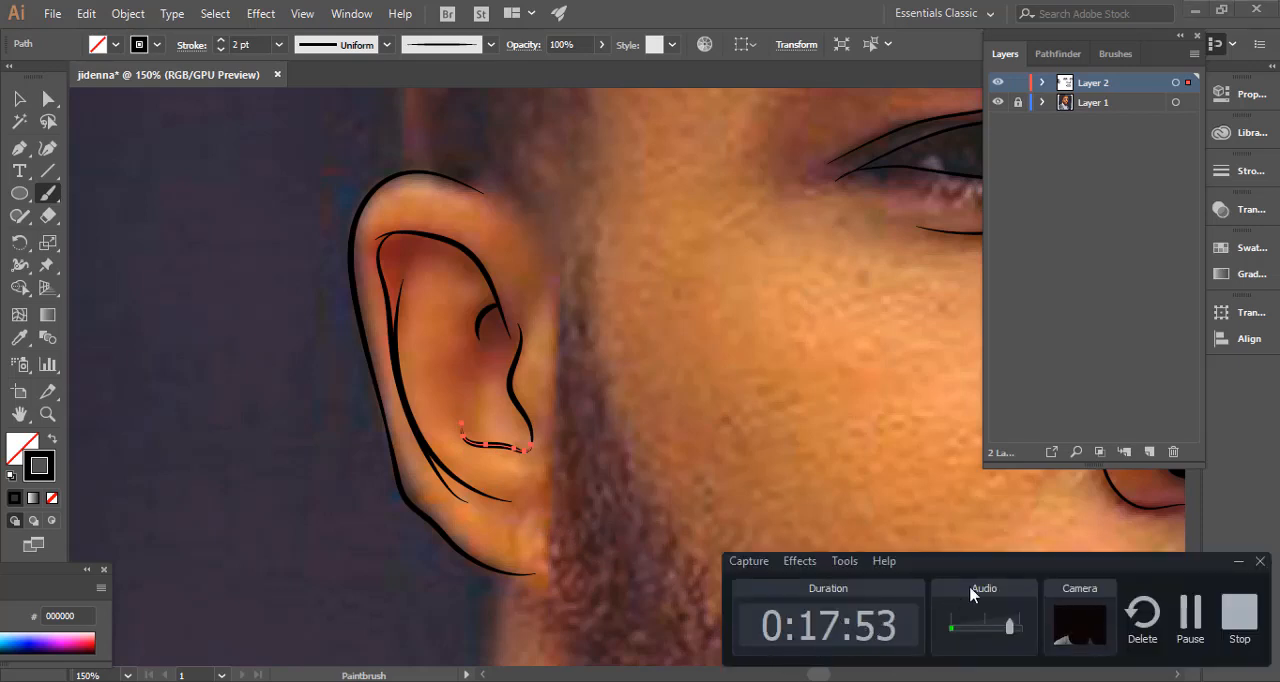
pyautogui.click(1194, 624)
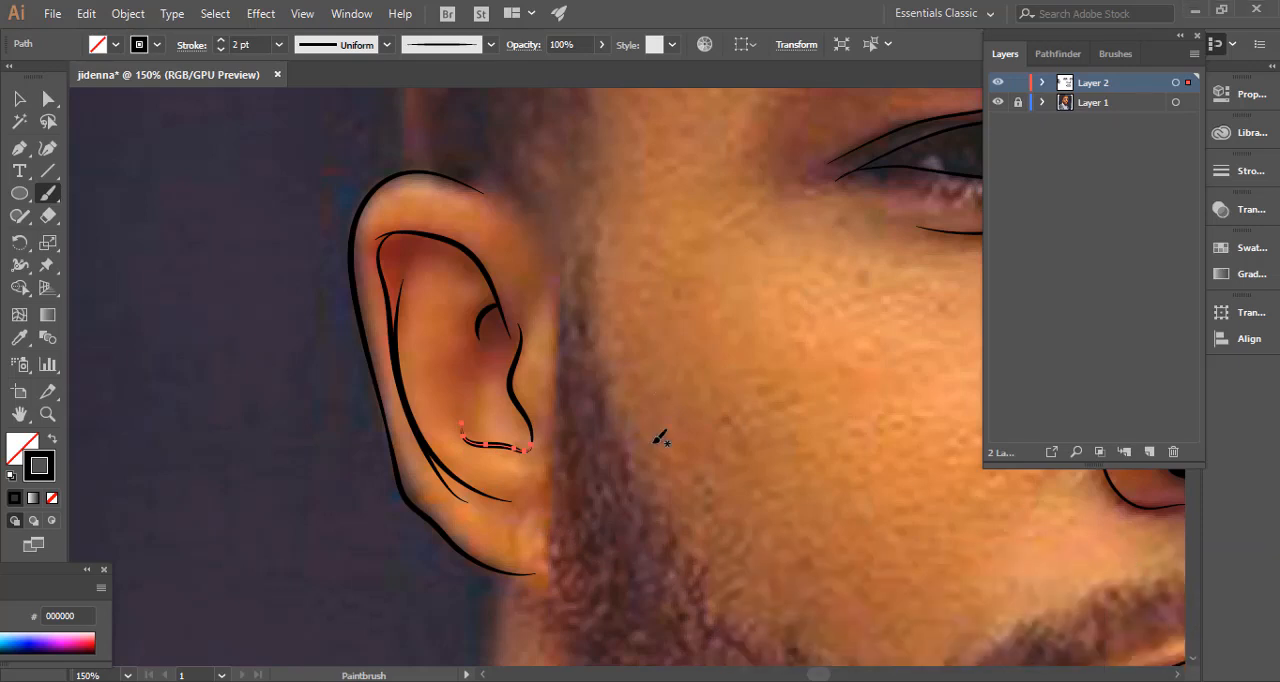
pyautogui.click(832, 681)
pyautogui.click(780, 681)
pyautogui.click(780, 681)
pyautogui.click(780, 681)
# Deselect the ear stroke and paint the face contour opposite the ear with two 2 pt strokes, from the temple past the cheek into the beard.
pyautogui.moveTo(608, 465); pyautogui.dragTo(548, 438)
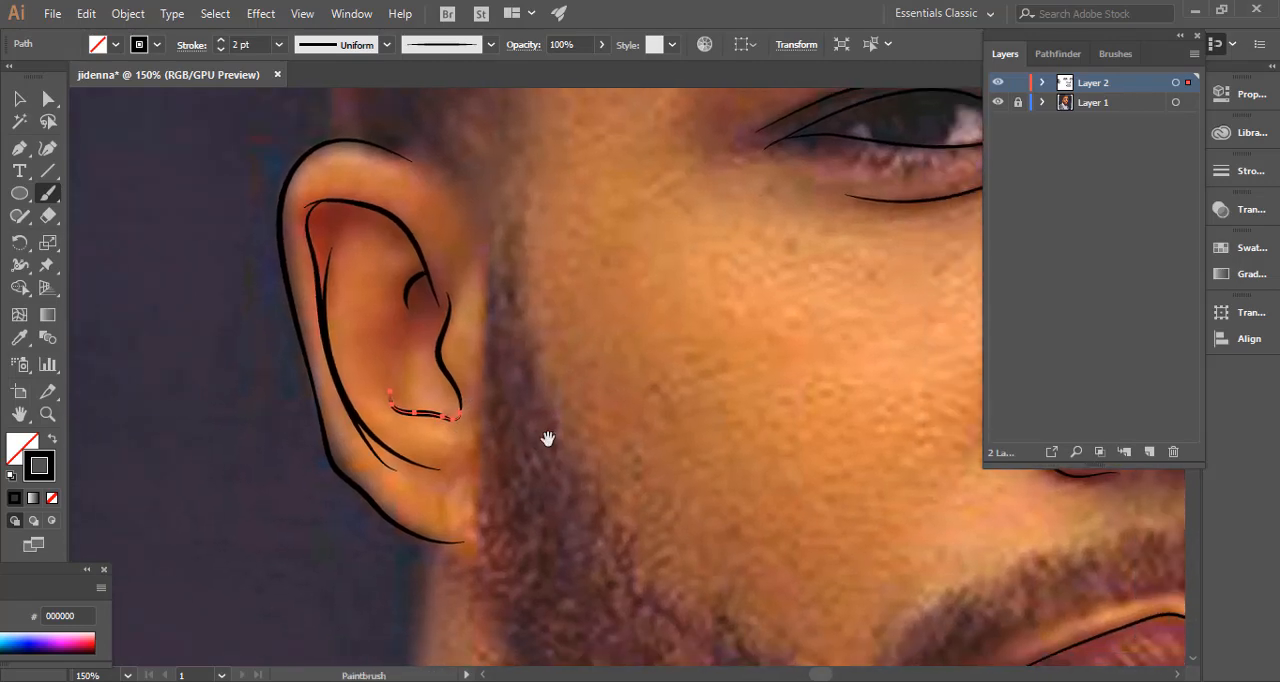
pyautogui.hotkey('ctrl', '-')
pyautogui.hotkey('ctrl', '-')
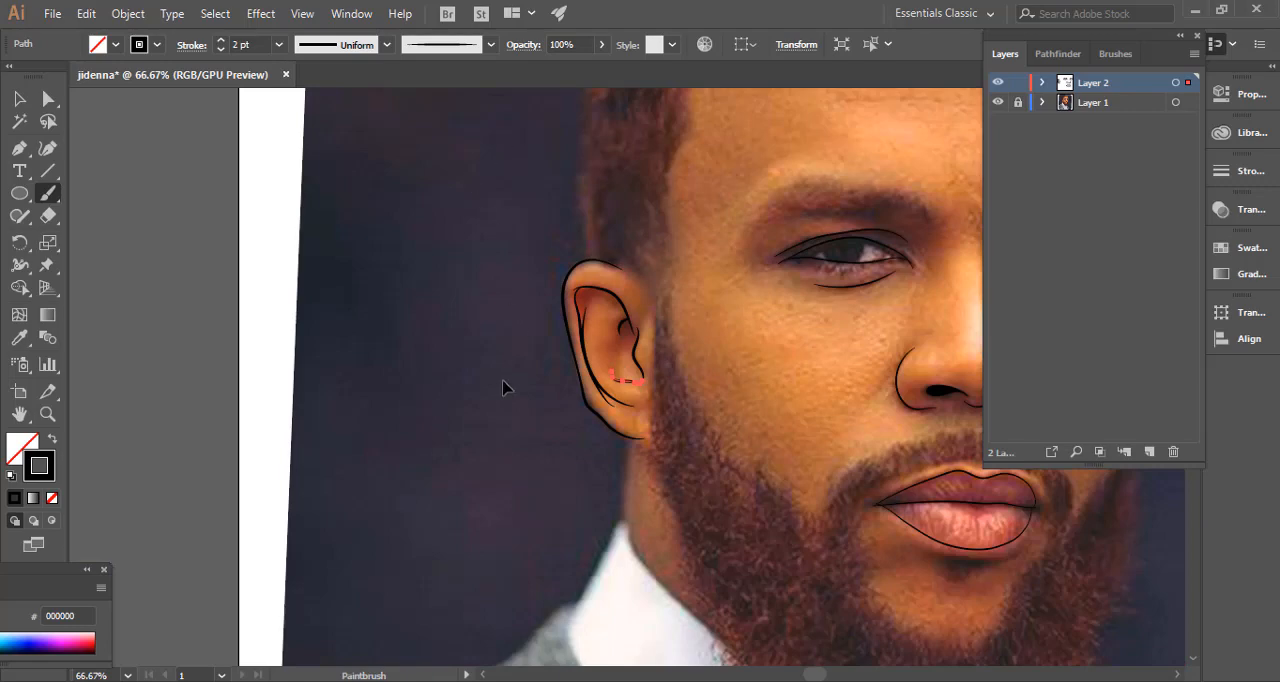
pyautogui.hotkey('ctrl', 'shift', 'a')
pyautogui.moveTo(521, 437); pyautogui.dragTo(314, 466)
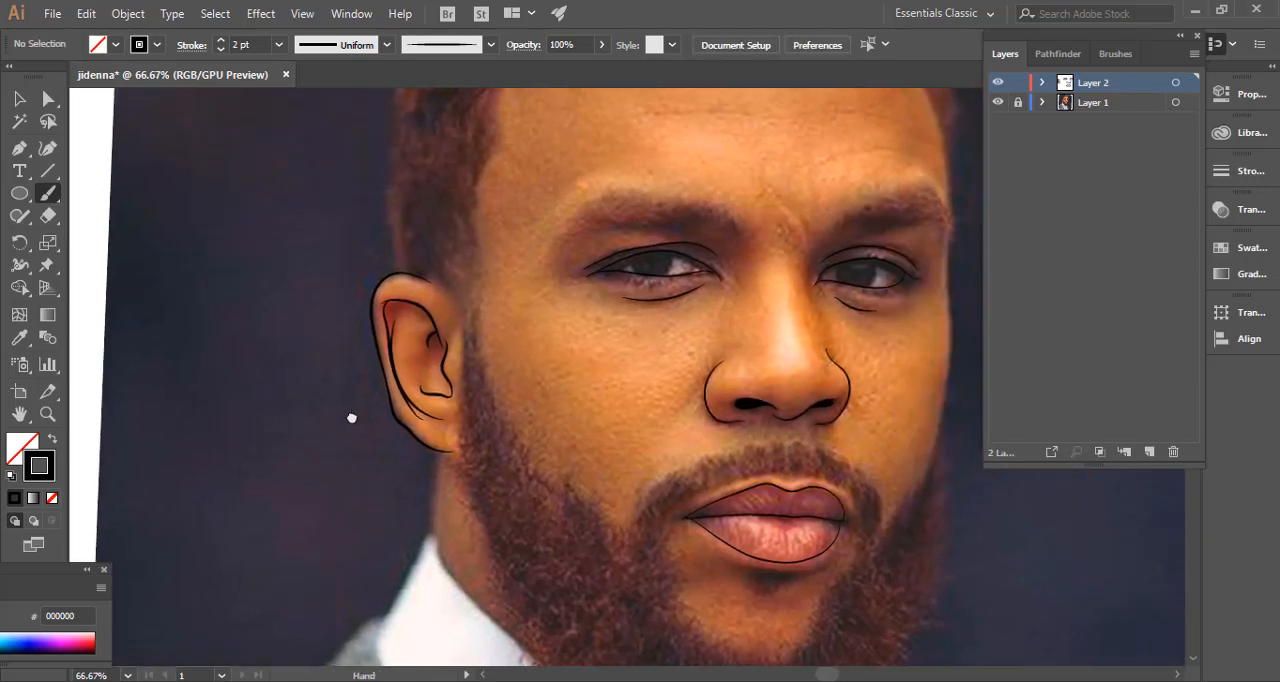
pyautogui.moveTo(351, 420)
pyautogui.mouseDown()
pyautogui.moveTo(286, 437)
pyautogui.moveTo(254, 466)
pyautogui.mouseUp()
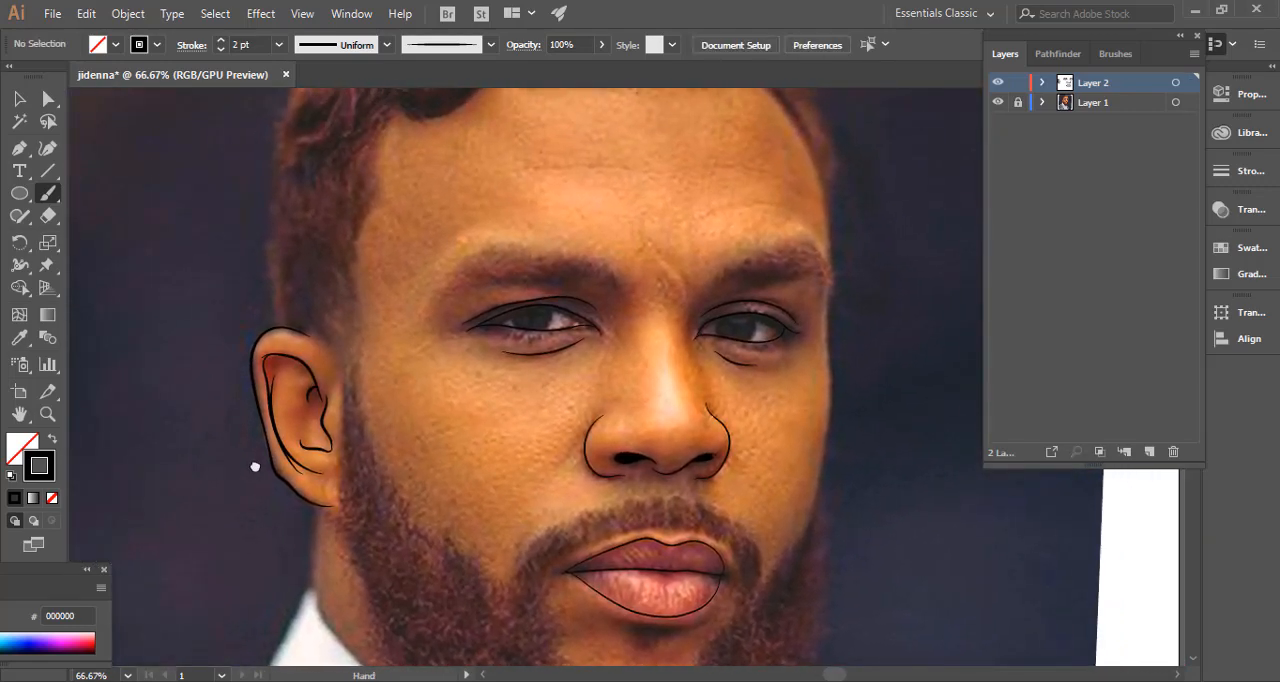
pyautogui.moveTo(398, 428)
pyautogui.mouseDown()
pyautogui.moveTo(356, 418)
pyautogui.moveTo(334, 349)
pyautogui.moveTo(277, 400)
pyautogui.moveTo(282, 438)
pyautogui.mouseUp()
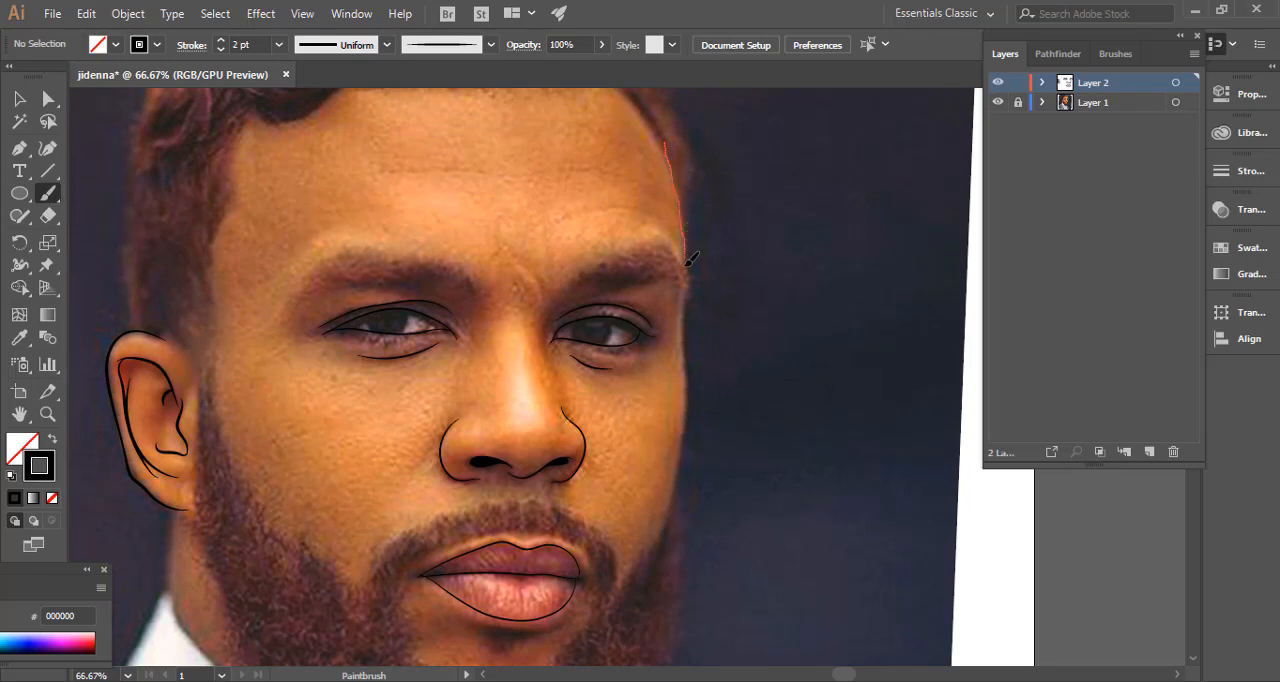
pyautogui.moveTo(683, 347); pyautogui.dragTo(694, 238)
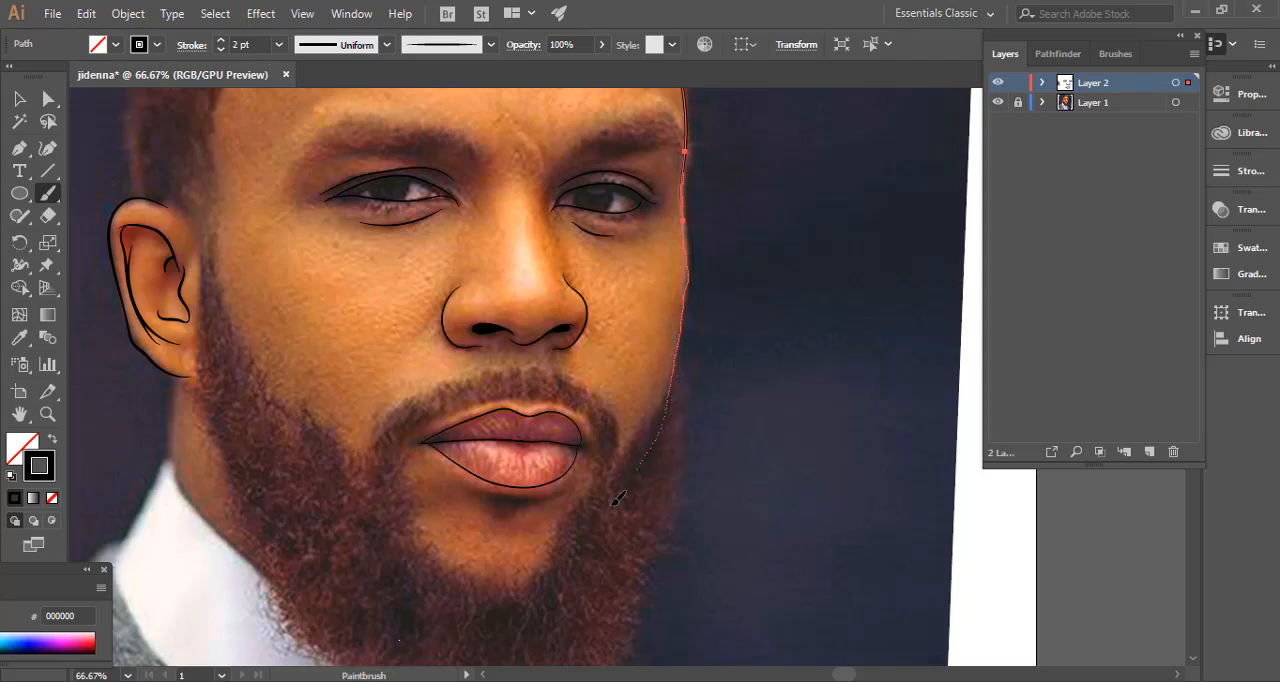
pyautogui.moveTo(618, 498); pyautogui.dragTo(626, 486)
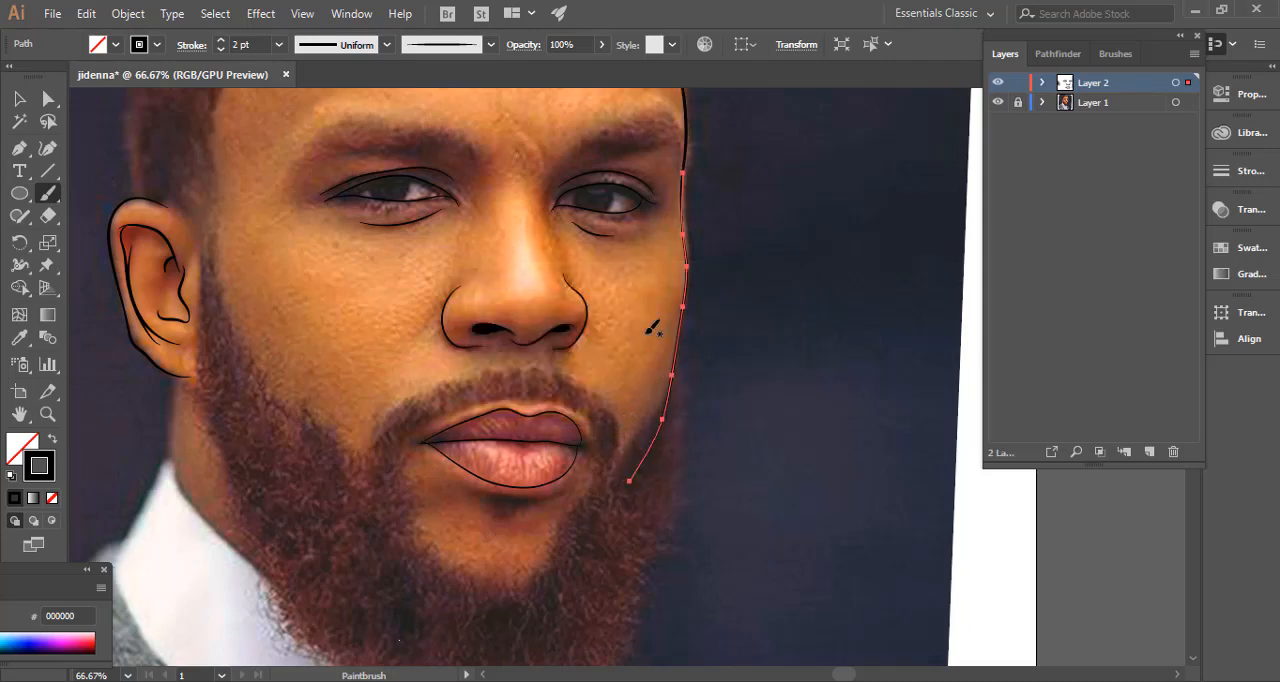
# Select both face contour strokes, nudge them slightly outward, stretch them a little upward toward the hairline and deselect them.
pyautogui.click(19, 98)
pyautogui.click(780, 285)
pyautogui.press('space')
pyautogui.moveTo(746, 277); pyautogui.dragTo(828, 400)
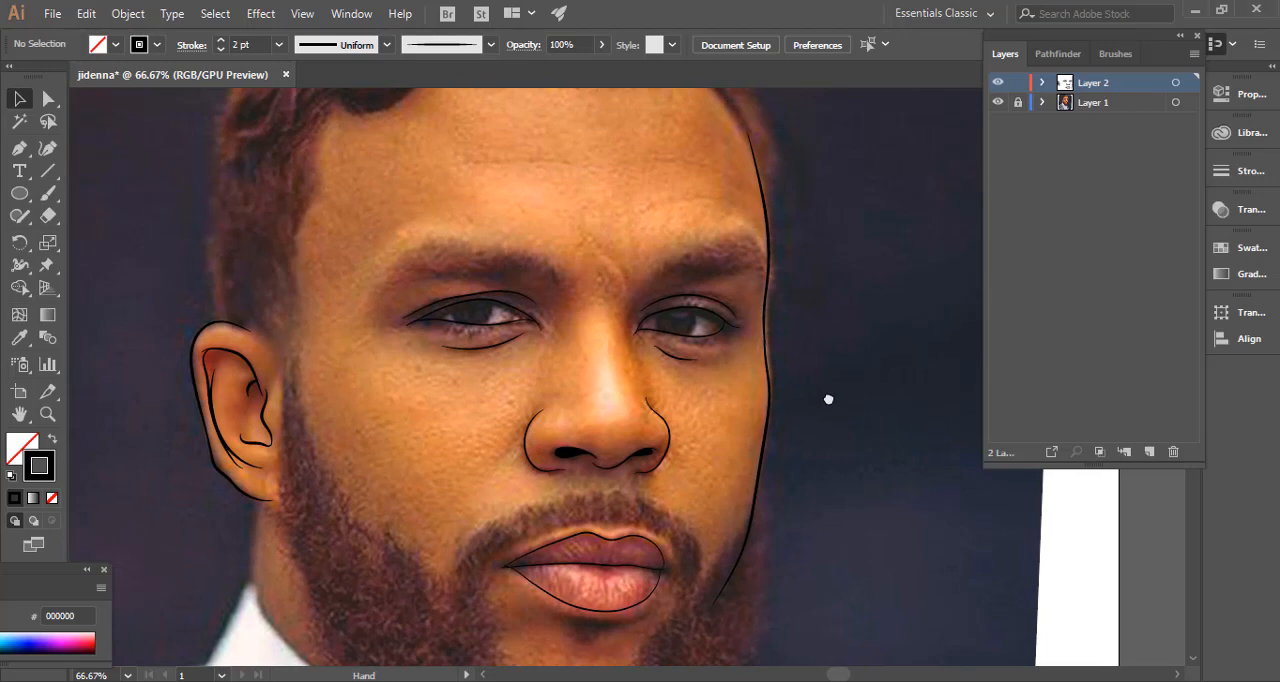
pyautogui.click(766, 347)
pyautogui.press('Right')
pyautogui.press('Right')
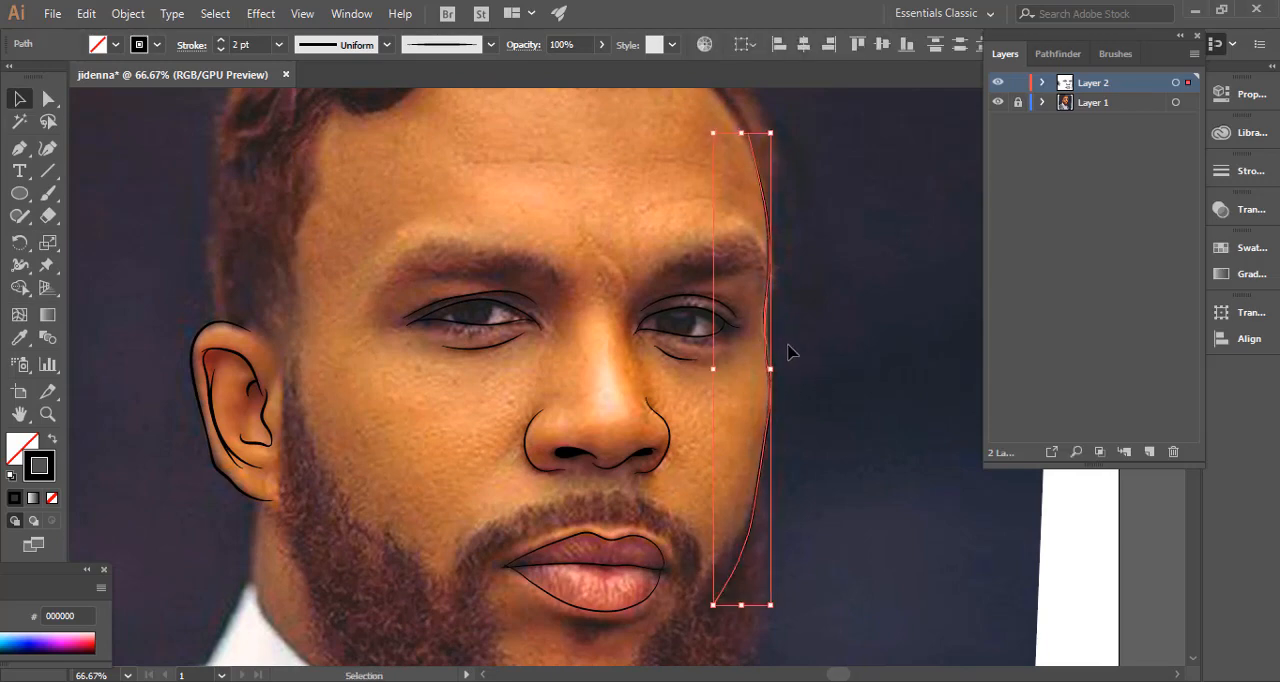
pyautogui.moveTo(742, 133); pyautogui.dragTo(742, 123)
pyautogui.click(846, 340)
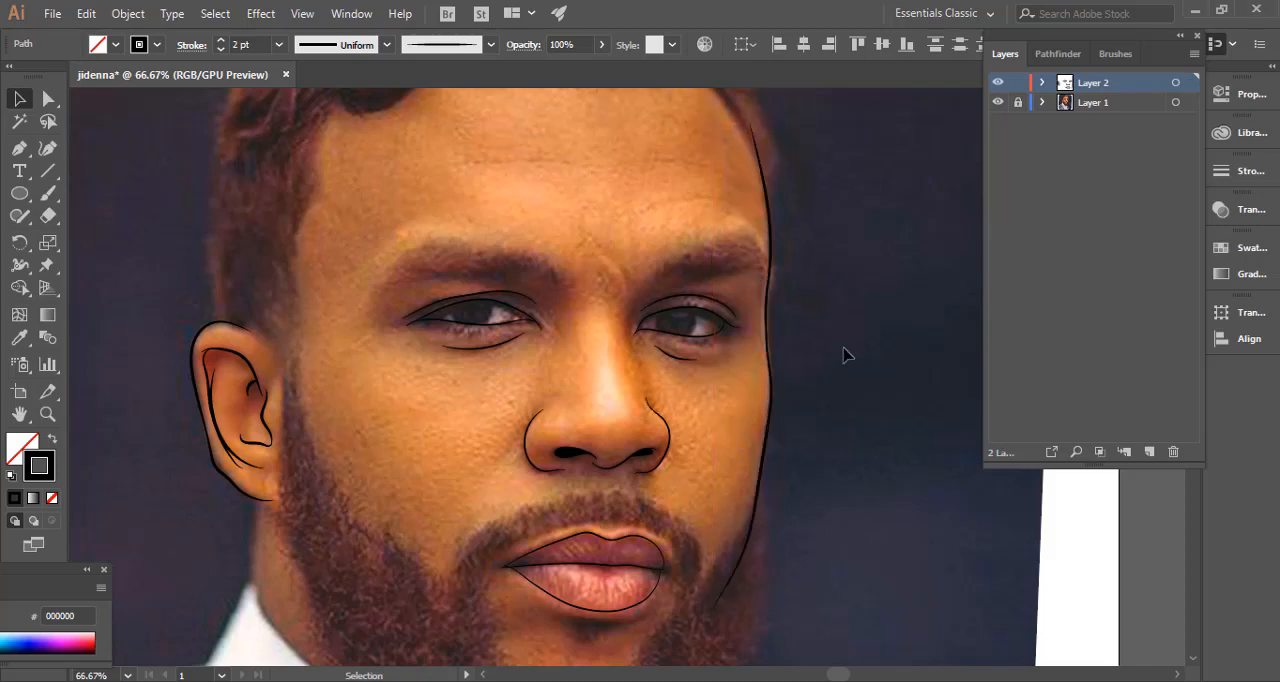
# Look over the face contour, forehead and hair of the portrait.
pyautogui.moveTo(823, 503); pyautogui.dragTo(790, 343)
pyautogui.moveTo(752, 381); pyautogui.dragTo(738, 530)
pyautogui.moveTo(657, 378); pyautogui.dragTo(717, 491)
pyautogui.moveTo(624, 340); pyautogui.dragTo(660, 457)
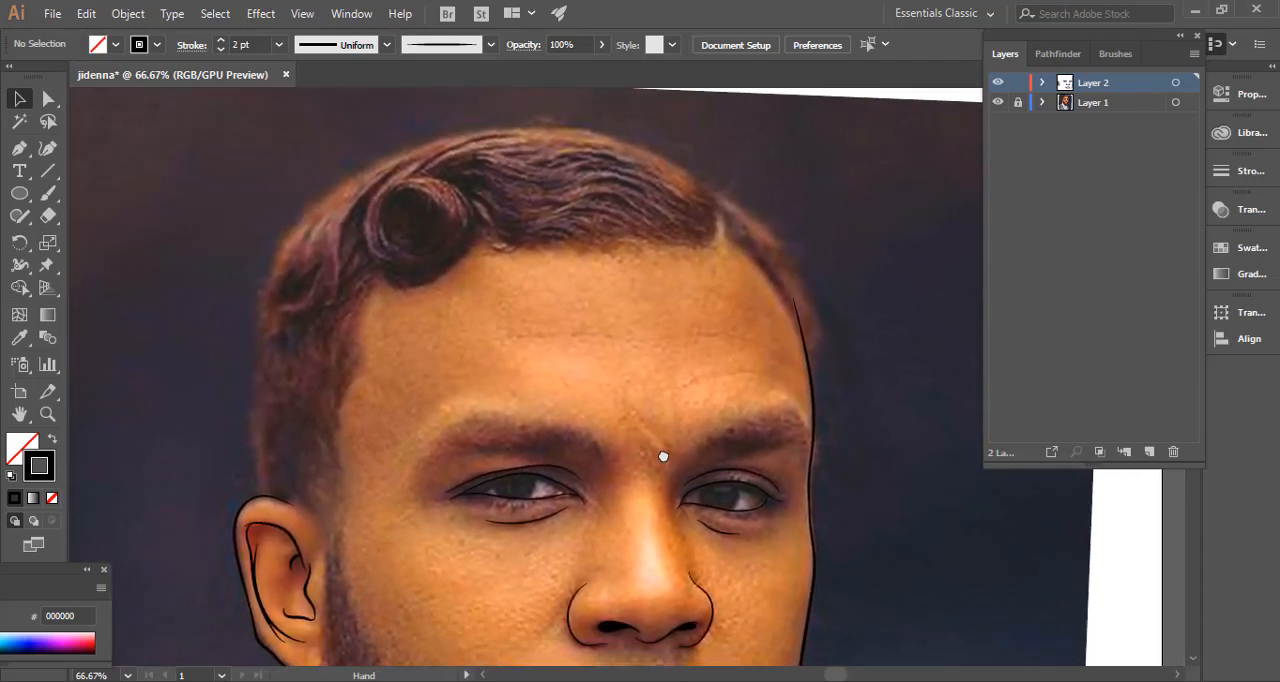
pyautogui.moveTo(416, 370); pyautogui.dragTo(461, 405)
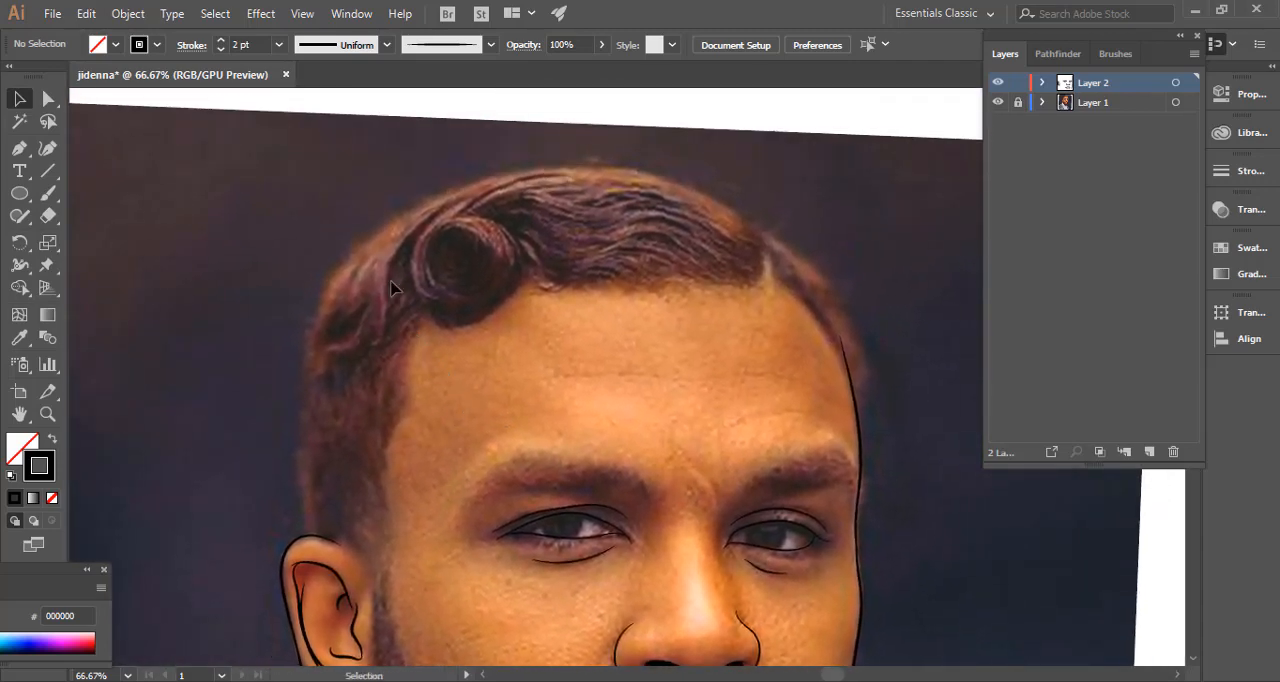
pyautogui.moveTo(326, 330); pyautogui.dragTo(286, 286)
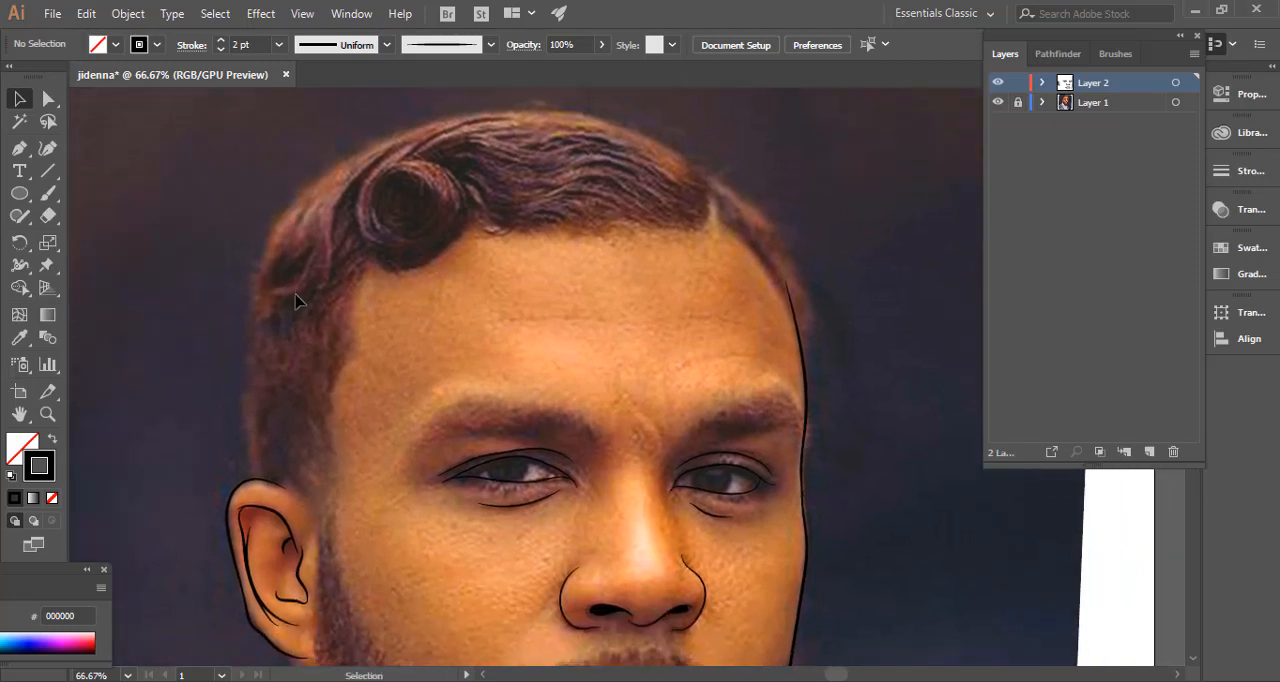
# Paint a first short hair stroke in the eyebrow on the ear's side, set its stroke weight to 0.5 pt and deselect it.
pyautogui.moveTo(346, 354)
pyautogui.mouseDown()
pyautogui.moveTo(406, 259)
pyautogui.moveTo(161, 408)
pyautogui.mouseUp()
pyautogui.hotkey('ctrl', '+')
pyautogui.hotkey('ctrl', '+')
pyautogui.click(47, 193)
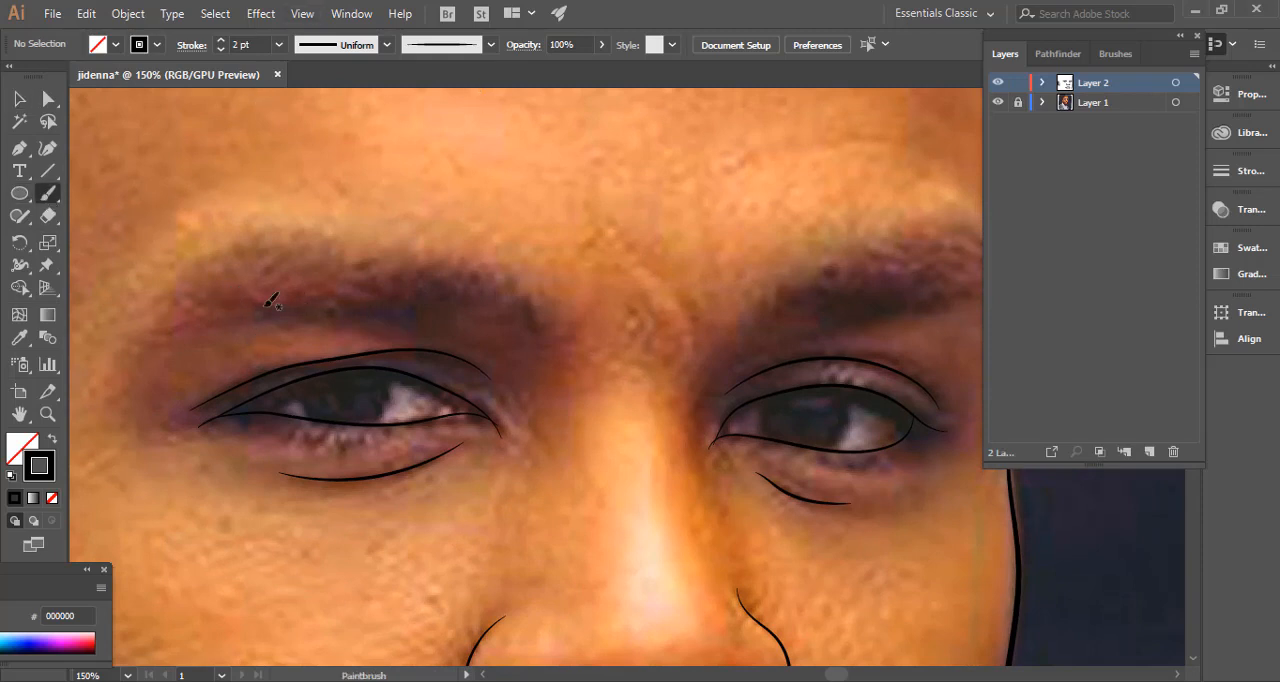
pyautogui.moveTo(390, 324)
pyautogui.mouseDown()
pyautogui.moveTo(538, 309)
pyautogui.moveTo(431, 343)
pyautogui.moveTo(369, 331)
pyautogui.moveTo(398, 320)
pyautogui.mouseUp()
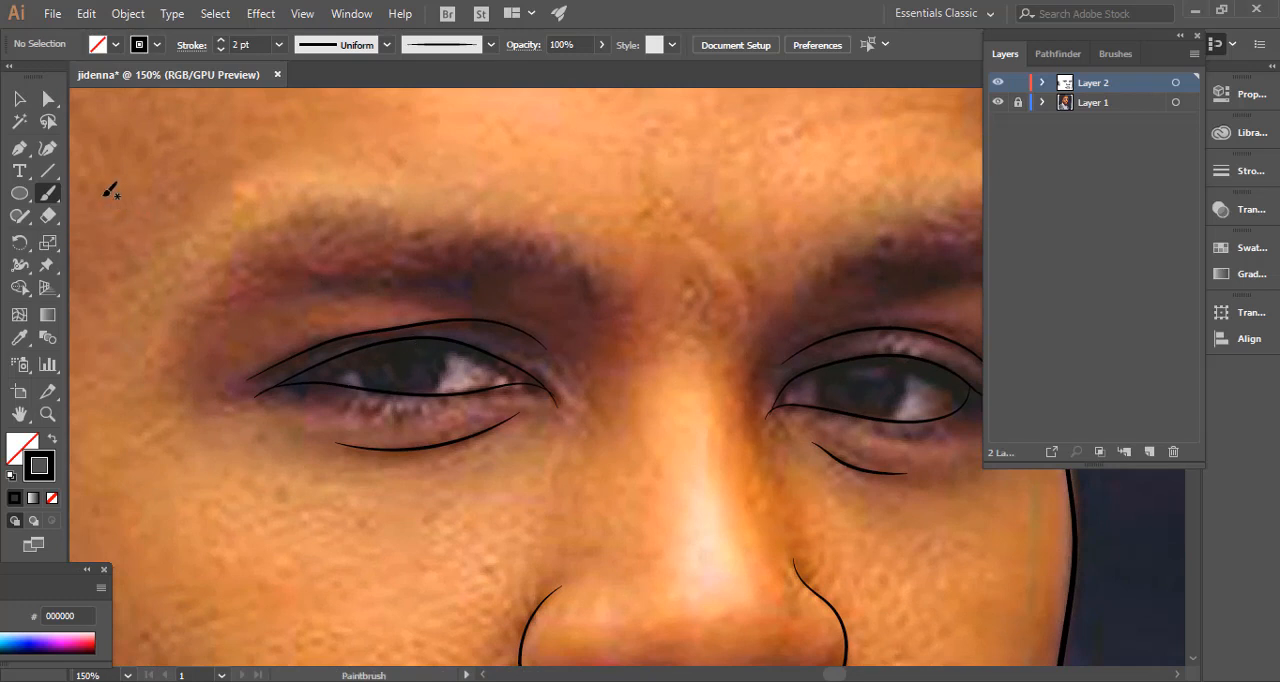
pyautogui.click(18, 222)
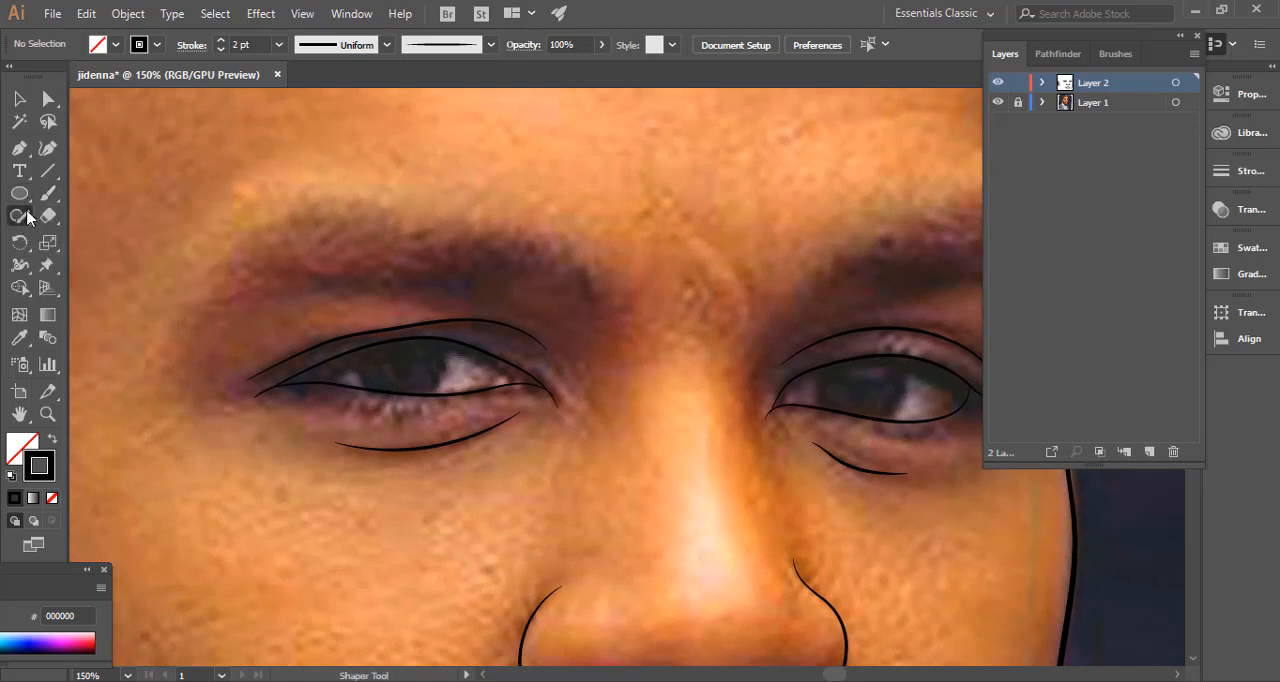
pyautogui.click(46, 199)
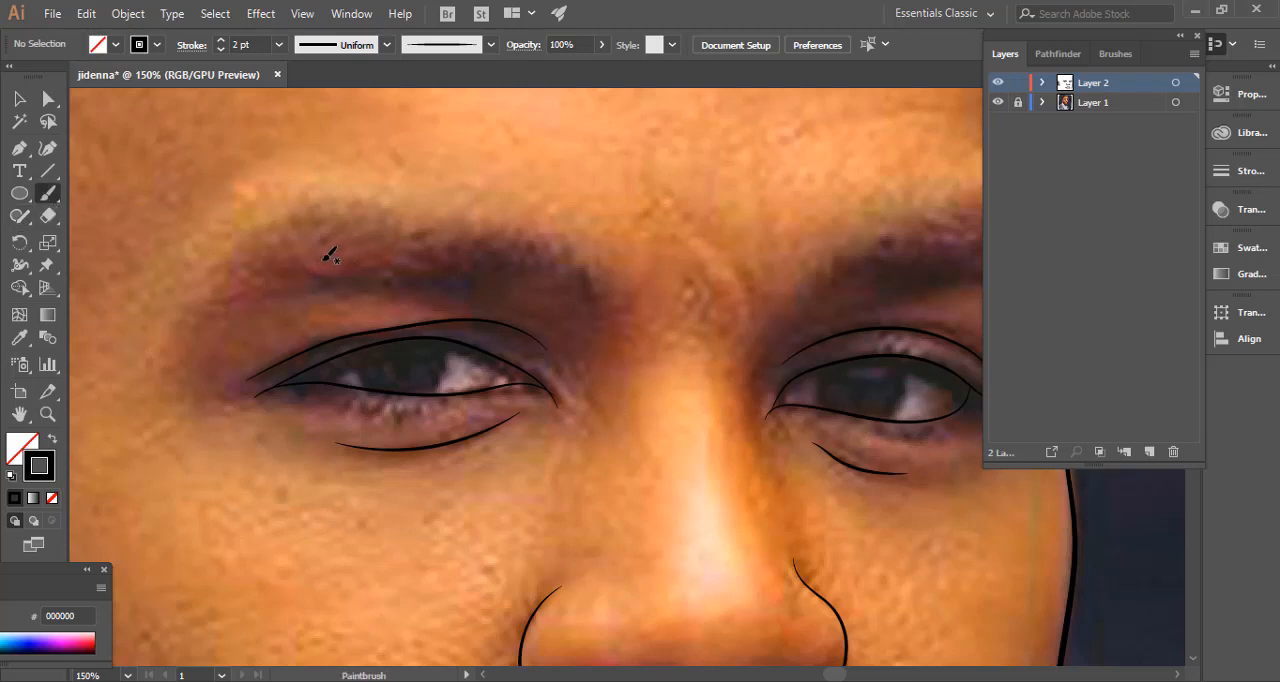
pyautogui.moveTo(612, 379)
pyautogui.mouseDown()
pyautogui.moveTo(466, 357)
pyautogui.moveTo(640, 375)
pyautogui.mouseUp()
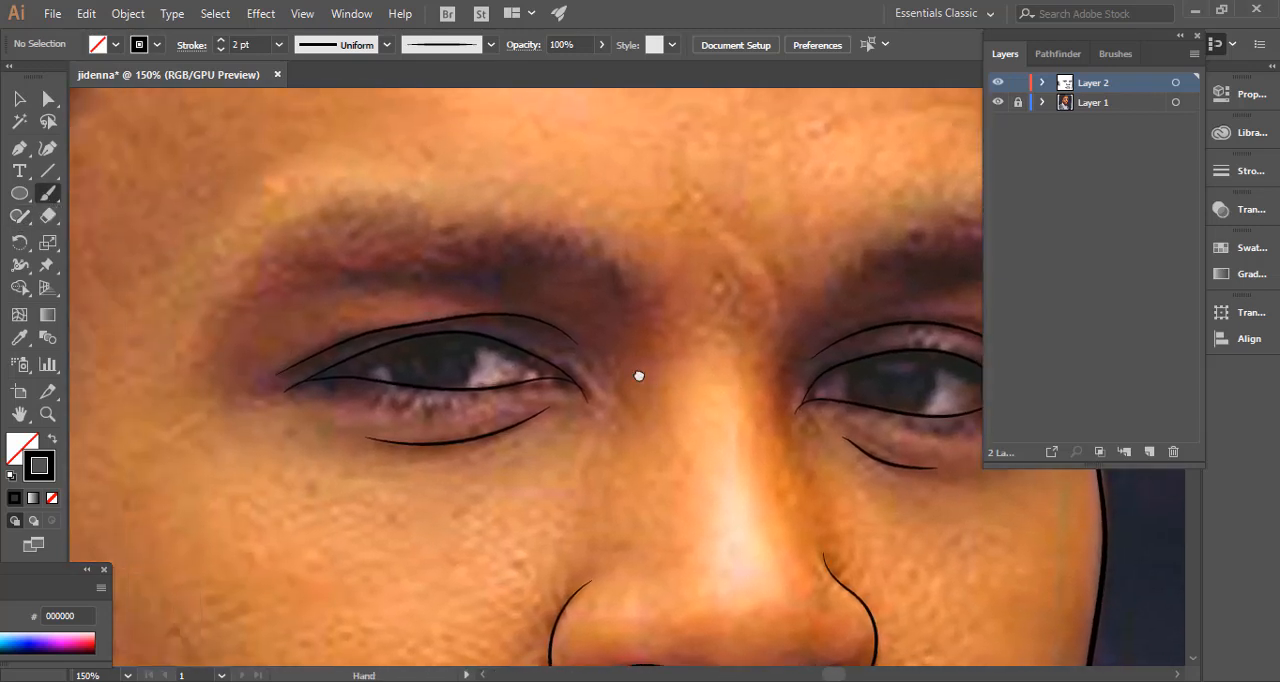
pyautogui.moveTo(438, 252); pyautogui.dragTo(434, 251)
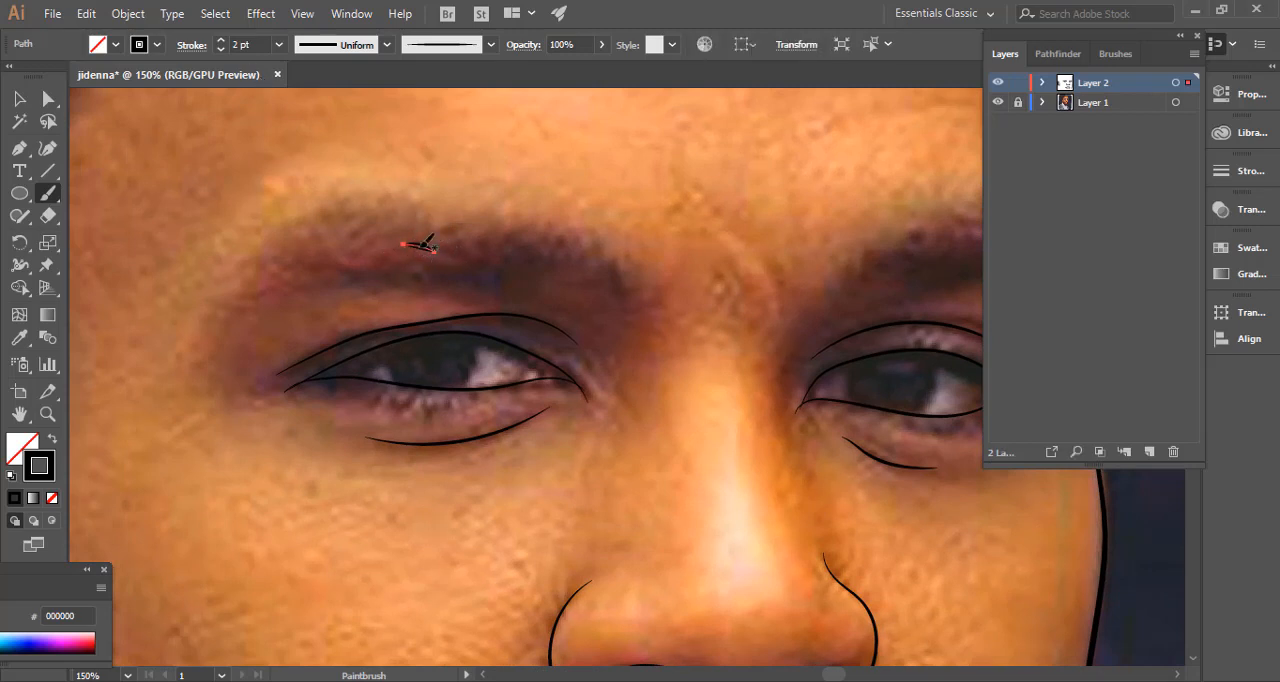
pyautogui.click(220, 50)
pyautogui.click(220, 50)
pyautogui.click(221, 51)
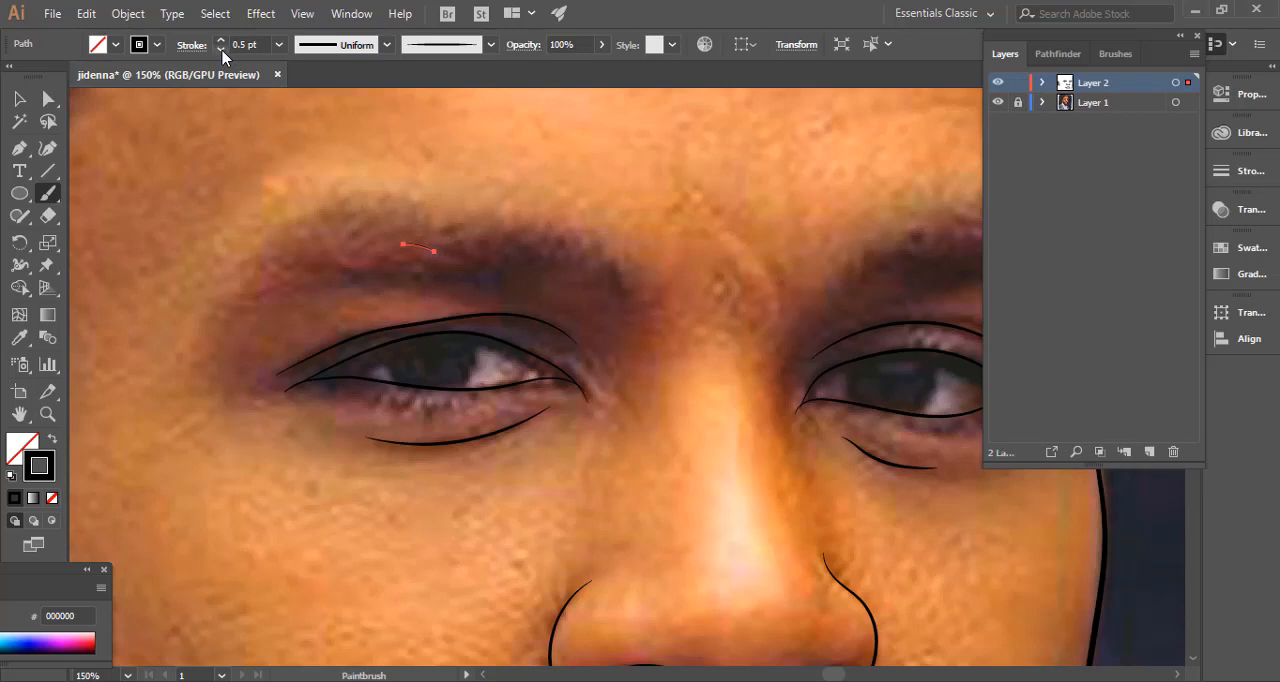
pyautogui.keyDown('ctrl'); pyautogui.click(296, 276); pyautogui.keyUp('ctrl')
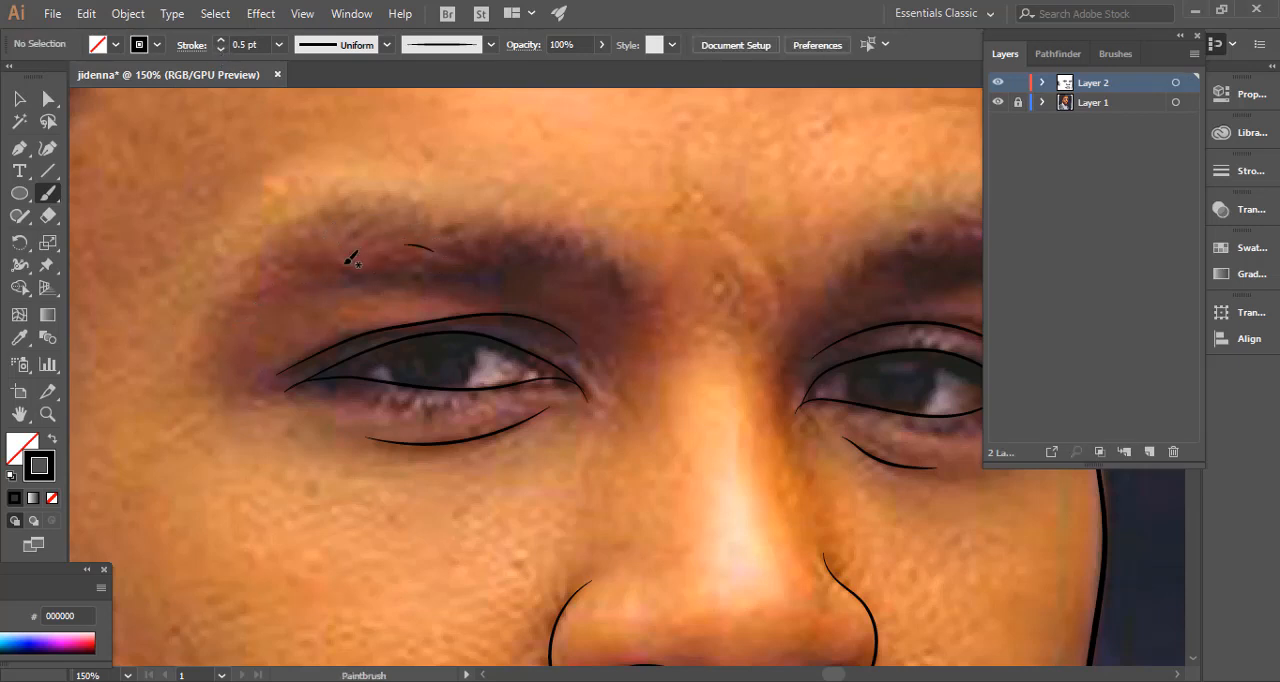
# Fill the eyebrow on the ear's side with many short, overlapping 0.5 pt hair strokes following its arch, and deselect the last one.
pyautogui.moveTo(364, 268); pyautogui.dragTo(474, 255)
pyautogui.moveTo(459, 243); pyautogui.dragTo(491, 258)
pyautogui.moveTo(476, 243)
pyautogui.mouseDown()
pyautogui.moveTo(507, 262)
pyautogui.moveTo(601, 276)
pyautogui.moveTo(570, 258)
pyautogui.moveTo(434, 253)
pyautogui.mouseUp()
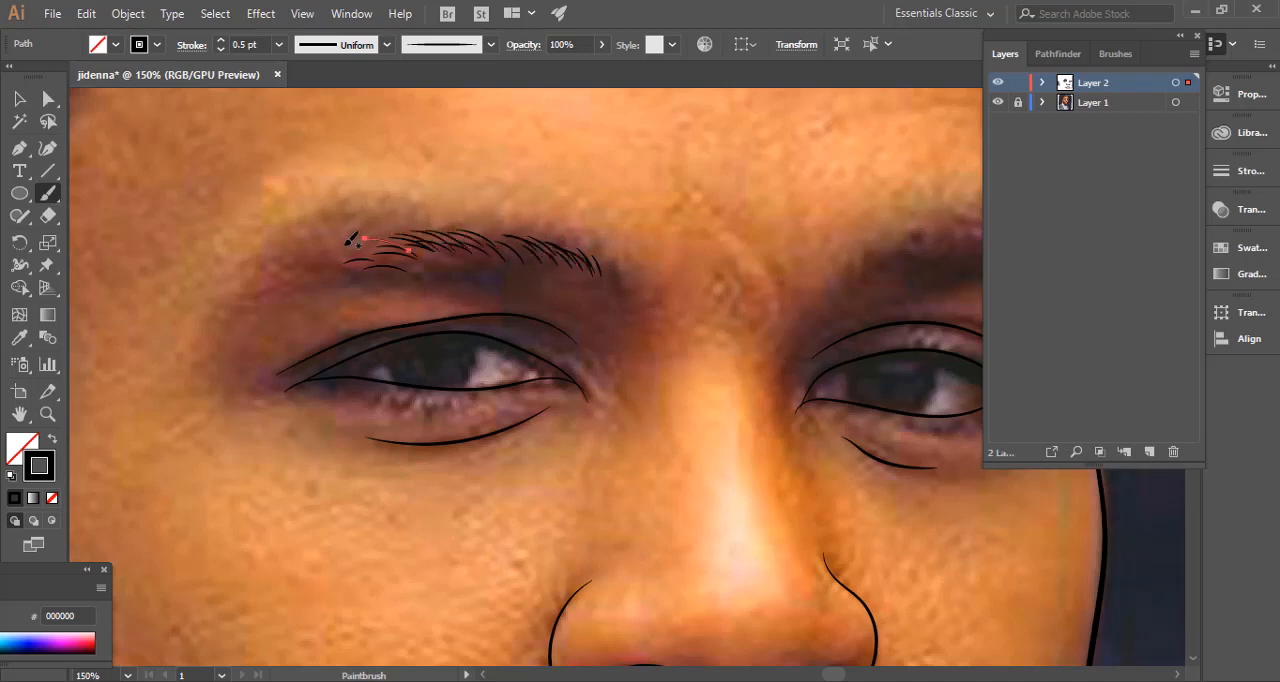
pyautogui.moveTo(346, 244)
pyautogui.mouseDown()
pyautogui.moveTo(396, 247)
pyautogui.moveTo(398, 222)
pyautogui.moveTo(376, 228)
pyautogui.mouseUp()
pyautogui.moveTo(292, 252)
pyautogui.mouseDown()
pyautogui.moveTo(346, 233)
pyautogui.moveTo(322, 272)
pyautogui.mouseUp()
pyautogui.moveTo(320, 283)
pyautogui.mouseDown()
pyautogui.moveTo(392, 273)
pyautogui.moveTo(326, 271)
pyautogui.moveTo(350, 275)
pyautogui.moveTo(377, 255)
pyautogui.moveTo(325, 259)
pyautogui.moveTo(478, 266)
pyautogui.mouseUp()
pyautogui.moveTo(403, 247)
pyautogui.mouseDown()
pyautogui.moveTo(489, 262)
pyautogui.moveTo(494, 239)
pyautogui.moveTo(523, 261)
pyautogui.moveTo(510, 236)
pyautogui.moveTo(528, 239)
pyautogui.moveTo(501, 238)
pyautogui.moveTo(518, 265)
pyautogui.moveTo(509, 235)
pyautogui.moveTo(526, 236)
pyautogui.moveTo(546, 267)
pyautogui.moveTo(532, 235)
pyautogui.moveTo(539, 266)
pyautogui.moveTo(546, 240)
pyautogui.moveTo(561, 262)
pyautogui.moveTo(554, 239)
pyautogui.moveTo(577, 262)
pyautogui.mouseUp()
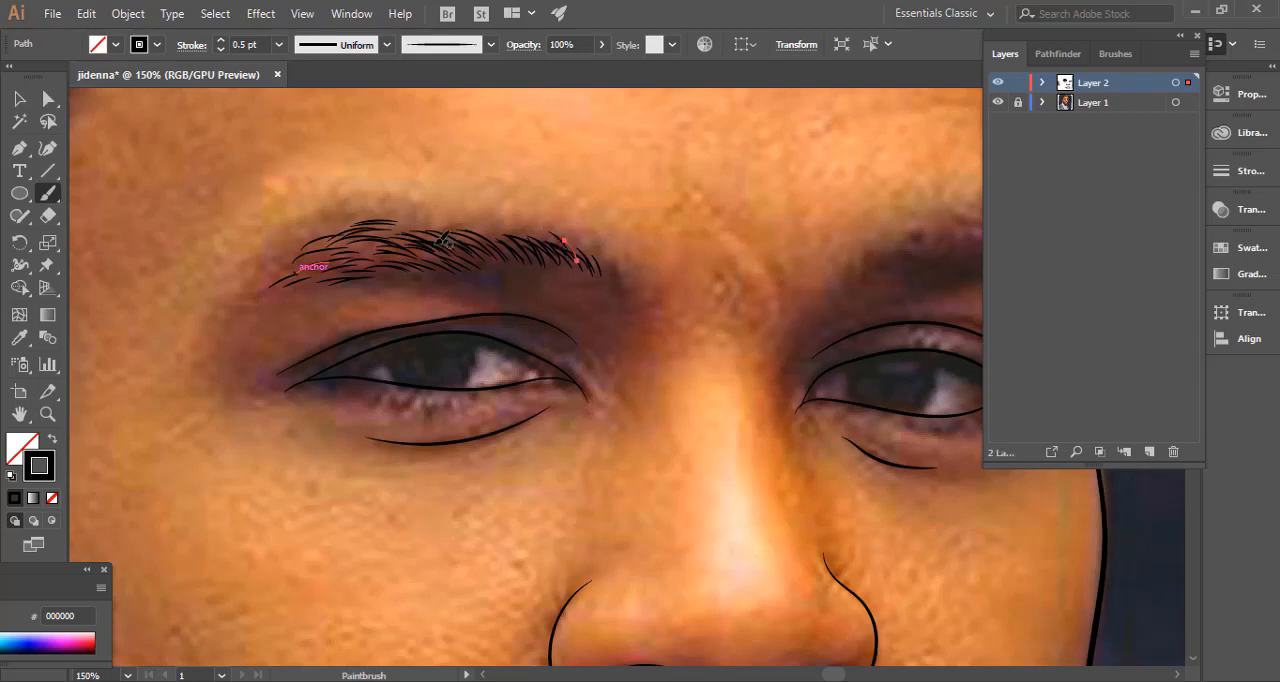
pyautogui.moveTo(438, 247)
pyautogui.mouseDown()
pyautogui.moveTo(465, 273)
pyautogui.moveTo(449, 273)
pyautogui.mouseUp()
pyautogui.moveTo(455, 255)
pyautogui.mouseDown()
pyautogui.moveTo(486, 279)
pyautogui.moveTo(478, 245)
pyautogui.moveTo(520, 267)
pyautogui.mouseUp()
pyautogui.moveTo(296, 290)
pyautogui.mouseDown()
pyautogui.moveTo(347, 267)
pyautogui.moveTo(314, 266)
pyautogui.moveTo(382, 273)
pyautogui.moveTo(333, 258)
pyautogui.moveTo(387, 257)
pyautogui.moveTo(358, 246)
pyautogui.moveTo(404, 250)
pyautogui.moveTo(305, 266)
pyautogui.moveTo(382, 246)
pyautogui.mouseUp()
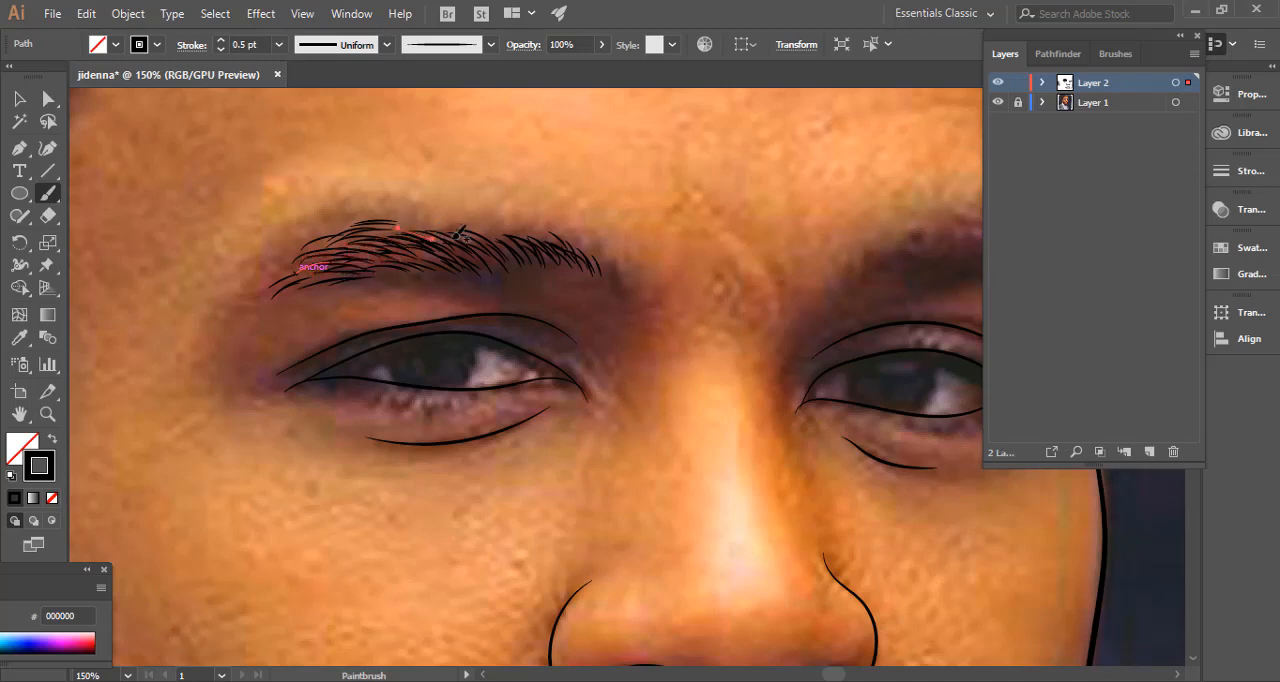
pyautogui.moveTo(480, 229); pyautogui.dragTo(514, 253)
pyautogui.hotkey('ctrl', 'shift', 'a')
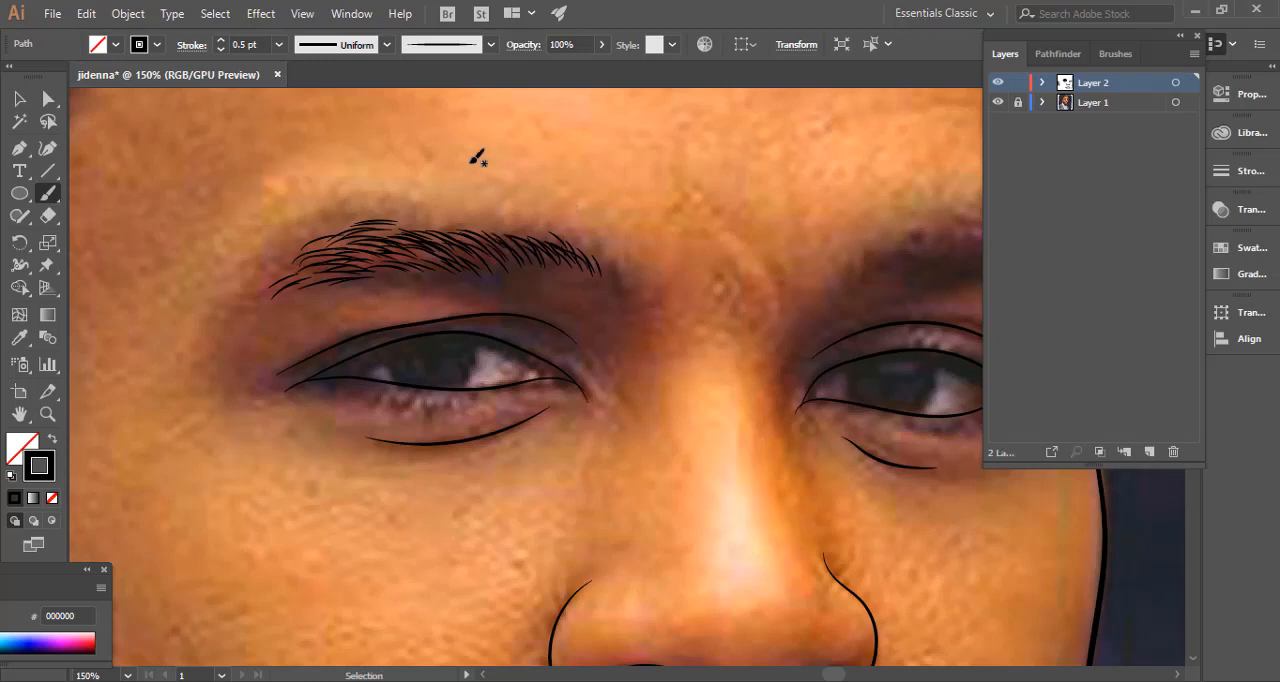
# Set the stroke weight to 0.25 pt, paint finer hairs along the ear-side eyebrow and at its tail, and deselect the last one.
pyautogui.click(221, 49)
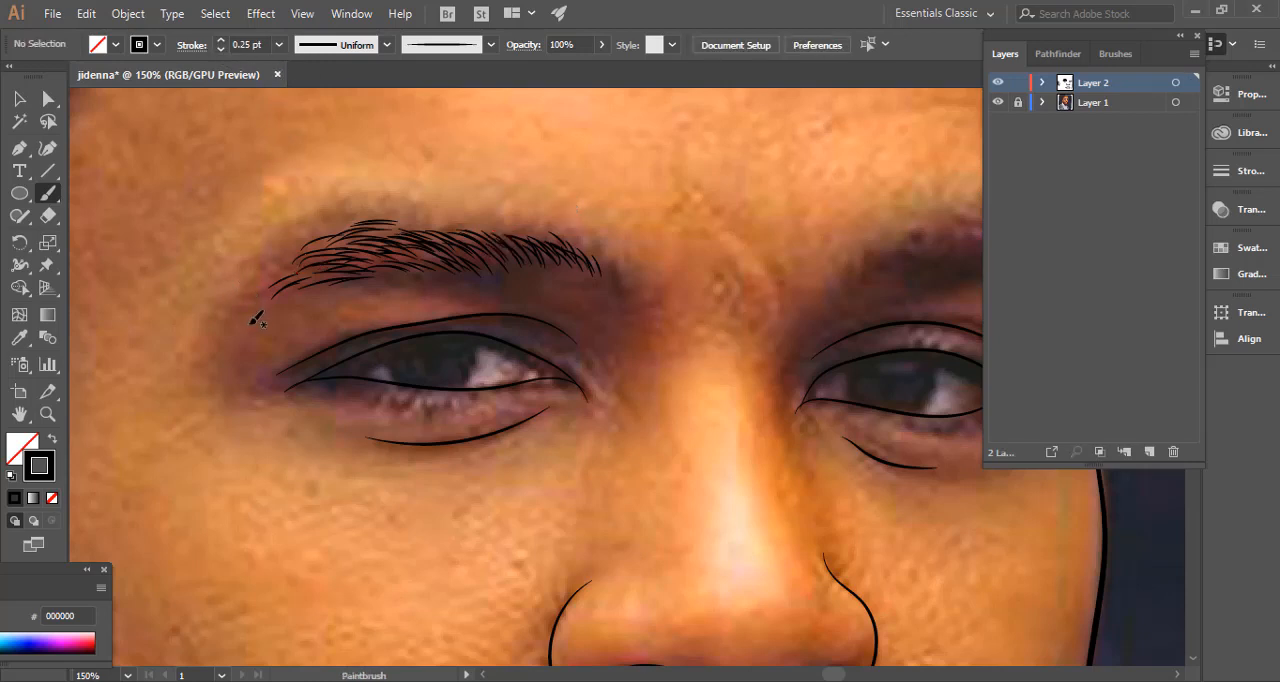
pyautogui.moveTo(268, 304)
pyautogui.mouseDown()
pyautogui.moveTo(297, 290)
pyautogui.moveTo(273, 277)
pyautogui.moveTo(320, 263)
pyautogui.moveTo(287, 263)
pyautogui.moveTo(496, 230)
pyautogui.moveTo(589, 245)
pyautogui.moveTo(613, 281)
pyautogui.moveTo(565, 258)
pyautogui.moveTo(570, 280)
pyautogui.moveTo(455, 254)
pyautogui.mouseUp()
pyautogui.keyDown('ctrl'); pyautogui.click(572, 226); pyautogui.keyUp('ctrl')
pyautogui.hotkey('ctrl', '-')
pyautogui.hotkey('ctrl', '-')
pyautogui.hotkey('ctrl', '-')
pyautogui.hotkey('ctrl', '-')
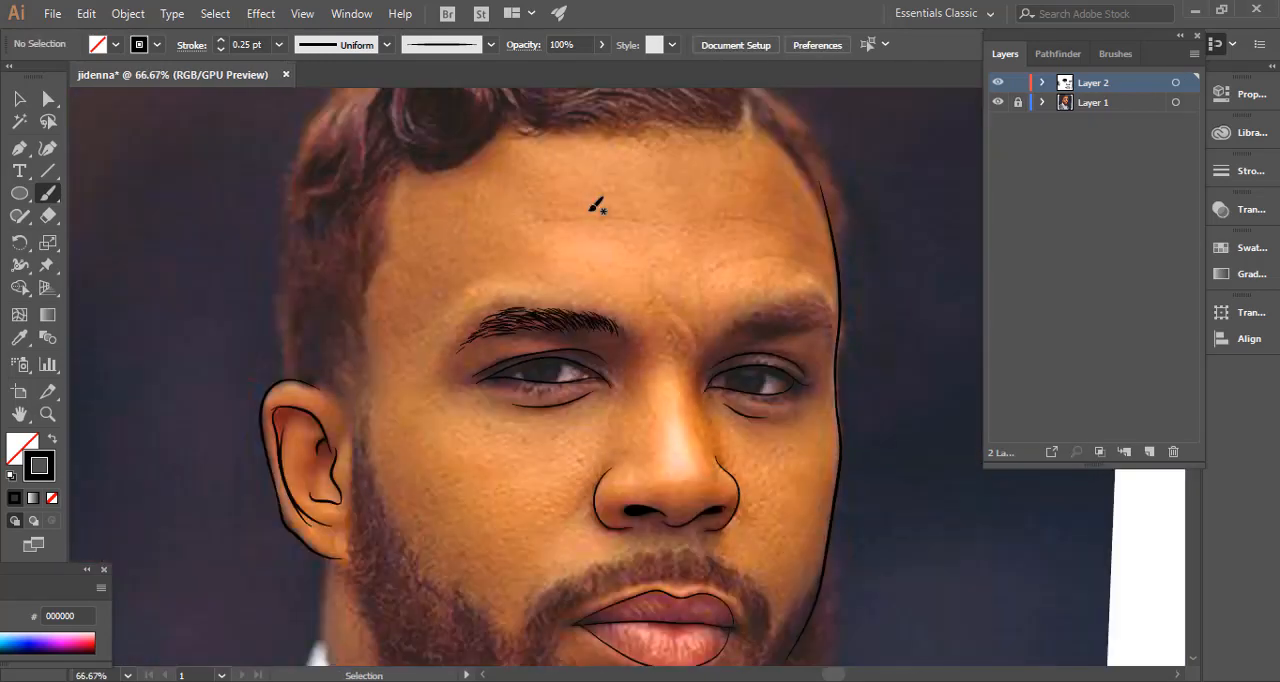
# Add more 0.25 pt hairs to fill the gaps in the inner half of the ear-side eyebrow.
pyautogui.hotkey('ctrl', '+')
pyautogui.hotkey('ctrl', '+')
pyautogui.hotkey('ctrl', '+')
pyautogui.hotkey('ctrl', '+')
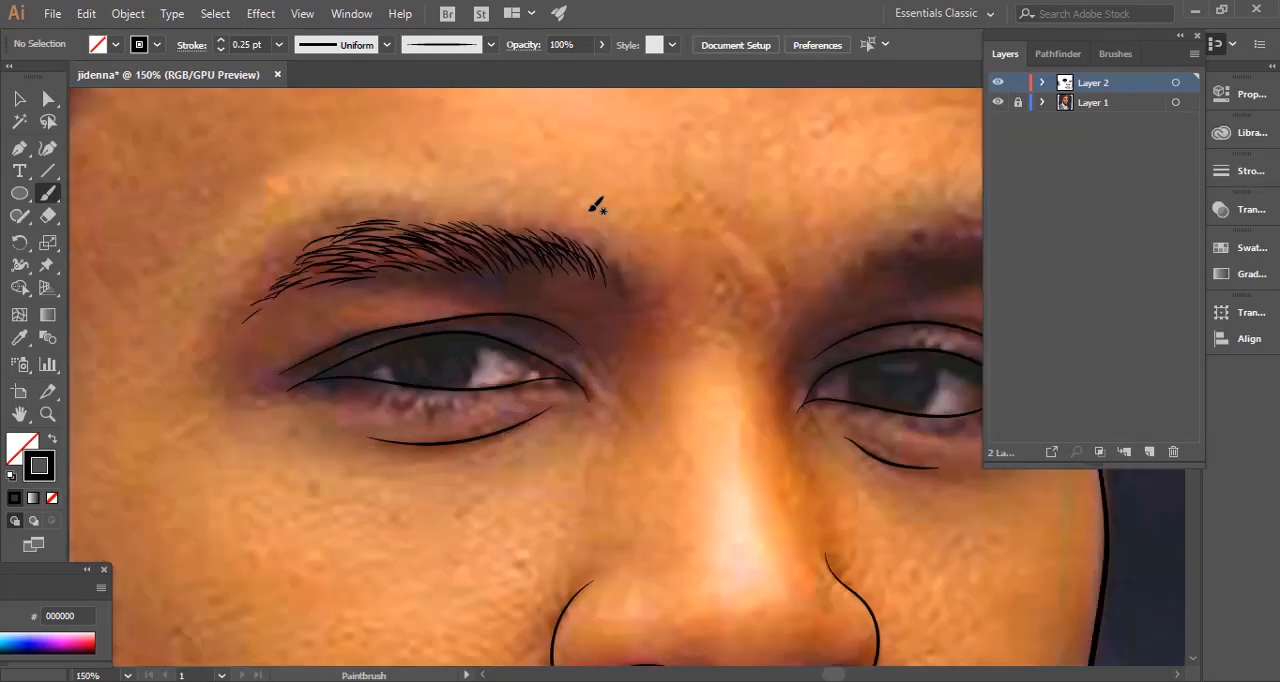
pyautogui.moveTo(571, 265)
pyautogui.mouseDown()
pyautogui.moveTo(582, 277)
pyautogui.moveTo(557, 275)
pyautogui.mouseUp()
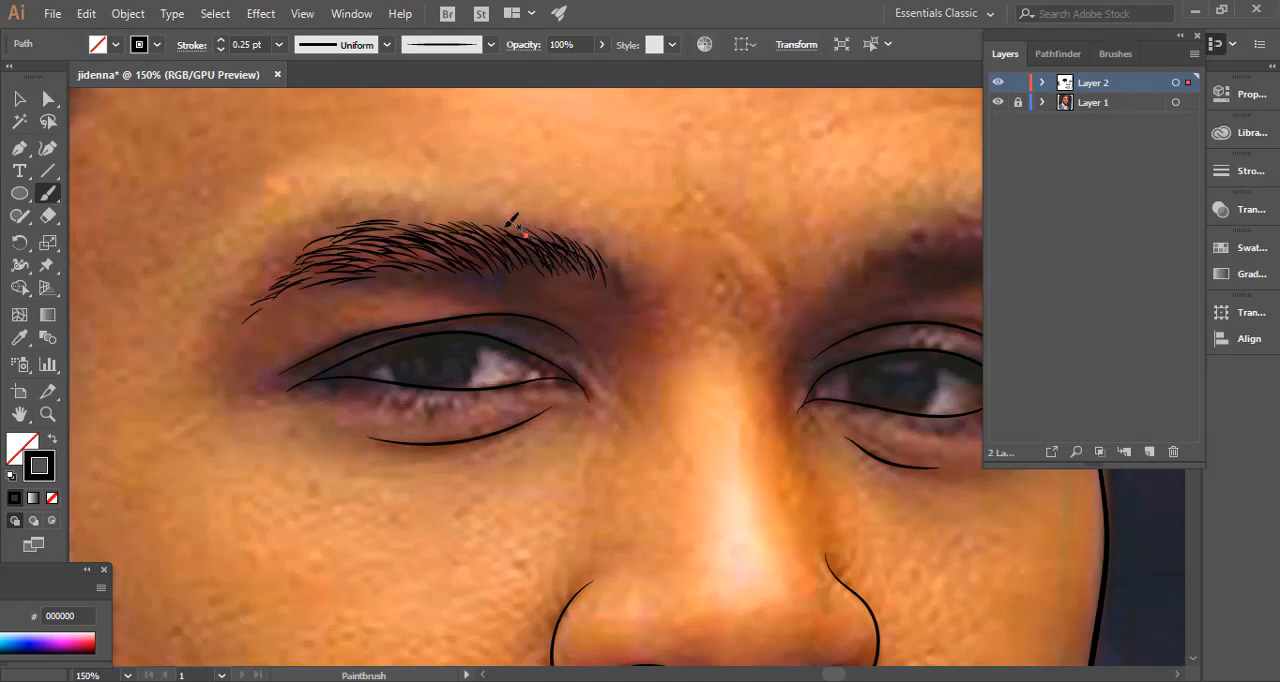
pyautogui.moveTo(492, 242); pyautogui.dragTo(522, 263)
# Set the stroke weight to 0.5 pt, paint short hair strokes along the other eyebrow towards the face contour, and deselect the last one.
pyautogui.moveTo(483, 257)
pyautogui.mouseDown()
pyautogui.moveTo(509, 271)
pyautogui.moveTo(458, 289)
pyautogui.moveTo(237, 301)
pyautogui.mouseUp()
pyautogui.press('space')
pyautogui.keyDown('ctrl'); pyautogui.click(417, 246); pyautogui.keyUp('ctrl')
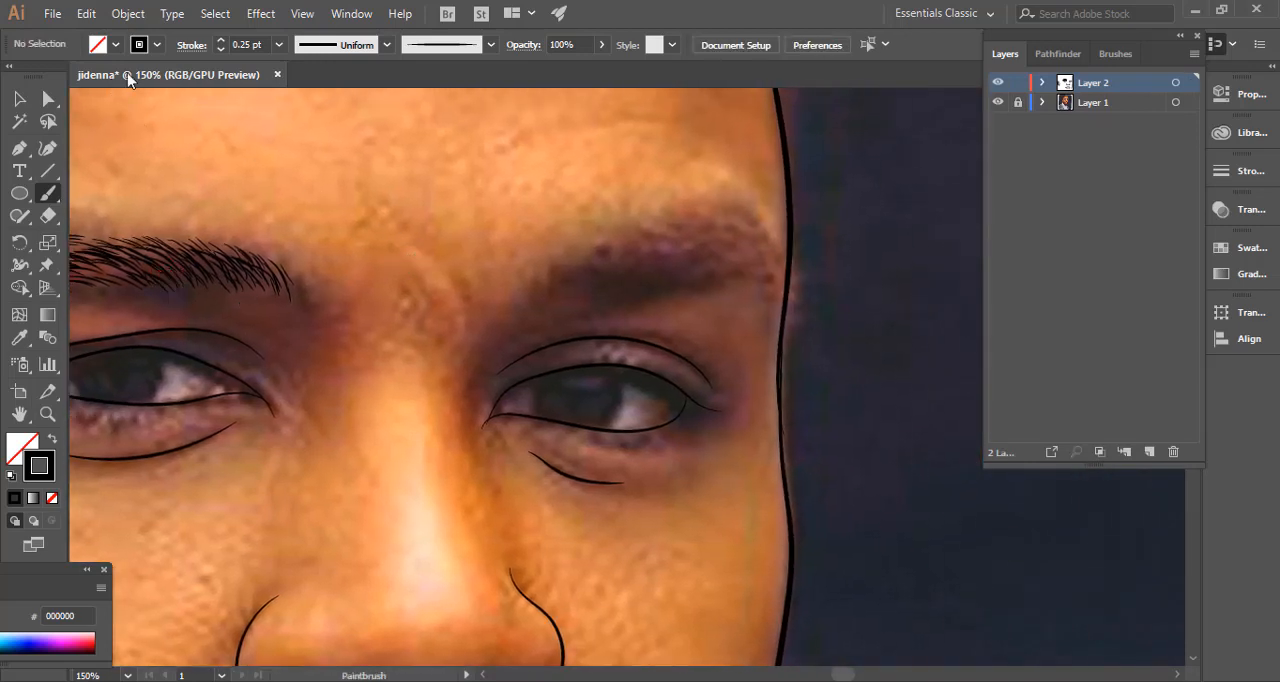
pyautogui.click(221, 40)
pyautogui.moveTo(613, 283)
pyautogui.mouseDown()
pyautogui.moveTo(641, 262)
pyautogui.moveTo(747, 248)
pyautogui.moveTo(633, 249)
pyautogui.moveTo(605, 267)
pyautogui.moveTo(762, 249)
pyautogui.mouseUp()
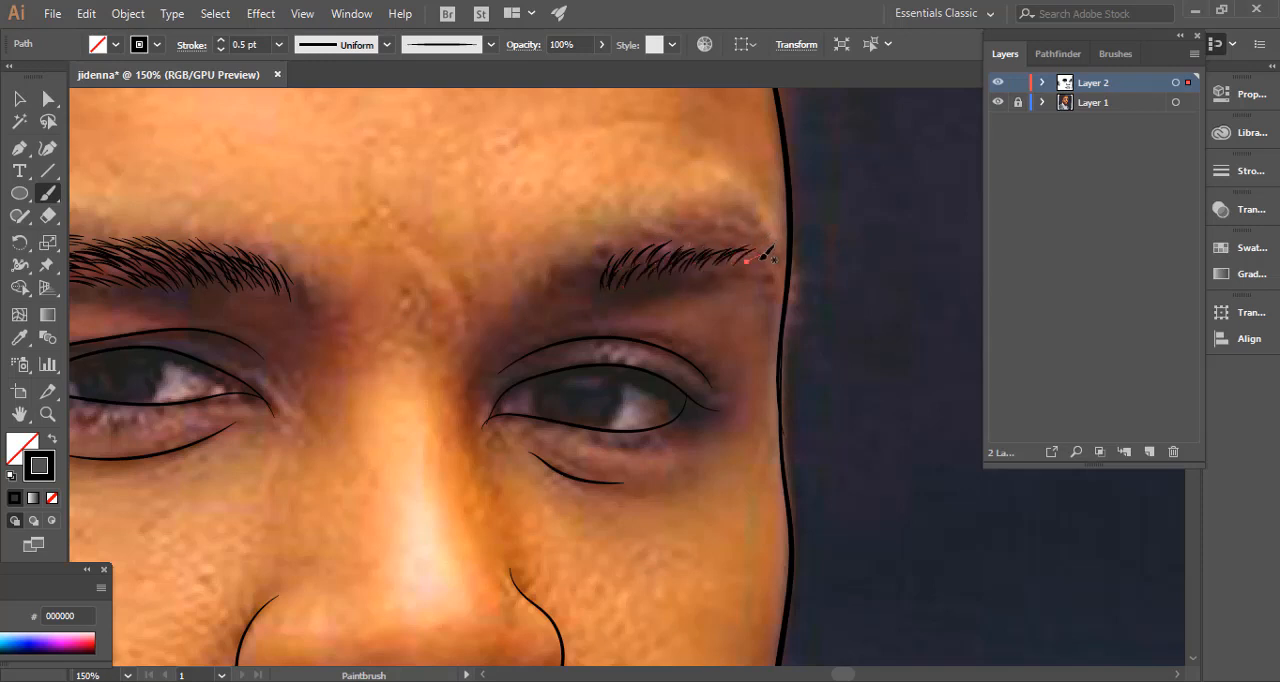
pyautogui.keyDown('ctrl'); pyautogui.click(351, 160); pyautogui.keyUp('ctrl')
# Set the stroke weight to 0.25 pt and paint finer hairs around the second eyebrow, extending it inward and out to the face contour.
pyautogui.click(221, 49)
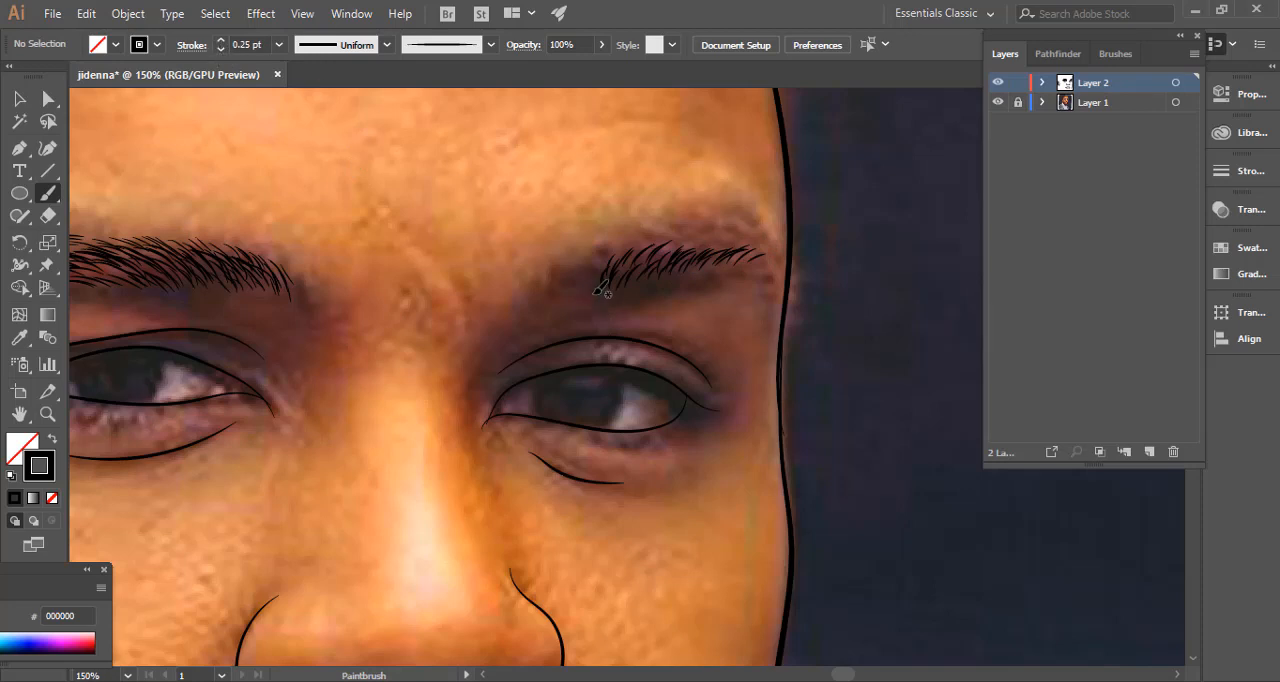
pyautogui.moveTo(585, 289)
pyautogui.mouseDown()
pyautogui.moveTo(596, 276)
pyautogui.moveTo(568, 273)
pyautogui.moveTo(594, 281)
pyautogui.moveTo(603, 252)
pyautogui.moveTo(582, 264)
pyautogui.moveTo(606, 260)
pyautogui.moveTo(603, 270)
pyautogui.moveTo(646, 241)
pyautogui.moveTo(724, 233)
pyautogui.moveTo(783, 271)
pyautogui.moveTo(680, 237)
pyautogui.moveTo(662, 246)
pyautogui.moveTo(671, 254)
pyautogui.moveTo(603, 276)
pyautogui.moveTo(634, 258)
pyautogui.mouseUp()
pyautogui.moveTo(641, 283)
pyautogui.mouseDown()
pyautogui.moveTo(683, 252)
pyautogui.moveTo(674, 273)
pyautogui.moveTo(711, 251)
pyautogui.mouseUp()
pyautogui.keyDown('ctrl'); pyautogui.click(848, 275); pyautogui.keyUp('ctrl')
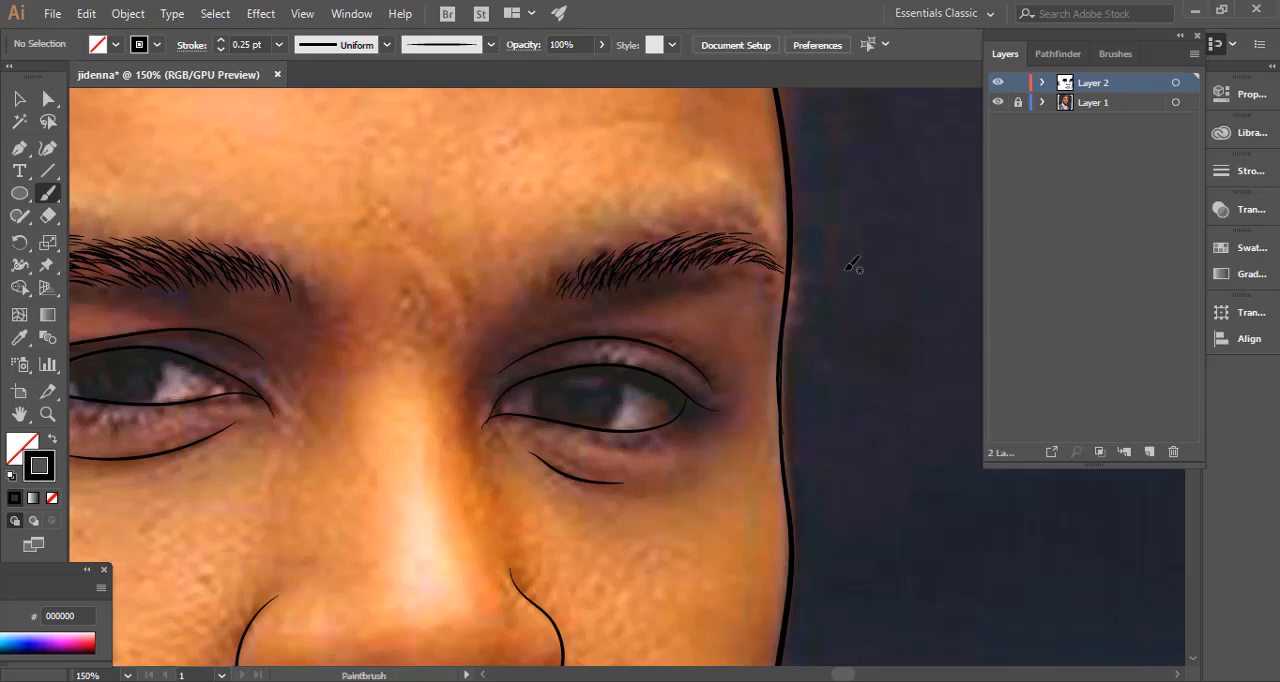
# Thicken the second eyebrow with more overlapping 0.25 pt hairs along its lower edge, body and inner end, and deselect the last one.
pyautogui.hotkey('ctrl', '-')
pyautogui.hotkey('ctrl', '-')
pyautogui.hotkey('ctrl', '-')
pyautogui.hotkey('ctrl', '-')
pyautogui.hotkey('ctrl', '+')
pyautogui.hotkey('ctrl', '+')
pyautogui.hotkey('ctrl', '+')
pyautogui.hotkey('ctrl', '+')
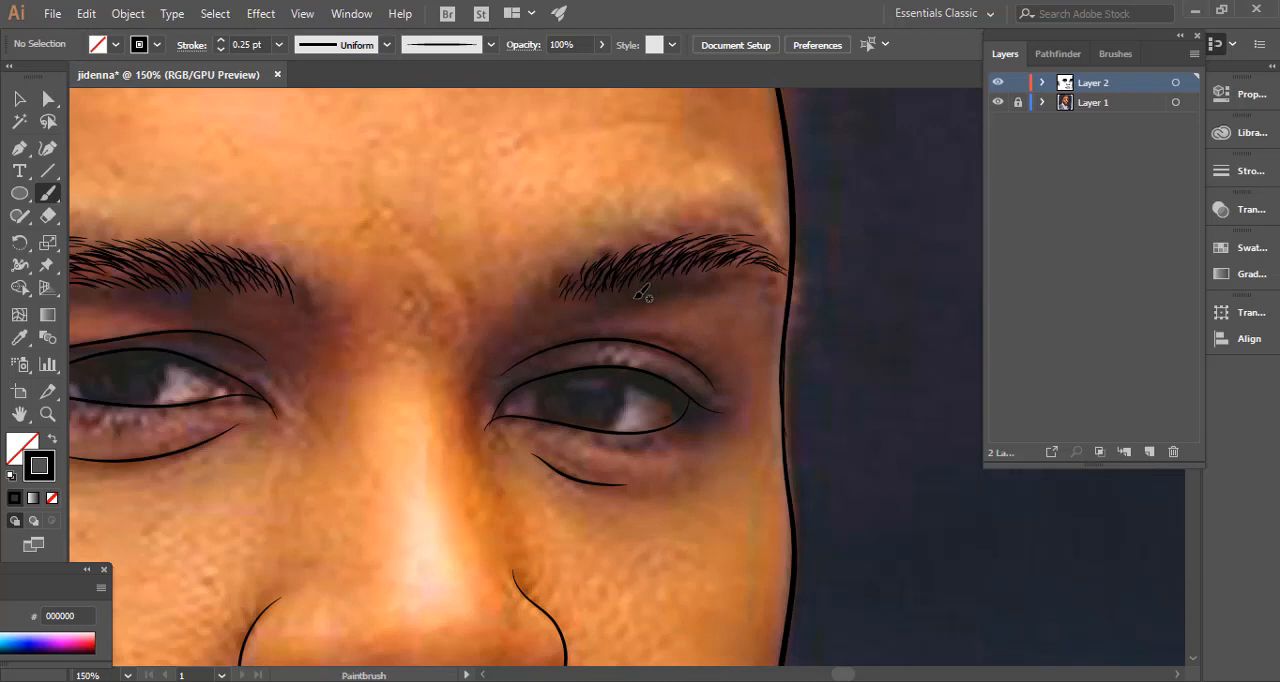
pyautogui.moveTo(634, 294)
pyautogui.mouseDown()
pyautogui.moveTo(650, 266)
pyautogui.moveTo(612, 279)
pyautogui.moveTo(628, 296)
pyautogui.moveTo(671, 292)
pyautogui.moveTo(778, 250)
pyautogui.moveTo(702, 282)
pyautogui.moveTo(718, 266)
pyautogui.moveTo(688, 262)
pyautogui.moveTo(747, 240)
pyautogui.mouseUp()
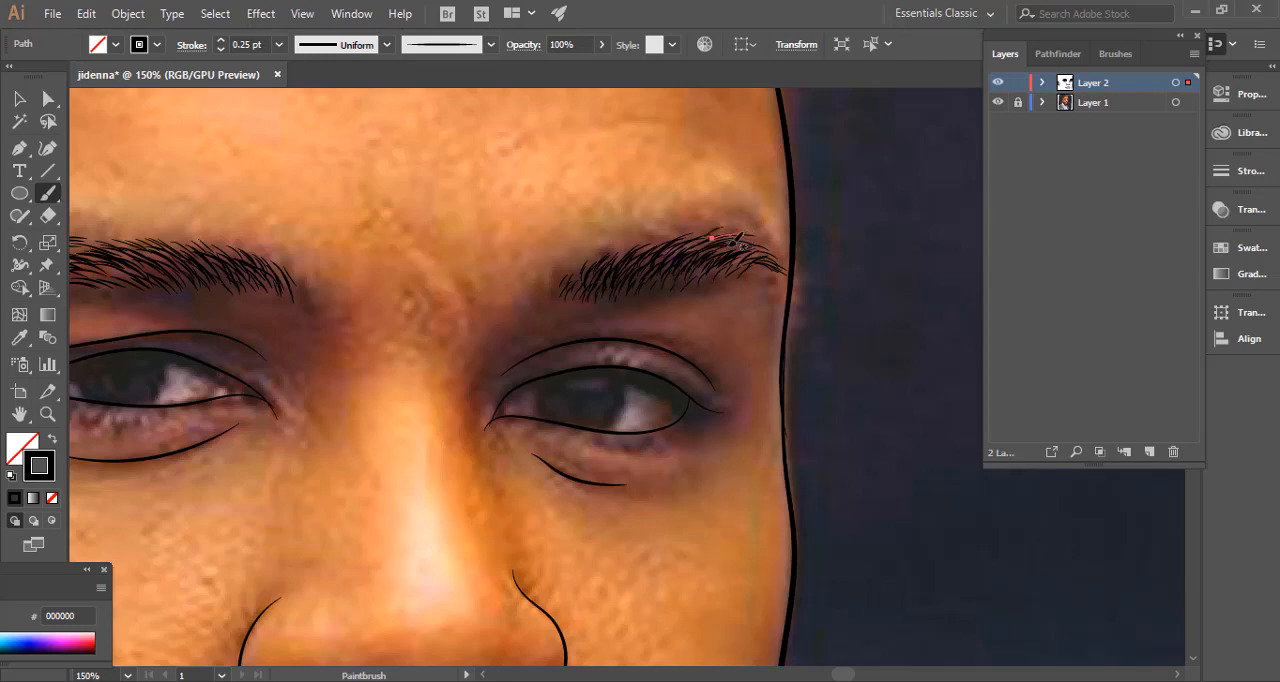
pyautogui.moveTo(592, 286); pyautogui.dragTo(608, 257)
pyautogui.press('ctrl')
pyautogui.keyDown('ctrl'); pyautogui.click(652, 222); pyautogui.keyUp('ctrl')
pyautogui.hotkey('ctrl', '-')
pyautogui.hotkey('ctrl', '-')
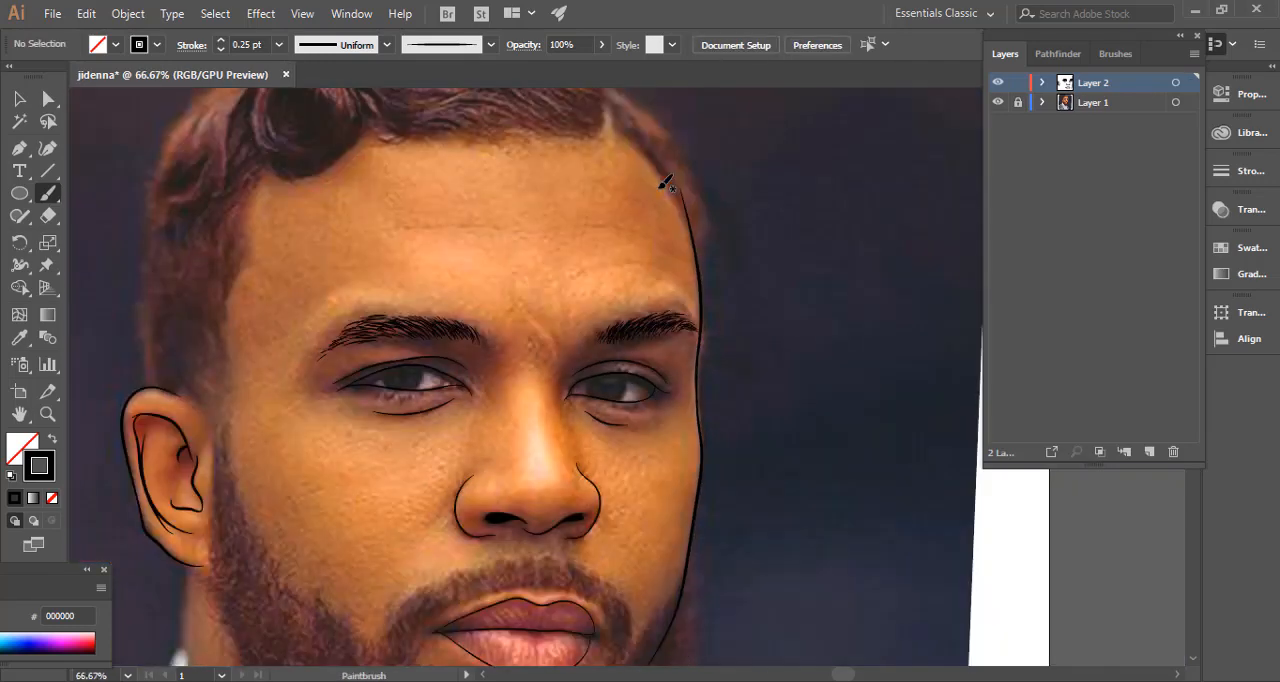
# Select all hair strokes of the ear-side eyebrow and move them up onto the forehead, clear of the photo's eyebrow.
pyautogui.press('space')
pyautogui.moveTo(473, 305); pyautogui.dragTo(586, 232)
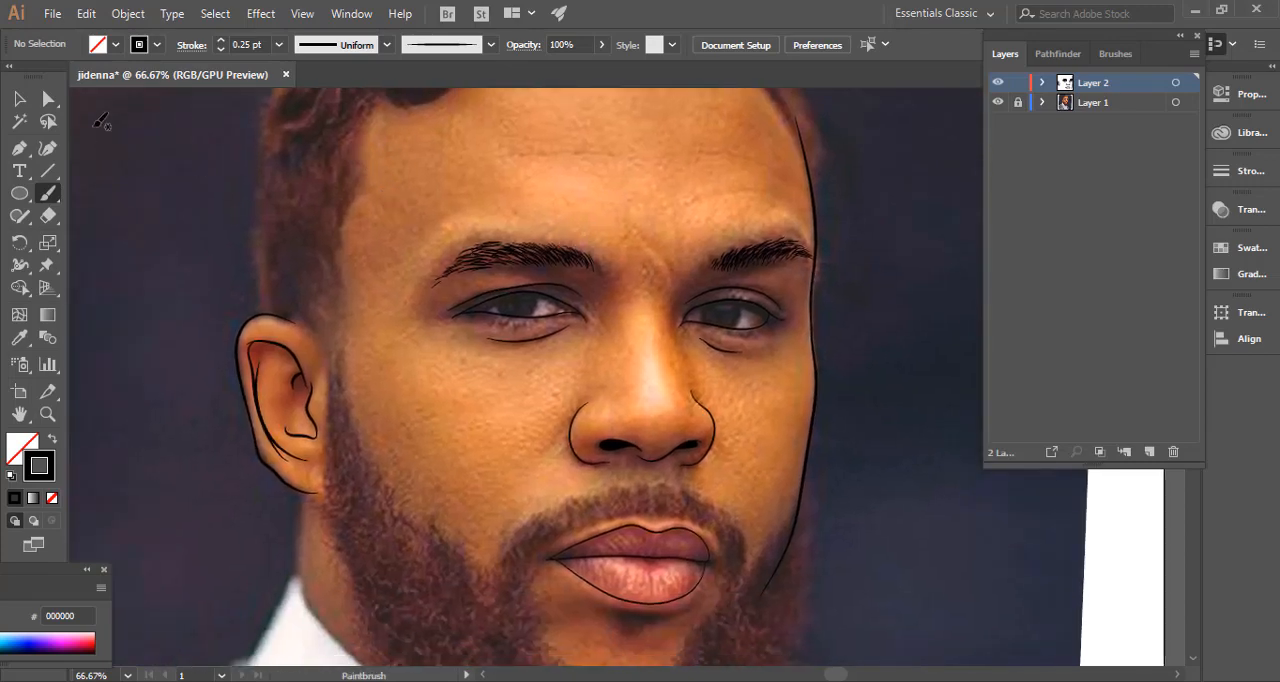
pyautogui.click(30, 98)
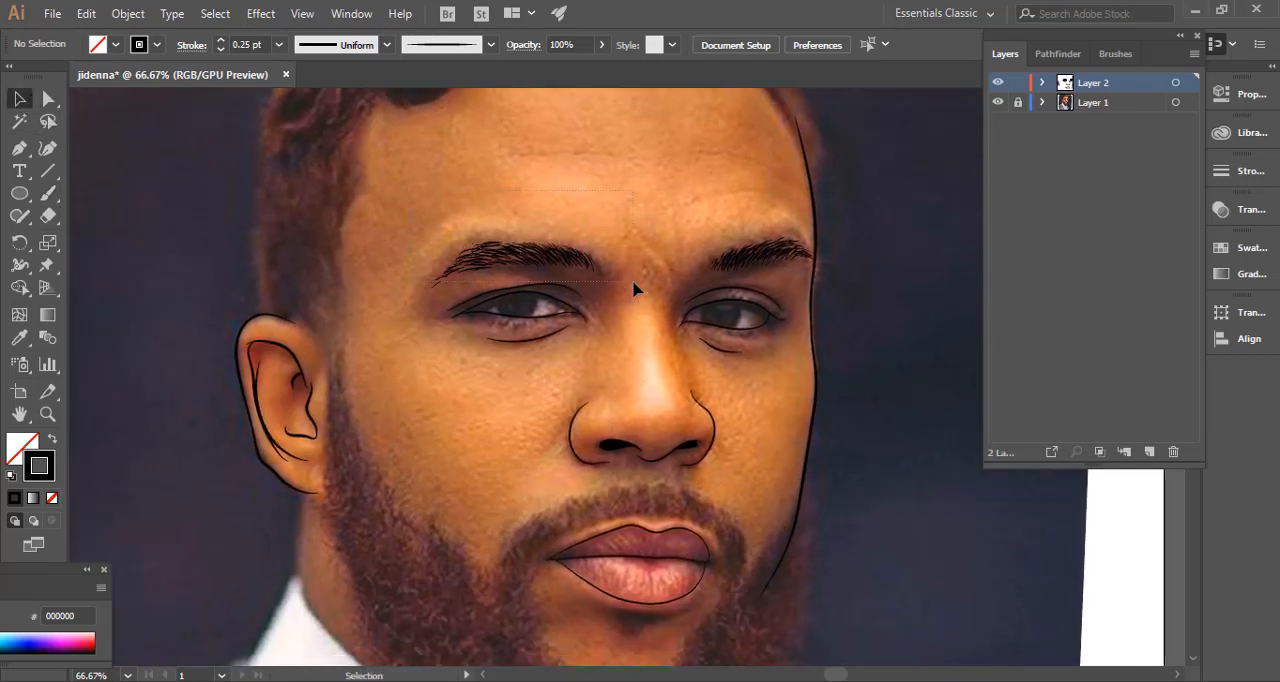
pyautogui.moveTo(629, 288); pyautogui.dragTo(628, 287)
pyautogui.moveTo(534, 264)
pyautogui.mouseDown()
pyautogui.moveTo(660, 157)
pyautogui.moveTo(662, 178)
pyautogui.mouseUp()
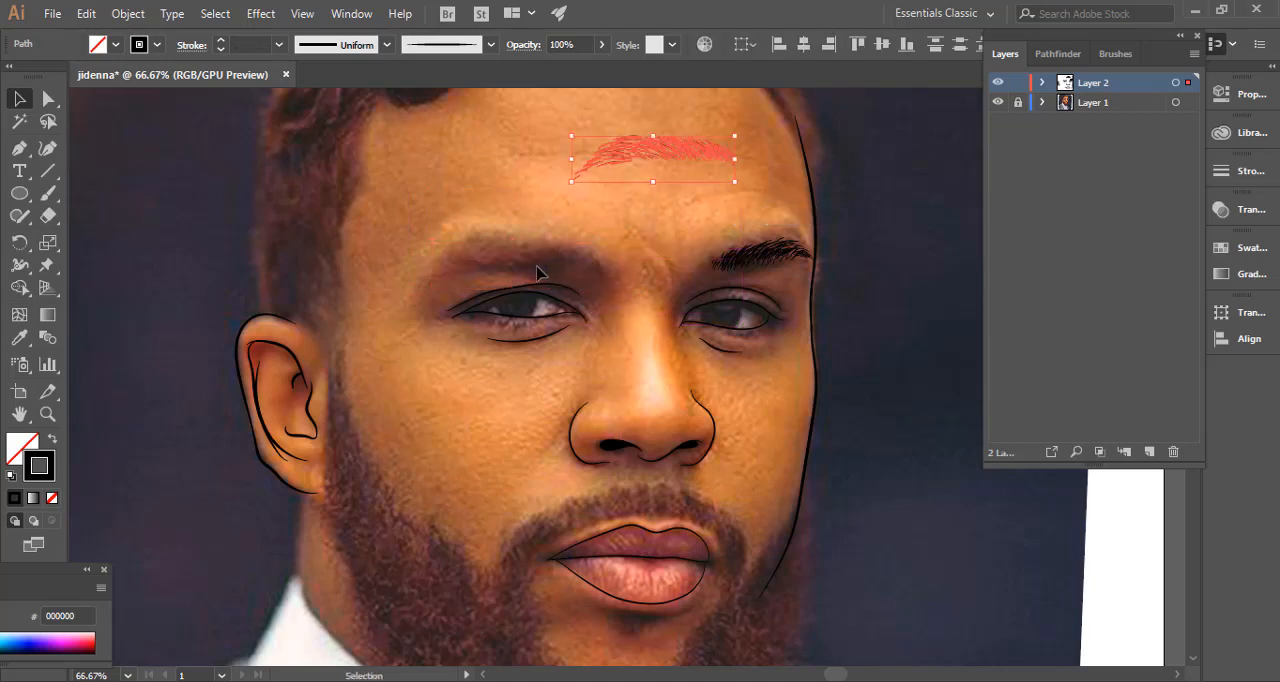
# Switch to the Pencil tool and set its fidelity fully to Accurate.
pyautogui.click(18, 218)
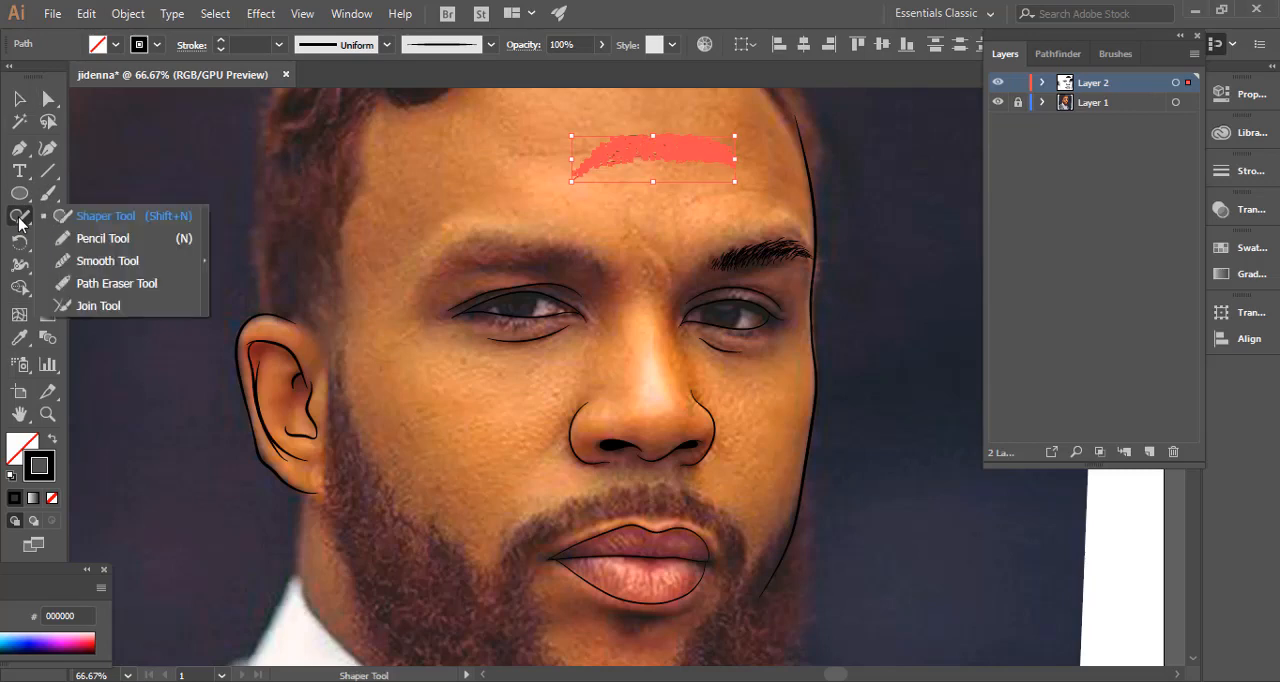
pyautogui.click(103, 238)
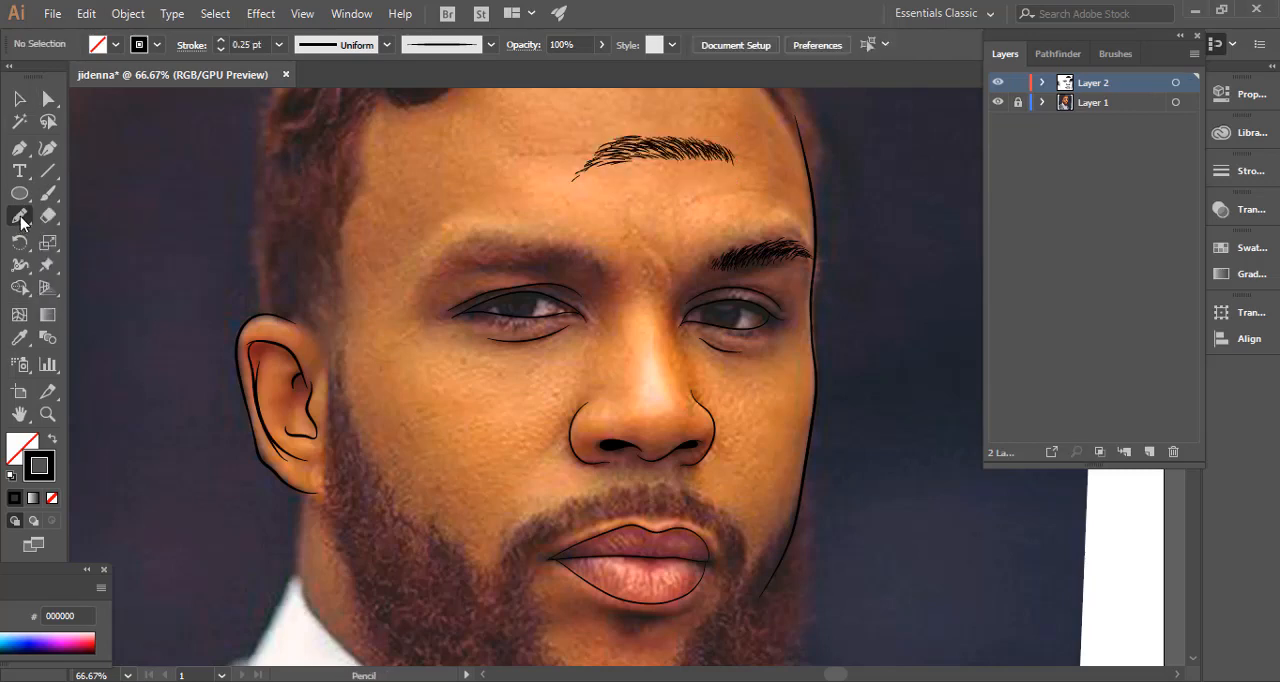
pyautogui.doubleClick(19, 217)
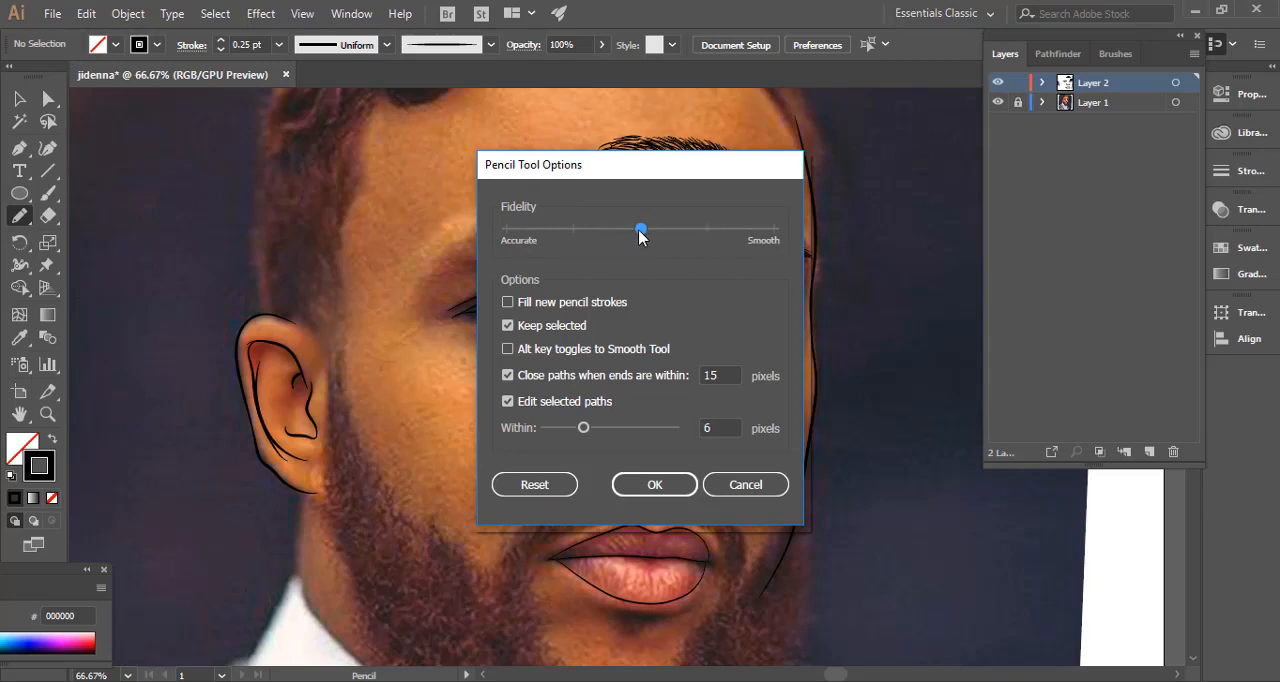
pyautogui.moveTo(620, 238); pyautogui.dragTo(506, 243)
pyautogui.click(656, 484)
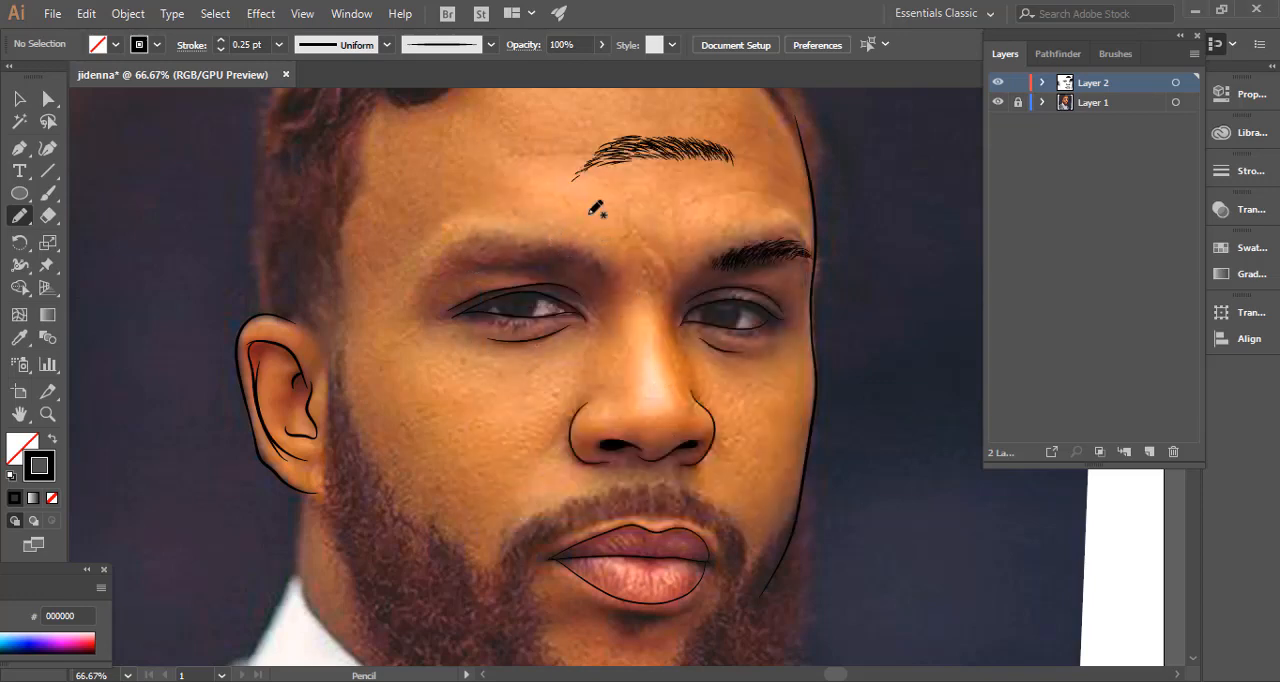
# Draw a closed, jagged pencil outline around the photo's ear-side eyebrow, with hair-like spikes along its edges.
pyautogui.hotkey('ctrl', '+')
pyautogui.hotkey('ctrl', '+')
pyautogui.moveTo(290, 237); pyautogui.dragTo(541, 418)
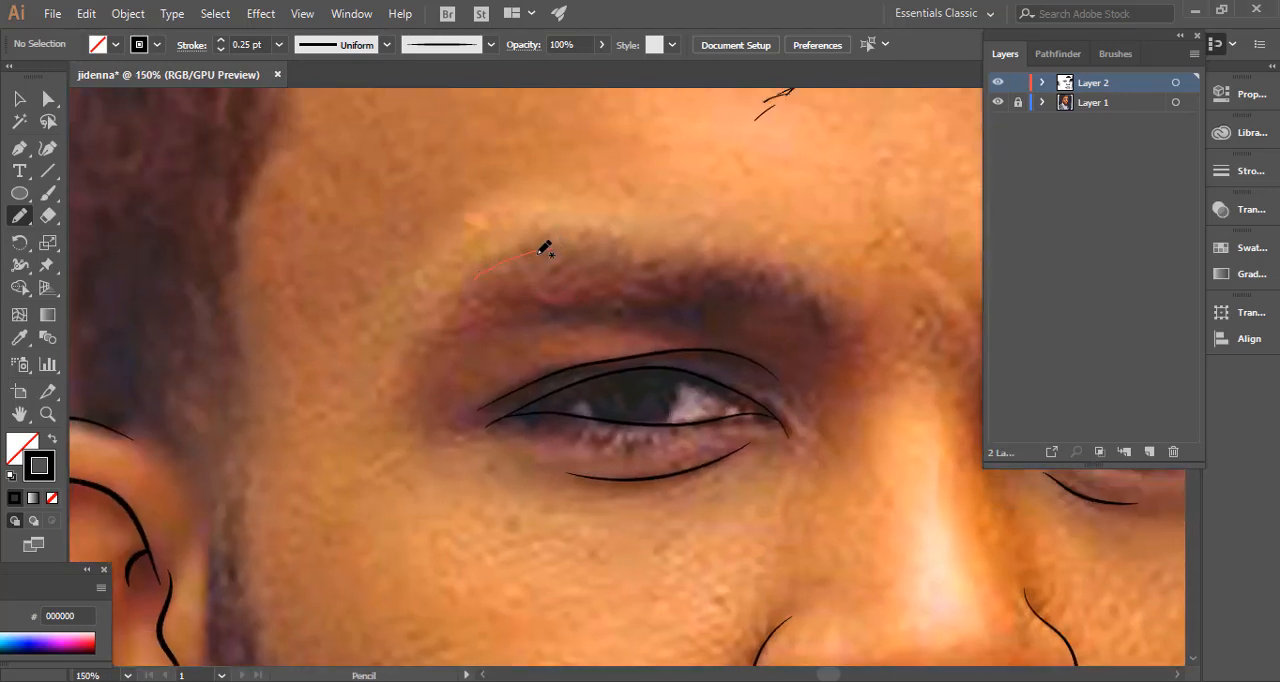
pyautogui.moveTo(539, 252)
pyautogui.mouseDown()
pyautogui.moveTo(758, 266)
pyautogui.moveTo(802, 290)
pyautogui.moveTo(792, 312)
pyautogui.moveTo(783, 296)
pyautogui.moveTo(770, 309)
pyautogui.moveTo(648, 299)
pyautogui.moveTo(511, 322)
pyautogui.moveTo(507, 312)
pyautogui.moveTo(415, 347)
pyautogui.moveTo(461, 300)
pyautogui.mouseUp()
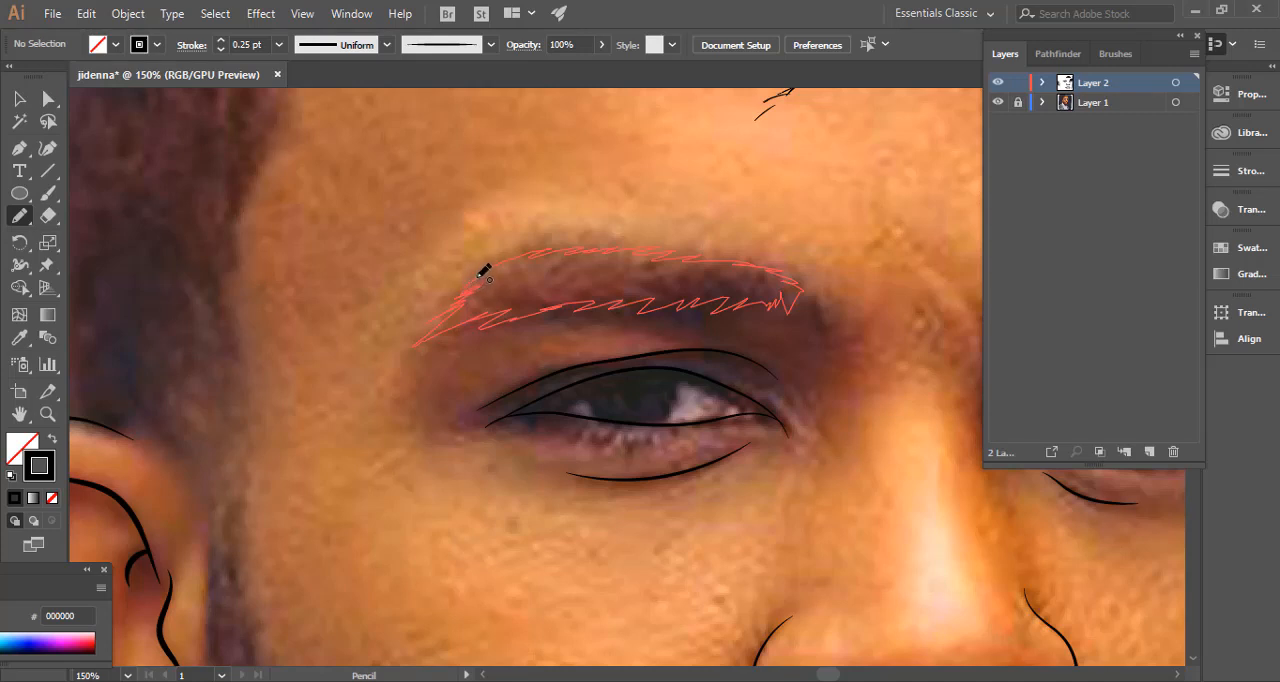
pyautogui.moveTo(523, 277); pyautogui.dragTo(532, 288)
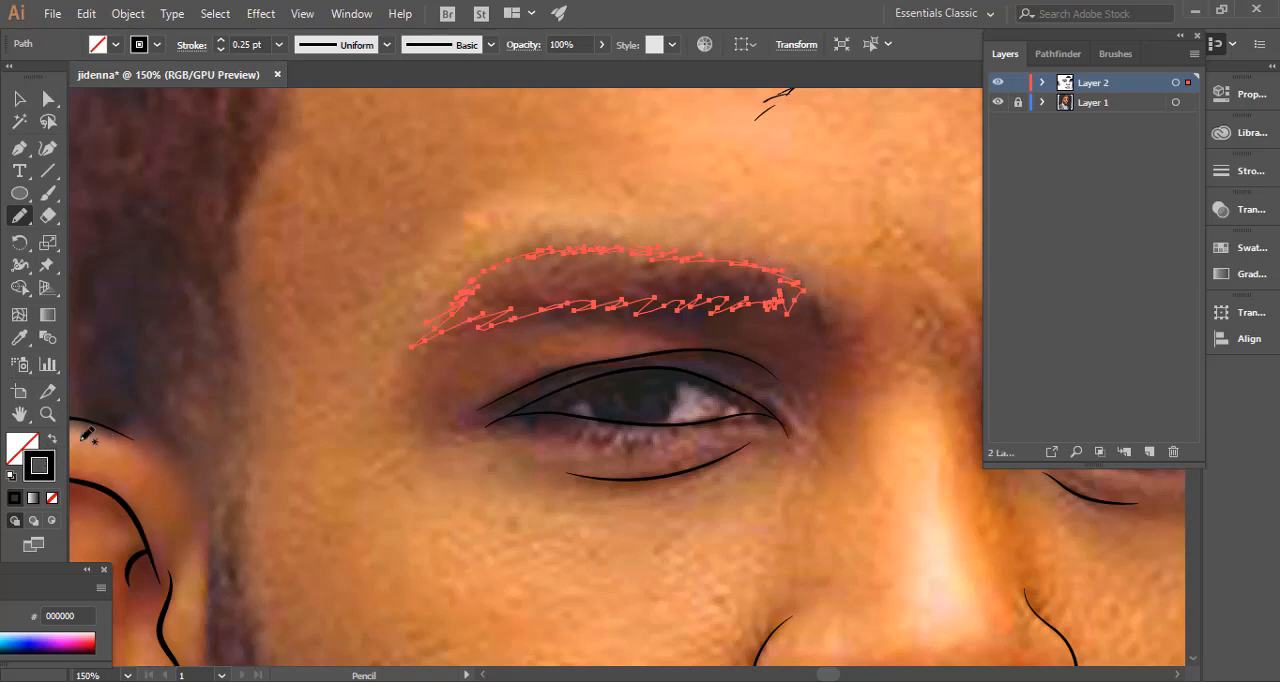
# Swap the eyebrow outline's fill and stroke to make it solid black without a stroke, and deselect it.
pyautogui.click(53, 440)
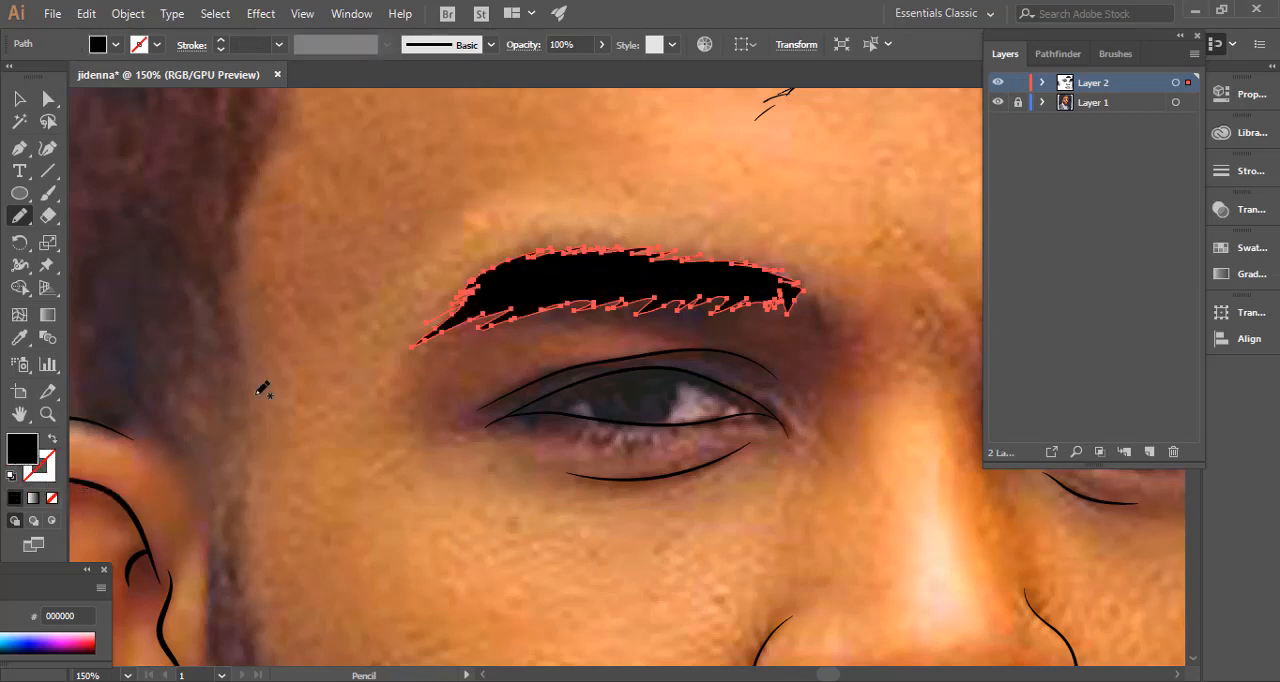
pyautogui.click(20, 104)
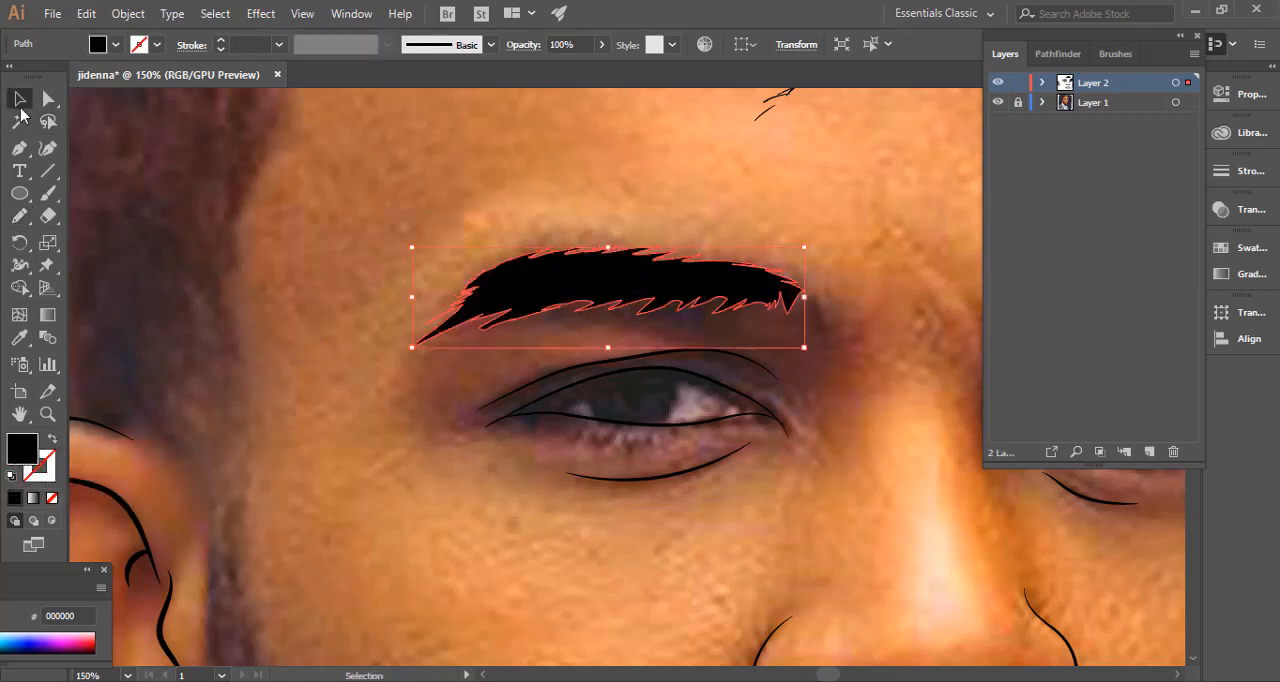
pyautogui.click(277, 263)
pyautogui.hotkey('ctrl', '-')
pyautogui.hotkey('ctrl', '-')
pyautogui.hotkey('ctrl', '-')
pyautogui.hotkey('ctrl', '-')
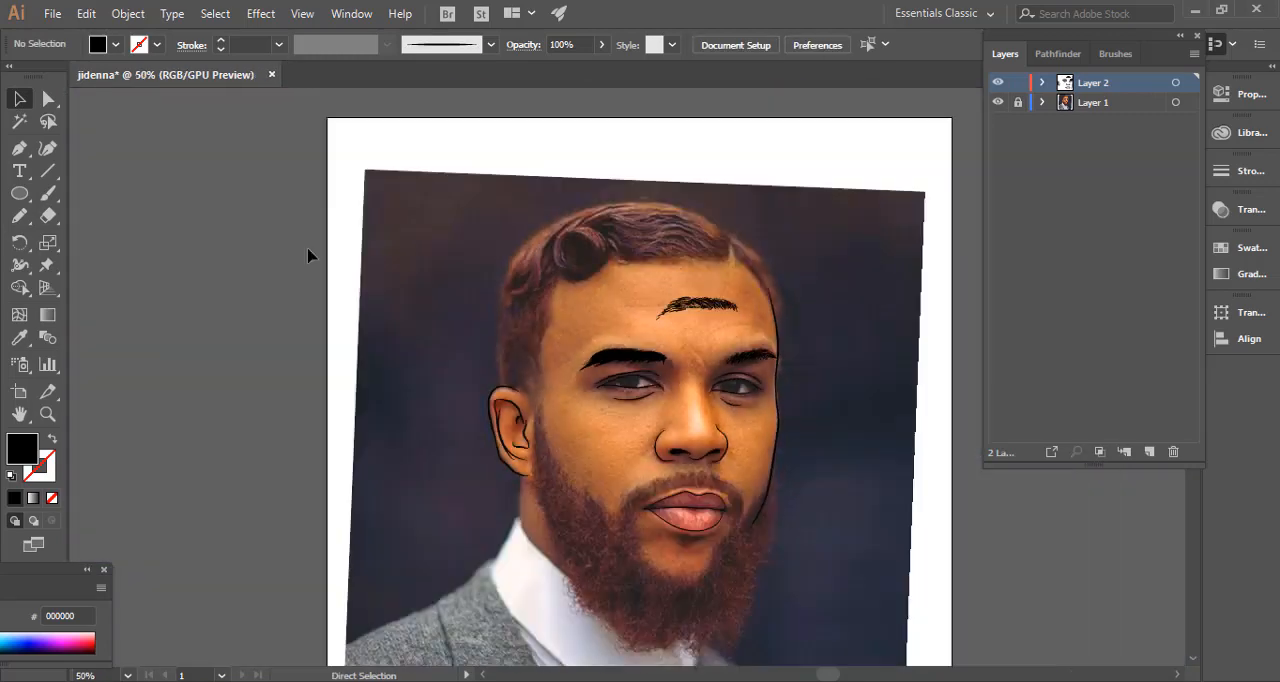
# Select the solid black eyebrow shape, swap its fill and stroke back, and remove it from the artwork.
pyautogui.hotkey('ctrl', '+')
pyautogui.hotkey('ctrl', '+')
pyautogui.hotkey('ctrl', '+')
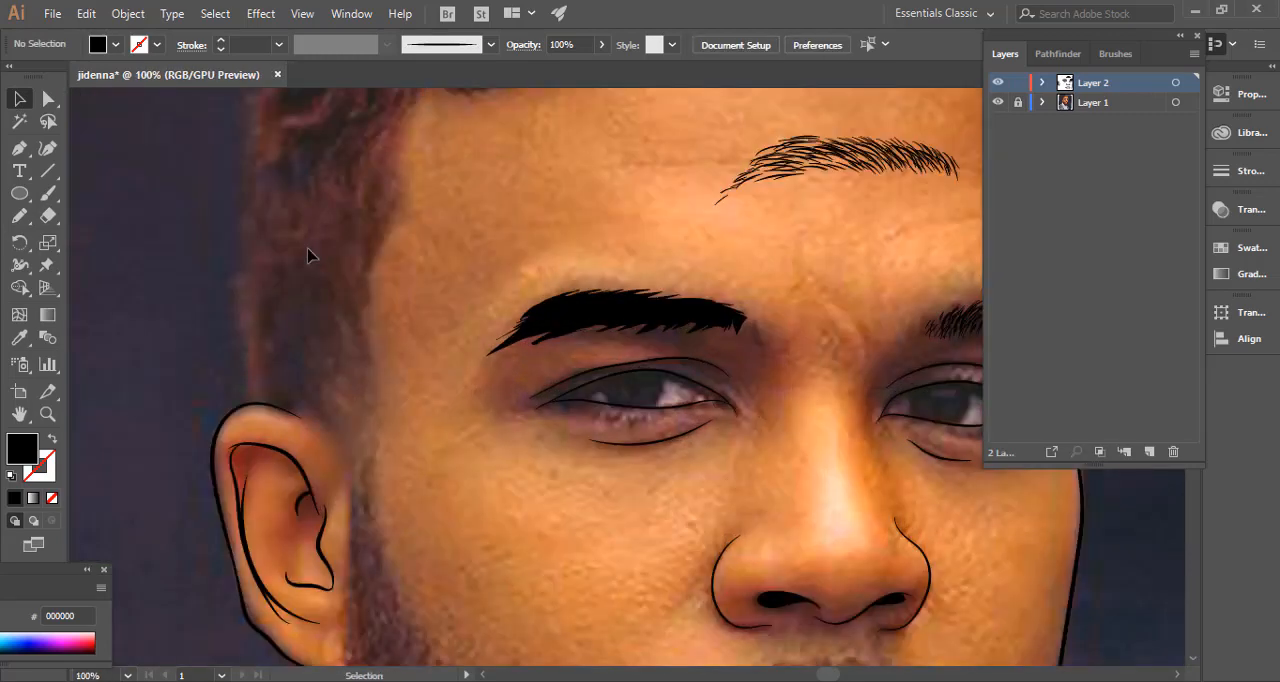
pyautogui.moveTo(549, 320); pyautogui.dragTo(571, 312)
pyautogui.hotkey('shift', 'x')
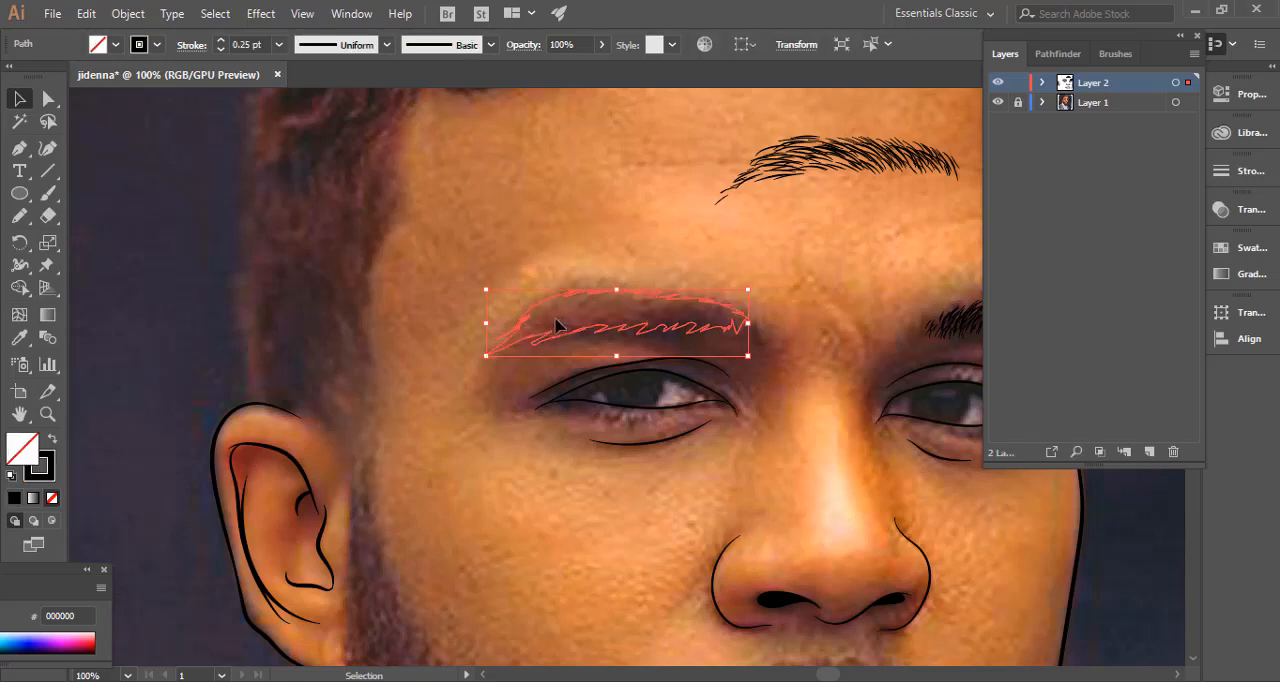
pyautogui.hotkey('ctrl', 'x')
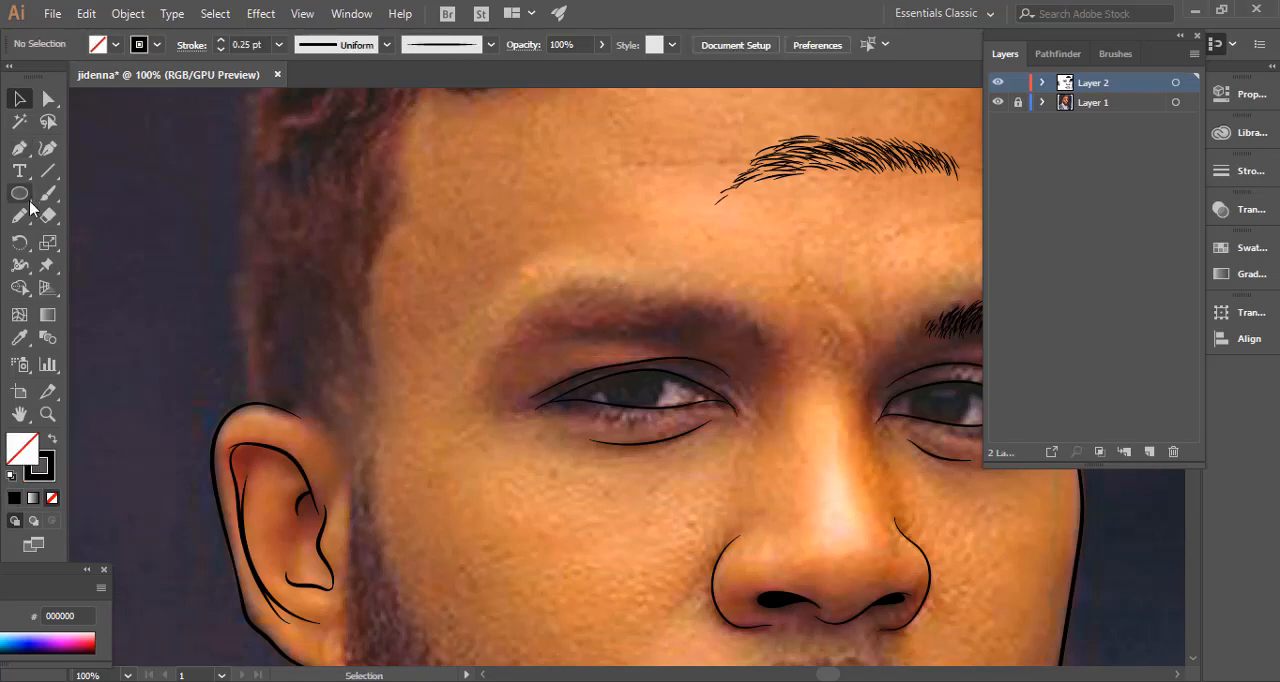
# Set the Pencil tool's fidelity fully to Smooth.
pyautogui.click(20, 216)
pyautogui.click(20, 217)
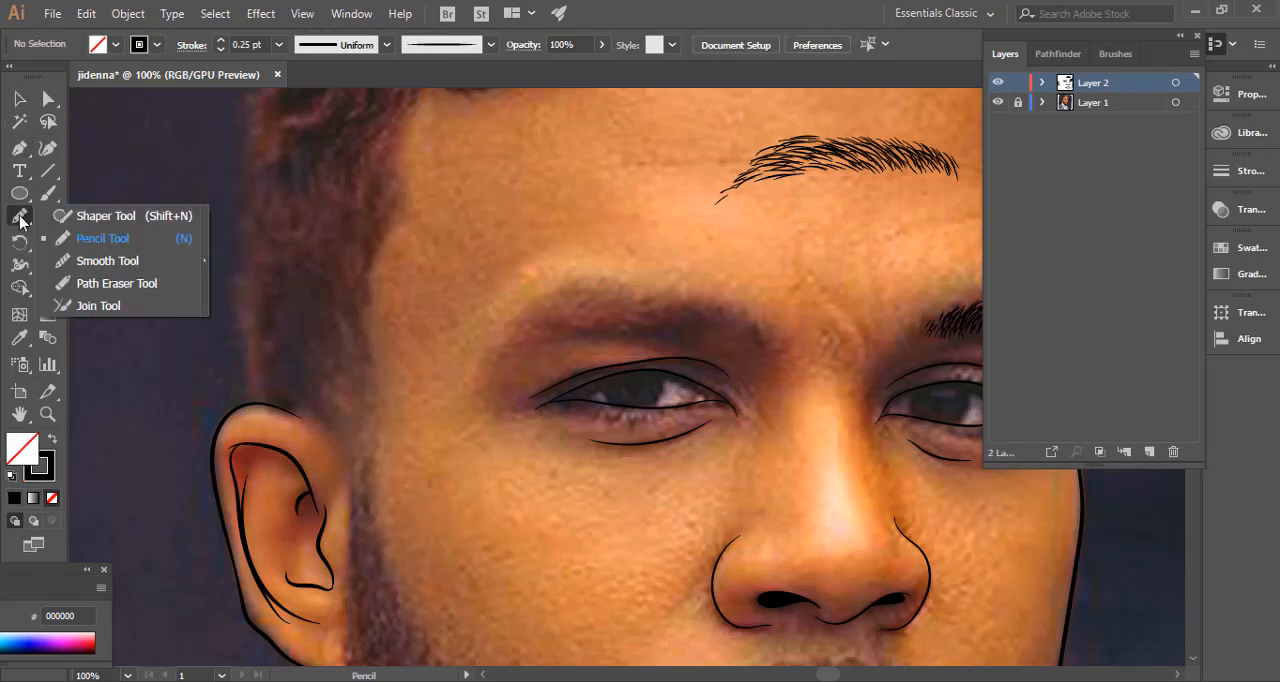
pyautogui.doubleClick(16, 218)
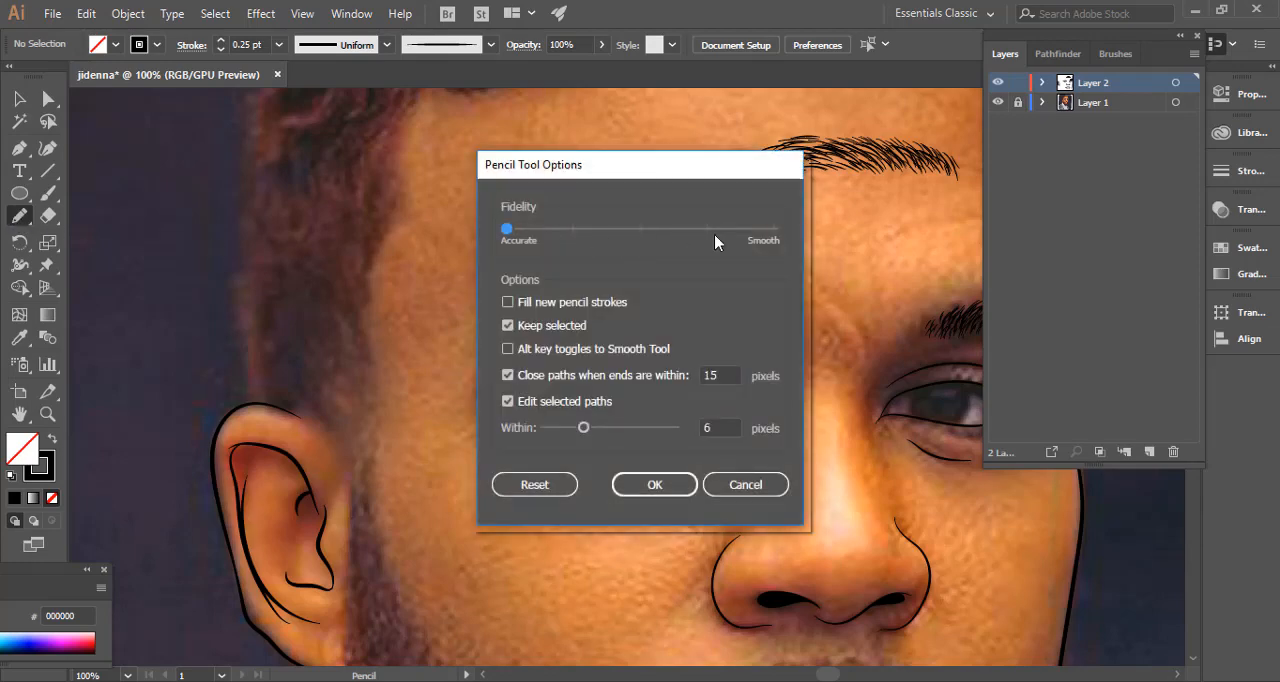
pyautogui.click(776, 231)
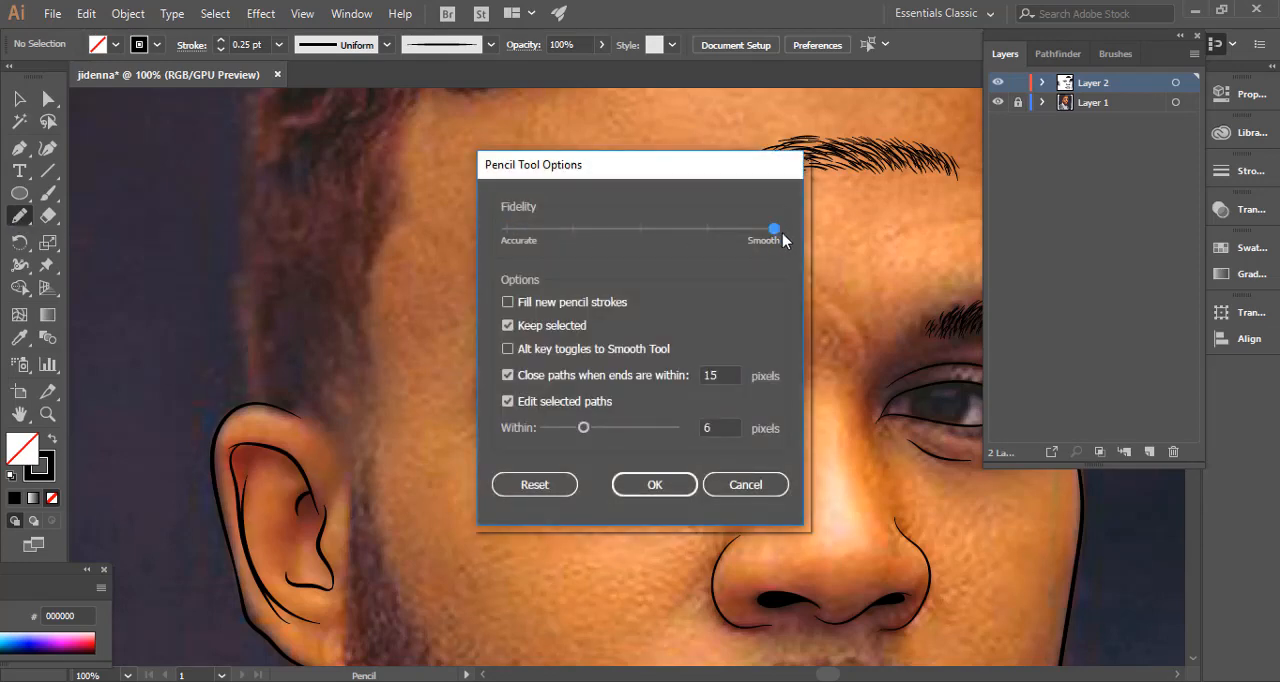
pyautogui.click(657, 486)
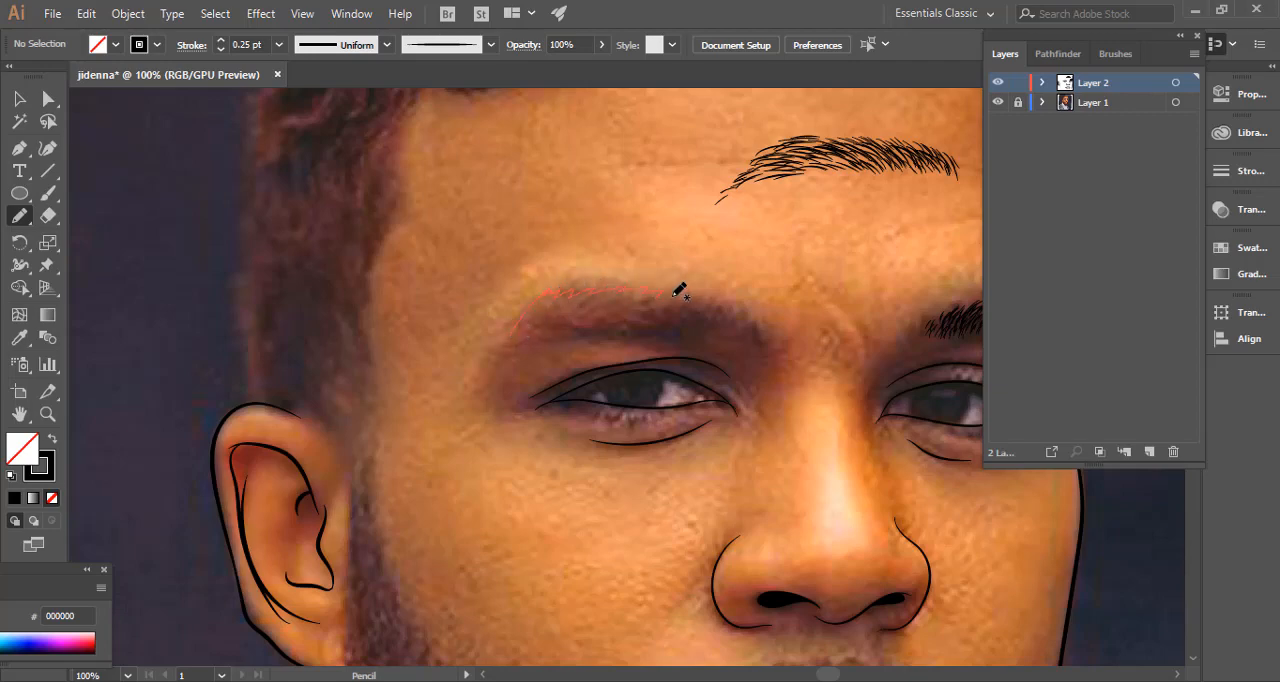
# Draw a closed jagged pencil outline on the photo's ear-side eyebrow, and a second one above it with fidelity set fully to Accurate.
pyautogui.moveTo(679, 290)
pyautogui.mouseDown()
pyautogui.moveTo(728, 312)
pyautogui.moveTo(720, 330)
pyautogui.moveTo(574, 322)
pyautogui.moveTo(498, 349)
pyautogui.mouseUp()
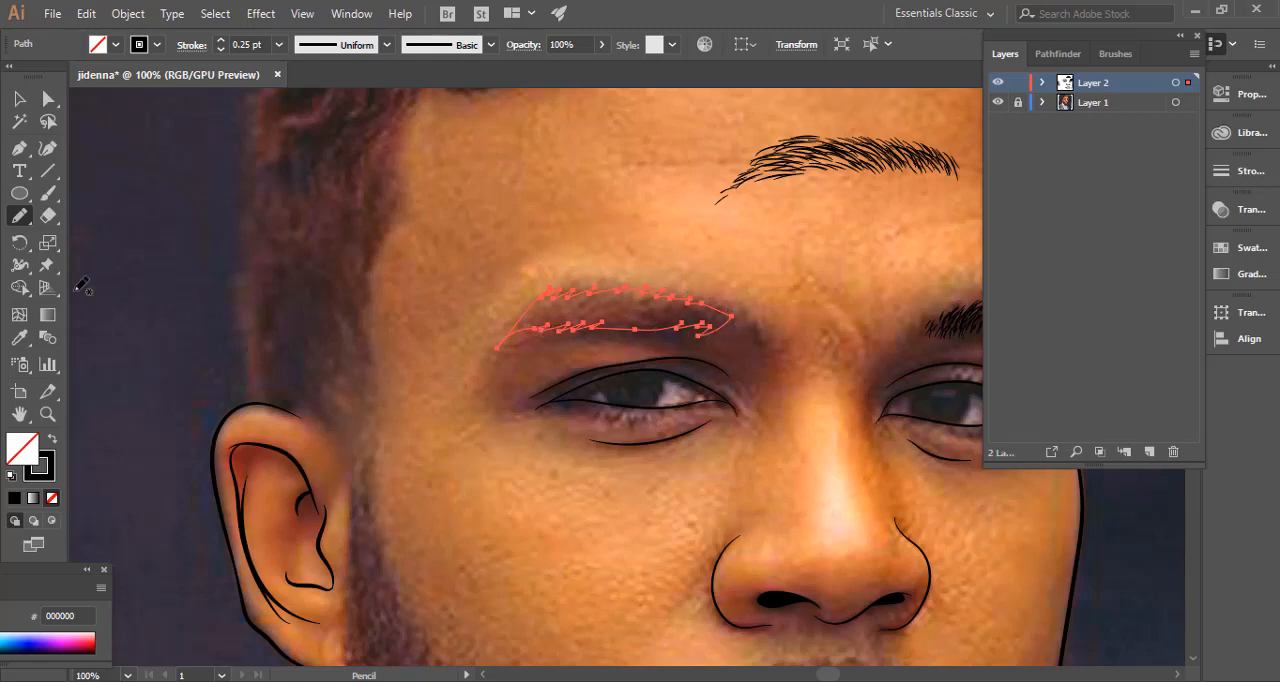
pyautogui.doubleClick(19, 215)
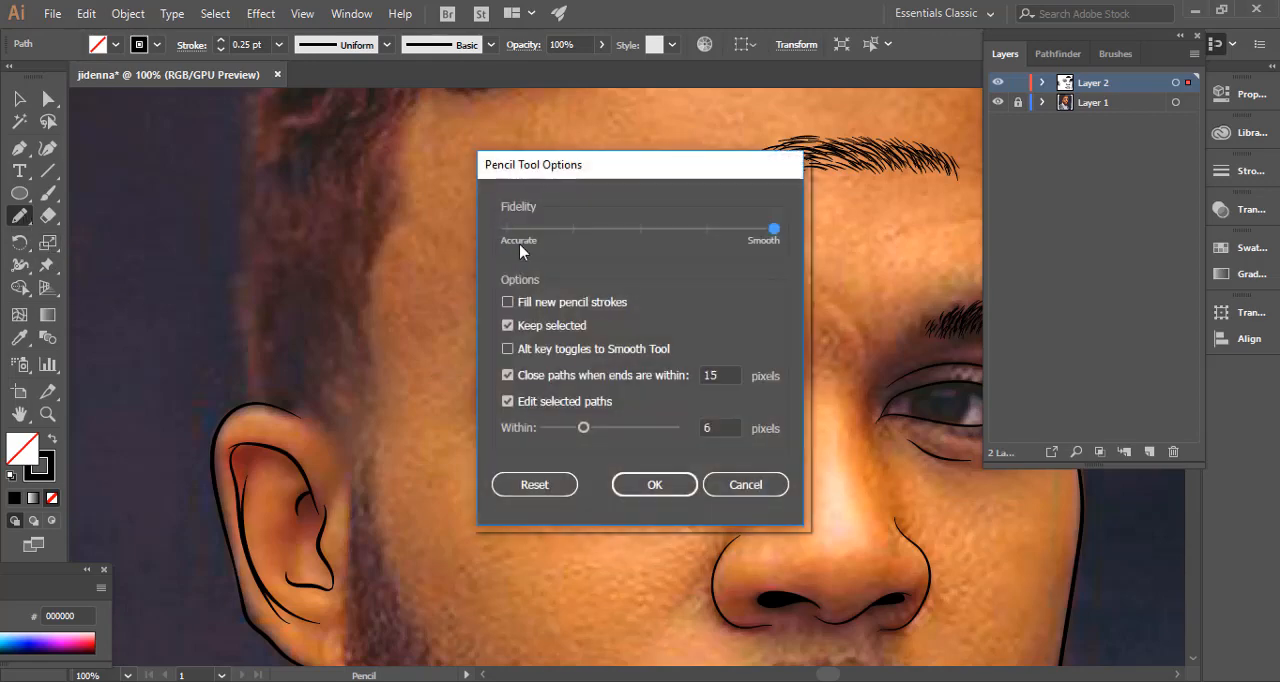
pyautogui.click(506, 230)
pyautogui.click(654, 484)
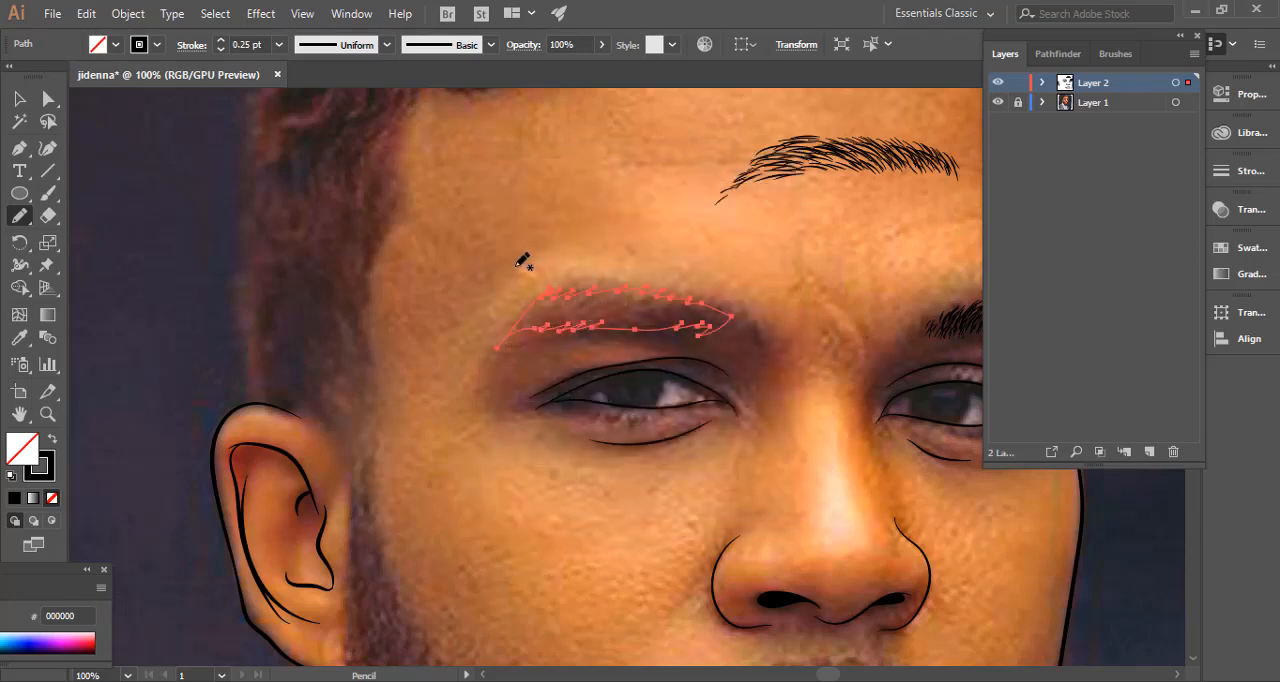
pyautogui.moveTo(523, 264)
pyautogui.mouseDown()
pyautogui.moveTo(580, 228)
pyautogui.moveTo(604, 237)
pyautogui.mouseUp()
pyautogui.moveTo(643, 228)
pyautogui.mouseDown()
pyautogui.moveTo(724, 238)
pyautogui.moveTo(734, 252)
pyautogui.moveTo(722, 266)
pyautogui.moveTo(613, 257)
pyautogui.moveTo(521, 273)
pyautogui.mouseUp()
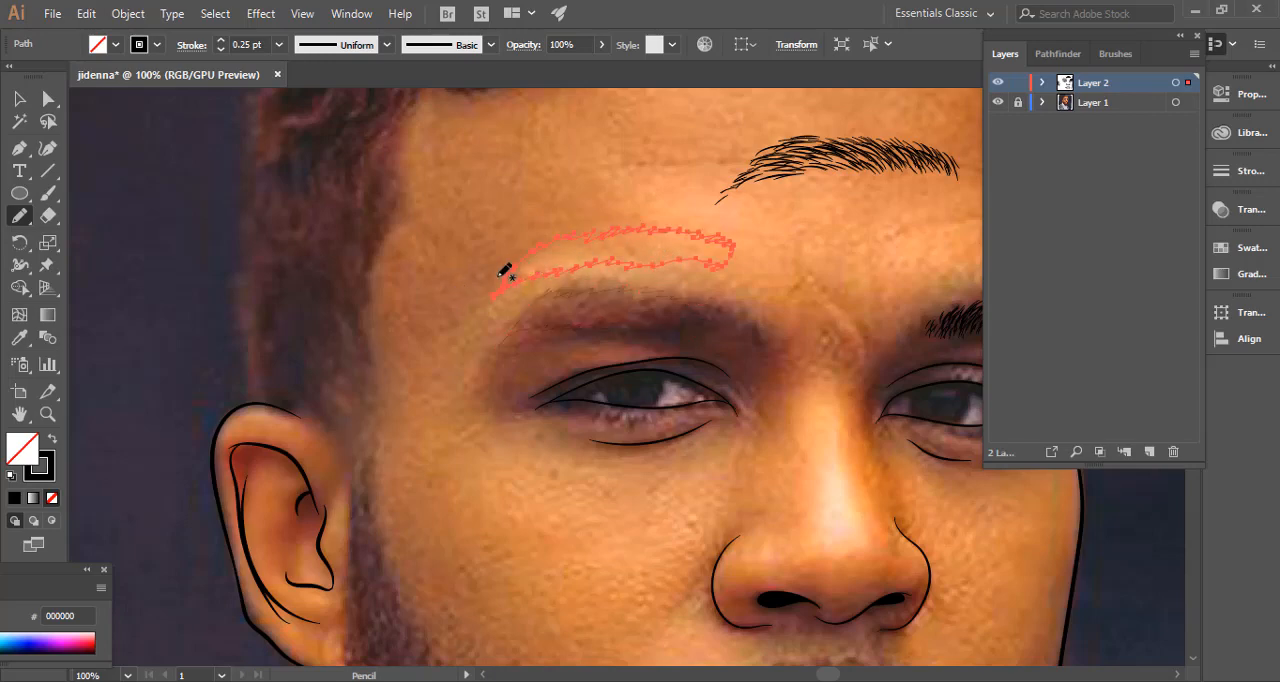
# Compare the anchor points of the smooth and accurate eyebrow outlines up close.
pyautogui.click(19, 98)
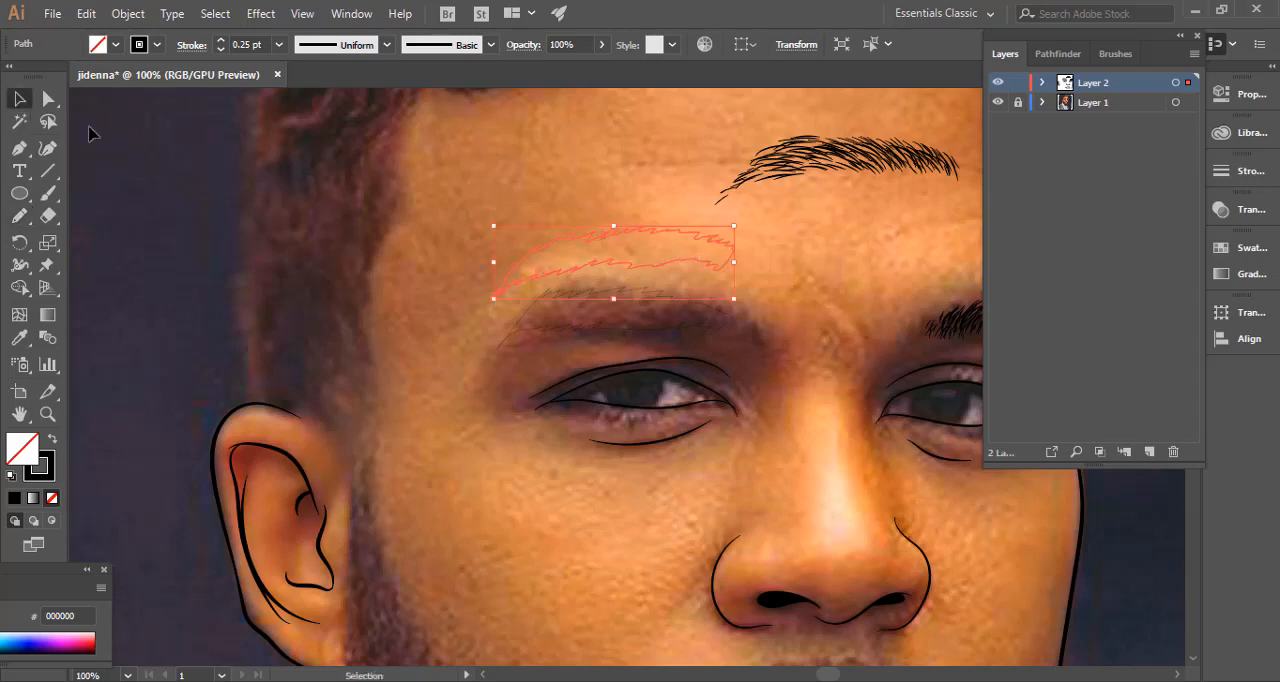
pyautogui.keyDown('shift'); pyautogui.click(570, 343); pyautogui.keyUp('shift')
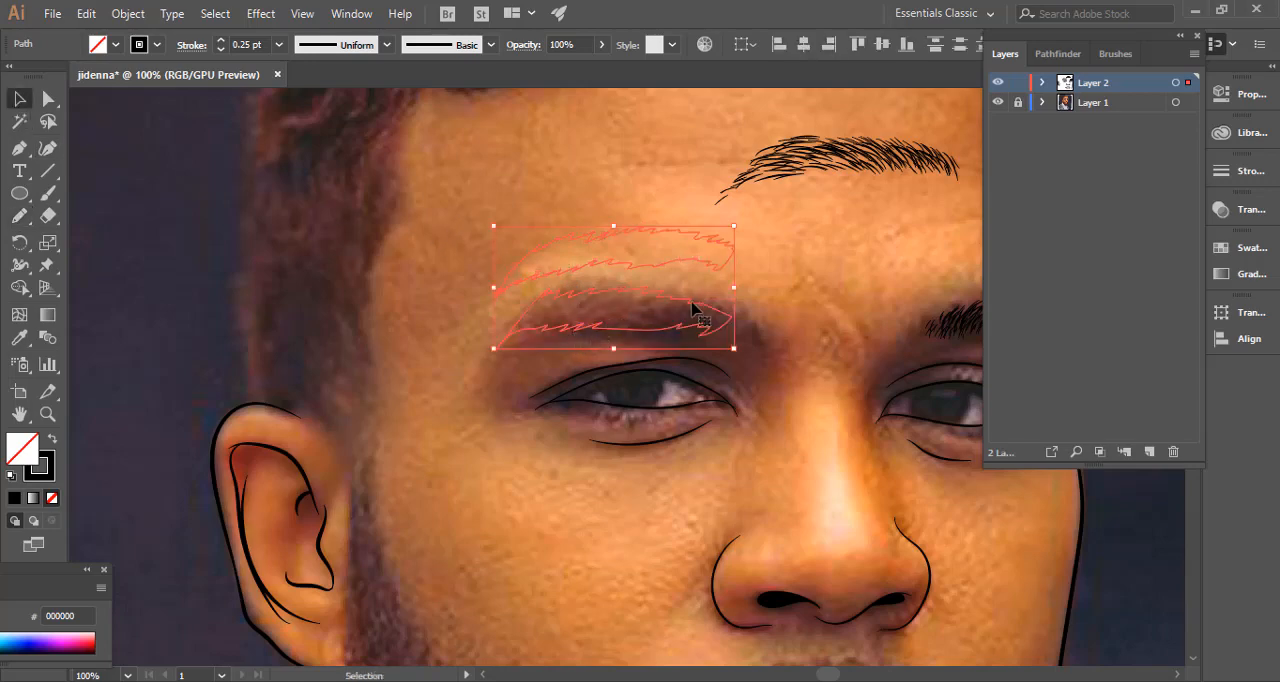
pyautogui.click(391, 297)
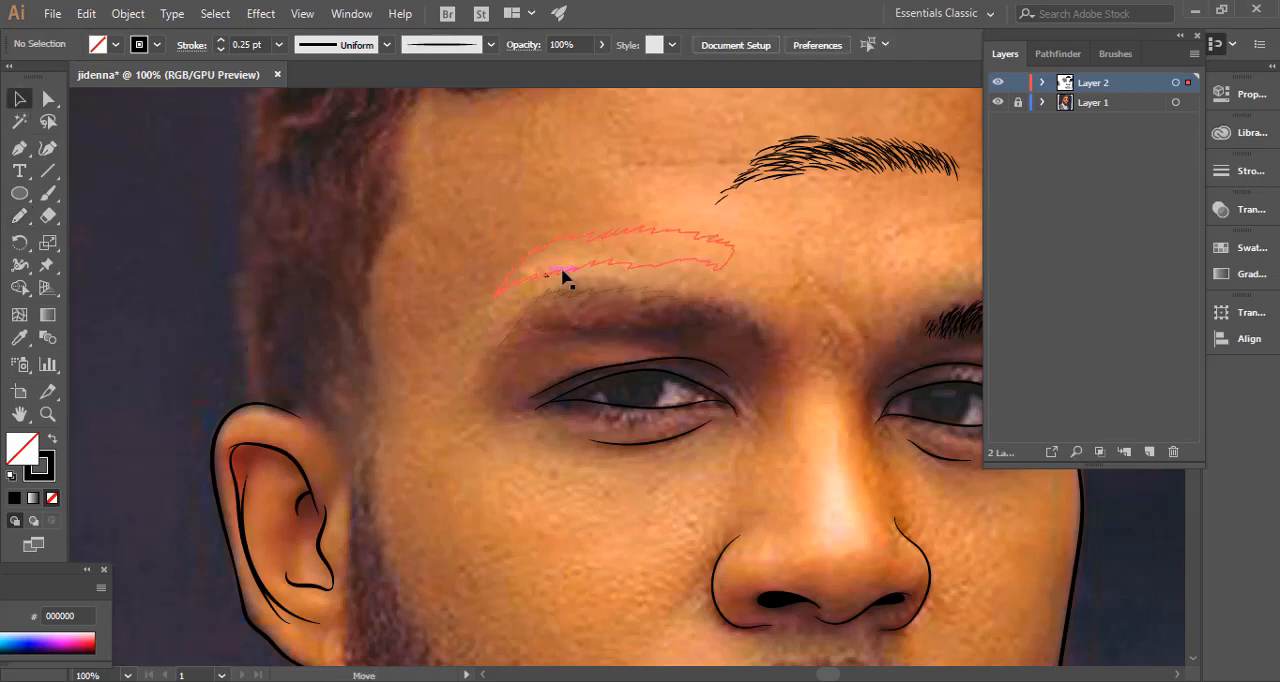
pyautogui.click(560, 272)
pyautogui.press('a')
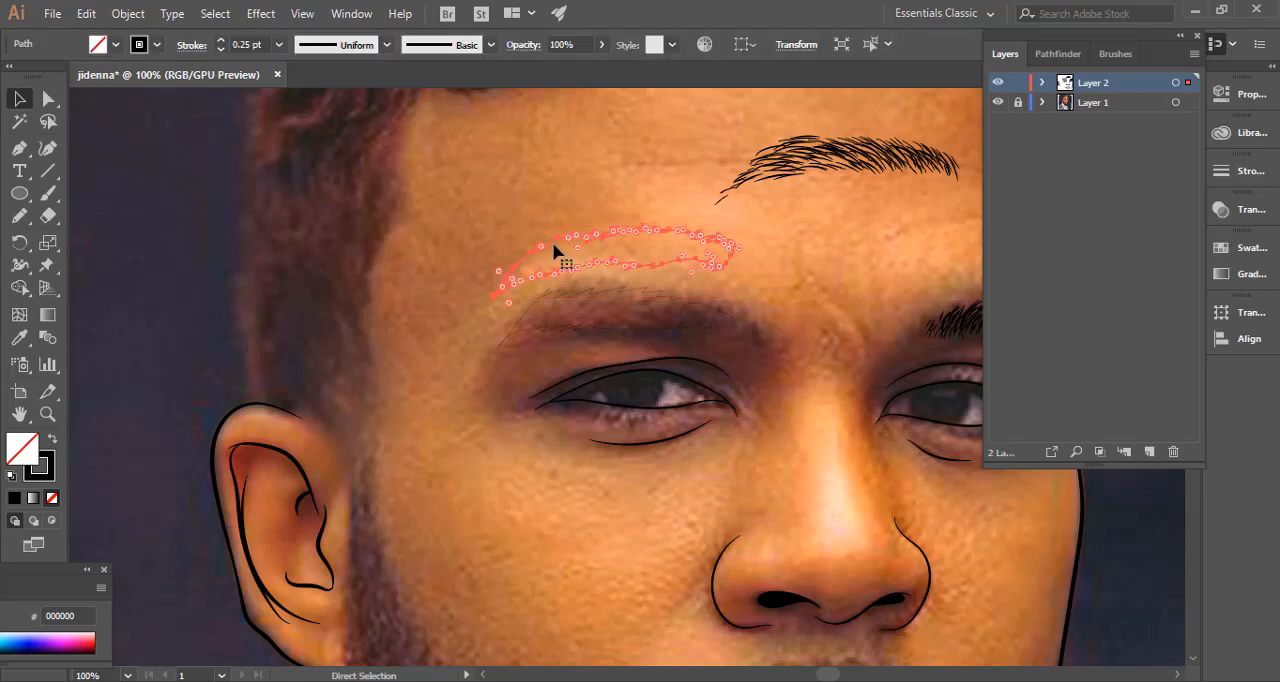
pyautogui.press('v')
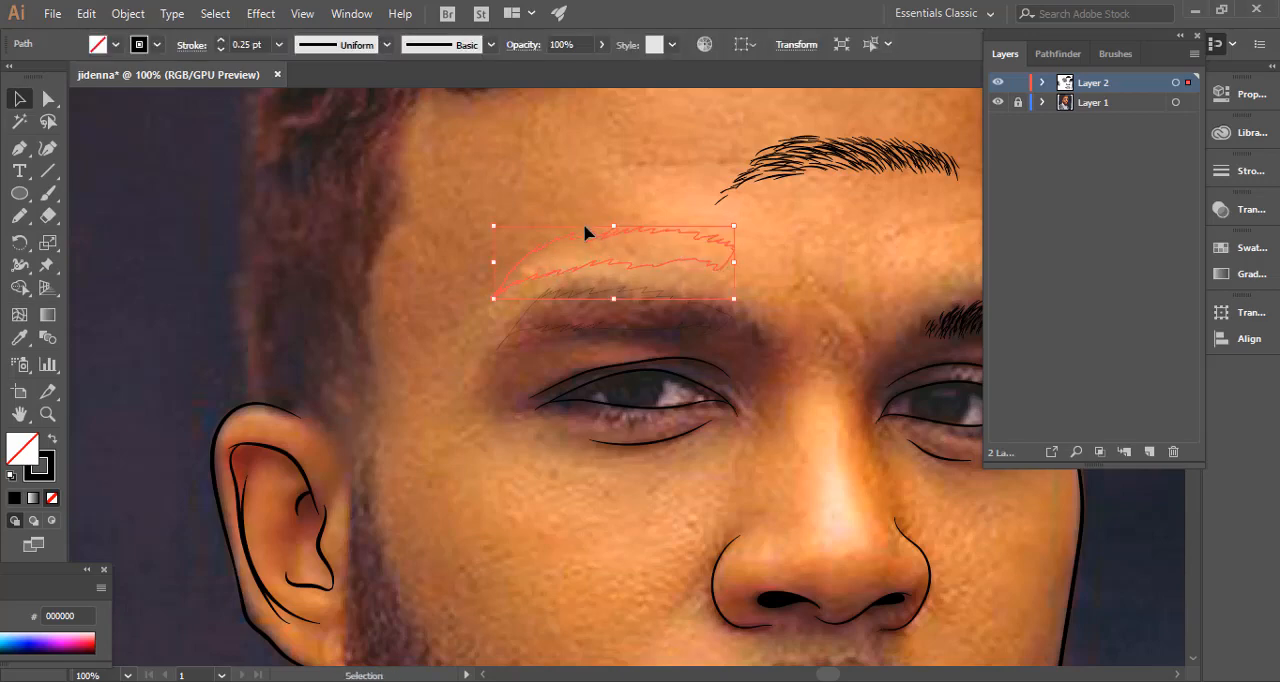
pyautogui.hotkey('ctrl', '=')
pyautogui.press('a')
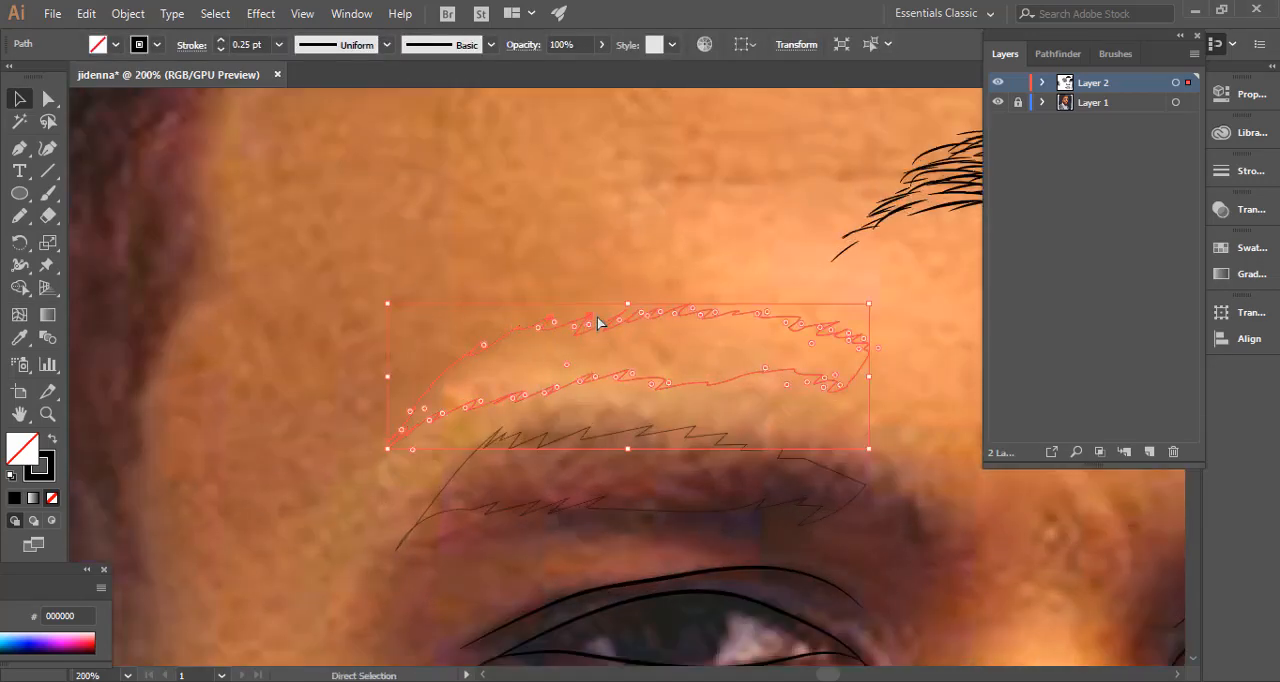
pyautogui.click(587, 318)
pyautogui.press('v')
pyautogui.press('a')
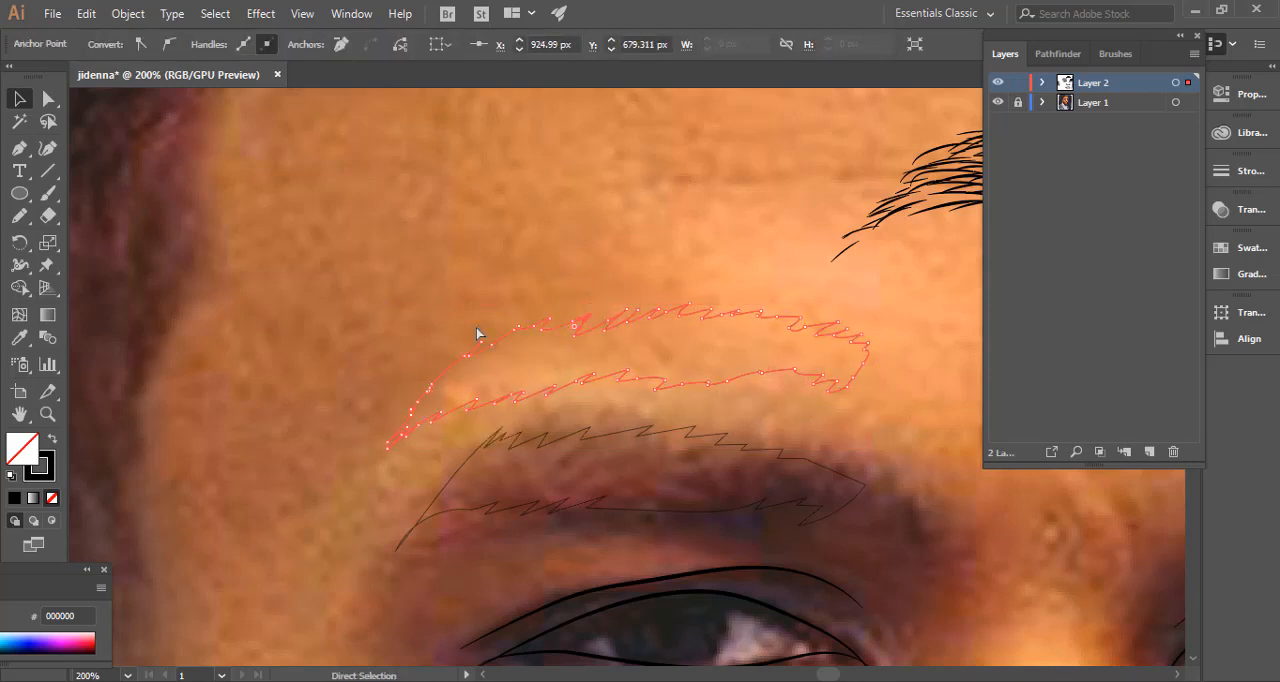
pyautogui.moveTo(697, 376); pyautogui.dragTo(471, 466)
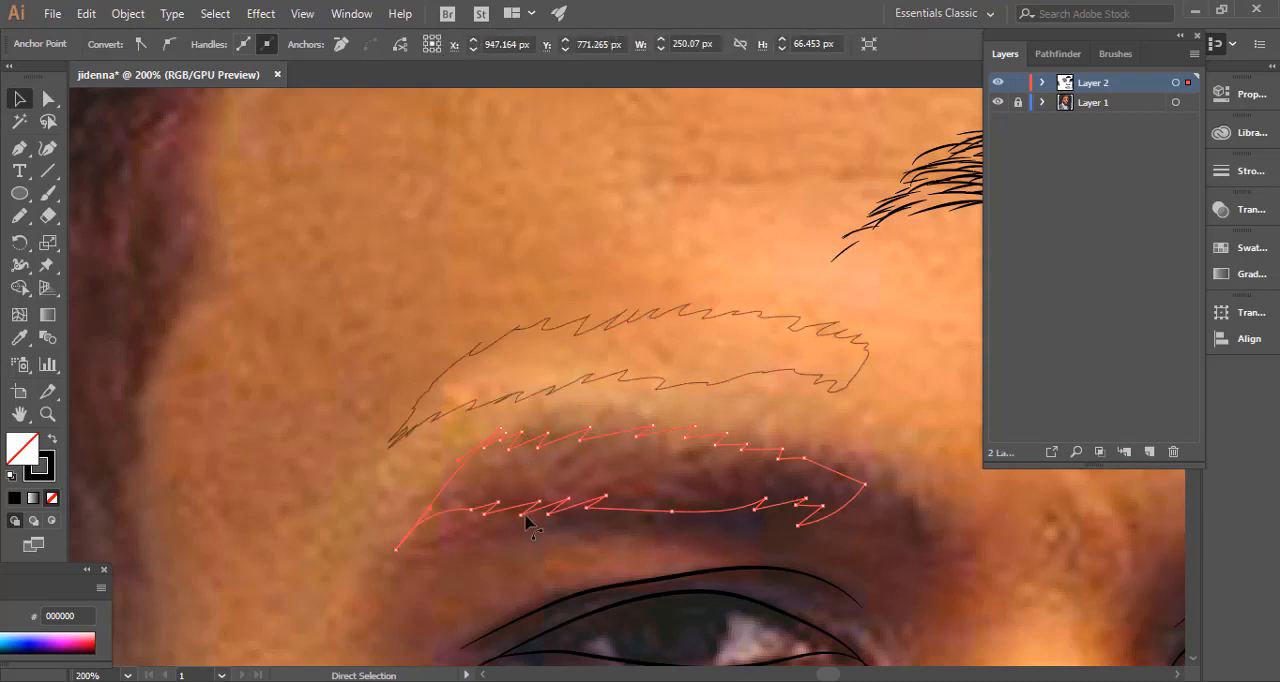
pyautogui.press('v')
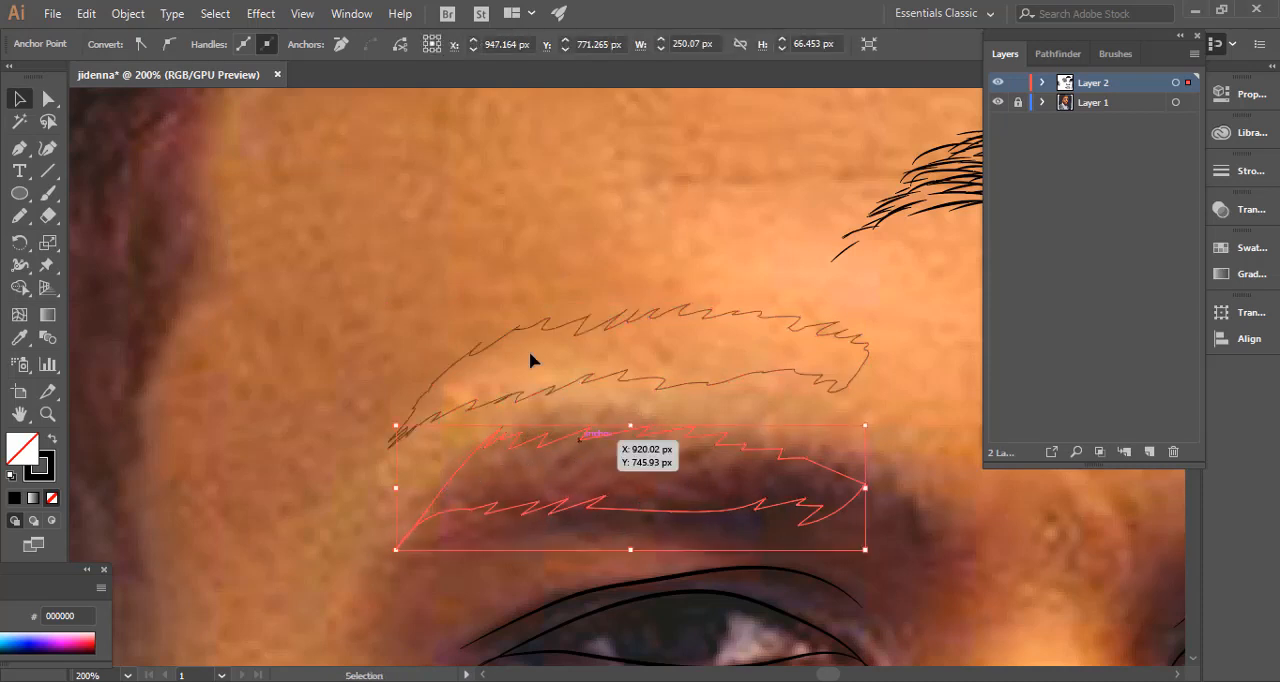
# Select both trial eyebrow outlines and delete them.
pyautogui.moveTo(531, 353); pyautogui.dragTo(588, 514)
pyautogui.press('Delete')
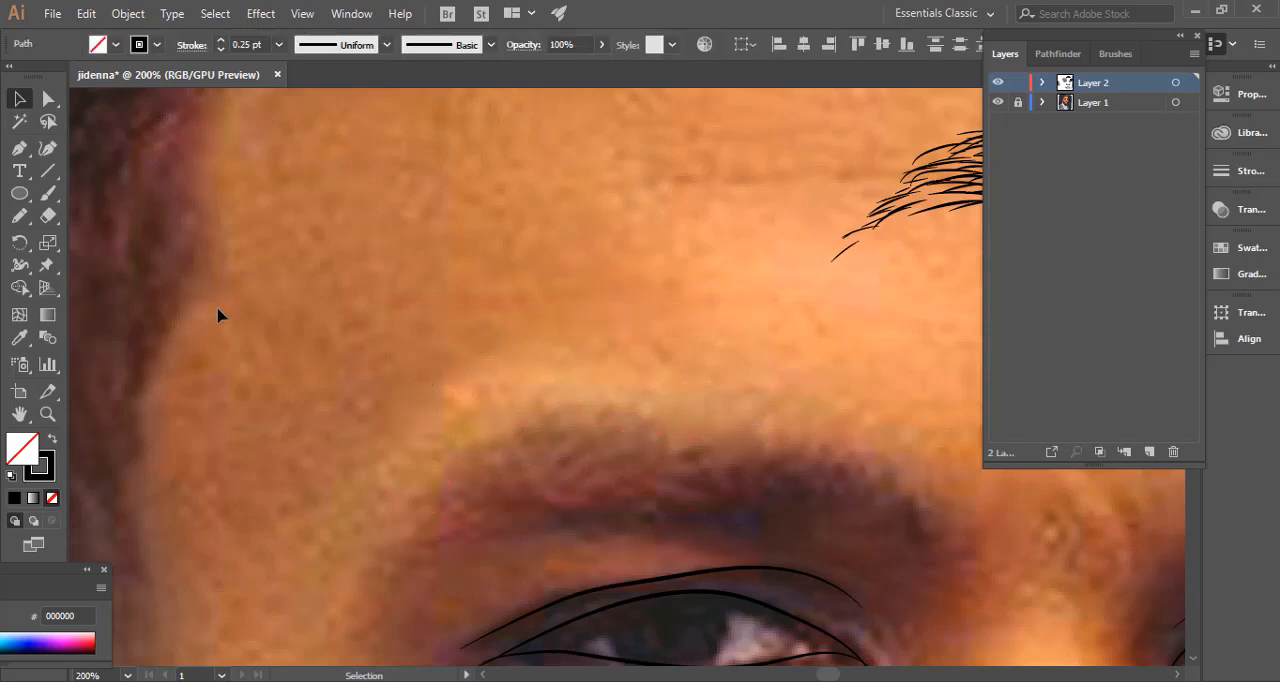
# Set the Pencil tool's fidelity to the midpoint between Accurate and Smooth.
pyautogui.doubleClick(22, 218)
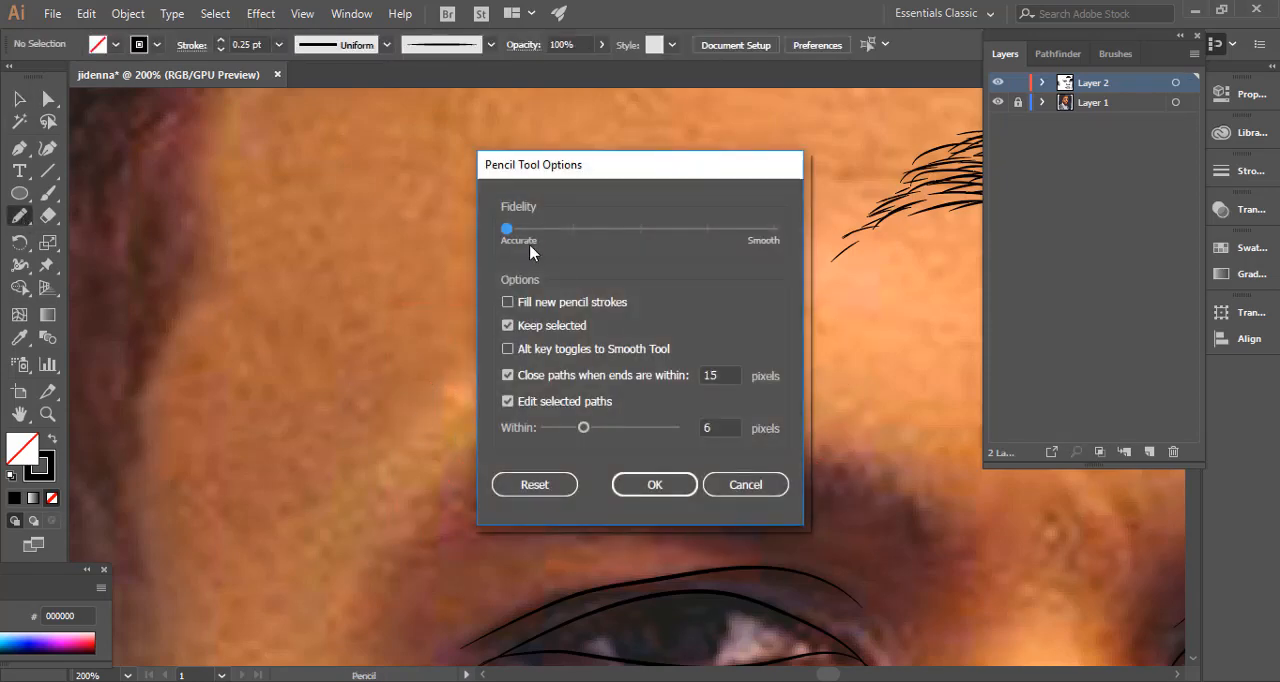
pyautogui.click(643, 232)
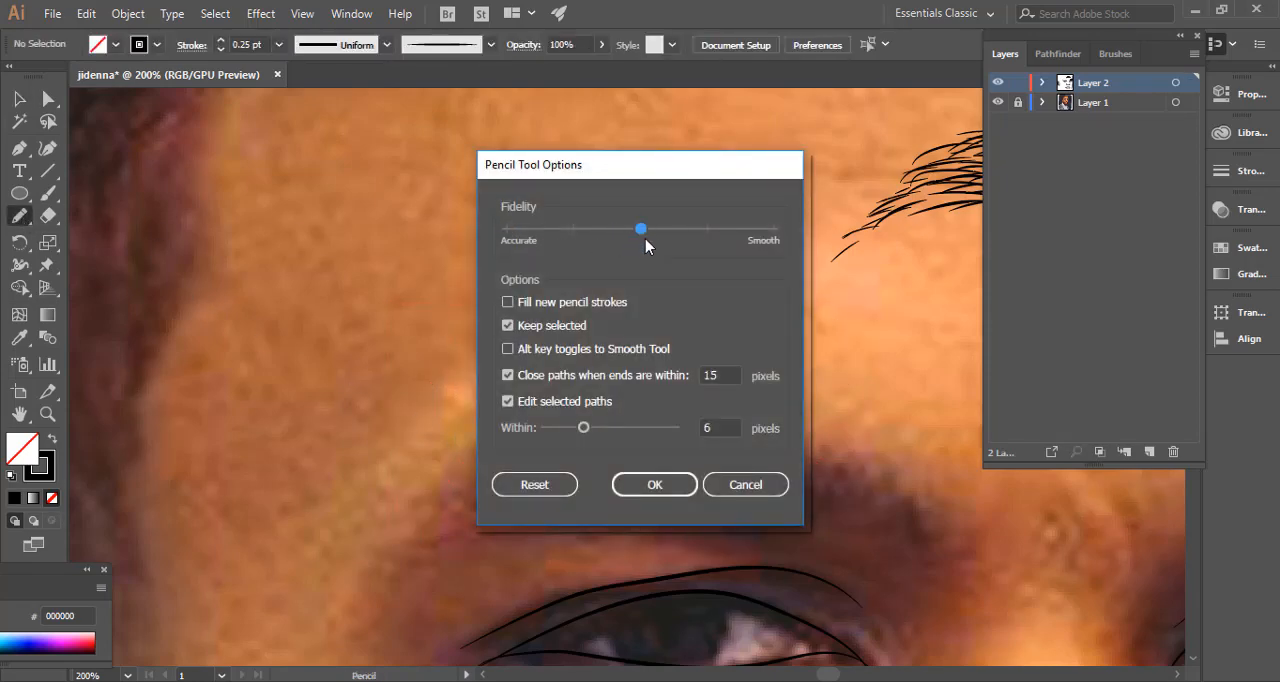
pyautogui.click(661, 488)
# Draw a closed jagged pencil outline along the photo's ear-side eyebrow and swap its fill and stroke to make it solid black.
pyautogui.hotkey('ctrl', '-')
pyautogui.hotkey('ctrl', '-')
pyautogui.hotkey('ctrl', '-')
pyautogui.press('space')
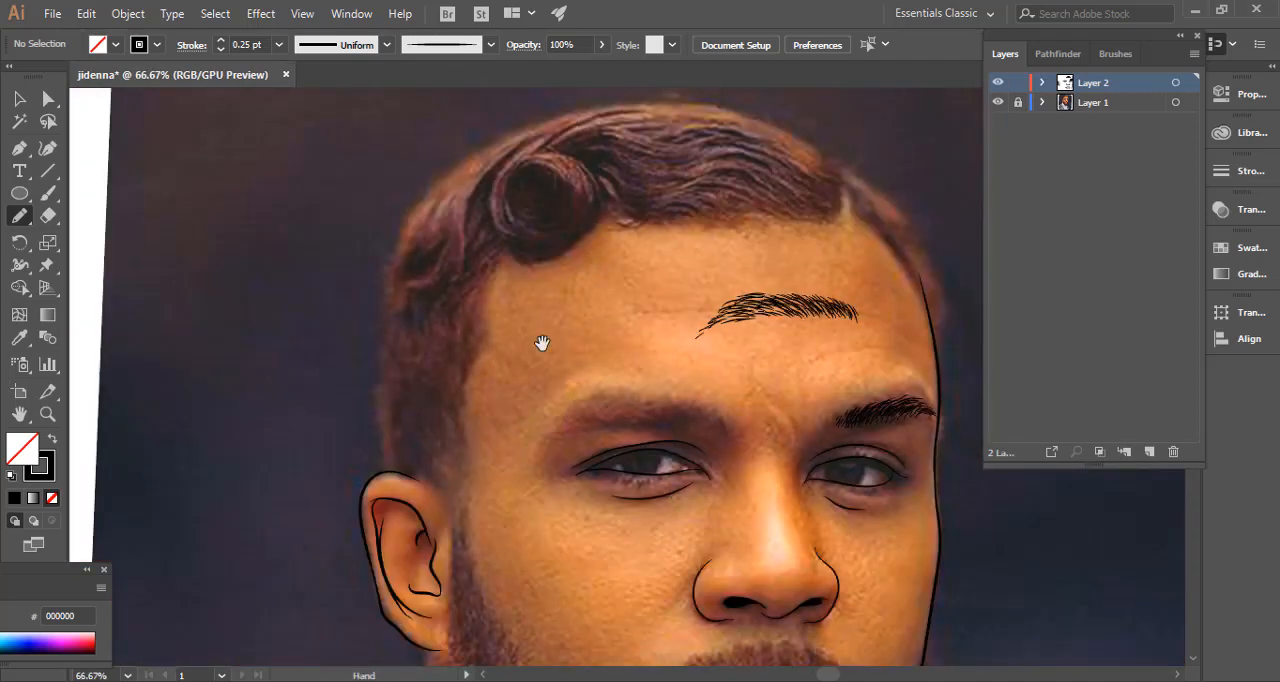
pyautogui.moveTo(542, 343); pyautogui.dragTo(486, 214)
pyautogui.hotkey('ctrl', '+')
pyautogui.hotkey('ctrl', '+')
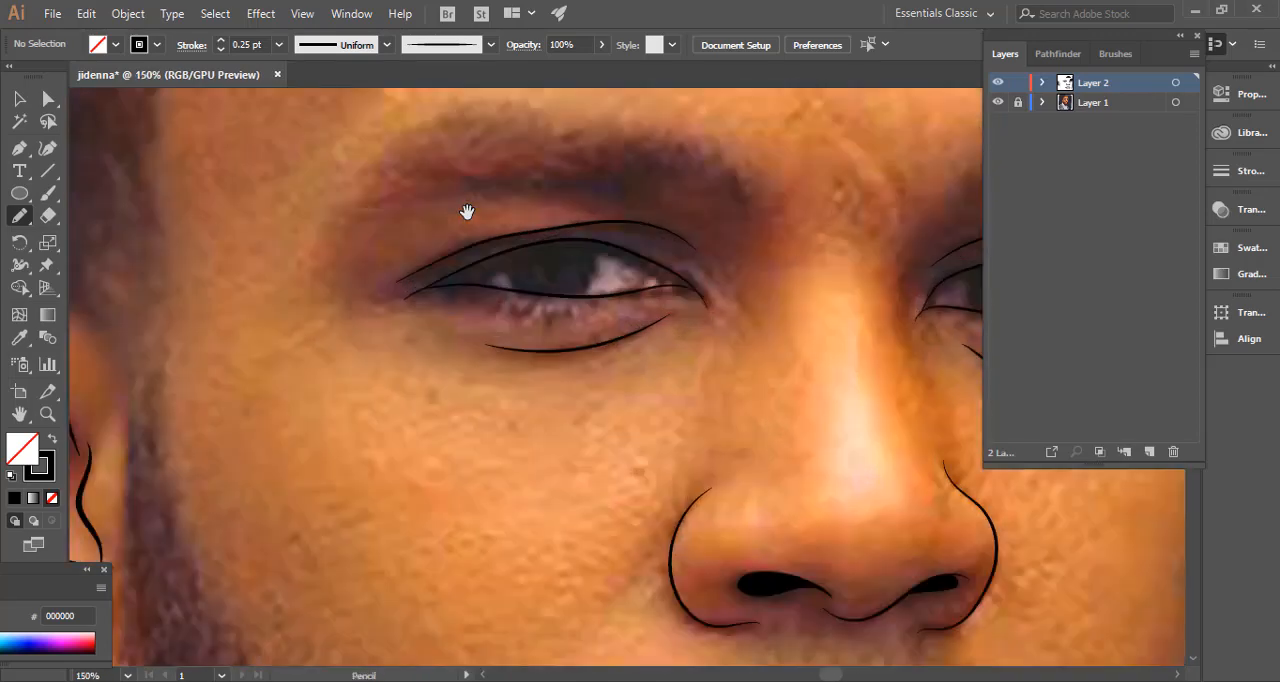
pyautogui.moveTo(566, 258)
pyautogui.mouseDown()
pyautogui.moveTo(517, 349)
pyautogui.moveTo(523, 365)
pyautogui.mouseUp()
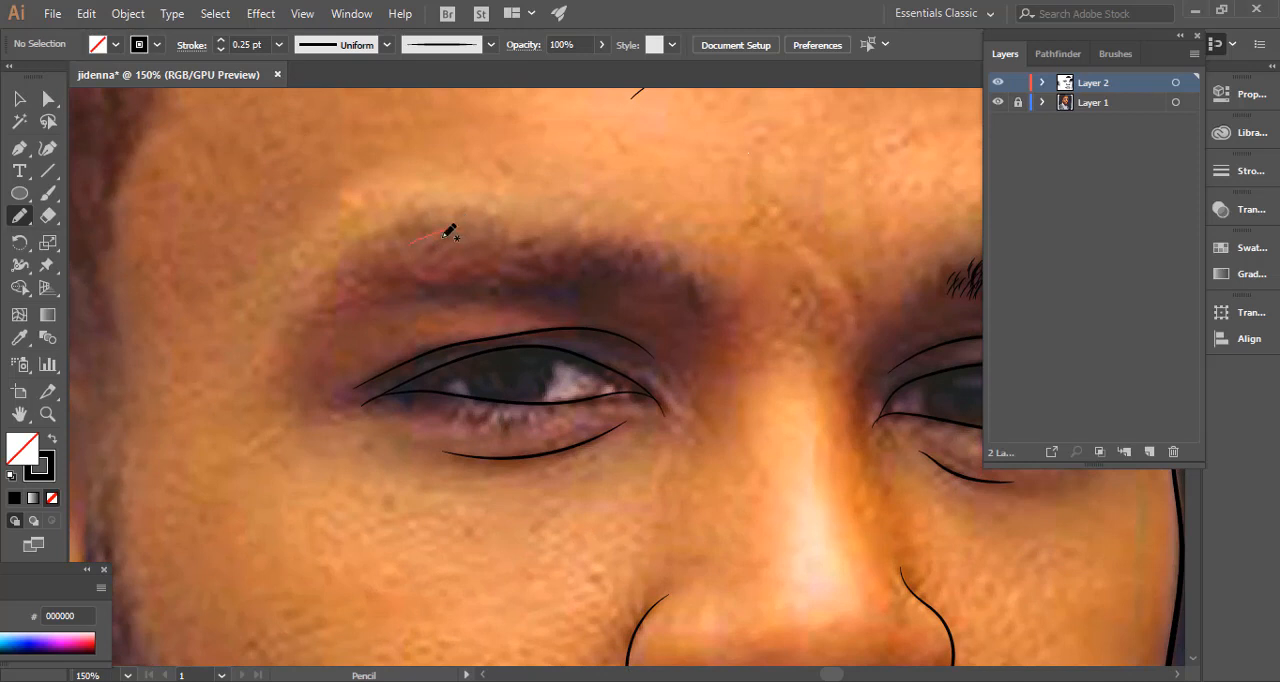
pyautogui.moveTo(449, 231)
pyautogui.mouseDown()
pyautogui.moveTo(647, 242)
pyautogui.moveTo(598, 280)
pyautogui.moveTo(405, 298)
pyautogui.moveTo(393, 288)
pyautogui.moveTo(401, 258)
pyautogui.moveTo(449, 225)
pyautogui.mouseUp()
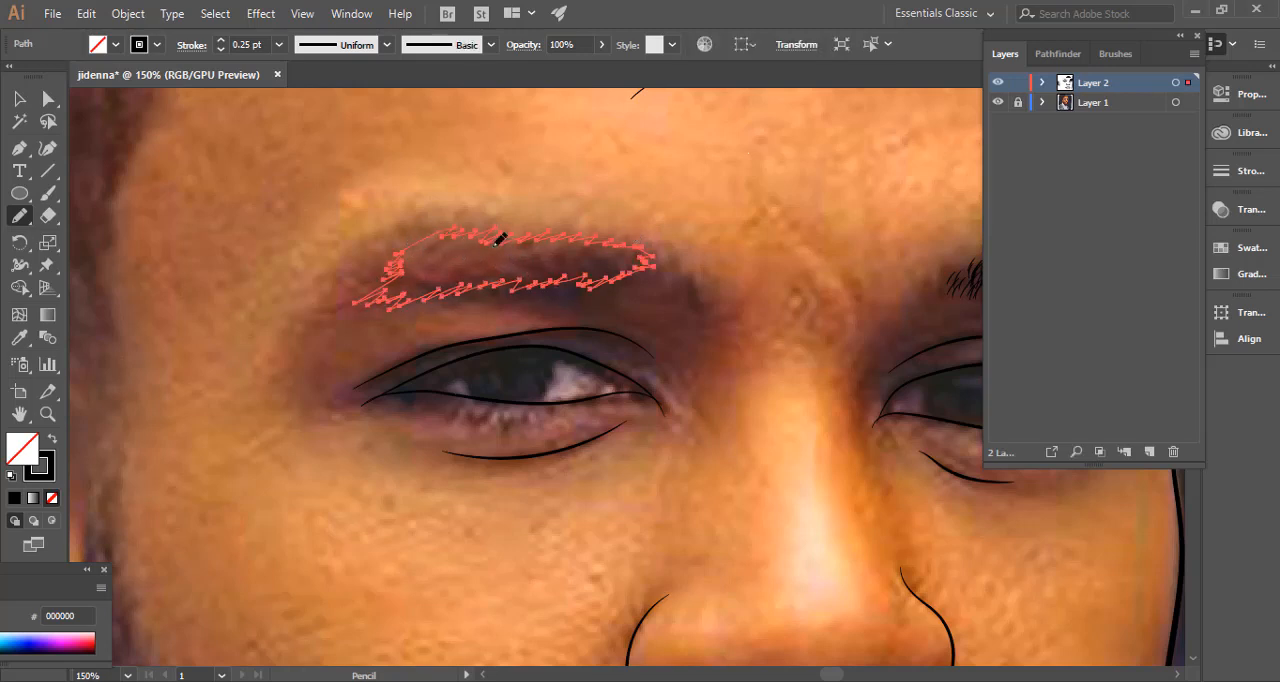
pyautogui.click(54, 440)
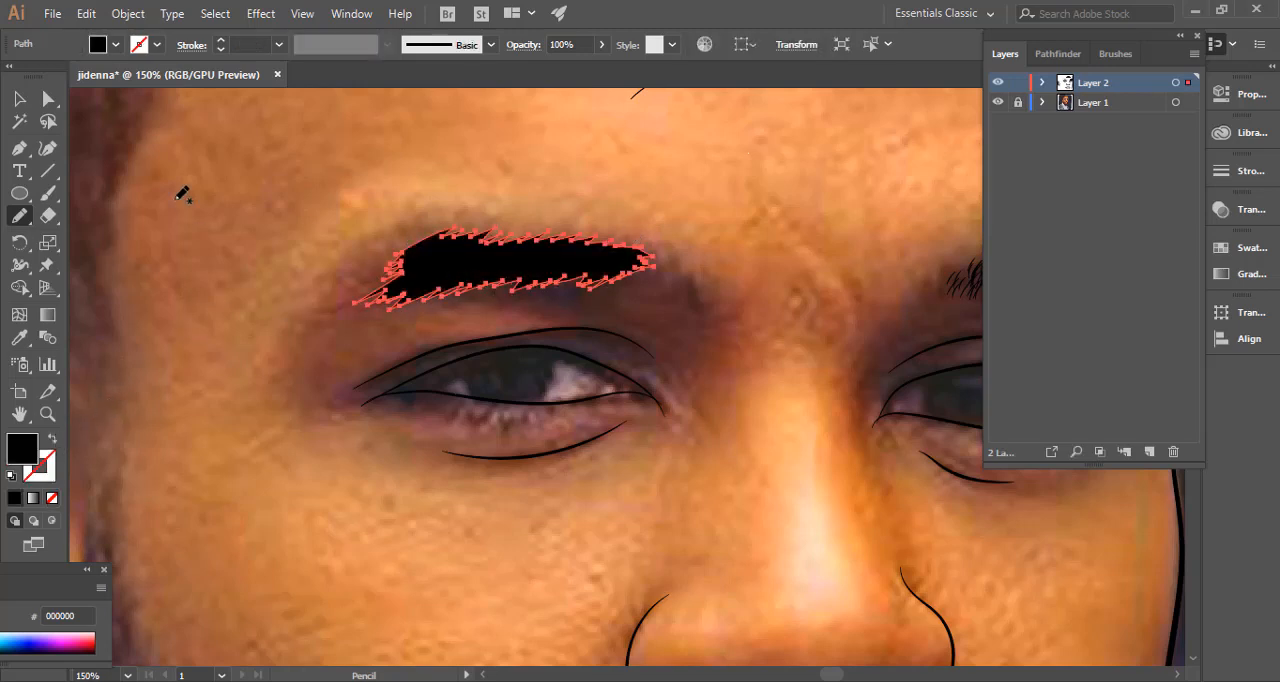
# Paint short tapered hairs around the edges of the solid black eyebrow with the Paintbrush, using a 0.5 pt stroke.
pyautogui.click(47, 193)
pyautogui.hotkey('ctrl', 'shift', 'a')
pyautogui.moveTo(338, 336); pyautogui.dragTo(385, 258)
pyautogui.moveTo(331, 304)
pyautogui.mouseDown()
pyautogui.moveTo(373, 271)
pyautogui.moveTo(384, 284)
pyautogui.moveTo(404, 244)
pyautogui.moveTo(451, 221)
pyautogui.moveTo(459, 234)
pyautogui.moveTo(549, 230)
pyautogui.mouseUp()
pyautogui.click(220, 50)
pyautogui.moveTo(640, 256); pyautogui.dragTo(653, 252)
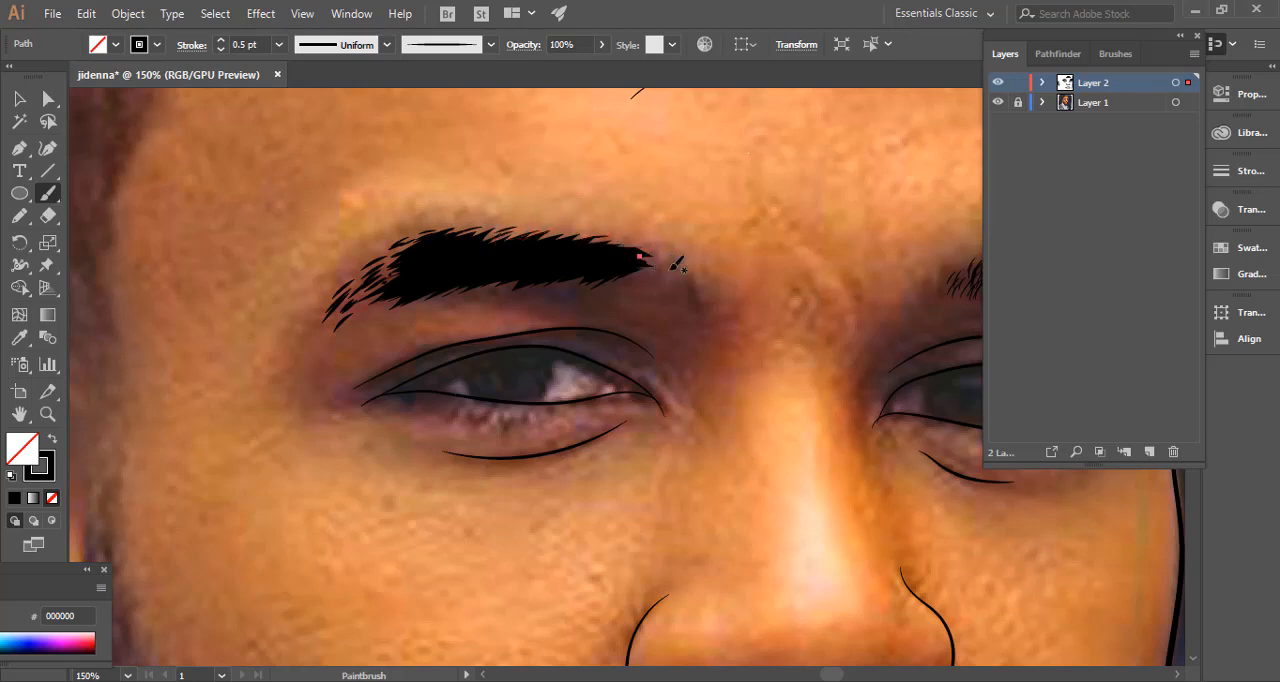
# Select the solid black eyebrow together with its painted hairs and delete them.
pyautogui.click(19, 98)
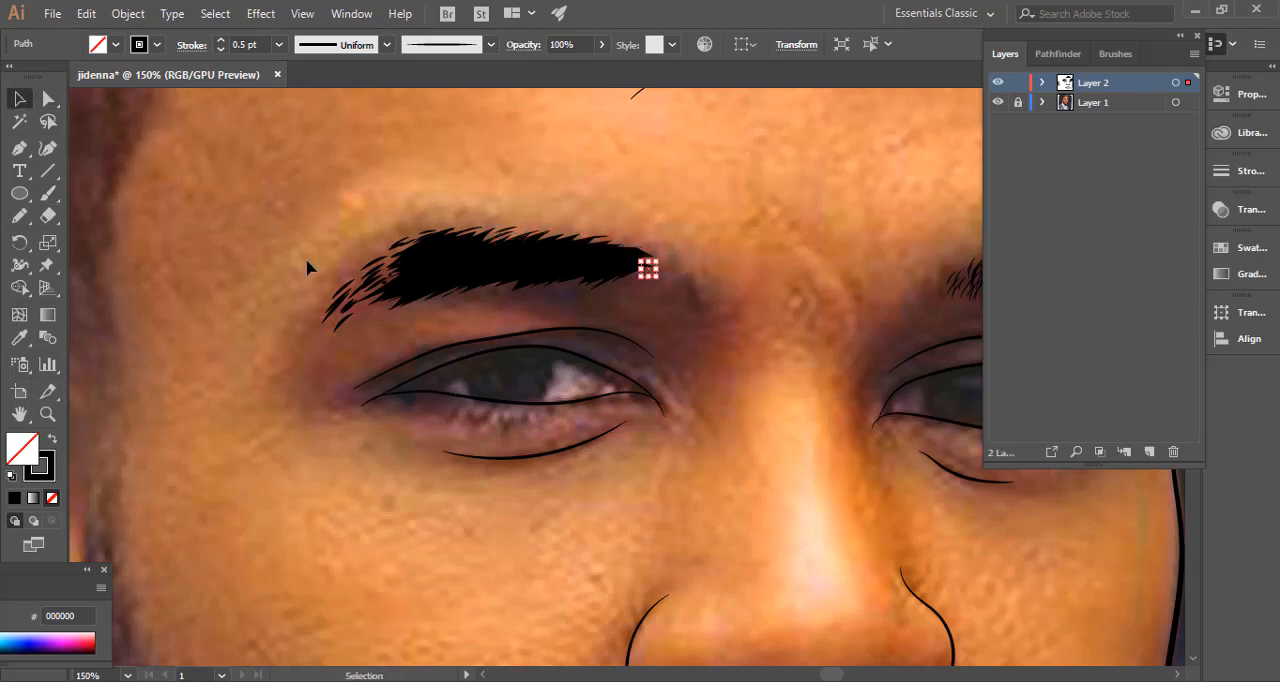
pyautogui.moveTo(738, 326); pyautogui.dragTo(746, 334)
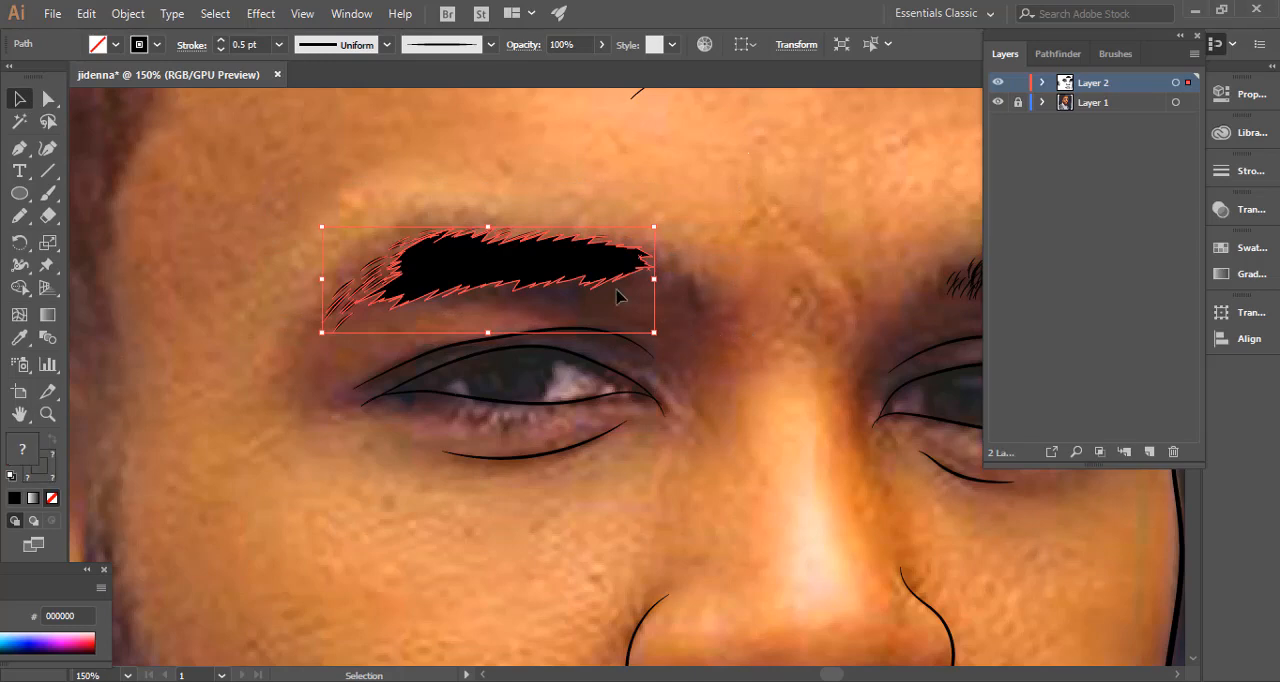
pyautogui.press('Delete')
# Move the brush-hair eyebrow from the forehead onto the photo's ear-side eyebrow and deselect it.
pyautogui.hotkey('ctrl', '-')
pyautogui.hotkey('ctrl', '-')
pyautogui.hotkey('ctrl', '-')
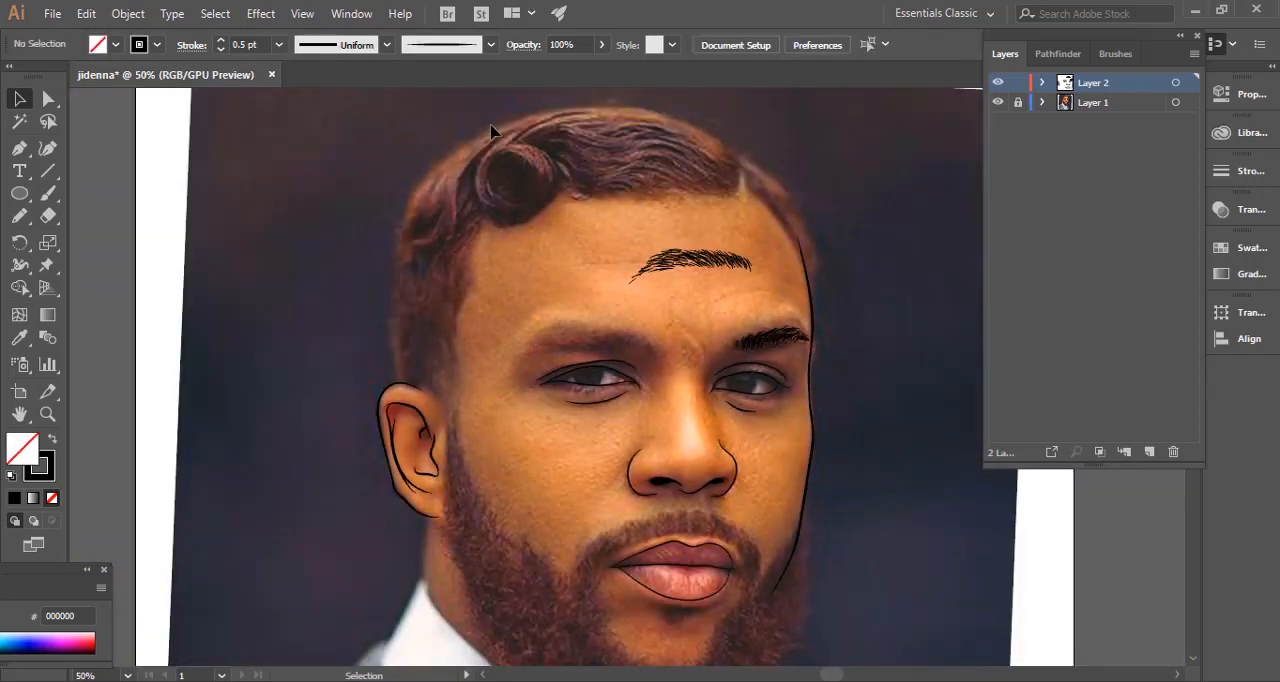
pyautogui.moveTo(723, 266); pyautogui.dragTo(608, 349)
pyautogui.click(683, 297)
# Paint extra 0.5 pt hairs along the lower edge of the ear-side eyebrow with the Paintbrush, and deselect.
pyautogui.hotkey('ctrl', '+')
pyautogui.hotkey('ctrl', '+')
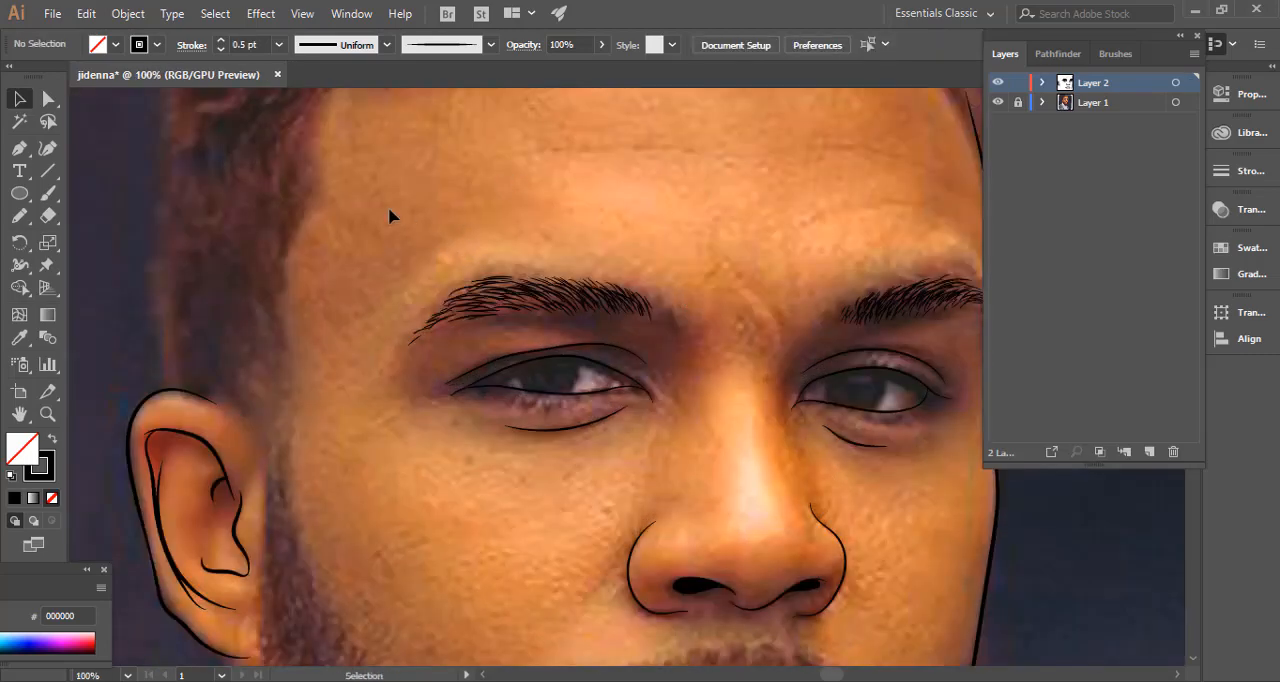
pyautogui.hotkey('ctrl', '+')
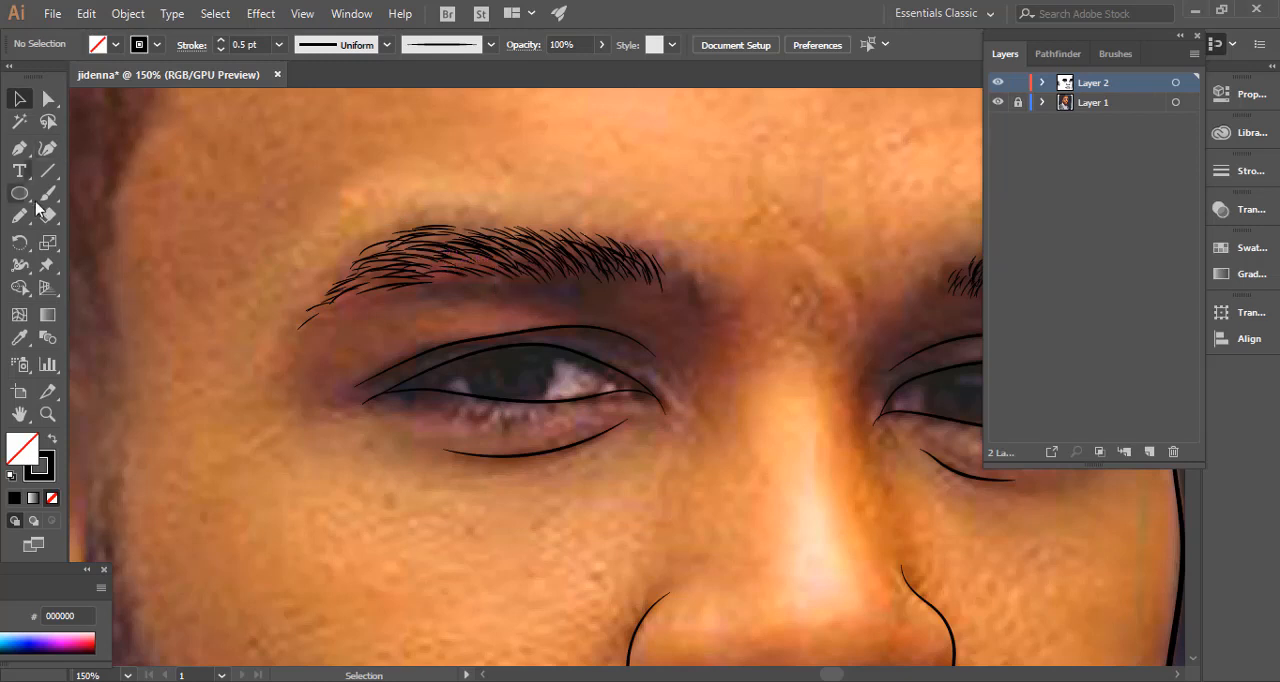
pyautogui.click(46, 194)
pyautogui.moveTo(521, 281)
pyautogui.mouseDown()
pyautogui.moveTo(506, 268)
pyautogui.moveTo(523, 271)
pyautogui.mouseUp()
pyautogui.click(221, 49)
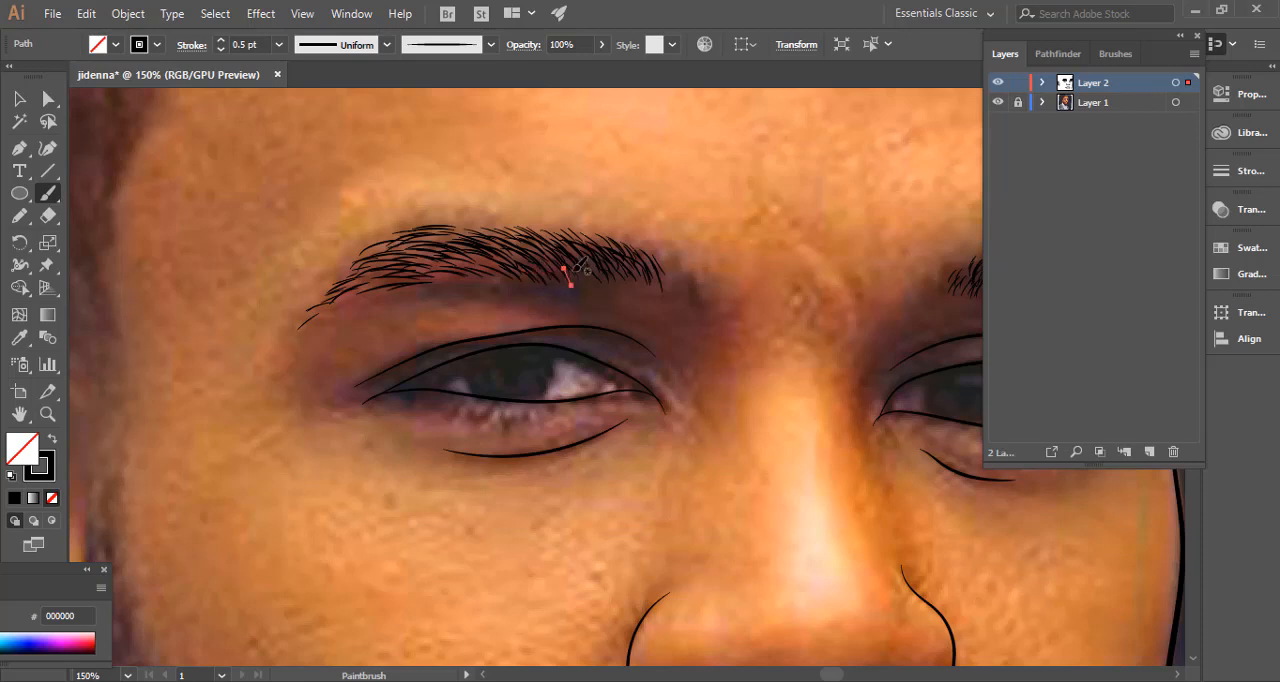
pyautogui.moveTo(604, 289)
pyautogui.mouseDown()
pyautogui.moveTo(597, 272)
pyautogui.moveTo(622, 270)
pyautogui.mouseUp()
pyautogui.keyDown('ctrl'); pyautogui.click(701, 232); pyautogui.keyUp('ctrl')
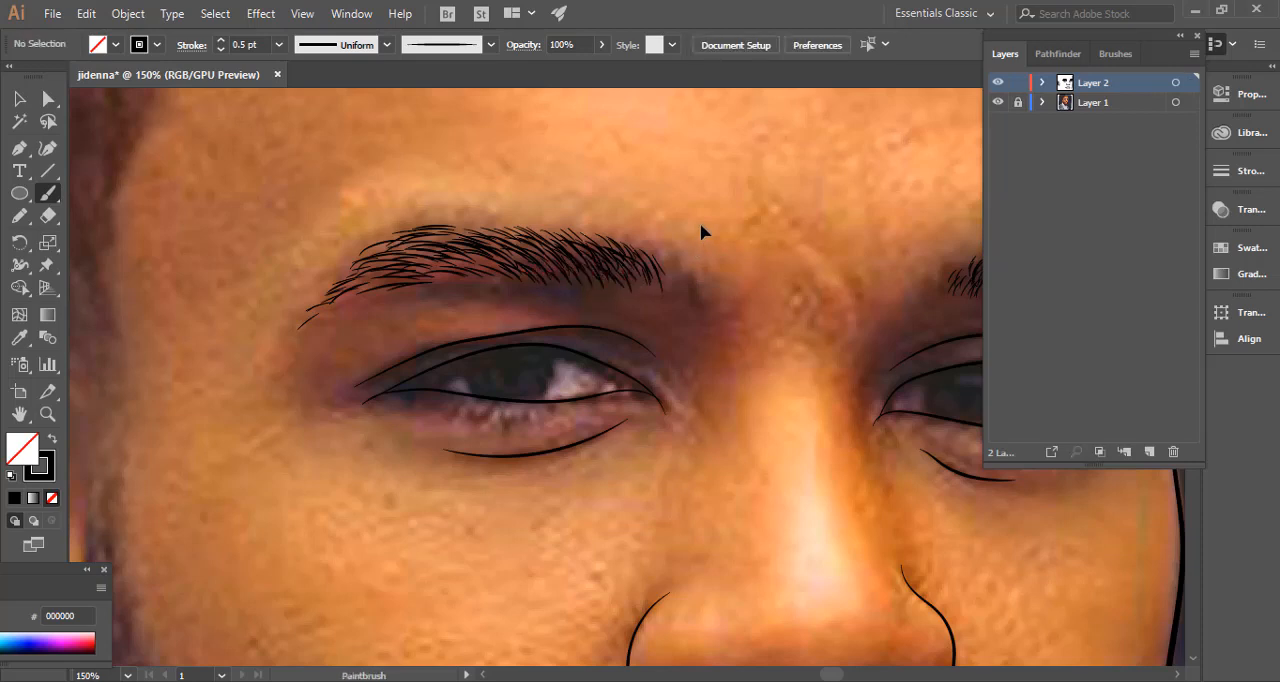
# Hide the reference photo layer to examine the line art on its own, and show the photo again.
pyautogui.hotkey('ctrl', '-')
pyautogui.hotkey('ctrl', '-')
pyautogui.hotkey('ctrl', '-')
pyautogui.moveTo(392, 357); pyautogui.dragTo(331, 243)
pyautogui.click(998, 103)
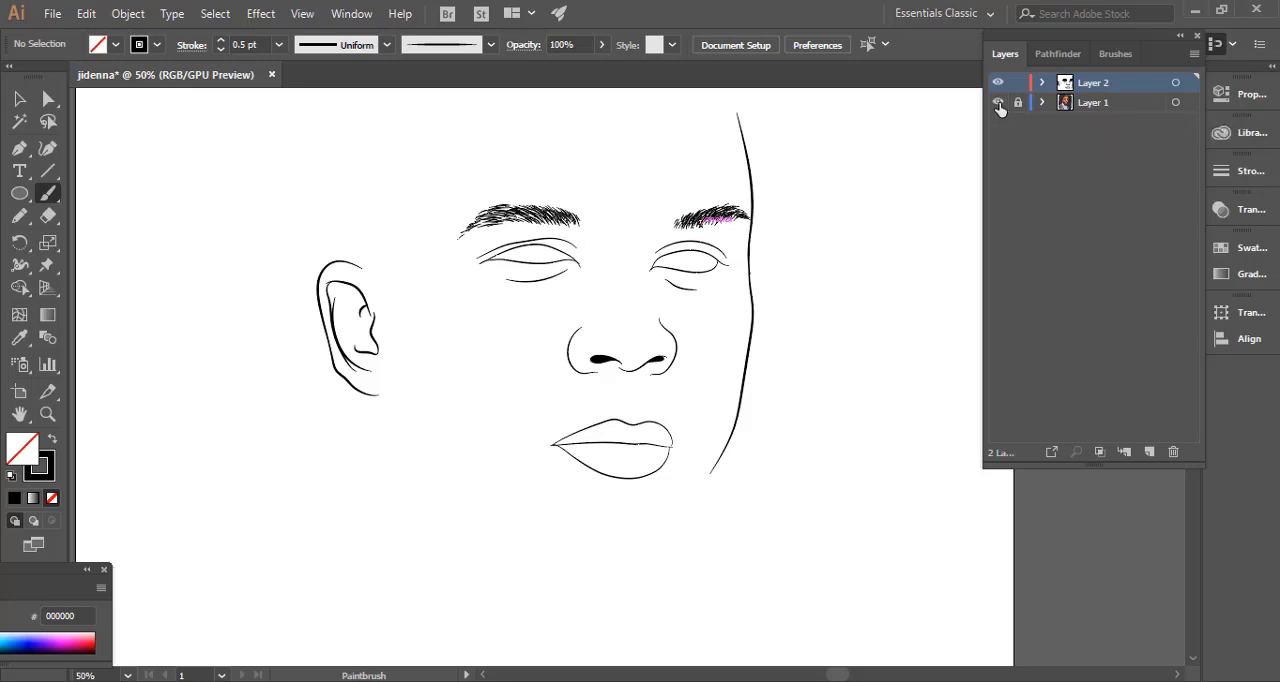
pyautogui.click(998, 103)
# Trace the outer hair edge with the Pencil from the top of the ear up the side of the head.
pyautogui.moveTo(783, 307)
pyautogui.mouseDown()
pyautogui.moveTo(752, 280)
pyautogui.moveTo(746, 300)
pyautogui.mouseUp()
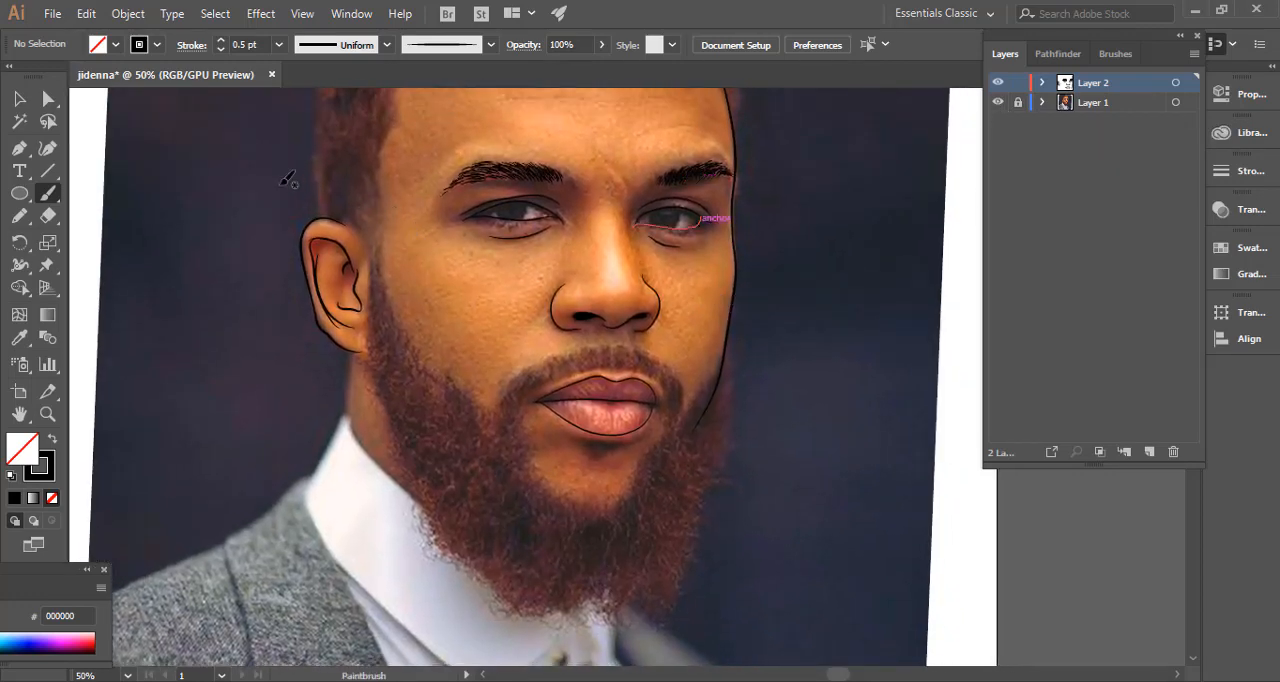
pyautogui.moveTo(320, 262)
pyautogui.mouseDown()
pyautogui.moveTo(280, 184)
pyautogui.moveTo(414, 371)
pyautogui.moveTo(411, 403)
pyautogui.mouseUp()
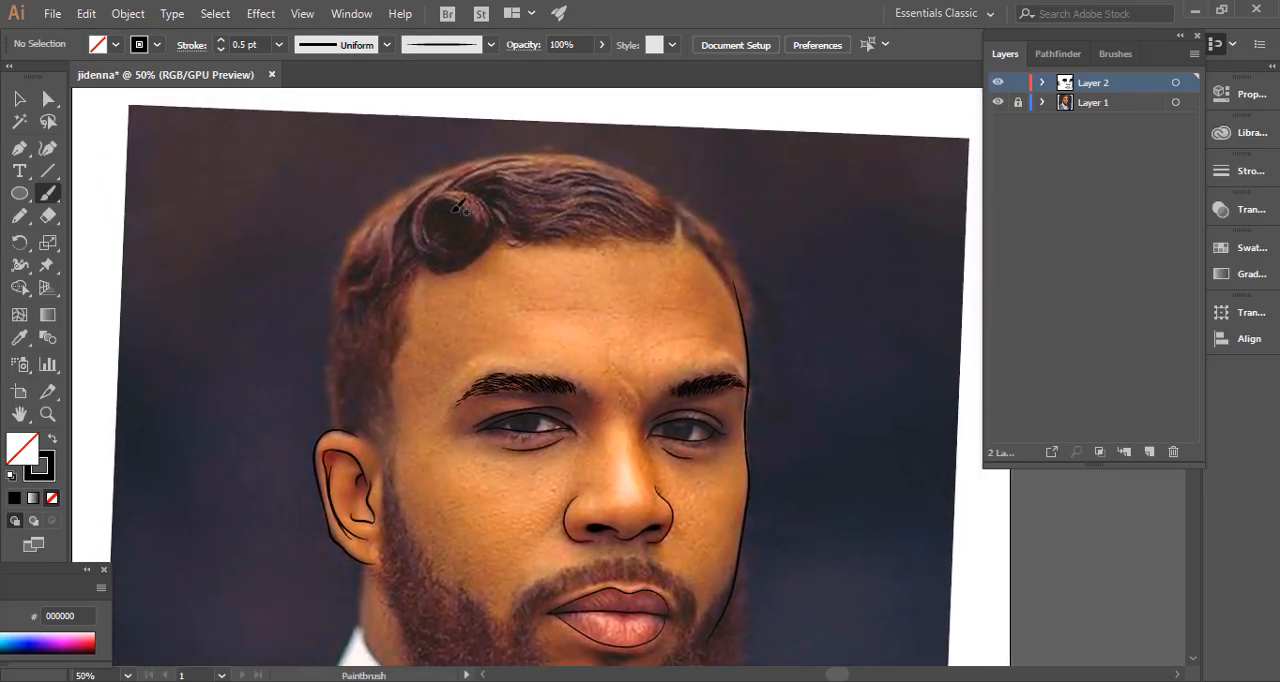
pyautogui.click(20, 216)
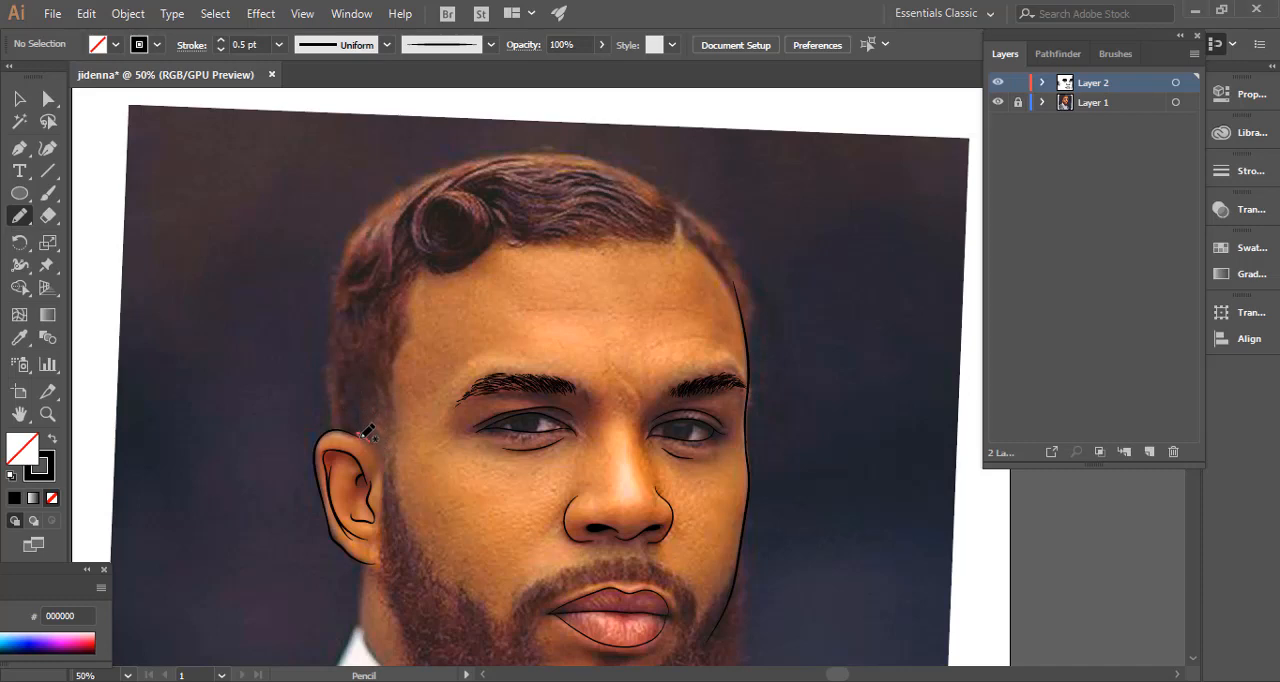
pyautogui.moveTo(364, 440)
pyautogui.mouseDown()
pyautogui.moveTo(334, 430)
pyautogui.moveTo(330, 287)
pyautogui.mouseUp()
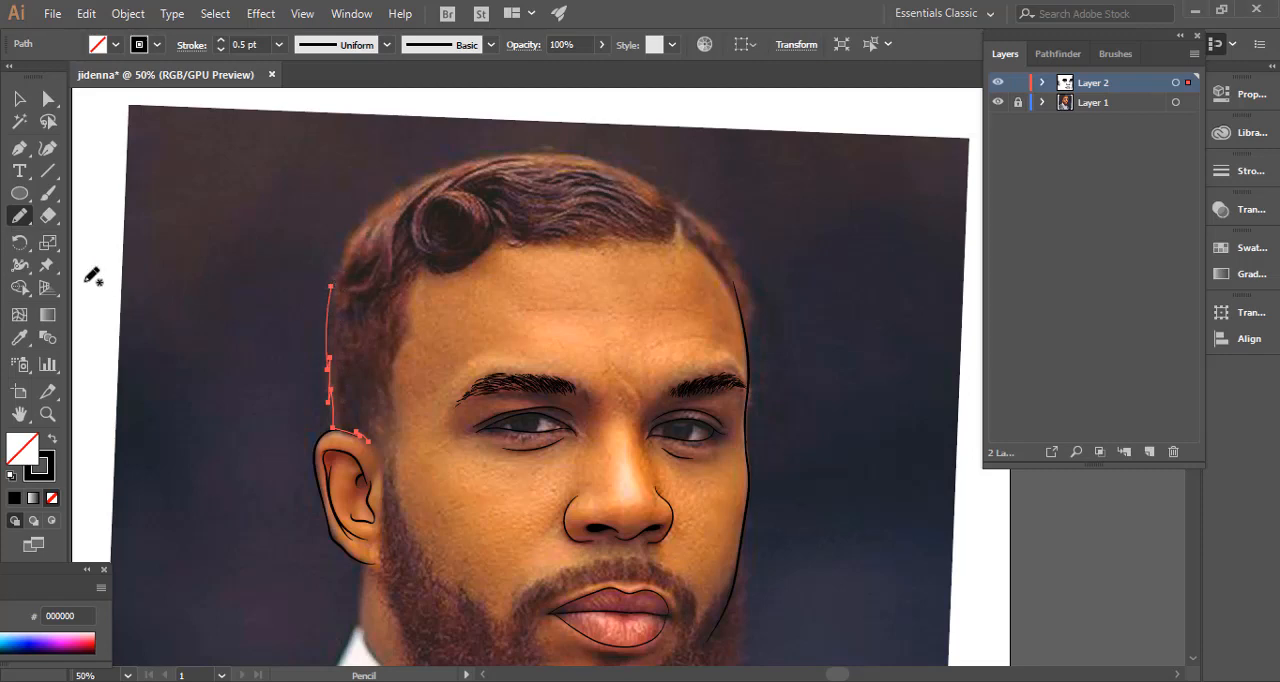
# Confirm the Pencil options with Edit selected paths enabled, and continue the outer hair outline over the crown to the far temple.
pyautogui.doubleClick(22, 218)
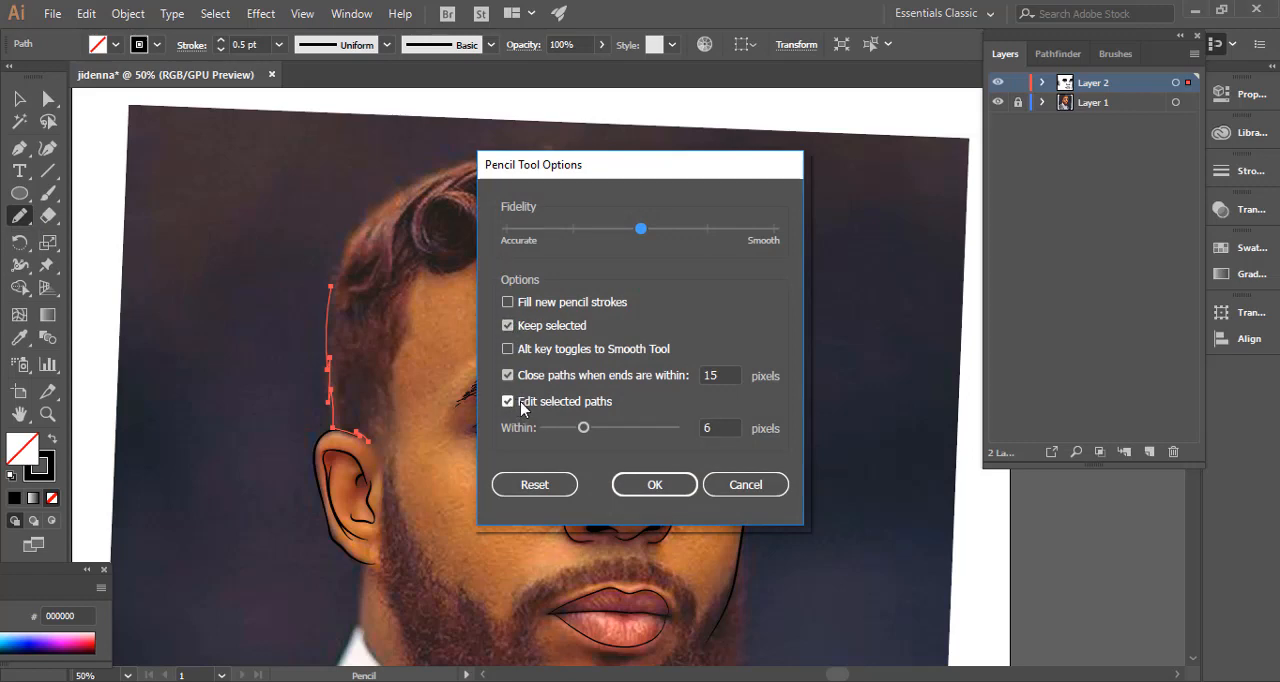
pyautogui.click(654, 484)
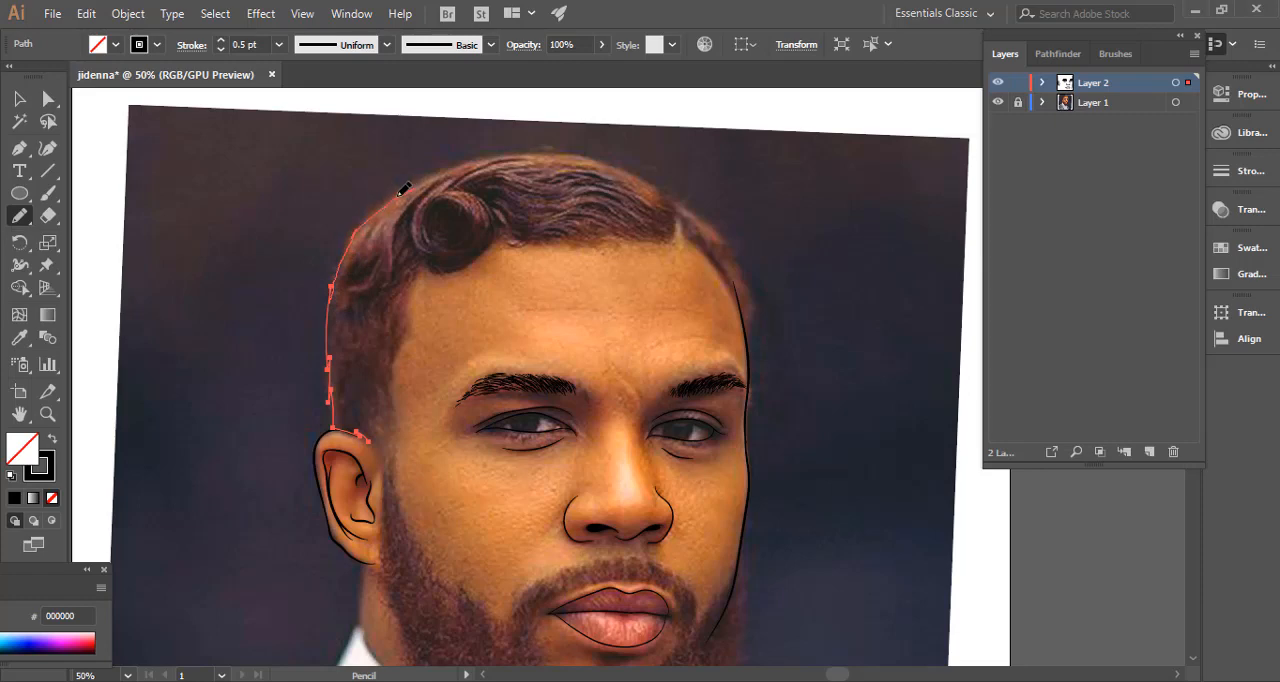
pyautogui.moveTo(399, 194)
pyautogui.mouseDown()
pyautogui.moveTo(459, 161)
pyautogui.moveTo(448, 165)
pyautogui.moveTo(526, 148)
pyautogui.mouseUp()
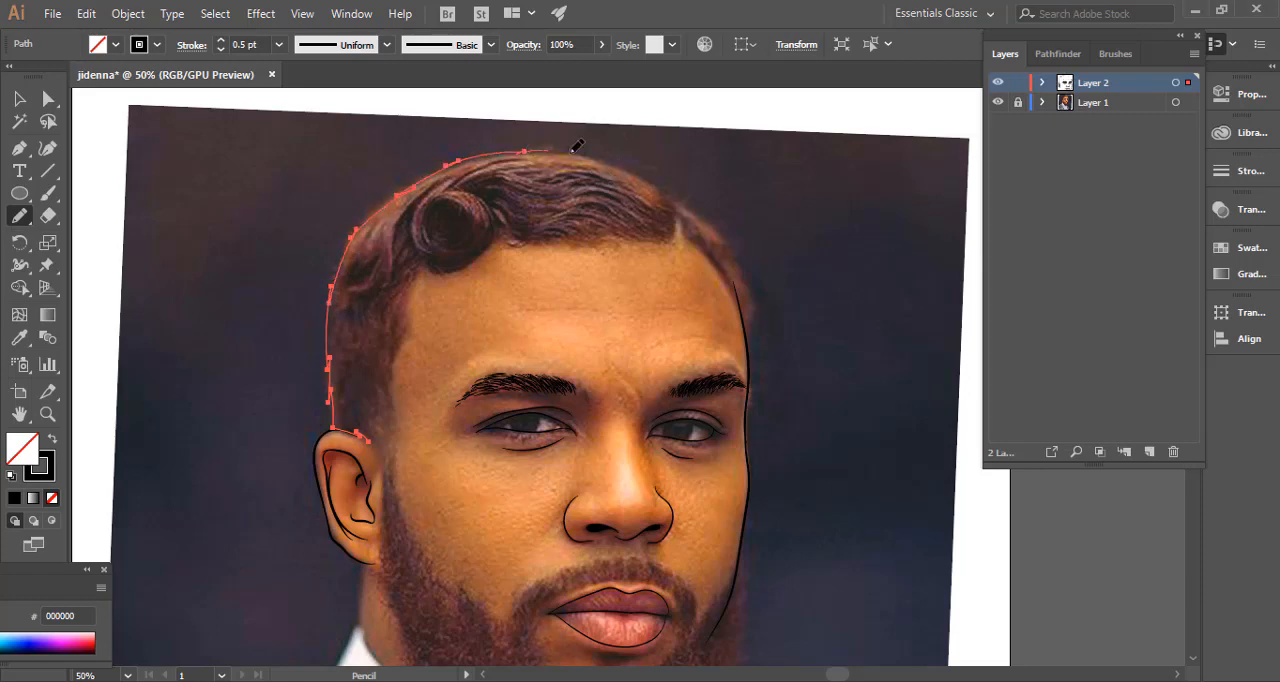
pyautogui.moveTo(577, 146); pyautogui.dragTo(660, 186)
pyautogui.moveTo(688, 196)
pyautogui.mouseDown()
pyautogui.moveTo(753, 283)
pyautogui.moveTo(745, 275)
pyautogui.moveTo(749, 339)
pyautogui.moveTo(740, 290)
pyautogui.mouseUp()
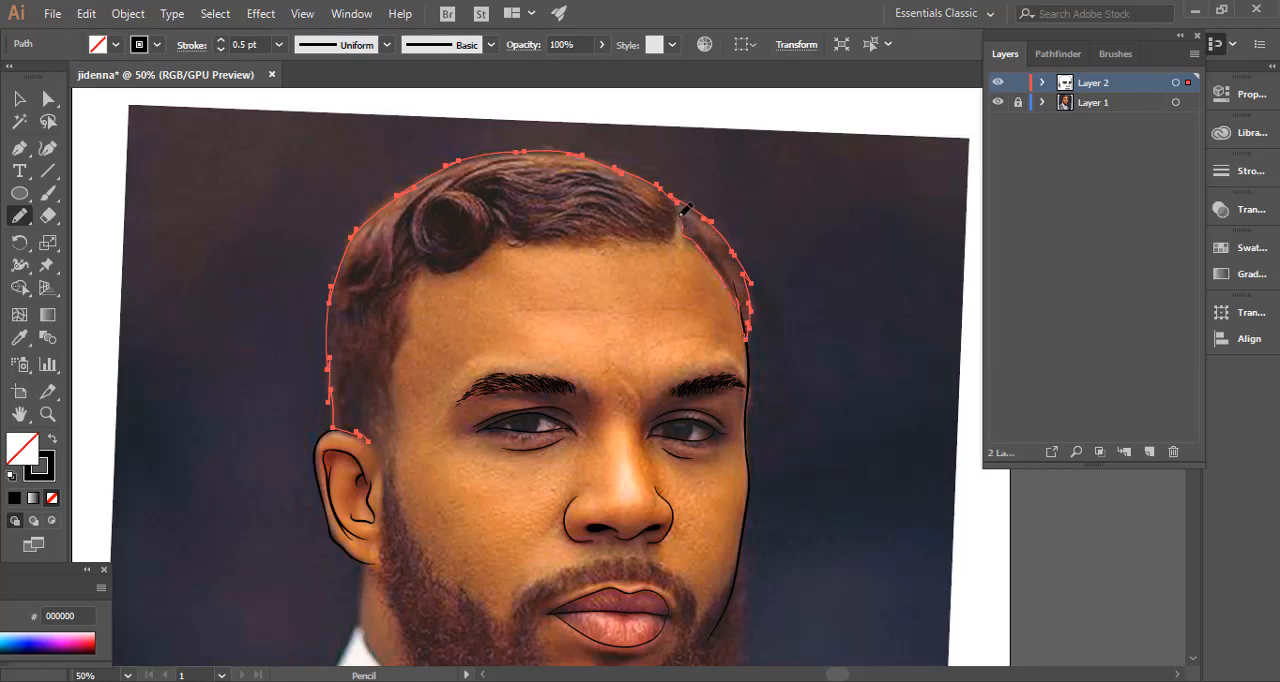
# Trace the jagged front hairline back to the ear to close the hair shape, fill it with black and no stroke, and deselect.
pyautogui.moveTo(676, 238); pyautogui.dragTo(680, 232)
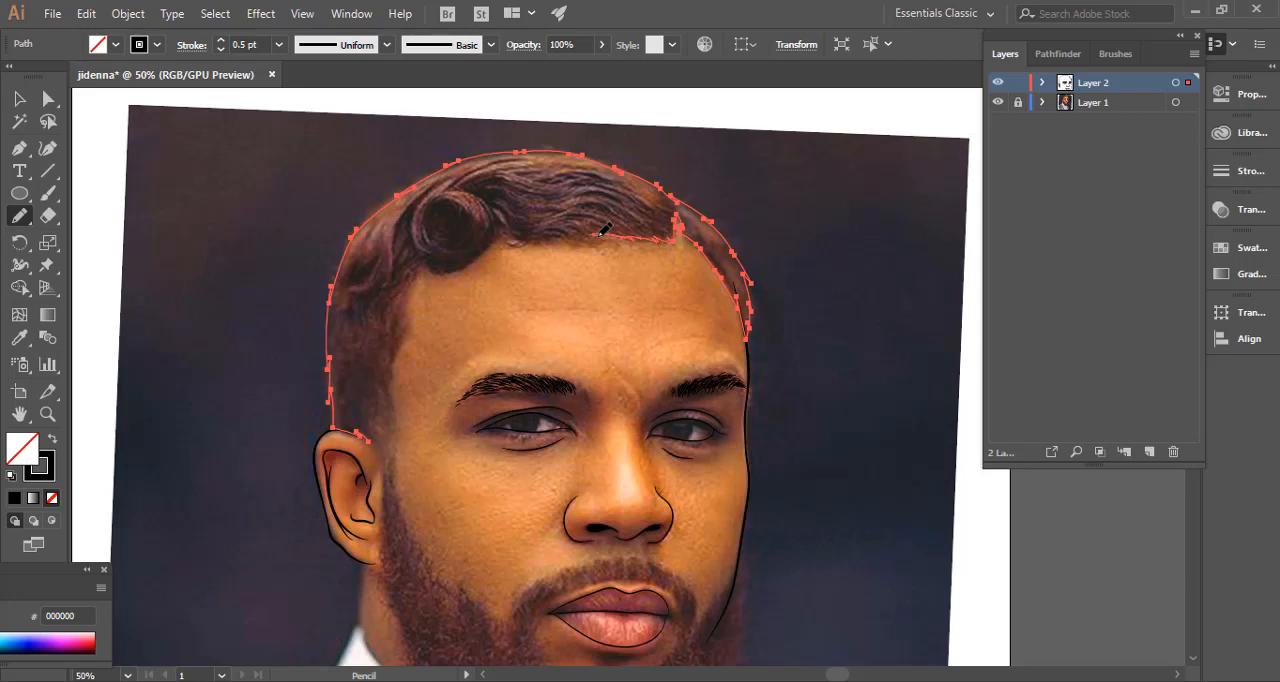
pyautogui.moveTo(560, 232); pyautogui.dragTo(550, 236)
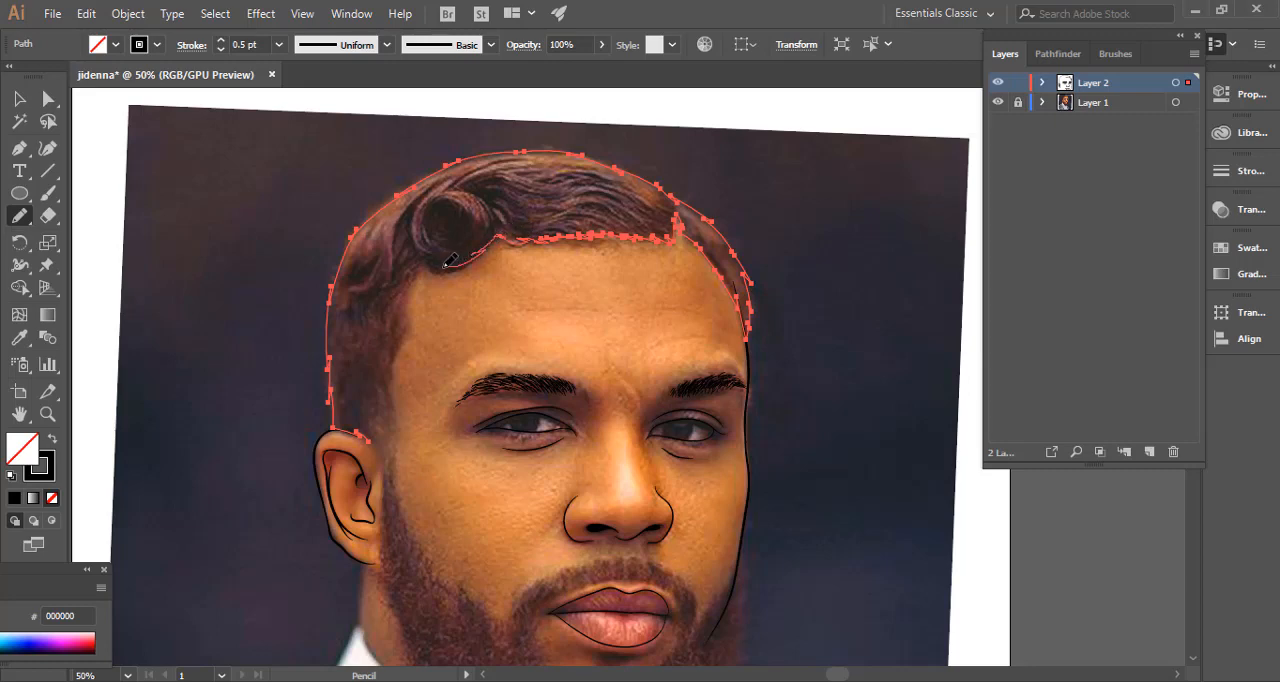
pyautogui.moveTo(449, 261); pyautogui.dragTo(425, 262)
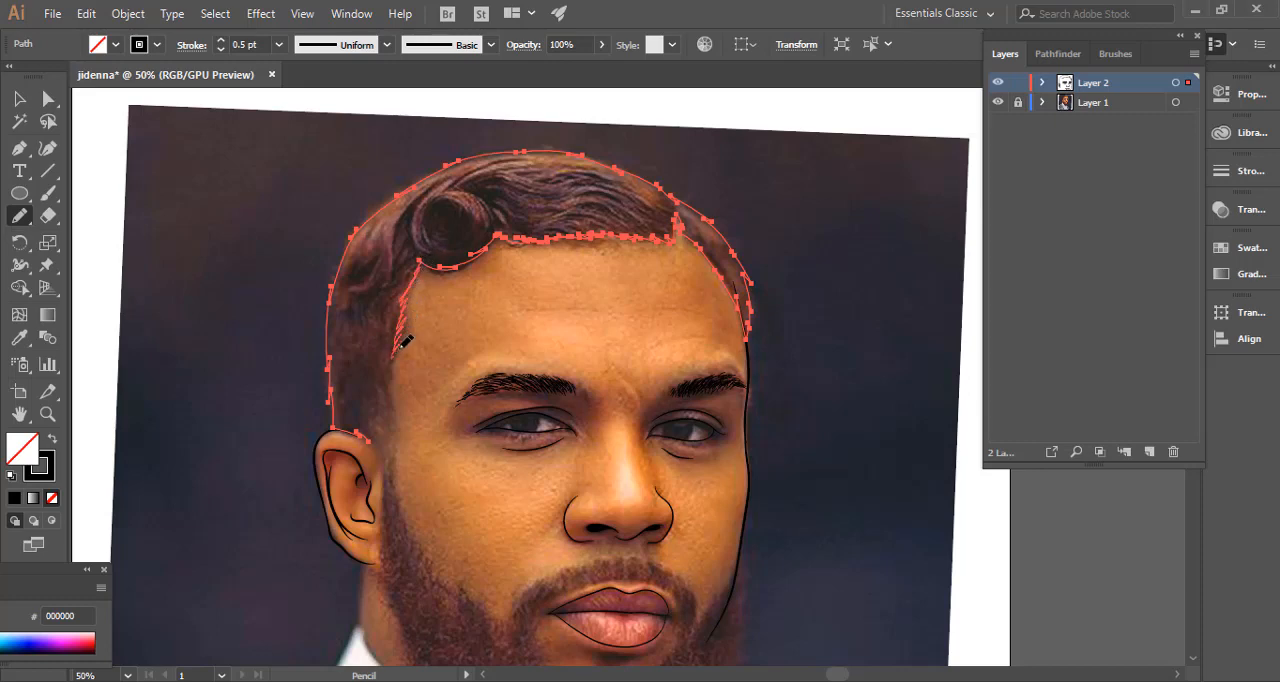
pyautogui.moveTo(404, 355); pyautogui.dragTo(395, 357)
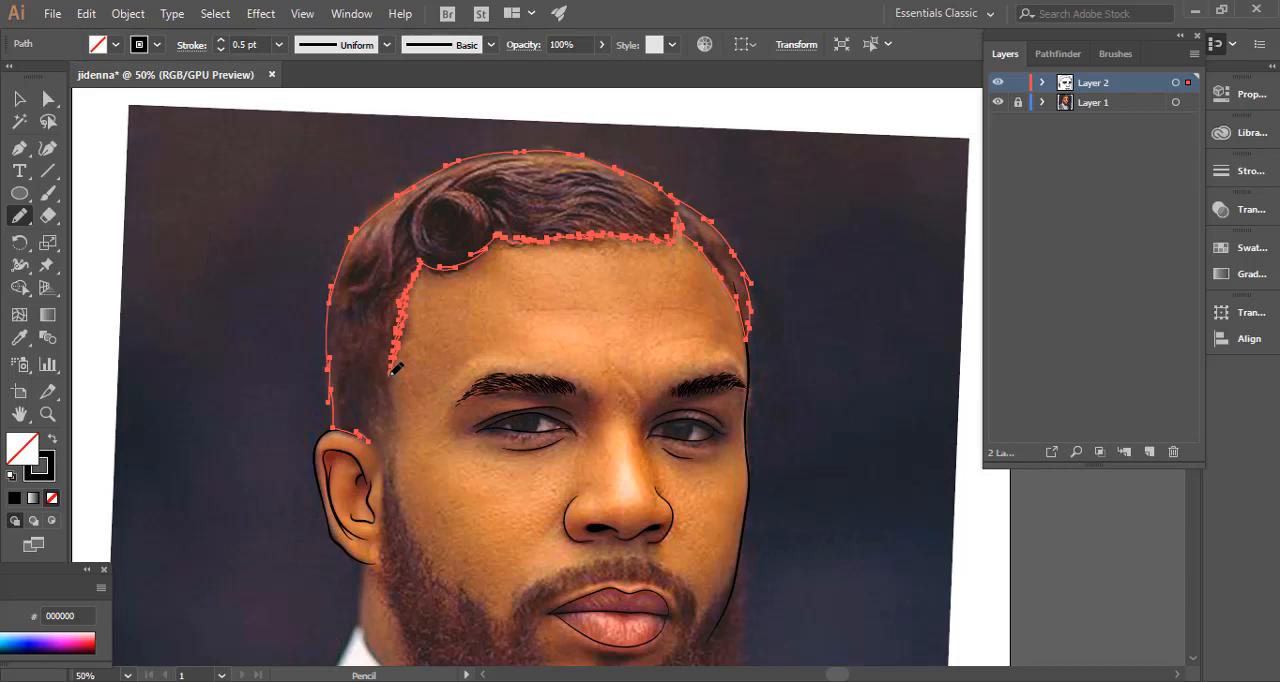
pyautogui.moveTo(375, 385); pyautogui.dragTo(373, 406)
pyautogui.moveTo(372, 436); pyautogui.dragTo(370, 437)
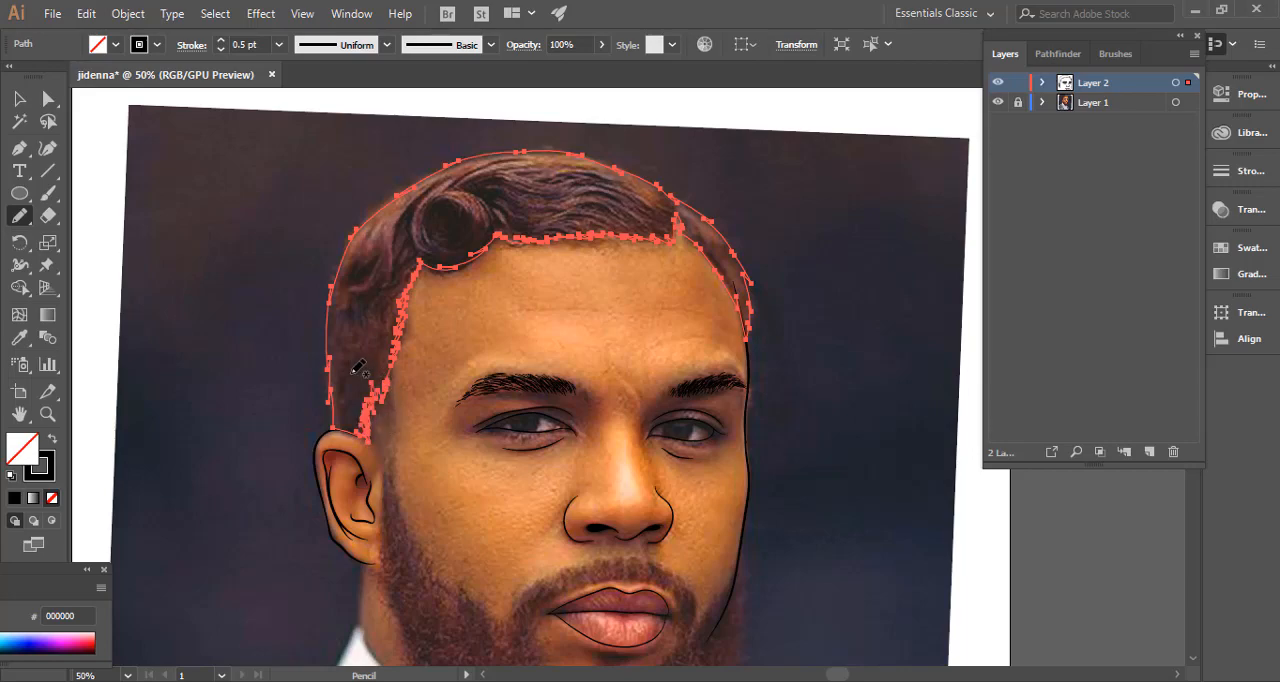
pyautogui.click(55, 439)
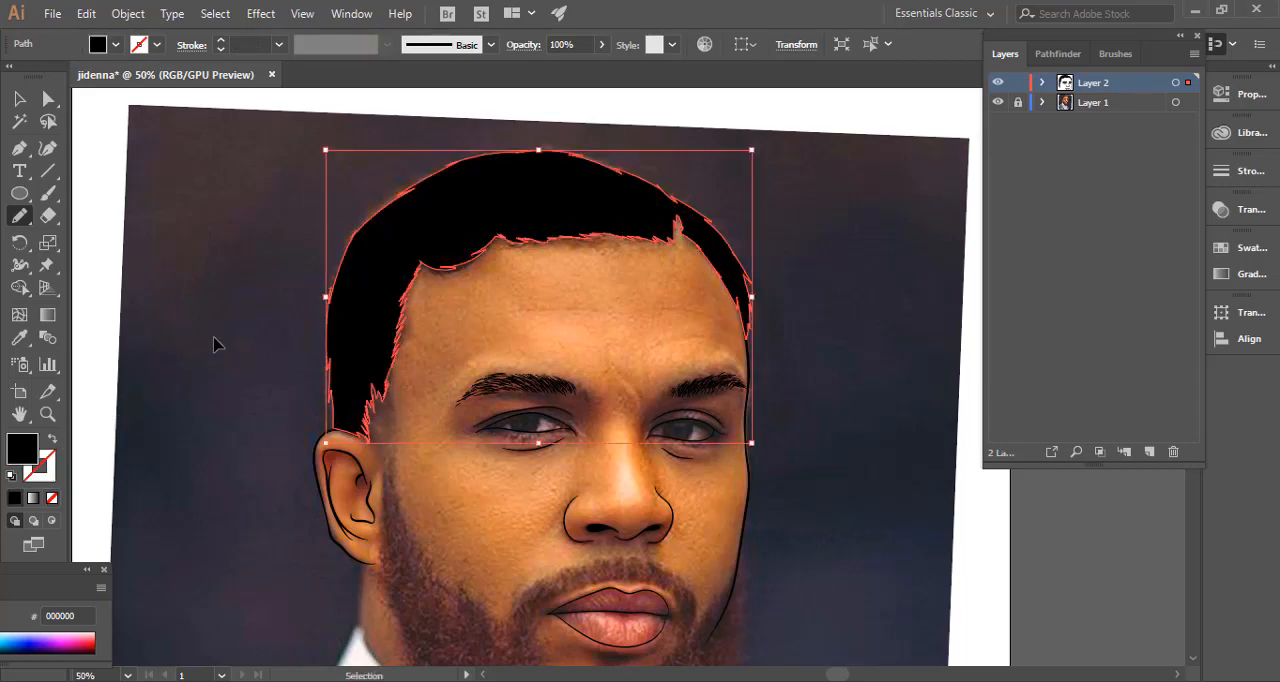
pyautogui.keyDown('ctrl'); pyautogui.click(244, 322); pyautogui.keyUp('ctrl')
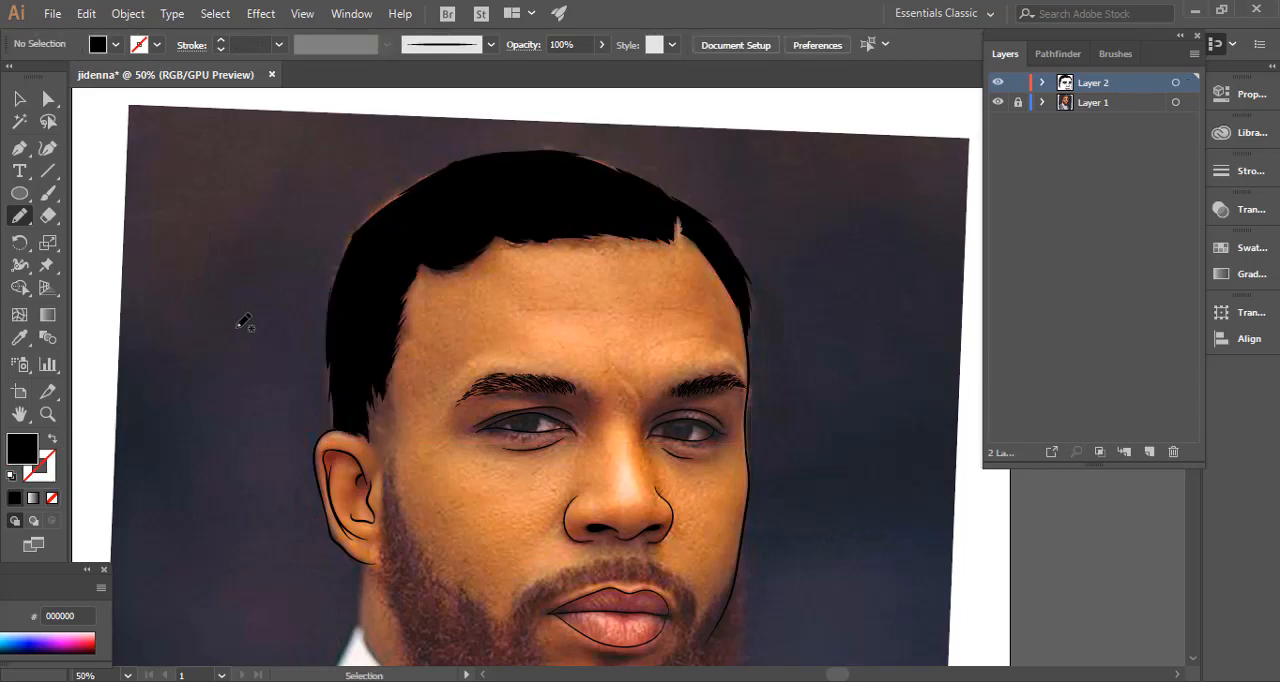
# Hide the reference photo layer to examine the filled hair with the line art, and show the photo again.
pyautogui.hotkey('ctrl', '-')
pyautogui.hotkey('ctrl', '-')
pyautogui.moveTo(302, 329); pyautogui.dragTo(271, 243)
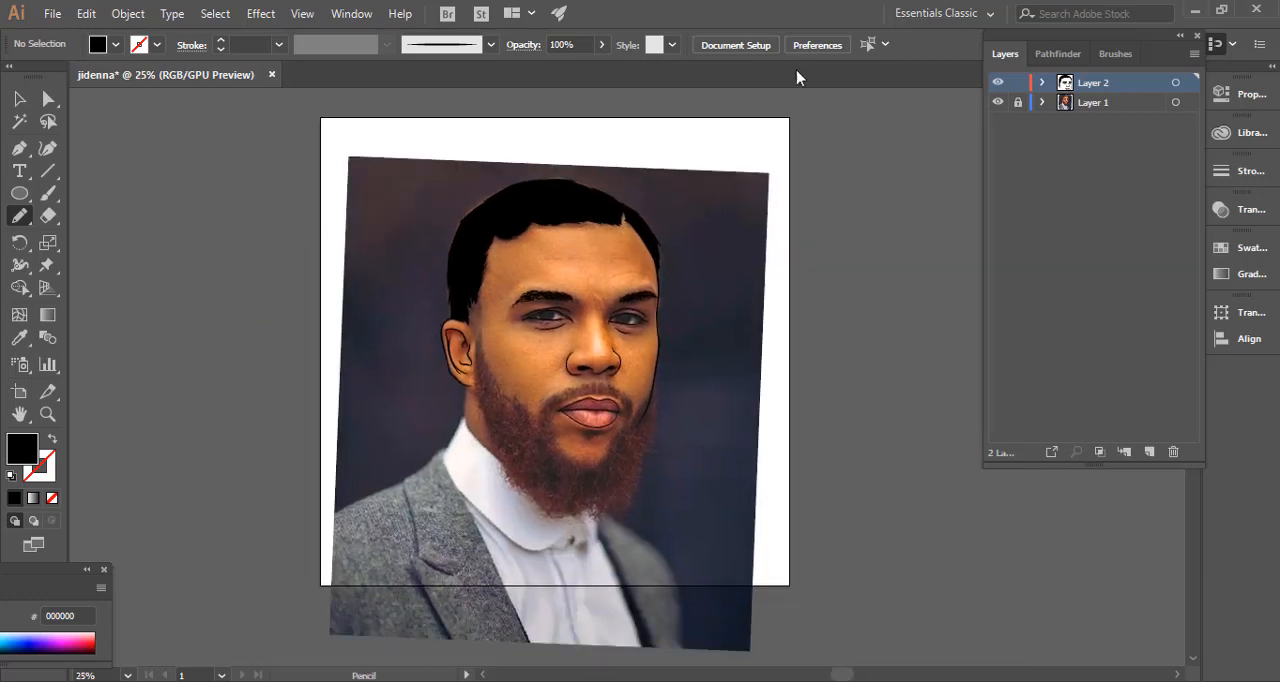
pyautogui.click(997, 103)
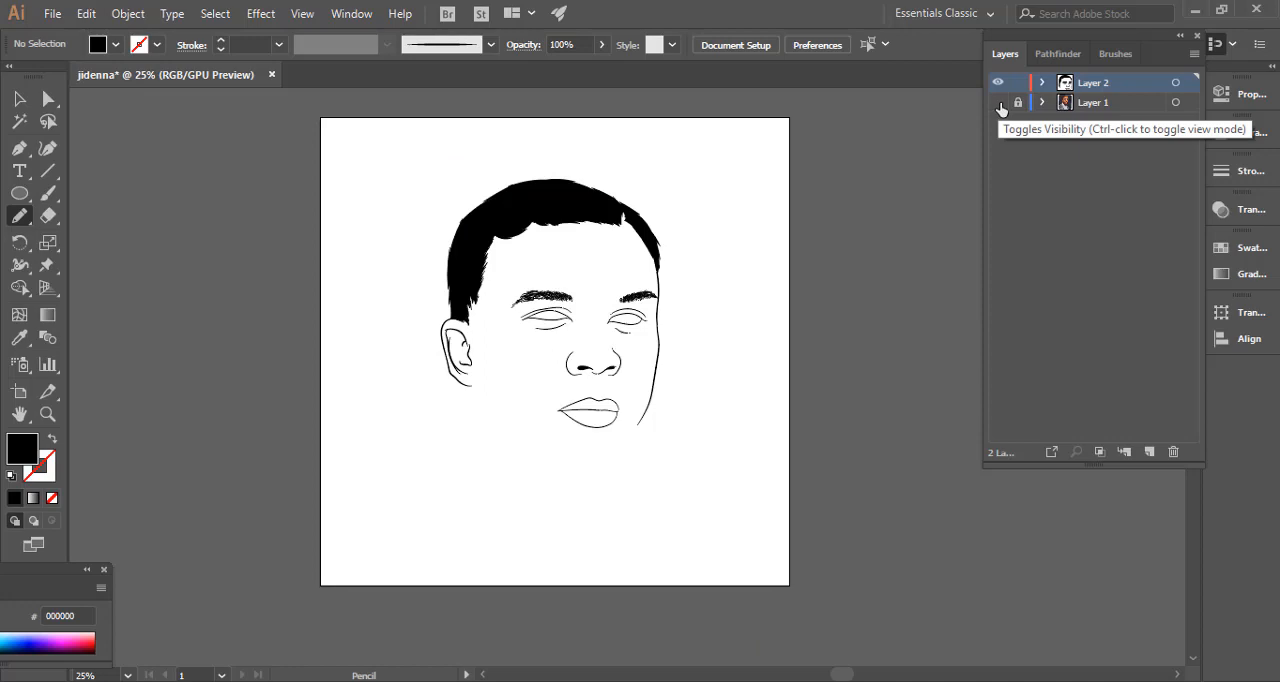
pyautogui.click(999, 103)
# Trace a jagged lower beard edge with the Pencil from the far jaw around the chin toward the ear side.
pyautogui.hotkey('ctrl', '=')
pyautogui.hotkey('ctrl', '=')
pyautogui.hotkey('ctrl', '=')
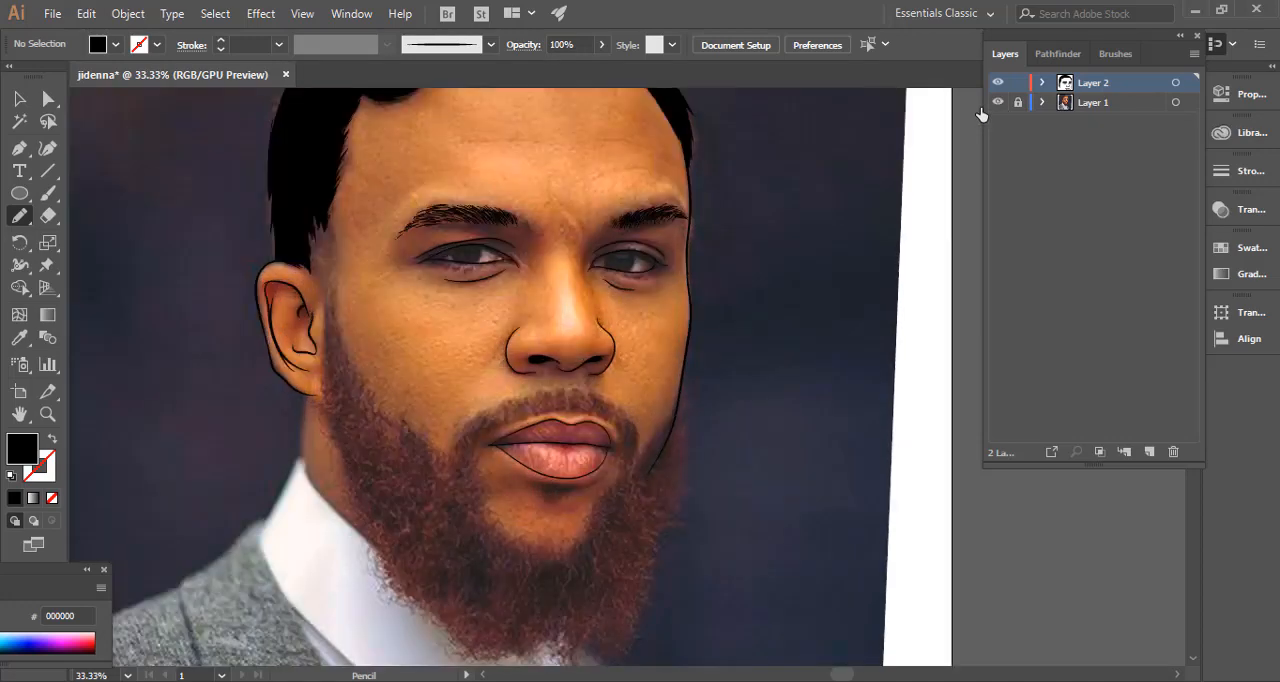
pyautogui.moveTo(307, 373); pyautogui.dragTo(353, 220)
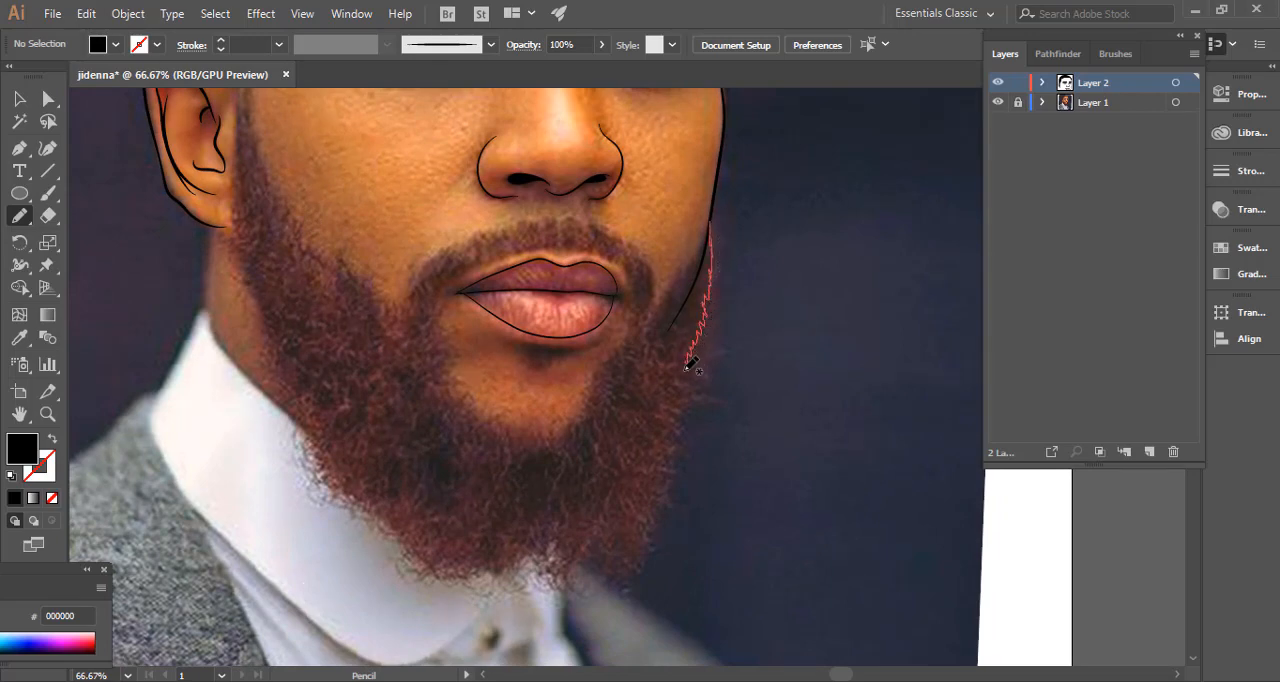
pyautogui.moveTo(682, 376); pyautogui.dragTo(679, 383)
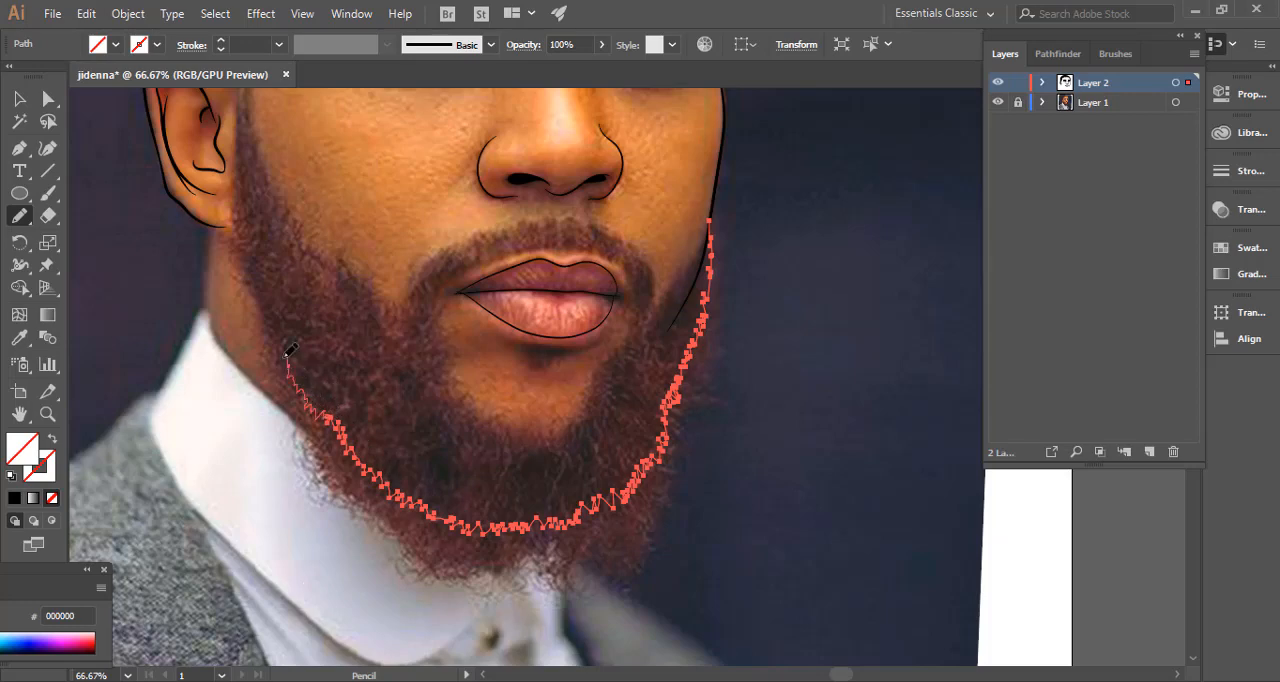
# Trace the jagged upper beard edge around the chin back to the far jaw to close the shape, fill it with black, and deselect.
pyautogui.moveTo(273, 319); pyautogui.dragTo(412, 396)
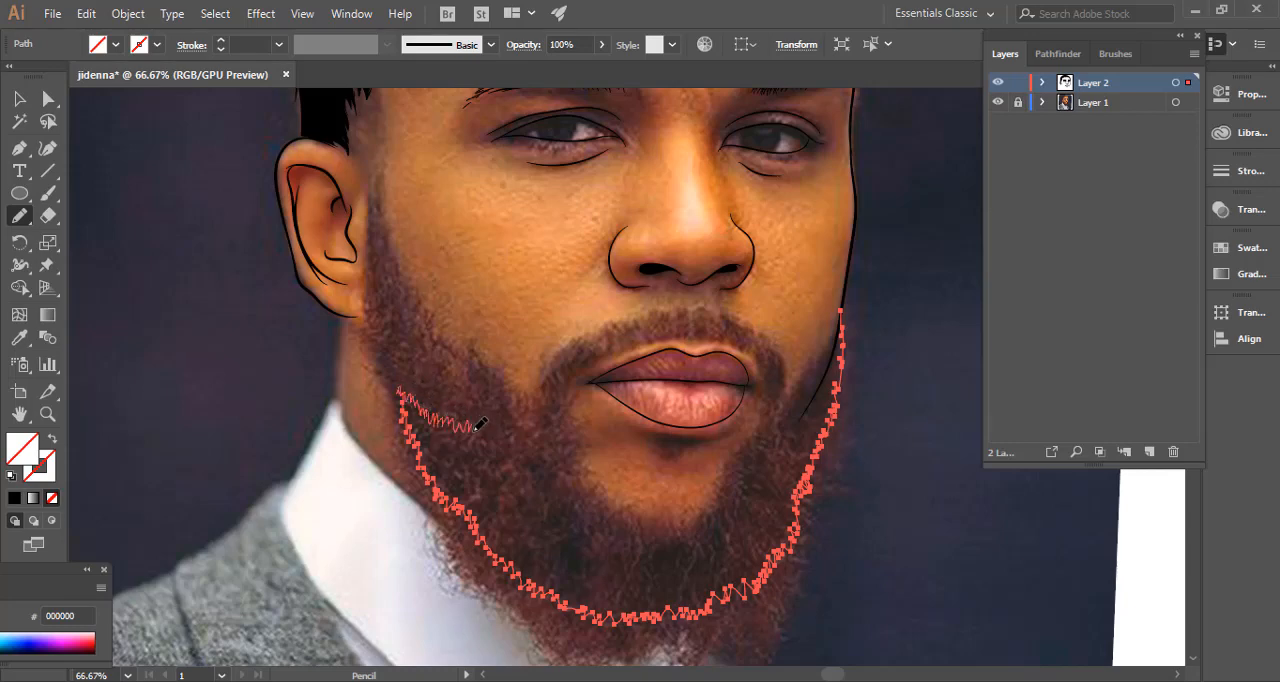
pyautogui.moveTo(476, 429); pyautogui.dragTo(477, 429)
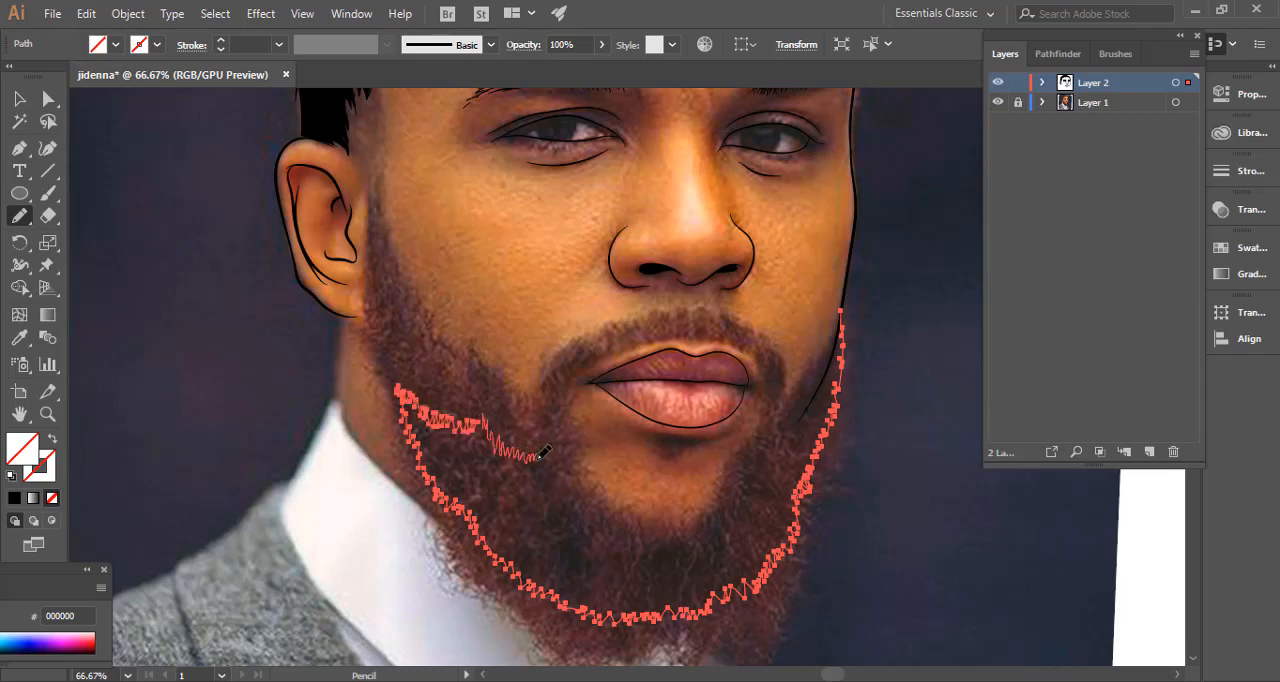
pyautogui.moveTo(562, 468); pyautogui.dragTo(567, 471)
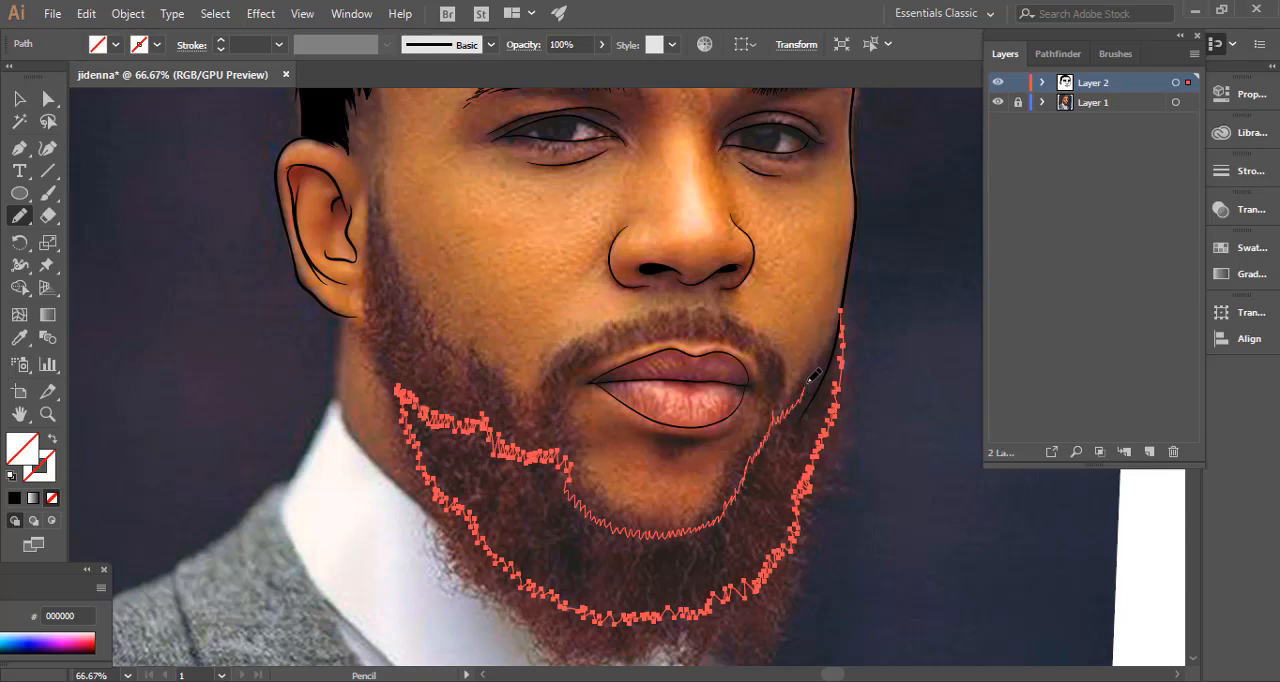
pyautogui.moveTo(858, 326); pyautogui.dragTo(832, 365)
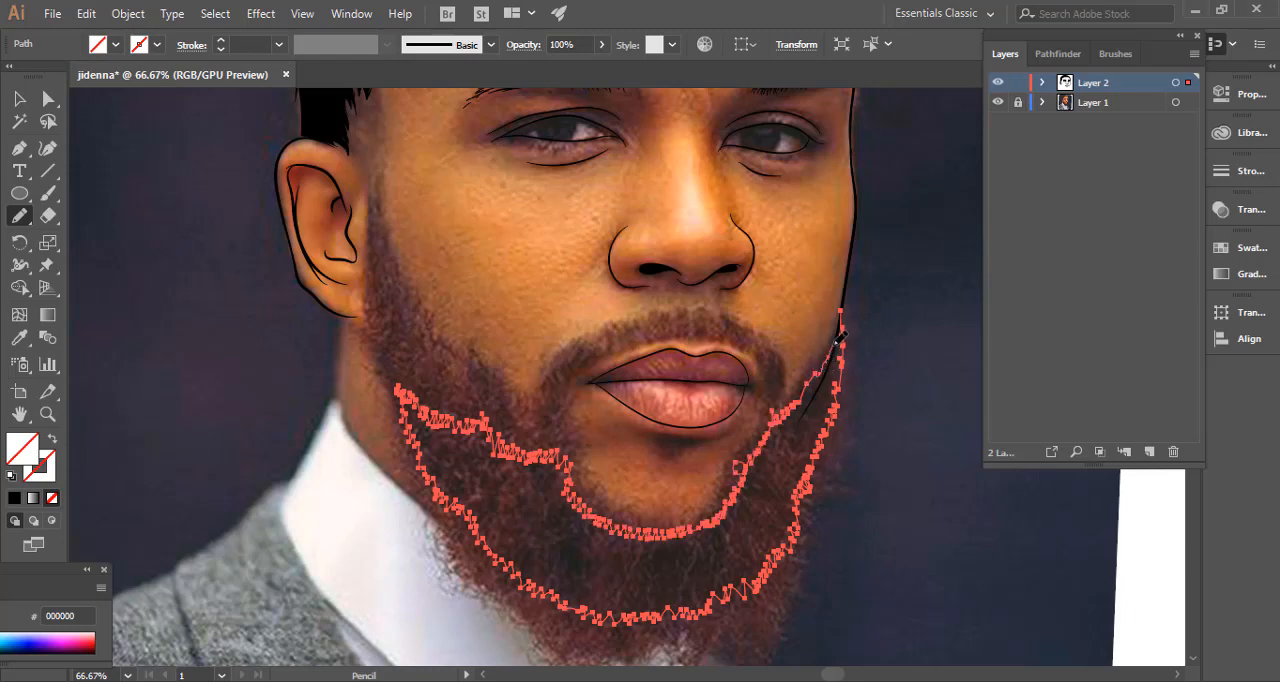
pyautogui.moveTo(845, 305); pyautogui.dragTo(843, 310)
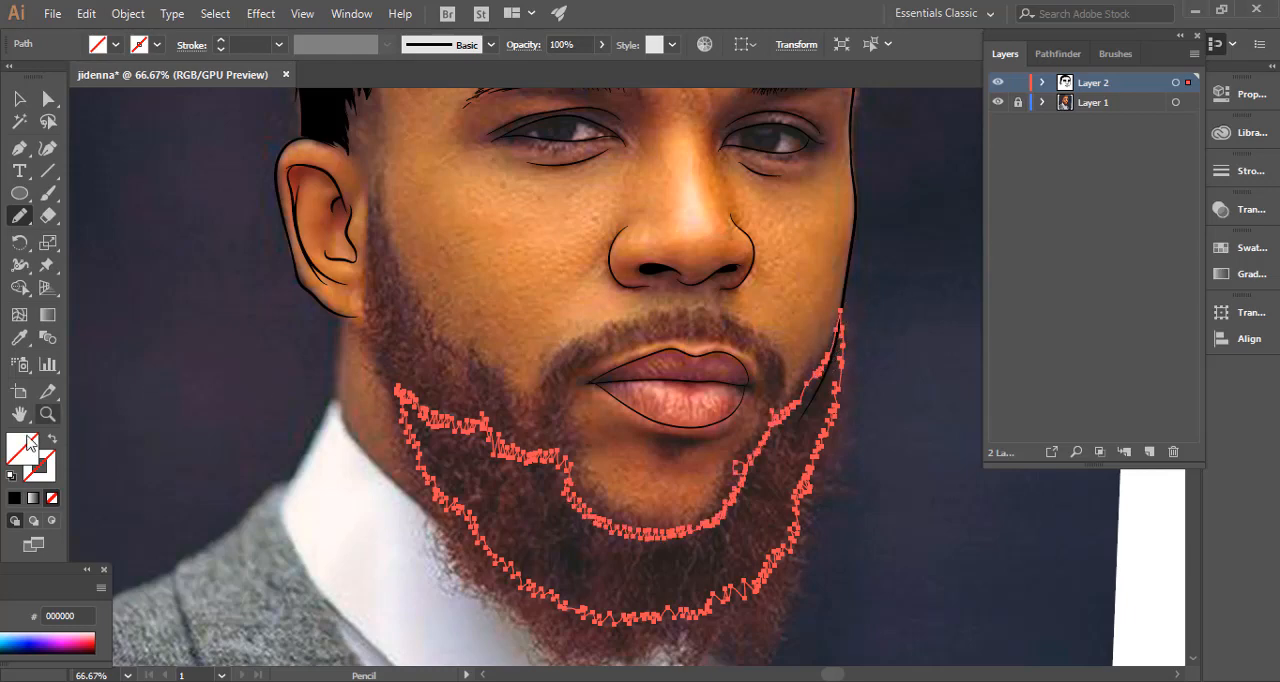
pyautogui.click(14, 497)
pyautogui.keyDown('ctrl'); pyautogui.click(194, 384); pyautogui.keyUp('ctrl')
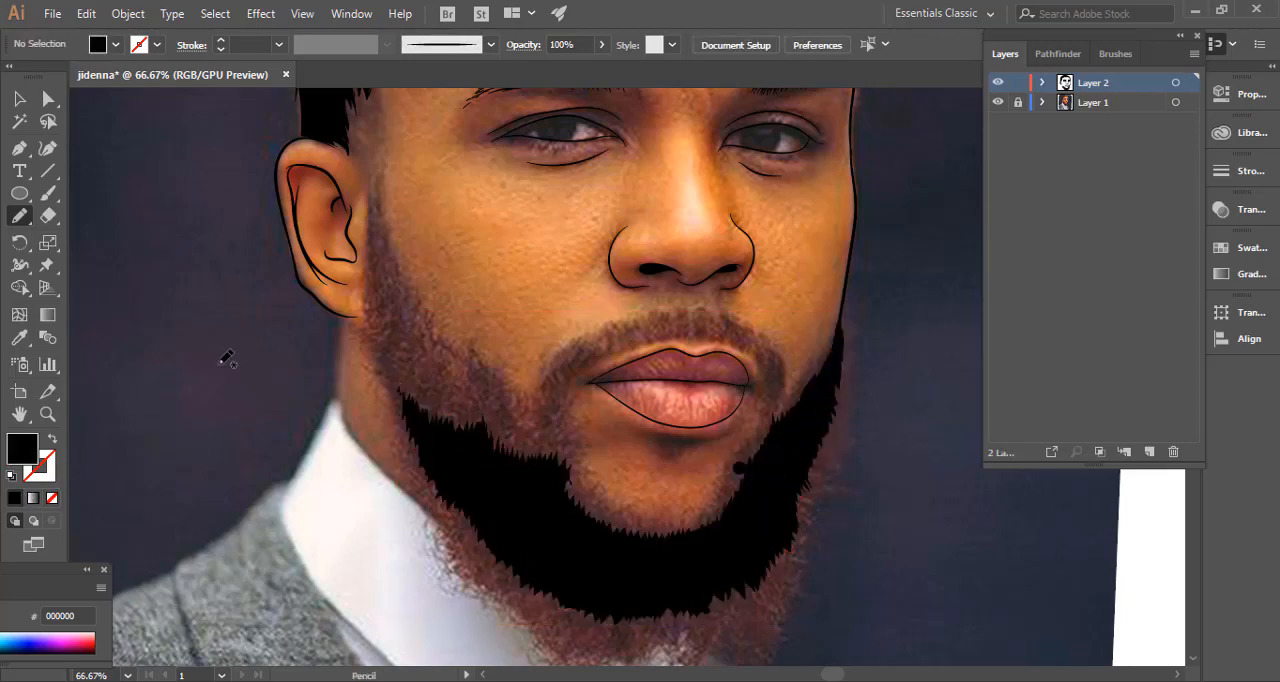
# Remove the stray round blob from the beard's inner edge beside the chin by deleting its anchor points, and deselect.
pyautogui.hotkey('ctrl', '+')
pyautogui.hotkey('ctrl', '+')
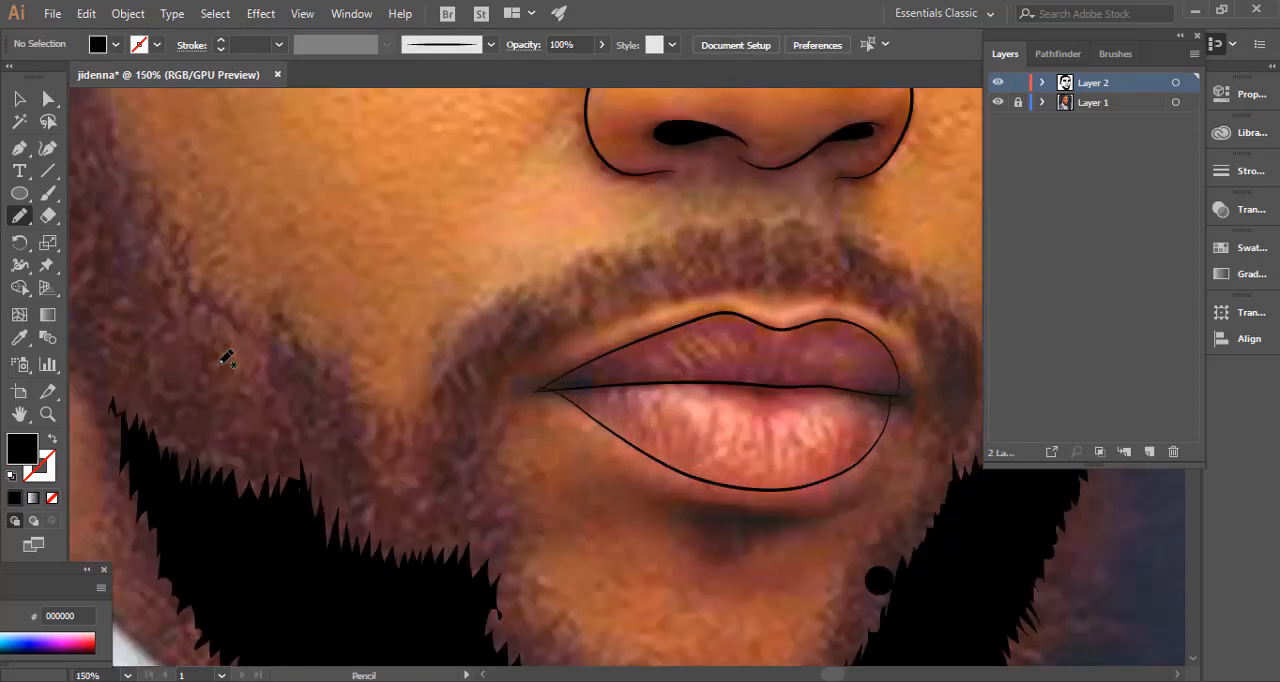
pyautogui.press('p')
pyautogui.moveTo(322, 362); pyautogui.dragTo(200, 225)
pyautogui.press('ctrl')
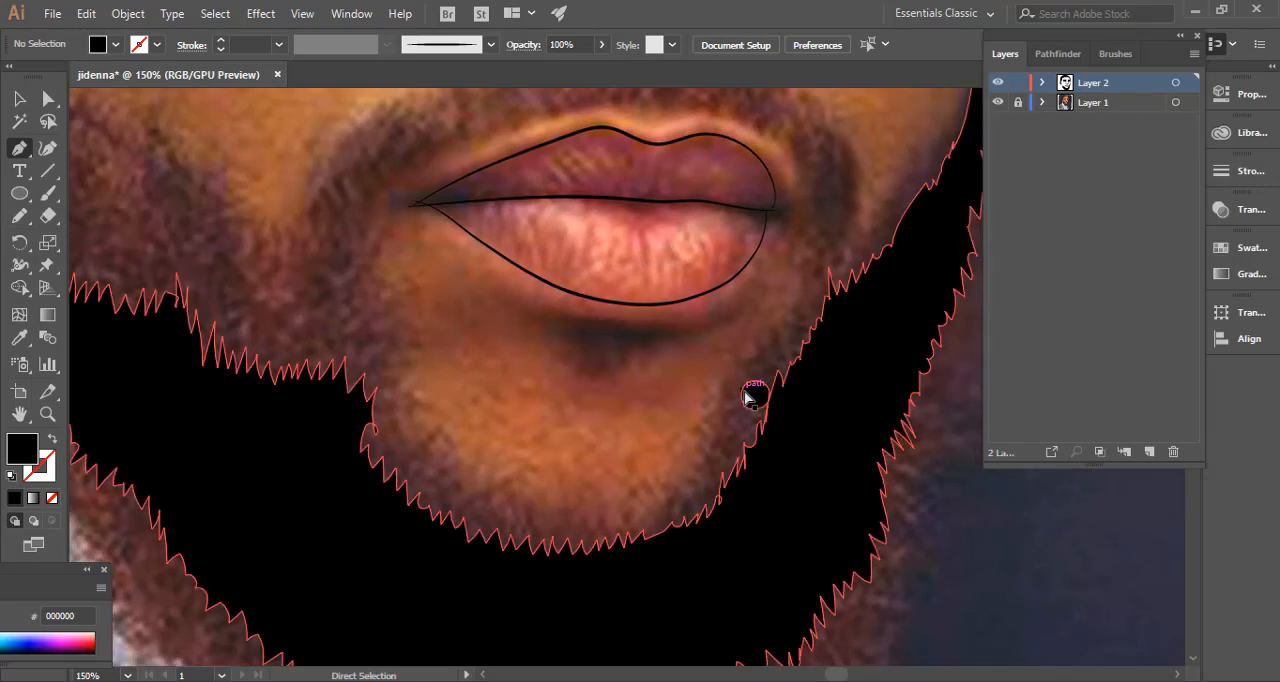
pyautogui.keyDown('ctrl'); pyautogui.click(748, 395); pyautogui.keyUp('ctrl')
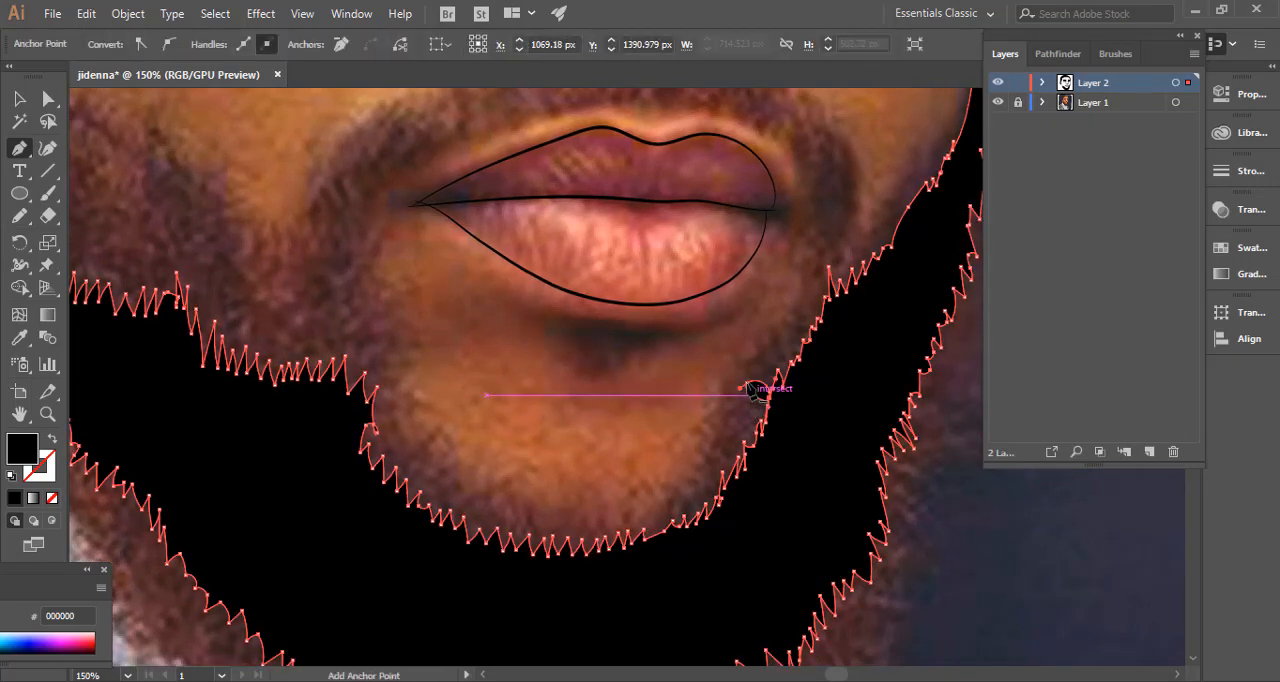
pyautogui.keyDown('ctrl'); pyautogui.click(667, 393); pyautogui.keyUp('ctrl')
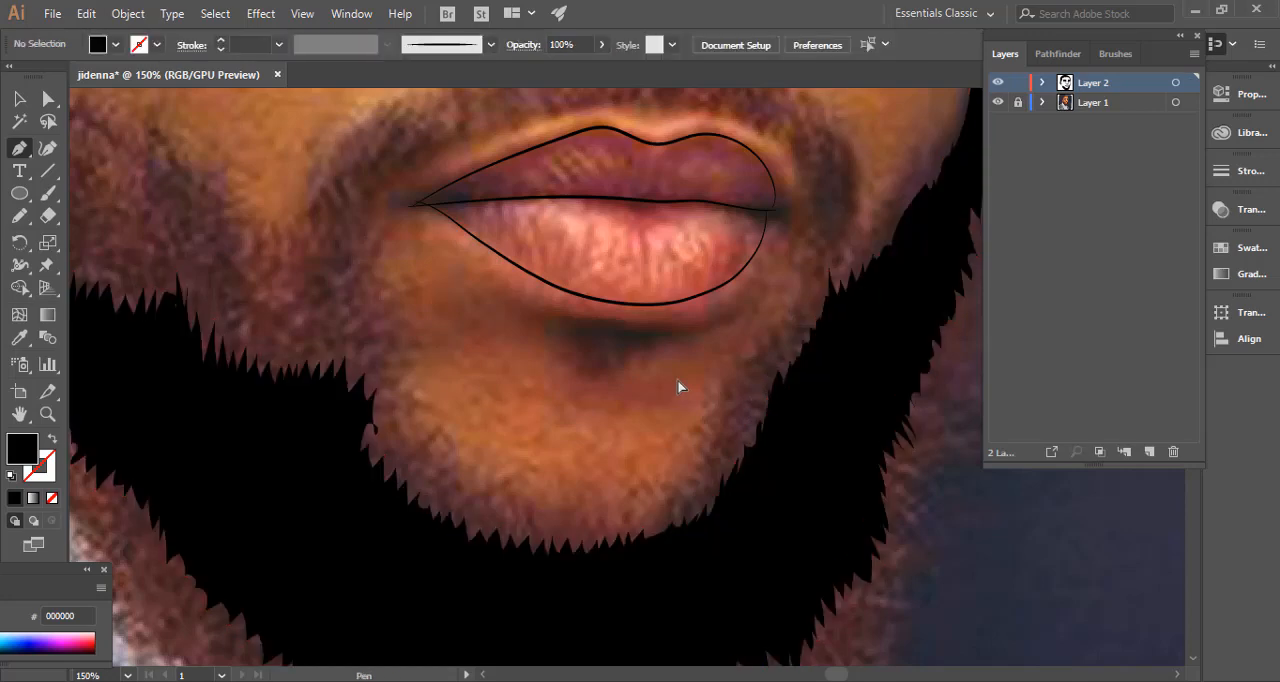
# Hide the reference photo layer to examine the black beard with the rest of the portrait, and show the photo again.
pyautogui.hotkey('ctrl', '-')
pyautogui.hotkey('ctrl', '-')
pyautogui.hotkey('ctrl', '-')
pyautogui.hotkey('ctrl', '-')
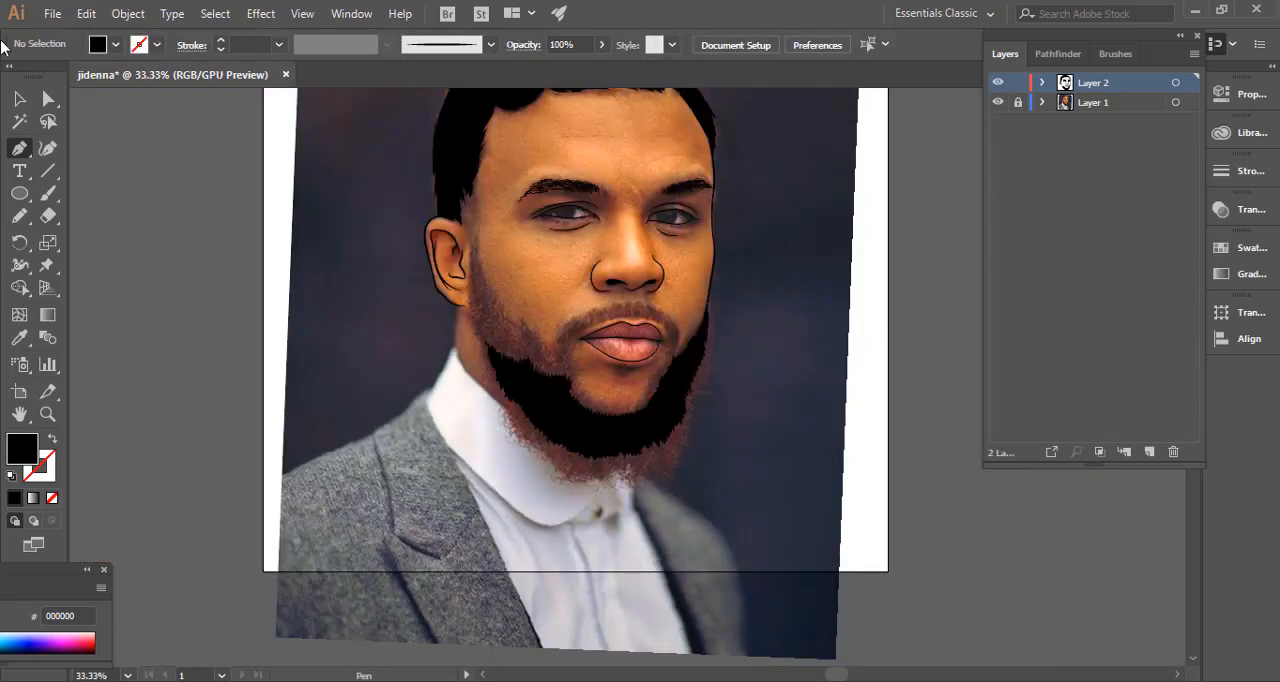
pyautogui.click(19, 100)
pyautogui.moveTo(363, 248); pyautogui.dragTo(345, 336)
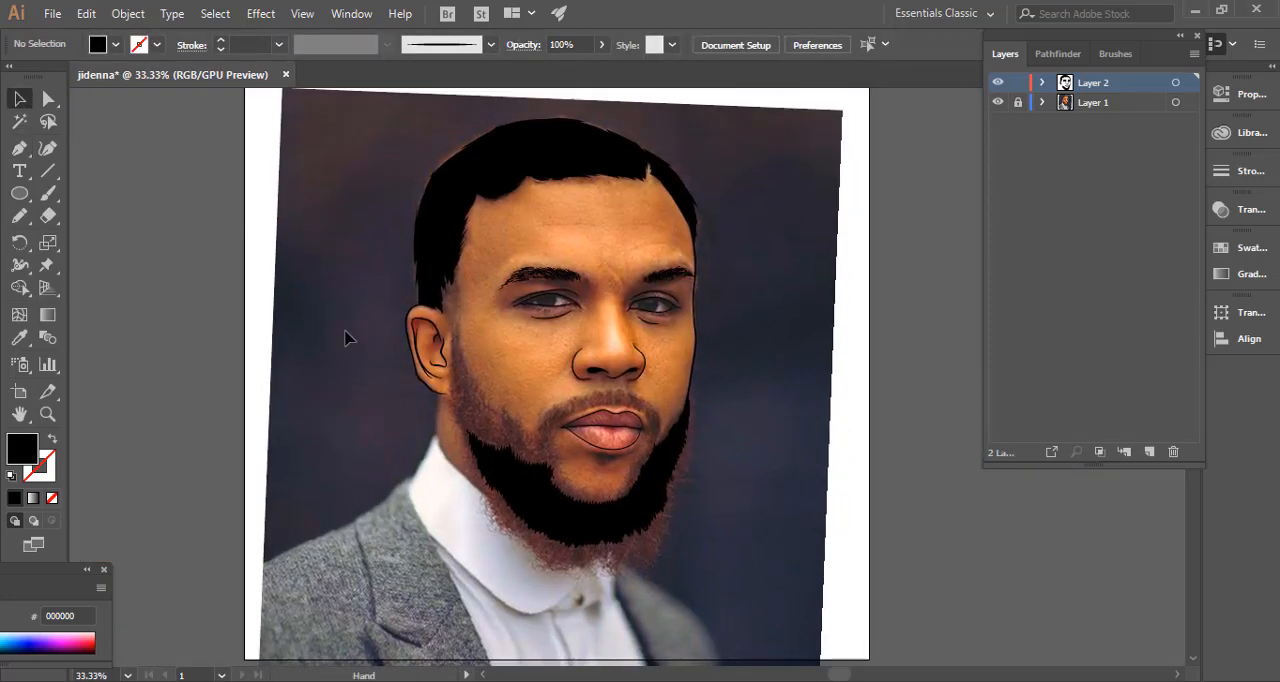
pyautogui.click(997, 103)
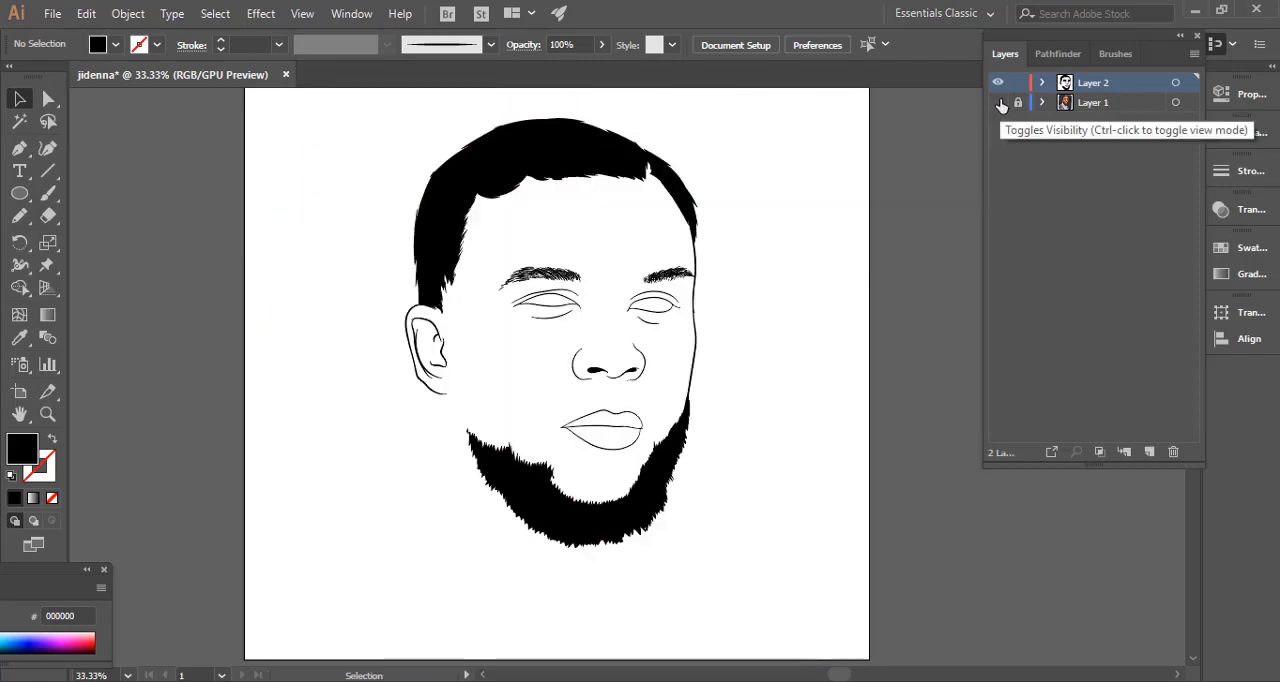
pyautogui.click(997, 103)
# Paint short 1 pt black hairs with the Paintbrush along the beard's upper corner on the ear side.
pyautogui.moveTo(833, 267); pyautogui.dragTo(841, 201)
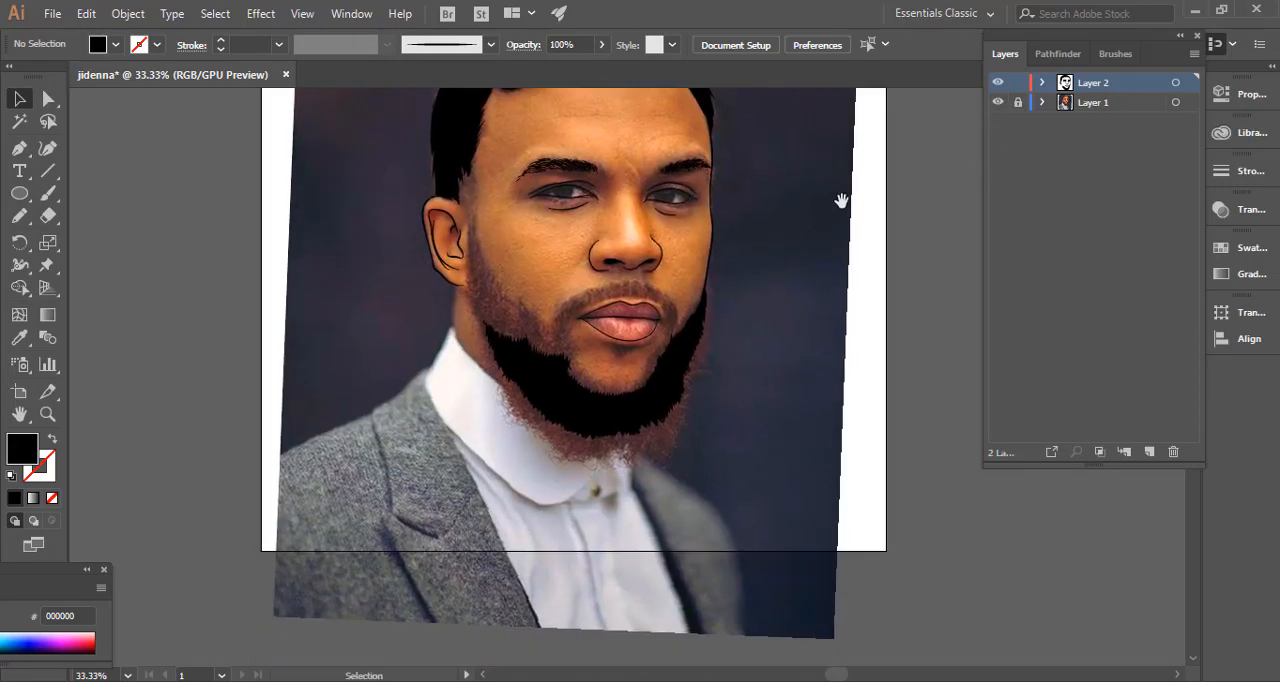
pyautogui.hotkey('ctrl', '1')
pyautogui.click(49, 194)
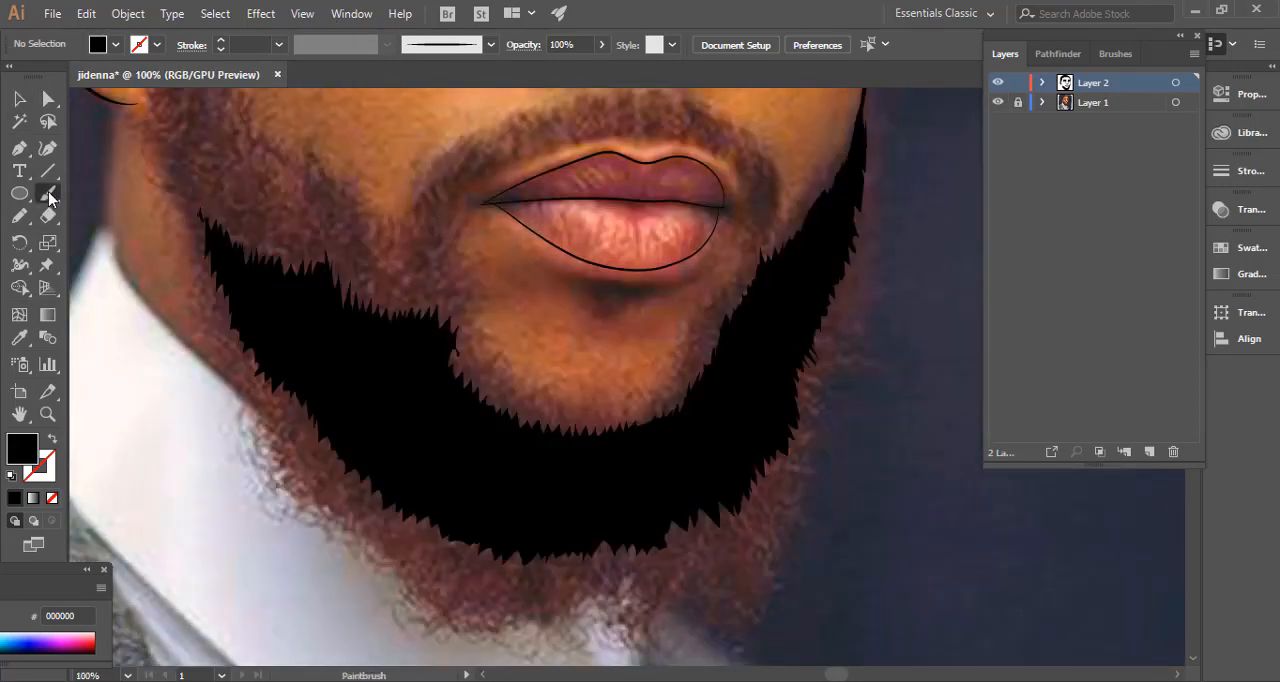
pyautogui.moveTo(430, 336); pyautogui.dragTo(487, 359)
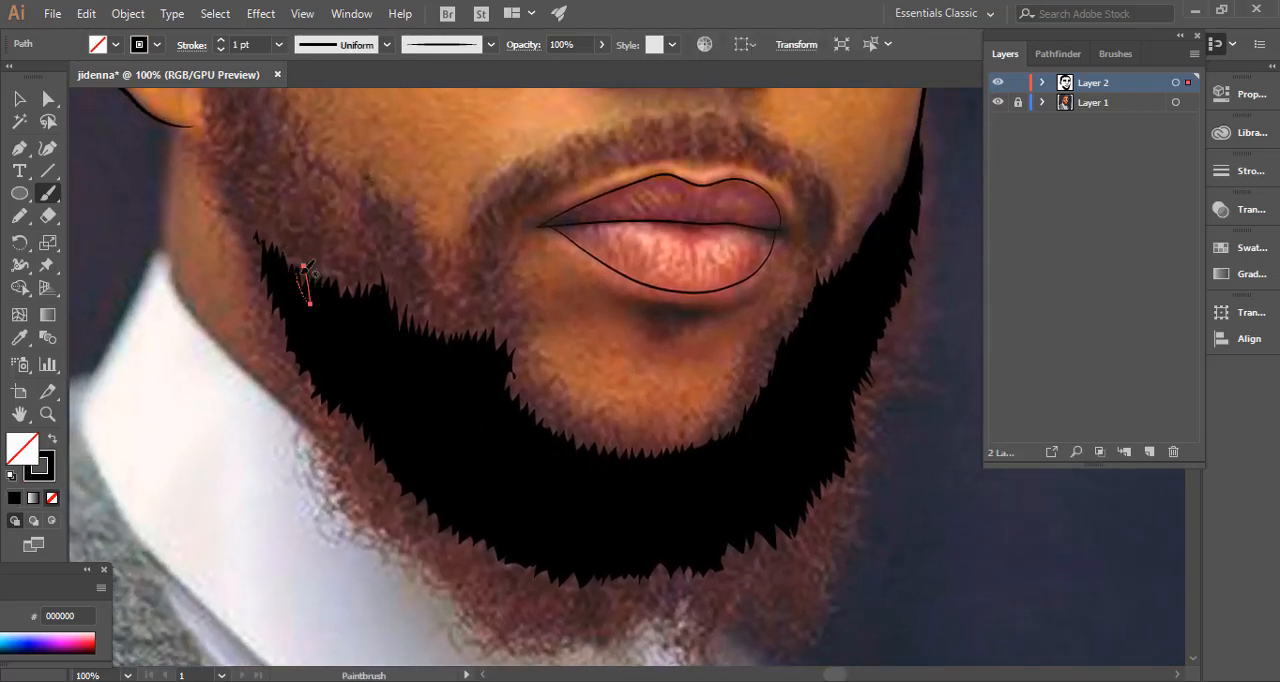
pyautogui.moveTo(301, 263)
pyautogui.mouseDown()
pyautogui.moveTo(309, 294)
pyautogui.moveTo(298, 244)
pyautogui.moveTo(292, 276)
pyautogui.moveTo(278, 238)
pyautogui.mouseUp()
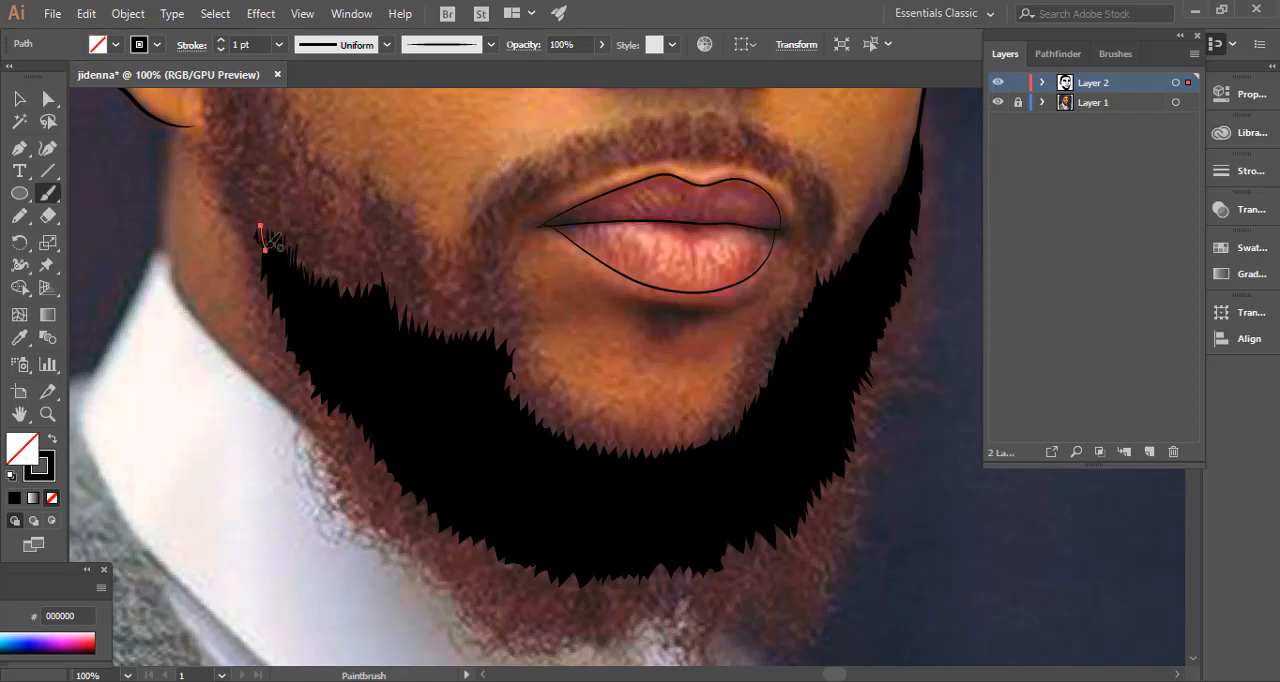
pyautogui.moveTo(268, 255); pyautogui.dragTo(257, 206)
# Paint 1 pt black hairs down the beard's outer edge from its ear-side corner to the lower jaw.
pyautogui.moveTo(257, 275)
pyautogui.mouseDown()
pyautogui.moveTo(268, 240)
pyautogui.moveTo(268, 305)
pyautogui.mouseUp()
pyautogui.moveTo(280, 290)
pyautogui.mouseDown()
pyautogui.moveTo(335, 340)
pyautogui.moveTo(284, 355)
pyautogui.mouseUp()
pyautogui.moveTo(296, 333); pyautogui.dragTo(299, 394)
pyautogui.moveTo(313, 360)
pyautogui.mouseDown()
pyautogui.moveTo(307, 410)
pyautogui.moveTo(321, 430)
pyautogui.mouseUp()
pyautogui.moveTo(342, 389)
pyautogui.mouseDown()
pyautogui.moveTo(334, 438)
pyautogui.moveTo(354, 461)
pyautogui.mouseUp()
pyautogui.moveTo(371, 403)
pyautogui.mouseDown()
pyautogui.moveTo(337, 277)
pyautogui.moveTo(332, 361)
pyautogui.mouseUp()
pyautogui.moveTo(349, 311); pyautogui.dragTo(346, 382)
pyautogui.moveTo(379, 343); pyautogui.dragTo(359, 398)
pyautogui.moveTo(364, 347); pyautogui.dragTo(348, 402)
pyautogui.moveTo(343, 317); pyautogui.dragTo(310, 378)
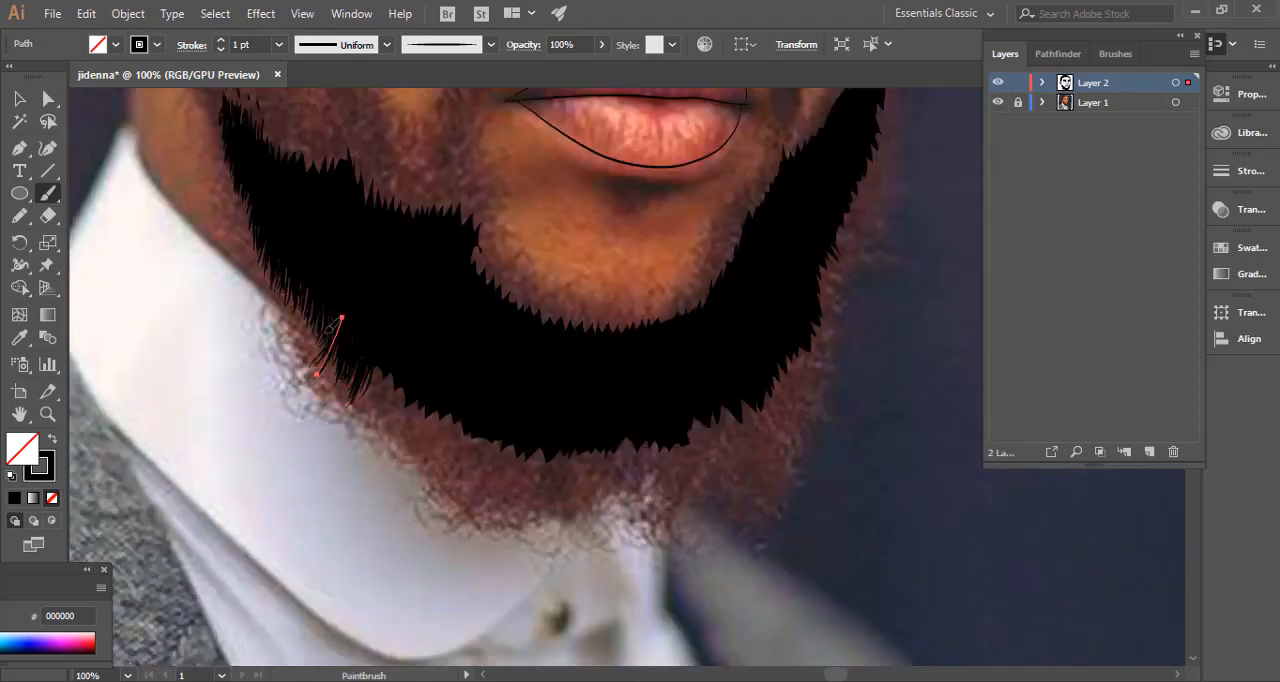
# Thicken the outer-edge hairs along the ear-side jaw with more short 1 pt strokes back up toward the ear and down again.
pyautogui.moveTo(325, 281); pyautogui.dragTo(294, 350)
pyautogui.moveTo(303, 278); pyautogui.dragTo(279, 330)
pyautogui.moveTo(279, 209); pyautogui.dragTo(253, 284)
pyautogui.moveTo(254, 163); pyautogui.dragTo(237, 202)
pyautogui.moveTo(260, 139); pyautogui.dragTo(382, 206)
pyautogui.moveTo(375, 250); pyautogui.dragTo(356, 306)
pyautogui.moveTo(389, 276)
pyautogui.mouseDown()
pyautogui.moveTo(369, 317)
pyautogui.moveTo(374, 347)
pyautogui.mouseUp()
pyautogui.moveTo(402, 311); pyautogui.dragTo(383, 370)
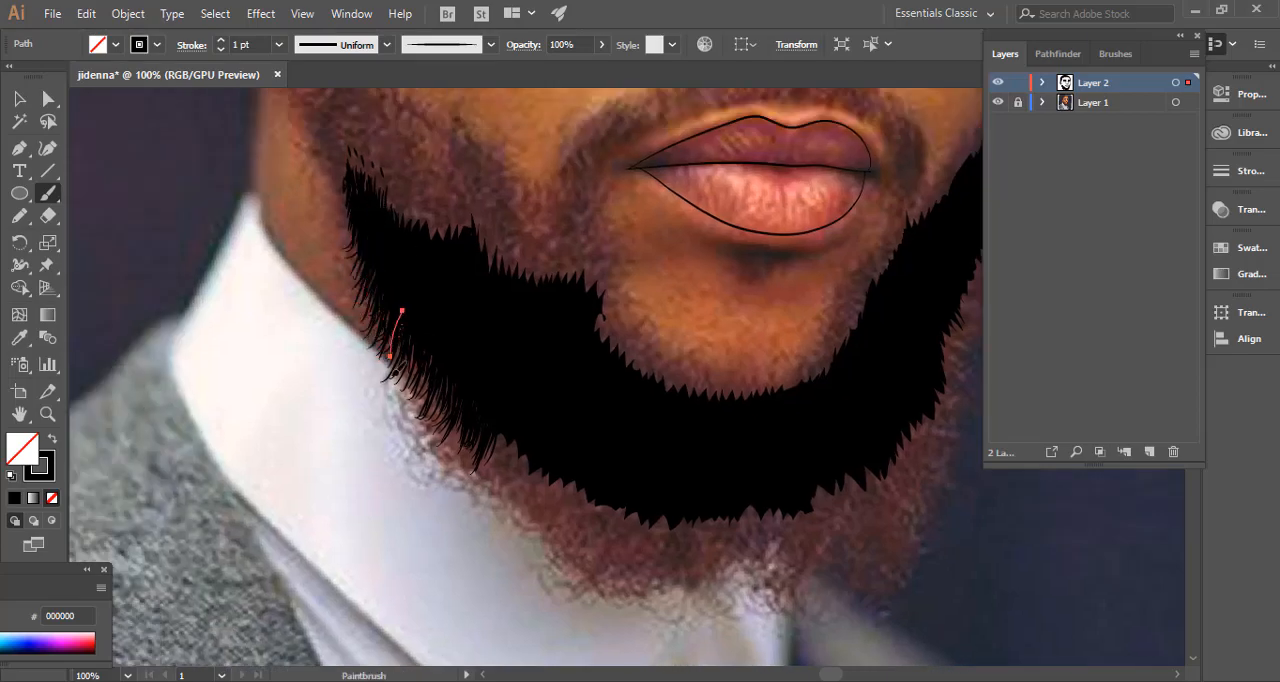
pyautogui.moveTo(382, 268); pyautogui.dragTo(356, 318)
pyautogui.moveTo(452, 372)
pyautogui.mouseDown()
pyautogui.moveTo(484, 401)
pyautogui.moveTo(471, 458)
pyautogui.mouseUp()
pyautogui.moveTo(462, 302)
pyautogui.mouseDown()
pyautogui.moveTo(464, 432)
pyautogui.moveTo(534, 457)
pyautogui.mouseUp()
# Deselect everything and save the document as the Illustrator file jidenna.ai.
pyautogui.hotkey('ctrl', 'shift', 'a')
pyautogui.moveTo(401, 277); pyautogui.dragTo(306, 334)
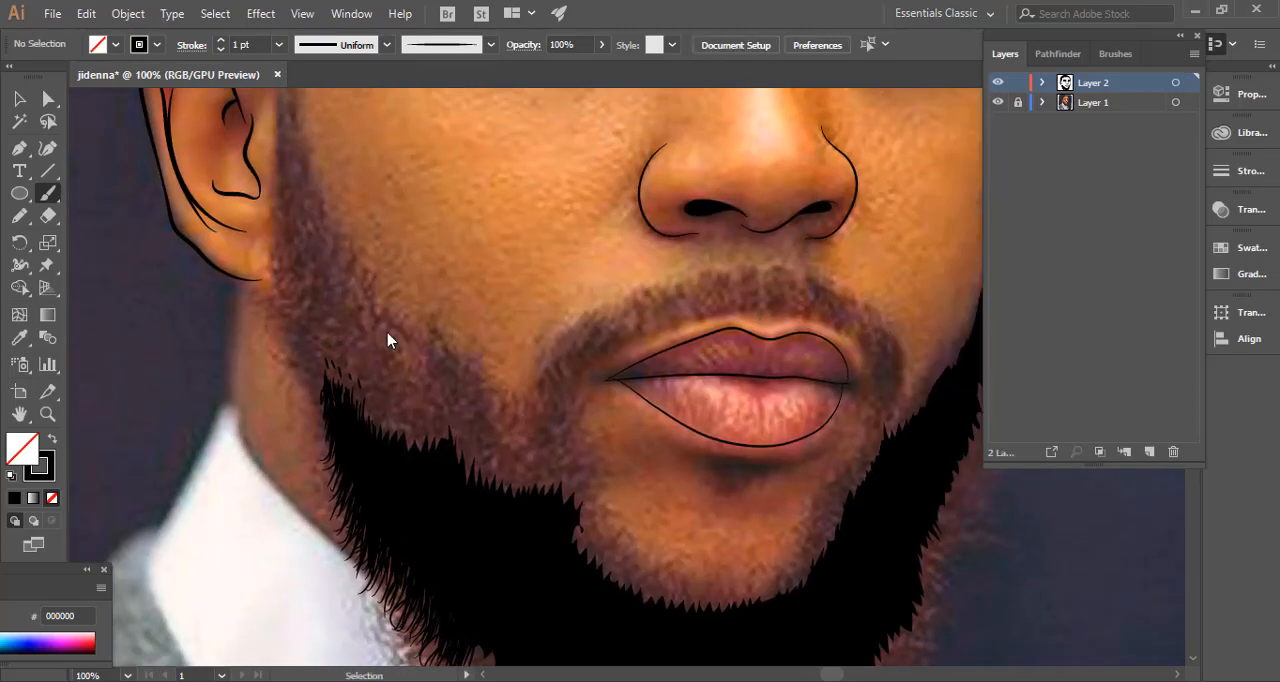
pyautogui.hotkey('ctrl', 's')
pyautogui.click(580, 509)
pyautogui.click(722, 618)
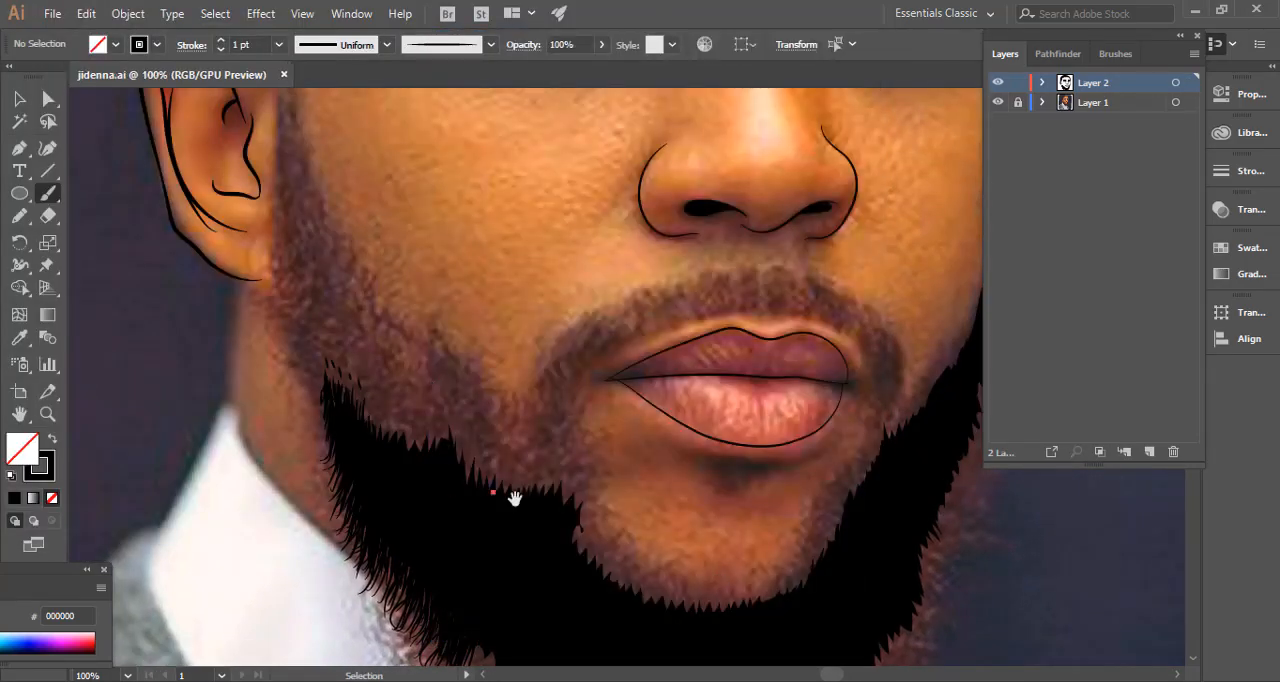
# Paint longer 1 pt hairs hanging from the beard's lower edge between the ear-side jaw and the chin.
pyautogui.moveTo(514, 497); pyautogui.dragTo(360, 101)
pyautogui.moveTo(492, 290); pyautogui.dragTo(488, 382)
pyautogui.moveTo(488, 288); pyautogui.dragTo(470, 380)
pyautogui.moveTo(466, 290); pyautogui.dragTo(452, 376)
pyautogui.moveTo(483, 288); pyautogui.dragTo(451, 382)
pyautogui.moveTo(451, 286); pyautogui.dragTo(437, 401)
pyautogui.moveTo(427, 290); pyautogui.dragTo(408, 364)
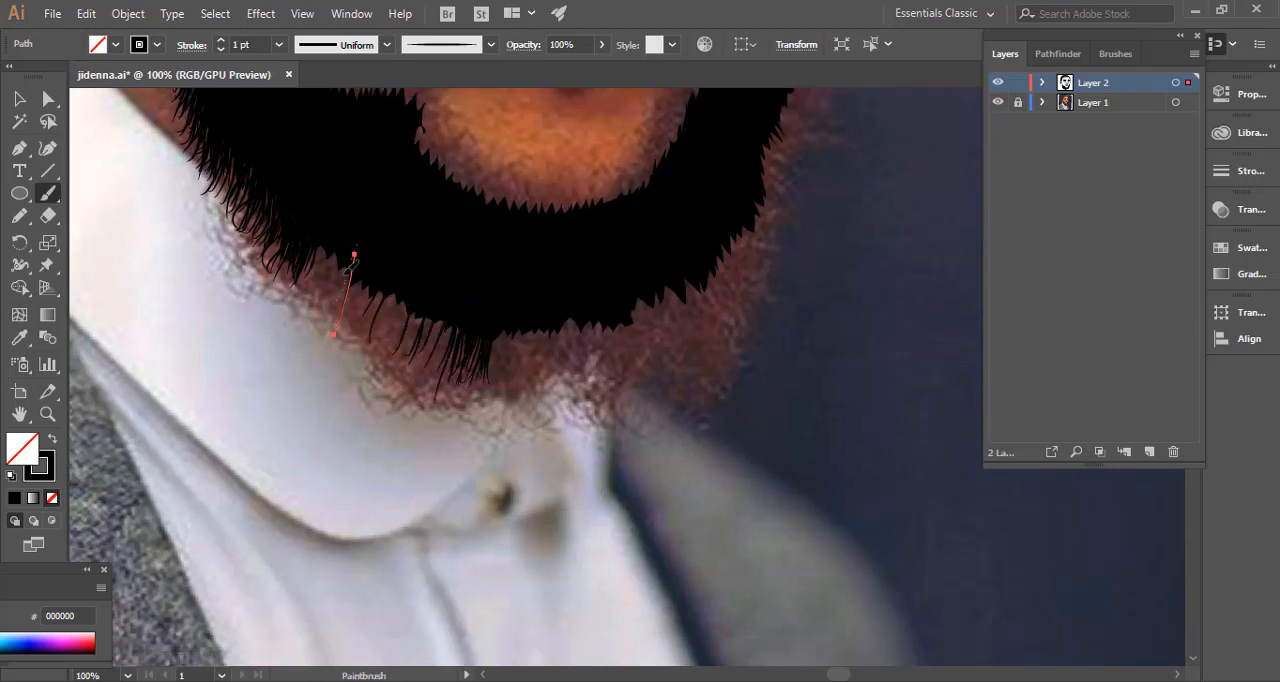
pyautogui.moveTo(354, 256); pyautogui.dragTo(334, 333)
pyautogui.moveTo(324, 228)
pyautogui.mouseDown()
pyautogui.moveTo(308, 288)
pyautogui.moveTo(321, 314)
pyautogui.mouseUp()
pyautogui.moveTo(350, 259); pyautogui.dragTo(335, 326)
pyautogui.moveTo(302, 218); pyautogui.dragTo(271, 288)
# Add a few curved hairs to the beard's ear-side outer edge just above the shirt collar.
pyautogui.moveTo(300, 270); pyautogui.dragTo(482, 352)
pyautogui.moveTo(410, 285); pyautogui.dragTo(500, 455)
pyautogui.moveTo(517, 366); pyautogui.dragTo(467, 404)
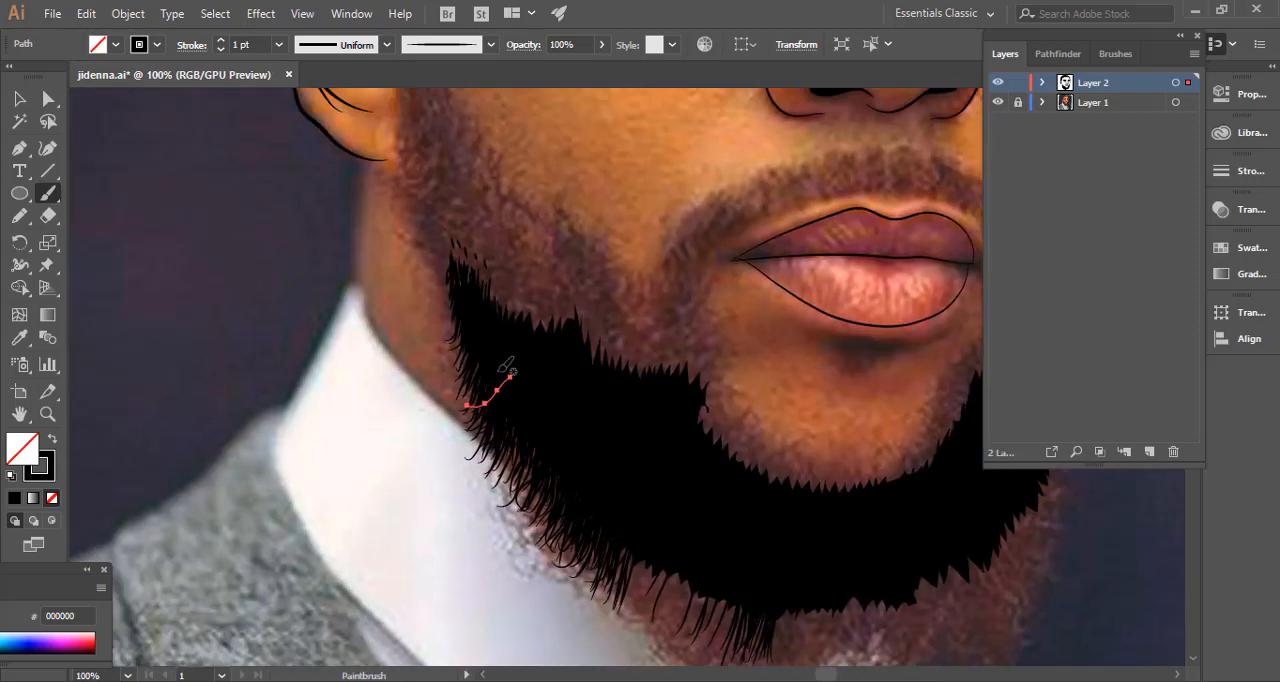
pyautogui.moveTo(470, 292); pyautogui.dragTo(441, 355)
pyautogui.moveTo(474, 338); pyautogui.dragTo(445, 396)
# Fill the gaps between the lower-edge hairs with dense overlapping strokes from the ear-side jaw to the chin.
pyautogui.moveTo(590, 480); pyautogui.dragTo(362, 262)
pyautogui.moveTo(432, 326)
pyautogui.mouseDown()
pyautogui.moveTo(409, 402)
pyautogui.moveTo(392, 397)
pyautogui.mouseUp()
pyautogui.moveTo(437, 333); pyautogui.dragTo(424, 430)
pyautogui.moveTo(484, 379)
pyautogui.mouseDown()
pyautogui.moveTo(458, 443)
pyautogui.moveTo(470, 448)
pyautogui.mouseUp()
pyautogui.moveTo(494, 354)
pyautogui.mouseDown()
pyautogui.moveTo(475, 424)
pyautogui.moveTo(492, 426)
pyautogui.mouseUp()
pyautogui.moveTo(463, 360)
pyautogui.mouseDown()
pyautogui.moveTo(449, 422)
pyautogui.moveTo(465, 428)
pyautogui.mouseUp()
pyautogui.moveTo(389, 311)
pyautogui.mouseDown()
pyautogui.moveTo(375, 372)
pyautogui.moveTo(389, 390)
pyautogui.mouseUp()
pyautogui.moveTo(423, 337)
pyautogui.mouseDown()
pyautogui.moveTo(408, 404)
pyautogui.moveTo(427, 406)
pyautogui.mouseUp()
pyautogui.moveTo(456, 363)
pyautogui.mouseDown()
pyautogui.moveTo(443, 430)
pyautogui.moveTo(423, 421)
pyautogui.mouseUp()
pyautogui.moveTo(430, 325); pyautogui.dragTo(409, 419)
pyautogui.moveTo(478, 371); pyautogui.dragTo(441, 467)
pyautogui.moveTo(497, 393); pyautogui.dragTo(483, 475)
pyautogui.moveTo(461, 331); pyautogui.dragTo(423, 409)
pyautogui.moveTo(395, 323); pyautogui.dragTo(371, 393)
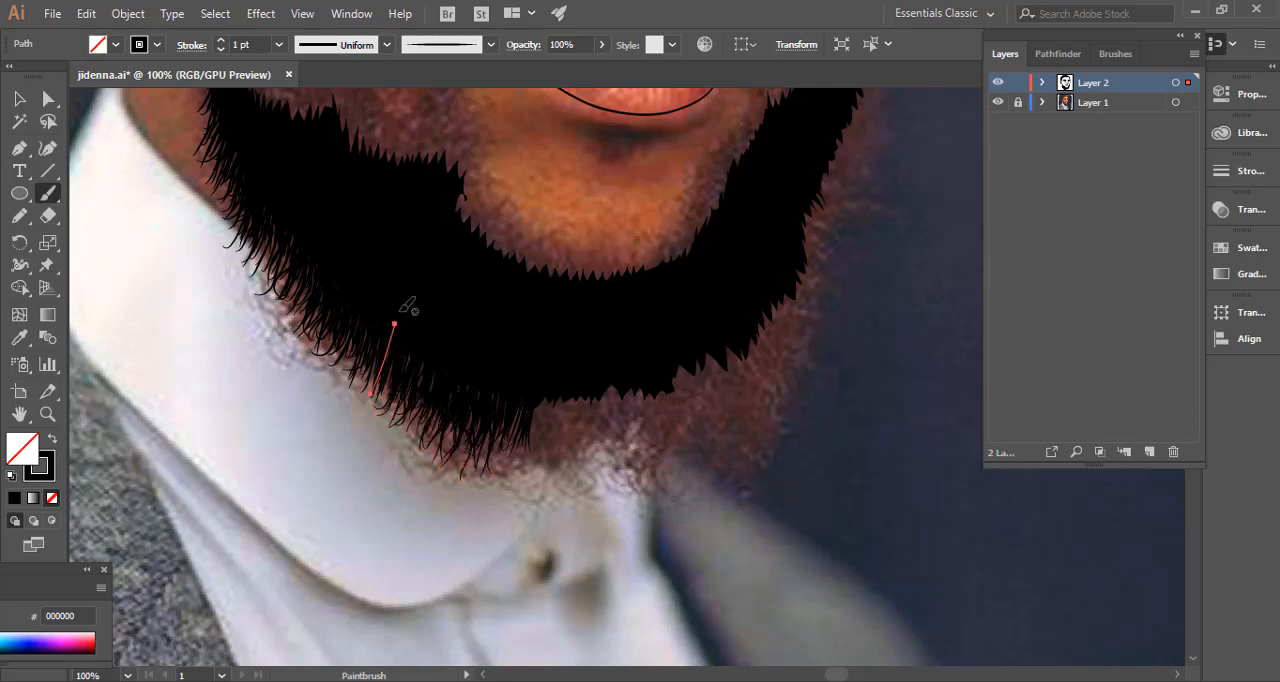
pyautogui.moveTo(363, 293); pyautogui.dragTo(333, 389)
pyautogui.moveTo(397, 489)
pyautogui.mouseDown()
pyautogui.moveTo(317, 503)
pyautogui.moveTo(288, 449)
pyautogui.mouseUp()
pyautogui.moveTo(332, 295); pyautogui.dragTo(307, 354)
pyautogui.moveTo(295, 289); pyautogui.dragTo(277, 350)
pyautogui.moveTo(419, 340); pyautogui.dragTo(405, 428)
pyautogui.moveTo(397, 358); pyautogui.dragTo(385, 438)
pyautogui.moveTo(423, 347); pyautogui.dragTo(426, 427)
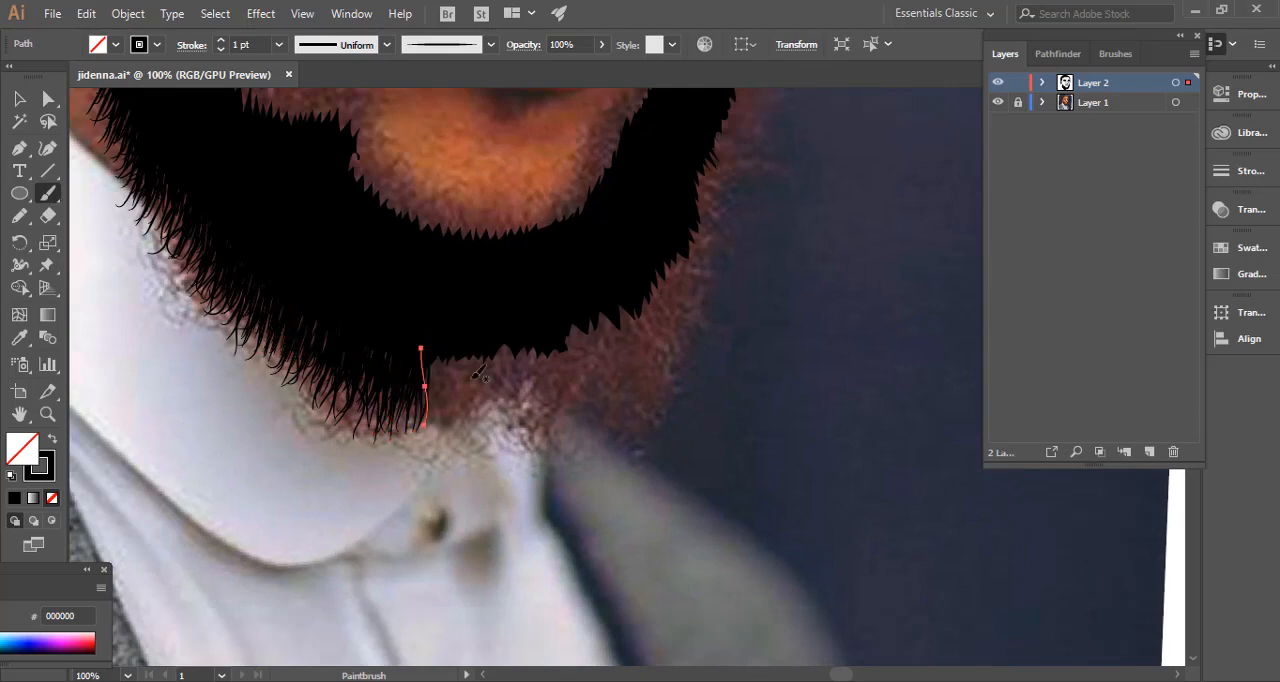
# Paint short 1 pt hairs down the upper part of the beard's outer edge on the far side of the face.
pyautogui.moveTo(660, 190); pyautogui.dragTo(404, 455)
pyautogui.moveTo(505, 209); pyautogui.dragTo(514, 256)
pyautogui.moveTo(502, 244); pyautogui.dragTo(513, 287)
pyautogui.moveTo(495, 269)
pyautogui.mouseDown()
pyautogui.moveTo(514, 311)
pyautogui.moveTo(509, 338)
pyautogui.mouseUp()
pyautogui.moveTo(470, 338); pyautogui.dragTo(493, 378)
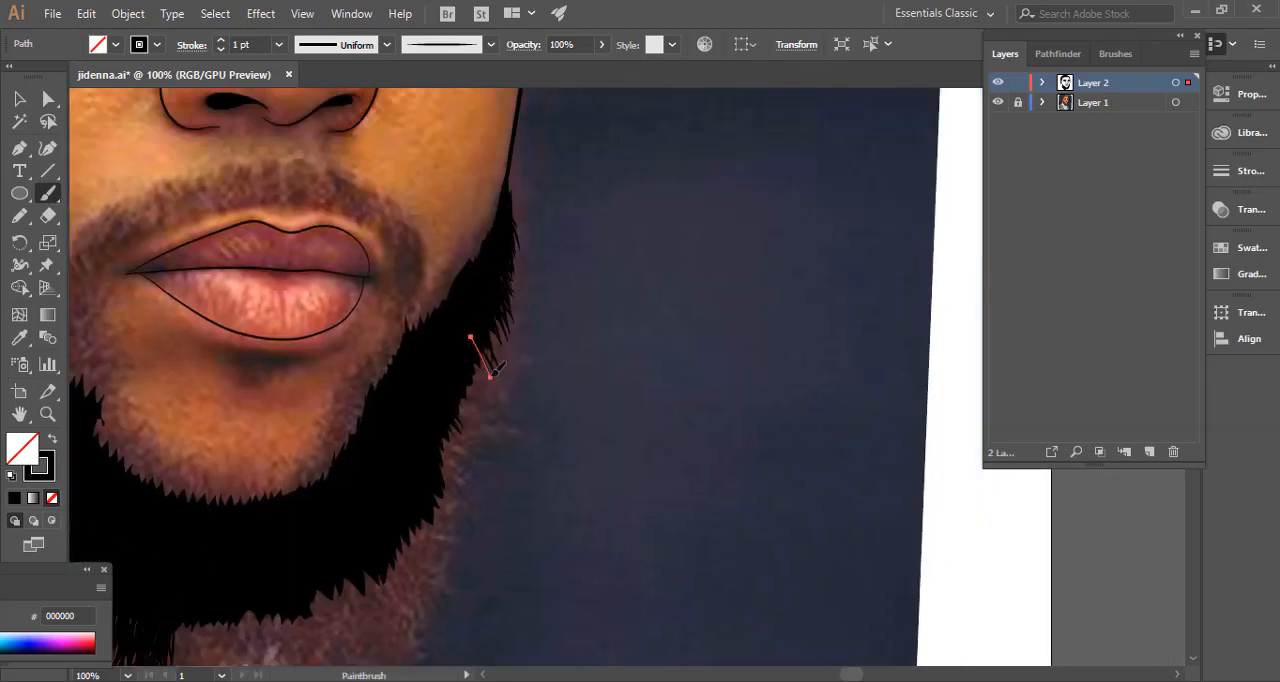
pyautogui.moveTo(482, 306)
pyautogui.mouseDown()
pyautogui.moveTo(501, 349)
pyautogui.moveTo(484, 384)
pyautogui.mouseUp()
pyautogui.moveTo(468, 356)
pyautogui.mouseDown()
pyautogui.moveTo(490, 400)
pyautogui.moveTo(484, 422)
pyautogui.mouseUp()
pyautogui.moveTo(492, 315); pyautogui.dragTo(497, 378)
pyautogui.moveTo(458, 380); pyautogui.dragTo(472, 440)
pyautogui.moveTo(478, 425)
pyautogui.mouseDown()
pyautogui.moveTo(480, 271)
pyautogui.moveTo(457, 350)
pyautogui.mouseUp()
# Continue the outer-edge hairs down the far jaw to the beard's lower corner.
pyautogui.moveTo(446, 259)
pyautogui.mouseDown()
pyautogui.moveTo(464, 314)
pyautogui.moveTo(632, 285)
pyautogui.moveTo(634, 342)
pyautogui.mouseUp()
pyautogui.moveTo(633, 235)
pyautogui.mouseDown()
pyautogui.moveTo(644, 307)
pyautogui.moveTo(620, 386)
pyautogui.mouseUp()
pyautogui.moveTo(598, 342); pyautogui.dragTo(612, 389)
pyautogui.moveTo(600, 298)
pyautogui.mouseDown()
pyautogui.moveTo(621, 362)
pyautogui.moveTo(638, 362)
pyautogui.mouseUp()
pyautogui.moveTo(586, 306); pyautogui.dragTo(611, 391)
pyautogui.moveTo(588, 328); pyautogui.dragTo(606, 412)
pyautogui.moveTo(580, 334); pyautogui.dragTo(603, 431)
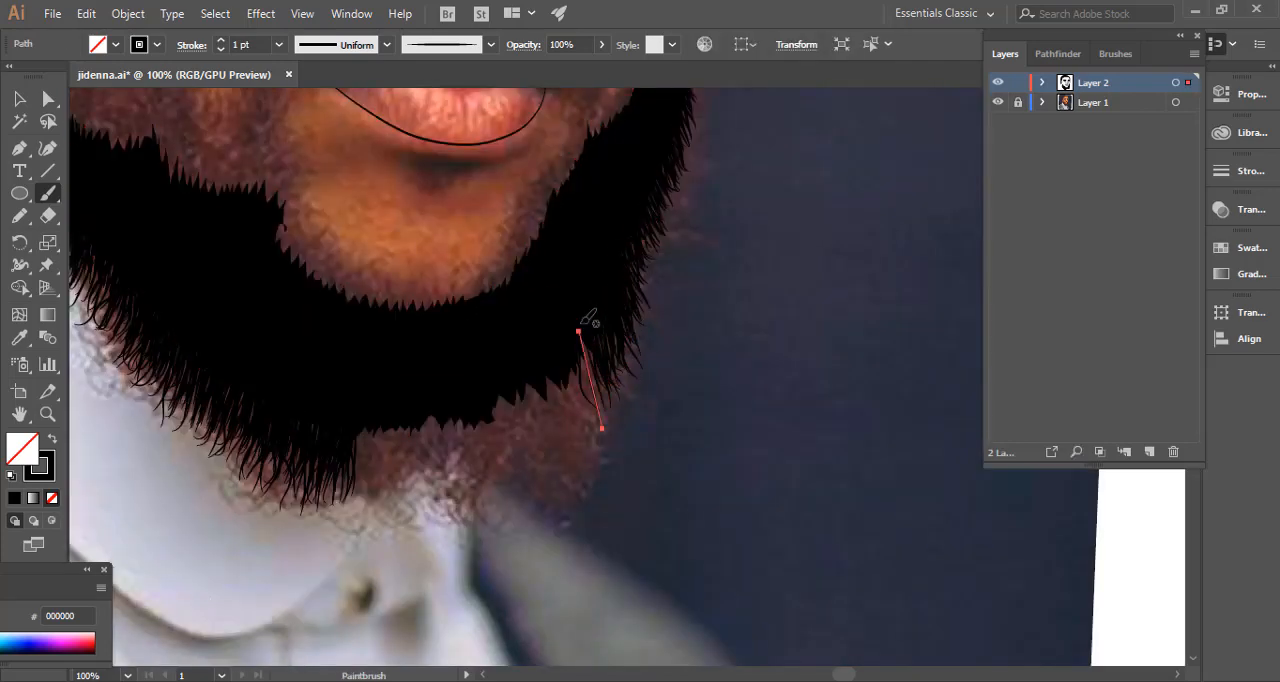
# Paint sparse long hairs across the open gap under the chin and hide the reference photo layer to check the beard.
pyautogui.moveTo(556, 386); pyautogui.dragTo(575, 457)
pyautogui.moveTo(401, 412); pyautogui.dragTo(417, 492)
pyautogui.moveTo(516, 370); pyautogui.dragTo(559, 496)
pyautogui.moveTo(486, 384); pyautogui.dragTo(521, 490)
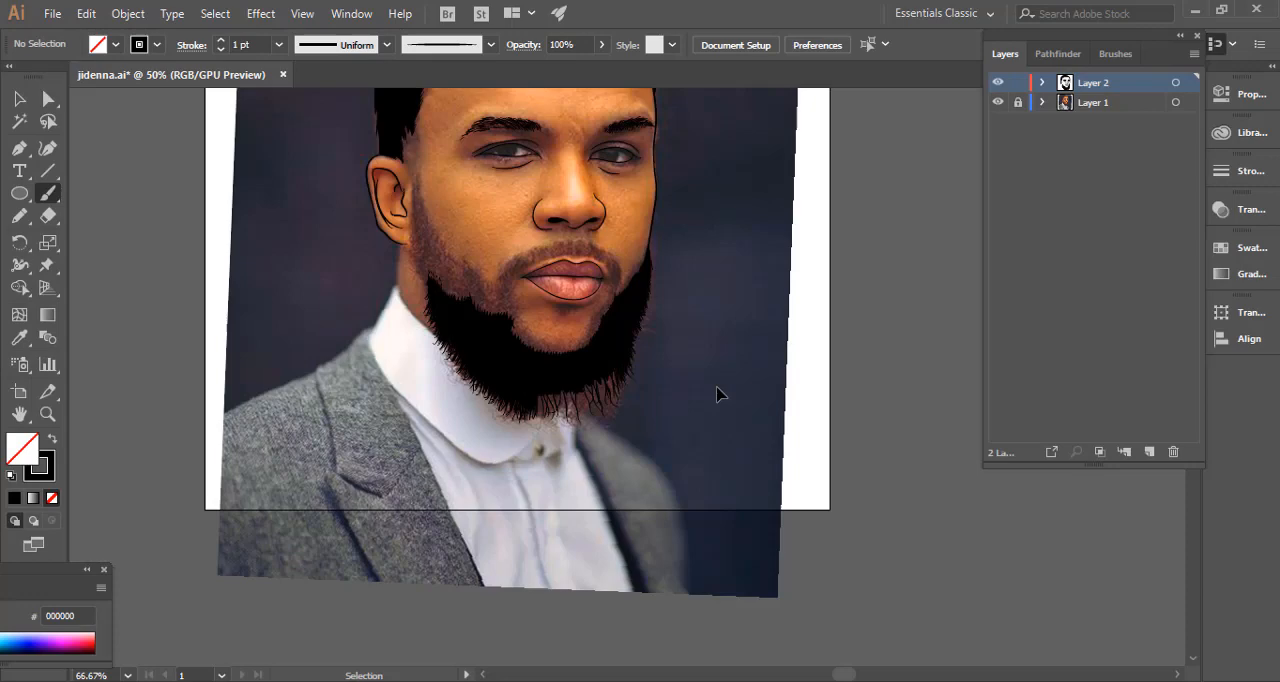
pyautogui.click(997, 102)
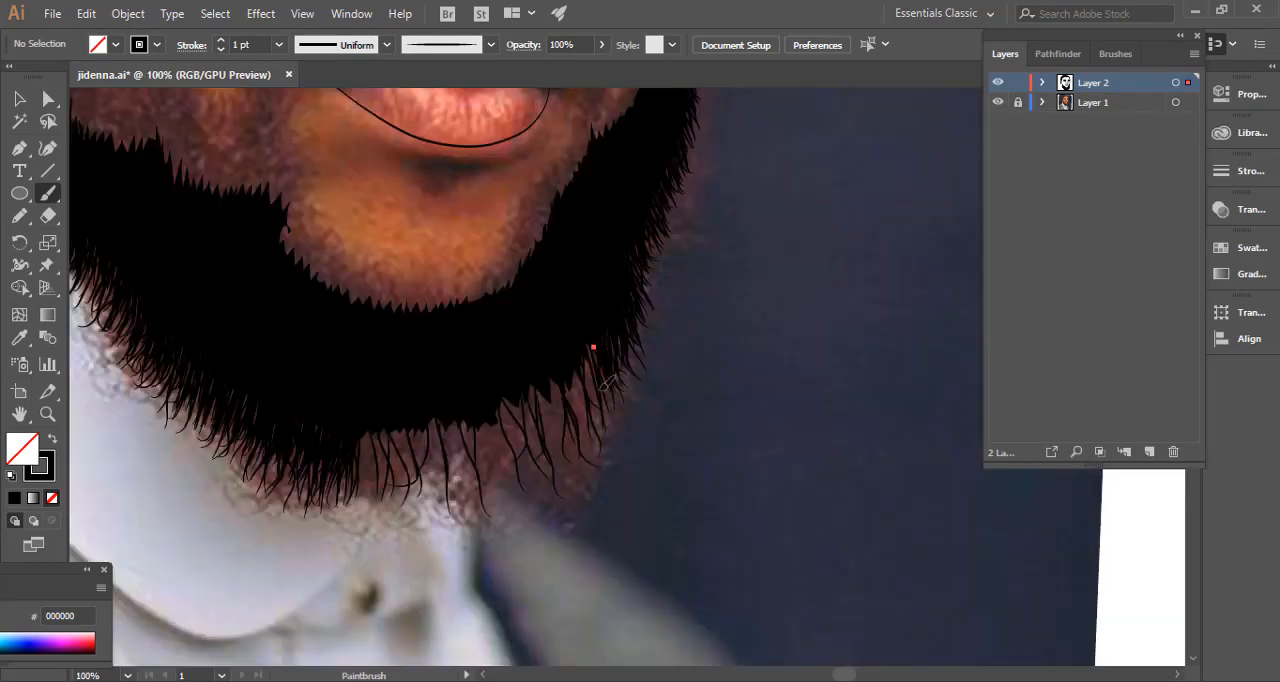
# Show the reference photo again and thicken the hairs at the beard's lower corner and outer edge on the far side.
pyautogui.moveTo(572, 335); pyautogui.dragTo(590, 437)
pyautogui.moveTo(567, 366)
pyautogui.mouseDown()
pyautogui.moveTo(588, 449)
pyautogui.moveTo(563, 471)
pyautogui.mouseUp()
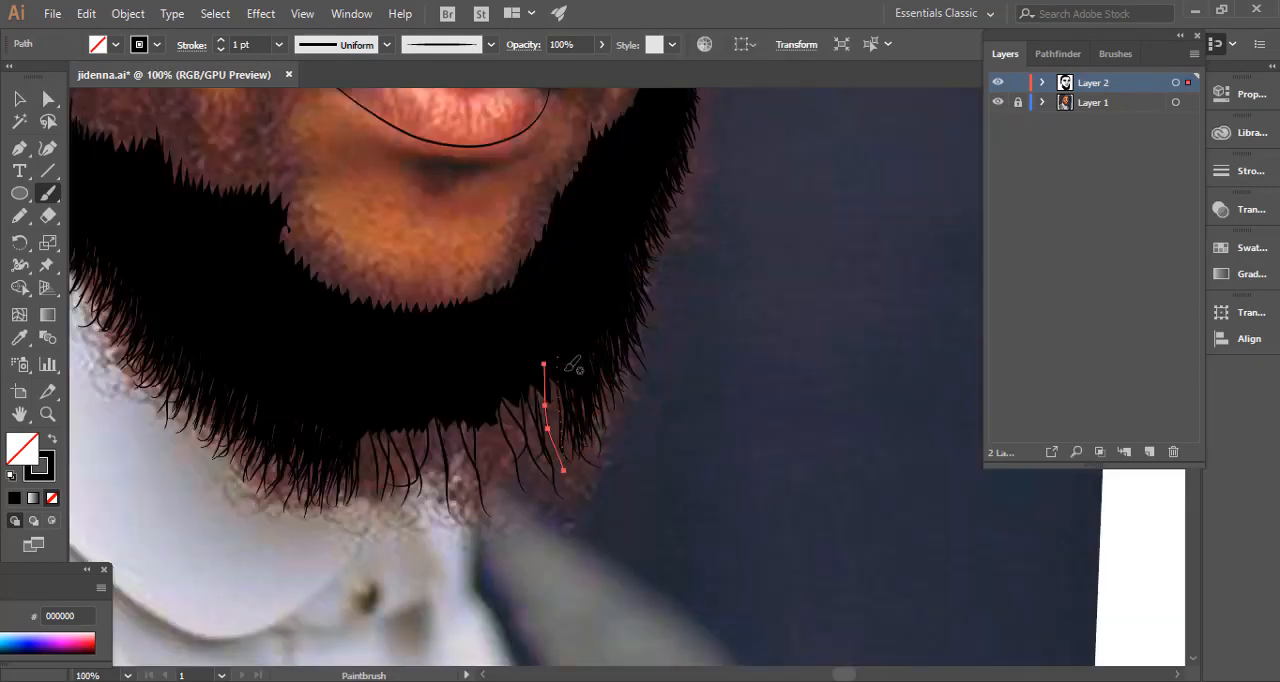
pyautogui.moveTo(524, 414); pyautogui.dragTo(509, 508)
pyautogui.moveTo(516, 366); pyautogui.dragTo(531, 461)
pyautogui.moveTo(524, 370); pyautogui.dragTo(558, 464)
pyautogui.moveTo(510, 374); pyautogui.dragTo(523, 463)
pyautogui.moveTo(545, 346); pyautogui.dragTo(579, 438)
pyautogui.moveTo(566, 354); pyautogui.dragTo(608, 465)
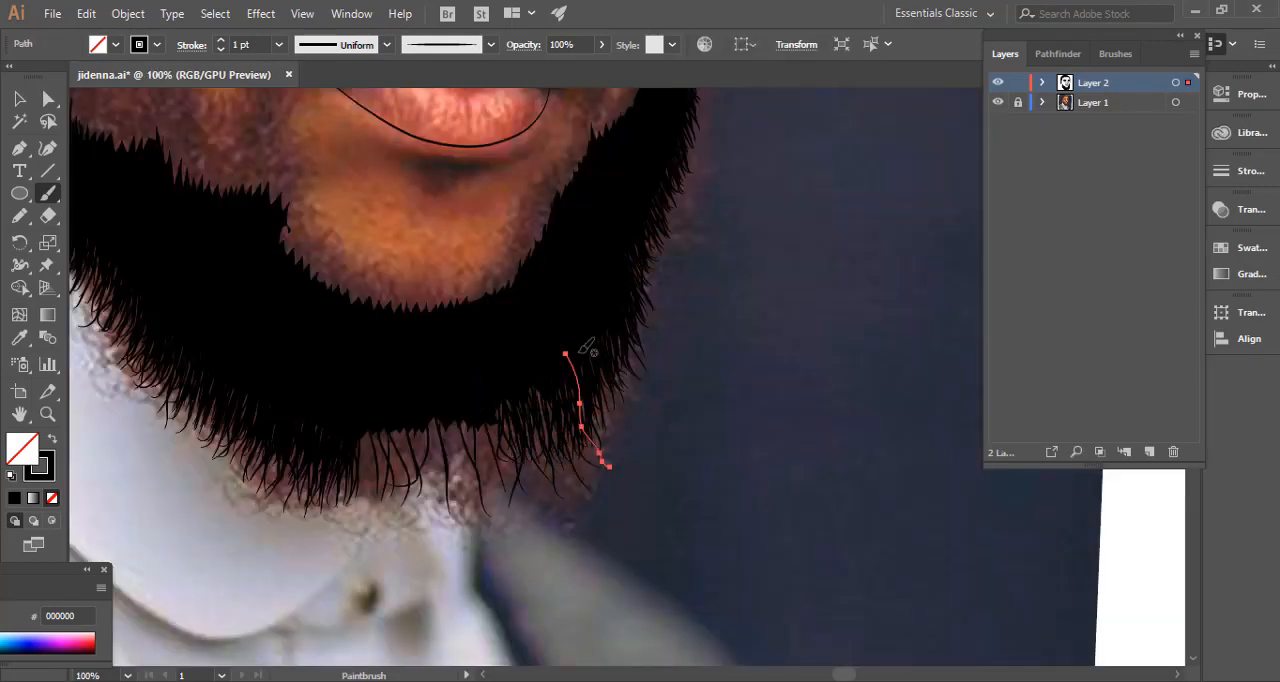
pyautogui.moveTo(581, 320); pyautogui.dragTo(621, 414)
pyautogui.moveTo(617, 280); pyautogui.dragTo(649, 328)
pyautogui.moveTo(653, 193); pyautogui.dragTo(681, 230)
# Fill in the sparse hairs under the chin with more 1 pt strokes, working from the far side toward the ear side.
pyautogui.moveTo(534, 365); pyautogui.dragTo(548, 445)
pyautogui.moveTo(496, 388); pyautogui.dragTo(508, 471)
pyautogui.moveTo(469, 396); pyautogui.dragTo(476, 471)
pyautogui.moveTo(455, 421); pyautogui.dragTo(459, 494)
pyautogui.moveTo(422, 426); pyautogui.dragTo(432, 494)
pyautogui.moveTo(370, 434); pyautogui.dragTo(374, 506)
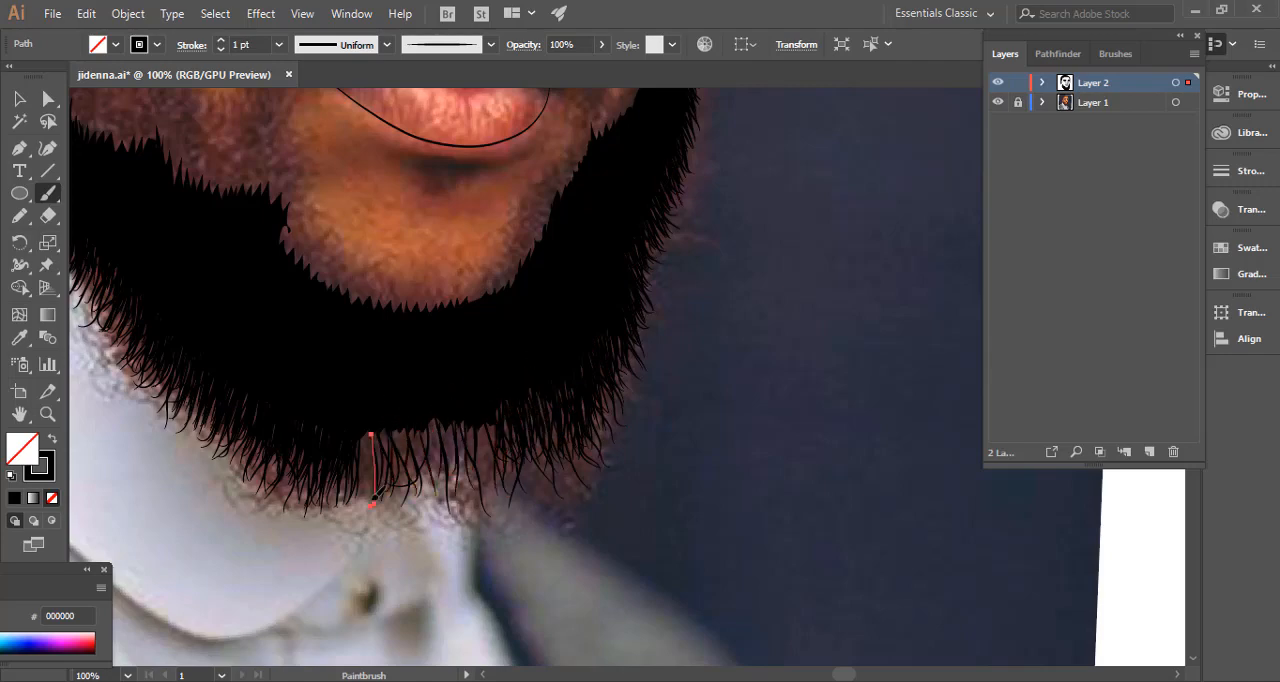
pyautogui.moveTo(370, 400)
pyautogui.mouseDown()
pyautogui.moveTo(372, 496)
pyautogui.moveTo(390, 490)
pyautogui.mouseUp()
pyautogui.moveTo(405, 406); pyautogui.dragTo(408, 484)
pyautogui.moveTo(435, 420); pyautogui.dragTo(442, 492)
pyautogui.moveTo(487, 408); pyautogui.dragTo(492, 474)
pyautogui.moveTo(469, 406)
pyautogui.mouseDown()
pyautogui.moveTo(474, 484)
pyautogui.moveTo(446, 486)
pyautogui.mouseUp()
pyautogui.moveTo(423, 428); pyautogui.dragTo(426, 510)
pyautogui.moveTo(408, 403); pyautogui.dragTo(413, 496)
pyautogui.moveTo(396, 417)
pyautogui.mouseDown()
pyautogui.moveTo(389, 492)
pyautogui.moveTo(372, 518)
pyautogui.mouseUp()
pyautogui.moveTo(397, 408)
pyautogui.mouseDown()
pyautogui.moveTo(407, 484)
pyautogui.moveTo(390, 496)
pyautogui.mouseUp()
pyautogui.moveTo(350, 412); pyautogui.dragTo(345, 521)
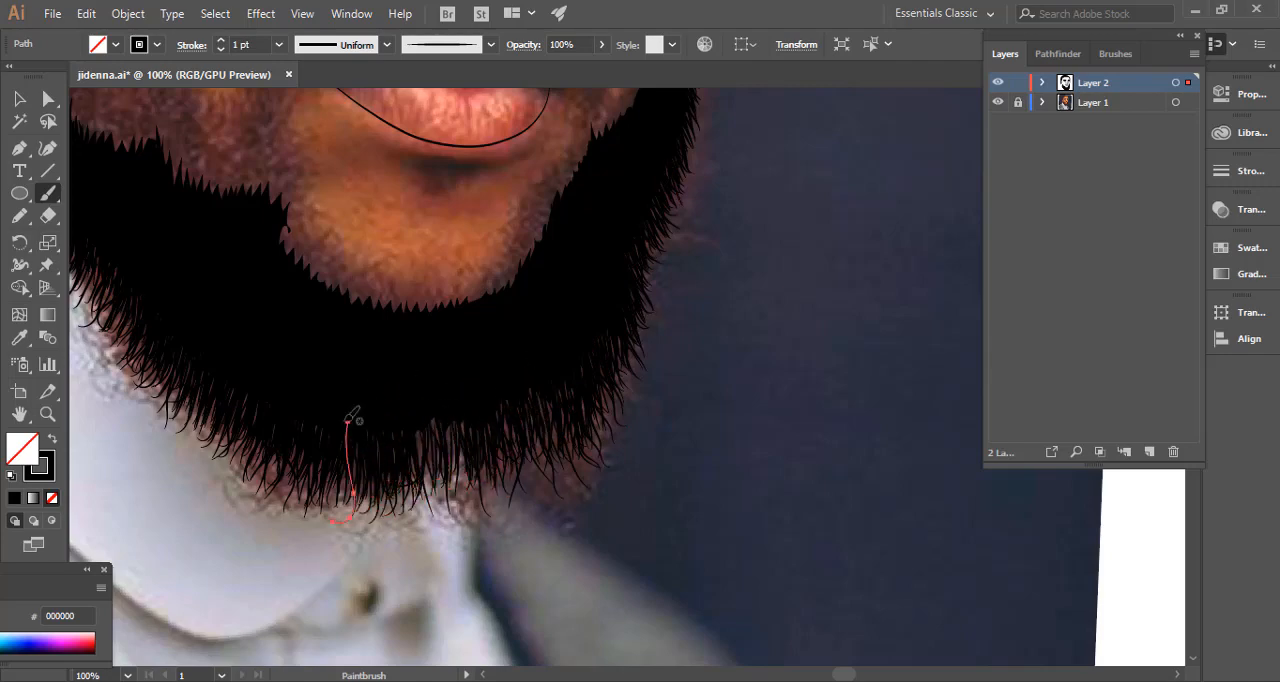
# Paint a second layer of overlapping hairs along the chin's underside to make the fringe dense.
pyautogui.moveTo(418, 407); pyautogui.dragTo(426, 484)
pyautogui.moveTo(433, 412)
pyautogui.mouseDown()
pyautogui.moveTo(438, 484)
pyautogui.moveTo(449, 484)
pyautogui.mouseUp()
pyautogui.moveTo(455, 392); pyautogui.dragTo(471, 532)
pyautogui.moveTo(471, 414); pyautogui.dragTo(480, 492)
pyautogui.moveTo(548, 391); pyautogui.dragTo(574, 479)
pyautogui.moveTo(515, 398); pyautogui.dragTo(542, 491)
pyautogui.moveTo(442, 442); pyautogui.dragTo(454, 514)
pyautogui.moveTo(475, 375); pyautogui.dragTo(492, 469)
pyautogui.moveTo(491, 371); pyautogui.dragTo(502, 463)
pyautogui.moveTo(532, 396); pyautogui.dragTo(556, 470)
pyautogui.moveTo(480, 500); pyautogui.dragTo(800, 430)
pyautogui.moveTo(554, 371); pyautogui.dragTo(560, 431)
# Add several curved hairs to the middle of the beard's outer edge along the far jaw.
pyautogui.moveTo(880, 210); pyautogui.dragTo(615, 390)
pyautogui.moveTo(678, 306); pyautogui.dragTo(694, 379)
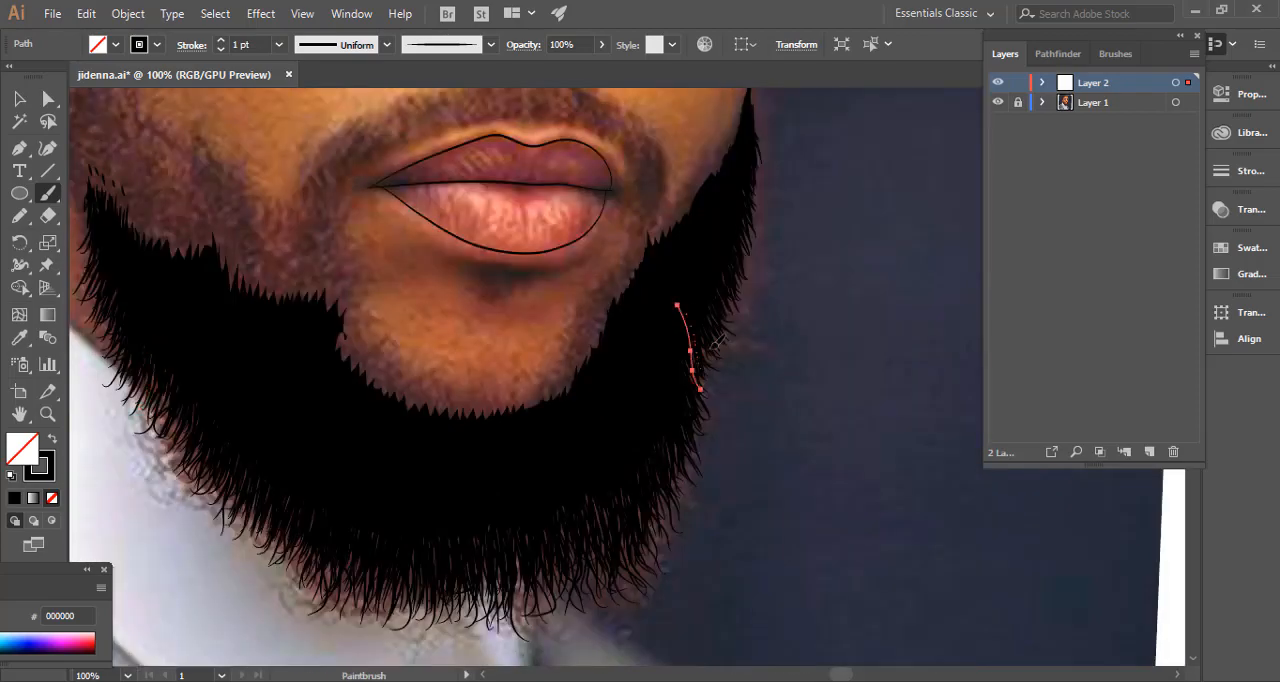
pyautogui.moveTo(706, 287); pyautogui.dragTo(729, 347)
pyautogui.moveTo(698, 332); pyautogui.dragTo(719, 372)
# Paint scattered 1 pt hairs above the beard's upper edge on the ear-side cheek.
pyautogui.moveTo(766, 292); pyautogui.dragTo(686, 487)
pyautogui.moveTo(147, 489)
pyautogui.mouseDown()
pyautogui.moveTo(466, 494)
pyautogui.moveTo(612, 552)
pyautogui.mouseUp()
pyautogui.moveTo(480, 390); pyautogui.dragTo(490, 472)
pyautogui.moveTo(468, 427); pyautogui.dragTo(466, 472)
pyautogui.moveTo(449, 439)
pyautogui.mouseDown()
pyautogui.moveTo(455, 472)
pyautogui.moveTo(466, 468)
pyautogui.mouseUp()
pyautogui.moveTo(481, 430)
pyautogui.mouseDown()
pyautogui.moveTo(489, 468)
pyautogui.moveTo(512, 485)
pyautogui.mouseUp()
pyautogui.moveTo(518, 472); pyautogui.dragTo(536, 526)
pyautogui.moveTo(550, 490)
pyautogui.mouseDown()
pyautogui.moveTo(553, 541)
pyautogui.moveTo(569, 529)
pyautogui.mouseUp()
pyautogui.moveTo(592, 500)
pyautogui.mouseDown()
pyautogui.moveTo(591, 521)
pyautogui.moveTo(512, 428)
pyautogui.mouseUp()
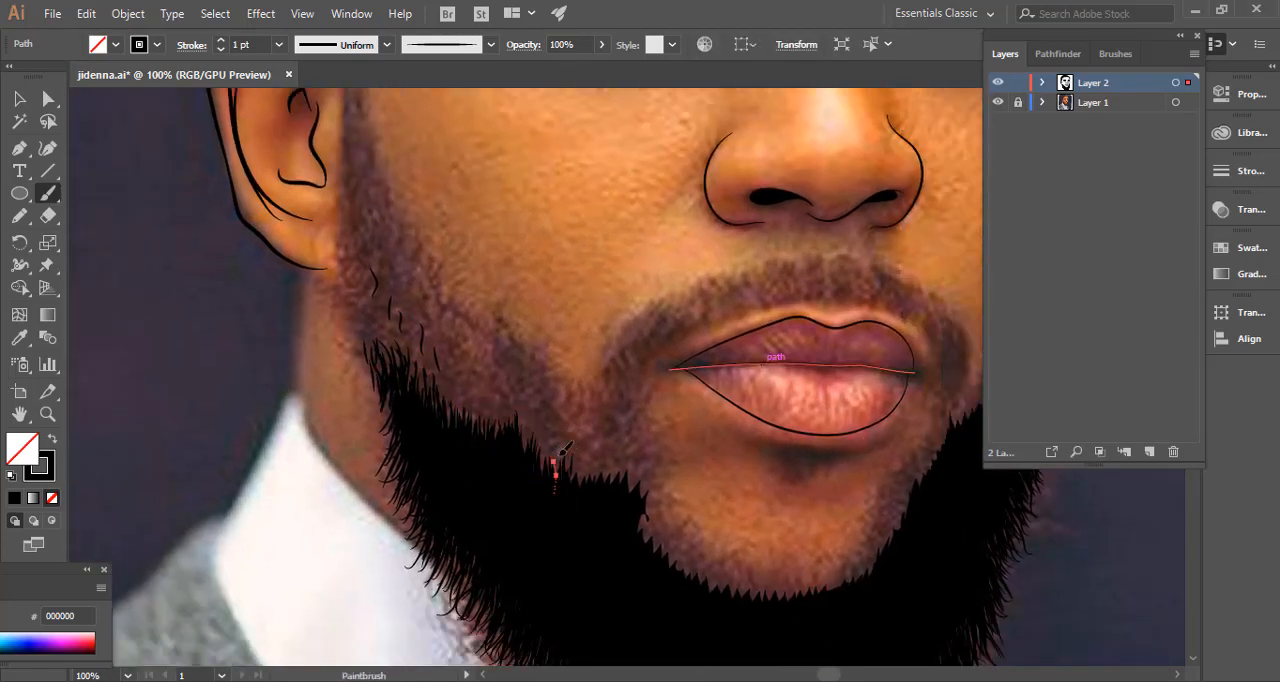
# Reduce the brush stroke to 0.5 pt and paint fine upward hairs along the beard's upper edge from the cheek to the ear-side corner.
pyautogui.hotkey('ctrl', 'shift', 'a')
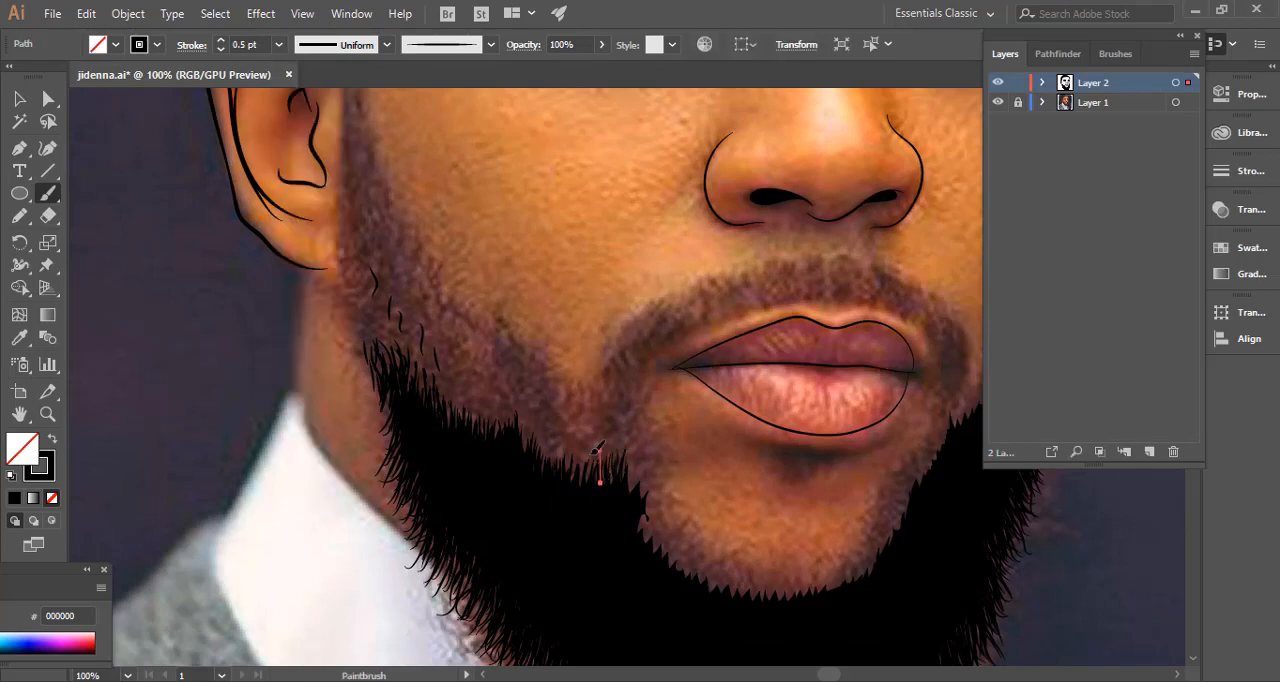
pyautogui.moveTo(521, 430)
pyautogui.mouseDown()
pyautogui.moveTo(519, 462)
pyautogui.moveTo(573, 420)
pyautogui.mouseUp()
pyautogui.moveTo(510, 408)
pyautogui.mouseDown()
pyautogui.moveTo(507, 377)
pyautogui.moveTo(458, 362)
pyautogui.mouseUp()
pyautogui.moveTo(463, 432)
pyautogui.mouseDown()
pyautogui.moveTo(461, 396)
pyautogui.moveTo(494, 399)
pyautogui.moveTo(422, 359)
pyautogui.mouseUp()
pyautogui.moveTo(404, 371); pyautogui.dragTo(404, 343)
pyautogui.moveTo(394, 371); pyautogui.dragTo(384, 312)
pyautogui.moveTo(376, 350)
pyautogui.mouseDown()
pyautogui.moveTo(370, 315)
pyautogui.moveTo(362, 328)
pyautogui.mouseUp()
pyautogui.moveTo(388, 412); pyautogui.dragTo(378, 378)
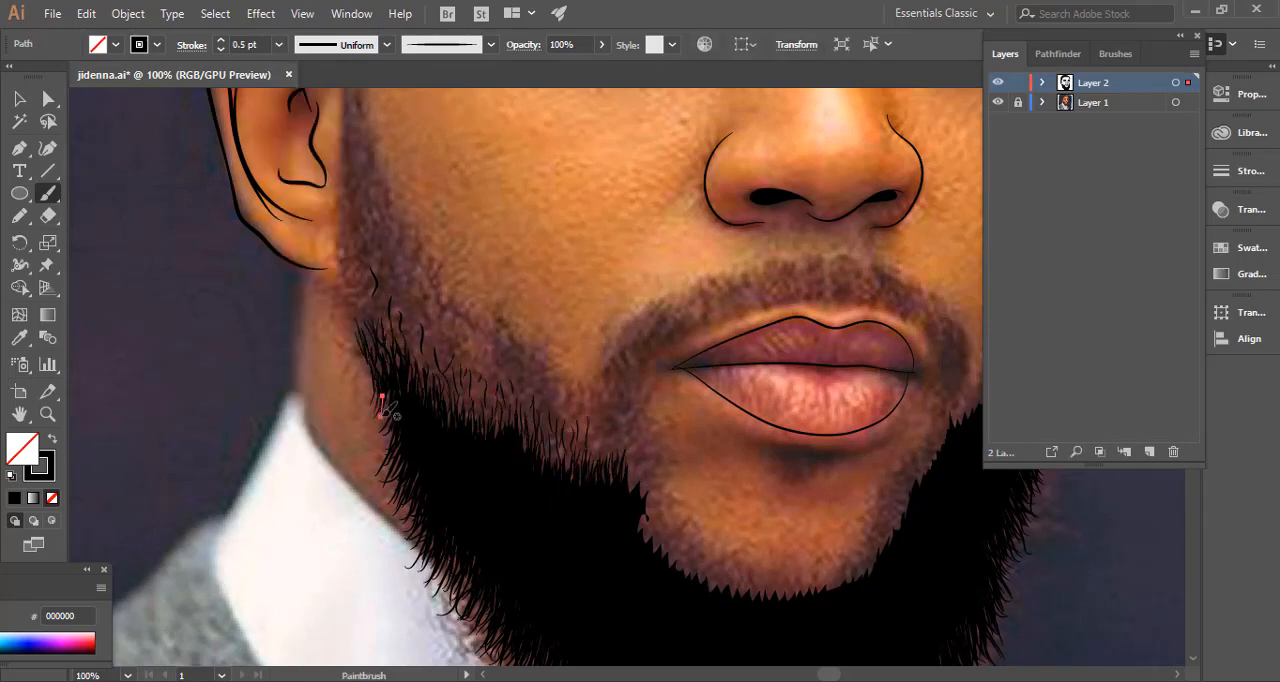
# Paint 0.5 pt hairs from the beard's ear-side corner up the sideburn beside the ear.
pyautogui.moveTo(390, 436); pyautogui.dragTo(359, 342)
pyautogui.moveTo(368, 327); pyautogui.dragTo(360, 297)
pyautogui.moveTo(378, 296); pyautogui.dragTo(372, 268)
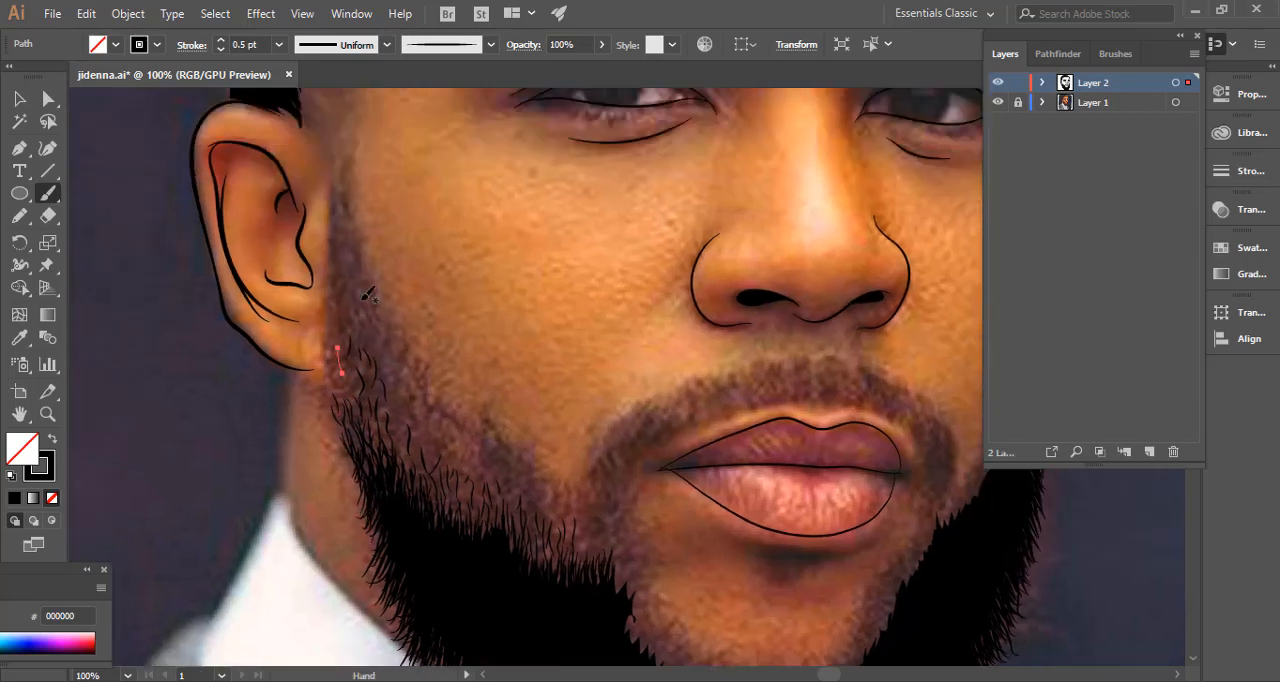
pyautogui.moveTo(336, 342); pyautogui.dragTo(332, 312)
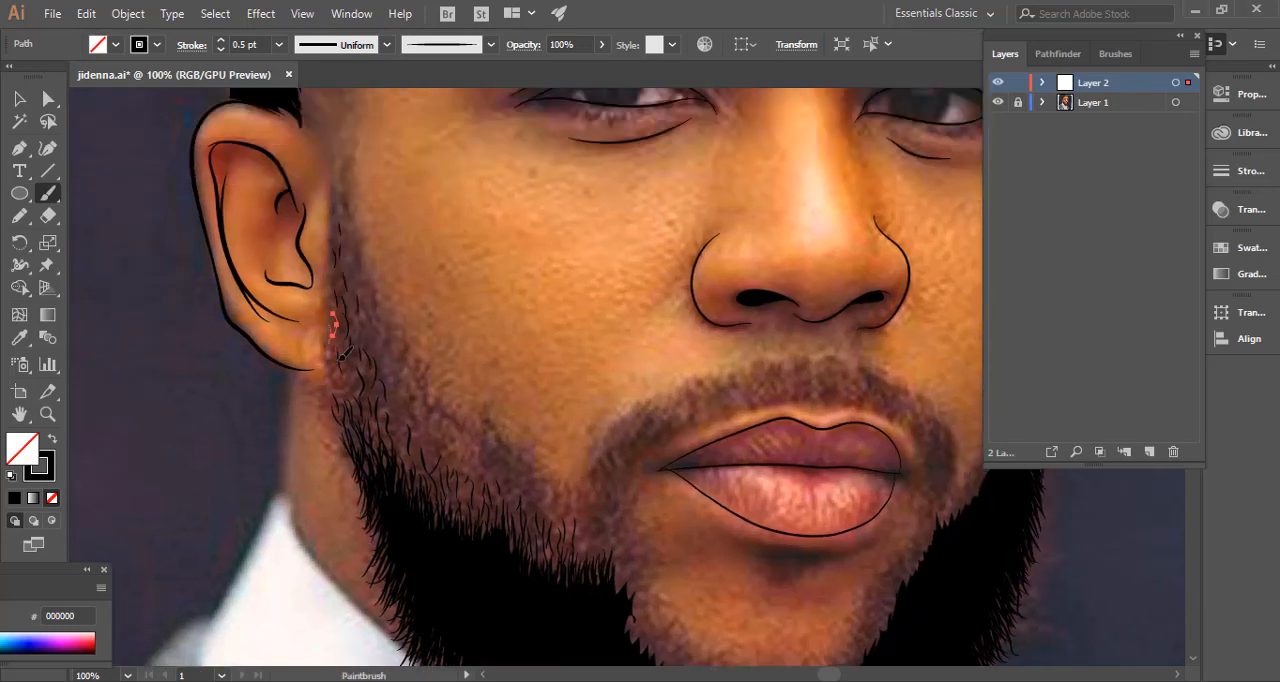
# Fill the sideburn with dense, upward-curving 0.5 pt hairs from the earlobe to mid-ear height.
pyautogui.moveTo(337, 392); pyautogui.dragTo(331, 360)
pyautogui.moveTo(366, 344); pyautogui.dragTo(359, 316)
pyautogui.moveTo(401, 430); pyautogui.dragTo(396, 404)
pyautogui.moveTo(376, 320); pyautogui.dragTo(368, 292)
pyautogui.moveTo(374, 359); pyautogui.dragTo(367, 328)
pyautogui.moveTo(337, 245); pyautogui.dragTo(333, 212)
pyautogui.moveTo(343, 376); pyautogui.dragTo(333, 349)
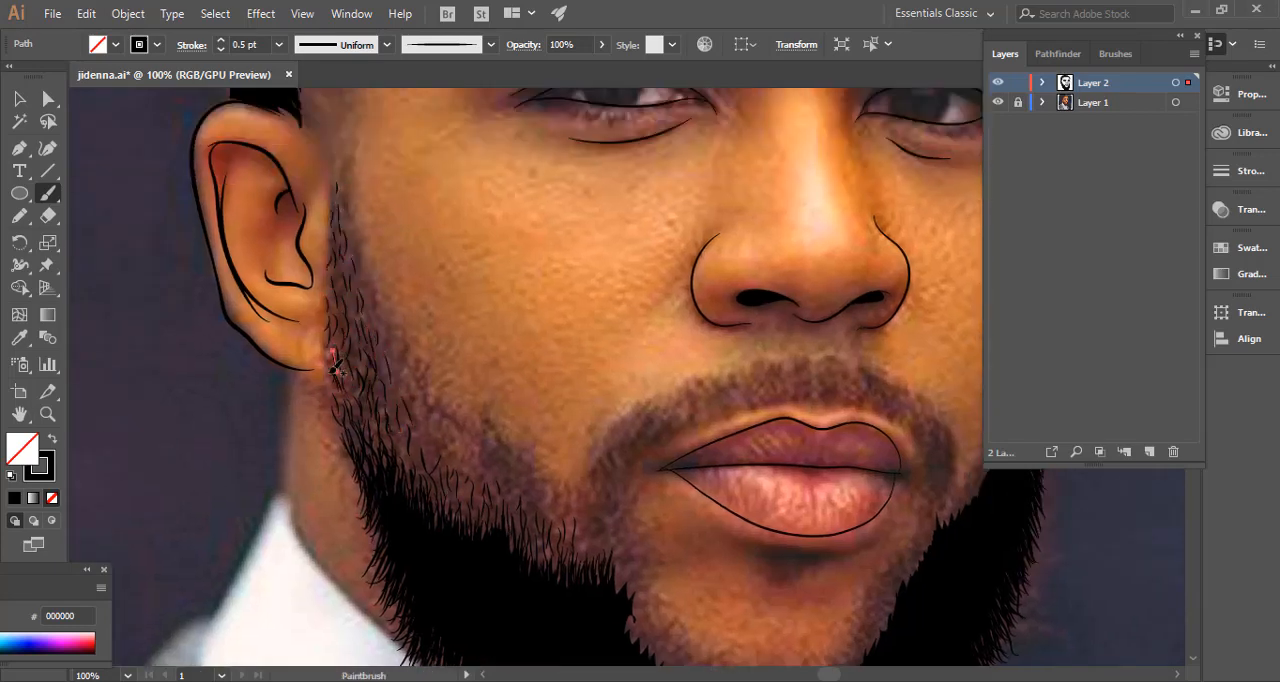
# Thicken the ear-side cheek fringe with overlapping 0.5 pt hairs along the beard's upper edge from the sideburn towards the mouth.
pyautogui.moveTo(413, 463); pyautogui.dragTo(405, 430)
pyautogui.moveTo(487, 499); pyautogui.dragTo(478, 472)
pyautogui.moveTo(519, 508); pyautogui.dragTo(511, 470)
pyautogui.moveTo(568, 537); pyautogui.dragTo(570, 513)
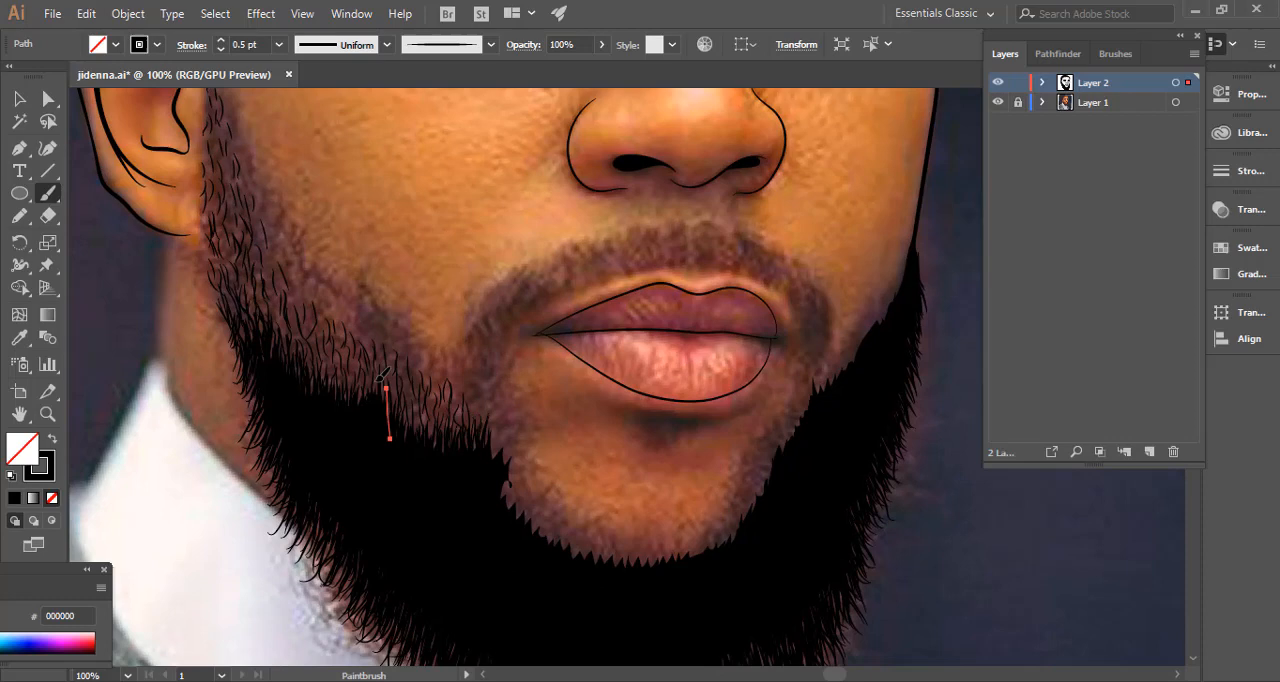
pyautogui.moveTo(352, 412); pyautogui.dragTo(346, 356)
pyautogui.moveTo(293, 390); pyautogui.dragTo(284, 300)
pyautogui.moveTo(343, 365); pyautogui.dragTo(345, 318)
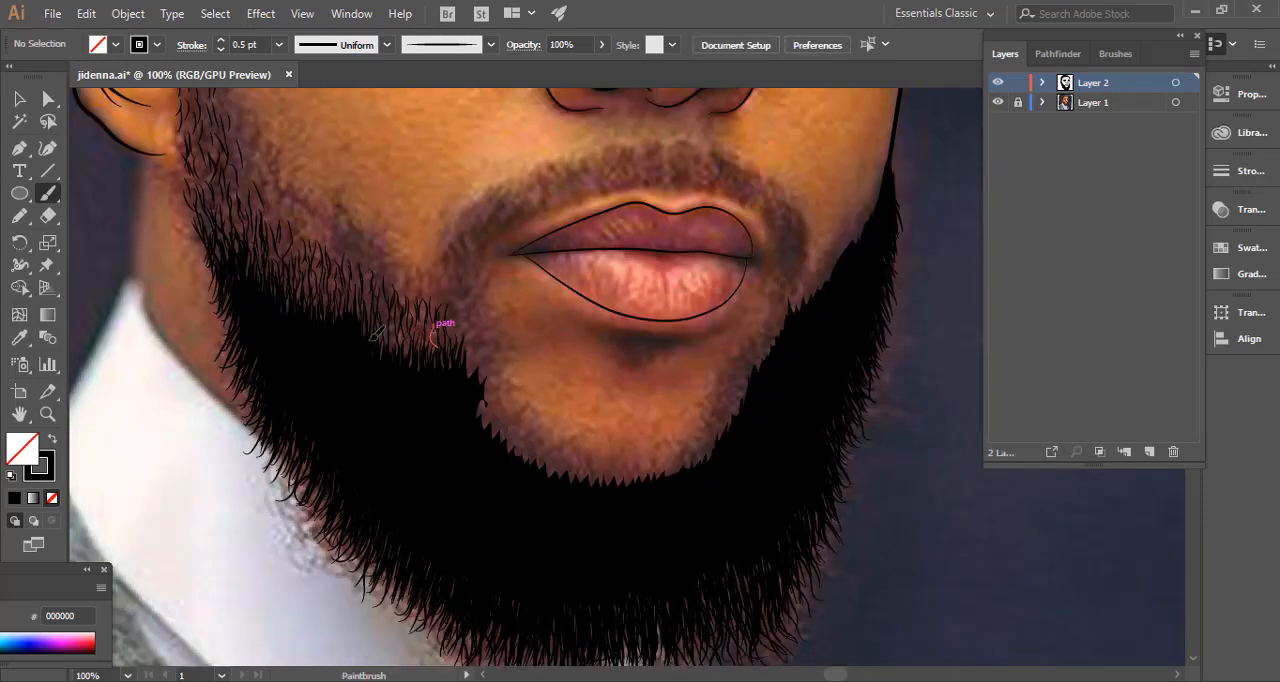
pyautogui.moveTo(352, 336); pyautogui.dragTo(345, 284)
pyautogui.moveTo(306, 322); pyautogui.dragTo(304, 292)
pyautogui.moveTo(410, 362); pyautogui.dragTo(409, 330)
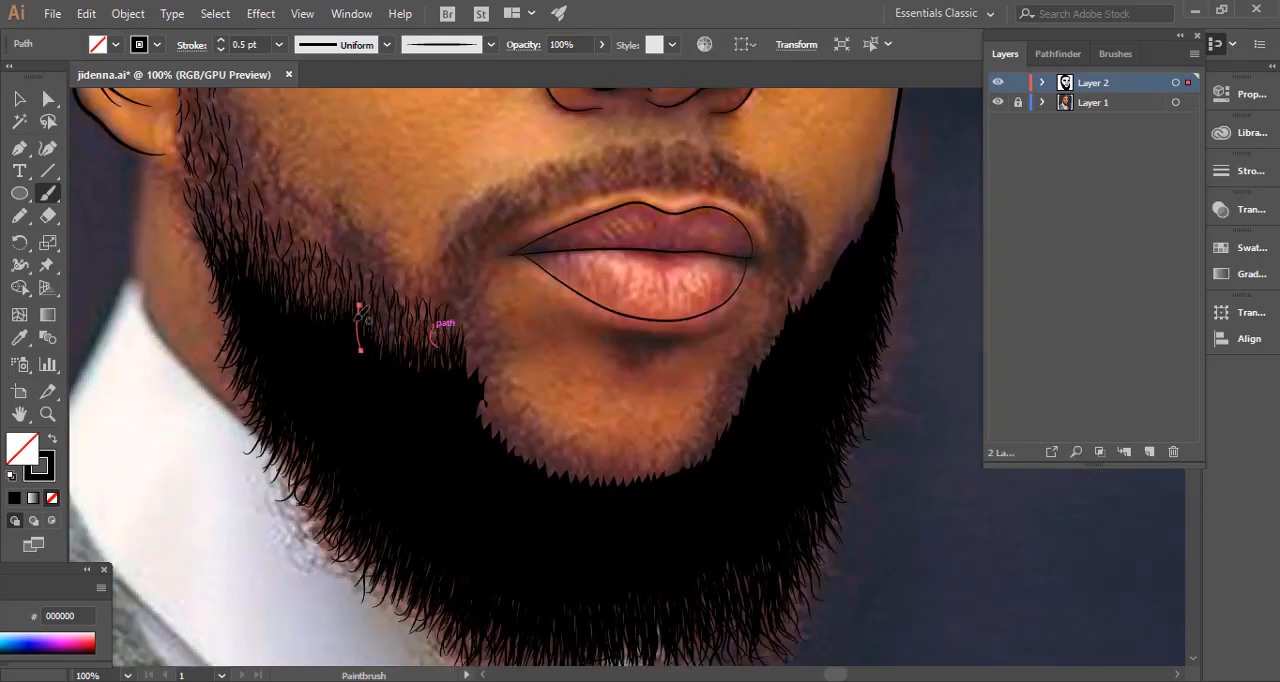
pyautogui.moveTo(272, 292); pyautogui.dragTo(272, 259)
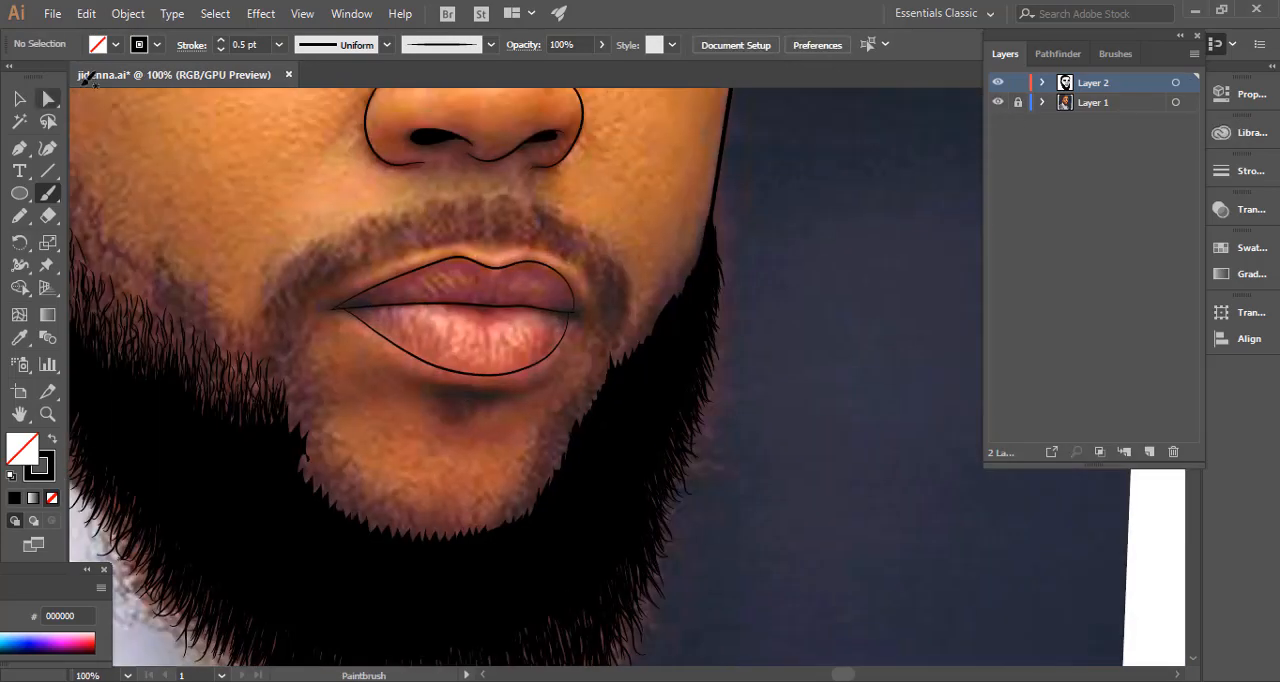
# Set the brush stroke to 1 pt and paint hairs along the far cheek's beard edge and the far end of the moustache.
pyautogui.moveTo(667, 321); pyautogui.dragTo(672, 295)
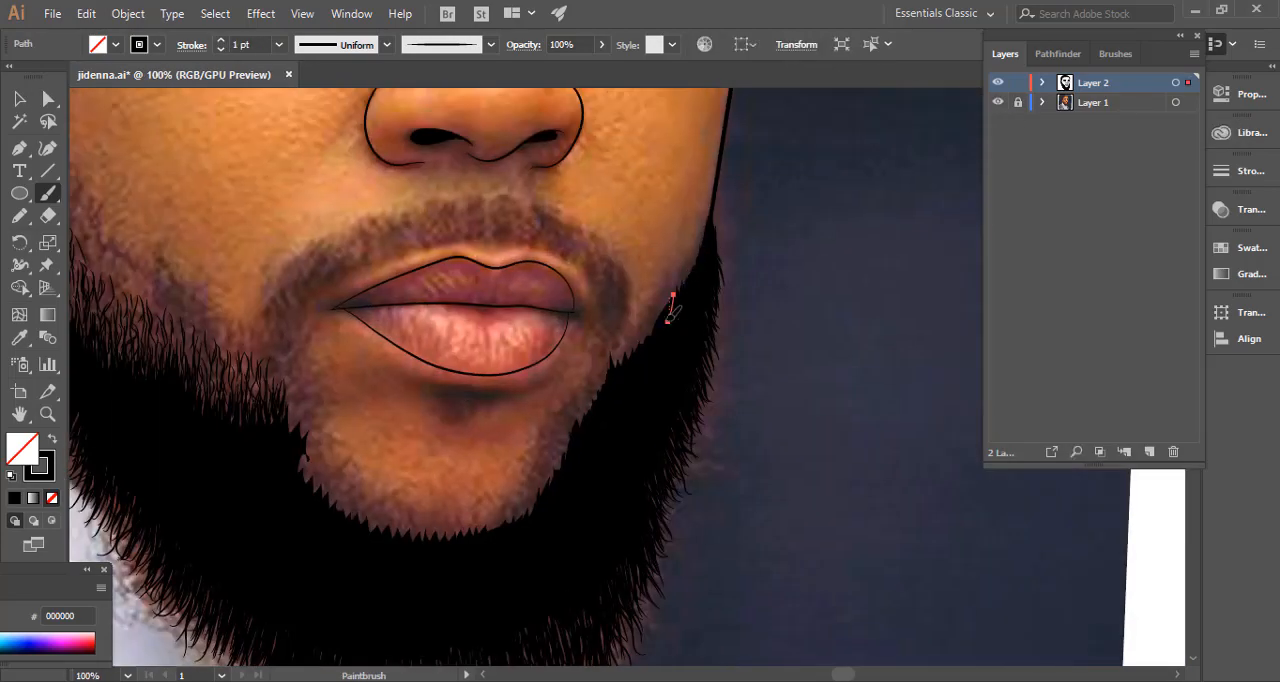
pyautogui.moveTo(661, 350)
pyautogui.mouseDown()
pyautogui.moveTo(652, 334)
pyautogui.moveTo(637, 343)
pyautogui.mouseUp()
pyautogui.moveTo(625, 365); pyautogui.dragTo(613, 350)
pyautogui.moveTo(611, 342); pyautogui.dragTo(607, 288)
pyautogui.moveTo(609, 382)
pyautogui.mouseDown()
pyautogui.moveTo(608, 359)
pyautogui.moveTo(605, 376)
pyautogui.mouseUp()
# Paint sparse 1 pt hairs along the rest of the moustache, following its curve above the upper lip.
pyautogui.moveTo(308, 280); pyautogui.dragTo(318, 267)
pyautogui.moveTo(540, 225); pyautogui.dragTo(527, 222)
pyautogui.moveTo(400, 247); pyautogui.dragTo(412, 243)
pyautogui.moveTo(401, 236); pyautogui.dragTo(416, 231)
pyautogui.moveTo(272, 323)
pyautogui.mouseDown()
pyautogui.moveTo(273, 338)
pyautogui.moveTo(273, 298)
pyautogui.mouseUp()
# Paint short 1 pt hairs around the beard's inner edge, under the lower lip and up both sides of the chin.
pyautogui.moveTo(288, 441); pyautogui.dragTo(300, 413)
pyautogui.moveTo(300, 455); pyautogui.dragTo(306, 425)
pyautogui.moveTo(304, 480); pyautogui.dragTo(308, 450)
pyautogui.moveTo(312, 500)
pyautogui.mouseDown()
pyautogui.moveTo(316, 472)
pyautogui.moveTo(348, 498)
pyautogui.mouseUp()
pyautogui.moveTo(355, 529); pyautogui.dragTo(360, 504)
pyautogui.moveTo(527, 516)
pyautogui.mouseDown()
pyautogui.moveTo(530, 500)
pyautogui.moveTo(399, 530)
pyautogui.mouseUp()
pyautogui.moveTo(382, 541)
pyautogui.mouseDown()
pyautogui.moveTo(384, 515)
pyautogui.moveTo(364, 522)
pyautogui.mouseUp()
pyautogui.moveTo(555, 476); pyautogui.dragTo(558, 454)
pyautogui.moveTo(566, 454); pyautogui.dragTo(583, 407)
pyautogui.moveTo(595, 399); pyautogui.dragTo(595, 389)
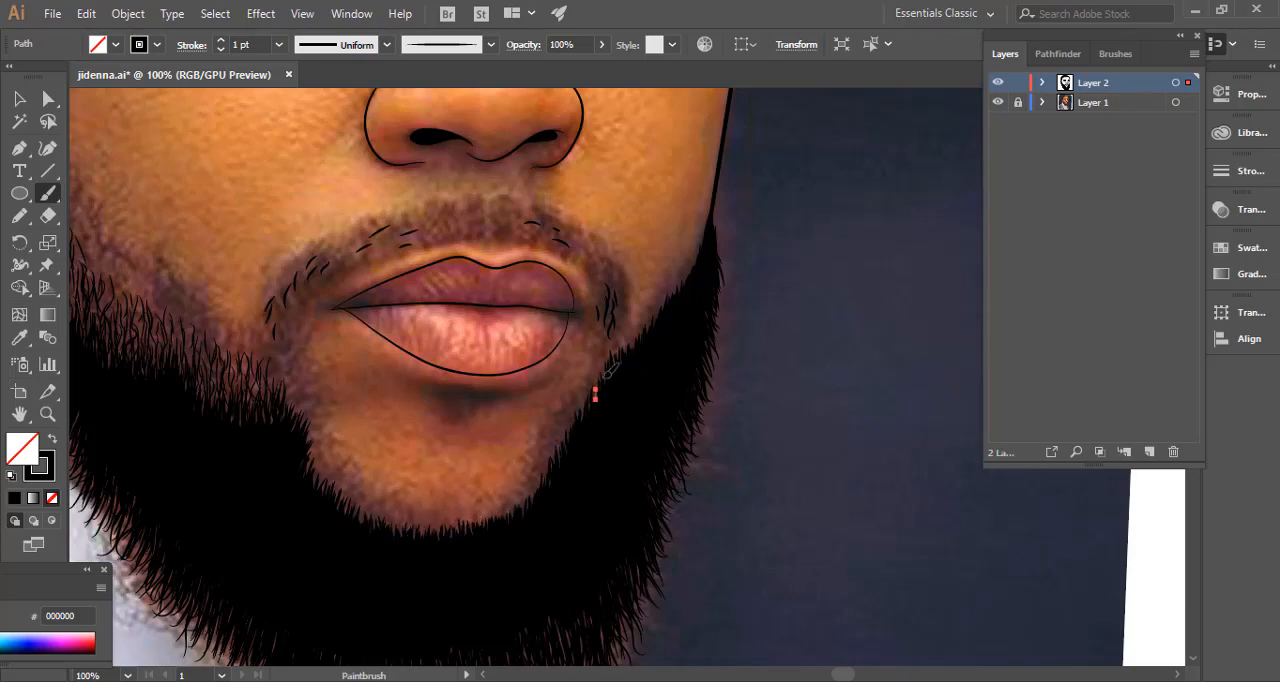
# Reduce the stroke to 0.5 pt and paint finer hairs joining the moustache to the beard, around the chin and up the far cheek.
pyautogui.hotkey('ctrl', 'shift', 'a')
pyautogui.scroll(-3, 659, 380)
pyautogui.scroll(3, 608, 355)
pyautogui.doubleClick(221, 49)
pyautogui.moveTo(387, 458); pyautogui.dragTo(386, 412)
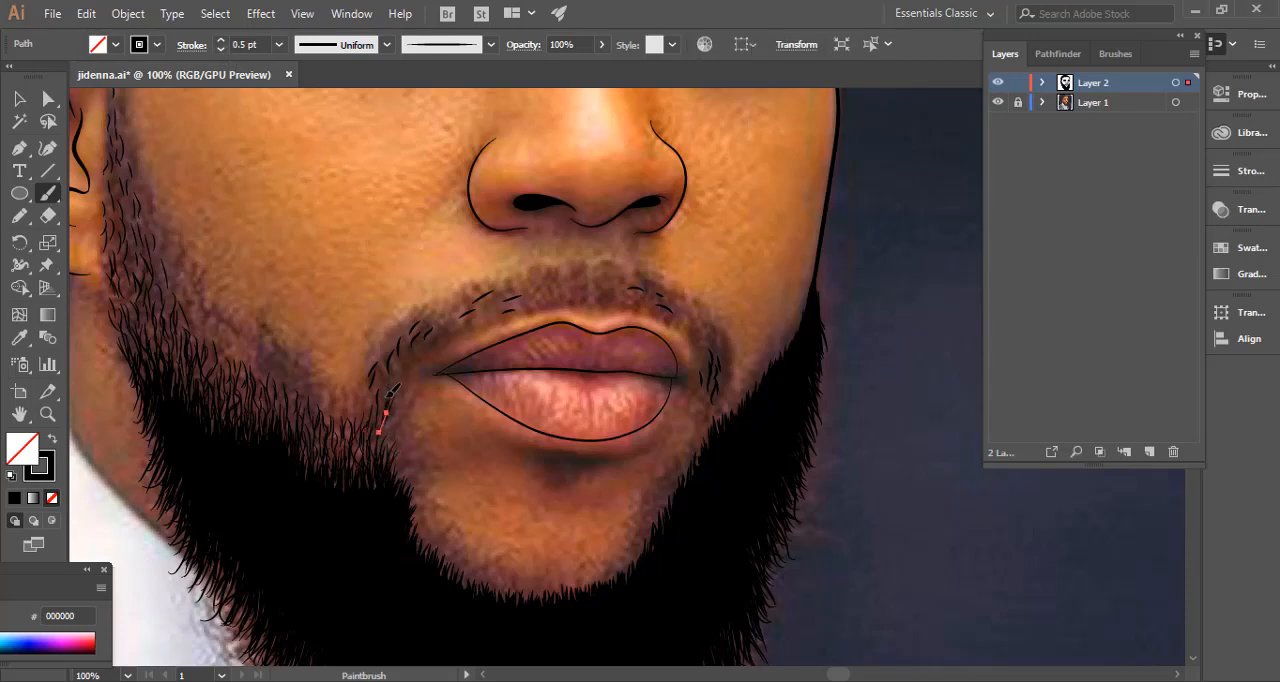
pyautogui.moveTo(397, 500); pyautogui.dragTo(404, 483)
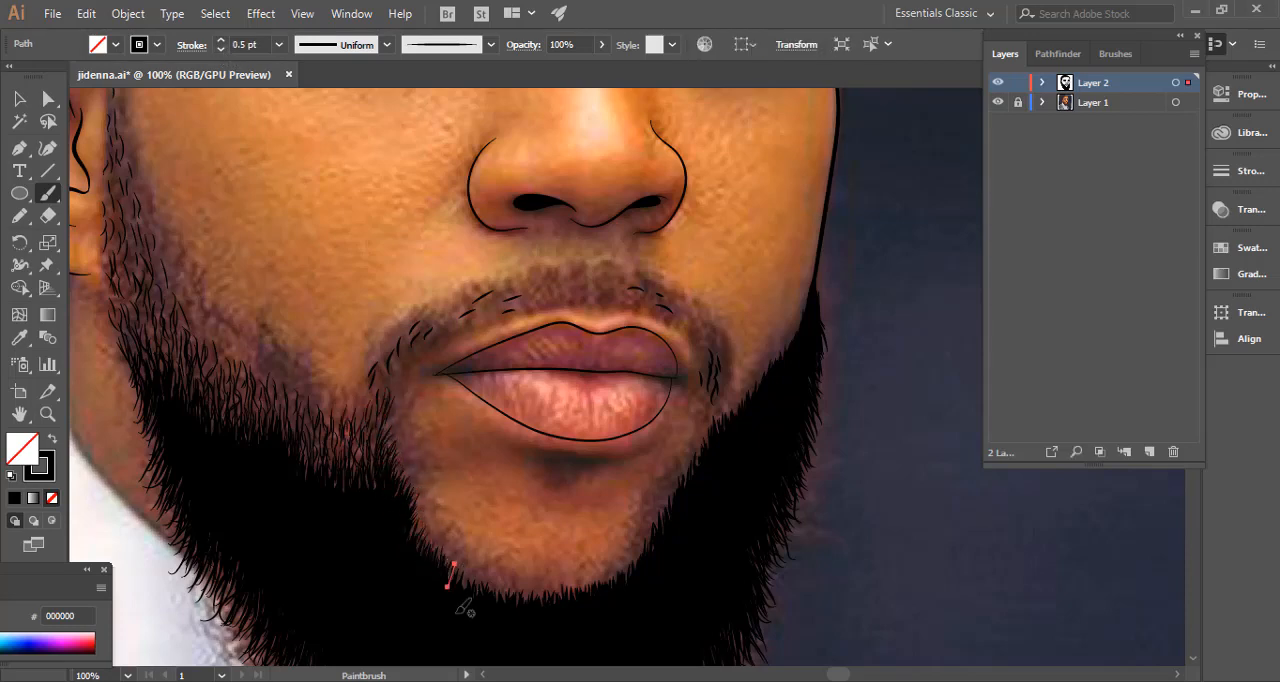
pyautogui.moveTo(507, 604); pyautogui.dragTo(506, 590)
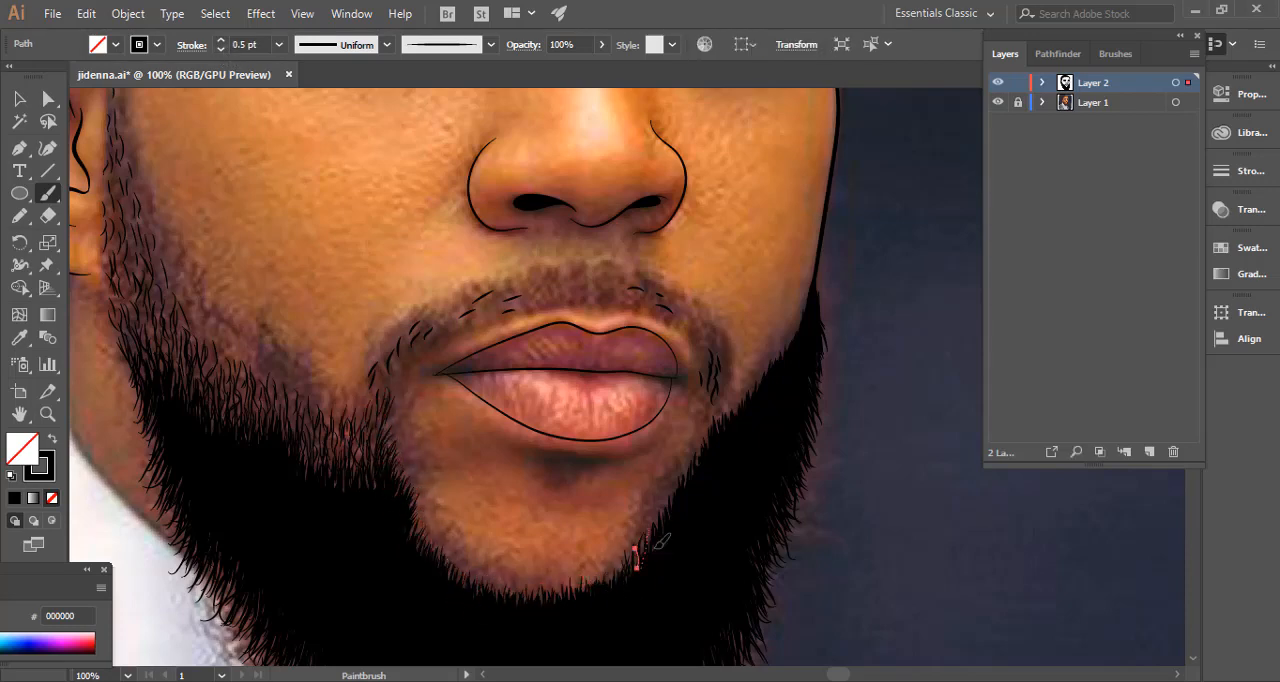
pyautogui.moveTo(750, 397); pyautogui.dragTo(751, 375)
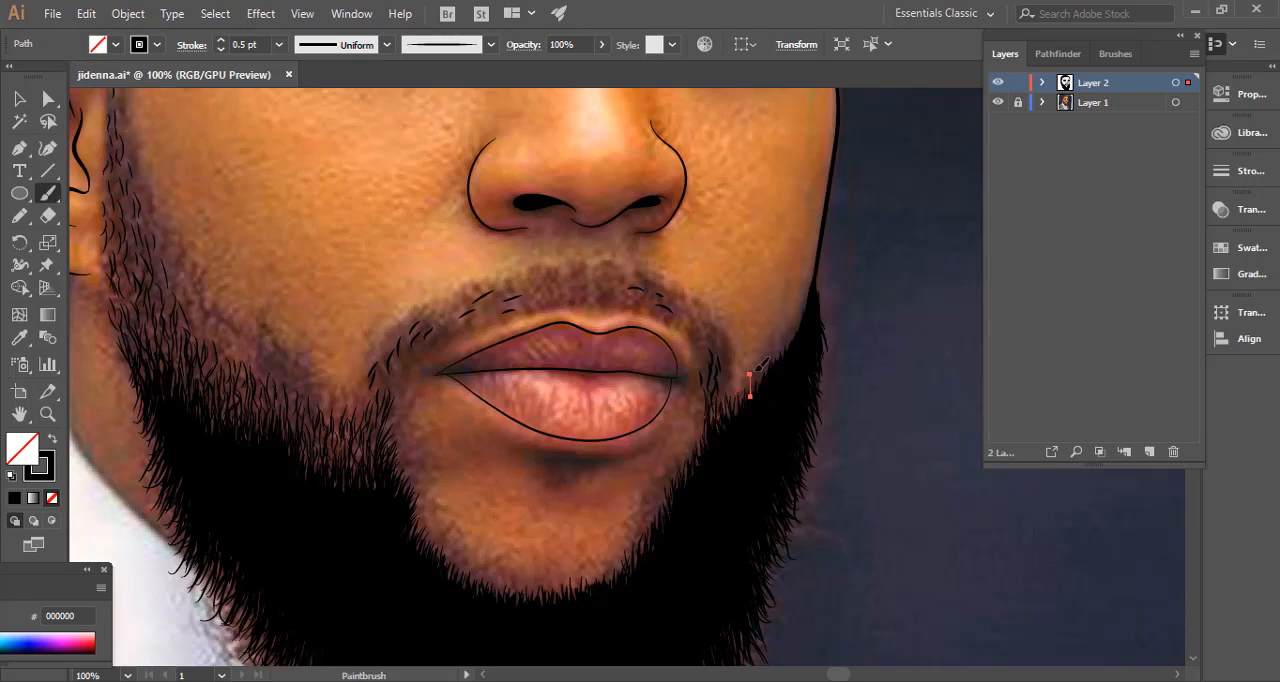
# Fill the moustache with 0.5 pt hairs following its arc from one mouth corner to the other.
pyautogui.moveTo(537, 288); pyautogui.dragTo(553, 284)
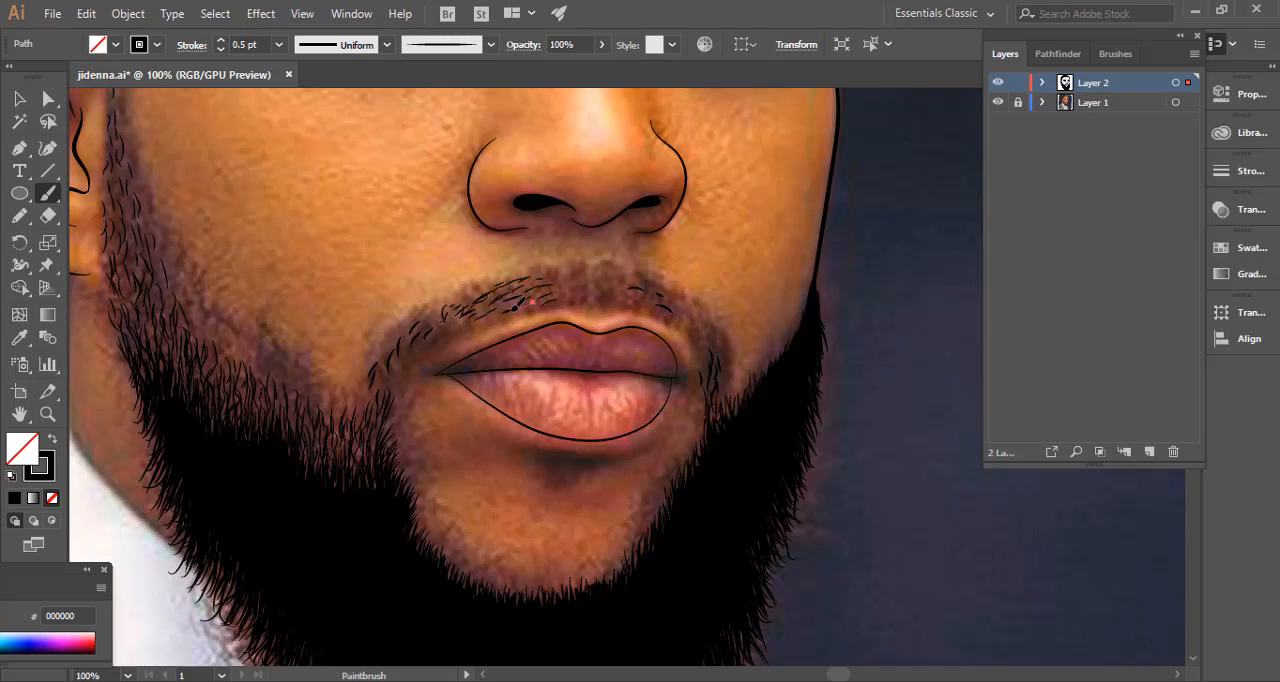
pyautogui.moveTo(462, 320); pyautogui.dragTo(449, 308)
pyautogui.moveTo(402, 331)
pyautogui.mouseDown()
pyautogui.moveTo(414, 326)
pyautogui.moveTo(422, 346)
pyautogui.mouseUp()
pyautogui.moveTo(490, 290); pyautogui.dragTo(588, 285)
pyautogui.moveTo(620, 277); pyautogui.dragTo(643, 286)
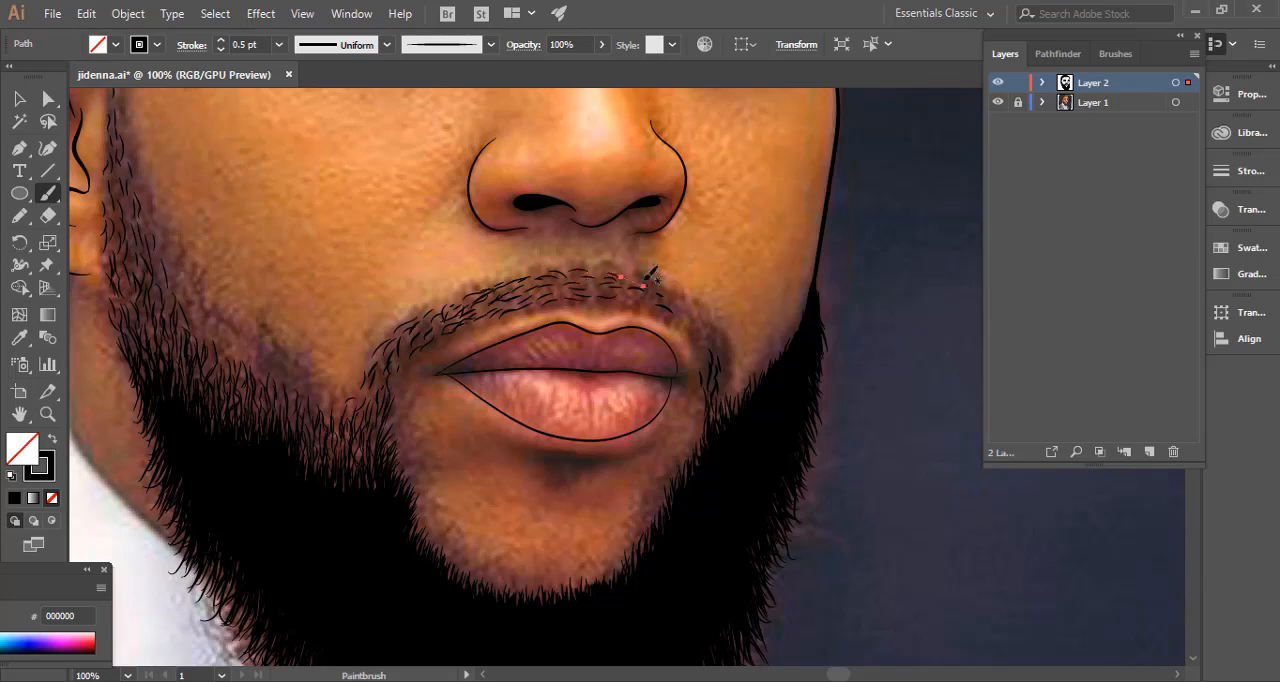
pyautogui.moveTo(722, 378); pyautogui.dragTo(712, 329)
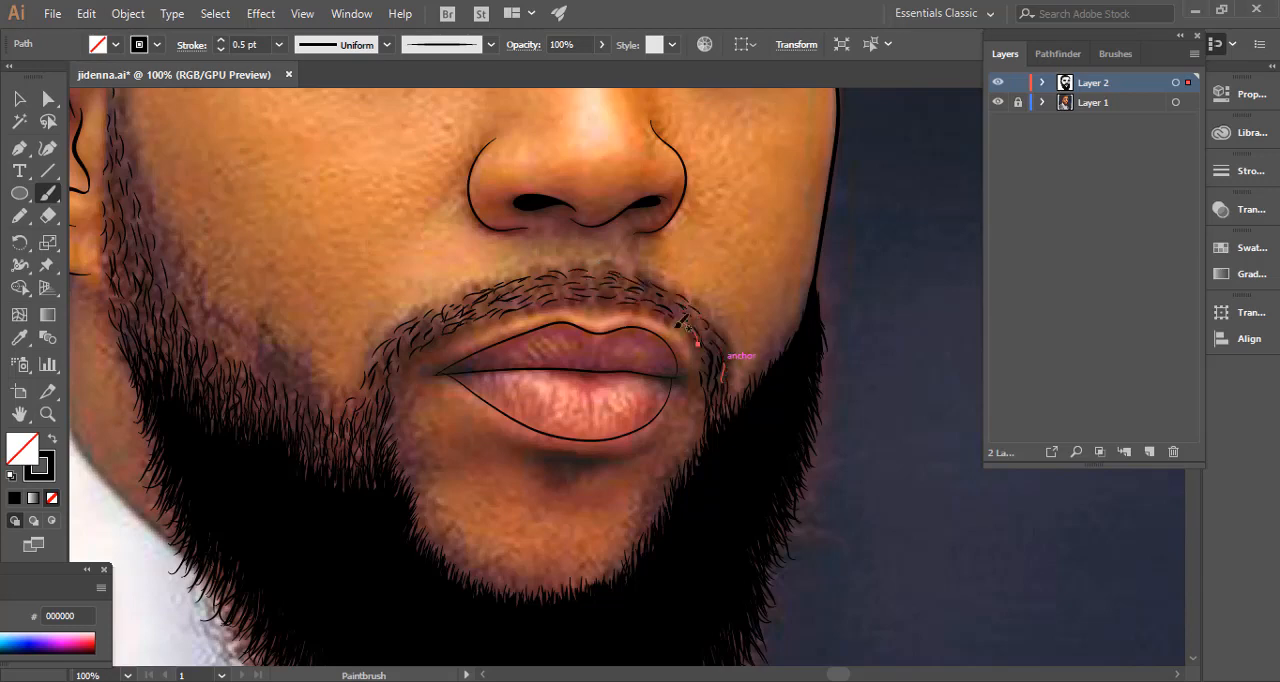
pyautogui.moveTo(566, 308); pyautogui.dragTo(583, 318)
# Reduce the stroke to 0.25 pt and paint very fine hairs between and above the existing ones on the ear-side cheek.
pyautogui.keyDown('ctrl'); pyautogui.click(715, 262); pyautogui.keyUp('ctrl')
pyautogui.moveTo(596, 277); pyautogui.dragTo(718, 254)
pyautogui.moveTo(522, 456); pyautogui.dragTo(514, 380)
pyautogui.moveTo(524, 358)
pyautogui.mouseDown()
pyautogui.moveTo(547, 334)
pyautogui.moveTo(524, 306)
pyautogui.mouseUp()
pyautogui.moveTo(453, 387); pyautogui.dragTo(447, 352)
pyautogui.moveTo(408, 376)
pyautogui.mouseDown()
pyautogui.moveTo(612, 448)
pyautogui.moveTo(571, 444)
pyautogui.moveTo(522, 374)
pyautogui.mouseUp()
pyautogui.moveTo(478, 336); pyautogui.dragTo(482, 315)
pyautogui.moveTo(559, 405); pyautogui.dragTo(560, 388)
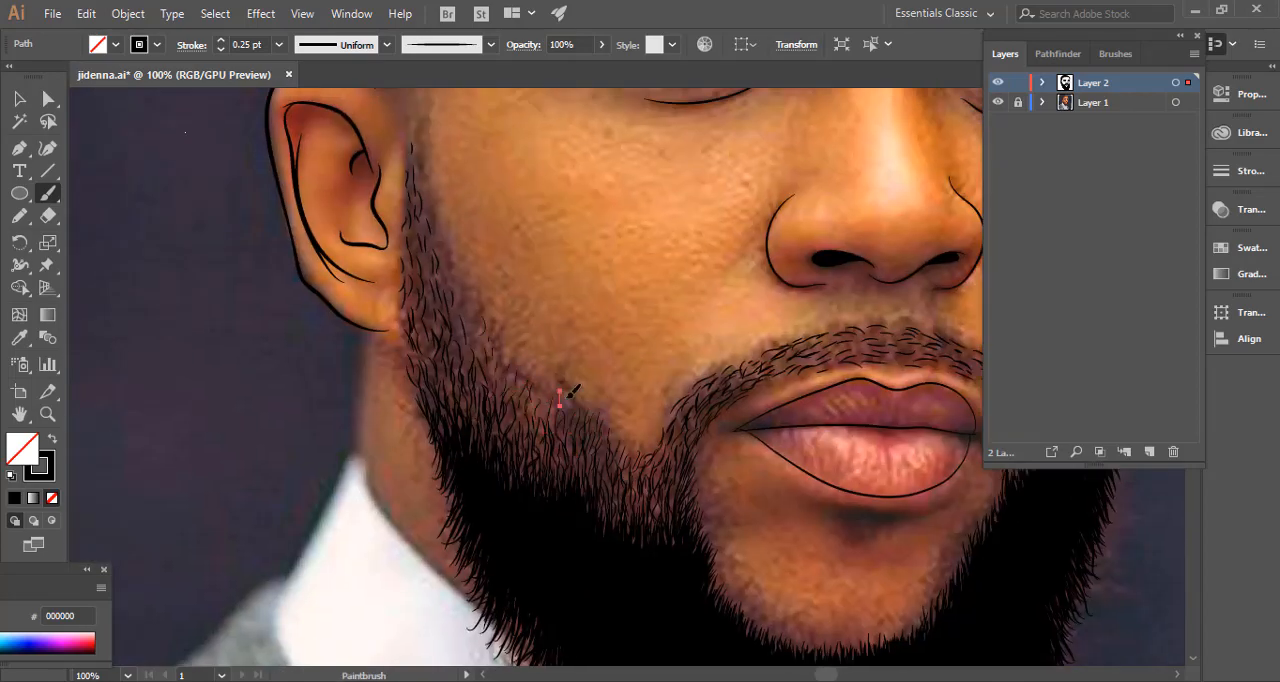
pyautogui.moveTo(475, 335); pyautogui.dragTo(622, 468)
pyautogui.moveTo(617, 480); pyautogui.dragTo(618, 465)
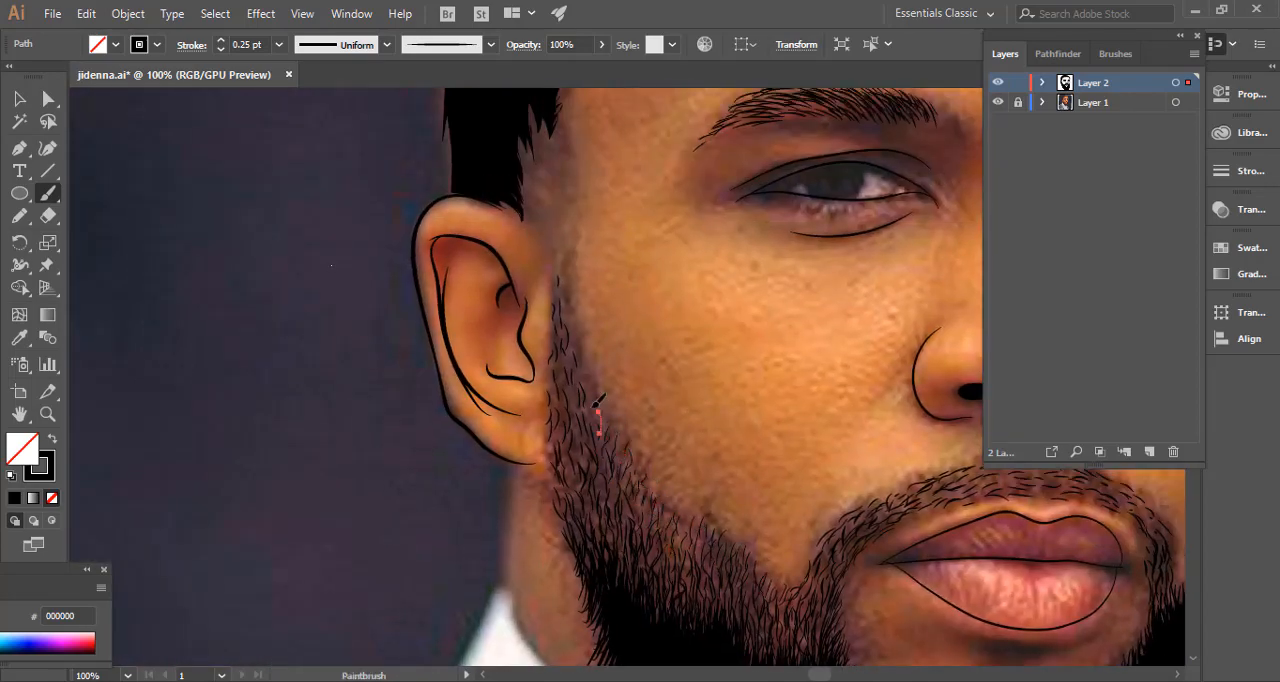
# Add fine 0.25 pt hairs between the existing hairs of the sideburn up to its tip beside the ear.
pyautogui.moveTo(572, 405); pyautogui.dragTo(580, 364)
pyautogui.moveTo(562, 303); pyautogui.dragTo(559, 278)
pyautogui.moveTo(670, 491)
pyautogui.mouseDown()
pyautogui.moveTo(486, 346)
pyautogui.moveTo(352, 279)
pyautogui.mouseUp()
pyautogui.moveTo(444, 442); pyautogui.dragTo(443, 420)
# Paint 0.25 pt hairs into the moustache gaps and along the beard's upper edge on the far cheek.
pyautogui.moveTo(548, 342); pyautogui.dragTo(362, 424)
pyautogui.moveTo(352, 442); pyautogui.dragTo(354, 428)
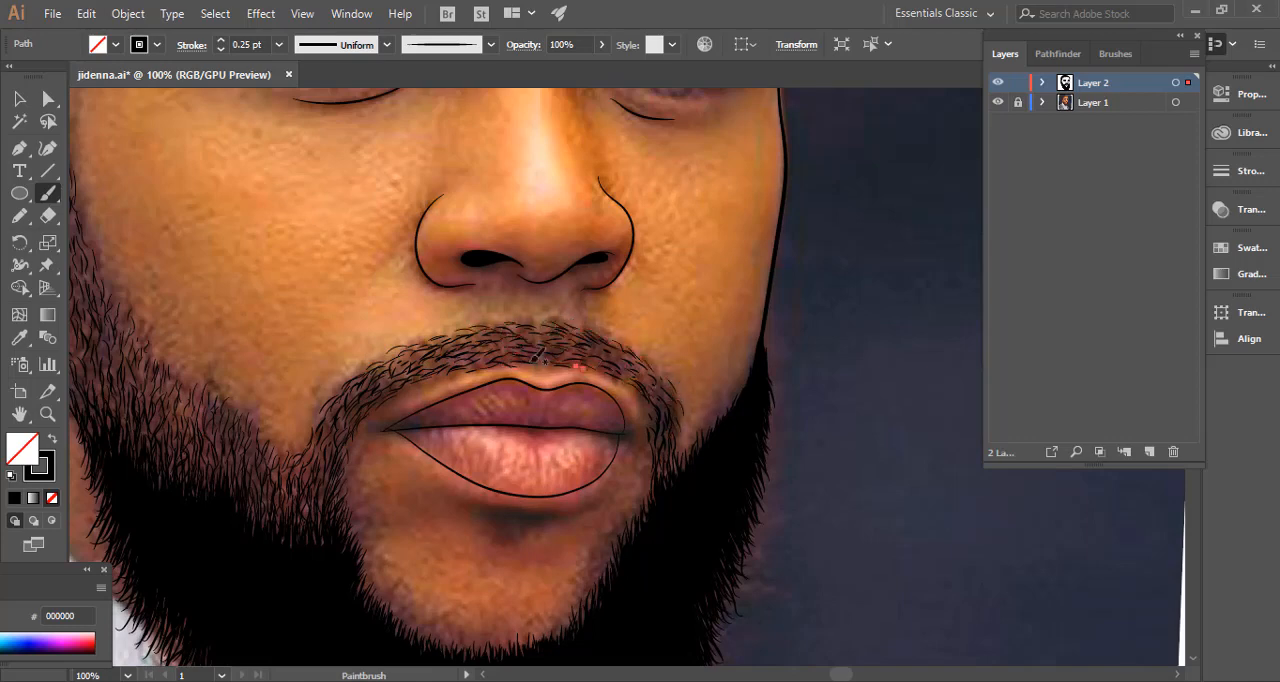
pyautogui.moveTo(586, 366); pyautogui.dragTo(570, 357)
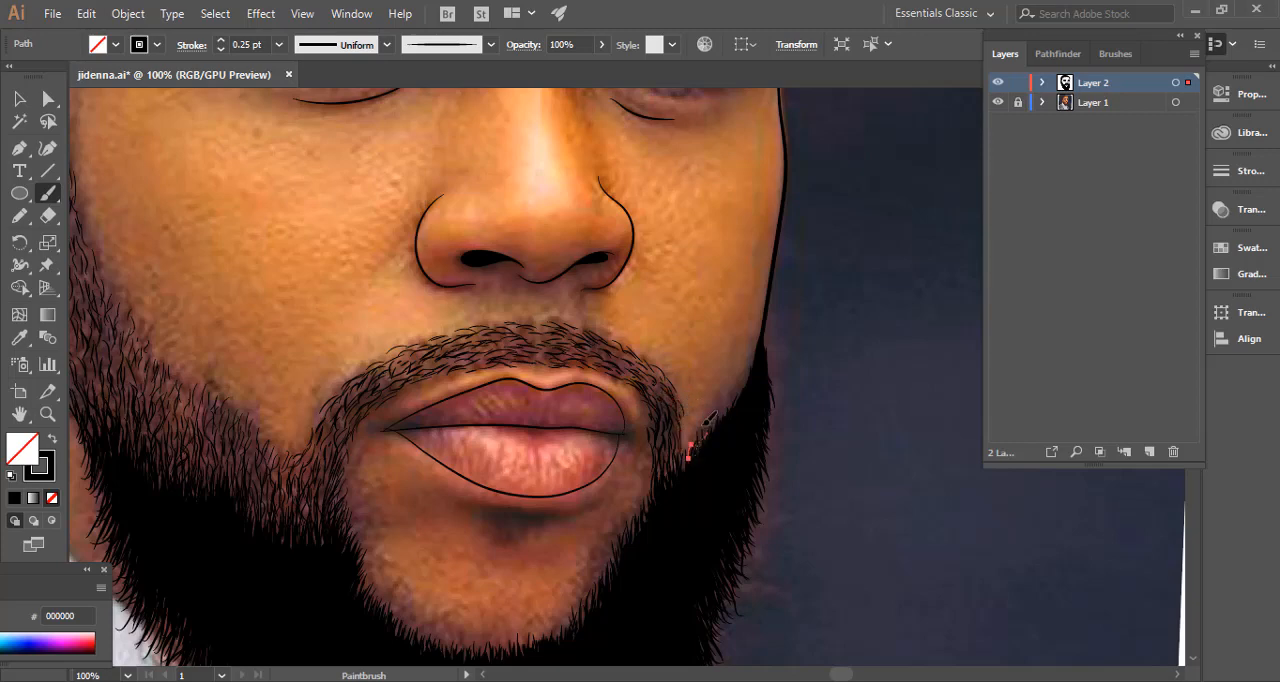
pyautogui.keyDown('ctrl'); pyautogui.click(701, 335); pyautogui.keyUp('ctrl')
# Examine the whole portrait's line work with the reference photo layer hidden, and show the photo again.
pyautogui.hotkey('ctrl', '-')
pyautogui.hotkey('ctrl', '-')
pyautogui.hotkey('ctrl', '-')
pyautogui.hotkey('ctrl', '-')
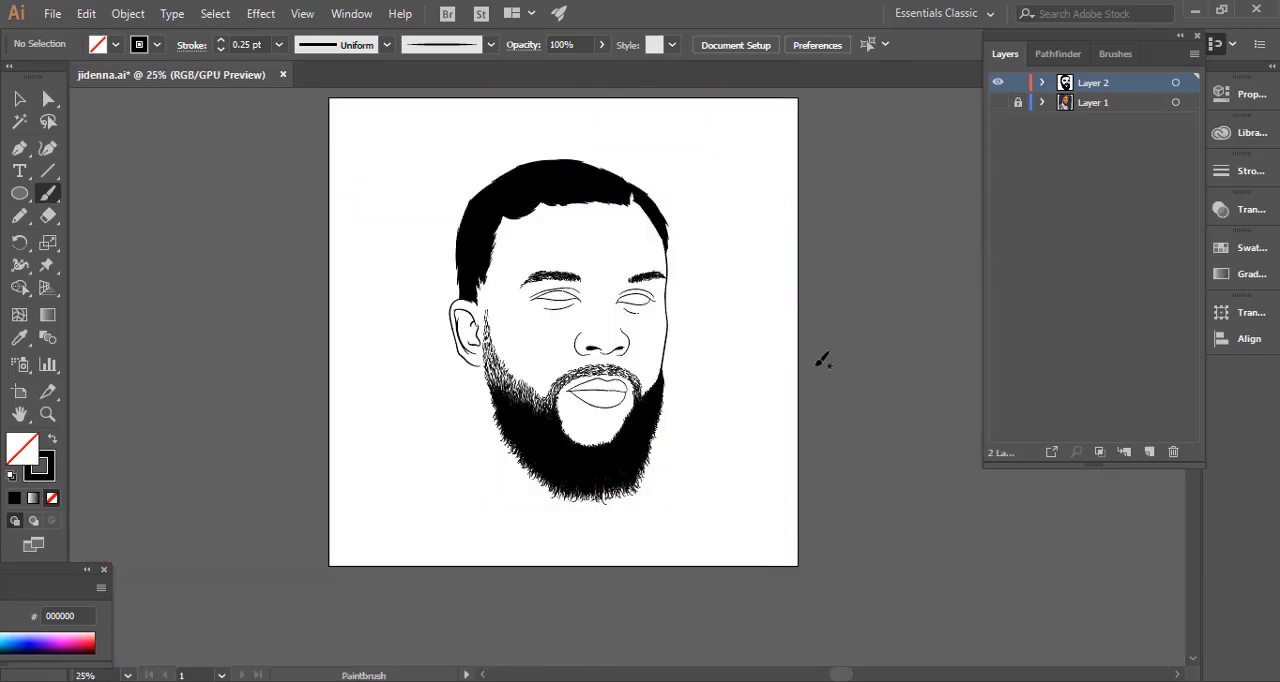
pyautogui.moveTo(746, 353); pyautogui.dragTo(771, 390)
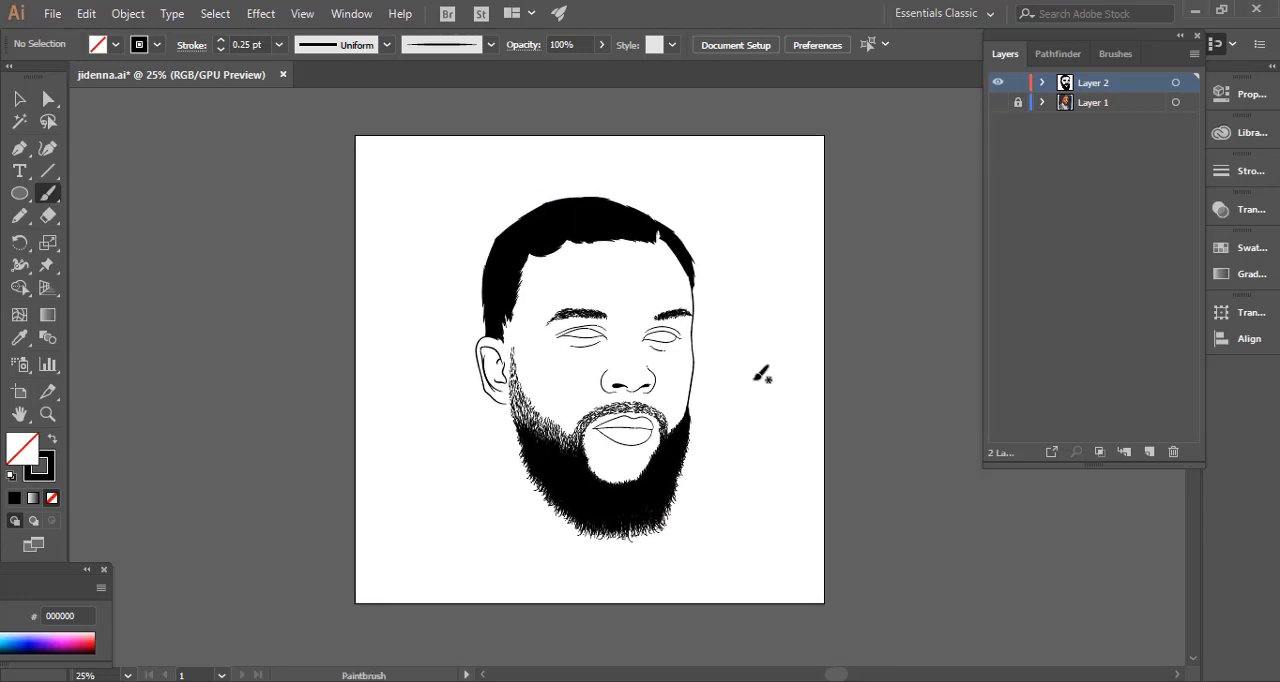
pyautogui.hotkey('ctrl', '+')
pyautogui.hotkey('ctrl', '+')
pyautogui.hotkey('ctrl', '+')
pyautogui.hotkey('ctrl', '+')
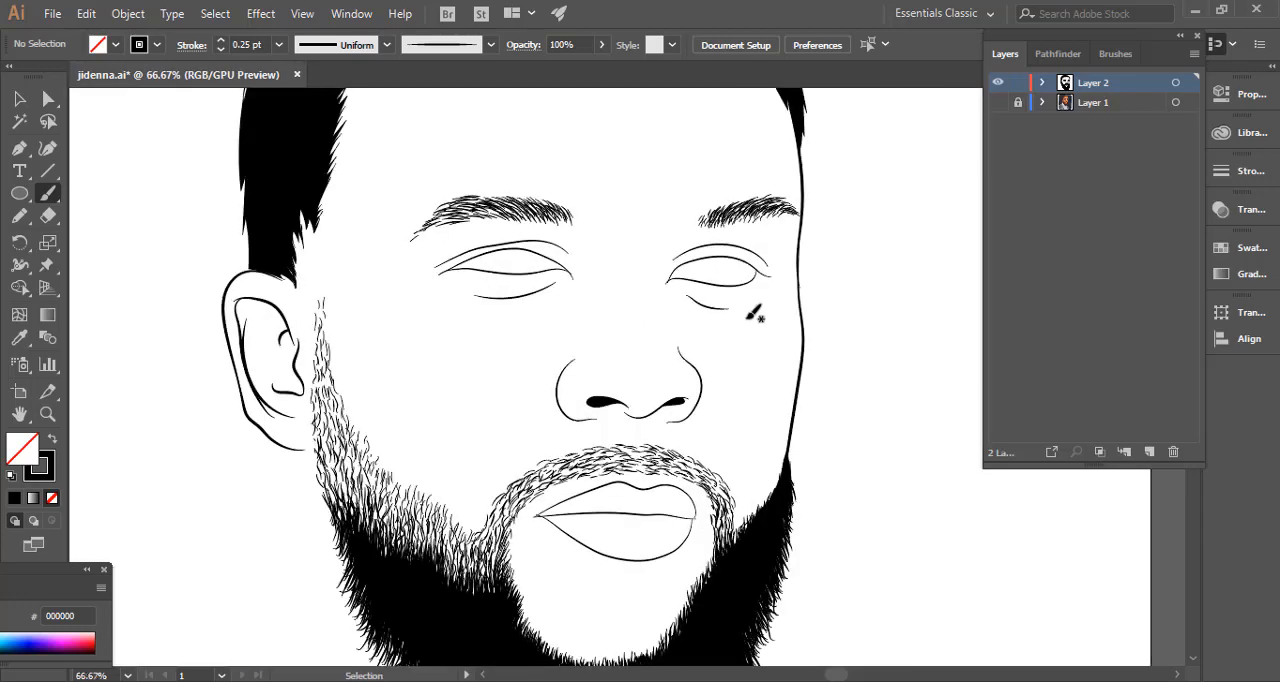
pyautogui.moveTo(367, 199)
pyautogui.mouseDown()
pyautogui.moveTo(477, 369)
pyautogui.moveTo(461, 514)
pyautogui.mouseUp()
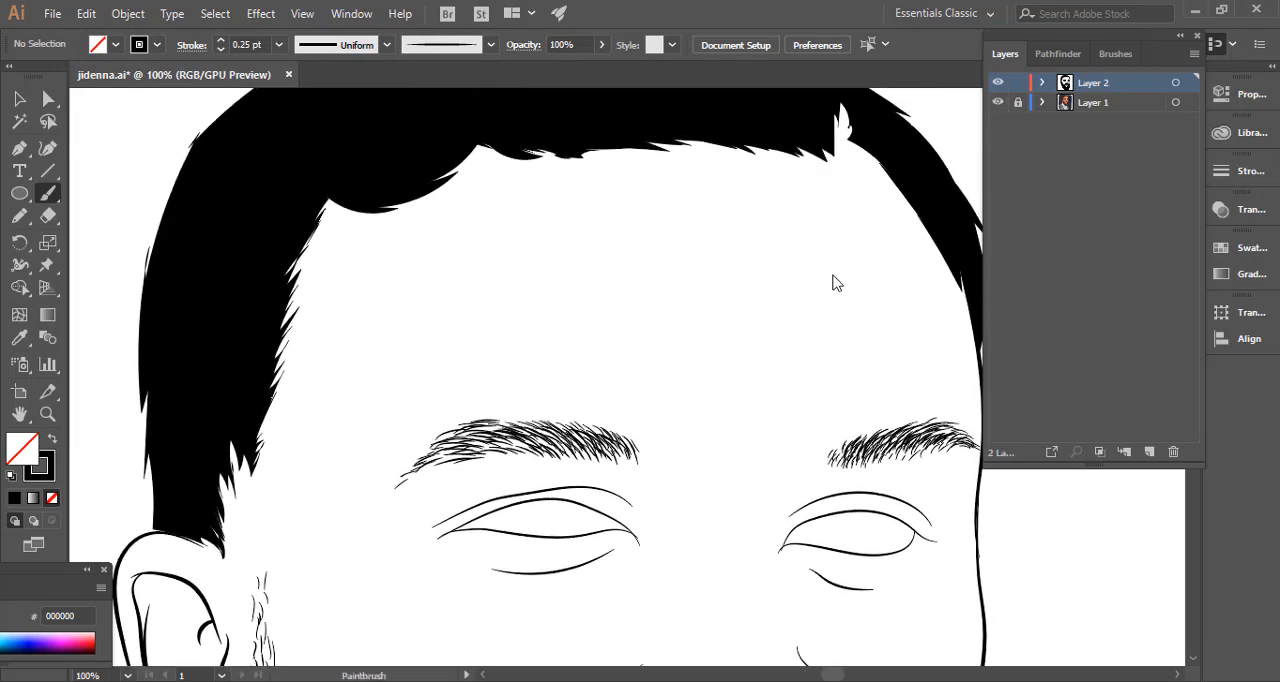
pyautogui.moveTo(754, 318)
pyautogui.mouseDown()
pyautogui.moveTo(726, 323)
pyautogui.moveTo(734, 371)
pyautogui.mouseUp()
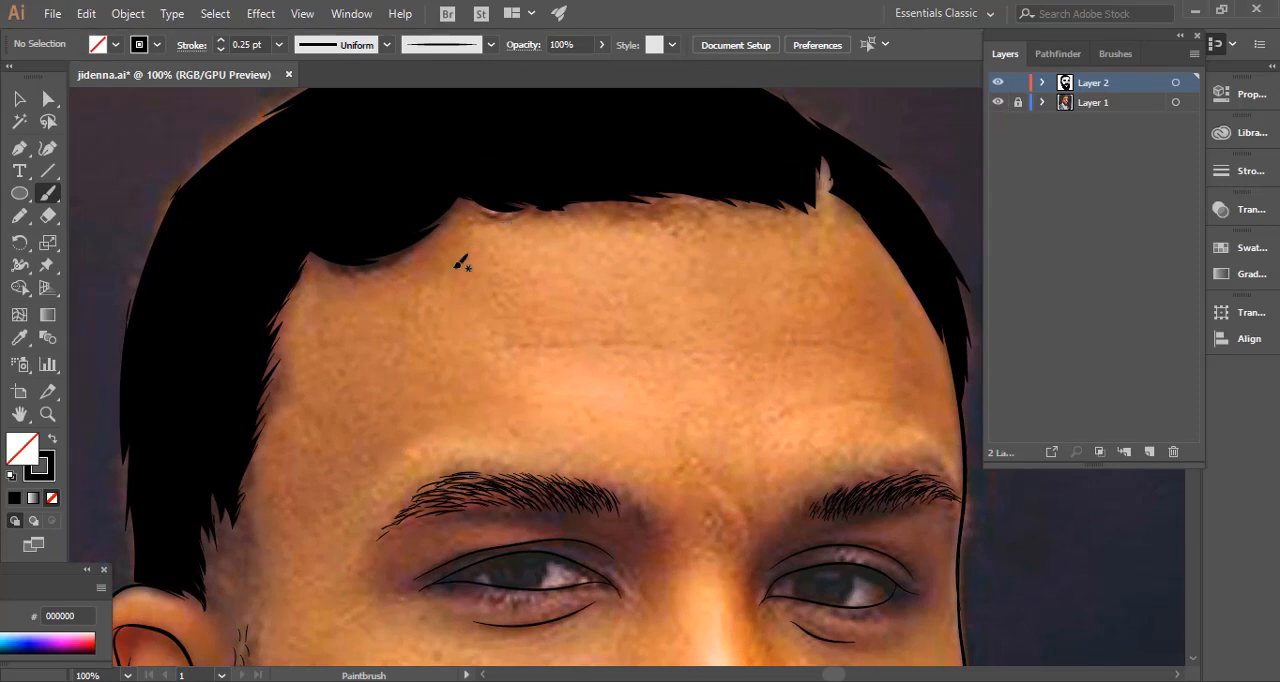
# Set the brush stroke to 1 pt and paint hairs along the ear-side temple's hairline from the ear upwards.
pyautogui.moveTo(280, 311); pyautogui.dragTo(451, 268)
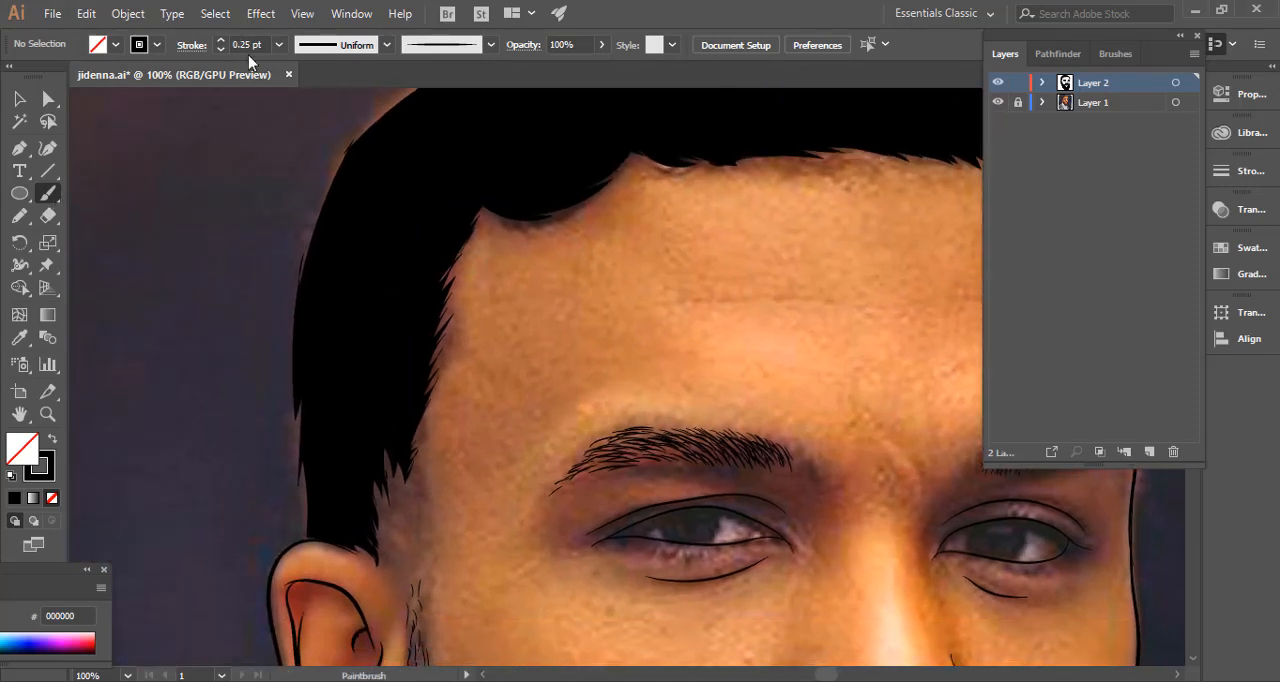
pyautogui.scroll(3, 234, 43)
pyautogui.moveTo(369, 518)
pyautogui.mouseDown()
pyautogui.moveTo(400, 392)
pyautogui.moveTo(405, 431)
pyautogui.mouseUp()
pyautogui.moveTo(398, 364)
pyautogui.mouseDown()
pyautogui.moveTo(413, 410)
pyautogui.moveTo(403, 356)
pyautogui.moveTo(429, 326)
pyautogui.mouseUp()
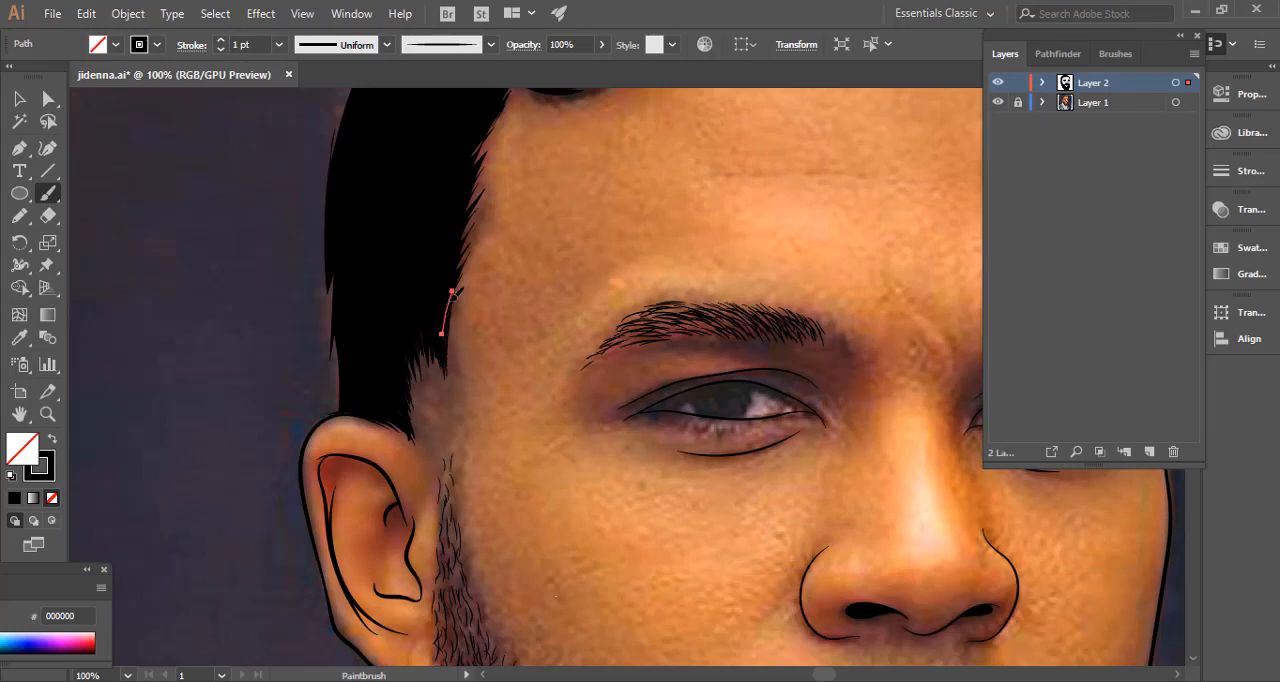
pyautogui.scroll(3, 455, 289)
pyautogui.moveTo(442, 304)
pyautogui.mouseDown()
pyautogui.moveTo(474, 252)
pyautogui.moveTo(447, 279)
pyautogui.mouseUp()
# Paint 1 pt hairs around the curved hairline corner and along the top of the forehead.
pyautogui.moveTo(490, 214); pyautogui.dragTo(462, 243)
pyautogui.moveTo(537, 201); pyautogui.dragTo(501, 189)
pyautogui.moveTo(589, 194); pyautogui.dragTo(534, 191)
pyautogui.moveTo(613, 176); pyautogui.dragTo(525, 296)
pyautogui.moveTo(555, 260); pyautogui.dragTo(506, 279)
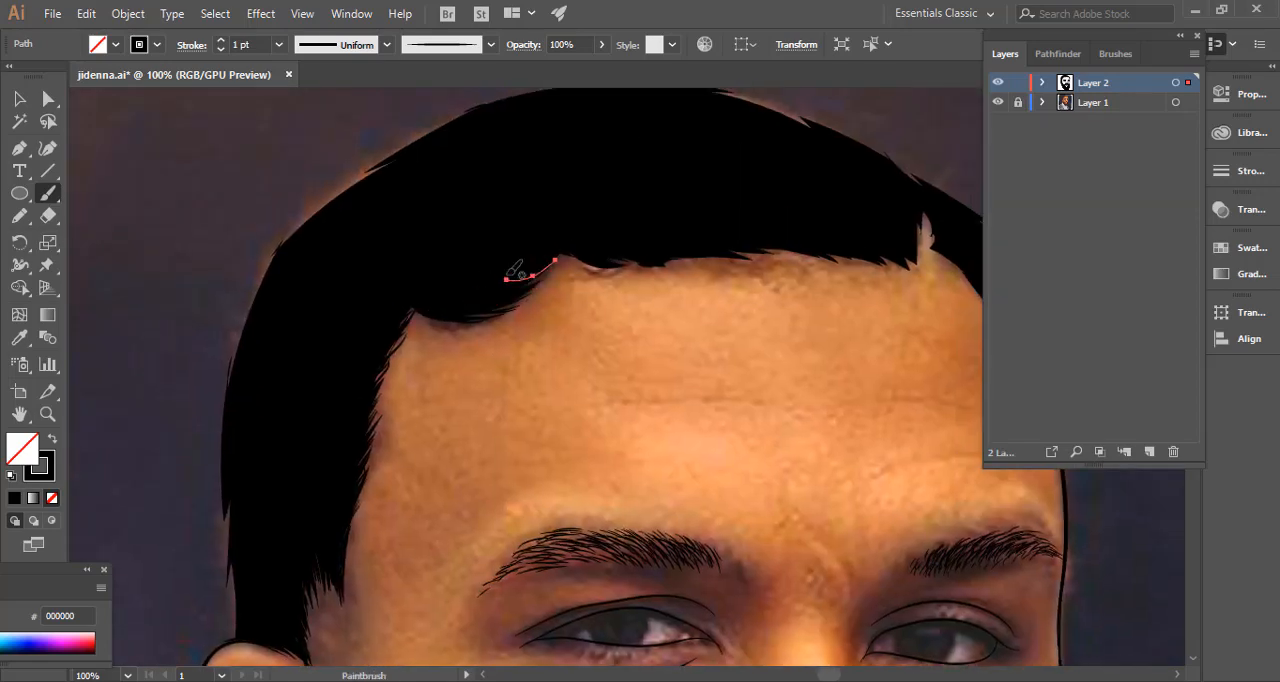
pyautogui.moveTo(583, 241)
pyautogui.mouseDown()
pyautogui.moveTo(510, 278)
pyautogui.moveTo(832, 251)
pyautogui.mouseUp()
pyautogui.moveTo(737, 229); pyautogui.dragTo(852, 266)
# Paint 1 pt hairs beside the parting notch and down the far temple's hairline, undoing the misplaced strokes.
pyautogui.moveTo(852, 266); pyautogui.dragTo(548, 282)
pyautogui.moveTo(493, 248); pyautogui.dragTo(568, 274)
pyautogui.moveTo(541, 250); pyautogui.dragTo(611, 281)
pyautogui.moveTo(592, 222)
pyautogui.mouseDown()
pyautogui.moveTo(617, 258)
pyautogui.moveTo(614, 247)
pyautogui.mouseUp()
pyautogui.hotkey('ctrl', 'z')
pyautogui.hotkey('ctrl', 'z')
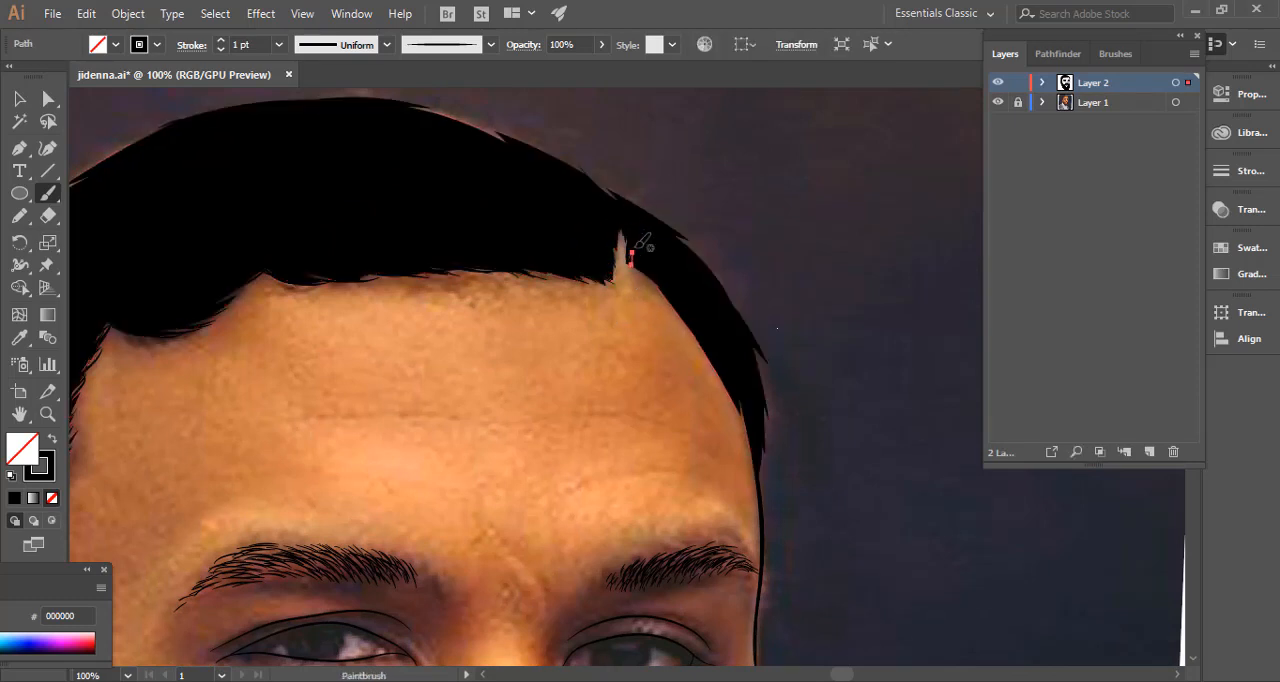
pyautogui.moveTo(699, 321); pyautogui.dragTo(740, 407)
pyautogui.moveTo(740, 402); pyautogui.dragTo(752, 438)
# Draw a jawline curve from the earlobe down into the beard's edge and set its stroke to 2 pt.
pyautogui.moveTo(531, 364); pyautogui.dragTo(964, 266)
pyautogui.moveTo(492, 473); pyautogui.dragTo(538, 237)
pyautogui.moveTo(518, 625); pyautogui.dragTo(485, 318)
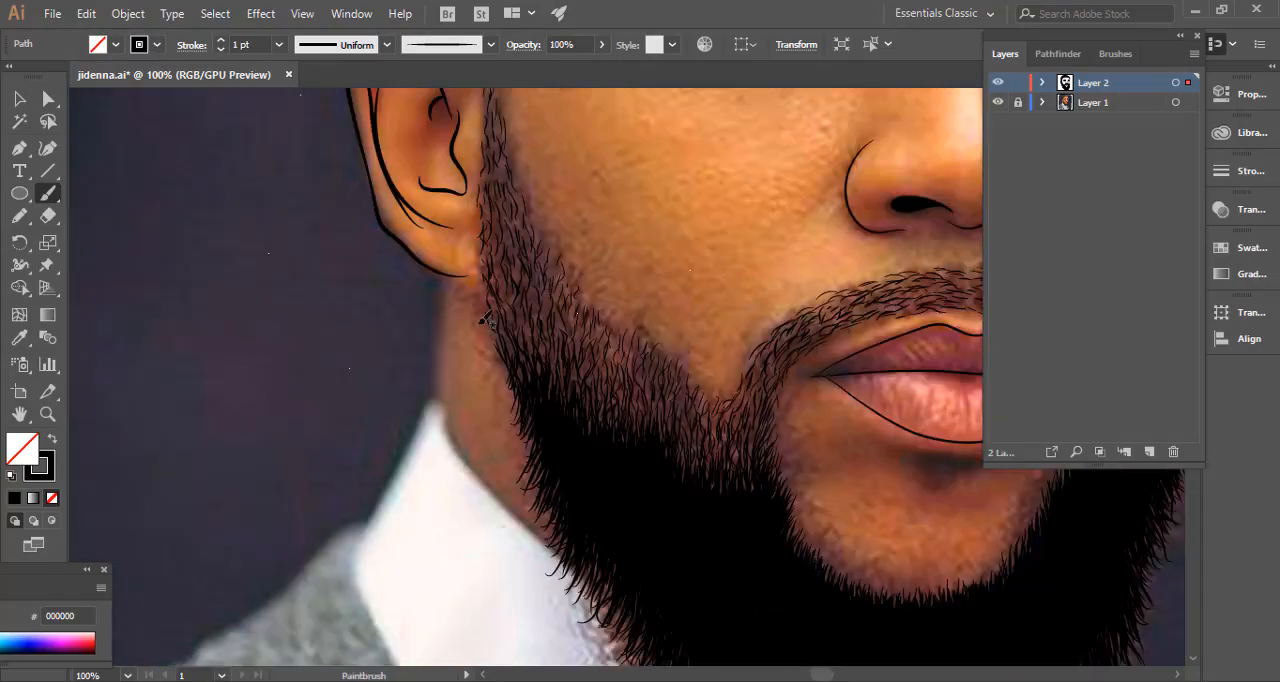
pyautogui.moveTo(530, 404); pyautogui.dragTo(543, 427)
pyautogui.click(221, 41)
pyautogui.keyDown('ctrl'); pyautogui.click(238, 185); pyautogui.keyUp('ctrl')
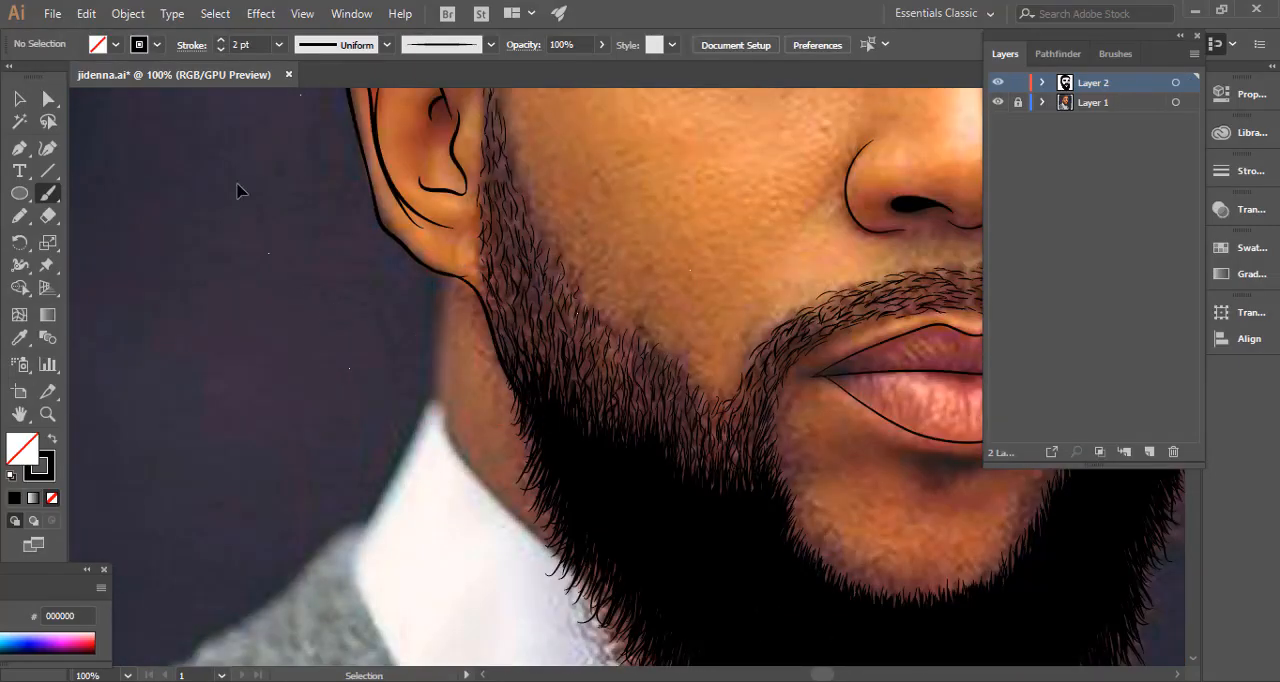
# Adjust the jawline's anchor points so it meets the earlobe and its lower end runs into the black beard.
pyautogui.hotkey('ctrl', '-')
pyautogui.hotkey('ctrl', '-')
pyautogui.hotkey('ctrl', '-')
pyautogui.hotkey('ctrl', '+')
pyautogui.hotkey('ctrl', '+')
pyautogui.hotkey('ctrl', '+')
pyautogui.hotkey('ctrl', '+')
pyautogui.moveTo(278, 161); pyautogui.dragTo(286, 246)
pyautogui.moveTo(233, 321)
pyautogui.mouseDown()
pyautogui.moveTo(223, 294)
pyautogui.moveTo(233, 308)
pyautogui.mouseUp()
pyautogui.press('v')
pyautogui.keyDown('ctrl'); pyautogui.click(343, 291); pyautogui.keyUp('ctrl')
pyautogui.moveTo(389, 300); pyautogui.dragTo(382, 305)
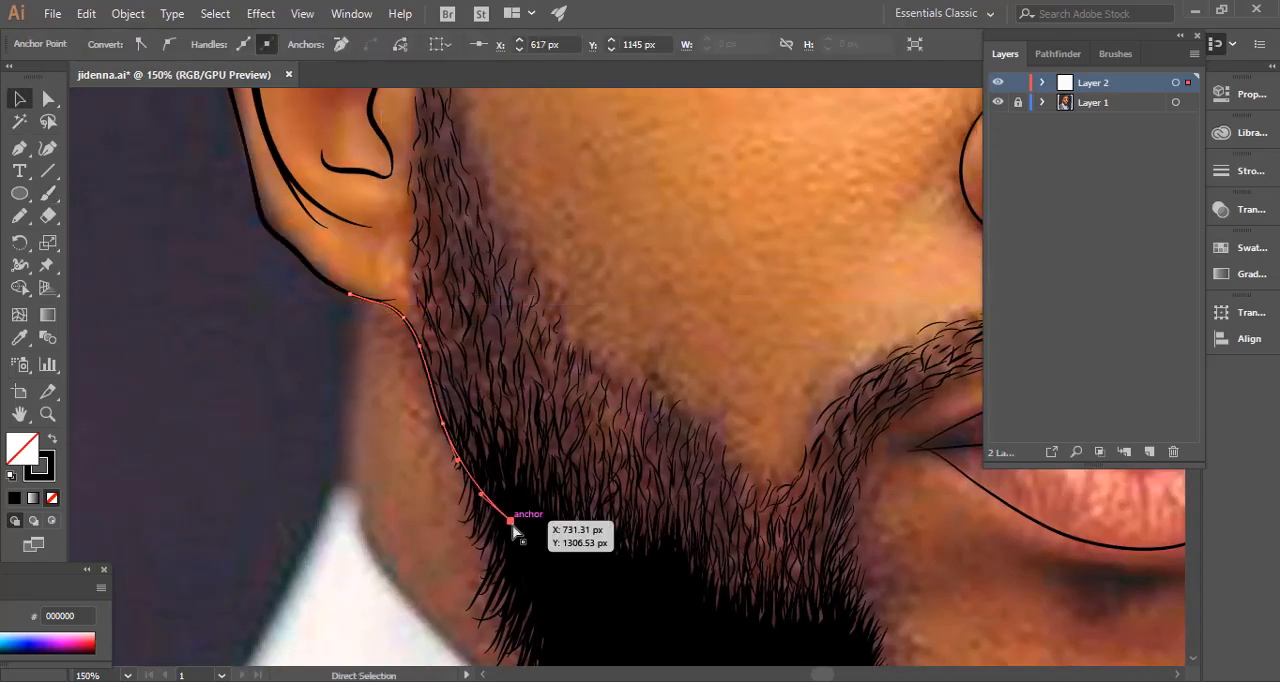
pyautogui.moveTo(511, 521); pyautogui.dragTo(571, 620)
pyautogui.keyDown('ctrl'); pyautogui.click(211, 370); pyautogui.keyUp('ctrl')
# Check the portrait without the photo and paint 2 pt strokes along the hair's outer edge on the ear side.
pyautogui.hotkey('ctrl', '-')
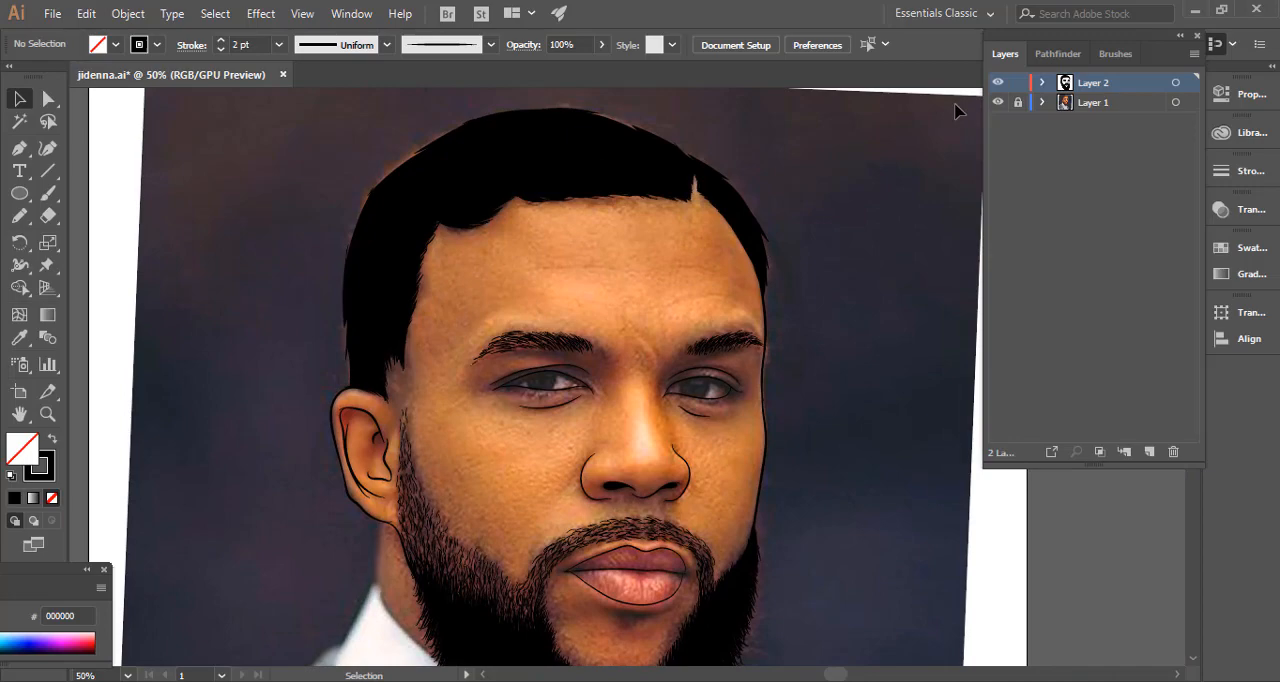
pyautogui.click(997, 102)
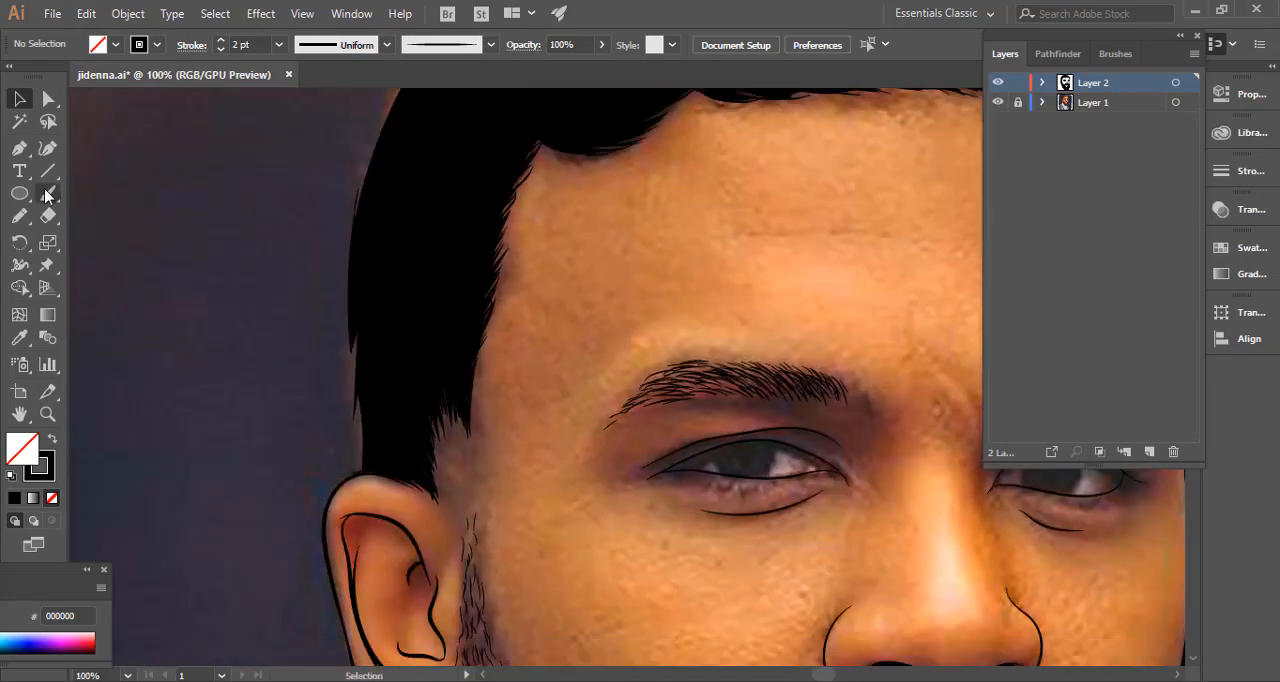
pyautogui.click(44, 197)
pyautogui.moveTo(356, 312); pyautogui.dragTo(357, 470)
pyautogui.moveTo(427, 207); pyautogui.dragTo(334, 465)
pyautogui.moveTo(280, 397); pyautogui.dragTo(270, 494)
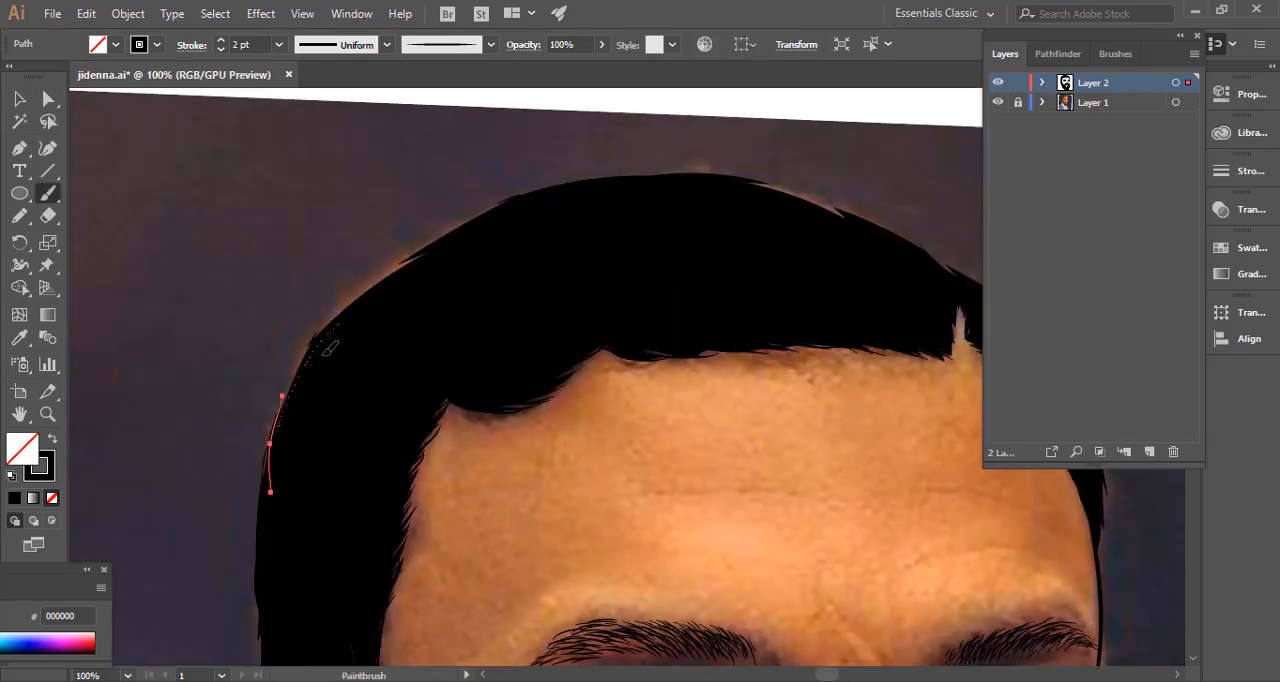
pyautogui.moveTo(331, 332)
pyautogui.mouseDown()
pyautogui.moveTo(277, 427)
pyautogui.moveTo(255, 501)
pyautogui.mouseUp()
pyautogui.moveTo(277, 443); pyautogui.dragTo(251, 525)
# Paint 2 pt brush strokes along the hair's outer edge, from the ear side up towards the crown.
pyautogui.moveTo(411, 271); pyautogui.dragTo(298, 358)
pyautogui.moveTo(362, 290); pyautogui.dragTo(304, 357)
pyautogui.moveTo(321, 326)
pyautogui.mouseDown()
pyautogui.moveTo(382, 281)
pyautogui.moveTo(301, 354)
pyautogui.mouseUp()
pyautogui.moveTo(456, 233); pyautogui.dragTo(363, 294)
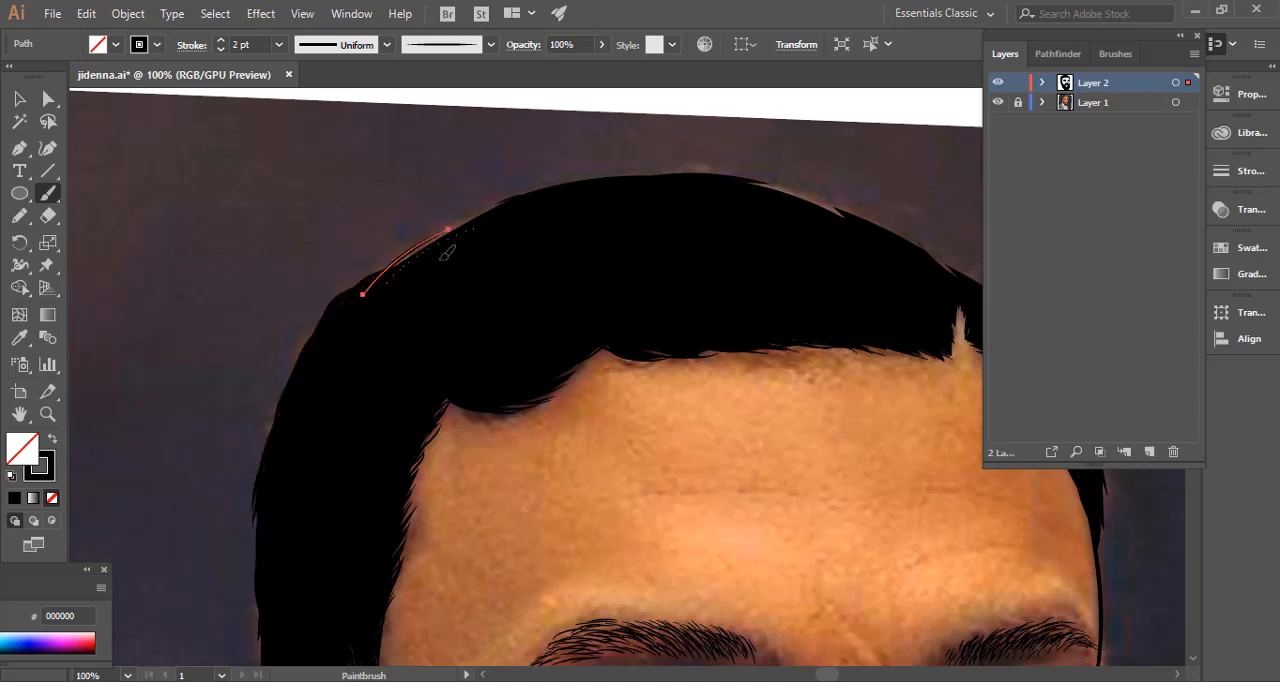
pyautogui.moveTo(523, 198); pyautogui.dragTo(375, 278)
pyautogui.moveTo(449, 229); pyautogui.dragTo(346, 291)
pyautogui.moveTo(420, 257); pyautogui.dragTo(355, 299)
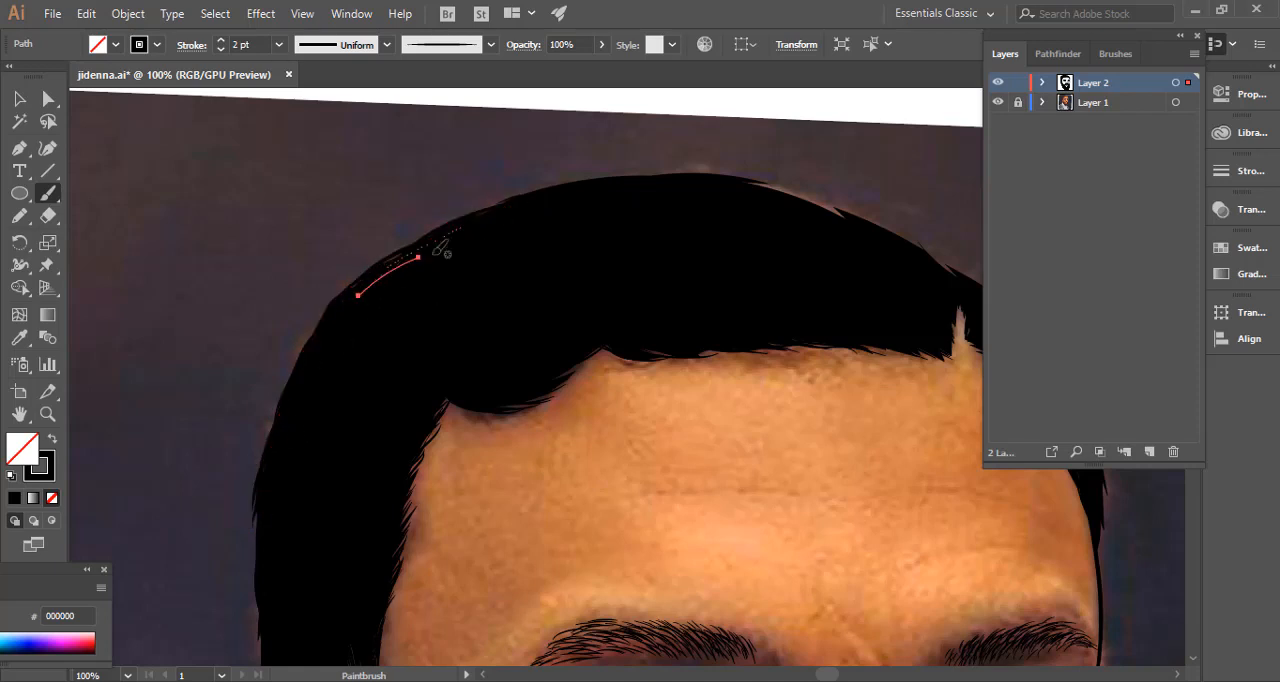
pyautogui.moveTo(441, 232)
pyautogui.mouseDown()
pyautogui.moveTo(346, 297)
pyautogui.moveTo(236, 331)
pyautogui.mouseUp()
pyautogui.moveTo(324, 293); pyautogui.dragTo(237, 329)
# Paint 2 pt strokes along the hair's outer edge from the crown down past the parting notch.
pyautogui.moveTo(640, 275)
pyautogui.mouseDown()
pyautogui.moveTo(447, 228)
pyautogui.moveTo(324, 230)
pyautogui.mouseUp()
pyautogui.moveTo(475, 268); pyautogui.dragTo(336, 229)
pyautogui.moveTo(510, 274)
pyautogui.mouseDown()
pyautogui.moveTo(338, 223)
pyautogui.moveTo(364, 232)
pyautogui.mouseUp()
pyautogui.moveTo(530, 290)
pyautogui.mouseDown()
pyautogui.moveTo(403, 237)
pyautogui.moveTo(418, 250)
pyautogui.mouseUp()
pyautogui.moveTo(591, 332); pyautogui.dragTo(471, 269)
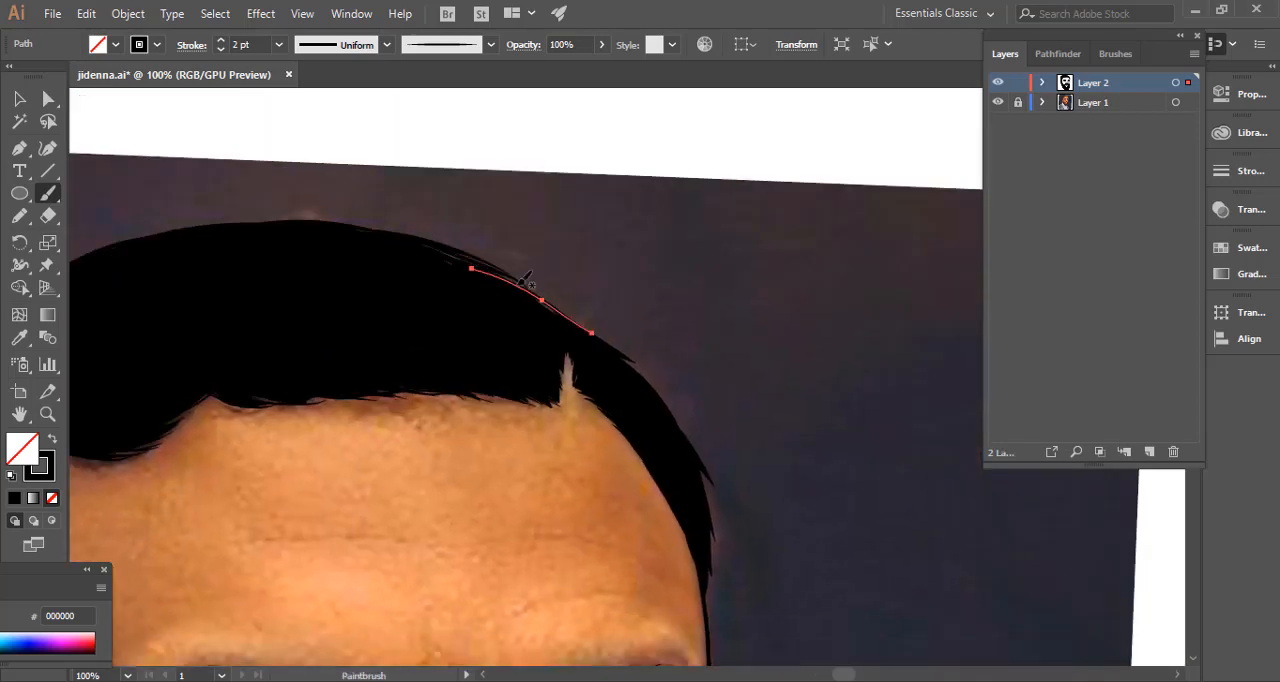
pyautogui.moveTo(644, 372); pyautogui.dragTo(494, 286)
pyautogui.moveTo(684, 400); pyautogui.dragTo(559, 260)
pyautogui.moveTo(546, 257); pyautogui.dragTo(434, 188)
pyautogui.moveTo(545, 285); pyautogui.dragTo(482, 217)
pyautogui.moveTo(571, 306)
pyautogui.mouseDown()
pyautogui.moveTo(486, 216)
pyautogui.moveTo(498, 226)
pyautogui.mouseUp()
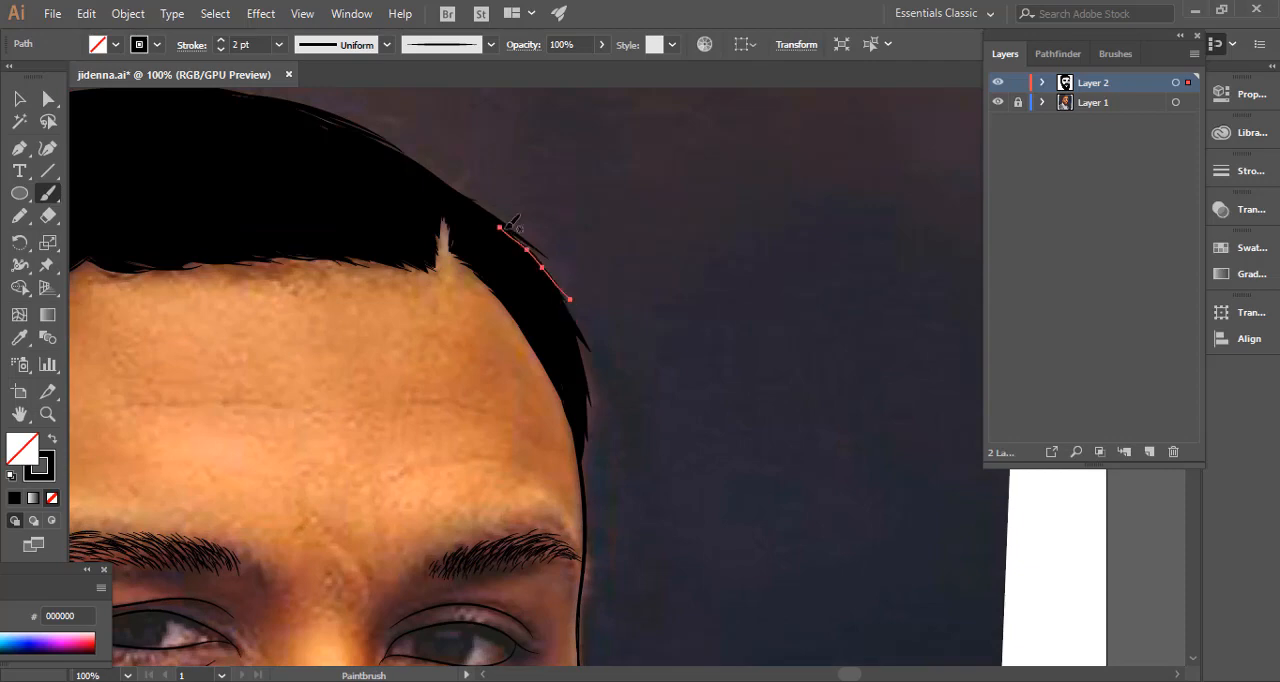
# Continue the 2 pt strokes down the hair's outer edge at the far temple until they reach the face outline.
pyautogui.moveTo(577, 331); pyautogui.dragTo(540, 262)
pyautogui.moveTo(585, 362)
pyautogui.mouseDown()
pyautogui.moveTo(595, 249)
pyautogui.moveTo(575, 192)
pyautogui.mouseUp()
pyautogui.moveTo(595, 307); pyautogui.dragTo(584, 237)
pyautogui.moveTo(595, 332); pyautogui.dragTo(594, 270)
pyautogui.moveTo(592, 359); pyautogui.dragTo(591, 316)
pyautogui.moveTo(593, 380); pyautogui.dragTo(592, 345)
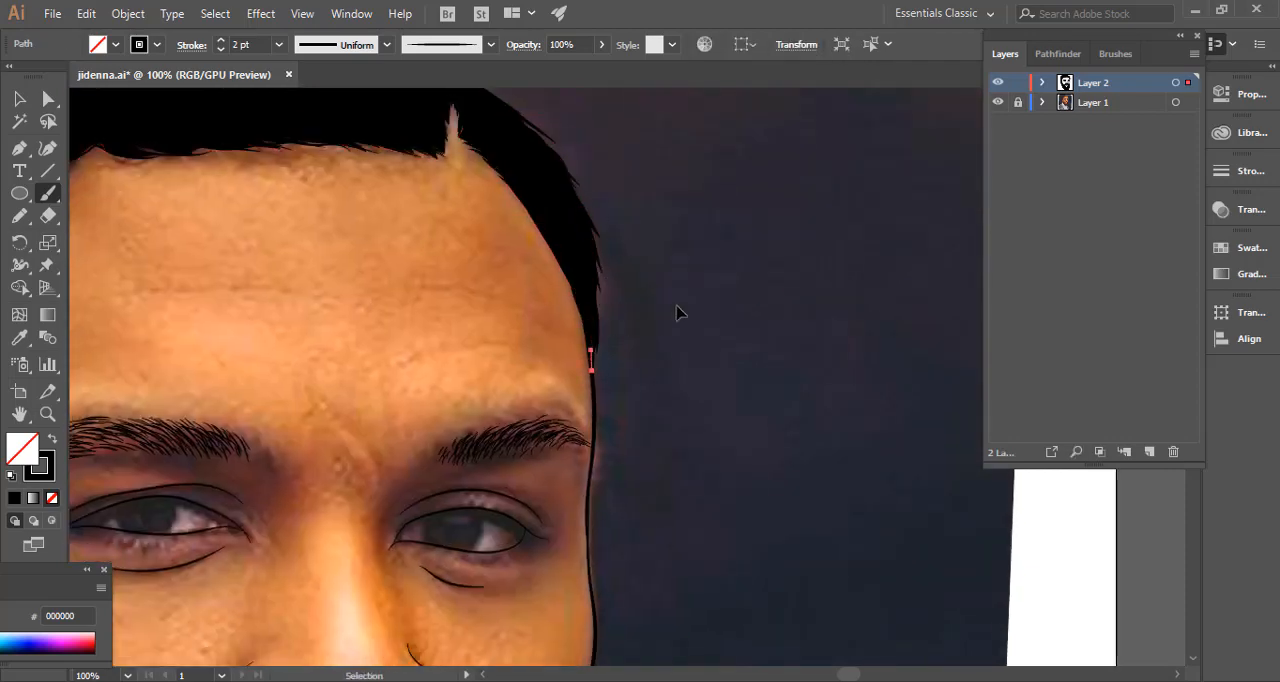
pyautogui.keyDown('ctrl'); pyautogui.click(677, 307); pyautogui.keyUp('ctrl')
# Examine the whole portrait's line art with the reference photo hidden.
pyautogui.hotkey('ctrl', '-')
pyautogui.hotkey('ctrl', '-')
pyautogui.hotkey('ctrl', '-')
pyautogui.hotkey('ctrl', '-')
pyautogui.hotkey('ctrl', '-')
pyautogui.moveTo(433, 386); pyautogui.dragTo(450, 312)
pyautogui.click(1000, 105)
pyautogui.hotkey('ctrl', '+')
pyautogui.hotkey('ctrl', '+')
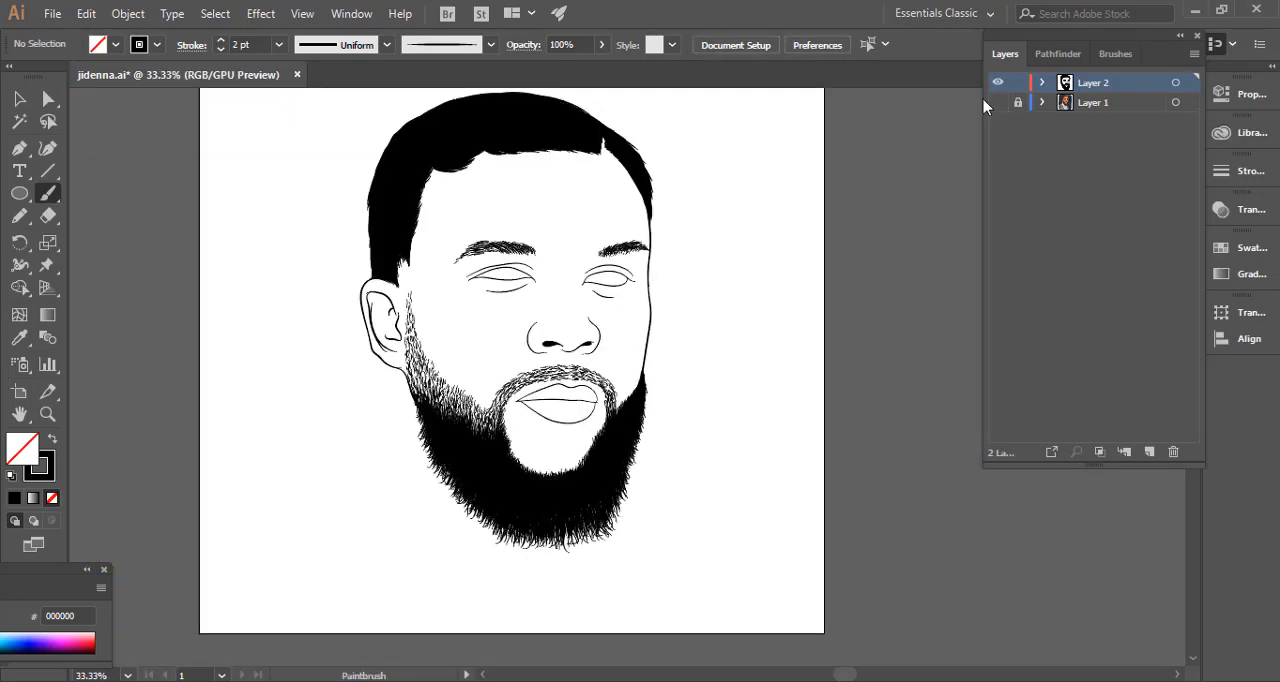
pyautogui.moveTo(803, 114); pyautogui.dragTo(891, 149)
pyautogui.hotkey('ctrl', 'z')
pyautogui.moveTo(643, 295); pyautogui.dragTo(717, 251)
# Save the document and paint 0.5 pt and 0.25 pt hairs that blend the hair in front of the ear into the sideburn.
pyautogui.hotkey('ctrl', '+')
pyautogui.hotkey('ctrl', '+')
pyautogui.hotkey('ctrl', '+')
pyautogui.moveTo(375, 268); pyautogui.dragTo(379, 556)
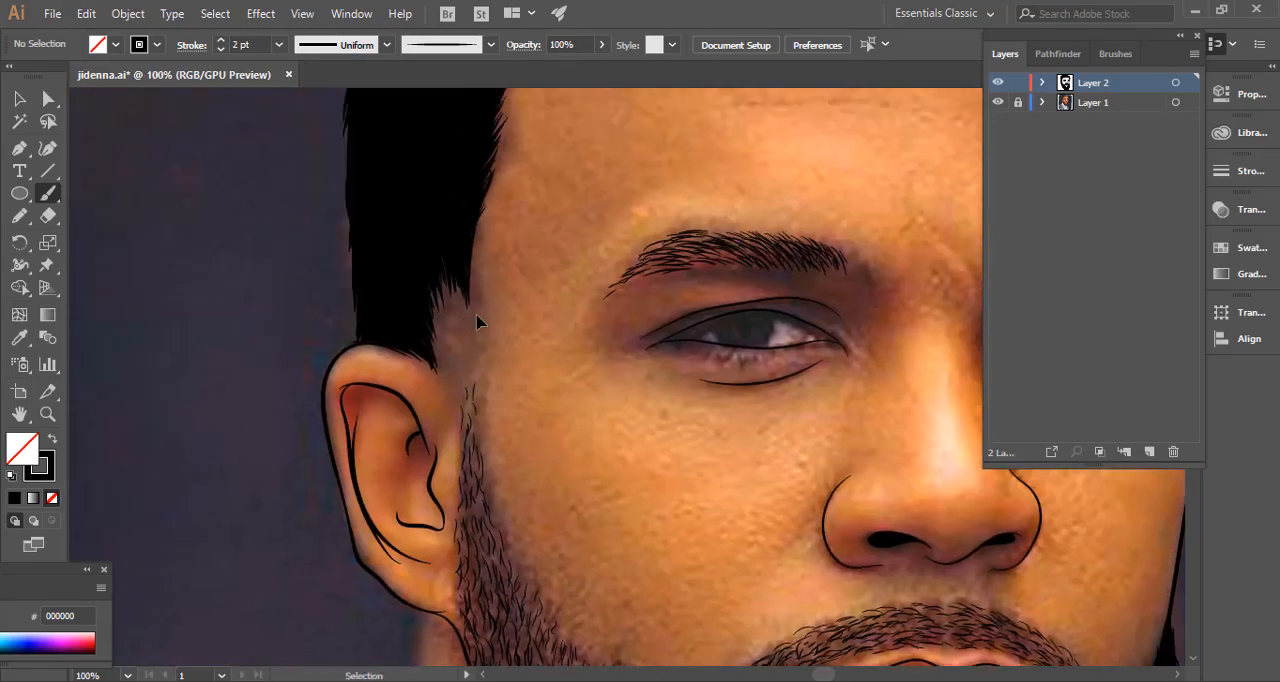
pyautogui.hotkey('ctrl', 's')
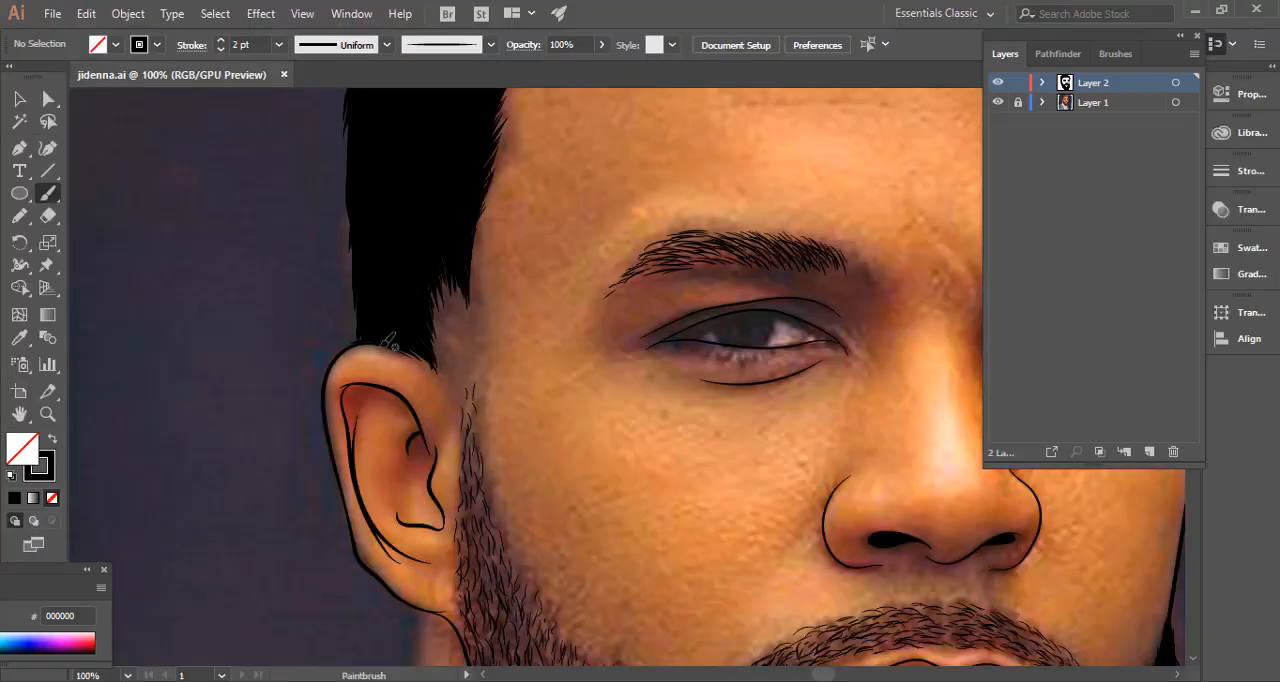
pyautogui.moveTo(424, 300); pyautogui.dragTo(436, 334)
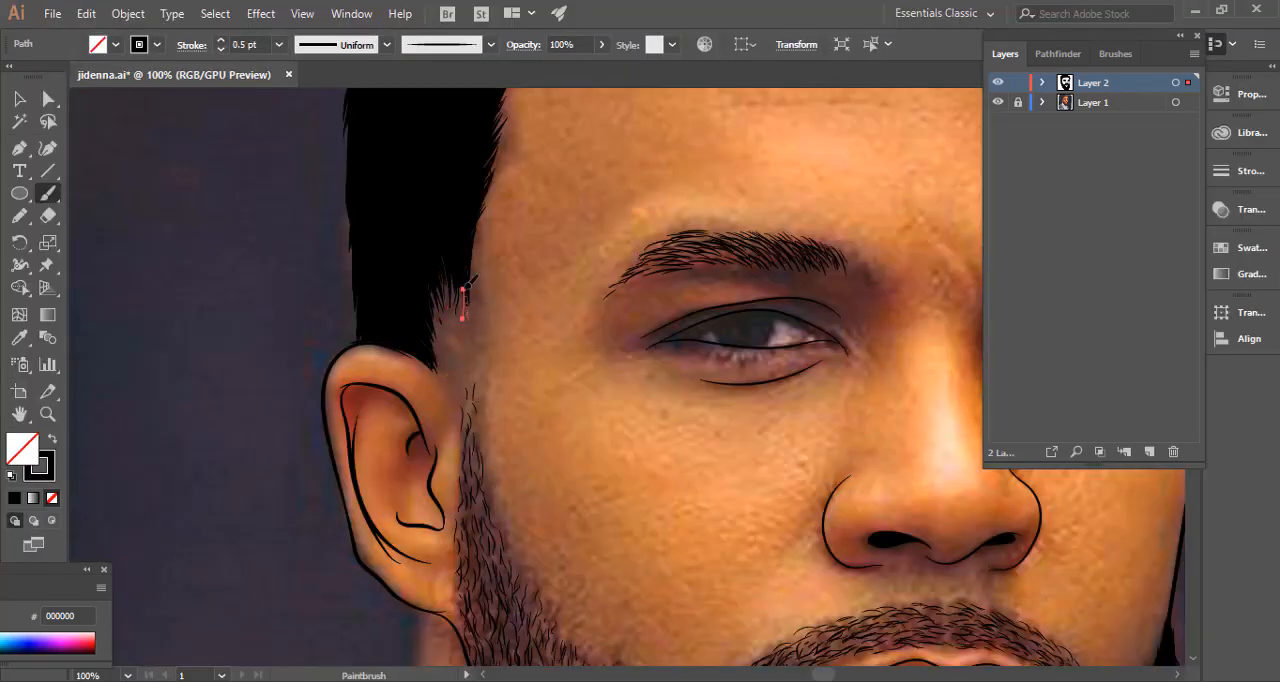
pyautogui.moveTo(465, 288); pyautogui.dragTo(467, 313)
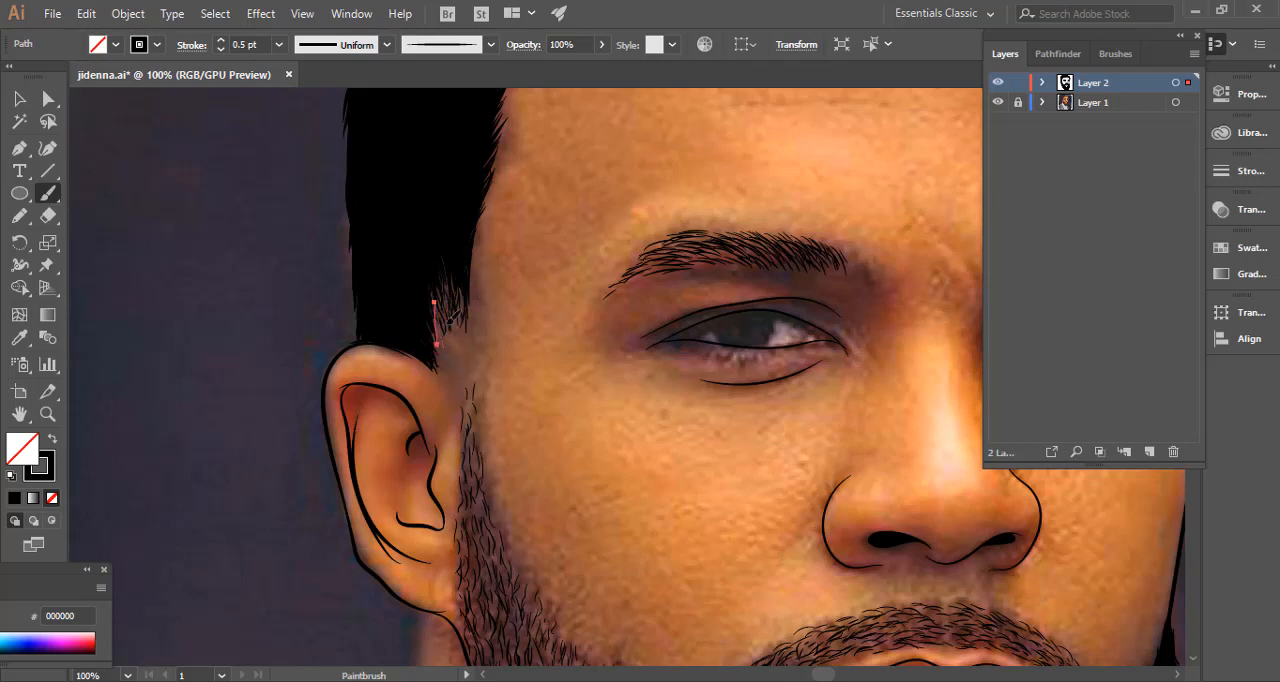
pyautogui.keyDown('ctrl'); pyautogui.click(447, 257); pyautogui.keyUp('ctrl')
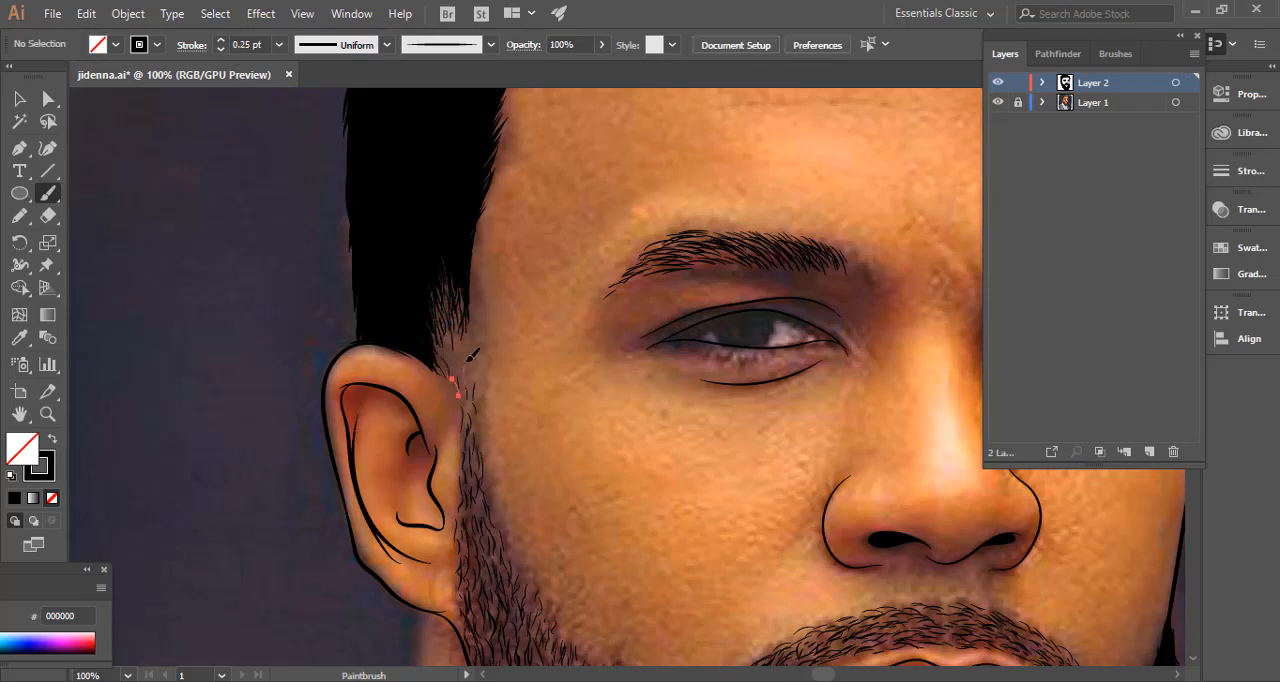
pyautogui.keyDown('ctrl'); pyautogui.click(217, 314); pyautogui.keyUp('ctrl')
# Thicken the ear-side eyebrow with 1 pt brush hairs.
pyautogui.hotkey('ctrl', '-')
pyautogui.hotkey('ctrl', '-')
pyautogui.hotkey('ctrl', '-')
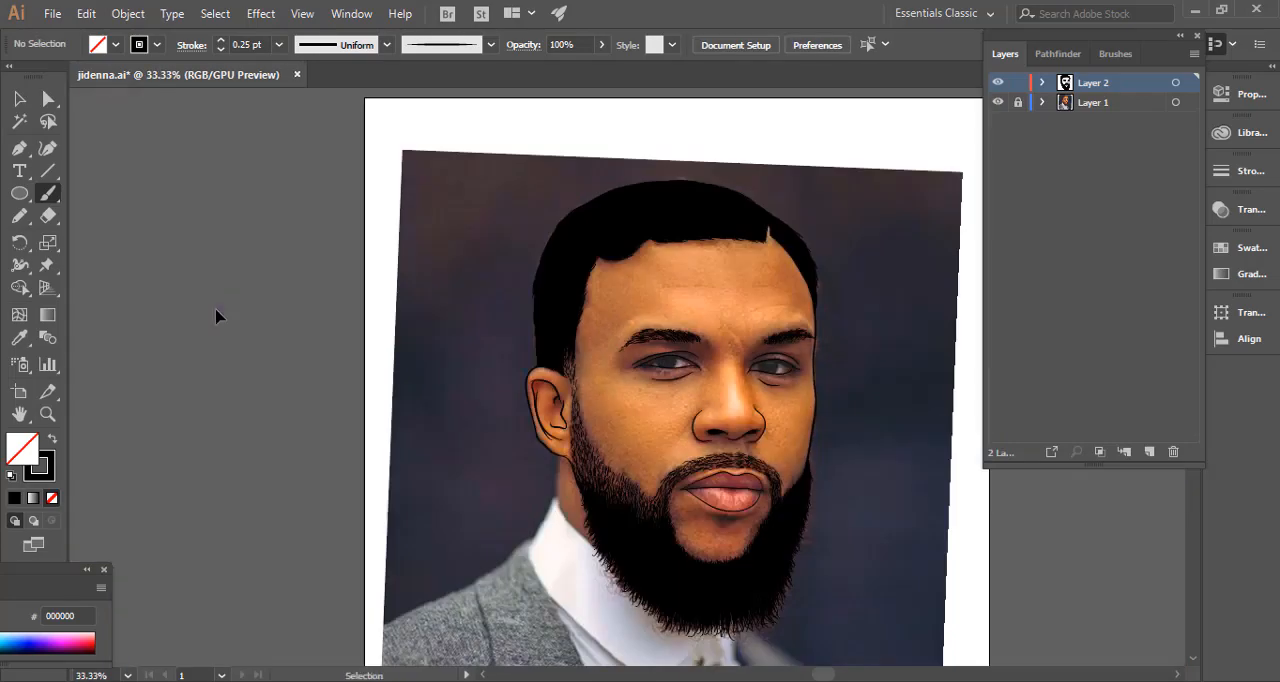
pyautogui.hotkey('ctrl', '=')
pyautogui.hotkey('ctrl', '=')
pyautogui.hotkey('ctrl', '=')
pyautogui.moveTo(544, 216); pyautogui.dragTo(369, 483)
pyautogui.moveTo(327, 306); pyautogui.dragTo(385, 264)
pyautogui.moveTo(637, 518); pyautogui.dragTo(443, 306)
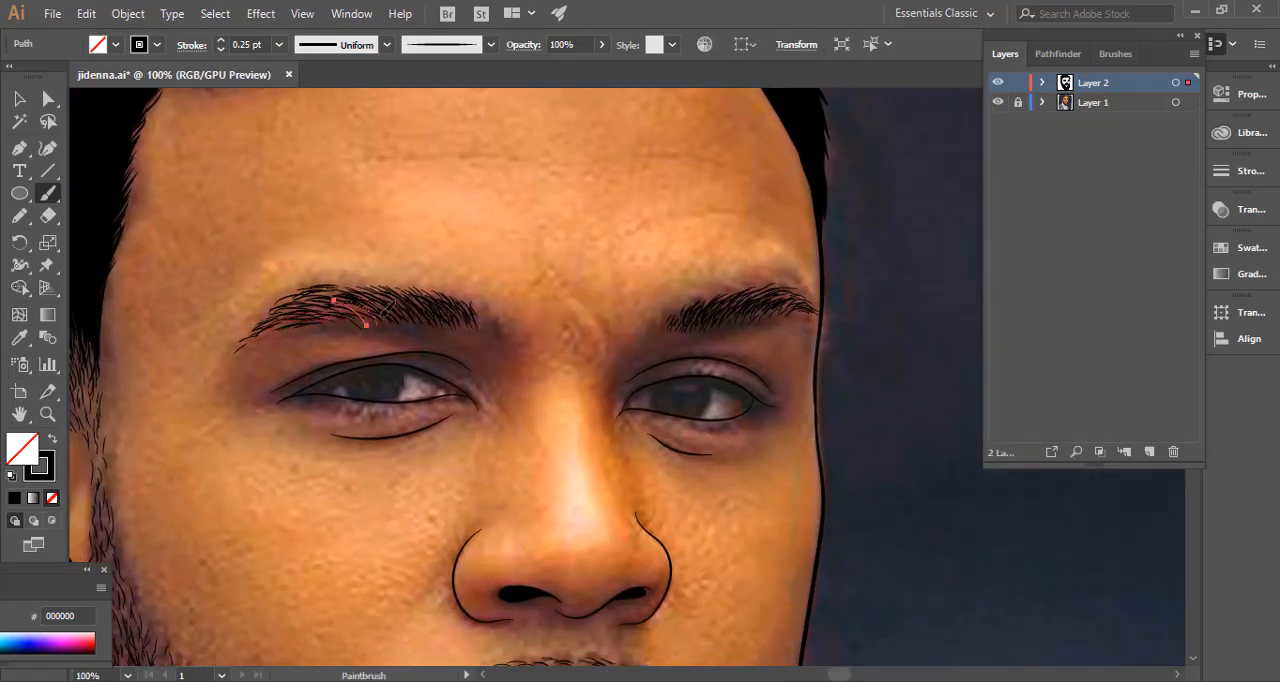
pyautogui.click(279, 44)
pyautogui.click(306, 130)
pyautogui.moveTo(343, 286); pyautogui.dragTo(384, 310)
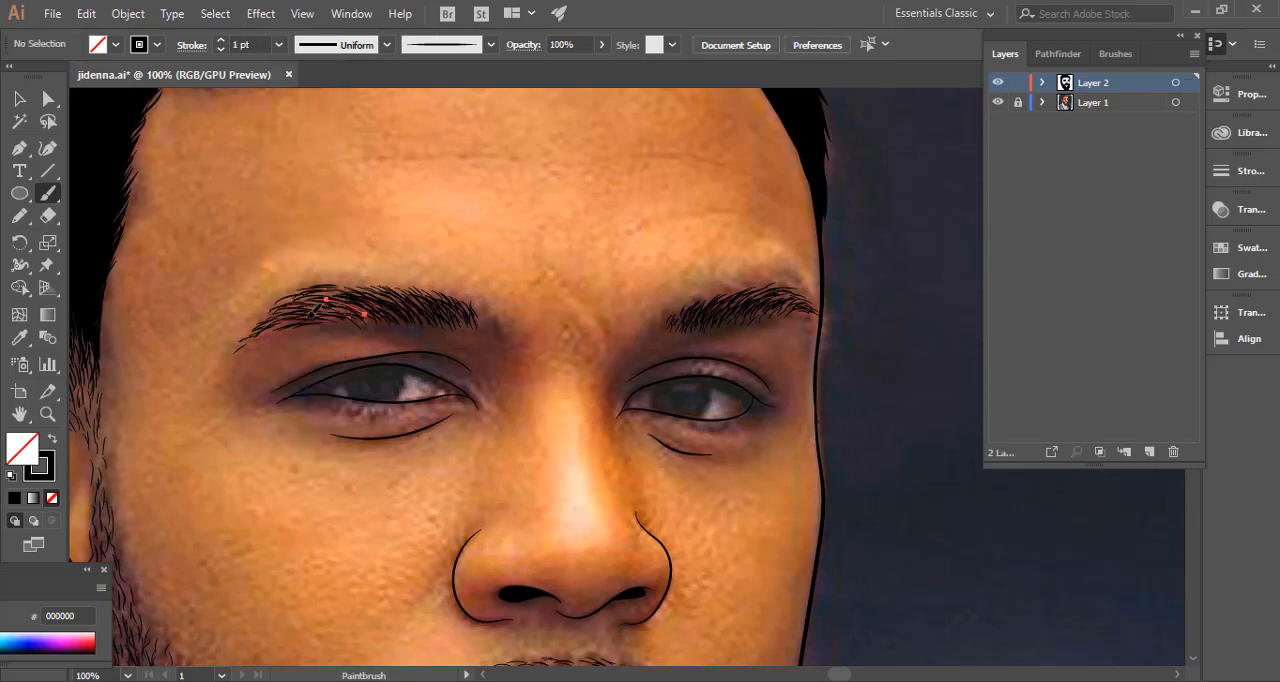
pyautogui.moveTo(280, 320); pyautogui.dragTo(378, 311)
pyautogui.moveTo(391, 293); pyautogui.dragTo(423, 313)
pyautogui.moveTo(336, 286); pyautogui.dragTo(375, 311)
pyautogui.moveTo(292, 309); pyautogui.dragTo(424, 315)
pyautogui.moveTo(438, 301); pyautogui.dragTo(462, 324)
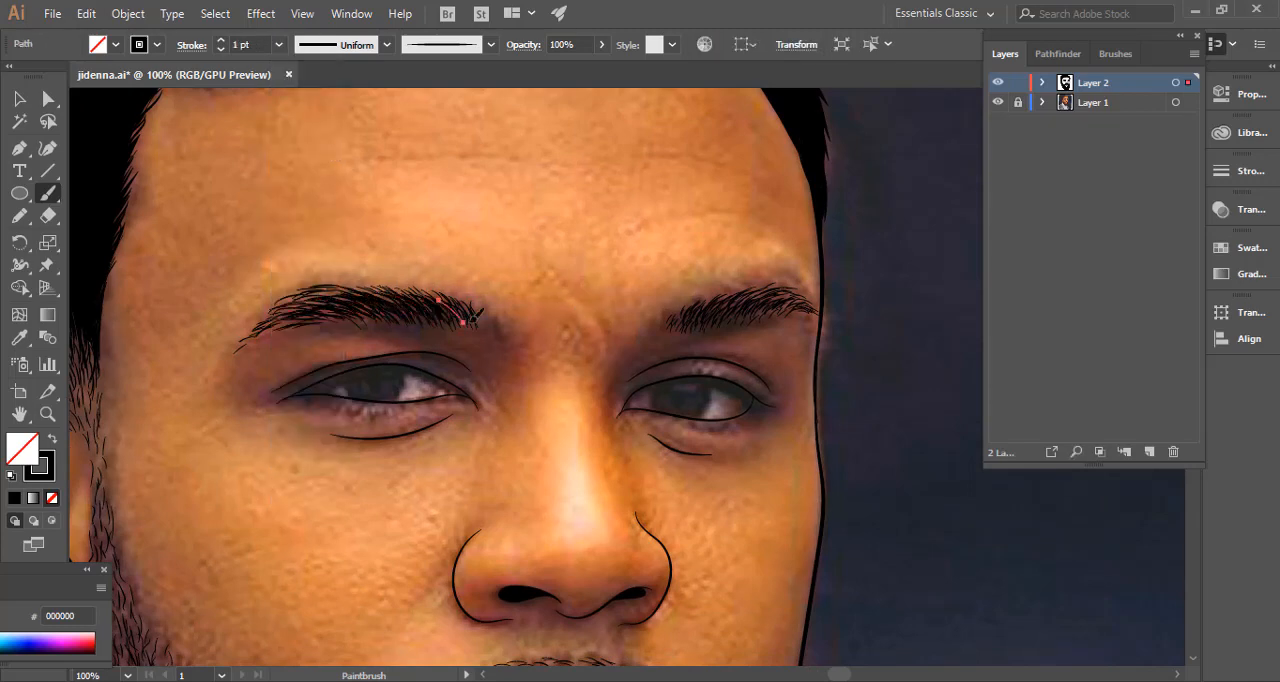
# Add 1 pt brush hairs to the far eyebrow.
pyautogui.moveTo(698, 326); pyautogui.dragTo(744, 293)
pyautogui.moveTo(745, 317); pyautogui.dragTo(780, 292)
pyautogui.keyDown('ctrl'); pyautogui.click(715, 243); pyautogui.keyUp('ctrl')
# Paint 1 pt hairs along the lower edge of the hairline across the forehead.
pyautogui.moveTo(593, 287)
pyautogui.mouseDown()
pyautogui.moveTo(700, 234)
pyautogui.moveTo(608, 408)
pyautogui.mouseUp()
pyautogui.moveTo(491, 134); pyautogui.dragTo(634, 141)
pyautogui.moveTo(594, 125); pyautogui.dragTo(672, 144)
pyautogui.moveTo(471, 131); pyautogui.dragTo(545, 137)
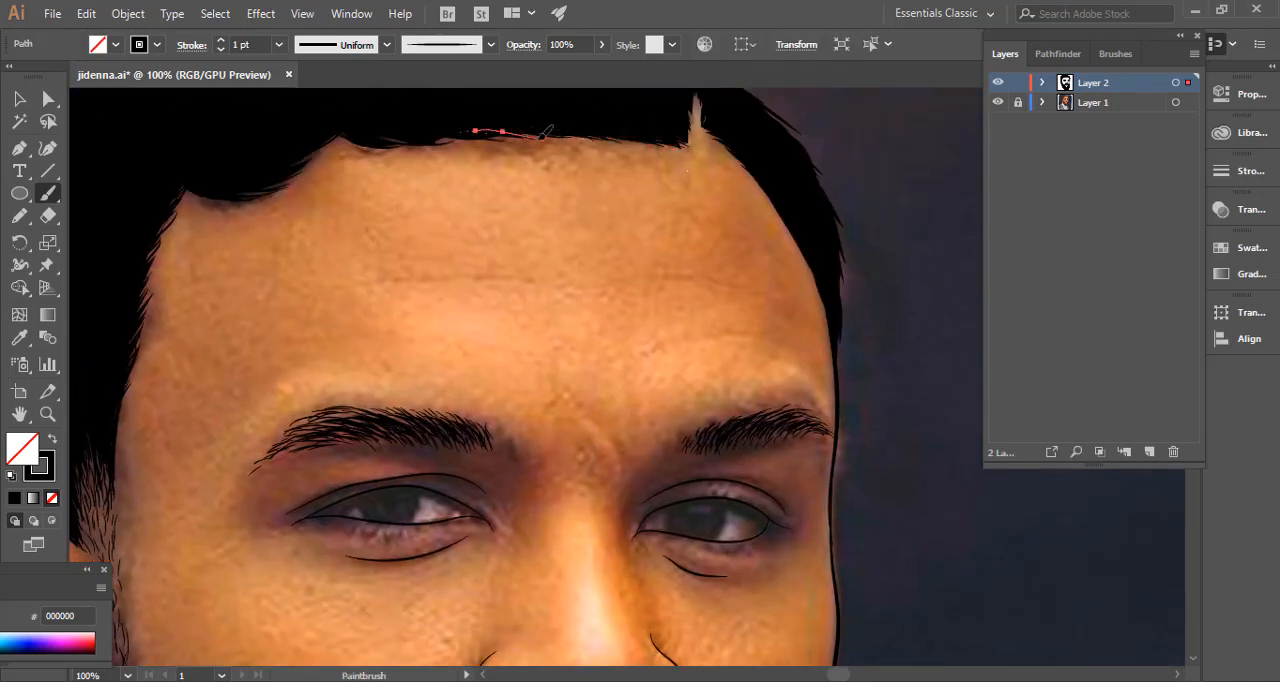
pyautogui.moveTo(428, 134); pyautogui.dragTo(470, 141)
pyautogui.moveTo(371, 137); pyautogui.dragTo(419, 142)
pyautogui.moveTo(316, 132); pyautogui.dragTo(380, 143)
pyautogui.keyDown('ctrl'); pyautogui.click(497, 177); pyautogui.keyUp('ctrl')
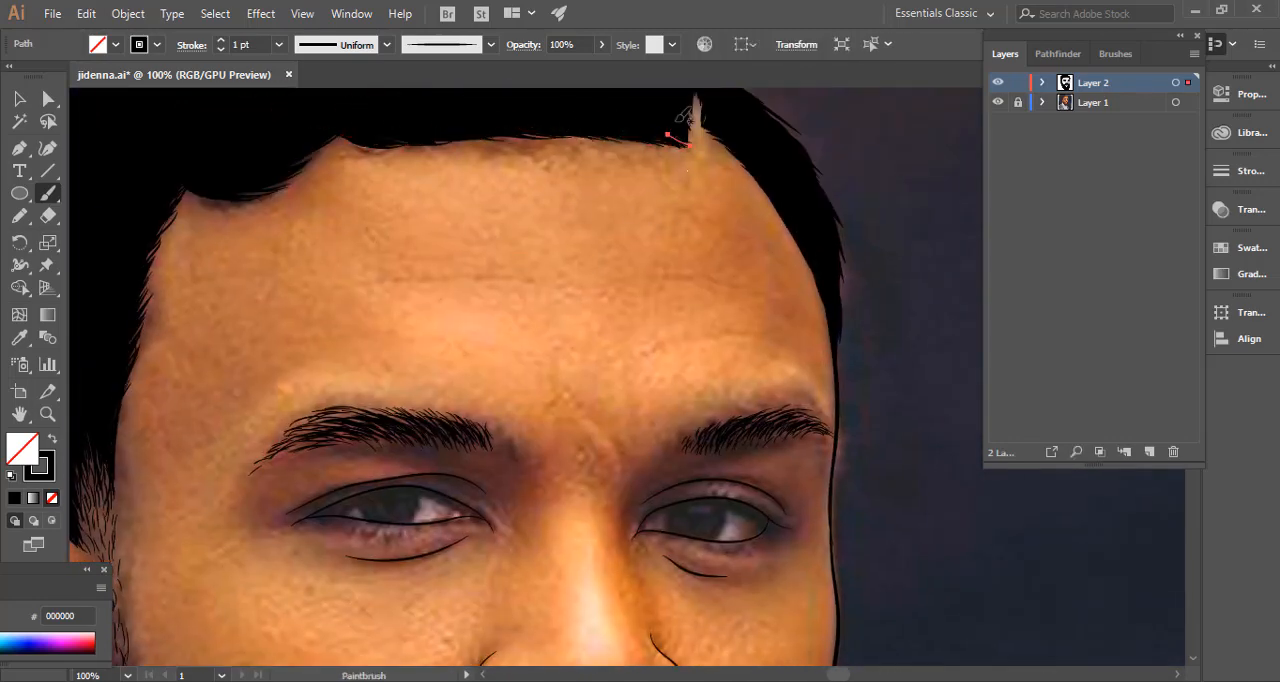
# Select all hairs of the far eyebrow, followed by all hairs of the ear-side eyebrow.
pyautogui.moveTo(641, 444)
pyautogui.mouseDown()
pyautogui.moveTo(669, 244)
pyautogui.moveTo(657, 240)
pyautogui.mouseUp()
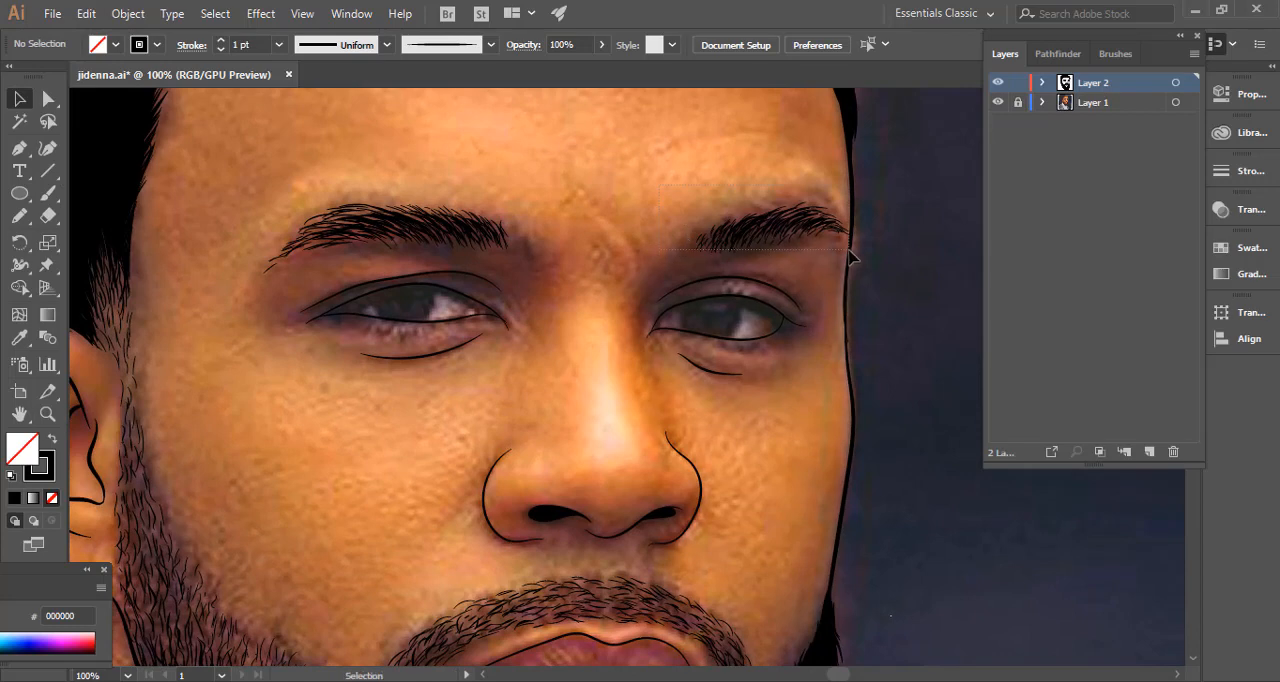
pyautogui.moveTo(849, 258); pyautogui.dragTo(857, 263)
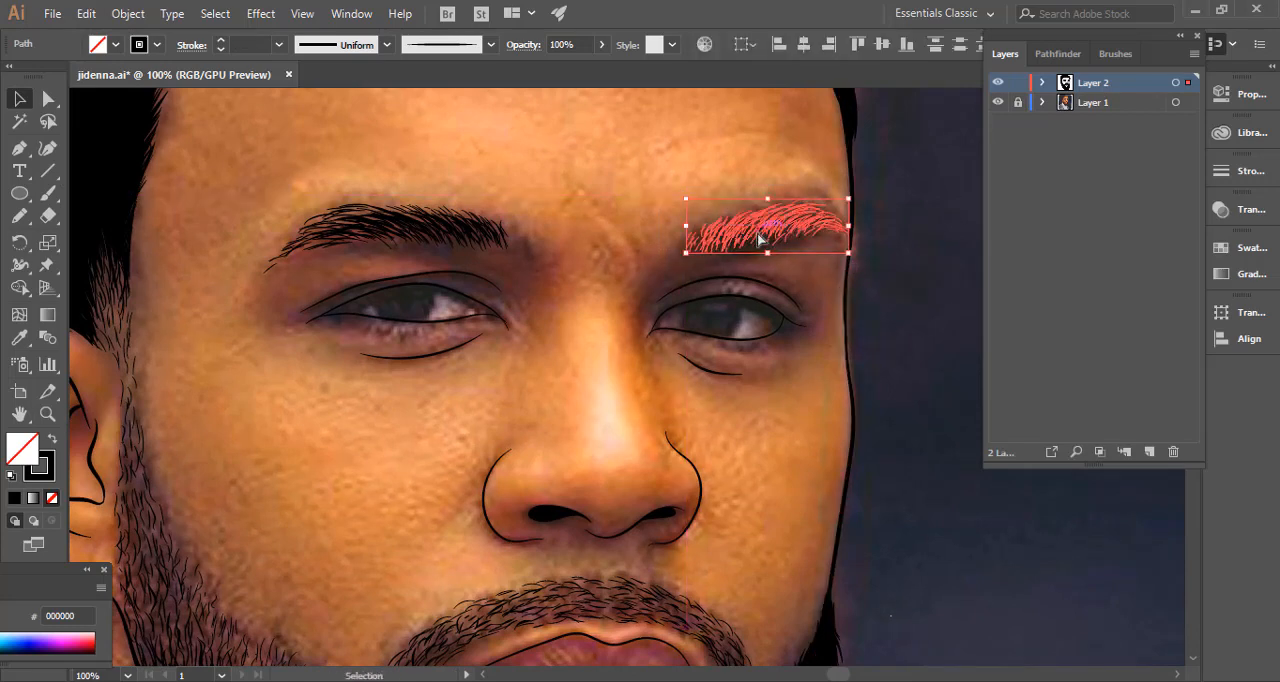
pyautogui.moveTo(758, 233); pyautogui.dragTo(757, 235)
pyautogui.moveTo(537, 268); pyautogui.dragTo(538, 269)
pyautogui.moveTo(508, 272); pyautogui.dragTo(519, 279)
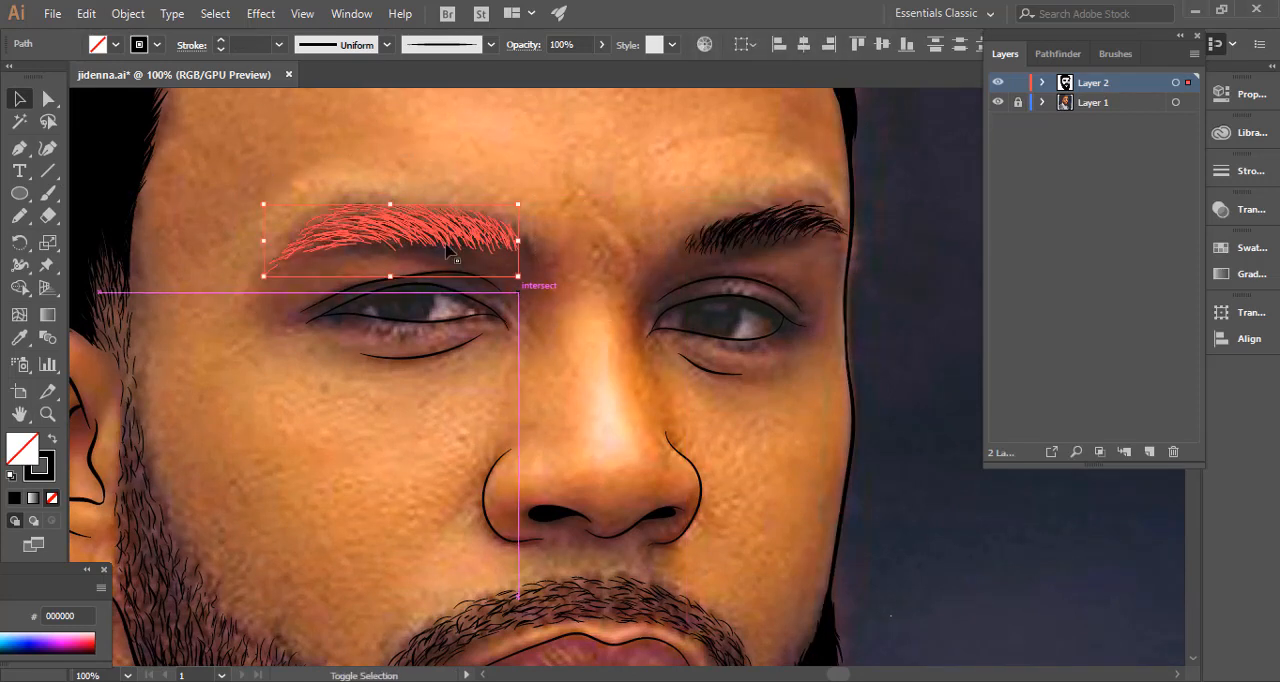
pyautogui.click(621, 306)
# Draw a 64 px circle over the ear-side eye and move it to fit the iris.
pyautogui.moveTo(580, 372); pyautogui.dragTo(717, 385)
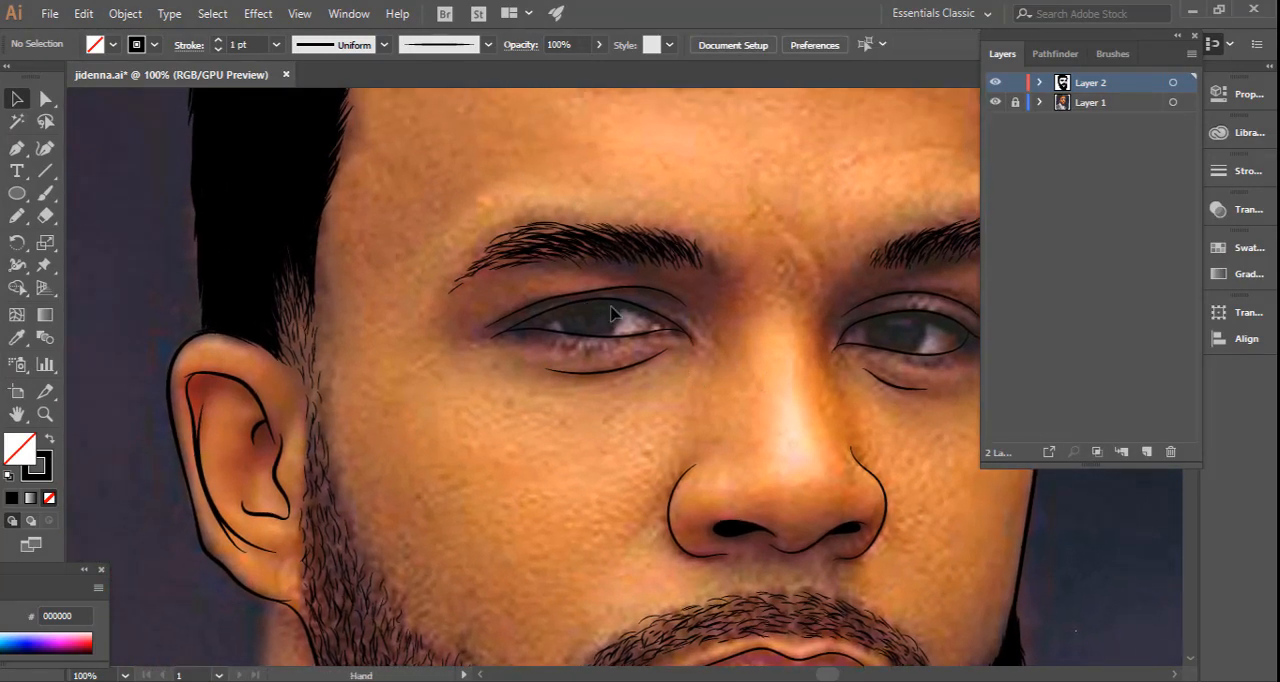
pyautogui.scroll(2, 644, 300)
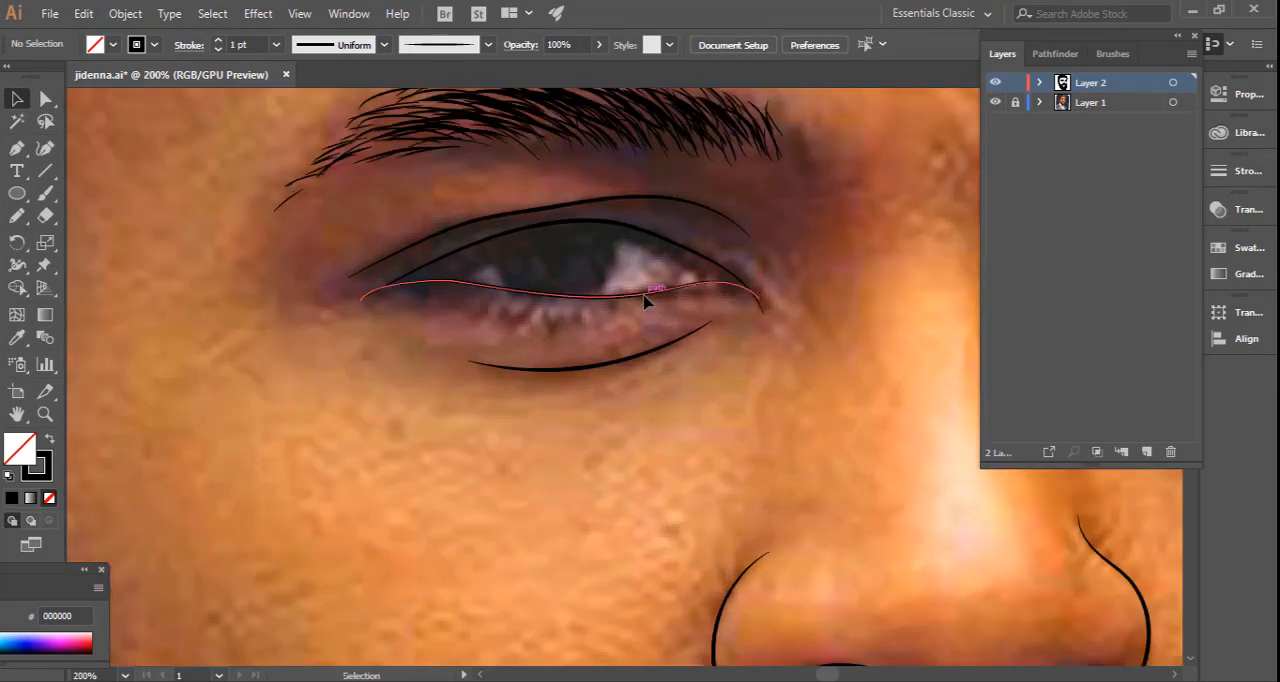
pyautogui.click(17, 193)
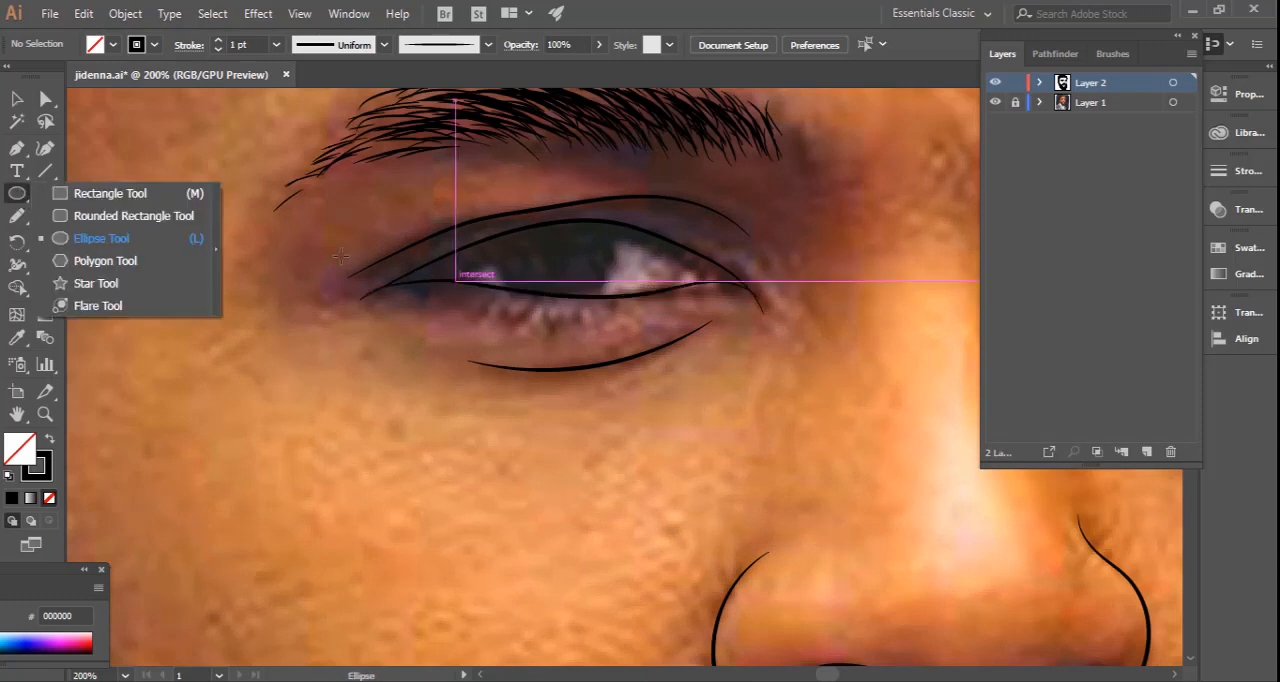
pyautogui.click(88, 240)
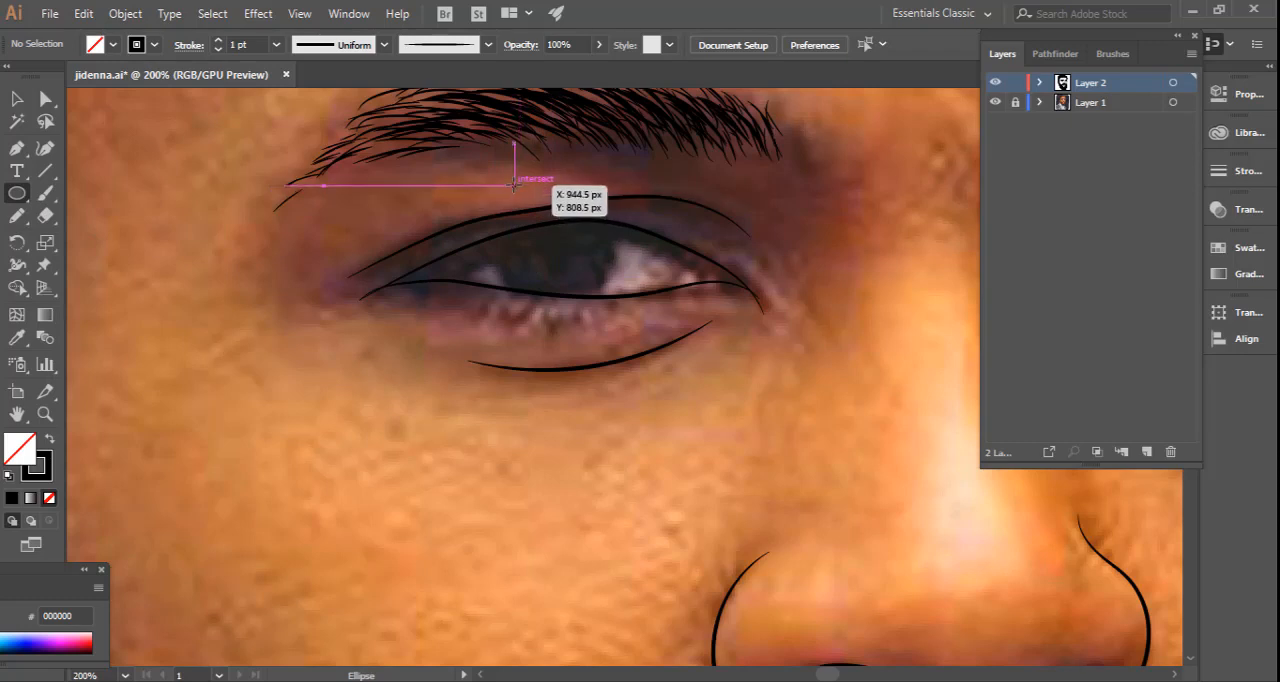
pyautogui.moveTo(513, 187); pyautogui.dragTo(582, 305)
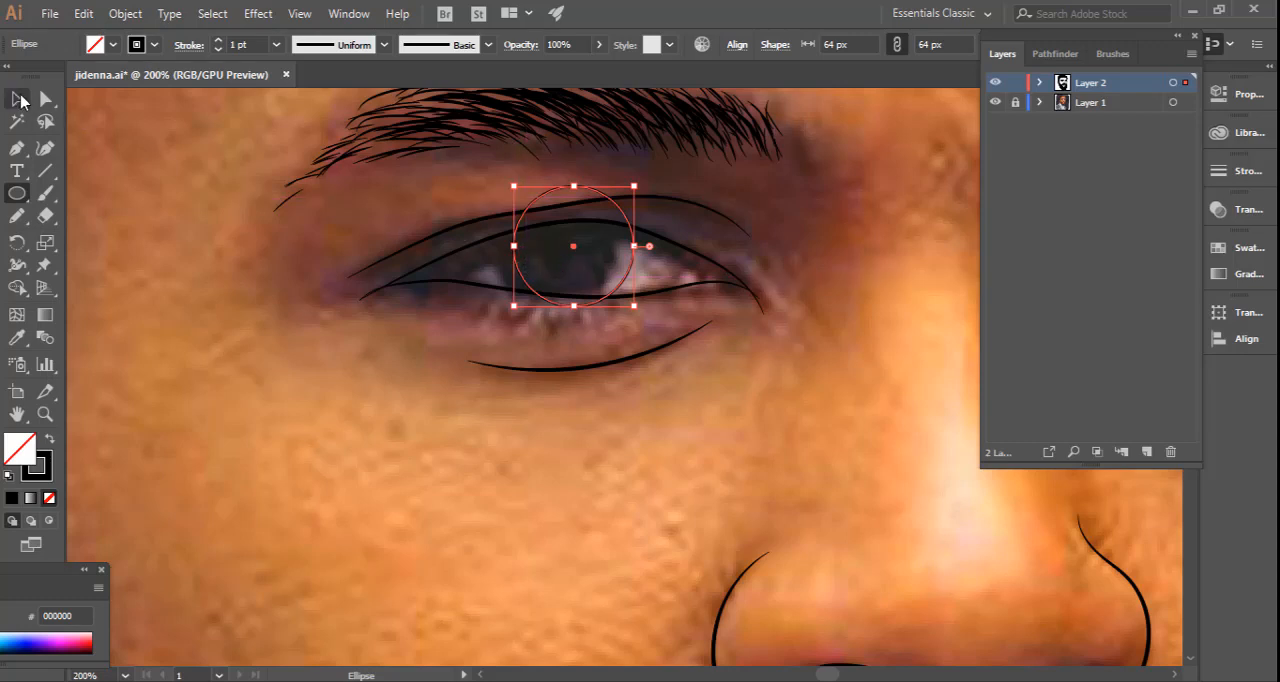
pyautogui.click(18, 99)
pyautogui.moveTo(567, 255); pyautogui.dragTo(552, 258)
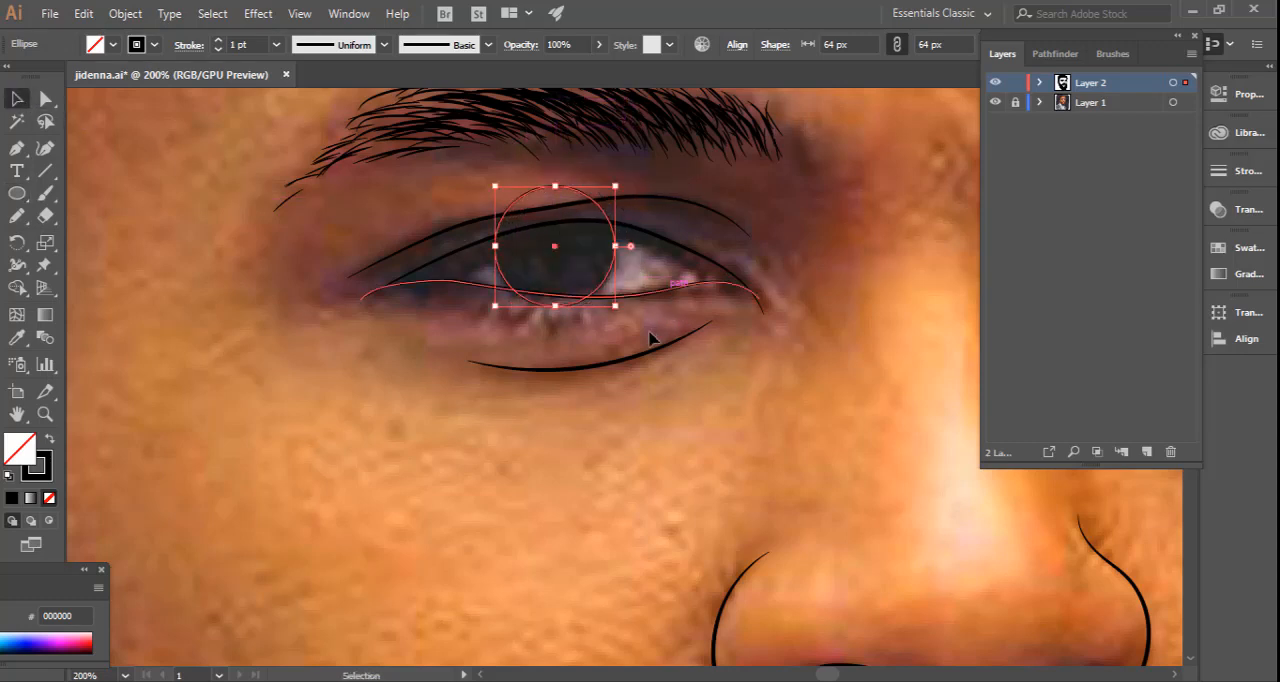
# Duplicate the iris circle onto the iris of the far eye.
pyautogui.press('space')
pyautogui.moveTo(720, 411); pyautogui.dragTo(329, 458)
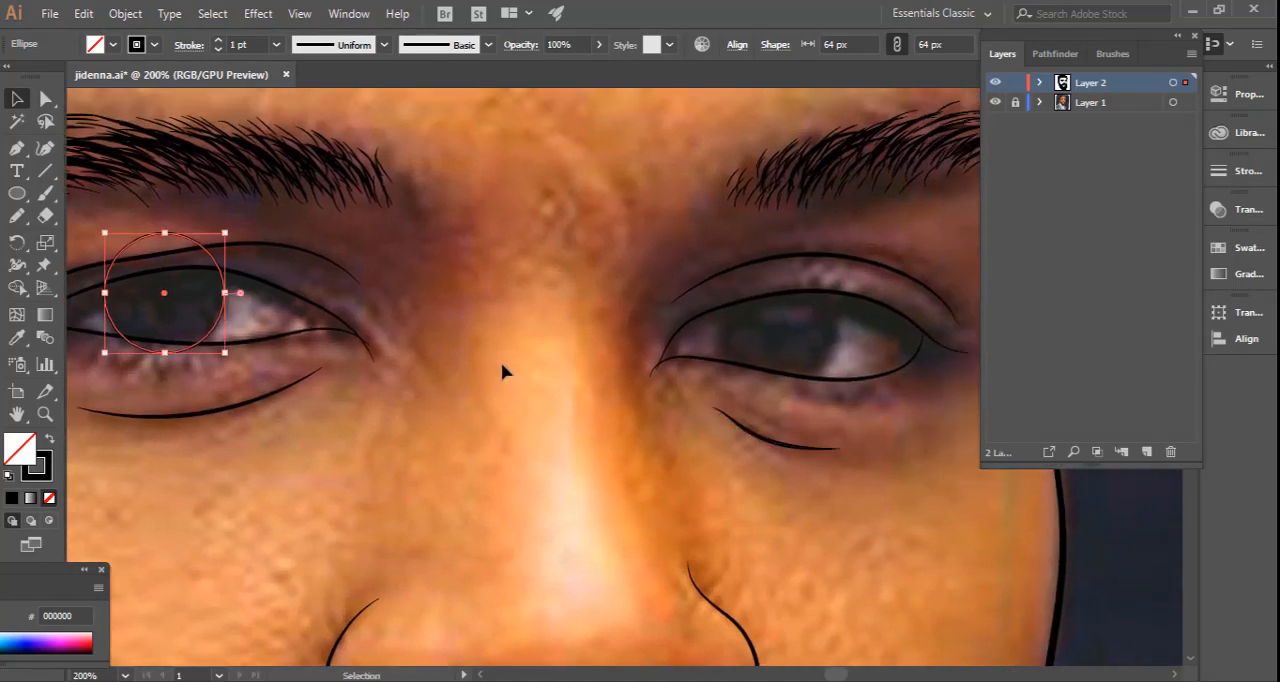
pyautogui.press('ctrl')
pyautogui.press('alt')
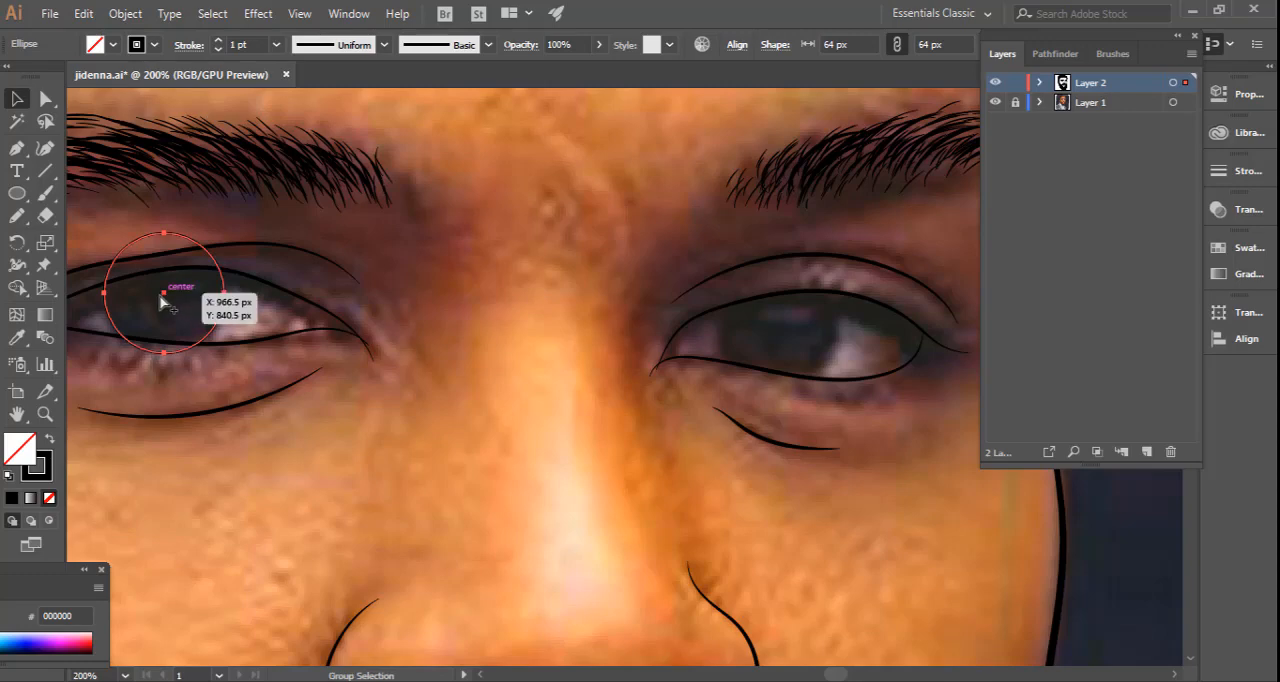
pyautogui.moveTo(167, 301); pyautogui.dragTo(782, 332)
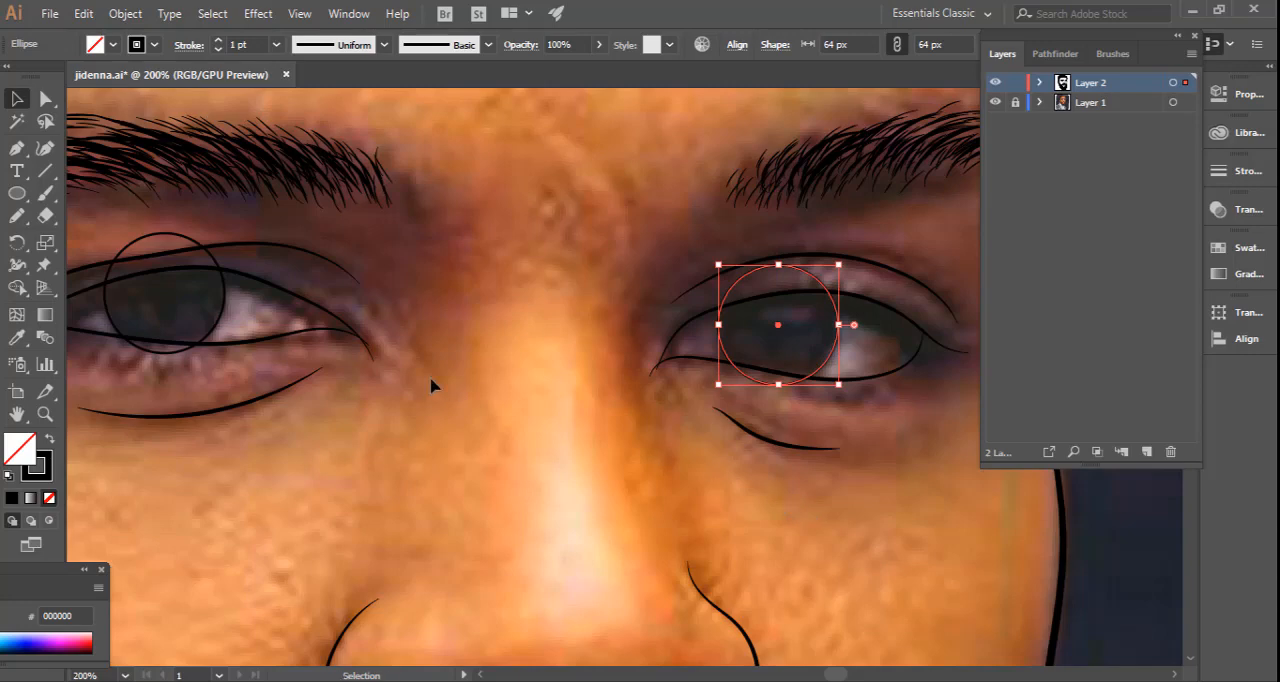
# Give both iris circles a solid black fill with no stroke.
pyautogui.click(52, 439)
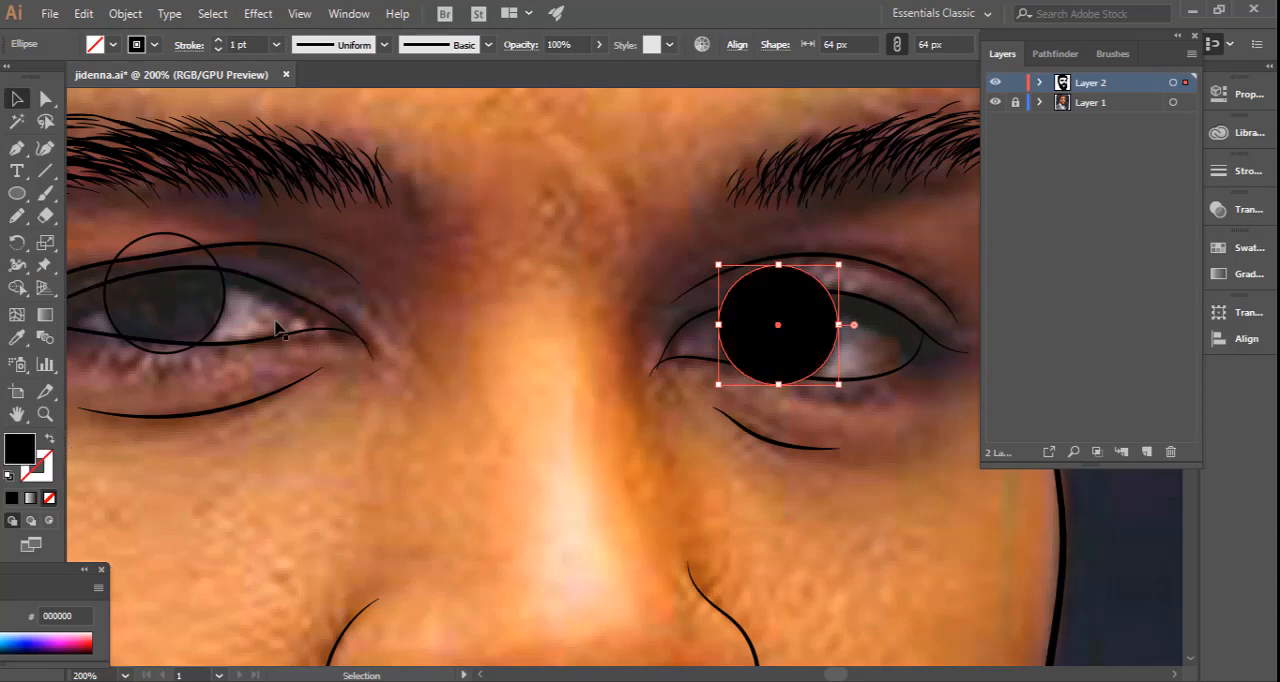
pyautogui.click(213, 319)
pyautogui.click(50, 439)
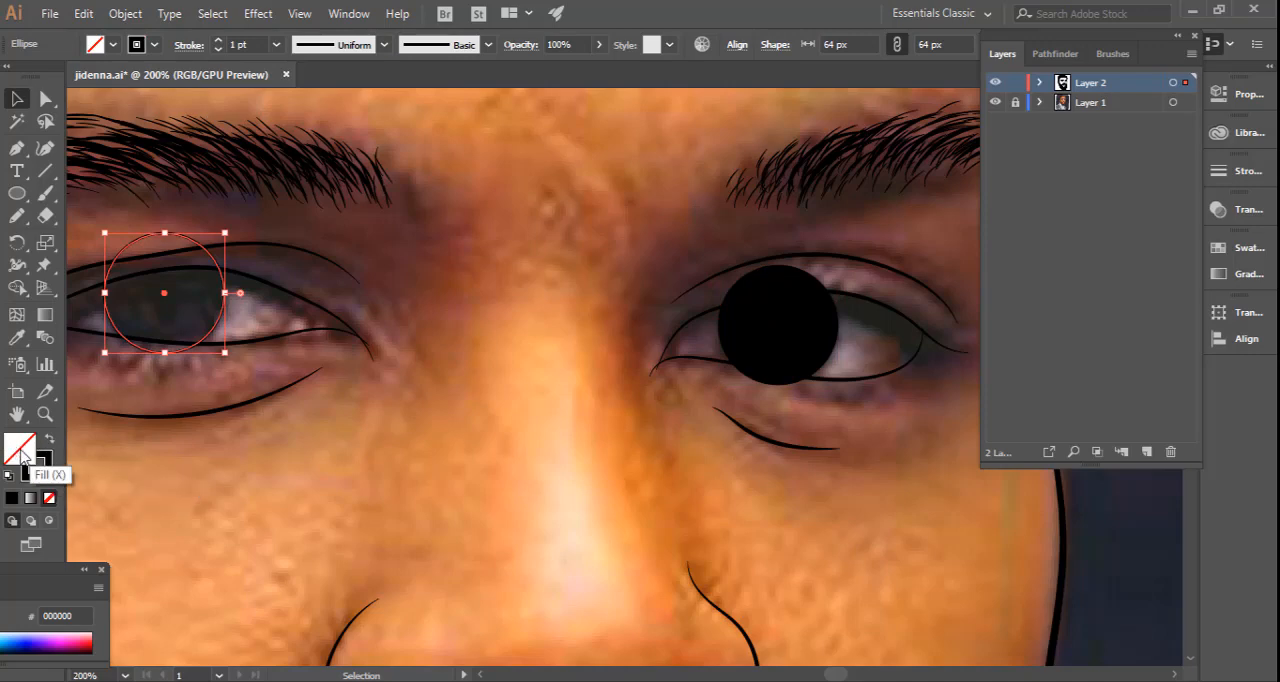
pyautogui.click(49, 439)
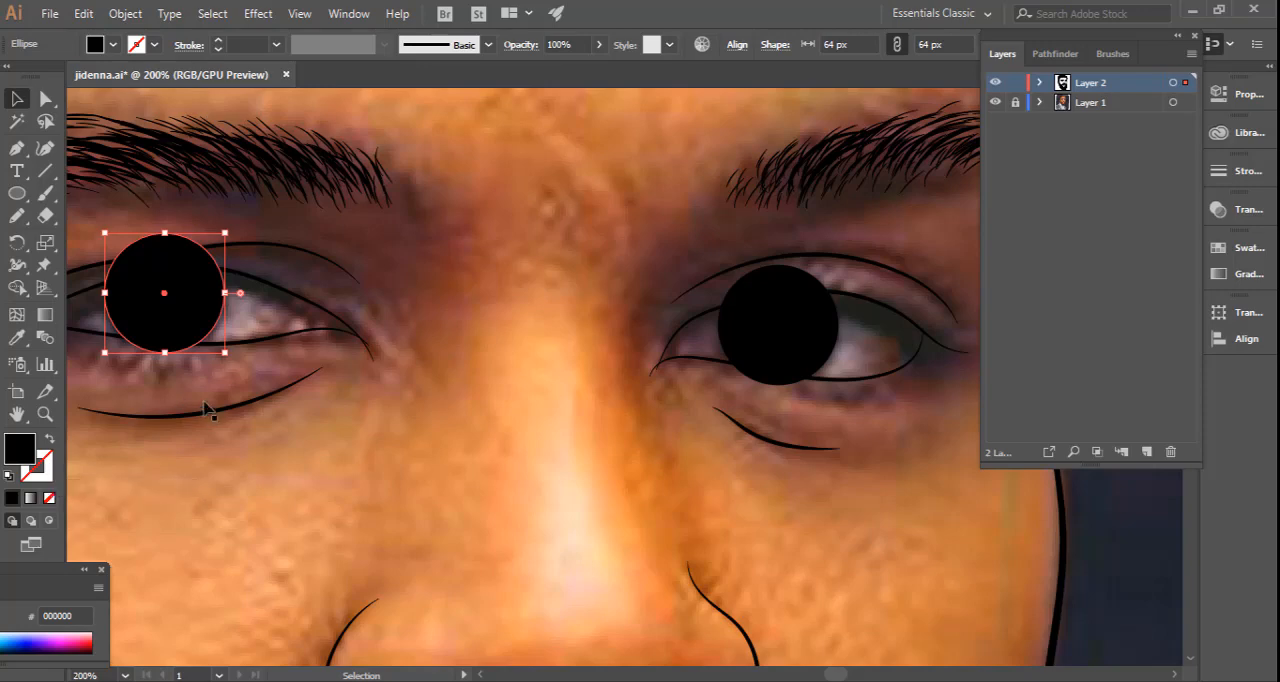
# Trim the ear-side iris to the eye outline by removing its parts above and below the lids with the Shape Builder.
pyautogui.moveTo(325, 423); pyautogui.dragTo(469, 444)
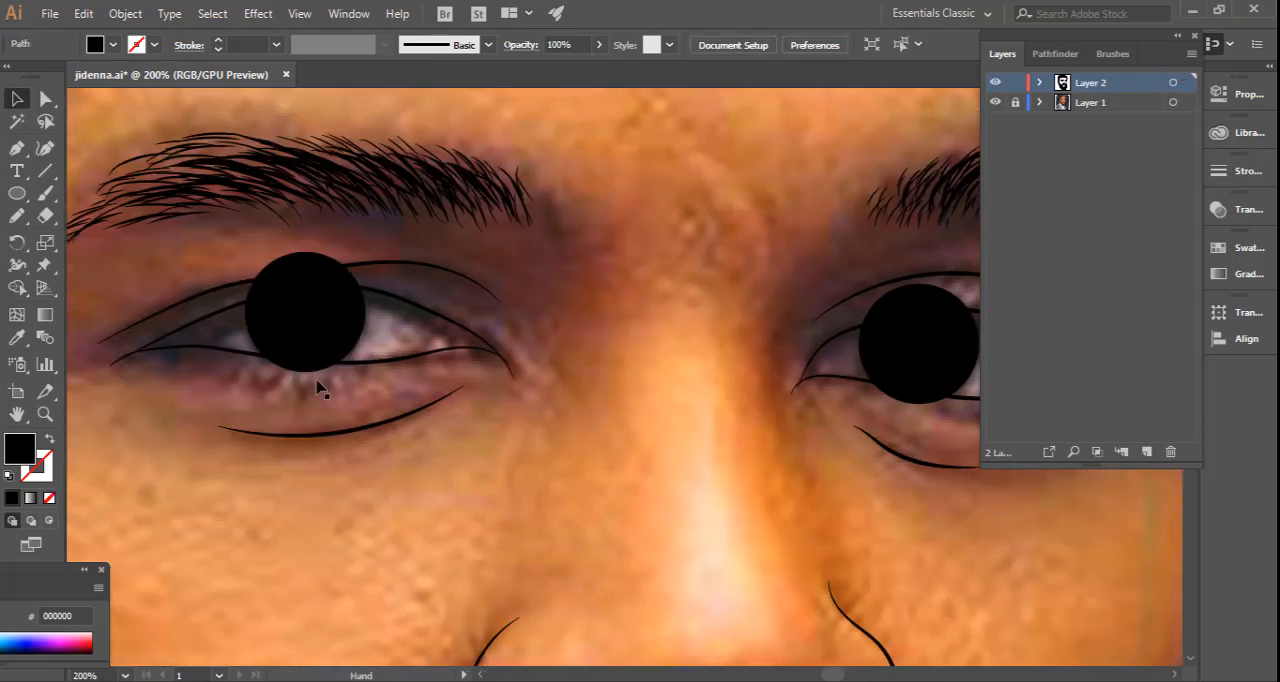
pyautogui.click(388, 297)
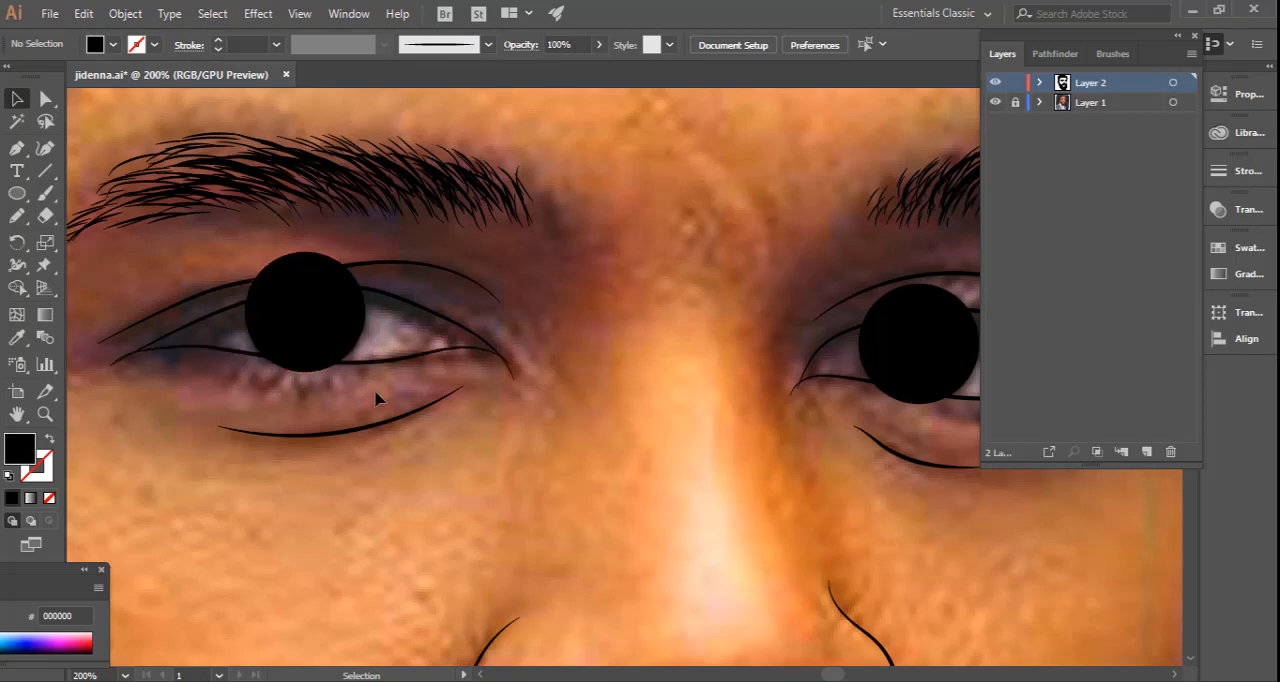
pyautogui.click(368, 316)
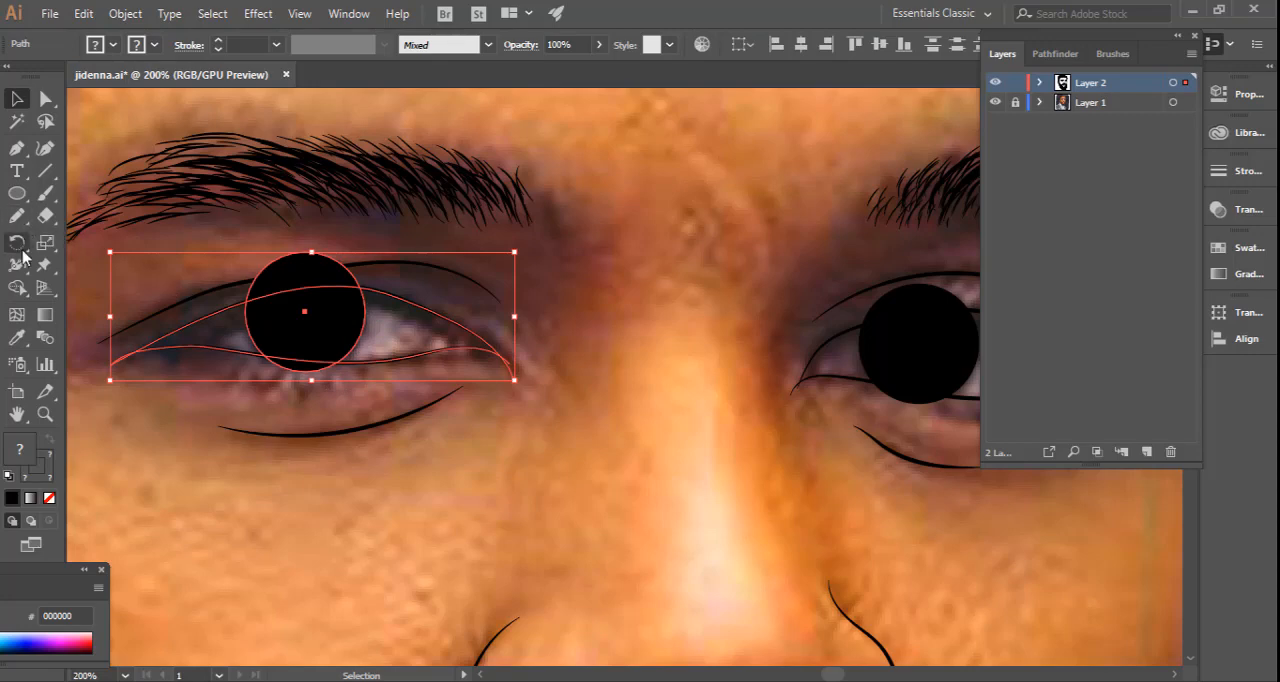
pyautogui.click(16, 288)
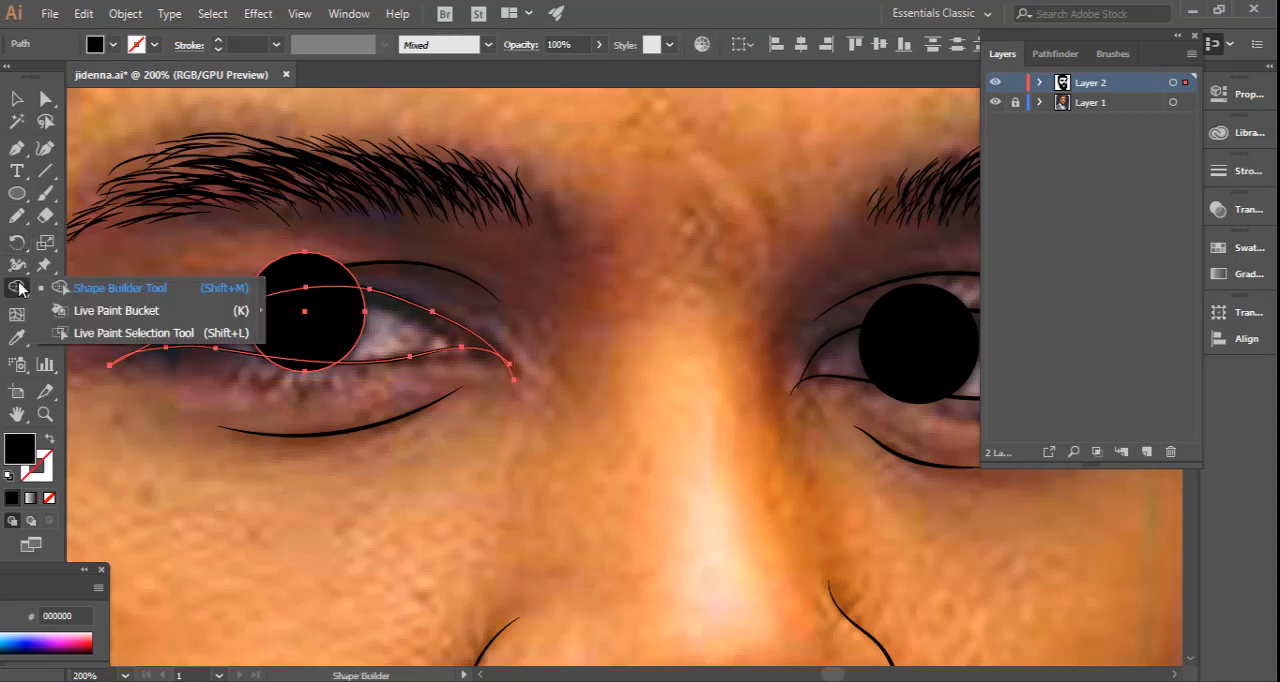
pyautogui.click(70, 289)
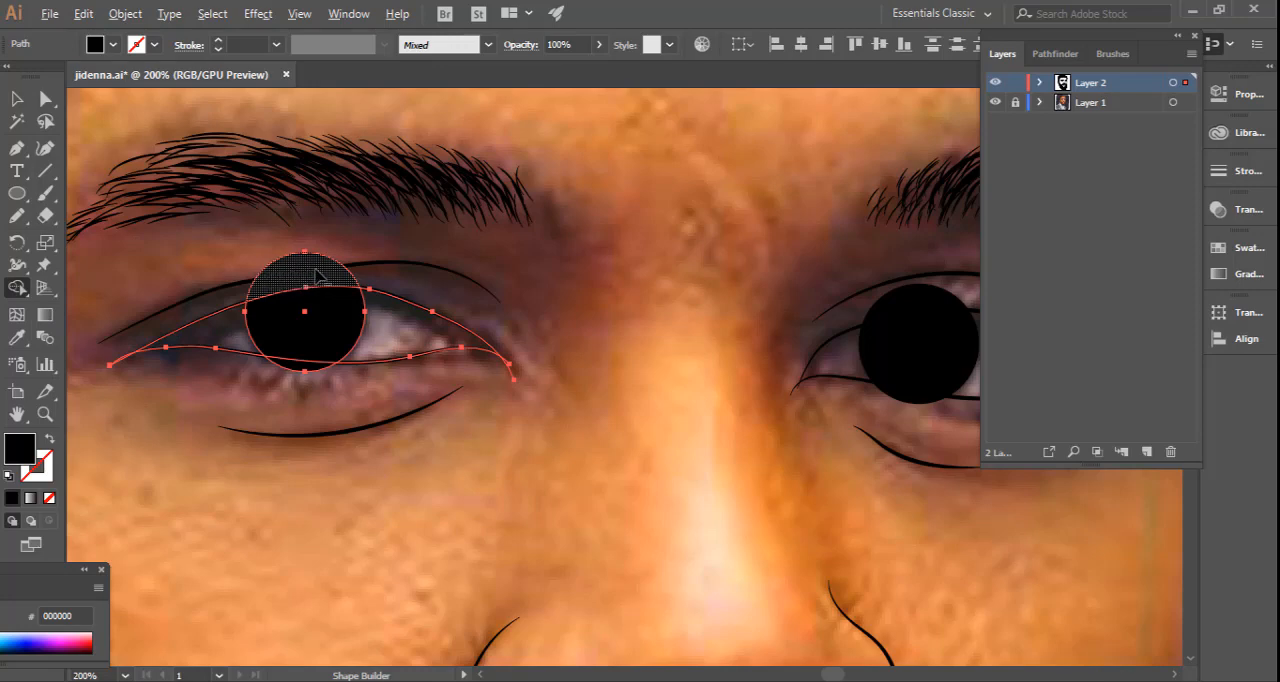
pyautogui.keyDown('alt'); pyautogui.click(313, 275); pyautogui.keyUp('alt')
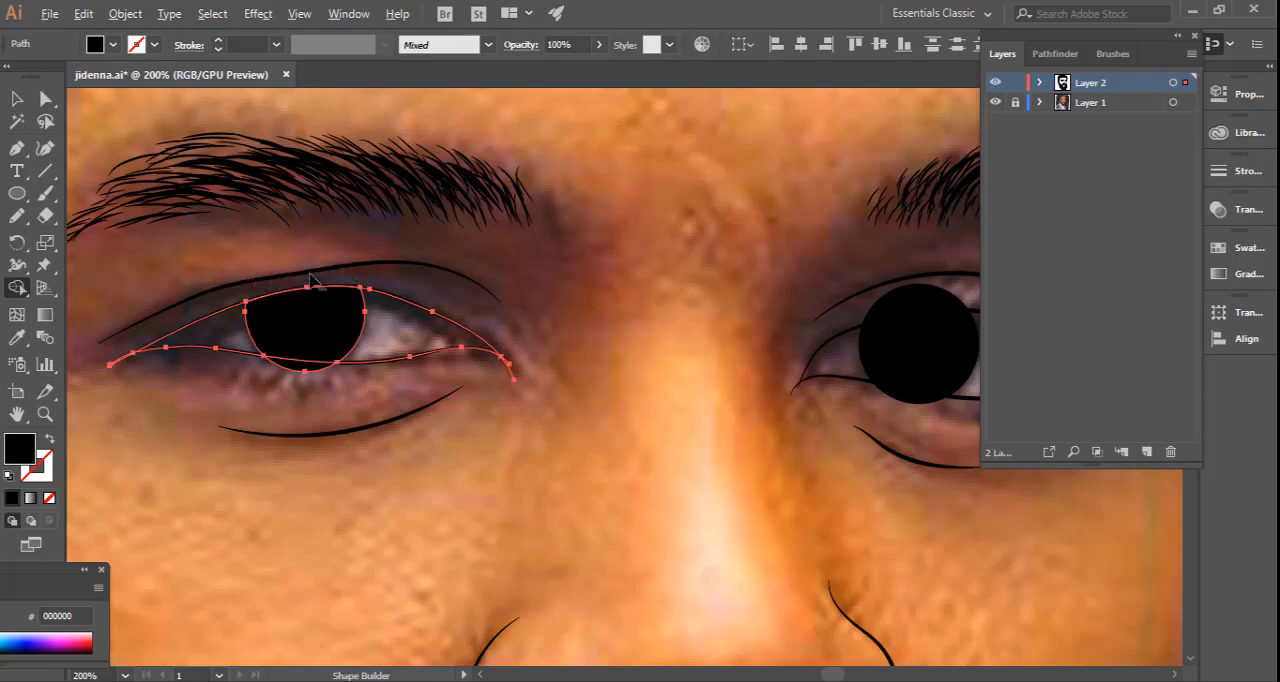
pyautogui.keyDown('alt'); pyautogui.click(300, 379); pyautogui.keyUp('alt')
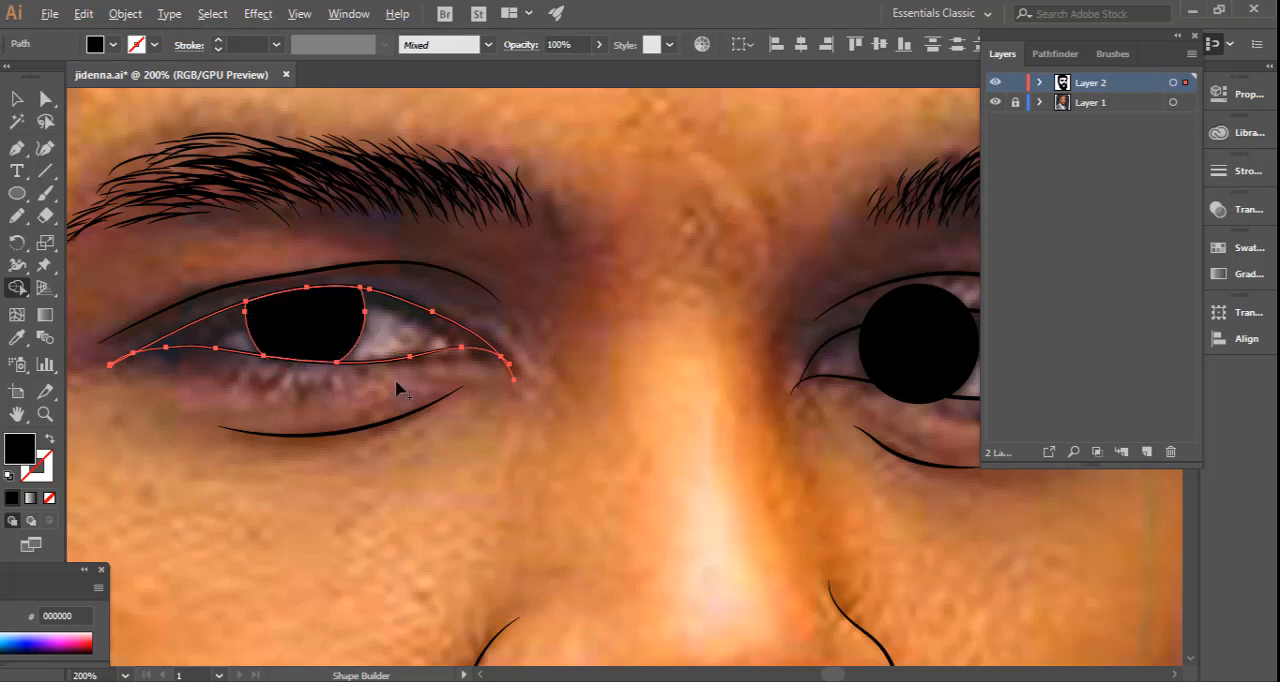
# Cut off the parts of the far eye's iris that extend past its upper and lower lid lines with the Shape Builder.
pyautogui.moveTo(621, 389); pyautogui.dragTo(218, 411)
pyautogui.press('v')
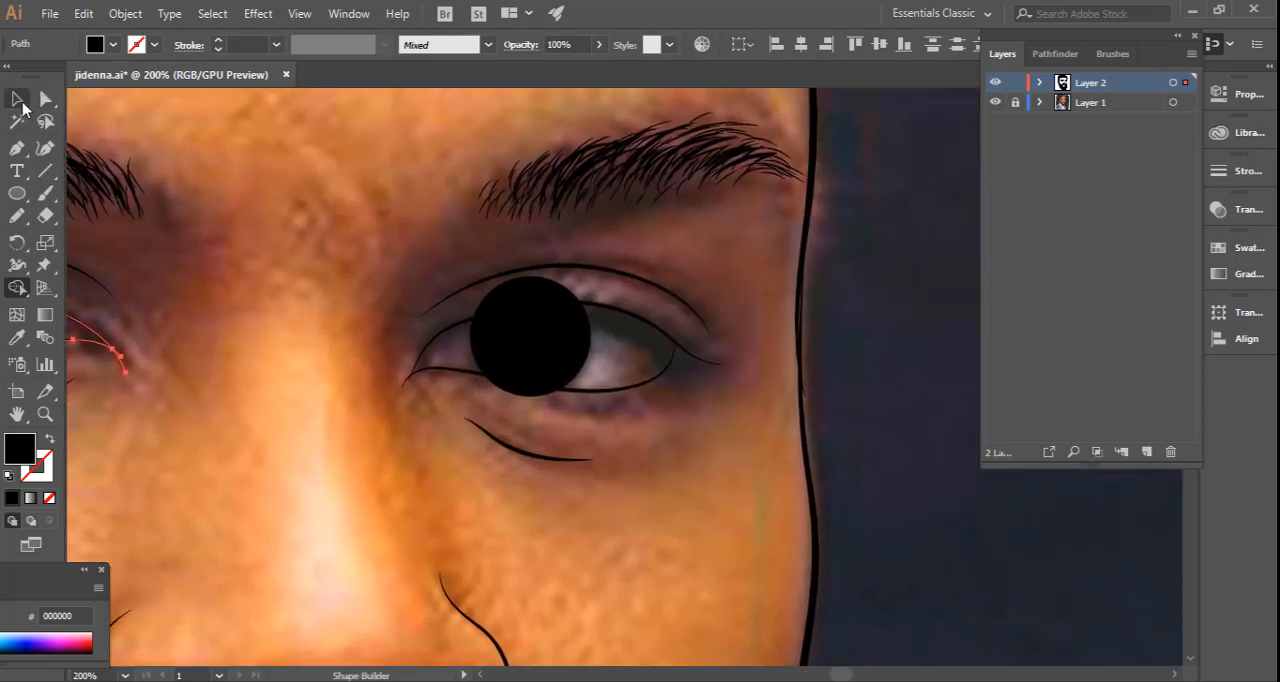
pyautogui.moveTo(579, 417); pyautogui.dragTo(504, 294)
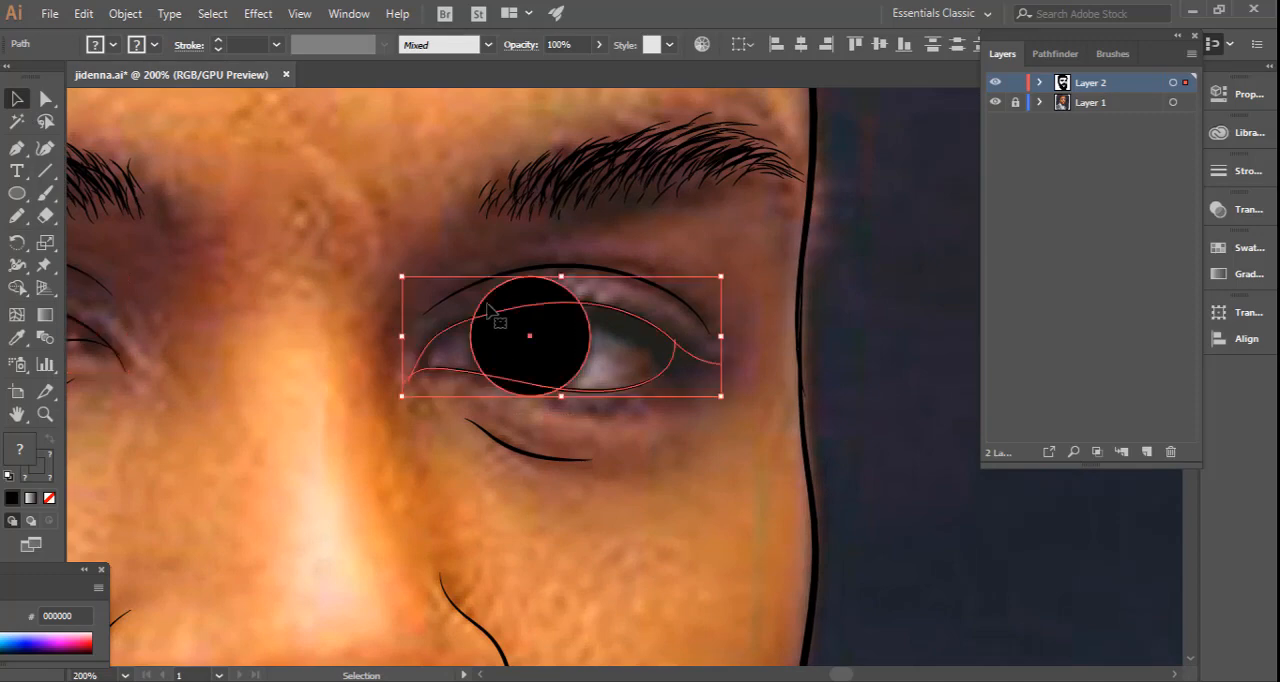
pyautogui.click(18, 287)
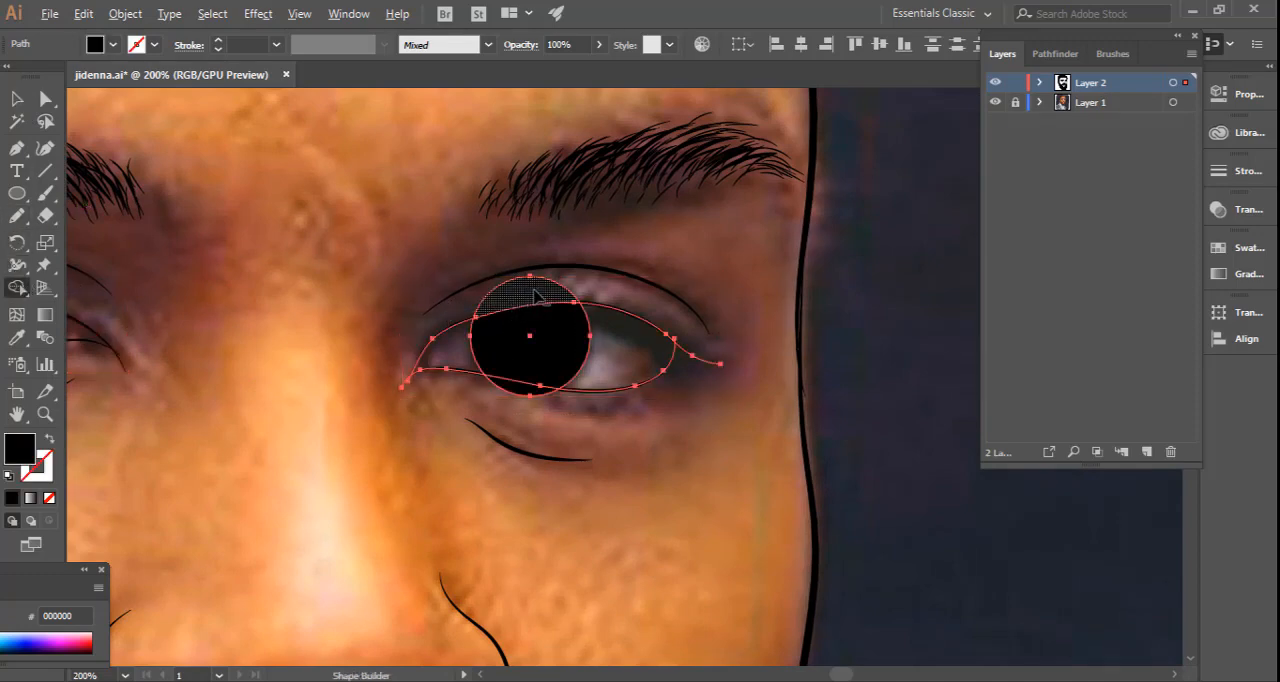
pyautogui.keyDown('alt'); pyautogui.click(513, 313); pyautogui.keyUp('alt')
pyautogui.keyDown('alt'); pyautogui.click(517, 390); pyautogui.keyUp('alt')
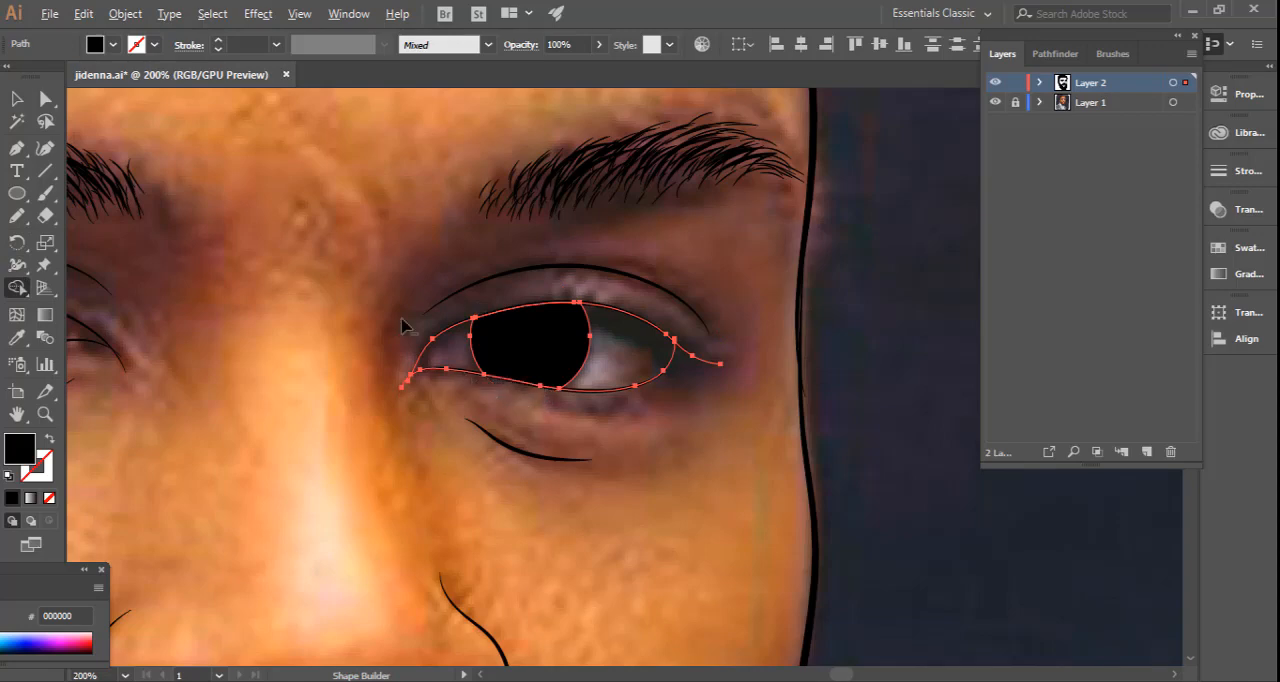
pyautogui.click(17, 98)
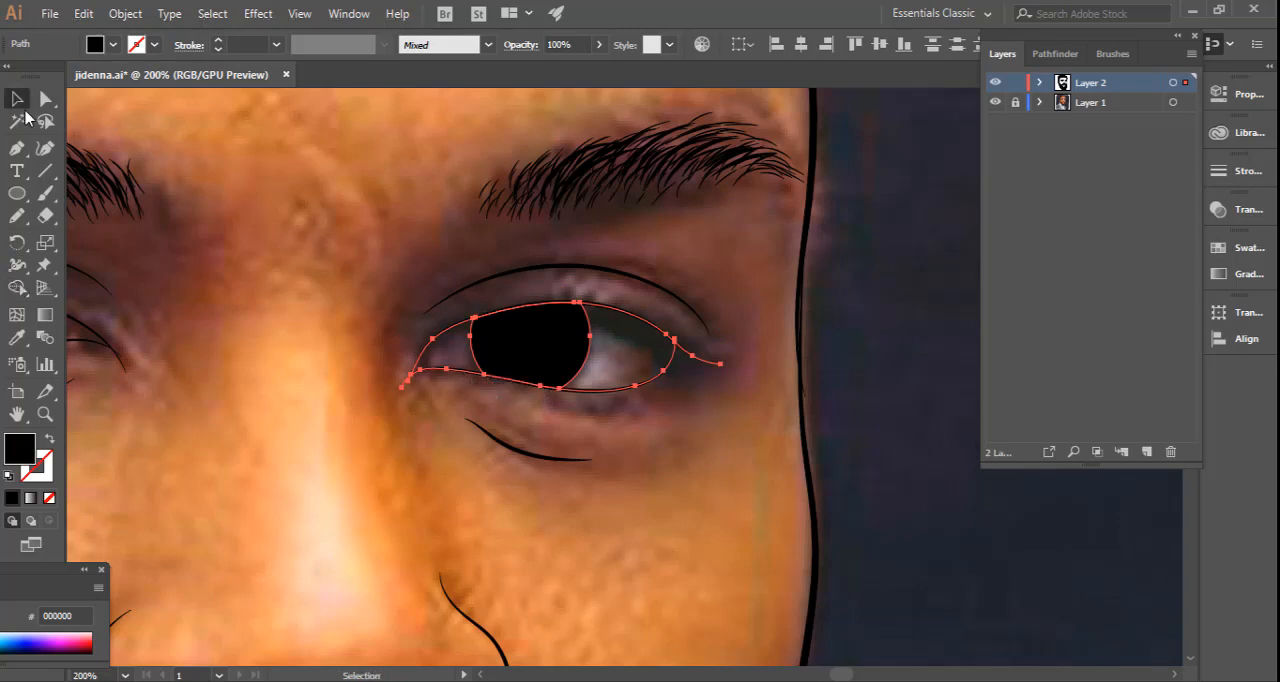
pyautogui.click(303, 287)
# Check the whole line art with the Layer 1 reference photo hidden, and show the photo again.
pyautogui.hotkey('ctrl', '-')
pyautogui.hotkey('ctrl', '-')
pyautogui.hotkey('ctrl', '-')
pyautogui.hotkey('ctrl', '-')
pyautogui.hotkey('ctrl', '-')
pyautogui.hotkey('ctrl', '-')
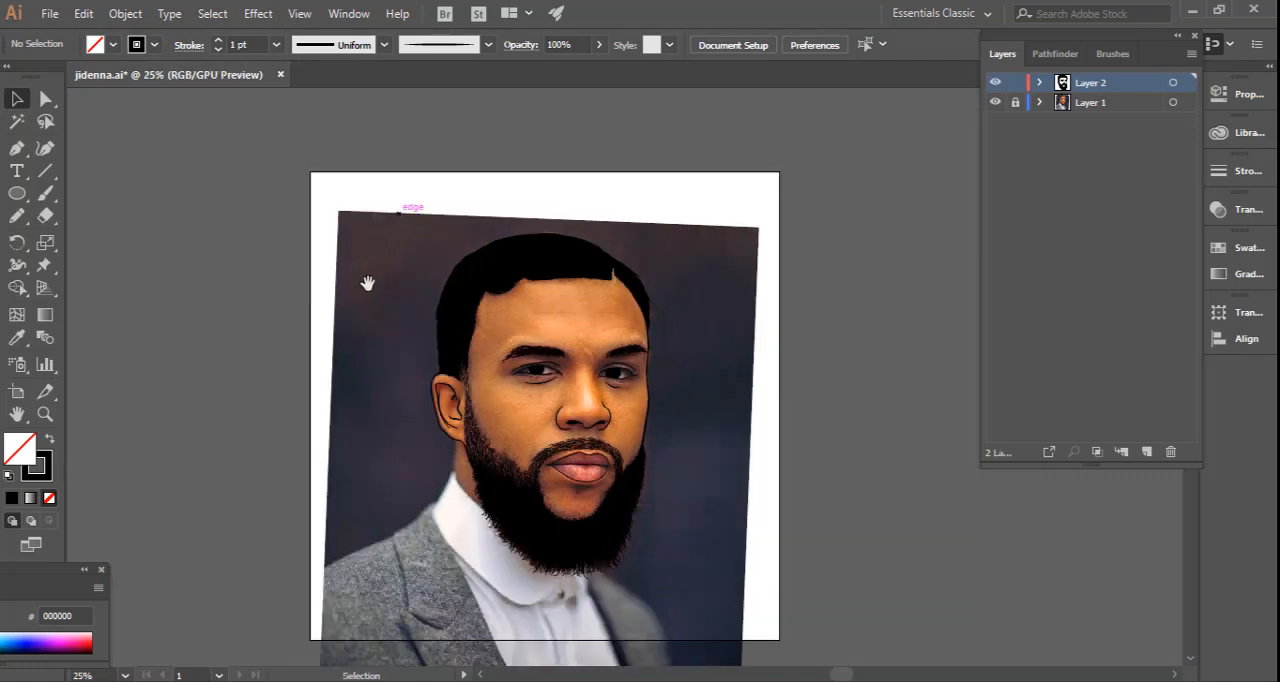
pyautogui.moveTo(349, 286); pyautogui.dragTo(333, 214)
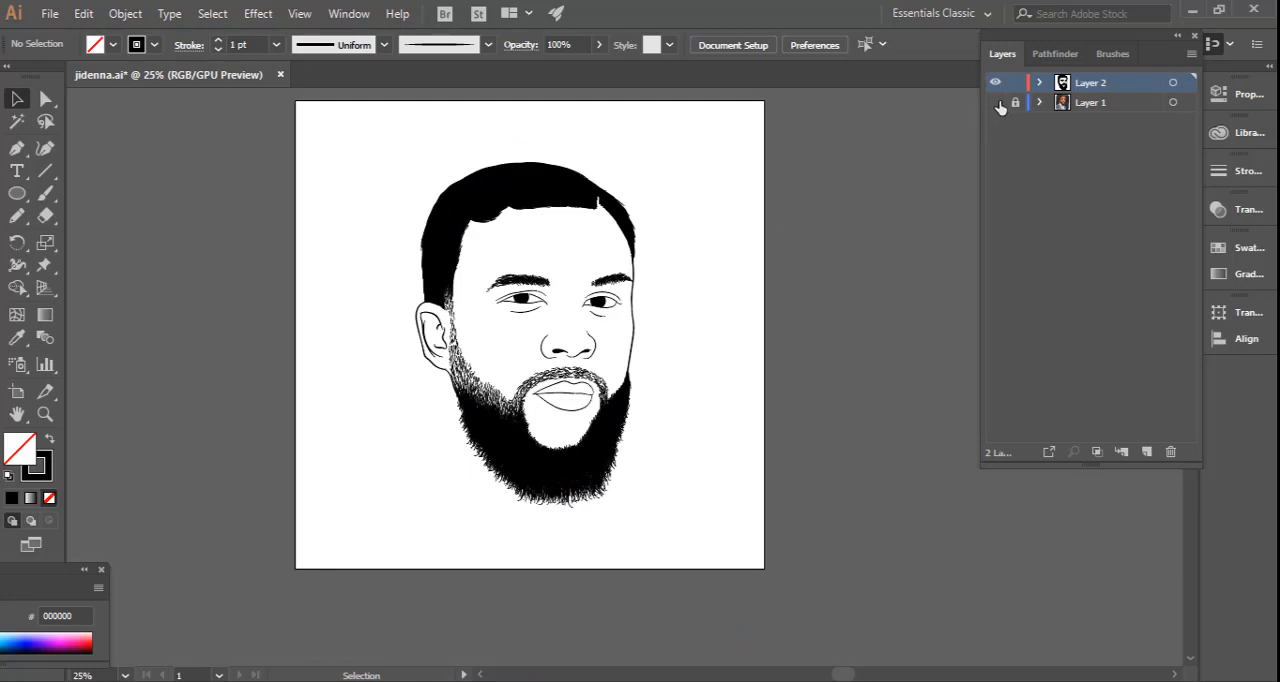
pyautogui.click(995, 104)
# Draw a narrow soul patch shape with a jagged lower edge under the lower lip using the Pencil tool and fill it black.
pyautogui.hotkey('ctrl', '+')
pyautogui.hotkey('ctrl', '+')
pyautogui.hotkey('ctrl', '+')
pyautogui.hotkey('ctrl', '+')
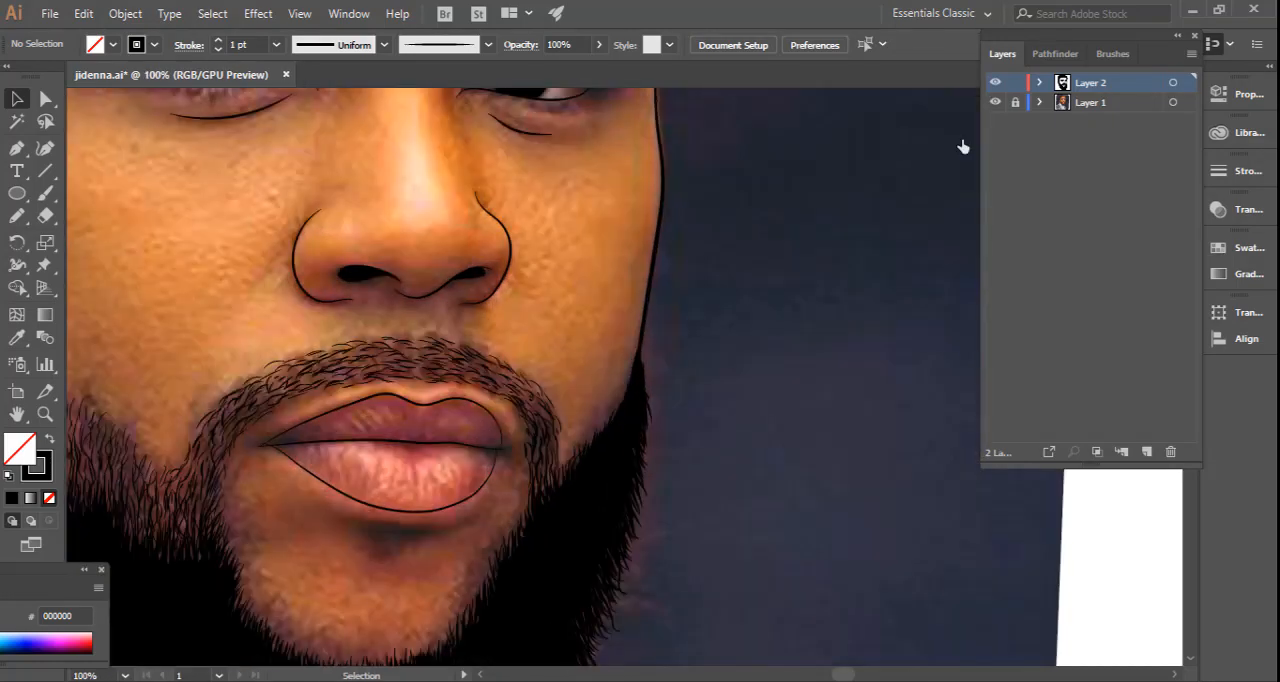
pyautogui.moveTo(371, 349); pyautogui.dragTo(551, 485)
pyautogui.moveTo(558, 429); pyautogui.dragTo(549, 254)
pyautogui.moveTo(533, 394); pyautogui.dragTo(589, 326)
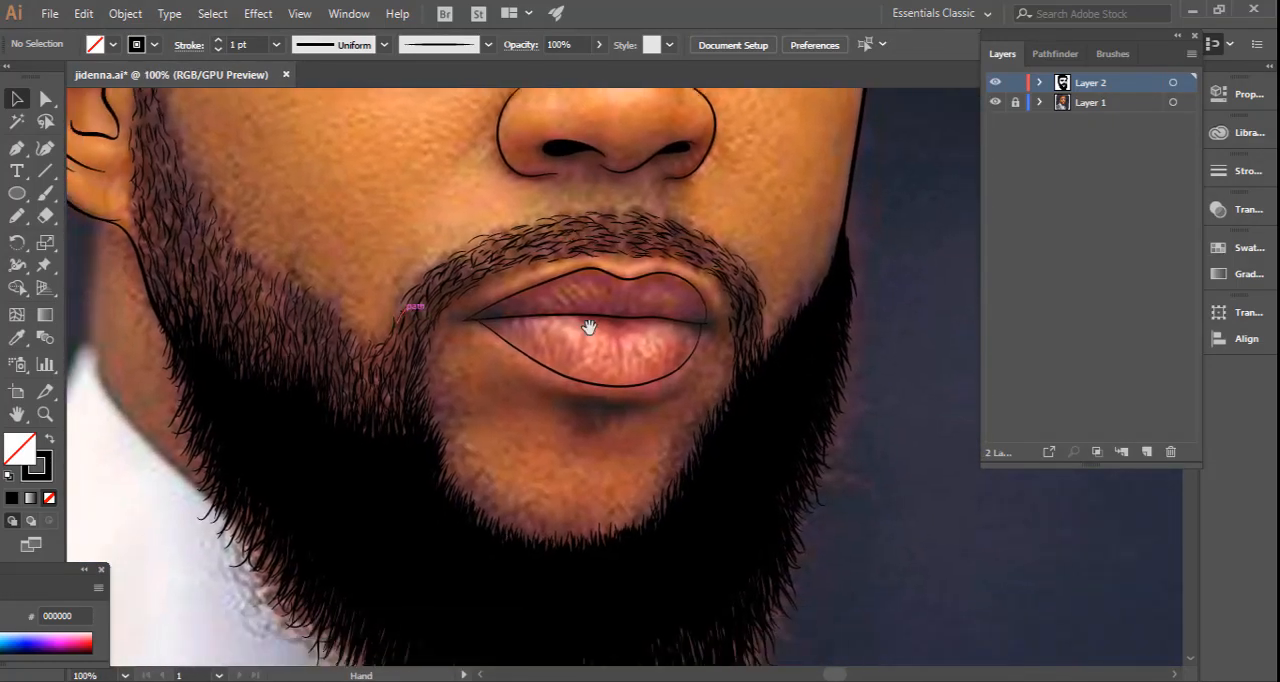
pyautogui.moveTo(592, 440); pyautogui.dragTo(603, 360)
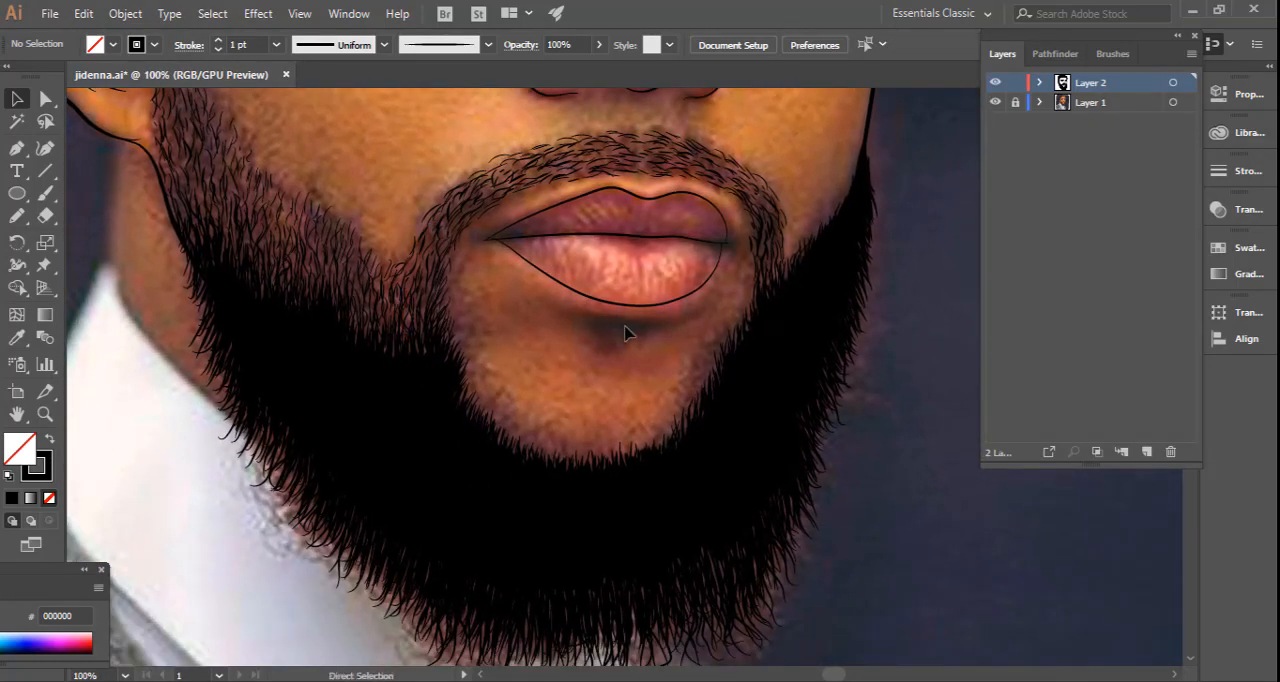
pyautogui.hotkey('ctrl', '+')
pyautogui.hotkey('ctrl', '+')
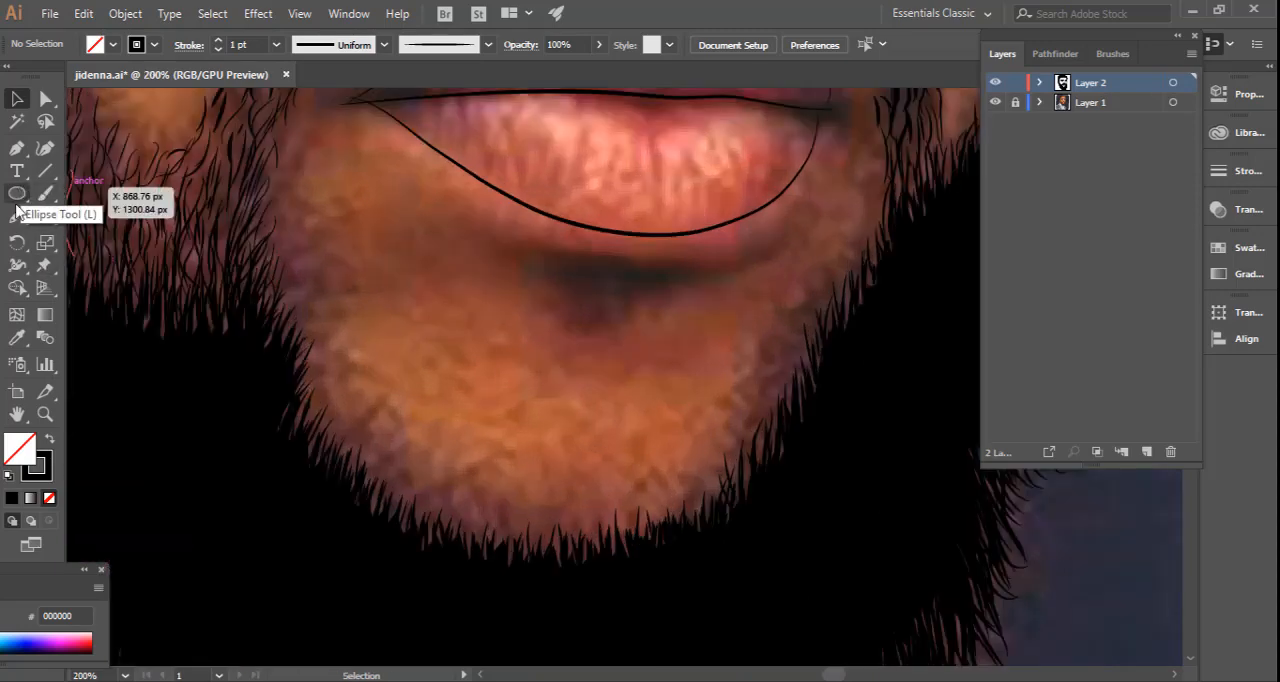
pyautogui.click(17, 215)
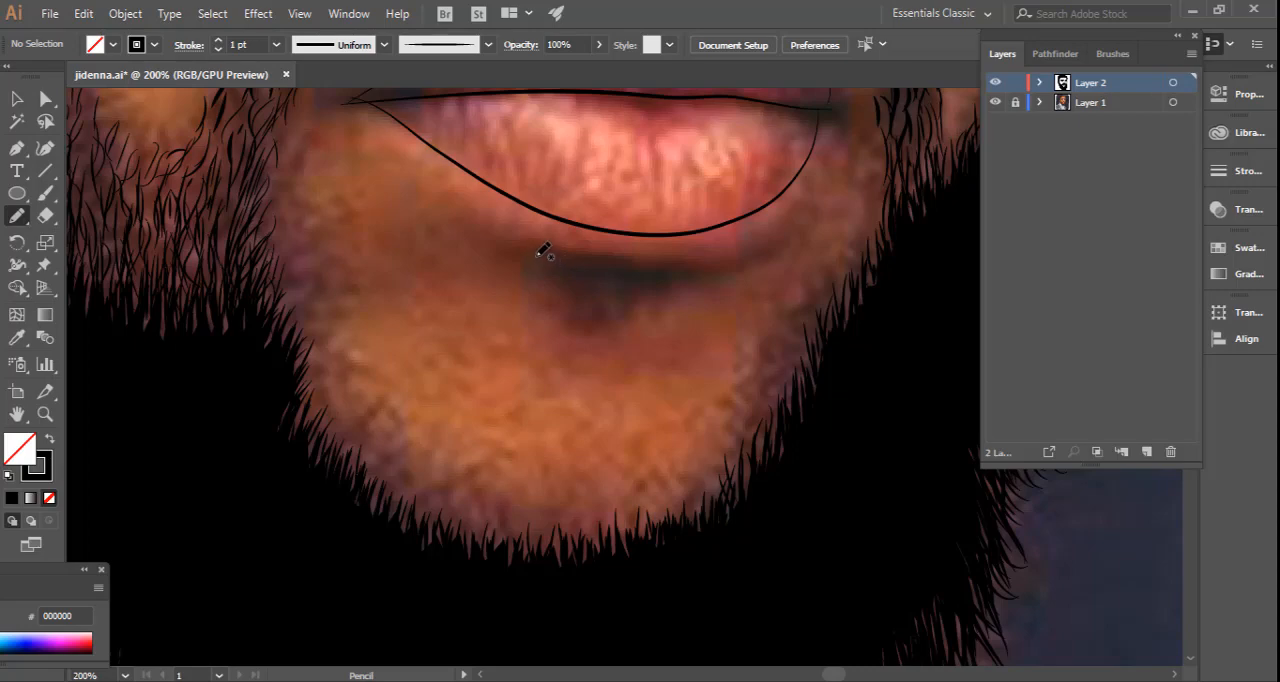
pyautogui.moveTo(525, 247)
pyautogui.mouseDown()
pyautogui.moveTo(683, 266)
pyautogui.moveTo(615, 279)
pyautogui.moveTo(530, 252)
pyautogui.mouseUp()
pyautogui.hotkey('shift', 'x')
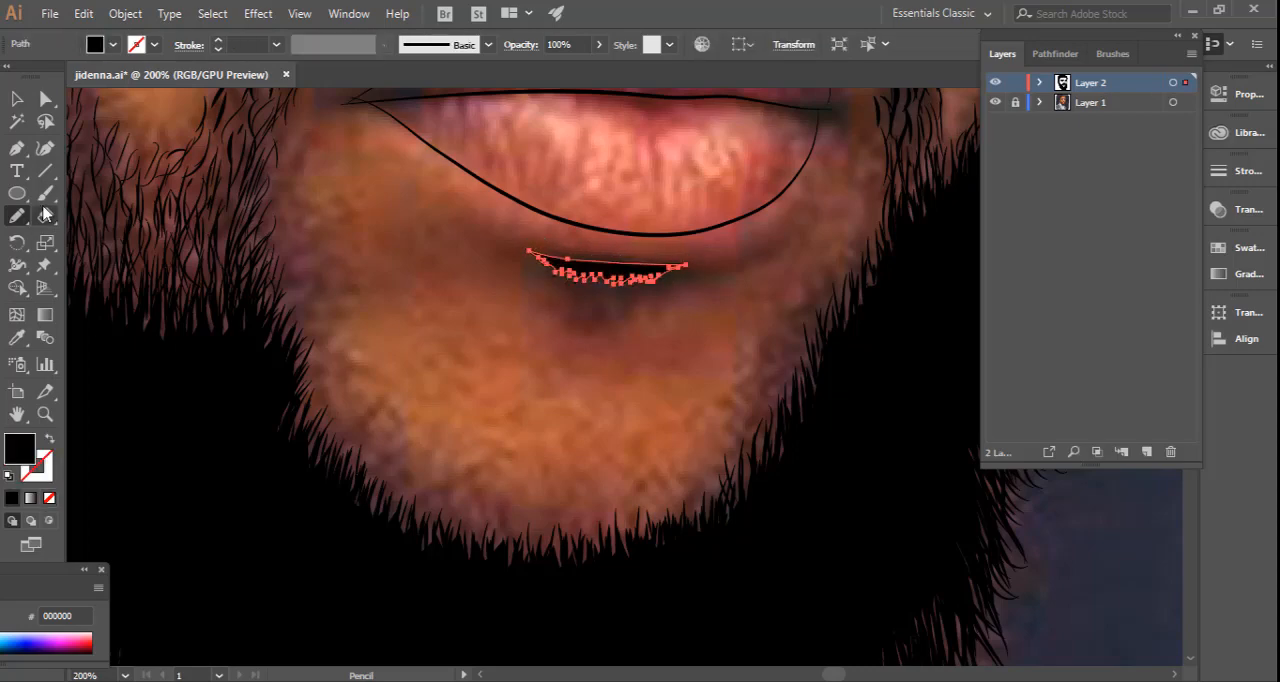
# Paint short black 0.25 pt hairs along the lower edge of the soul patch with the Paintbrush.
pyautogui.press('b')
pyautogui.hotkey('ctrl', 'shift', 'a')
pyautogui.hotkey('shift', 'x')
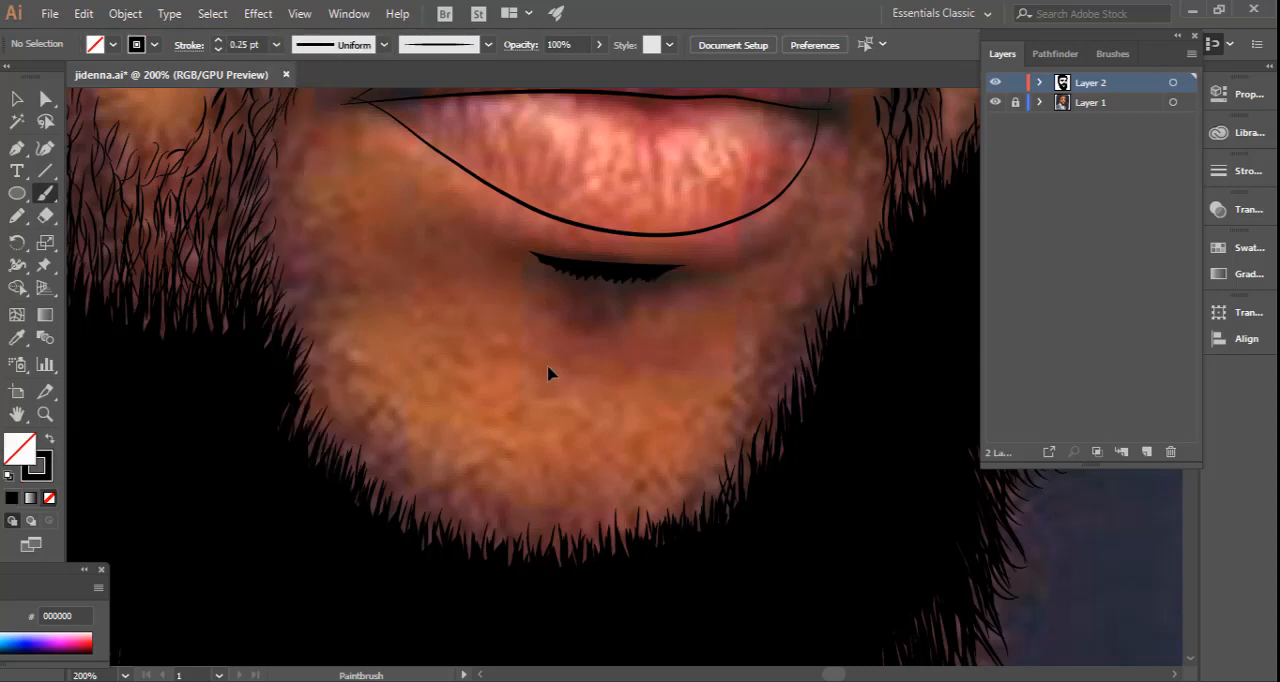
pyautogui.scroll(2, 650, 262)
pyautogui.moveTo(572, 279)
pyautogui.mouseDown()
pyautogui.moveTo(557, 317)
pyautogui.moveTo(532, 307)
pyautogui.mouseUp()
pyautogui.moveTo(529, 290); pyautogui.dragTo(525, 303)
pyautogui.moveTo(432, 251)
pyautogui.mouseDown()
pyautogui.moveTo(410, 251)
pyautogui.moveTo(446, 277)
pyautogui.moveTo(428, 274)
pyautogui.mouseUp()
pyautogui.moveTo(449, 264)
pyautogui.mouseDown()
pyautogui.moveTo(484, 262)
pyautogui.moveTo(482, 281)
pyautogui.moveTo(452, 279)
pyautogui.moveTo(469, 298)
pyautogui.moveTo(496, 276)
pyautogui.moveTo(499, 307)
pyautogui.mouseUp()
pyautogui.moveTo(525, 288)
pyautogui.mouseDown()
pyautogui.moveTo(583, 286)
pyautogui.moveTo(574, 312)
pyautogui.moveTo(629, 305)
pyautogui.mouseUp()
pyautogui.moveTo(687, 274)
pyautogui.mouseDown()
pyautogui.moveTo(667, 302)
pyautogui.moveTo(697, 276)
pyautogui.moveTo(601, 314)
pyautogui.mouseUp()
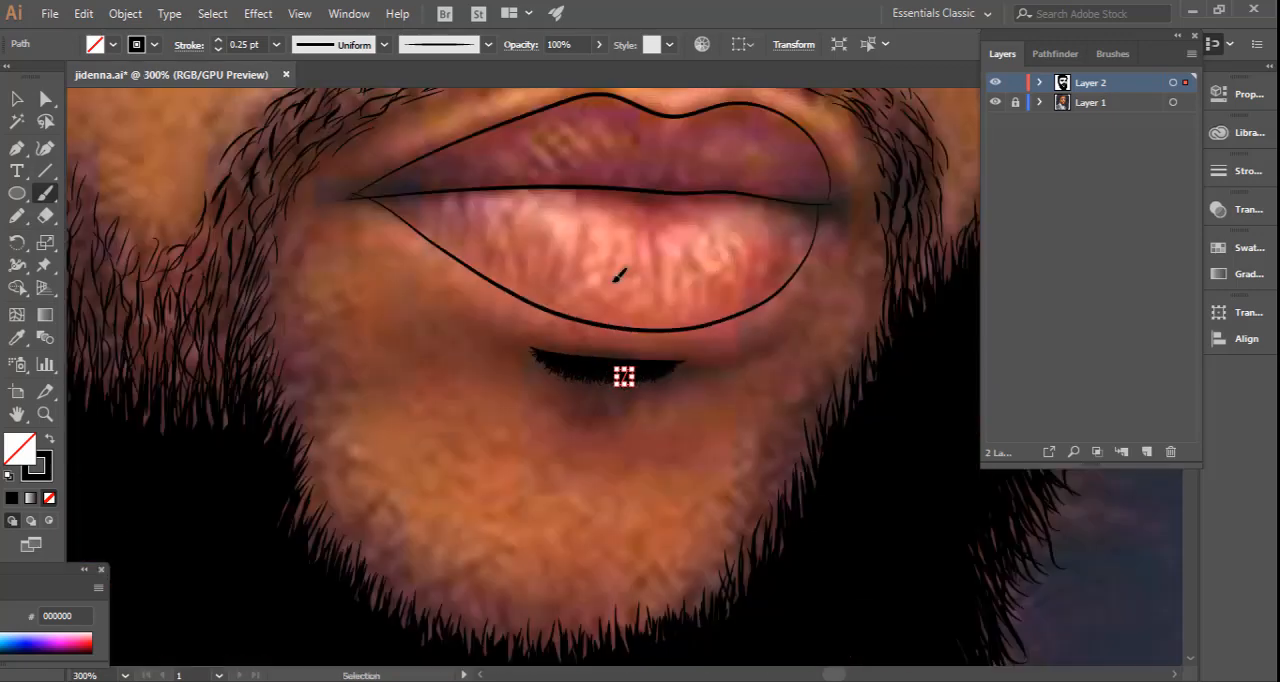
pyautogui.hotkey('ctrl', '-')
pyautogui.moveTo(621, 378); pyautogui.dragTo(623, 391)
pyautogui.moveTo(588, 374); pyautogui.dragTo(584, 391)
pyautogui.moveTo(663, 371)
pyautogui.mouseDown()
pyautogui.moveTo(648, 389)
pyautogui.moveTo(622, 386)
pyautogui.mouseUp()
pyautogui.keyDown('ctrl'); pyautogui.click(534, 428); pyautogui.keyUp('ctrl')
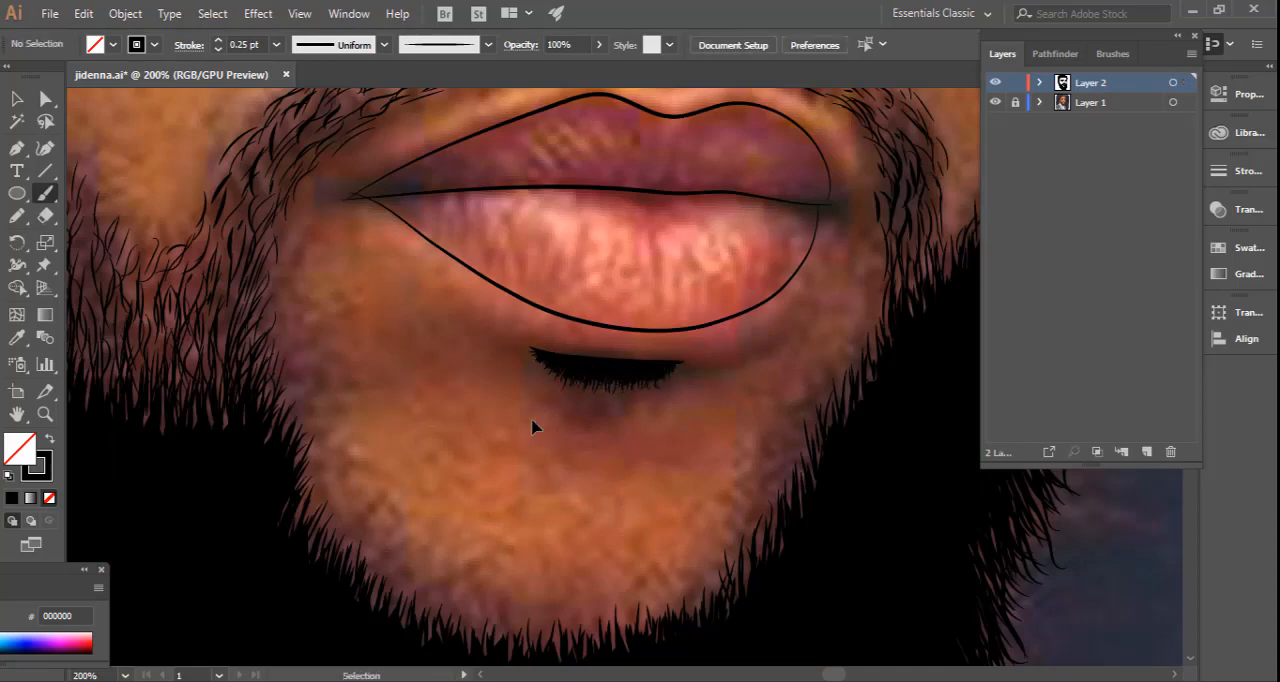
# Select the soul patch together with its hairs, stretch it slightly downward, and deselect it.
pyautogui.press('v')
pyautogui.click(684, 375)
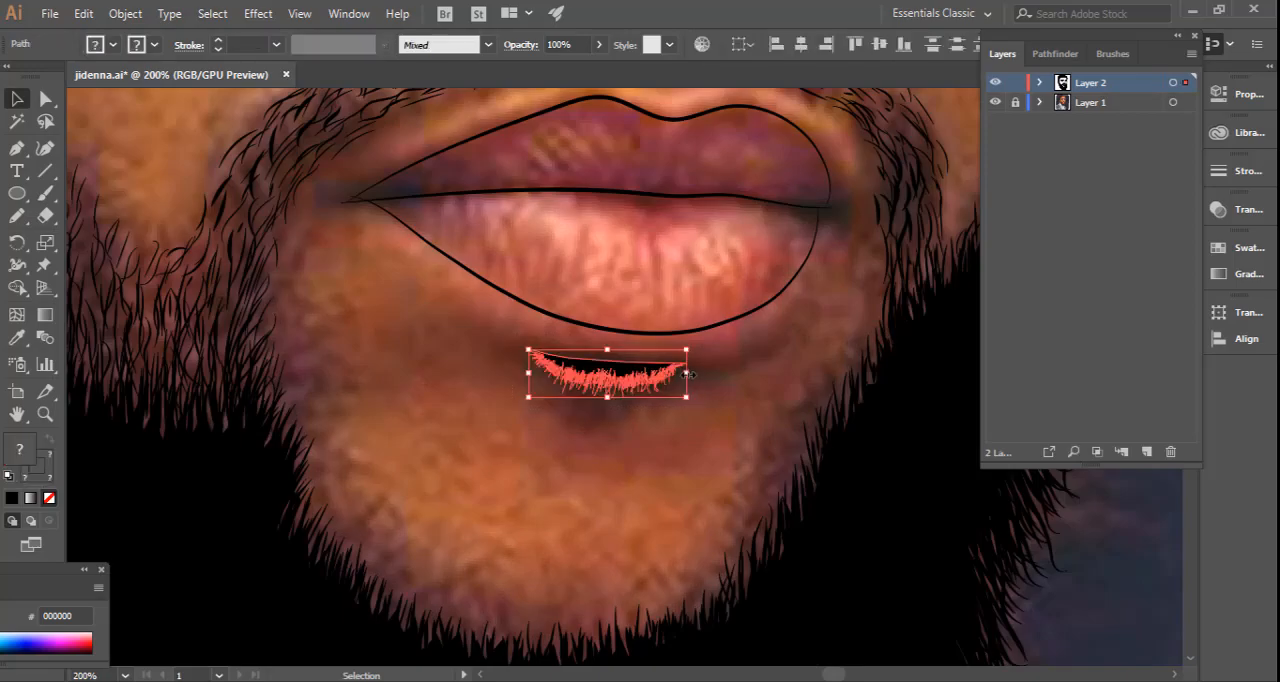
pyautogui.moveTo(686, 391); pyautogui.dragTo(686, 418)
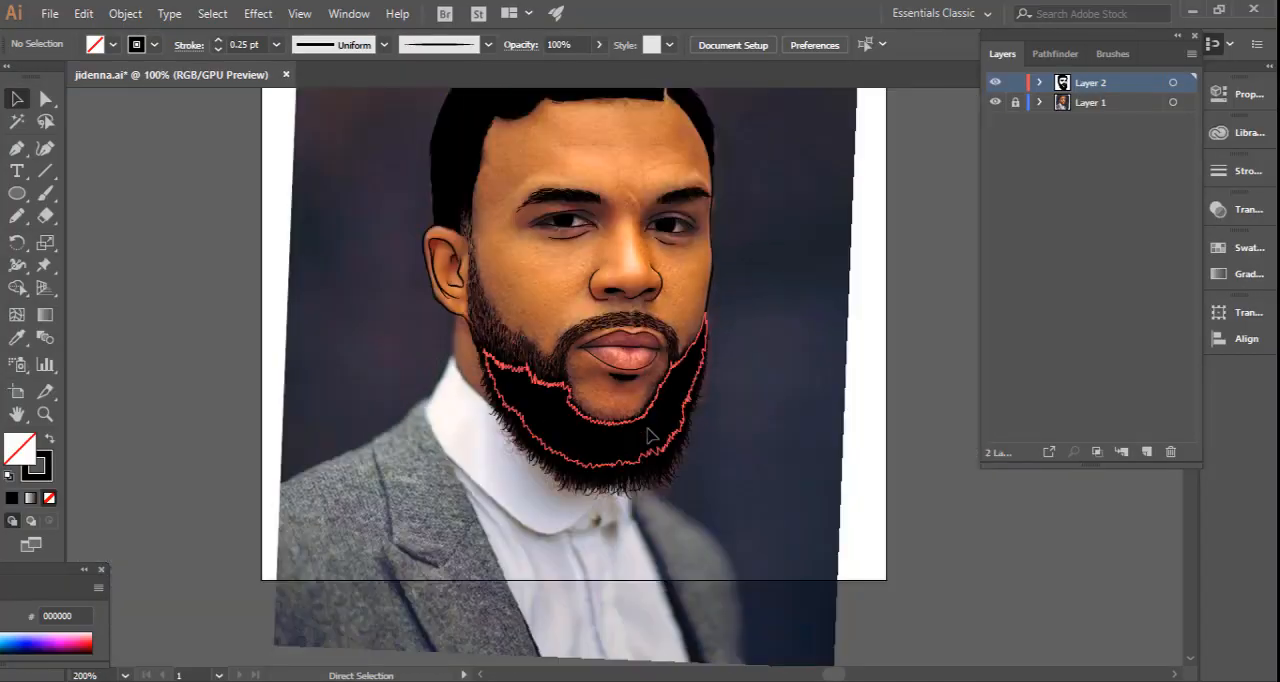
pyautogui.hotkey('ctrl', 'shift', 'a')
# Hide the Layer 1 photo briefly to review the portrait with the soul patch, and show the photo again.
pyautogui.hotkey('ctrl', '-')
pyautogui.scroll(1, 688, 380)
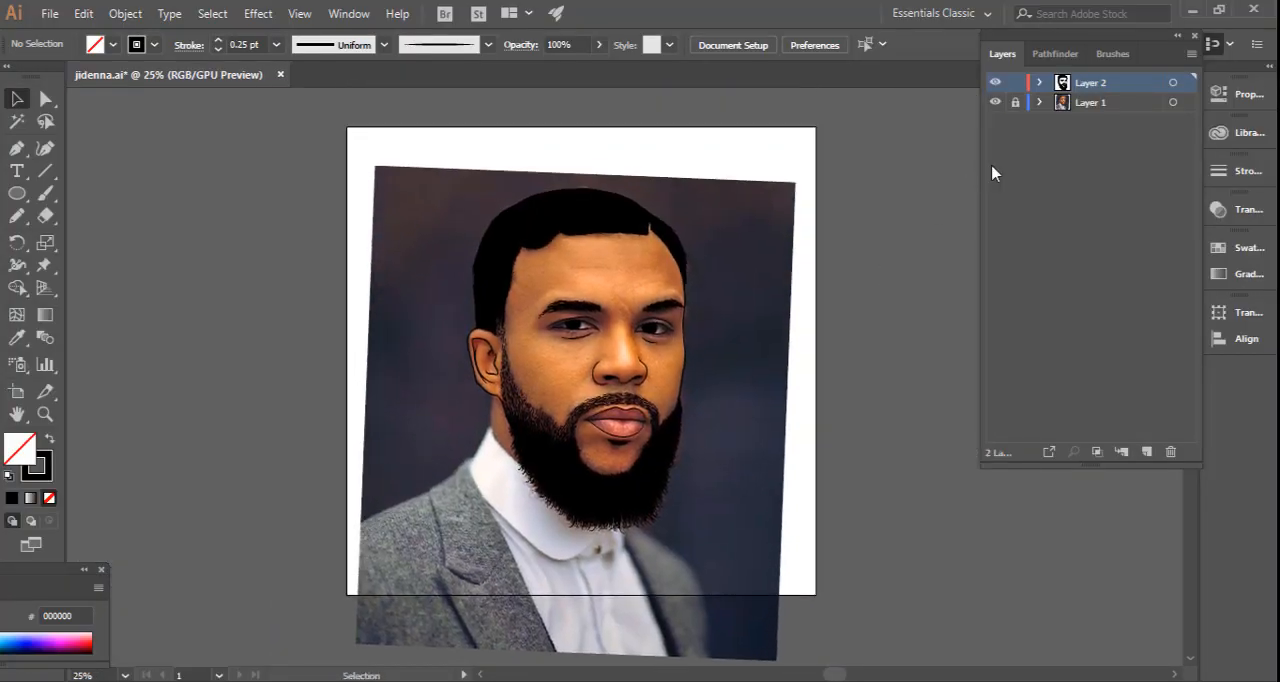
pyautogui.click(994, 104)
pyautogui.click(996, 104)
# Draw a thick upper lash line with small lash flicks along the far eye using the Pencil tool and fill it black.
pyautogui.hotkey('ctrl', '+')
pyautogui.hotkey('ctrl', '+')
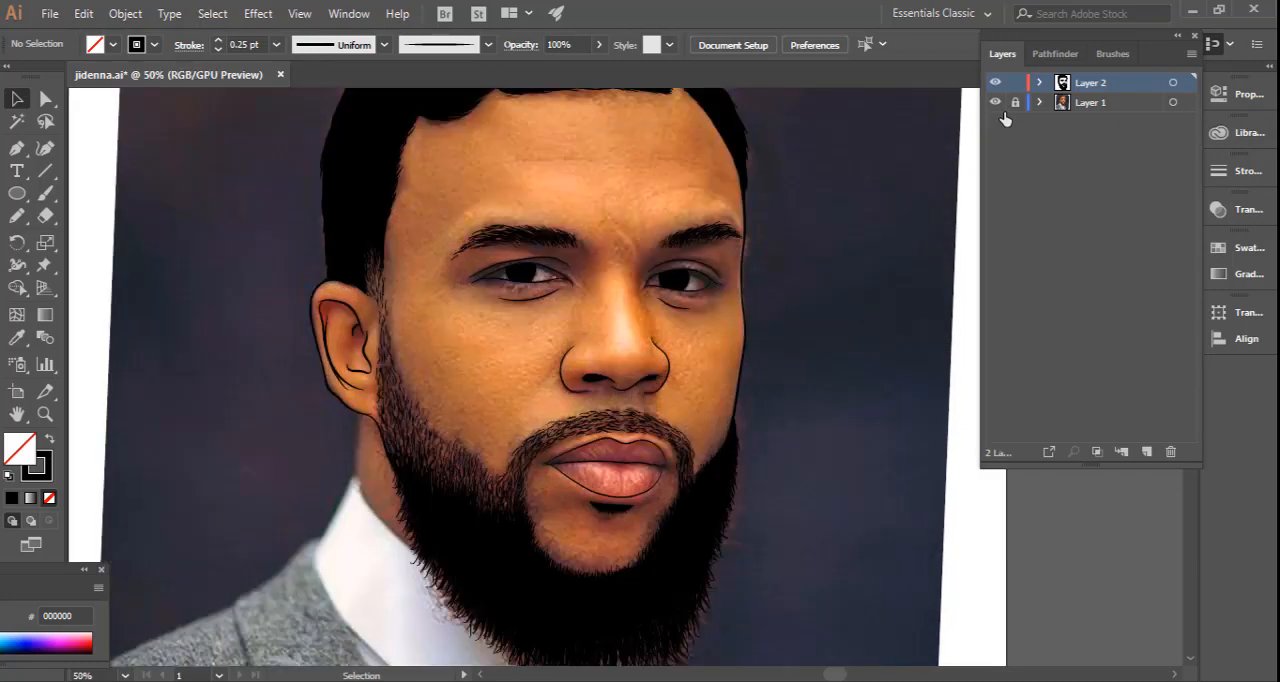
pyautogui.hotkey('ctrl', '+')
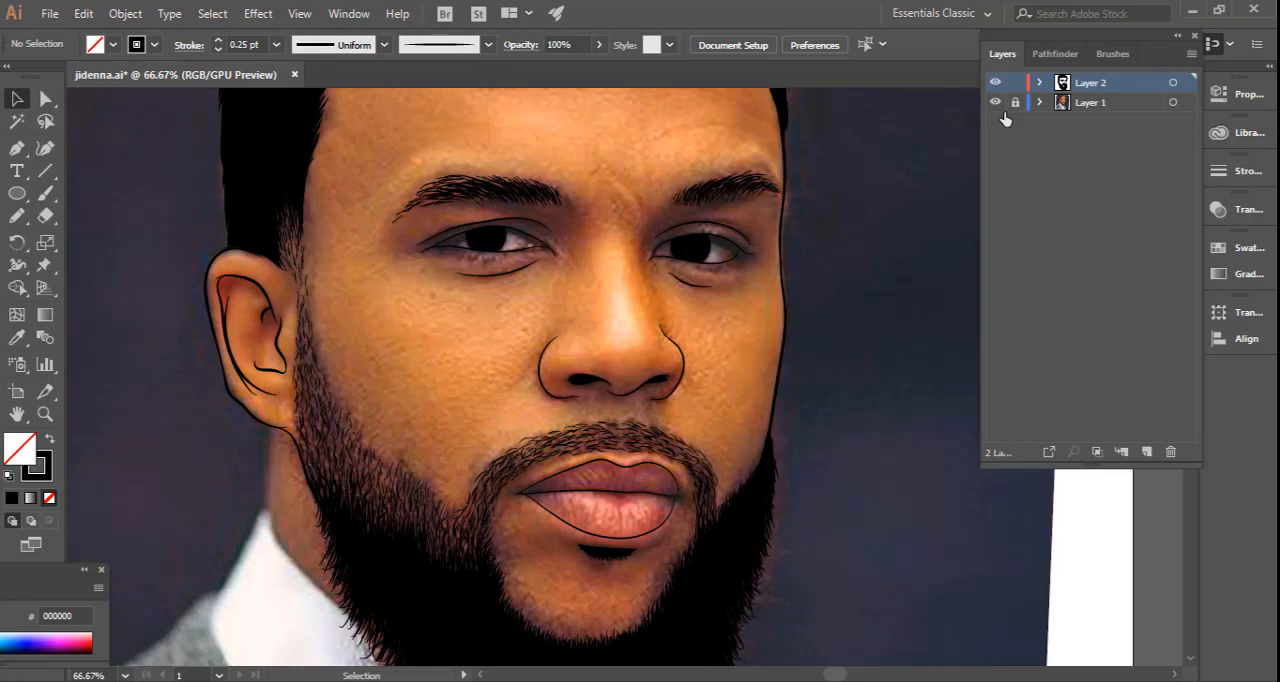
pyautogui.hotkey('ctrl', '+')
pyautogui.hotkey('ctrl', '+')
pyautogui.press('space')
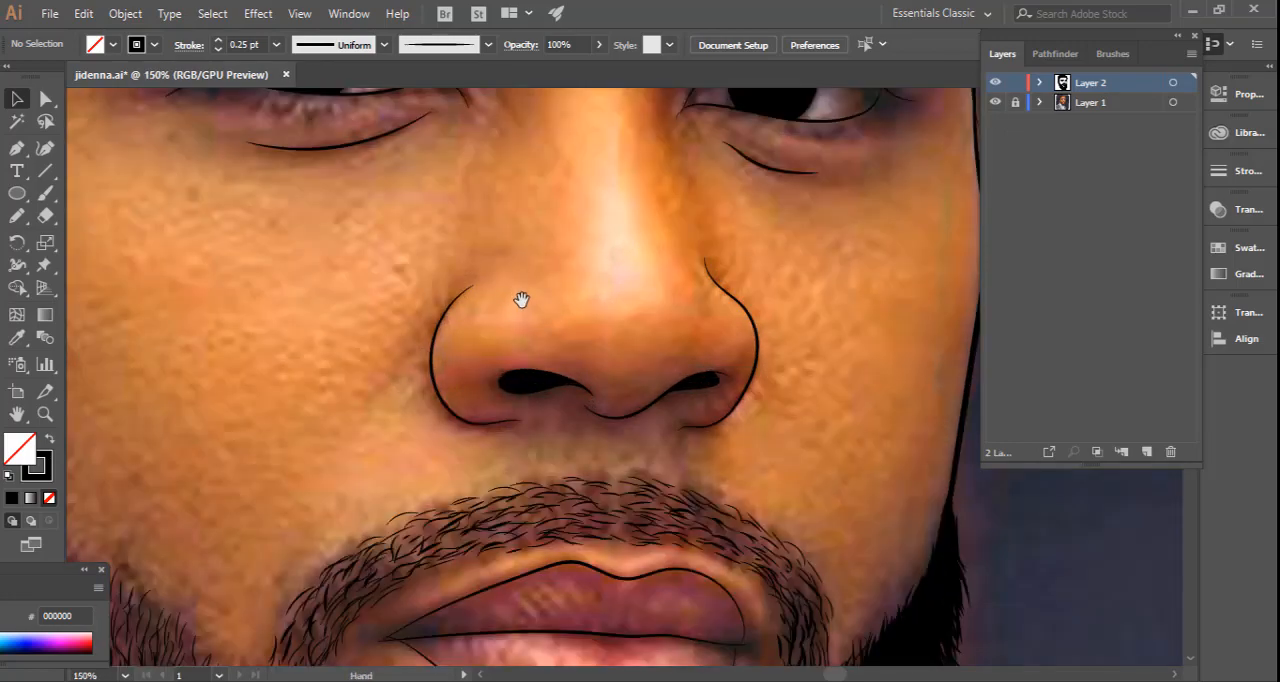
pyautogui.moveTo(523, 299); pyautogui.dragTo(540, 481)
pyautogui.moveTo(606, 357); pyautogui.dragTo(506, 334)
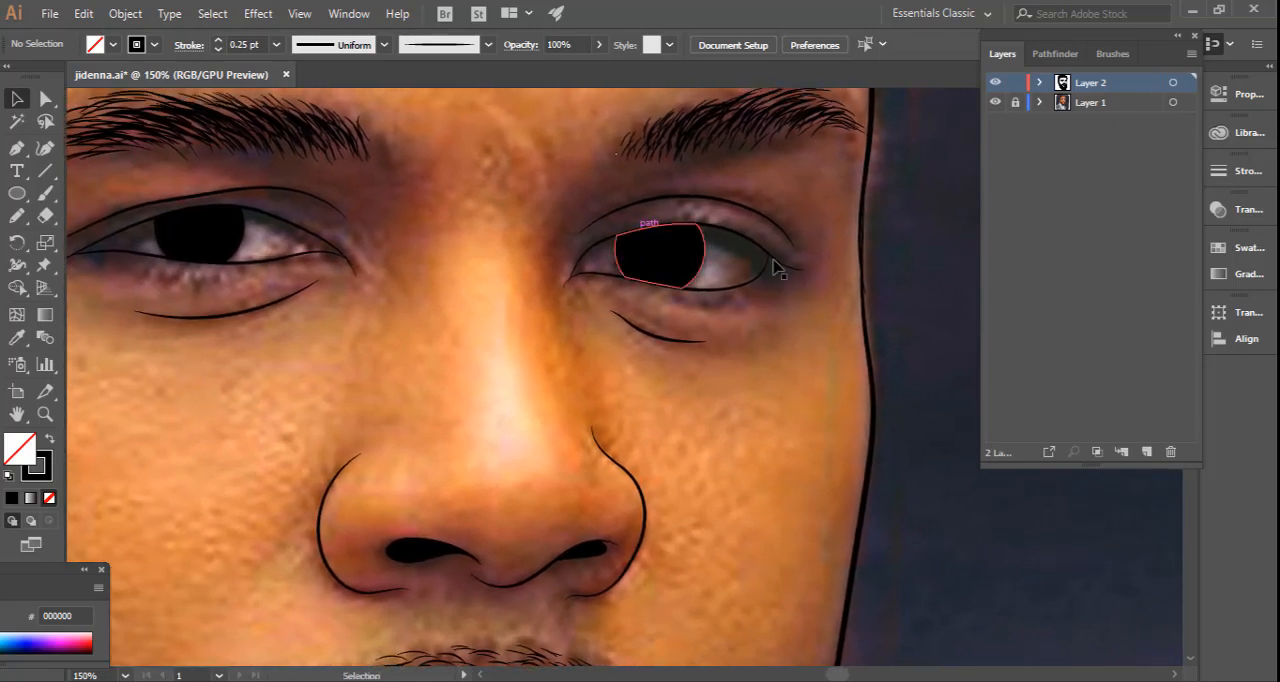
pyautogui.click(16, 218)
pyautogui.hotkey('ctrl', '=')
pyautogui.moveTo(523, 334); pyautogui.dragTo(348, 475)
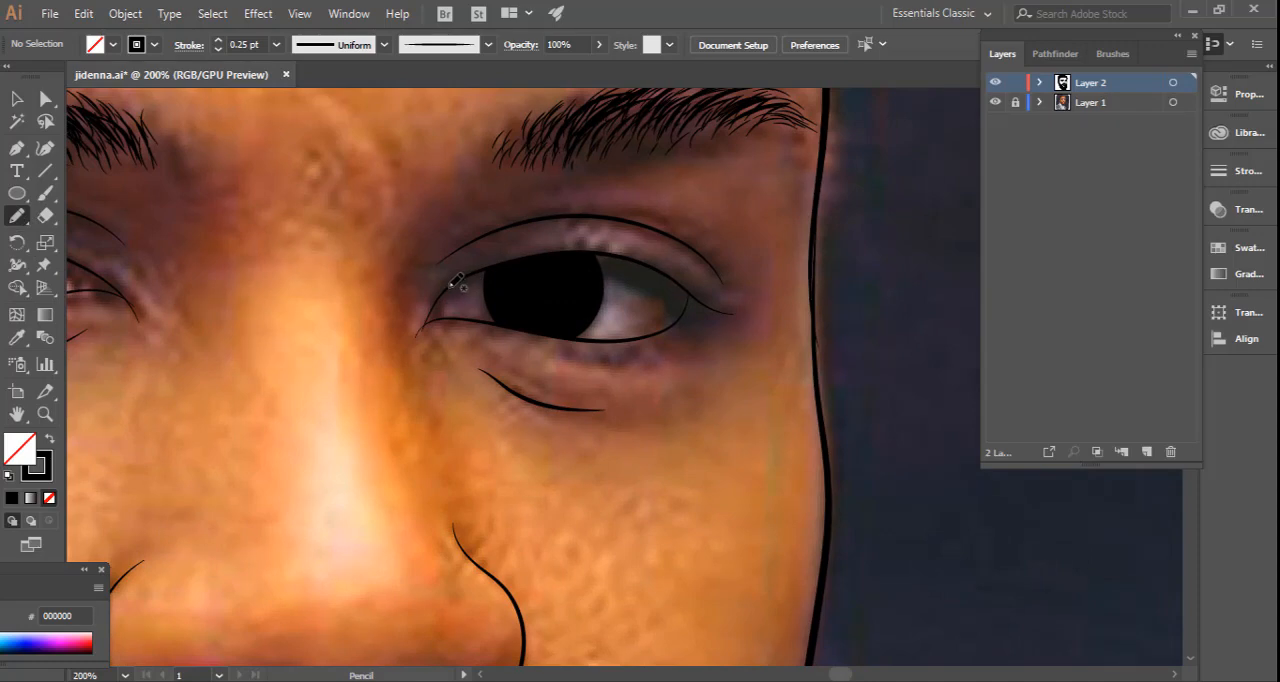
pyautogui.moveTo(451, 285)
pyautogui.mouseDown()
pyautogui.moveTo(505, 262)
pyautogui.moveTo(665, 282)
pyautogui.moveTo(737, 314)
pyautogui.moveTo(619, 253)
pyautogui.moveTo(460, 270)
pyautogui.moveTo(449, 287)
pyautogui.mouseUp()
pyautogui.hotkey('shift', 'x')
pyautogui.press('p')
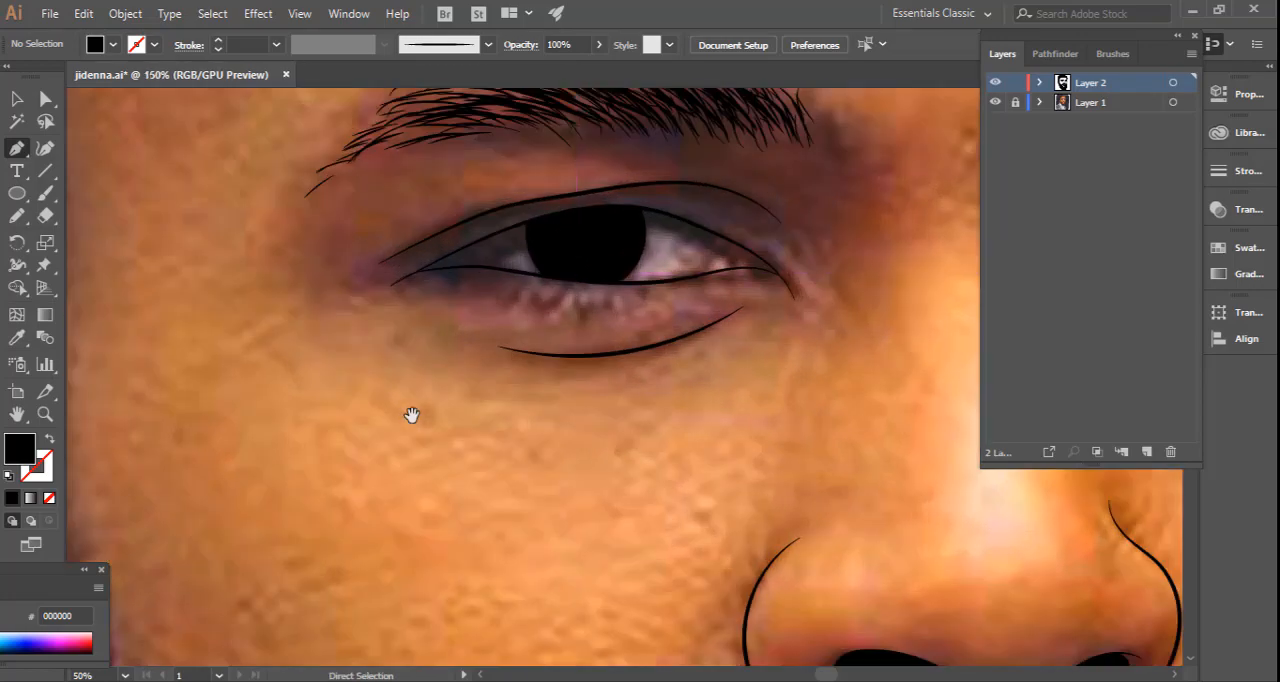
# Draw a matching thick lash shape along the ear-side eye's upper lid and give it a black fill with no stroke.
pyautogui.press('n')
pyautogui.moveTo(736, 240)
pyautogui.mouseDown()
pyautogui.moveTo(643, 214)
pyautogui.moveTo(574, 215)
pyautogui.moveTo(426, 272)
pyautogui.moveTo(498, 228)
pyautogui.mouseUp()
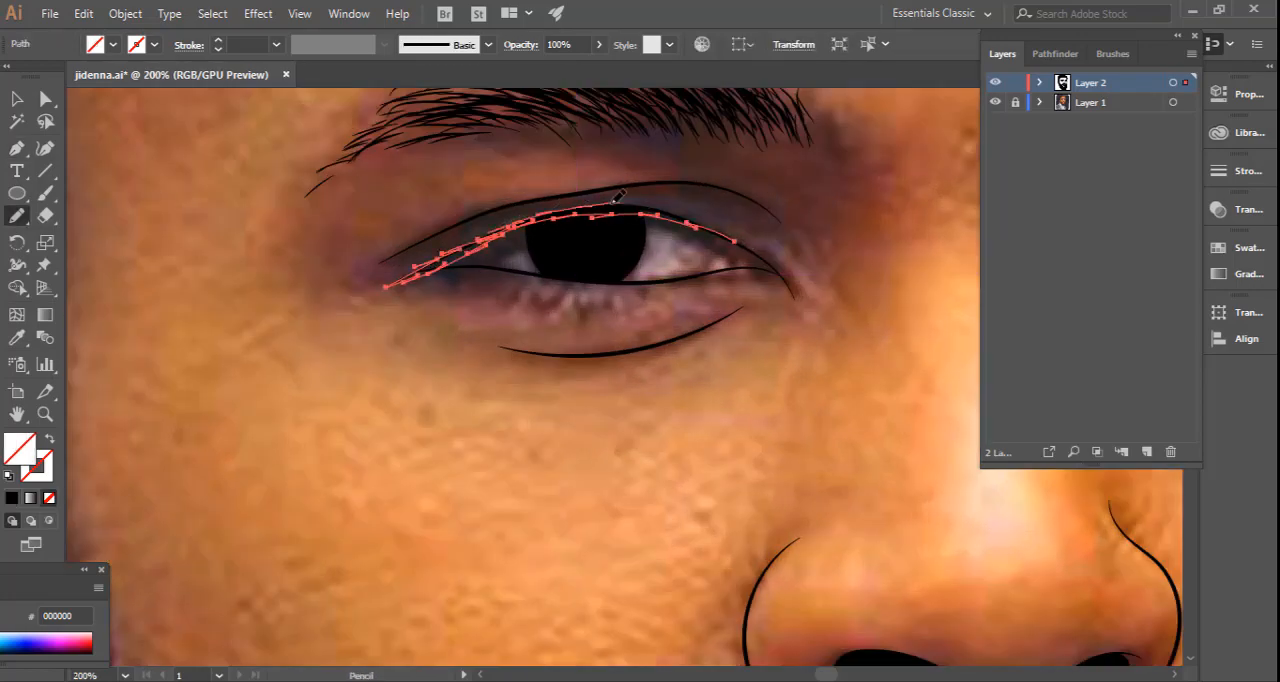
pyautogui.moveTo(613, 203); pyautogui.dragTo(735, 241)
pyautogui.click(12, 497)
pyautogui.hotkey('ctrl', 'shift', 'a')
# Draw small curved inner-corner lines in both eyes using the Paintbrush with a black stroke and no fill.
pyautogui.moveTo(426, 355); pyautogui.dragTo(314, 374)
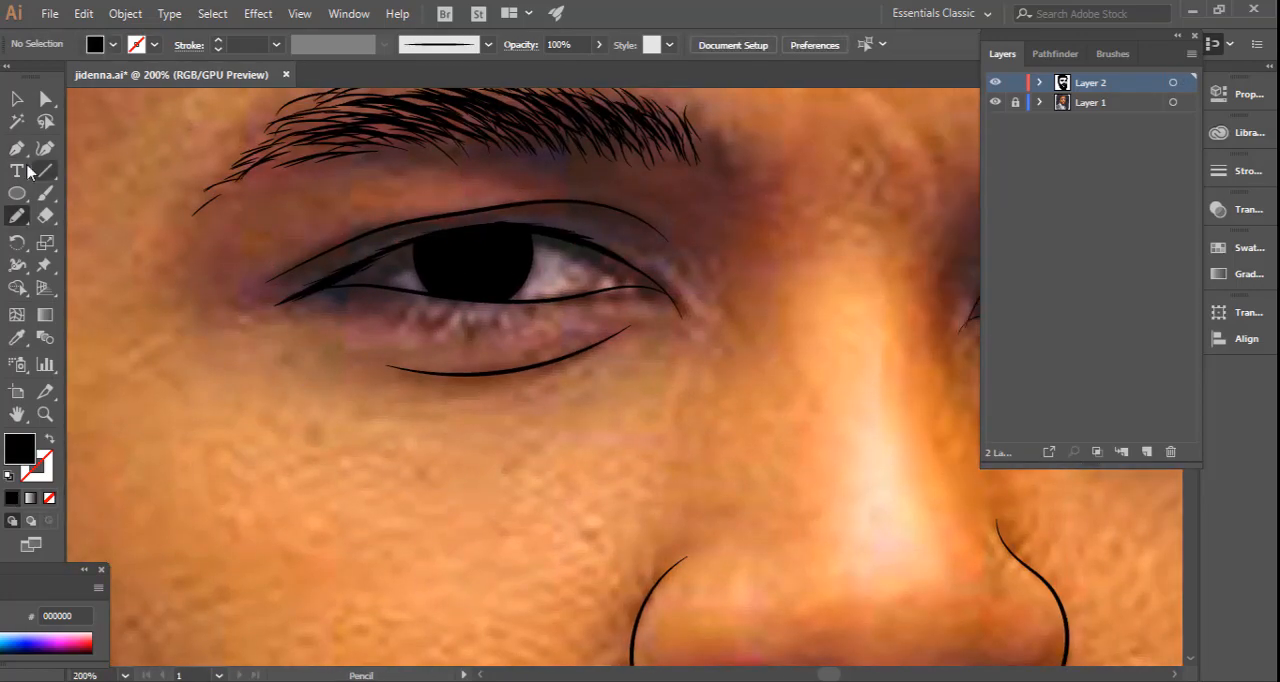
pyautogui.click(45, 193)
pyautogui.hotkey('shift', 'x')
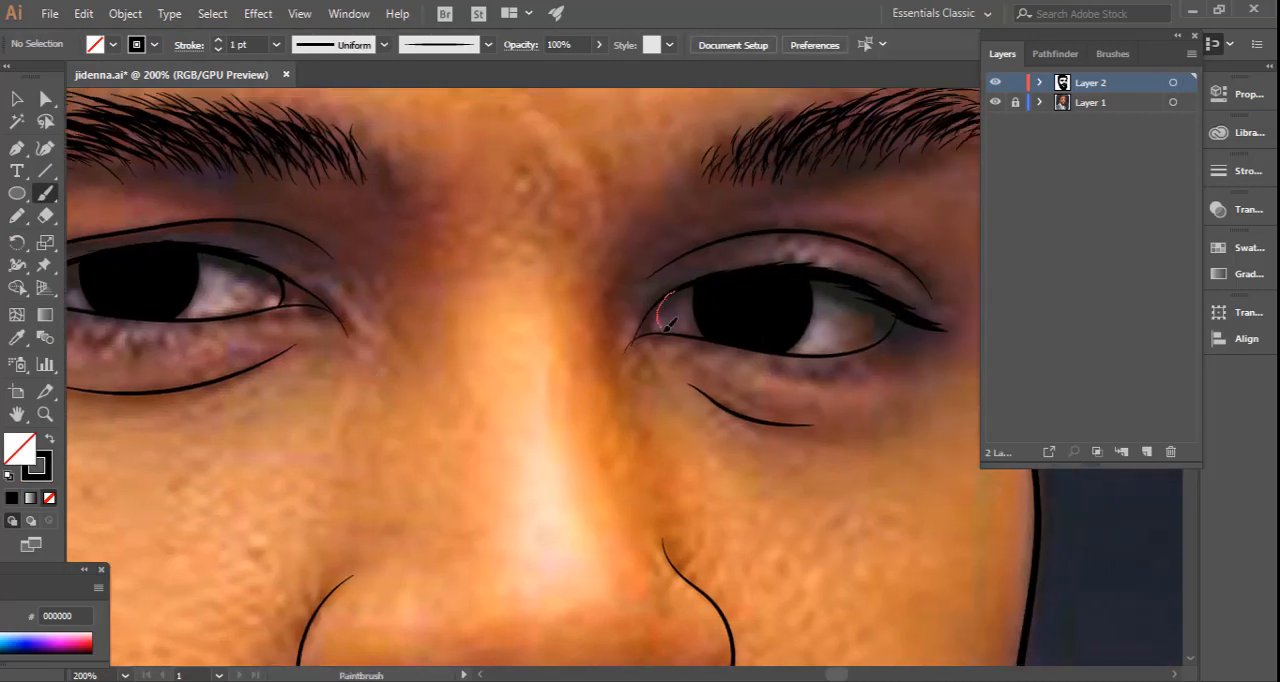
pyautogui.moveTo(665, 327); pyautogui.dragTo(664, 334)
# Toggle the Layer 1 photo's visibility to compare the full portrait with and without it, leaving the photo hidden.
pyautogui.hotkey('ctrl', '-')
pyautogui.hotkey('ctrl', '-')
pyautogui.hotkey('ctrl', '-')
pyautogui.hotkey('ctrl', '-')
pyautogui.click(131, 289)
pyautogui.hotkey('ctrl', '-')
pyautogui.hotkey('ctrl', '-')
pyautogui.hotkey('ctrl', '-')
pyautogui.hotkey('ctrl', 'z')
pyautogui.moveTo(561, 424)
pyautogui.mouseDown()
pyautogui.moveTo(438, 344)
pyautogui.moveTo(350, 310)
pyautogui.mouseUp()
pyautogui.click(17, 99)
pyautogui.moveTo(567, 387); pyautogui.dragTo(569, 409)
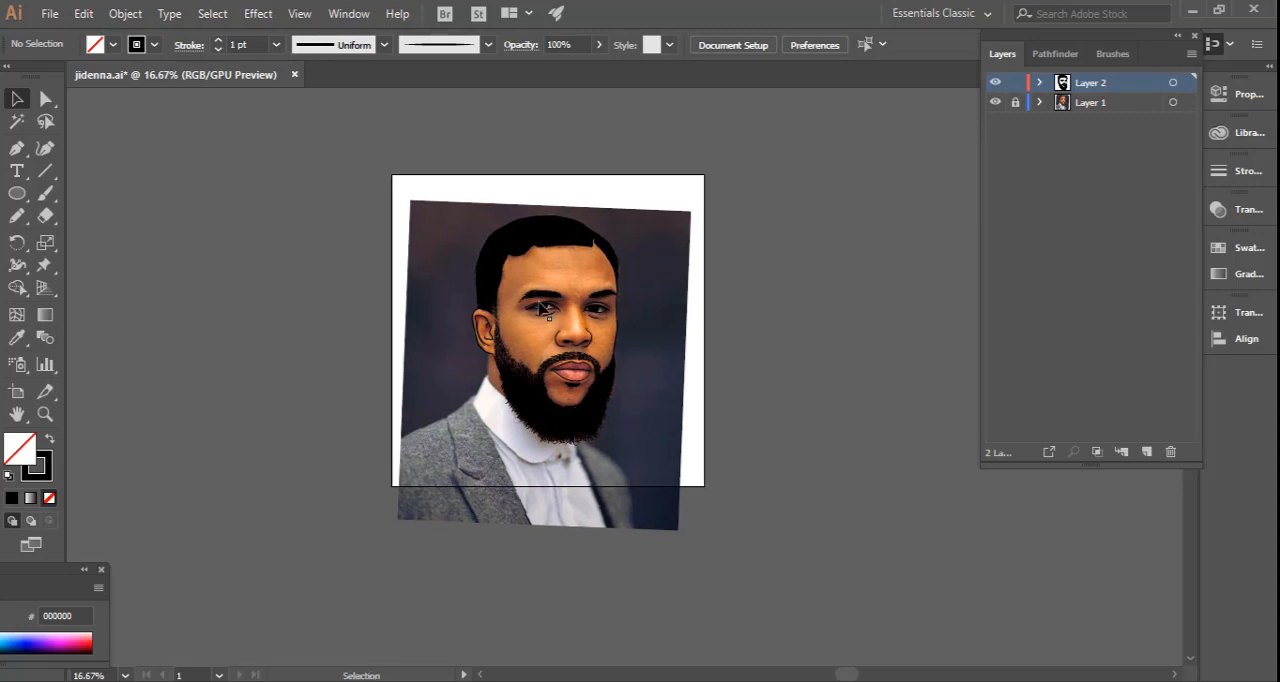
pyautogui.hotkey('ctrl', '+')
pyautogui.hotkey('ctrl', '+')
pyautogui.moveTo(331, 355); pyautogui.dragTo(422, 430)
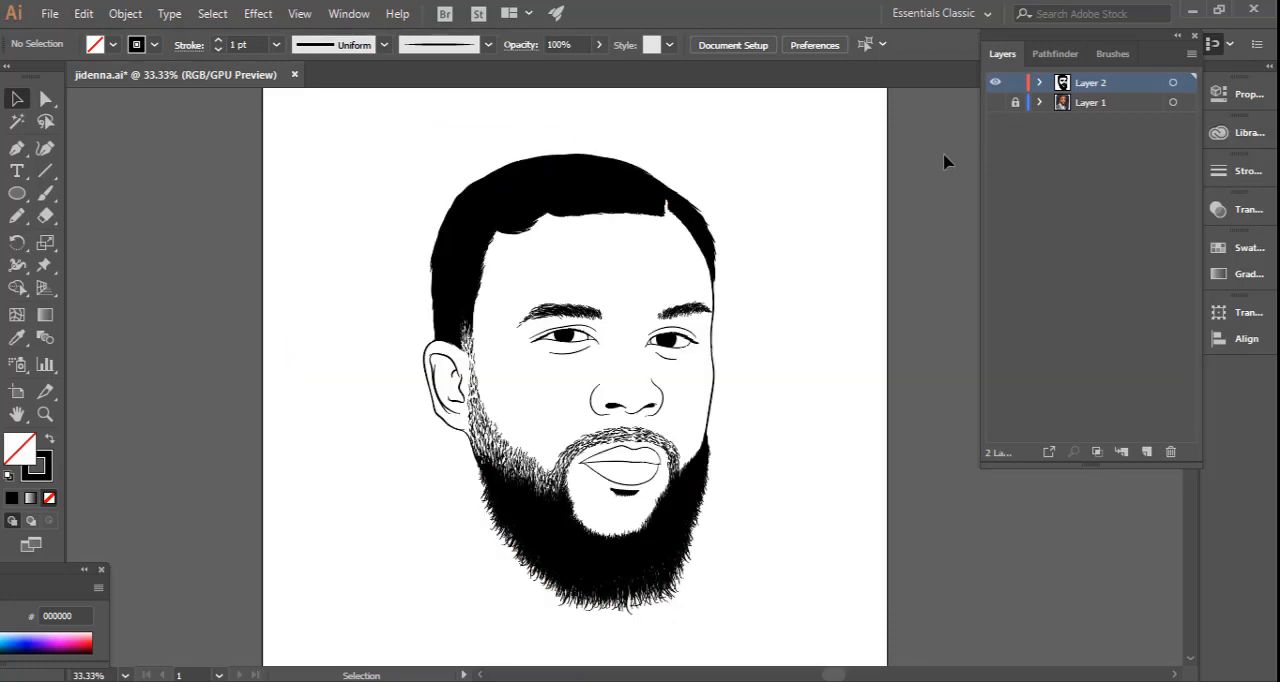
pyautogui.click(996, 103)
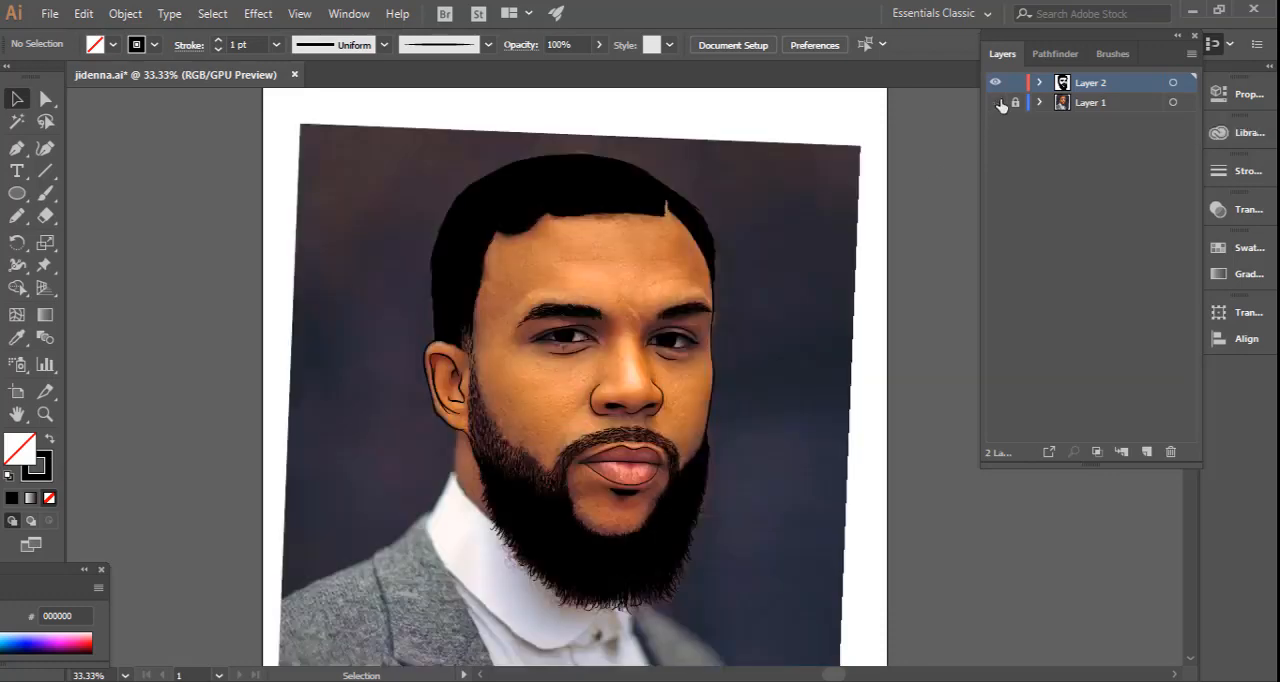
pyautogui.click(996, 103)
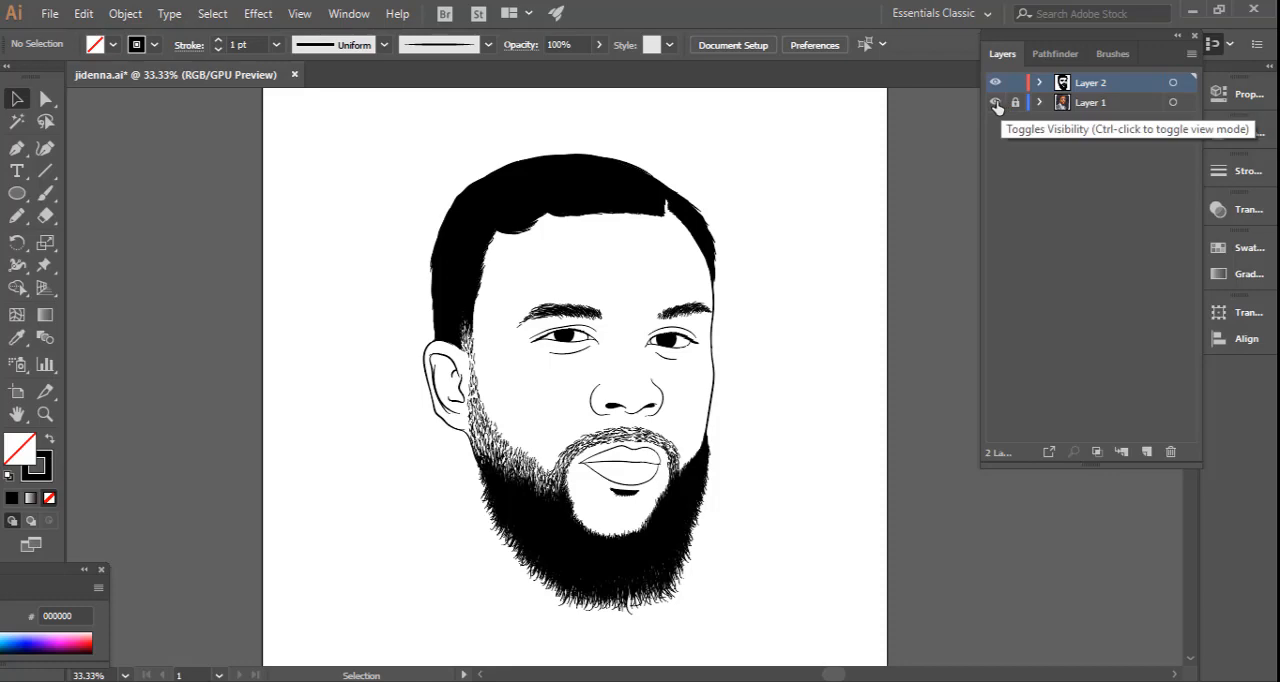
pyautogui.click(996, 103)
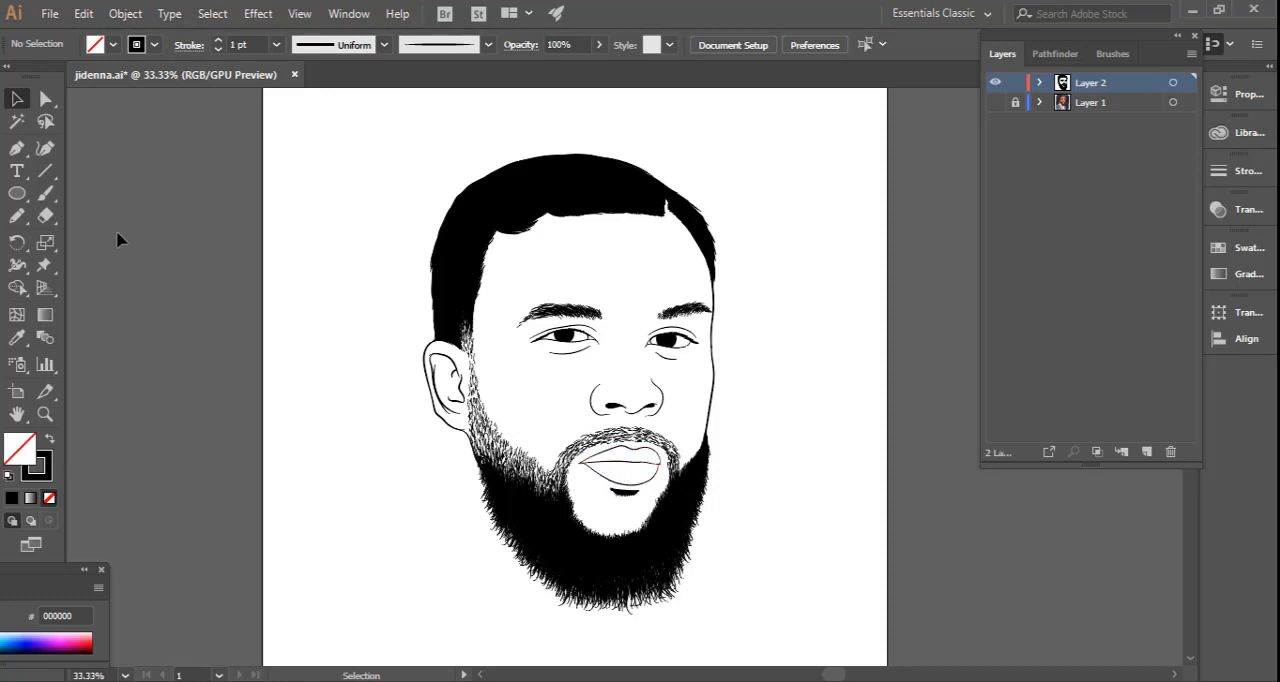
# Adjust the short stroke above the ear and paint extra brush strokes to close the gap between the hair and the ear's upper edge.
pyautogui.click(45, 414)
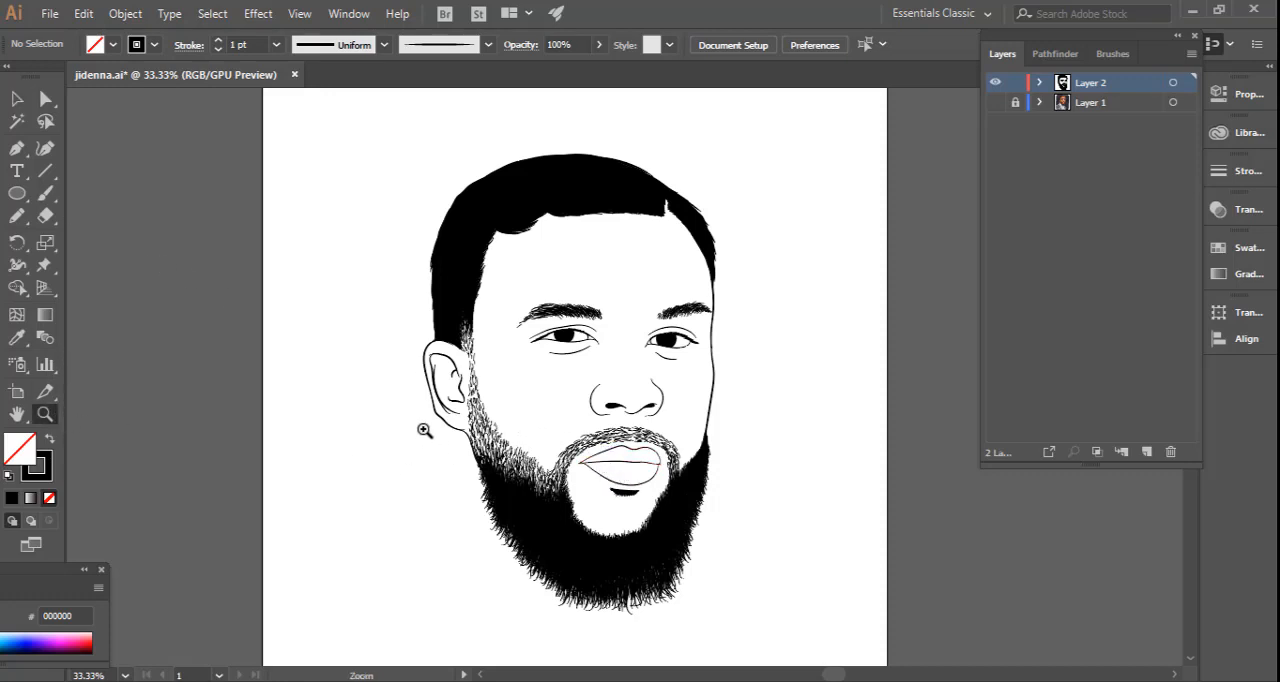
pyautogui.moveTo(425, 432); pyautogui.dragTo(838, 521)
pyautogui.moveTo(735, 540); pyautogui.dragTo(664, 411)
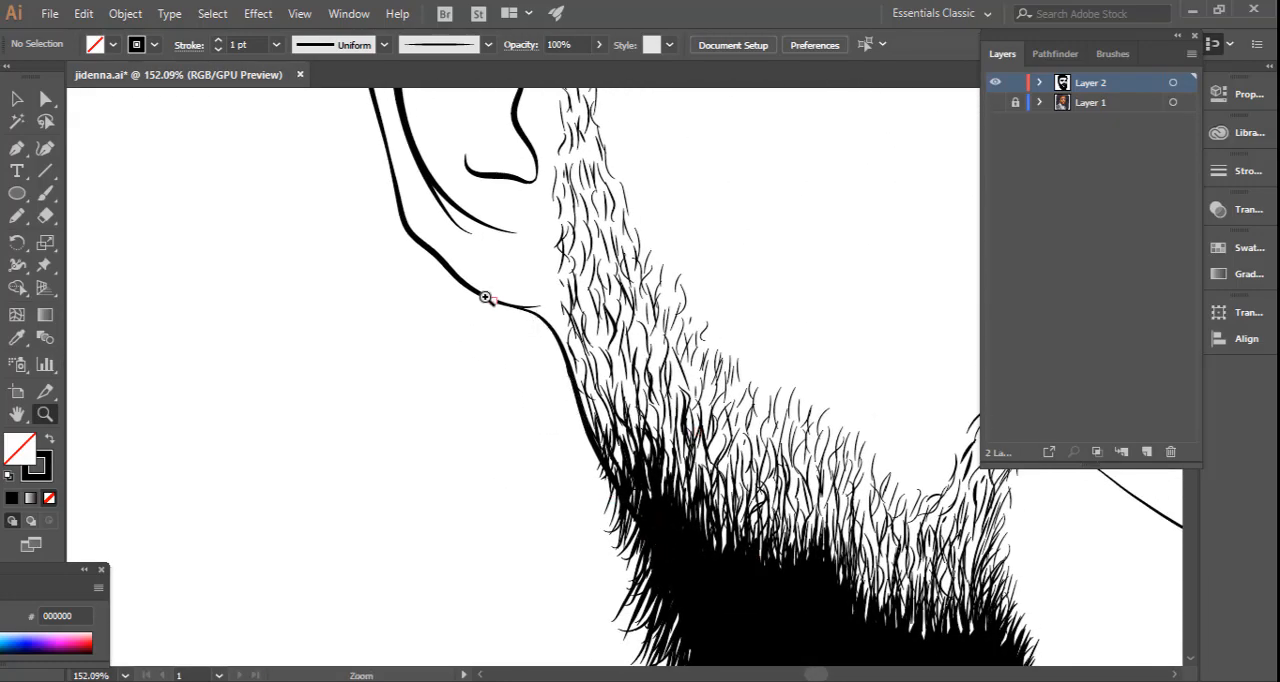
pyautogui.moveTo(543, 247); pyautogui.dragTo(490, 438)
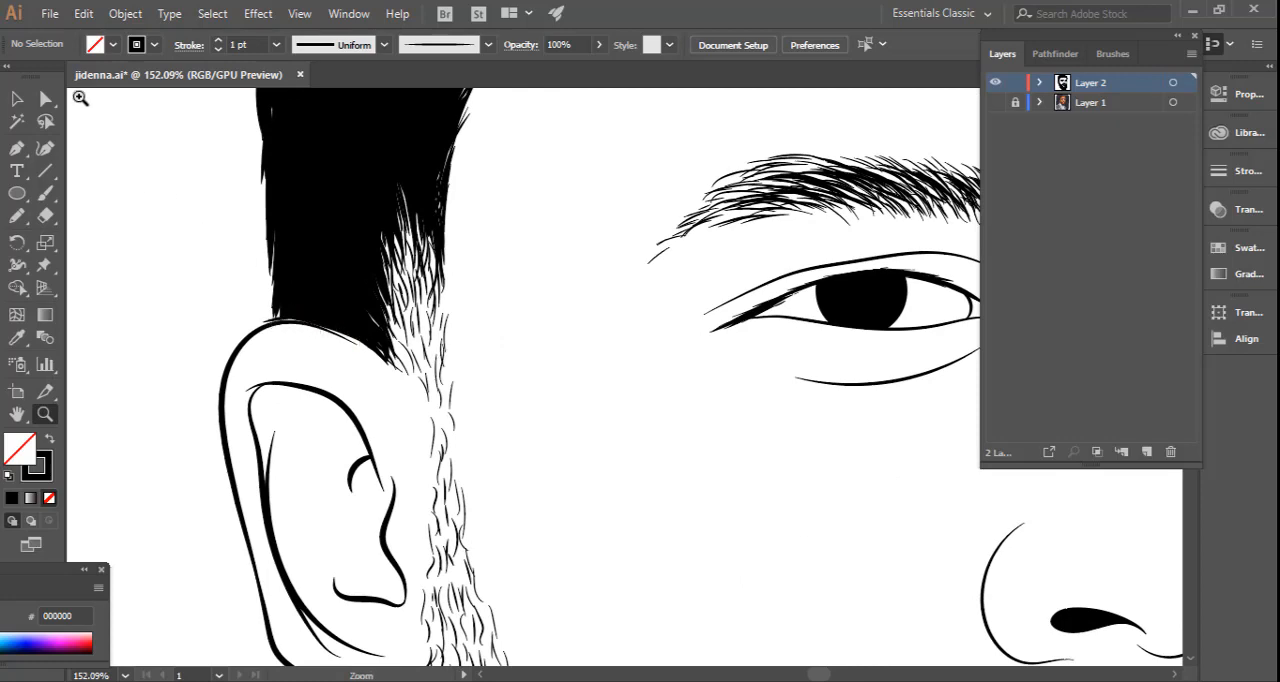
pyautogui.click(18, 100)
pyautogui.moveTo(274, 326)
pyautogui.mouseDown()
pyautogui.moveTo(245, 322)
pyautogui.moveTo(284, 318)
pyautogui.mouseUp()
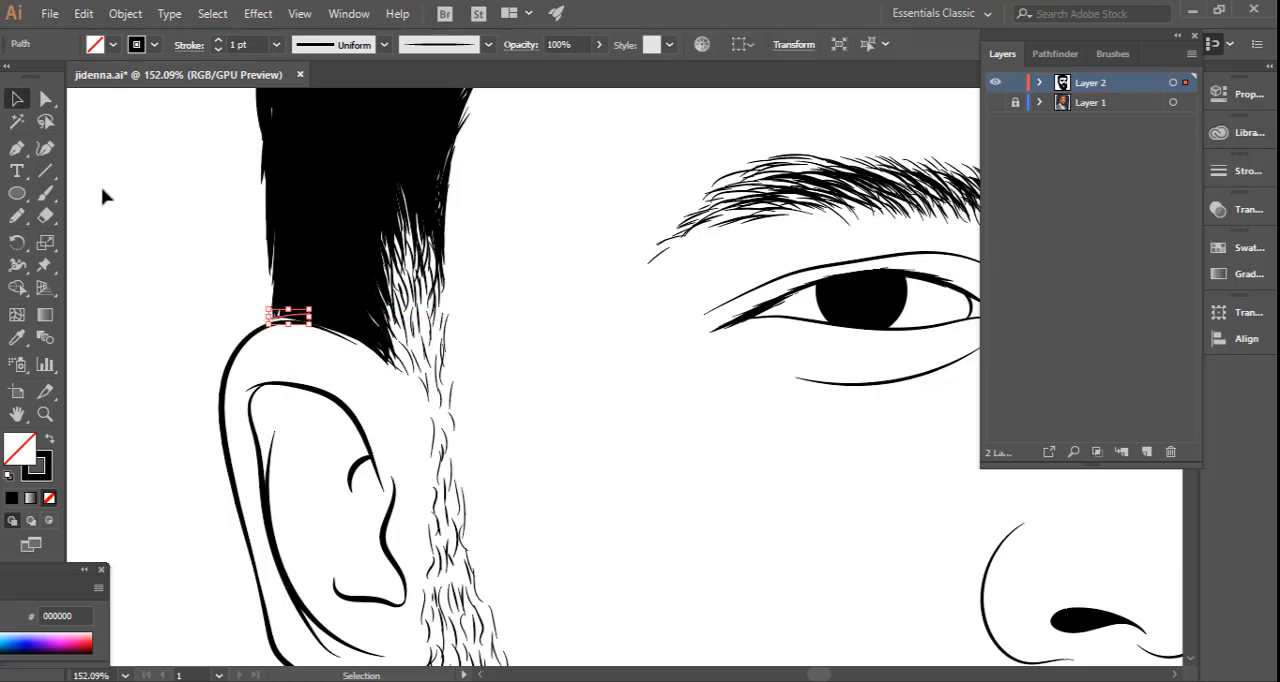
pyautogui.click(45, 193)
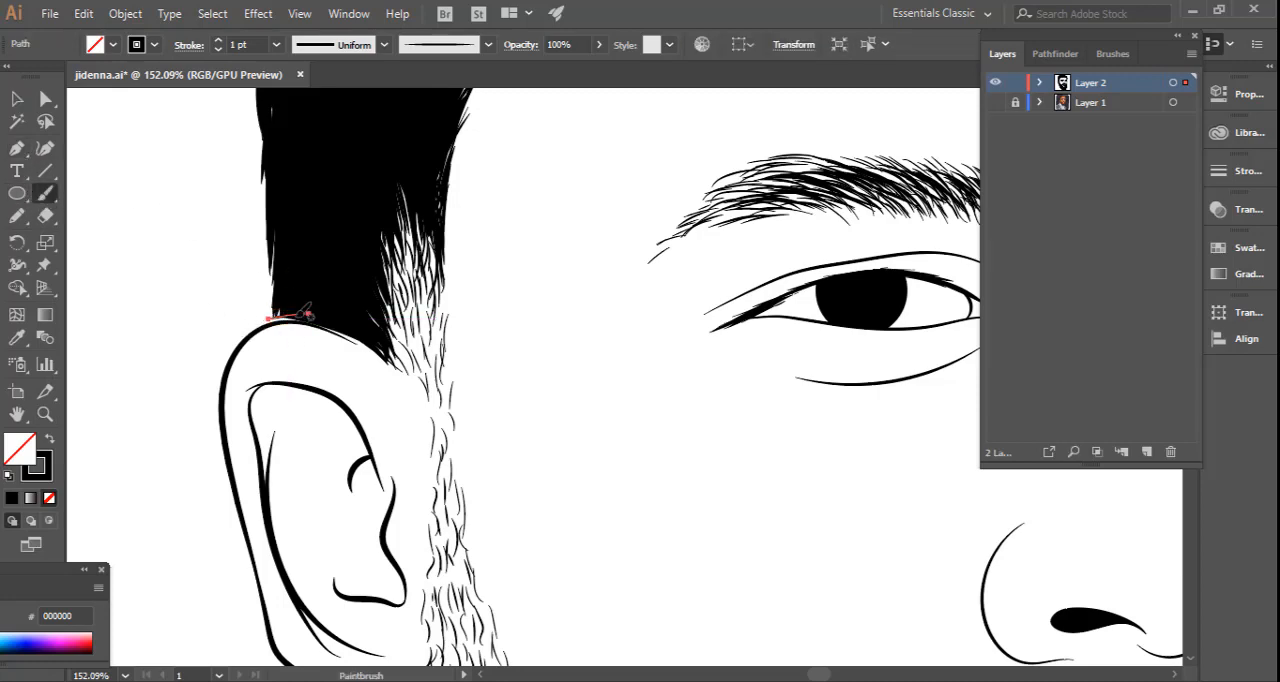
pyautogui.moveTo(273, 320); pyautogui.dragTo(335, 330)
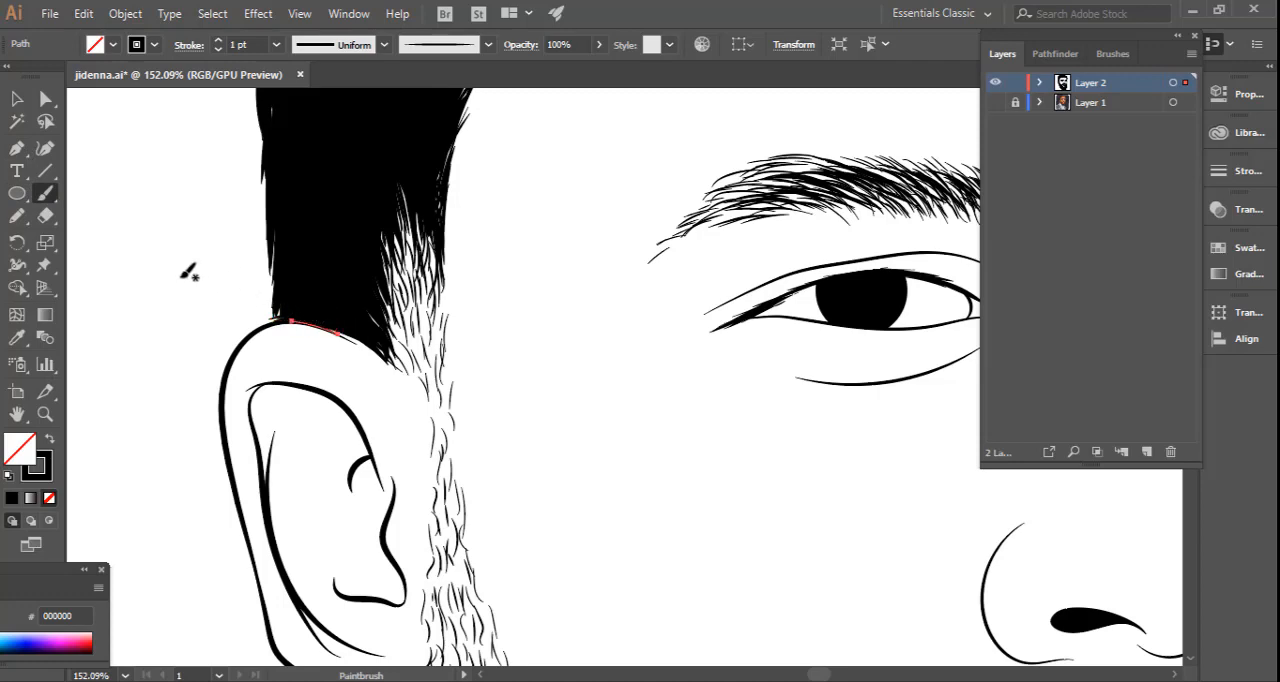
pyautogui.hotkey('ctrl', 'shift', 'a')
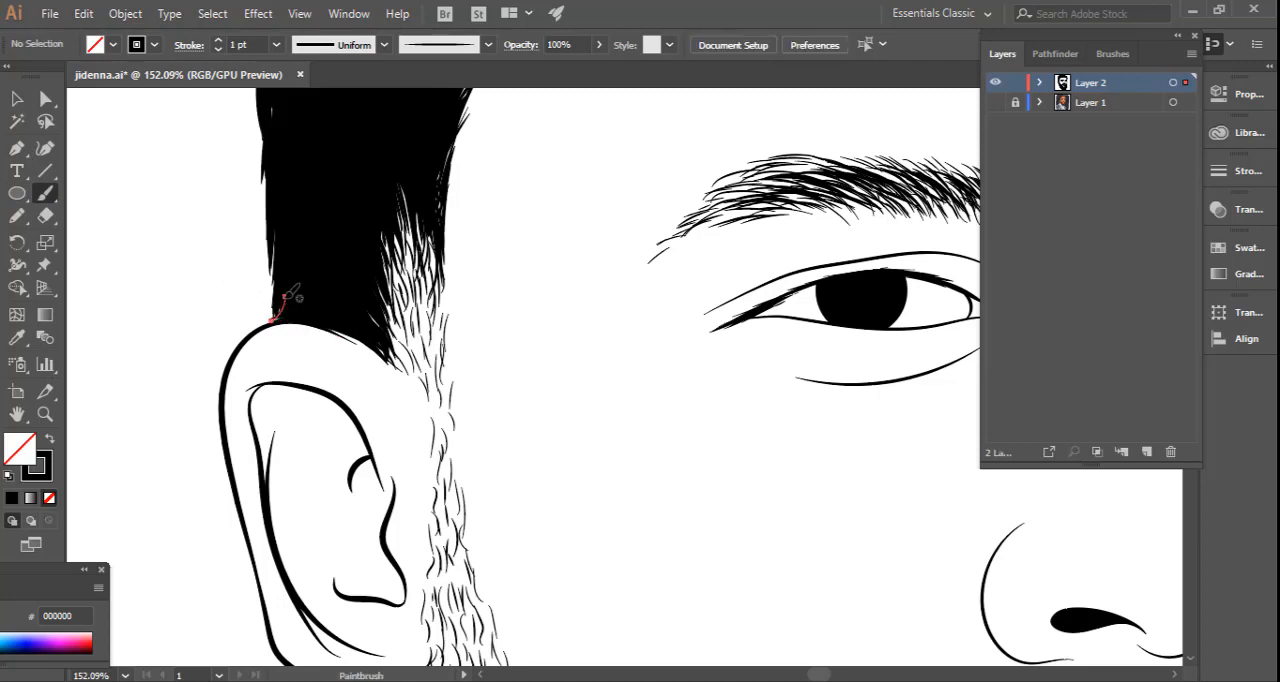
pyautogui.moveTo(286, 297); pyautogui.dragTo(284, 297)
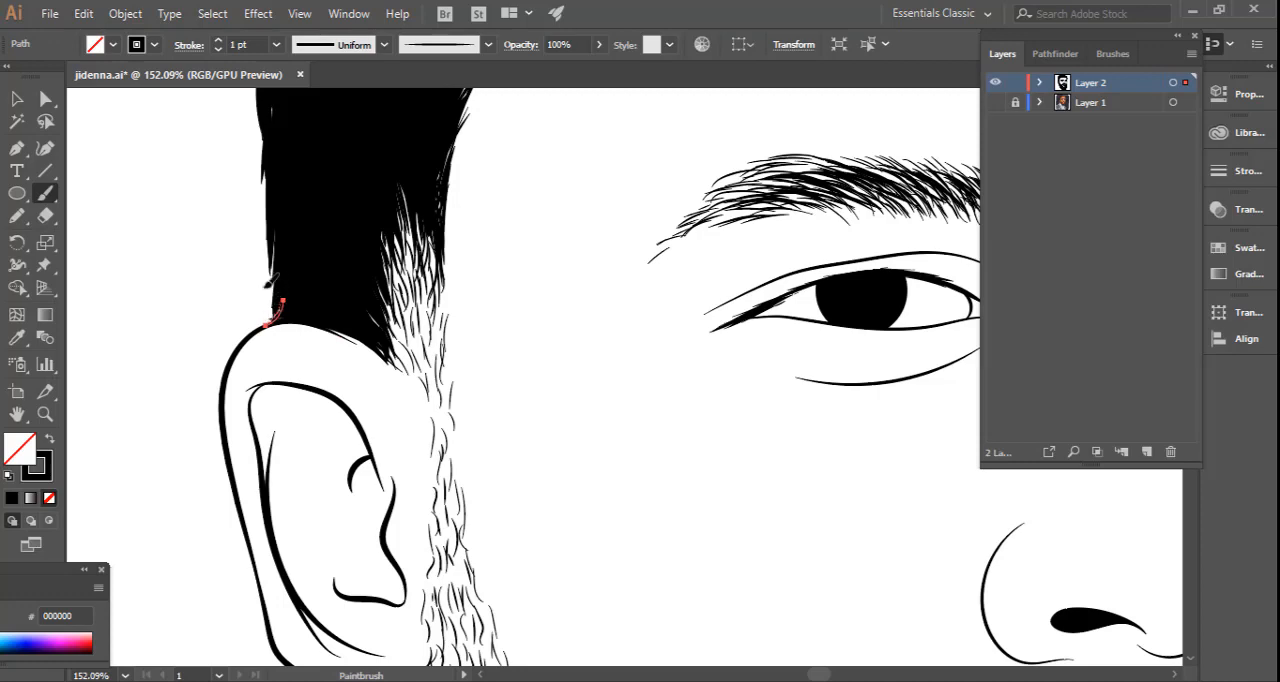
pyautogui.hotkey('ctrl', 'shift', 'a')
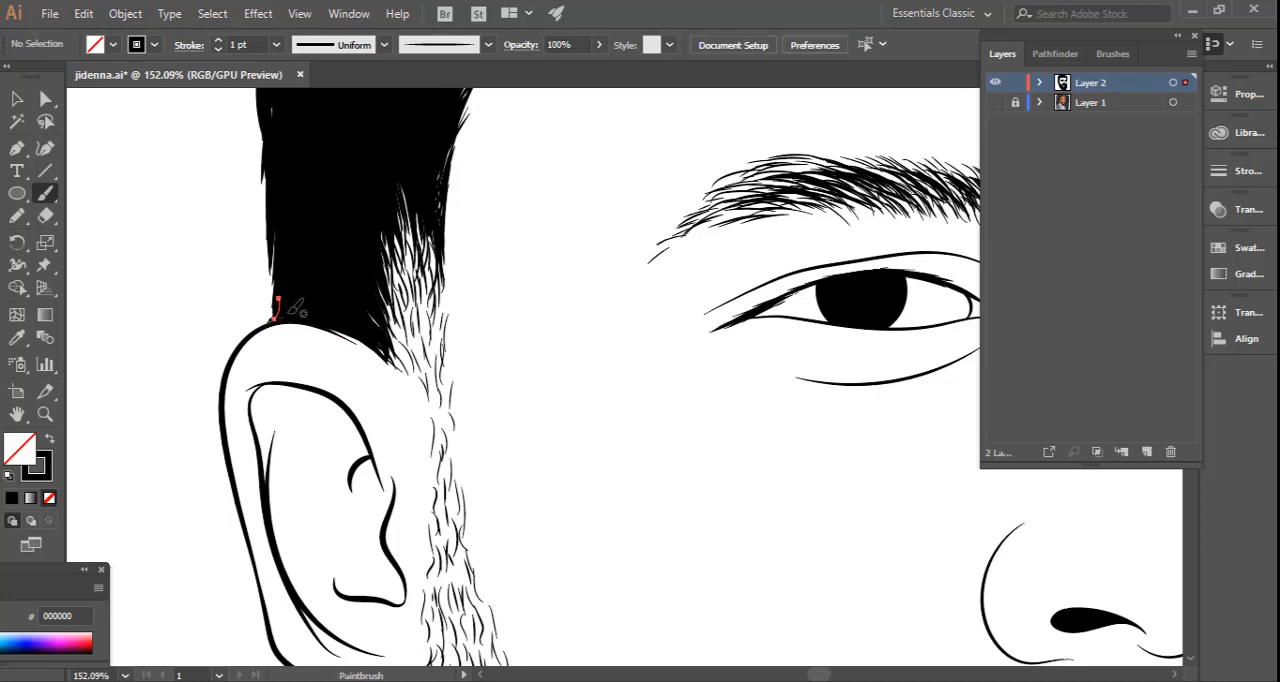
pyautogui.keyDown('ctrl'); pyautogui.click(194, 292); pyautogui.keyUp('ctrl')
pyautogui.press('space')
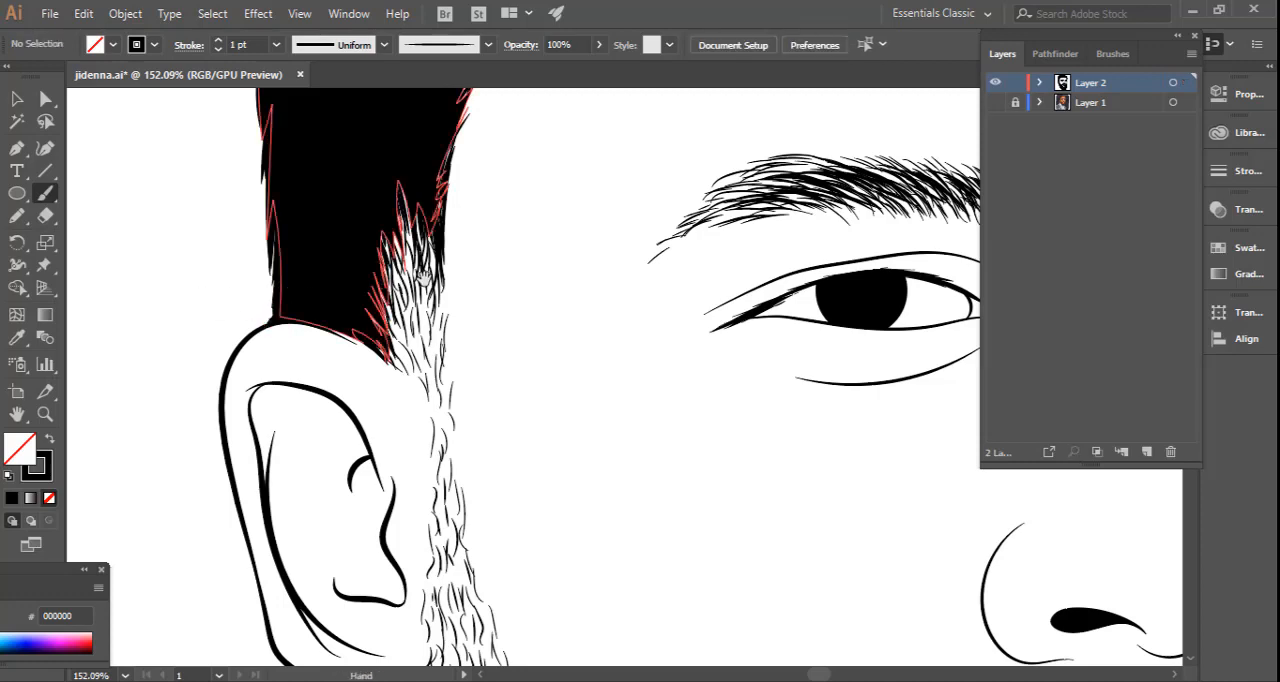
# Paint overlapping hair strokes along the outer hair outline above the parting notch to smooth the head's contour on the far side.
pyautogui.press('v')
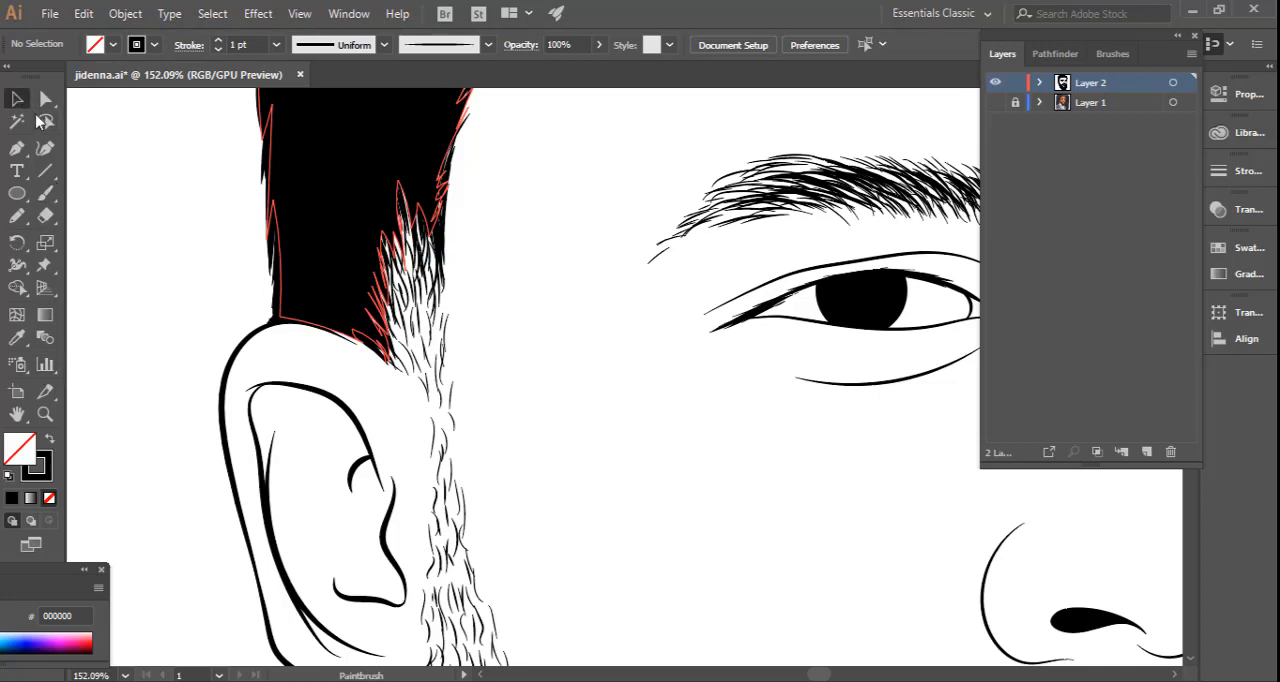
pyautogui.hotkey('ctrl', '-')
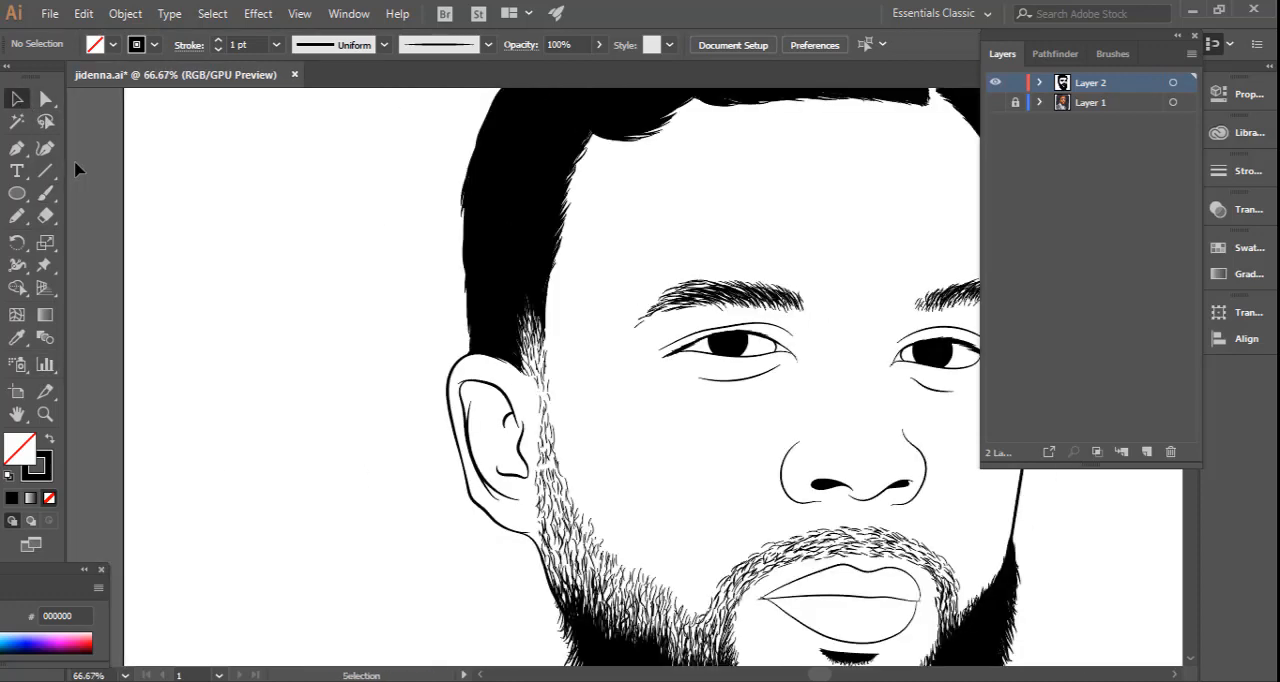
pyautogui.moveTo(368, 244); pyautogui.dragTo(205, 387)
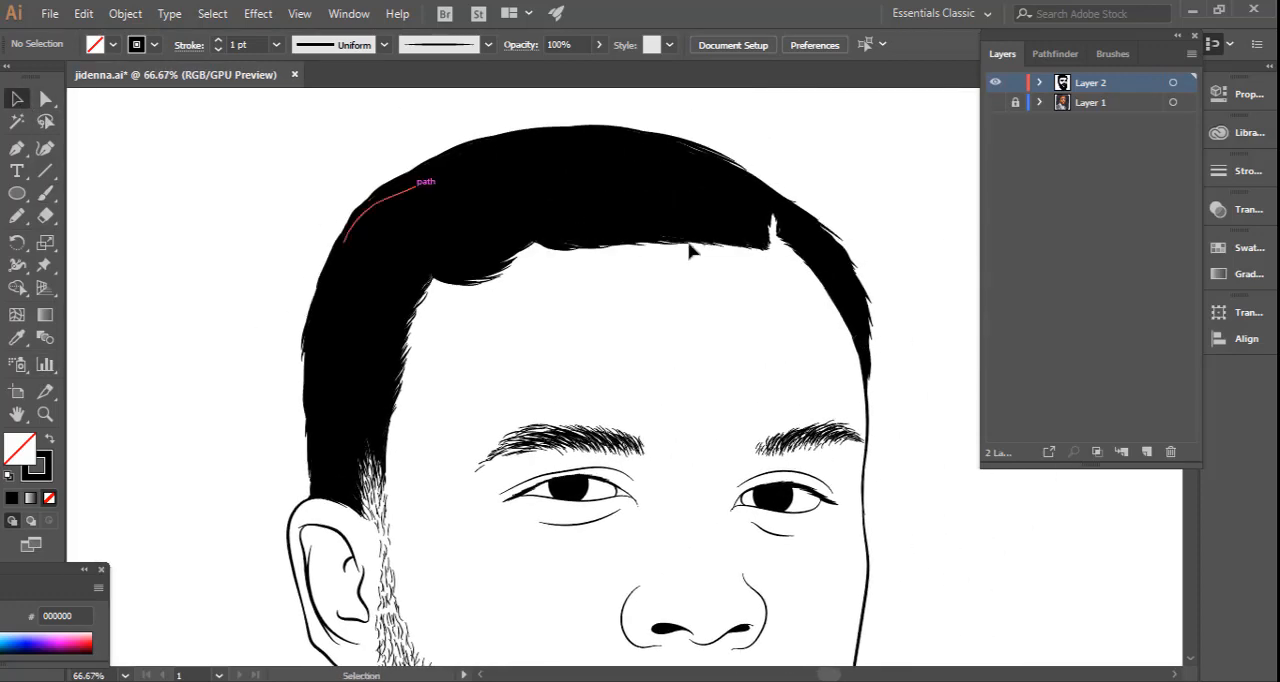
pyautogui.moveTo(728, 431); pyautogui.dragTo(602, 416)
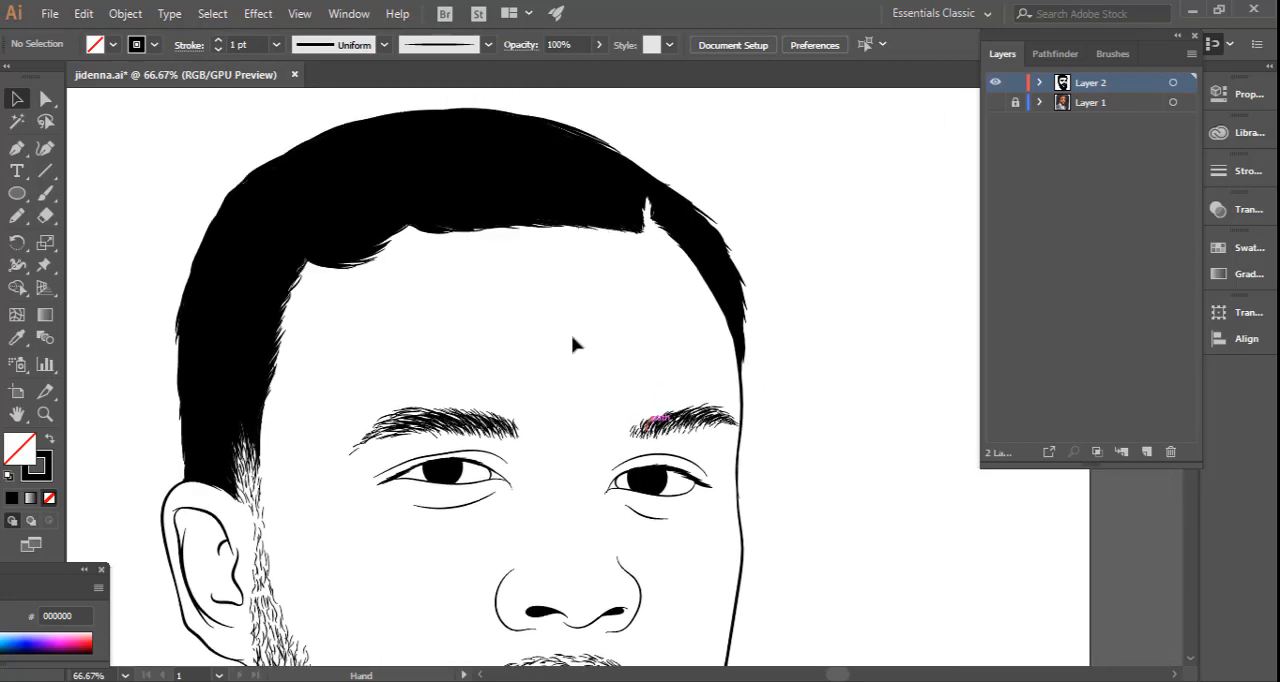
pyautogui.click(45, 194)
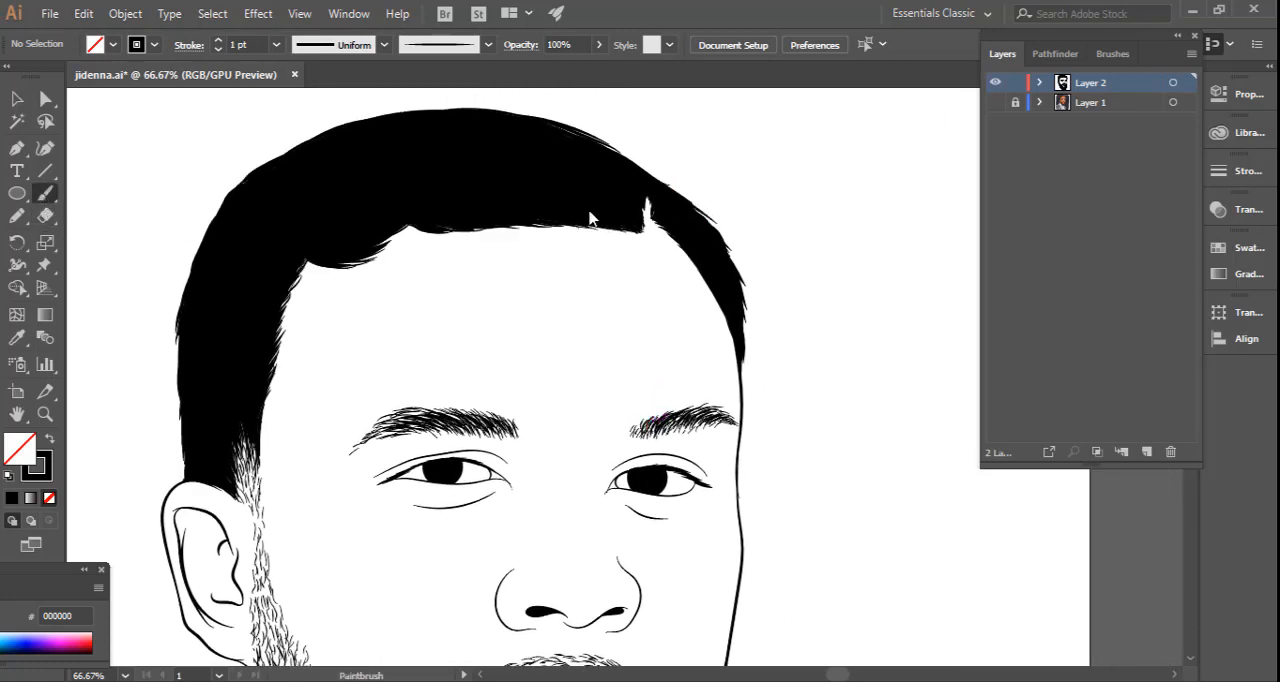
pyautogui.keyDown('ctrl'); pyautogui.click(645, 168); pyautogui.keyUp('ctrl')
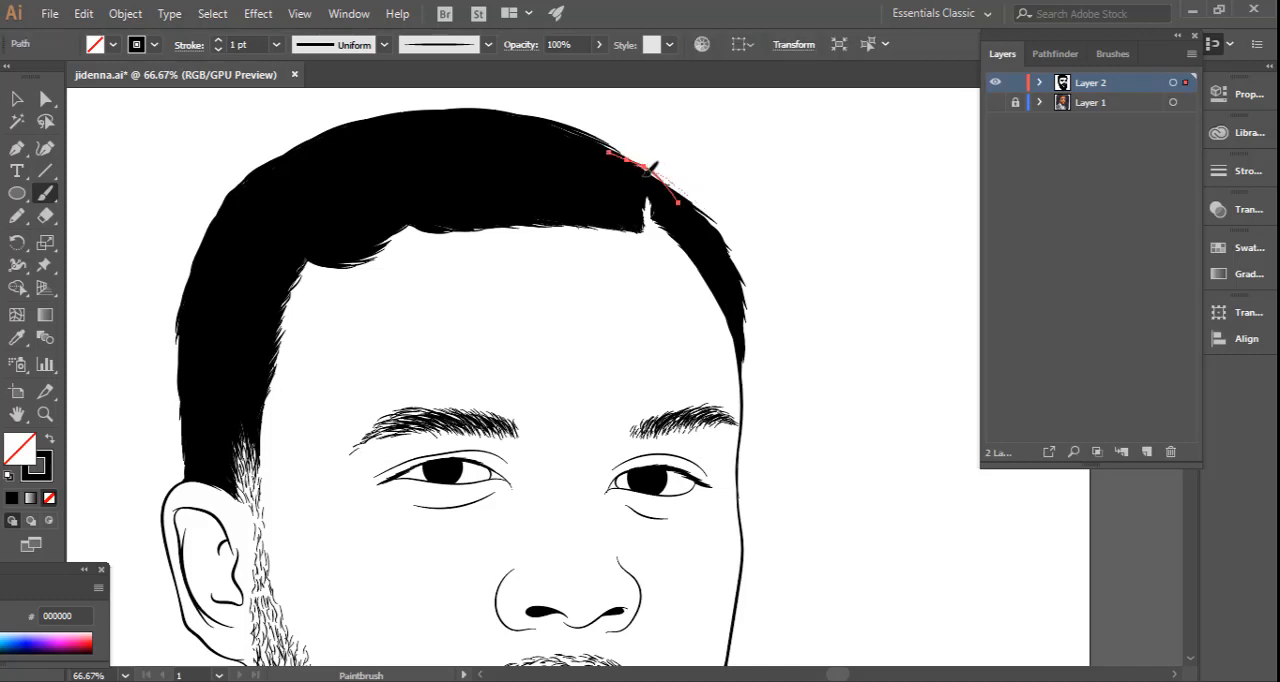
pyautogui.hotkey('ctrl', 'z')
pyautogui.moveTo(684, 194); pyautogui.dragTo(637, 164)
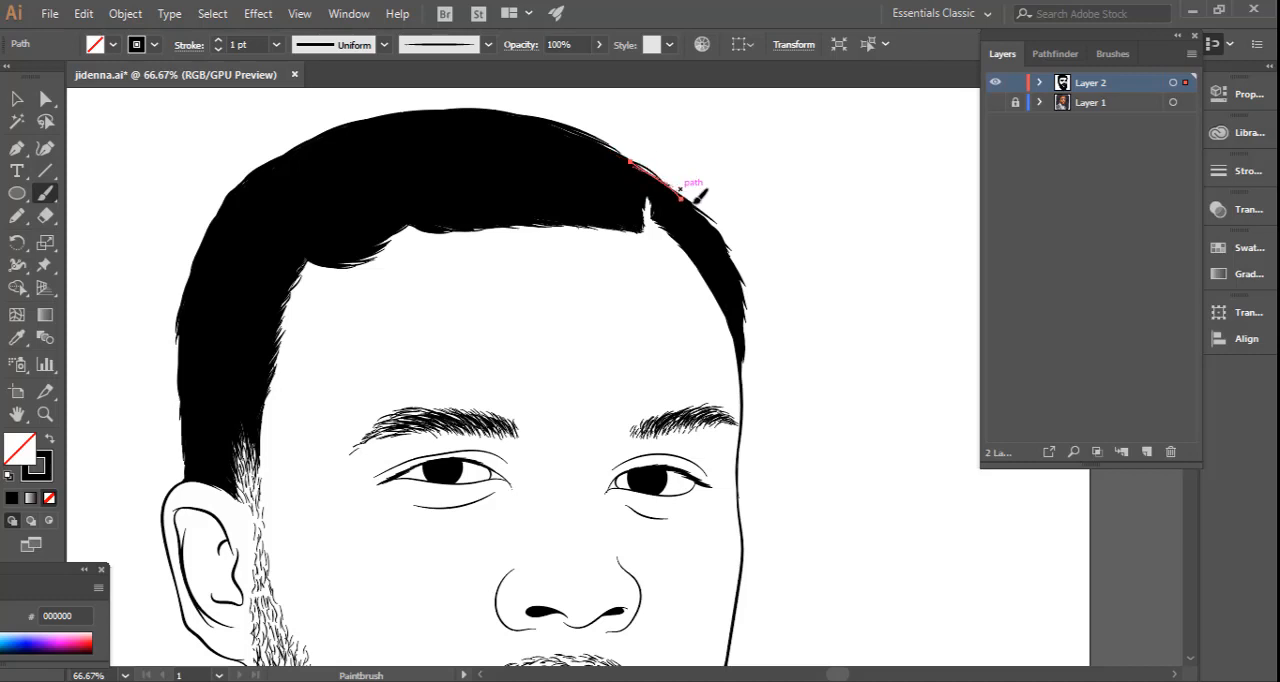
pyautogui.moveTo(695, 199); pyautogui.dragTo(625, 156)
pyautogui.moveTo(690, 198)
pyautogui.mouseDown()
pyautogui.moveTo(620, 157)
pyautogui.moveTo(633, 157)
pyautogui.mouseUp()
pyautogui.moveTo(709, 220); pyautogui.dragTo(627, 161)
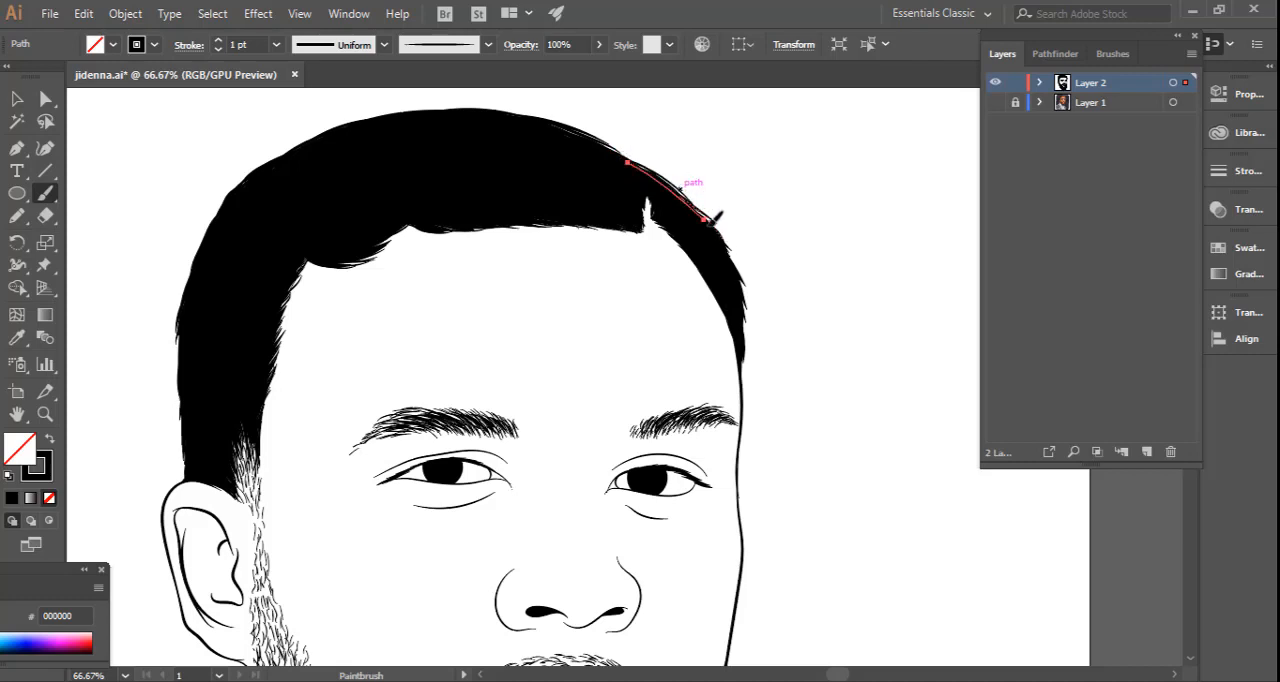
pyautogui.moveTo(722, 240); pyautogui.dragTo(673, 192)
pyautogui.moveTo(730, 260); pyautogui.dragTo(675, 198)
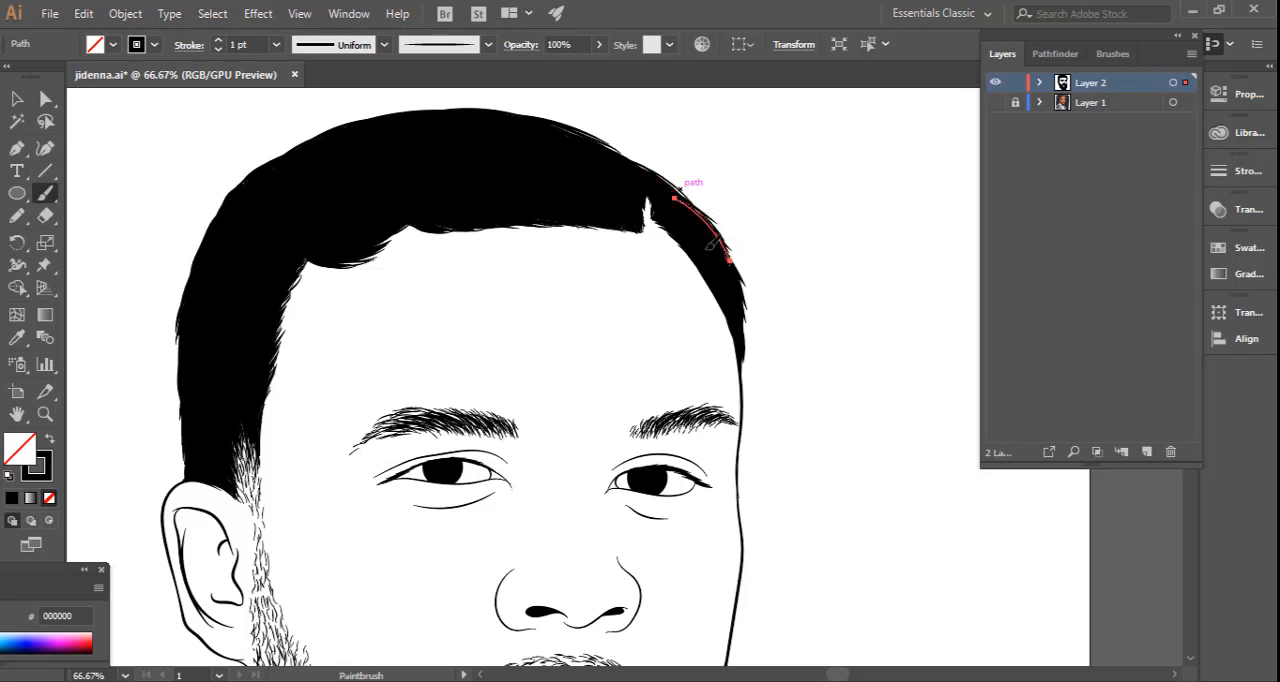
pyautogui.keyDown('ctrl'); pyautogui.click(786, 200); pyautogui.keyUp('ctrl')
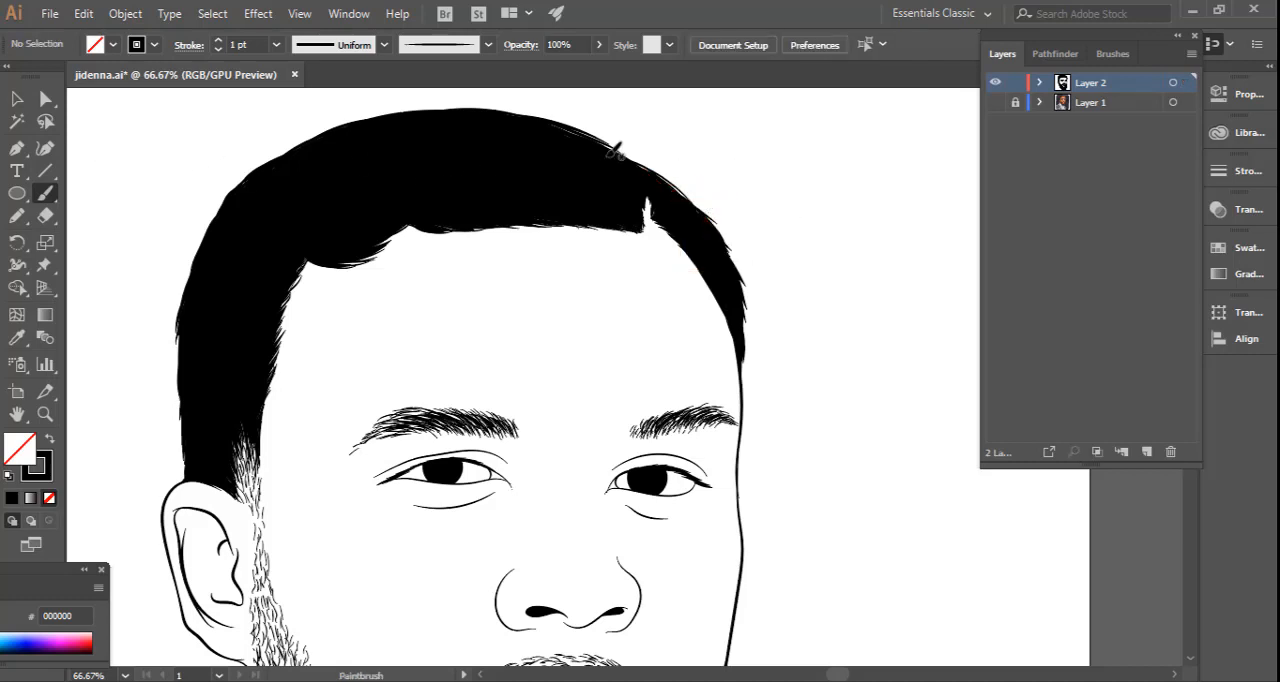
pyautogui.moveTo(691, 205); pyautogui.dragTo(642, 175)
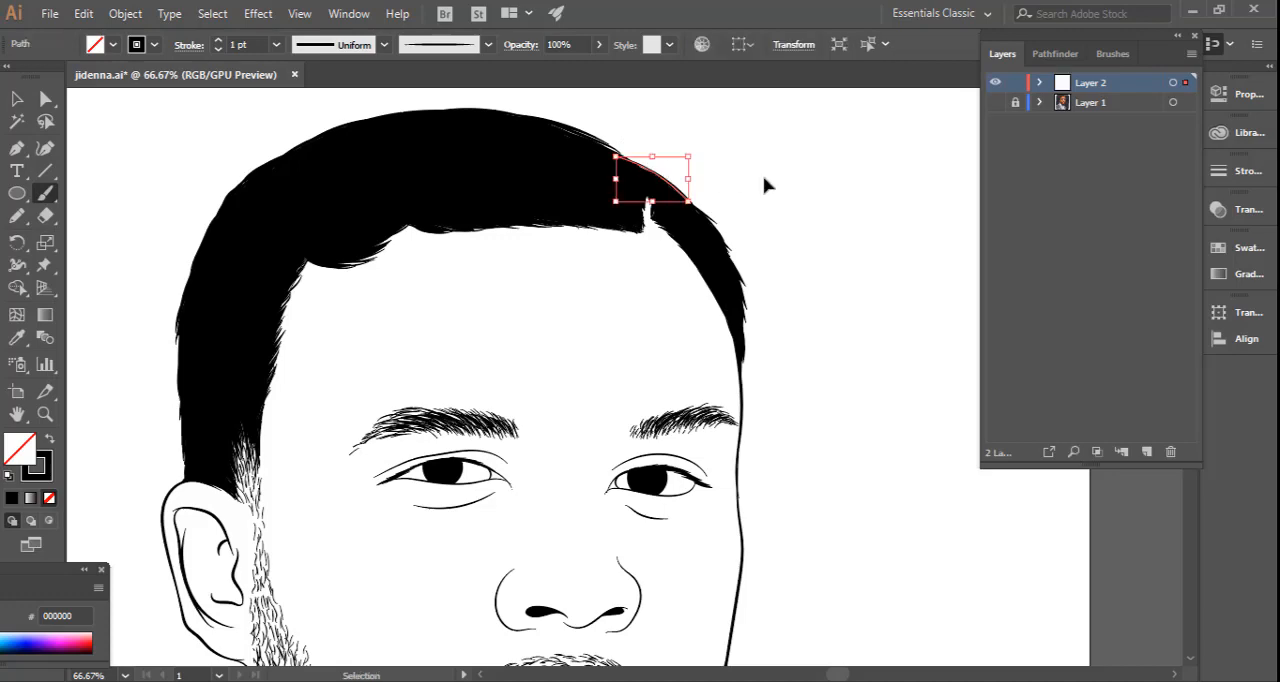
pyautogui.keyDown('ctrl'); pyautogui.click(764, 180); pyautogui.keyUp('ctrl')
pyautogui.click(18, 98)
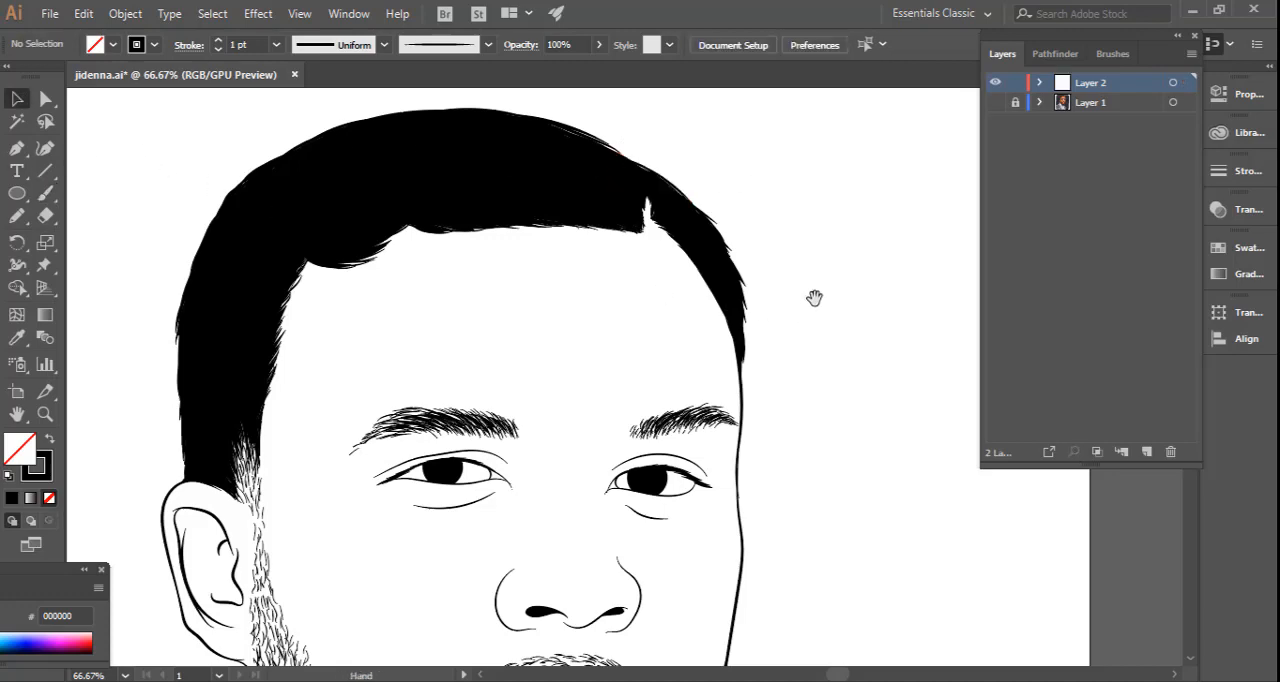
# Paint black Paintbrush strokes along the inner edge of the beard's lower fringe beneath the chin to fill the white gaps.
pyautogui.moveTo(814, 297); pyautogui.dragTo(826, 246)
pyautogui.moveTo(821, 331); pyautogui.dragTo(799, 240)
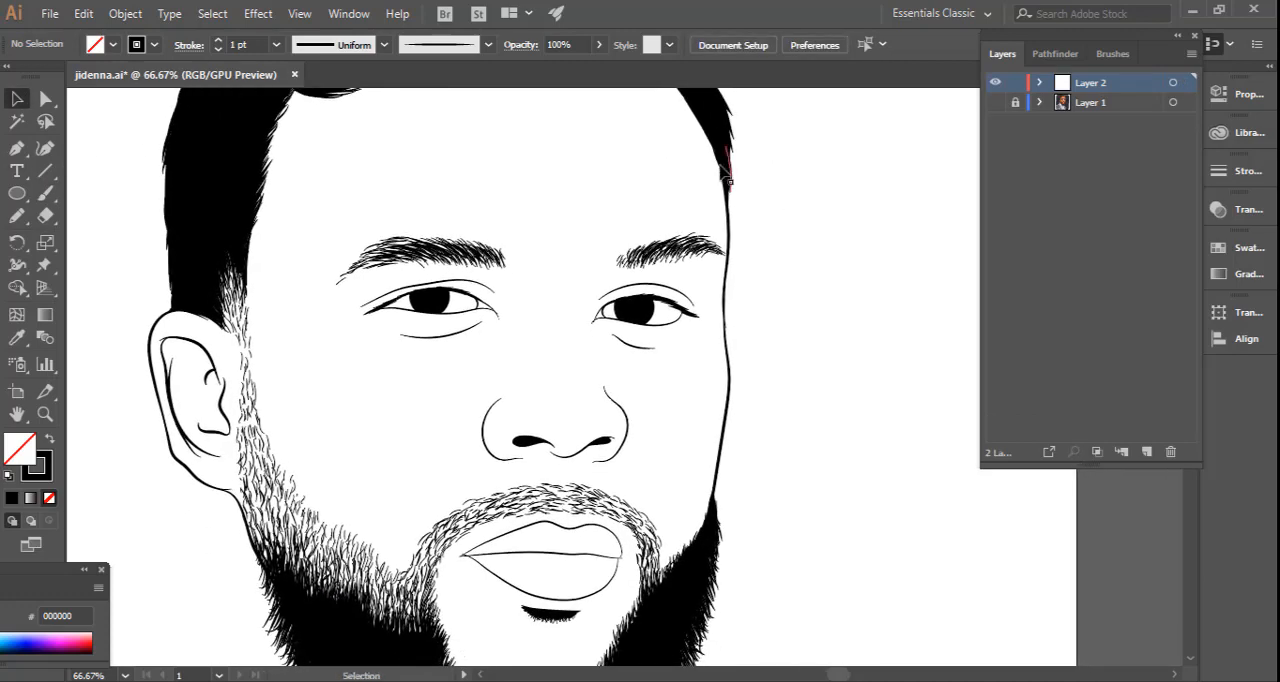
pyautogui.moveTo(691, 503)
pyautogui.mouseDown()
pyautogui.moveTo(754, 323)
pyautogui.moveTo(733, 322)
pyautogui.mouseUp()
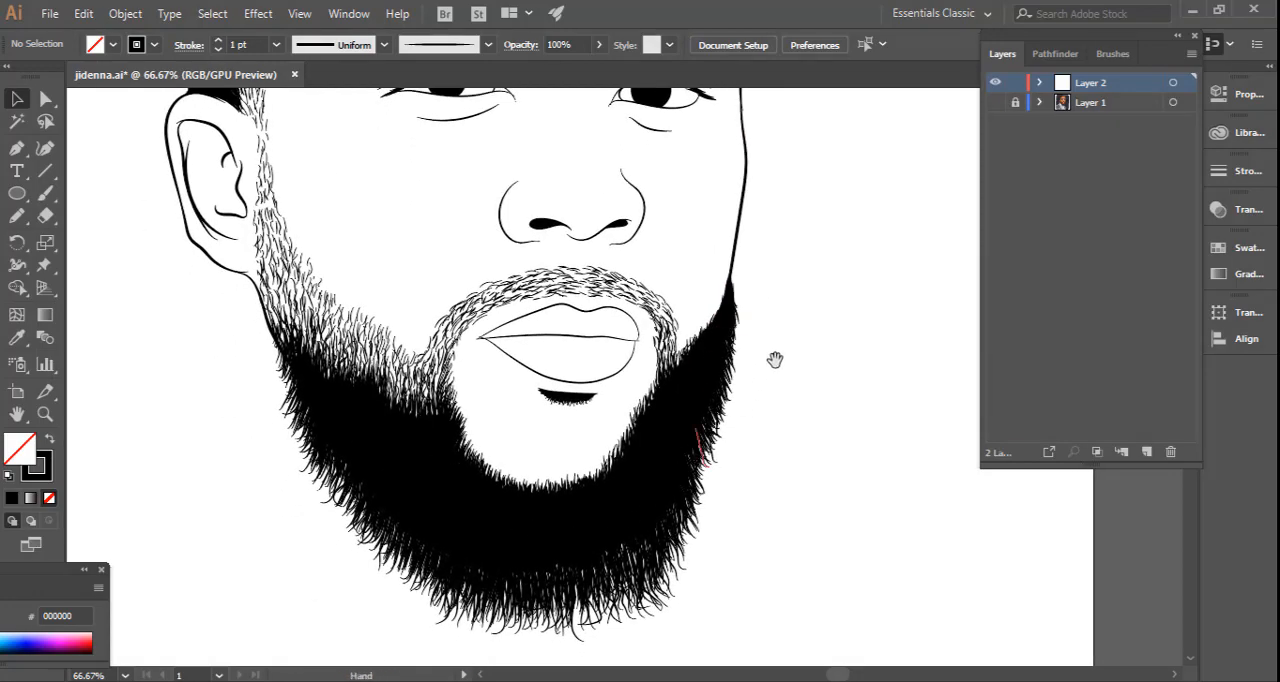
pyautogui.moveTo(774, 360); pyautogui.dragTo(786, 306)
pyautogui.moveTo(674, 372); pyautogui.dragTo(666, 334)
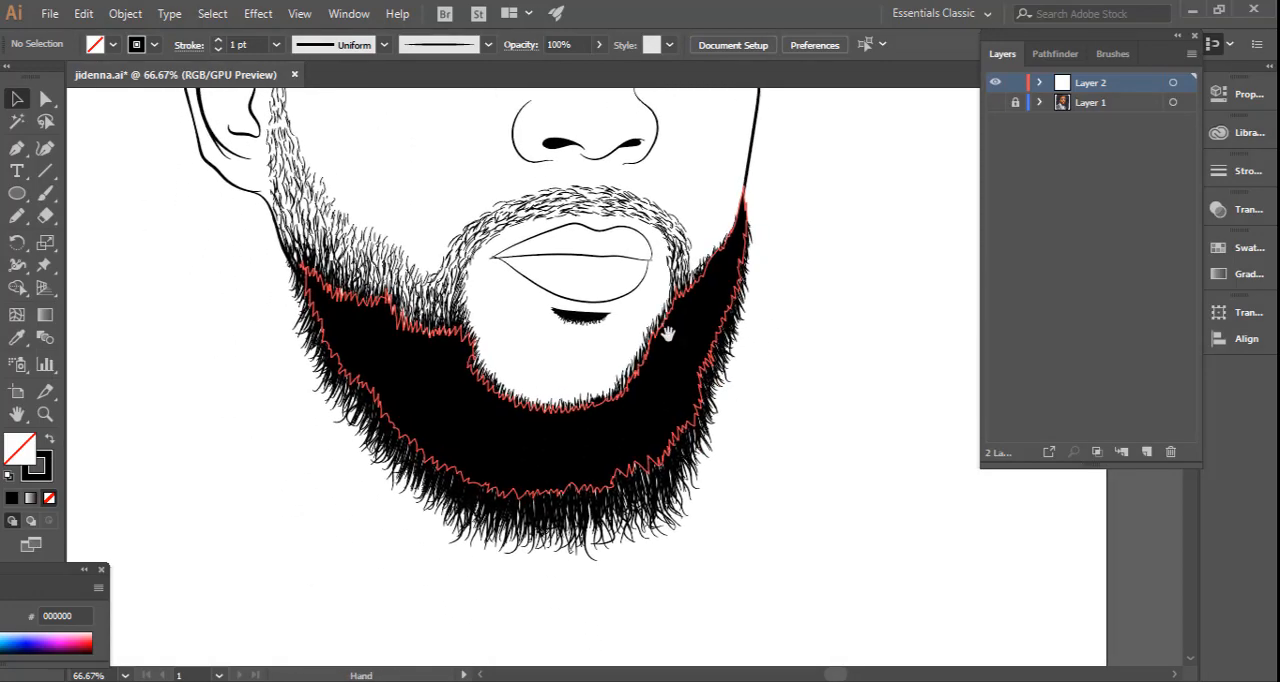
pyautogui.click(46, 196)
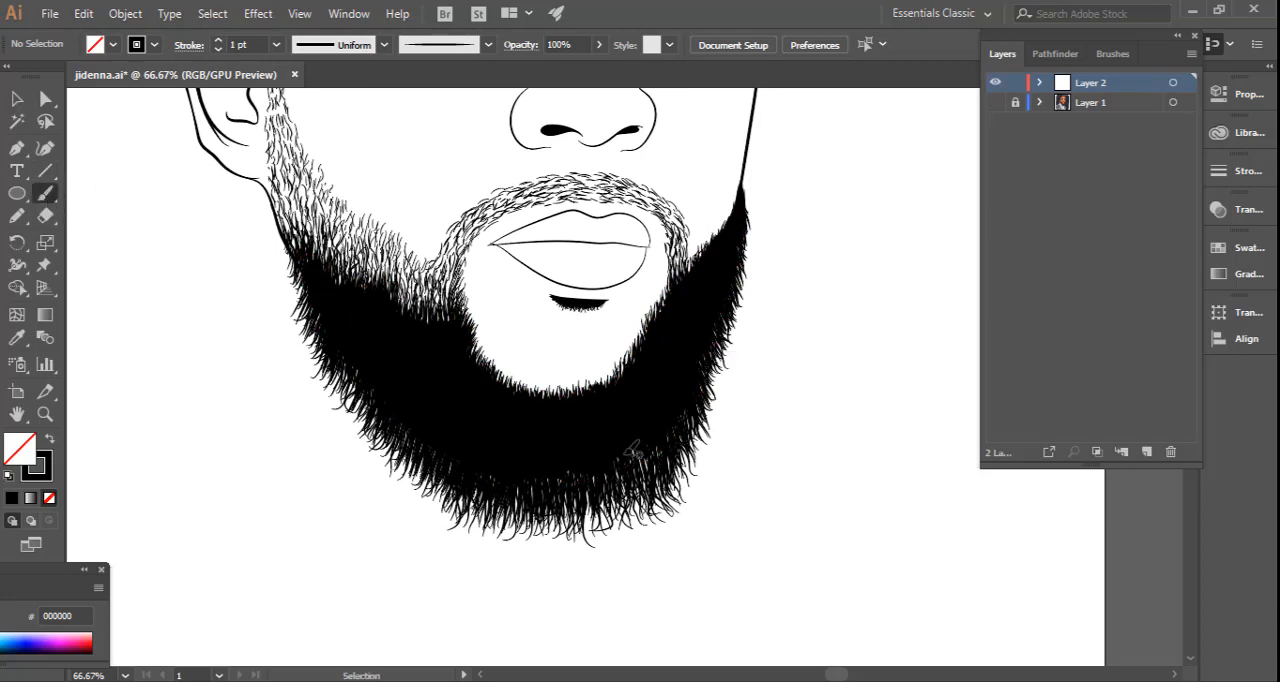
pyautogui.moveTo(645, 463); pyautogui.dragTo(643, 483)
pyautogui.moveTo(630, 429); pyautogui.dragTo(637, 481)
pyautogui.moveTo(609, 422); pyautogui.dragTo(620, 488)
pyautogui.moveTo(603, 452); pyautogui.dragTo(594, 492)
pyautogui.moveTo(600, 448); pyautogui.dragTo(606, 493)
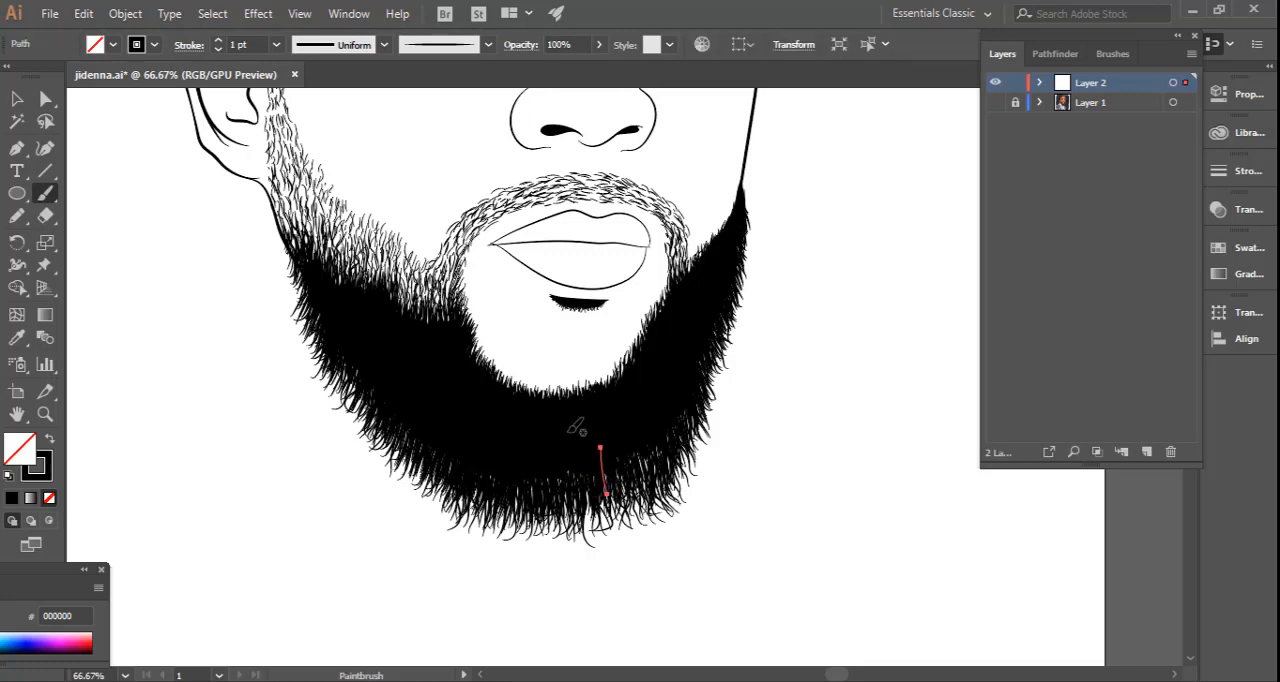
pyautogui.moveTo(558, 439); pyautogui.dragTo(564, 502)
pyautogui.moveTo(577, 457)
pyautogui.mouseDown()
pyautogui.moveTo(580, 498)
pyautogui.moveTo(566, 492)
pyautogui.mouseUp()
pyautogui.moveTo(537, 454)
pyautogui.mouseDown()
pyautogui.moveTo(538, 509)
pyautogui.moveTo(534, 497)
pyautogui.moveTo(549, 500)
pyautogui.mouseUp()
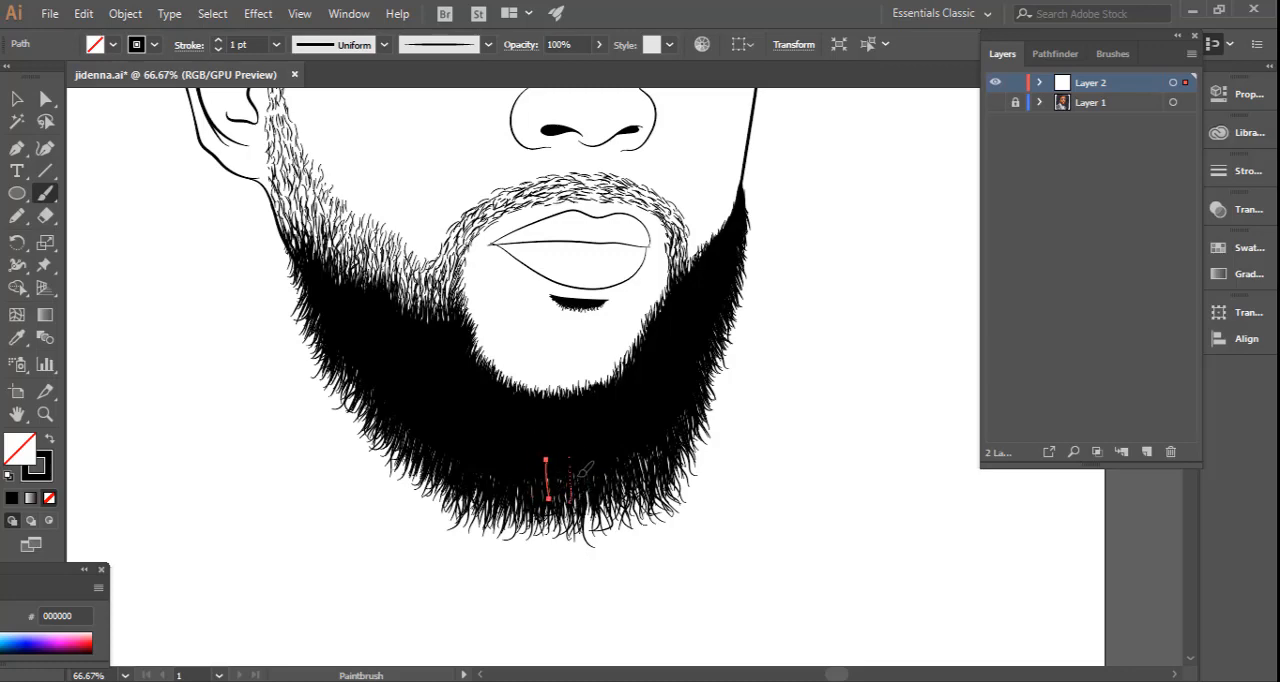
pyautogui.moveTo(568, 454)
pyautogui.mouseDown()
pyautogui.moveTo(570, 505)
pyautogui.moveTo(576, 496)
pyautogui.mouseUp()
pyautogui.moveTo(617, 438)
pyautogui.mouseDown()
pyautogui.moveTo(621, 488)
pyautogui.moveTo(648, 478)
pyautogui.mouseUp()
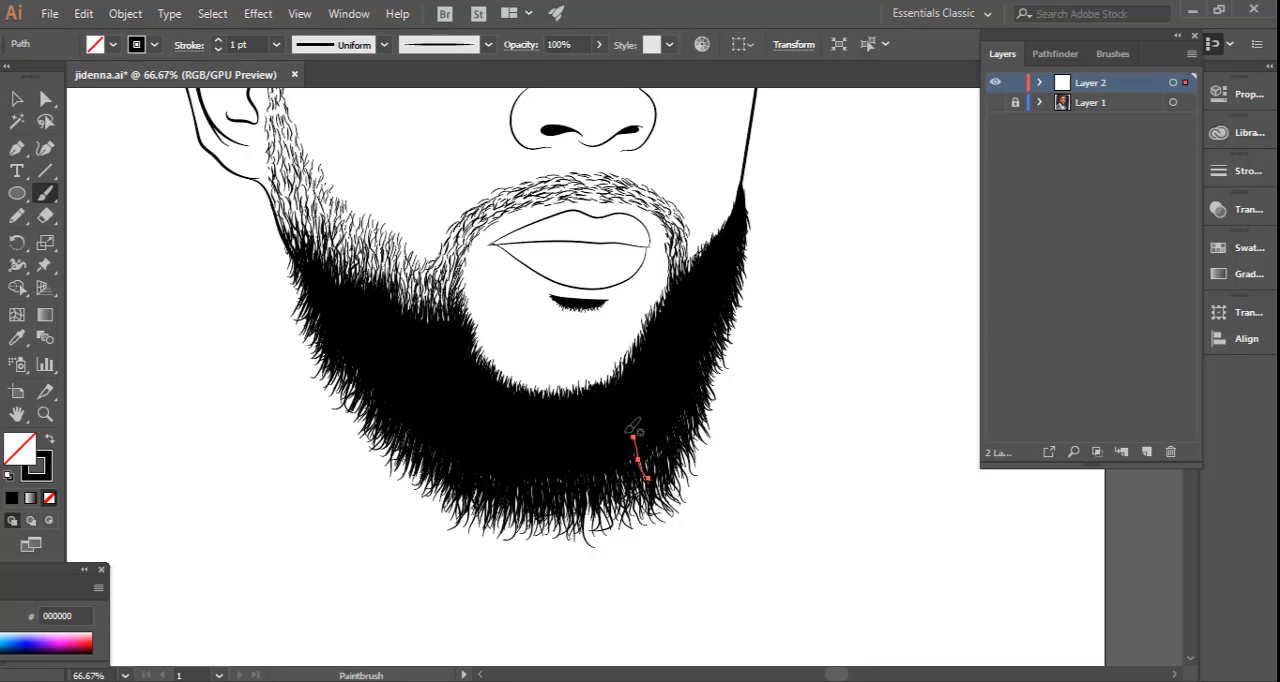
pyautogui.keyDown('ctrl'); pyautogui.click(767, 382); pyautogui.keyUp('ctrl')
pyautogui.click(18, 100)
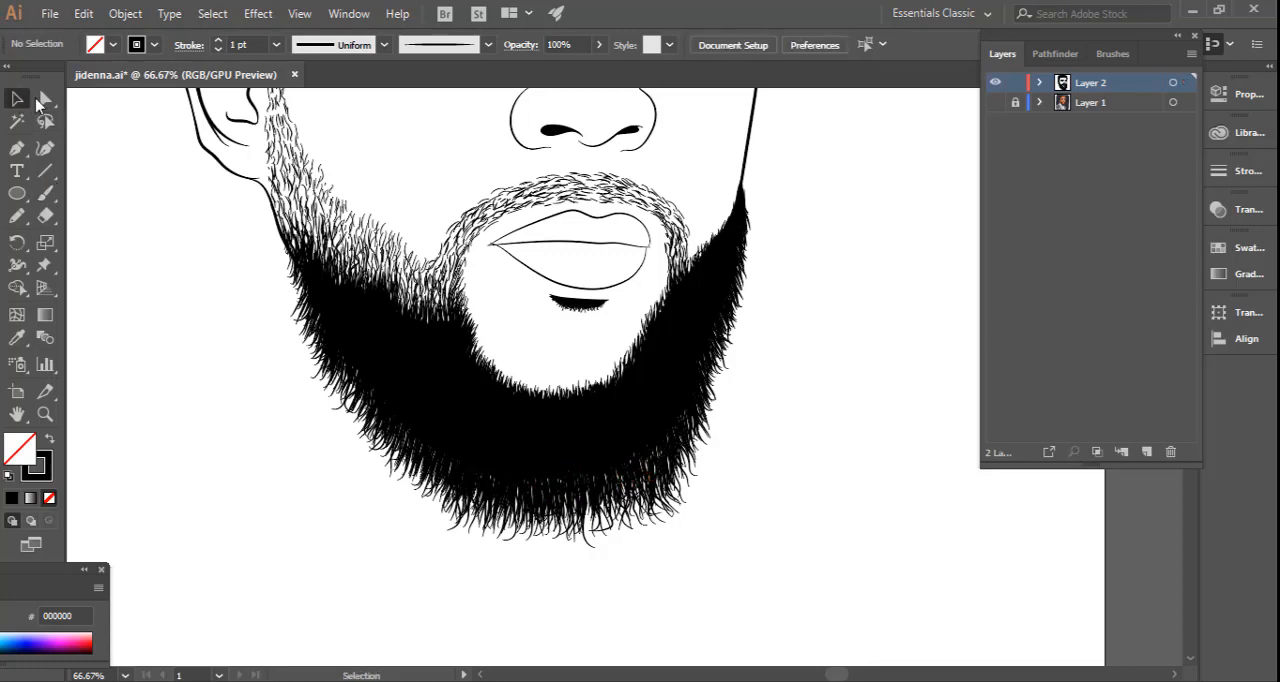
# Move the upper lip outline's end anchor down to cross the mouth's centre line at the far-side corner, closing the gap.
pyautogui.press('space')
pyautogui.moveTo(483, 311); pyautogui.dragTo(440, 403)
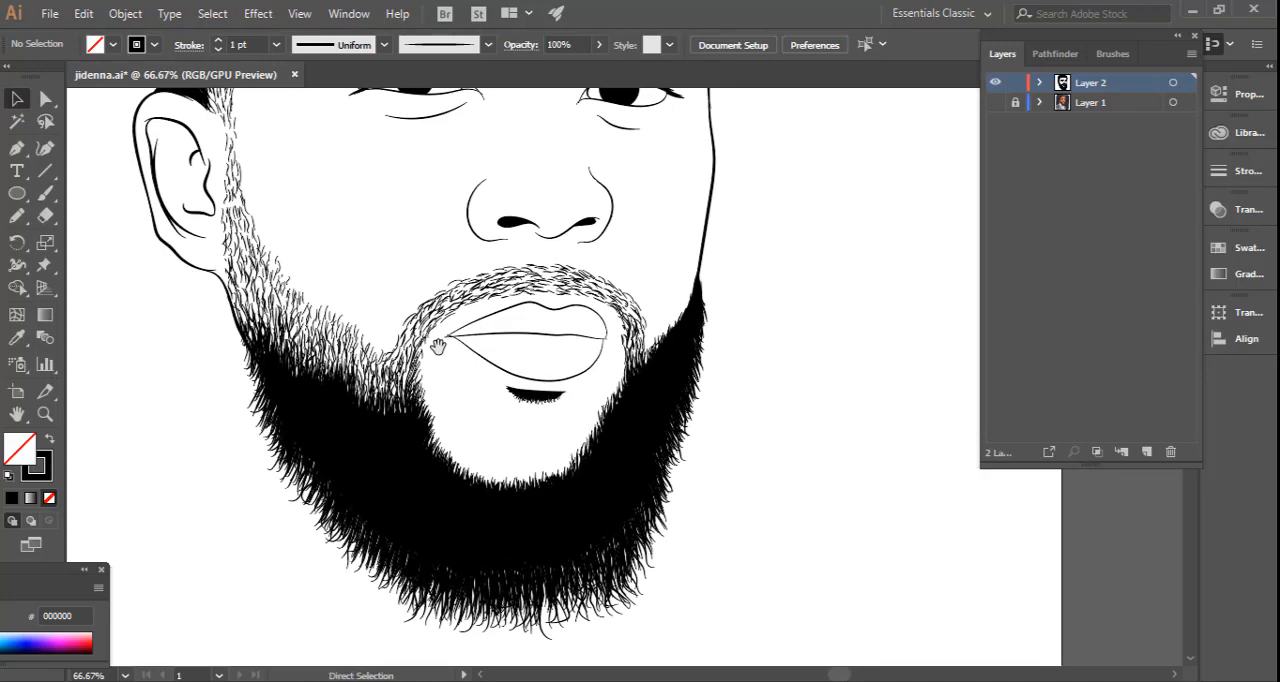
pyautogui.hotkey('ctrl', '+')
pyautogui.hotkey('ctrl', '+')
pyautogui.hotkey('ctrl', '+')
pyautogui.hotkey('ctrl', '+')
pyautogui.press('space')
pyautogui.moveTo(396, 310); pyautogui.dragTo(635, 356)
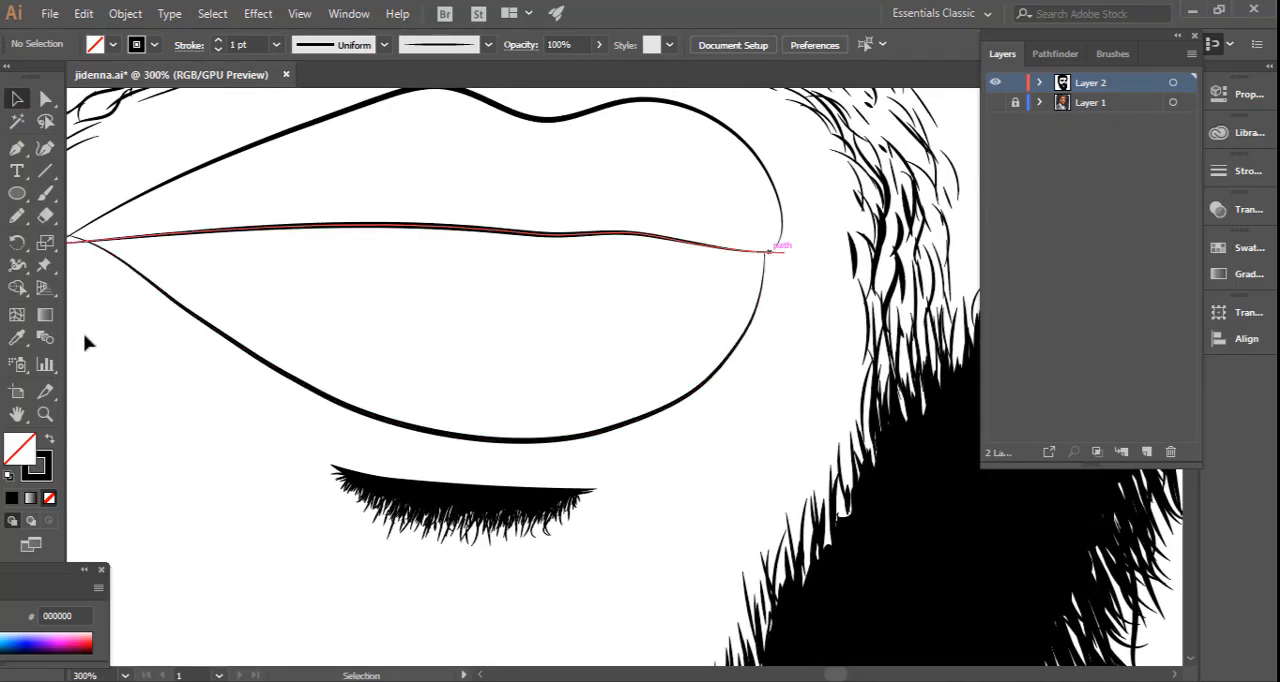
pyautogui.click(45, 413)
pyautogui.moveTo(815, 303); pyautogui.dragTo(801, 338)
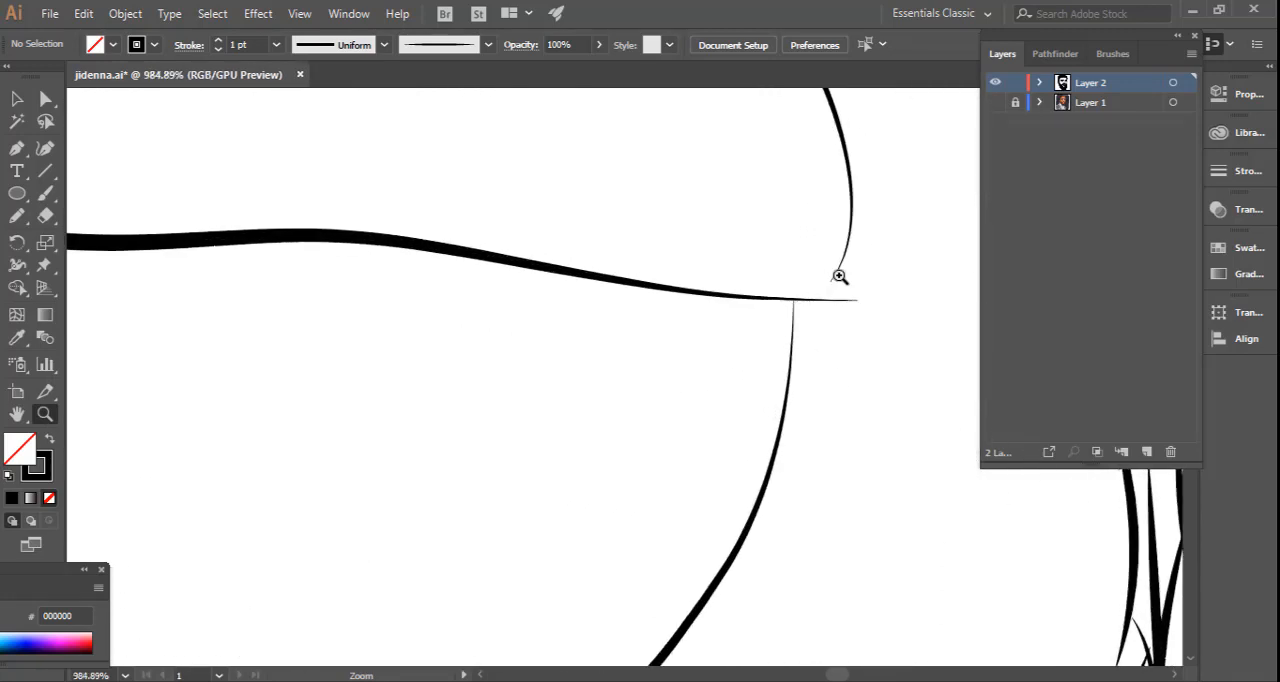
pyautogui.click(16, 98)
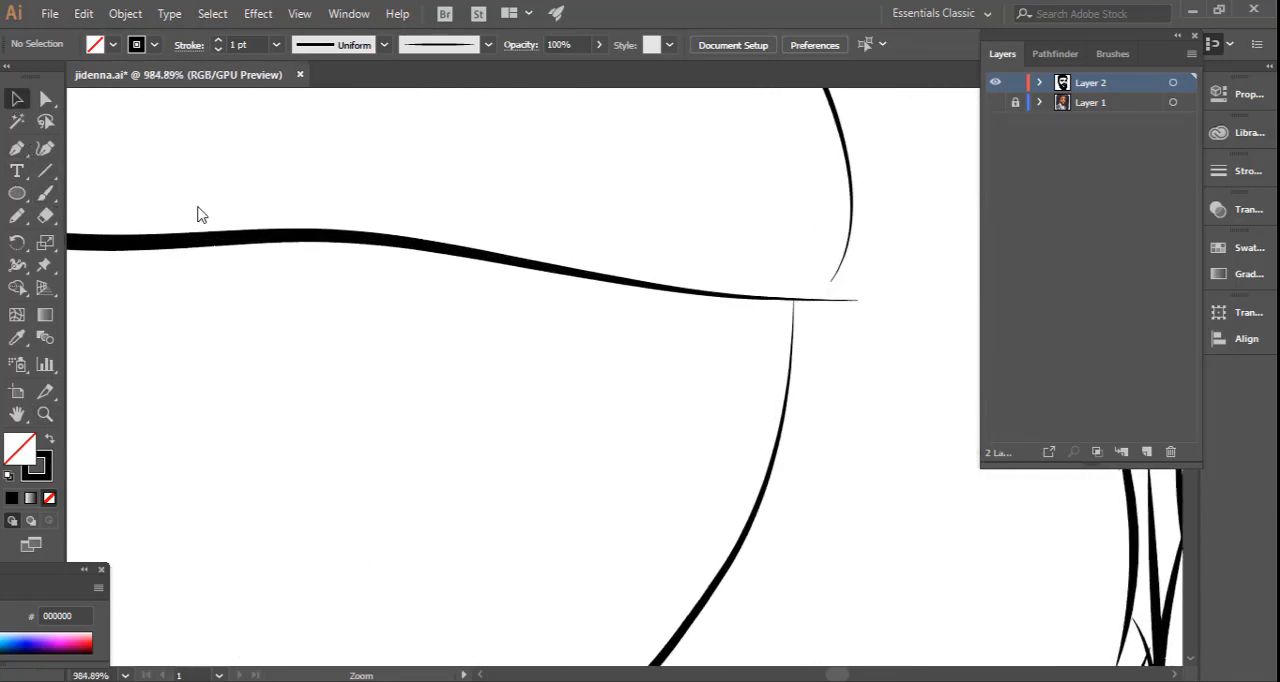
pyautogui.moveTo(282, 268); pyautogui.dragTo(1, 434)
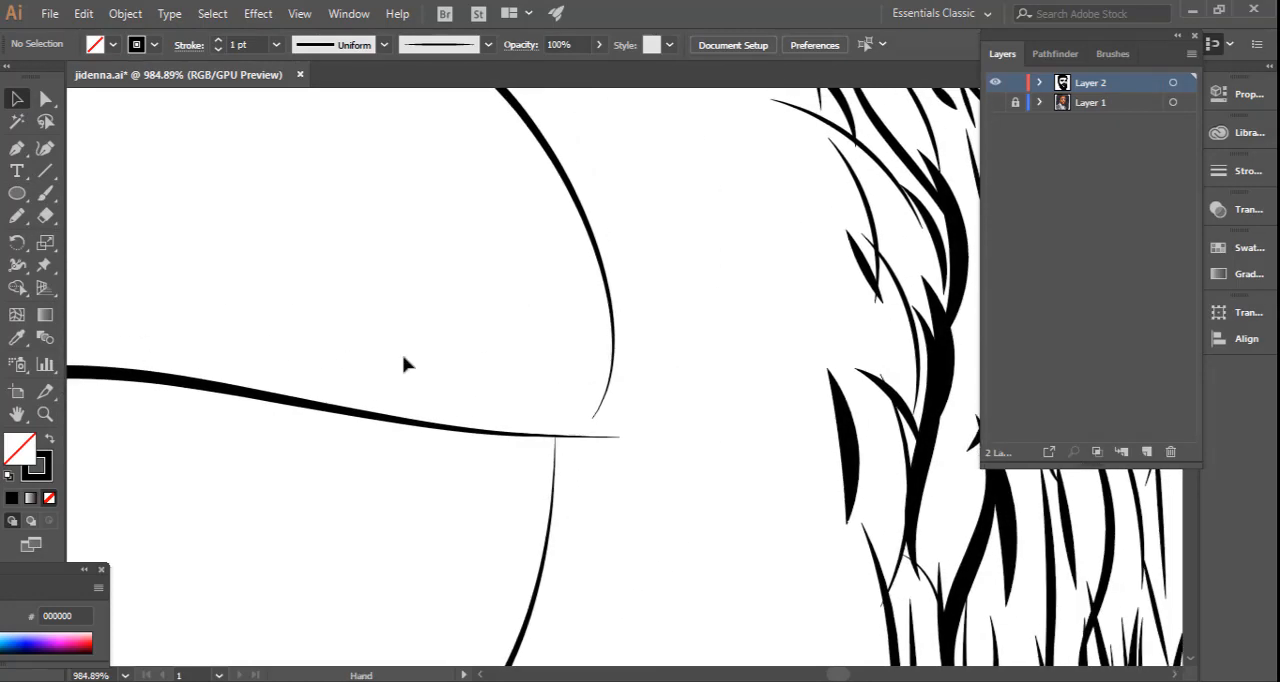
pyautogui.keyDown('ctrl'); pyautogui.click(591, 428); pyautogui.keyUp('ctrl')
pyautogui.moveTo(578, 445); pyautogui.dragTo(605, 447)
pyautogui.keyDown('ctrl'); pyautogui.click(656, 428); pyautogui.keyUp('ctrl')
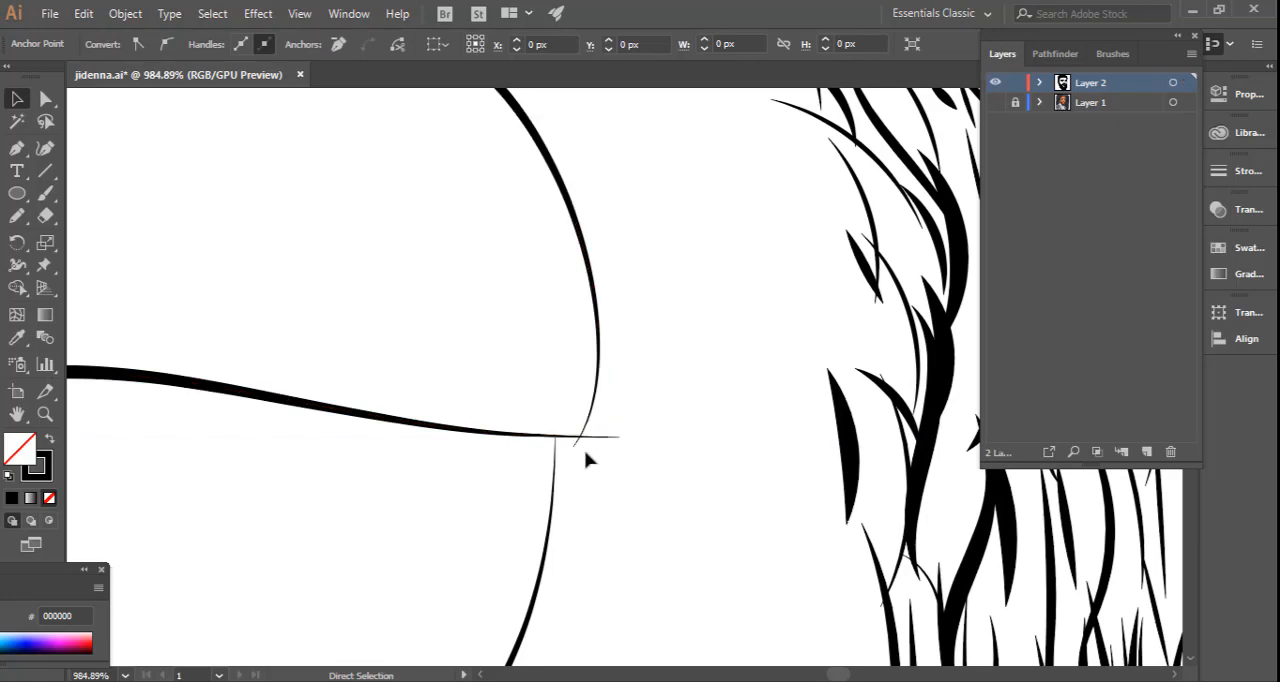
# Move the end anchors of the mouth's centre line and lower lip outline to meet the upper lip at the ear-side corner.
pyautogui.moveTo(488, 456); pyautogui.dragTo(646, 438)
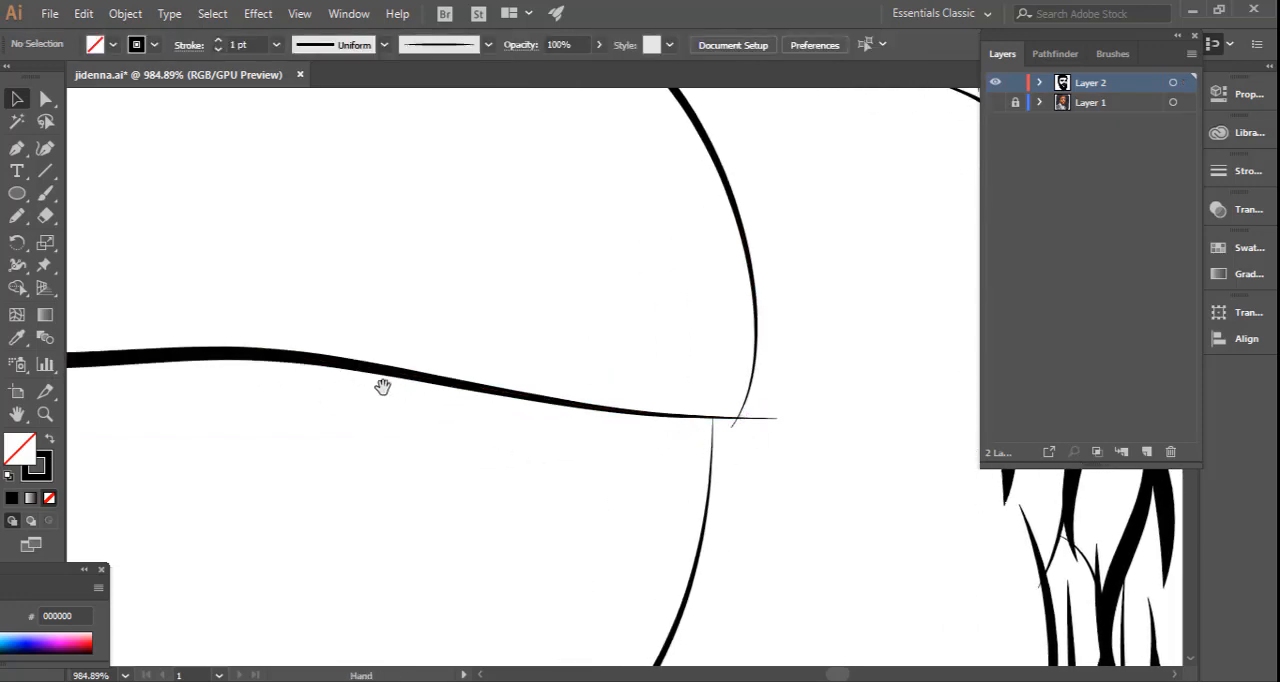
pyautogui.moveTo(383, 385); pyautogui.dragTo(446, 280)
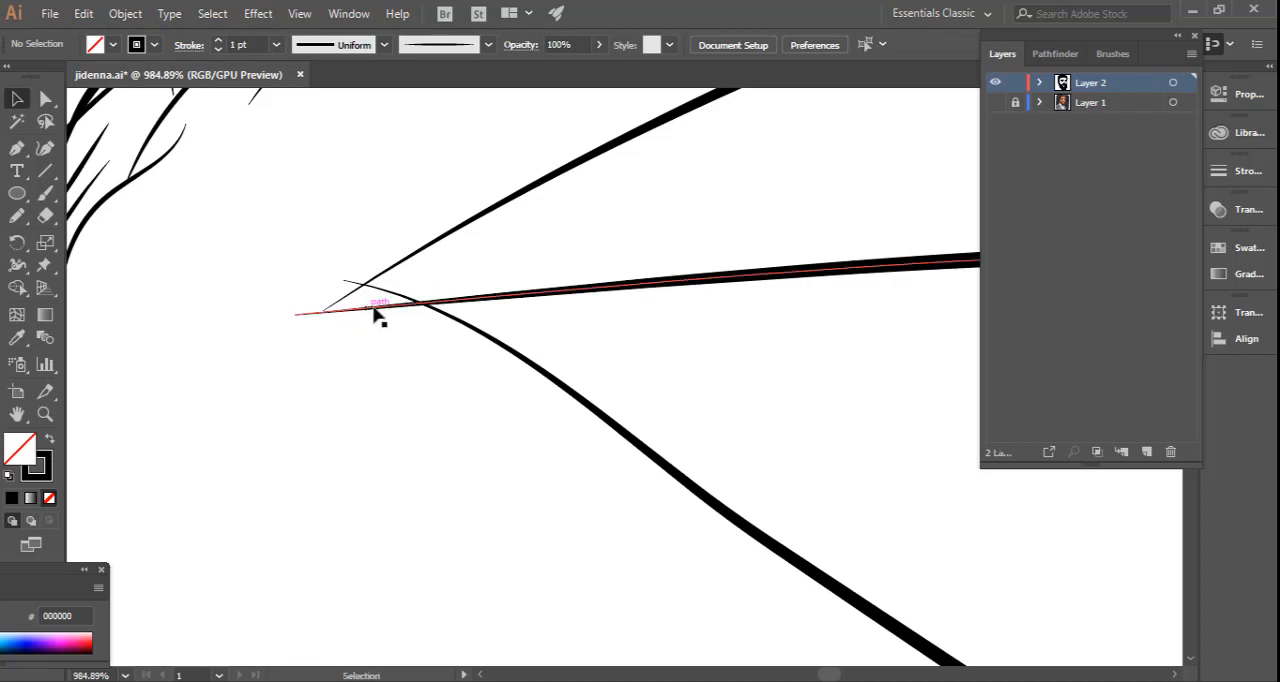
pyautogui.click(297, 318)
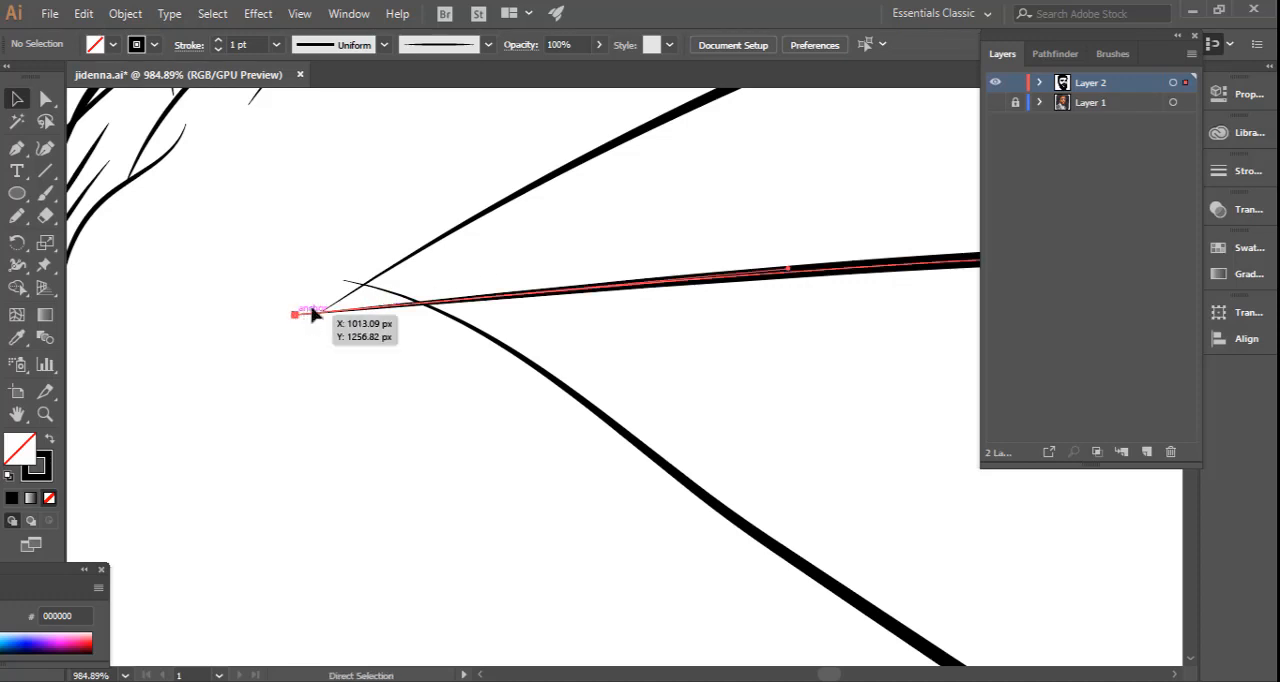
pyautogui.moveTo(312, 314); pyautogui.dragTo(315, 333)
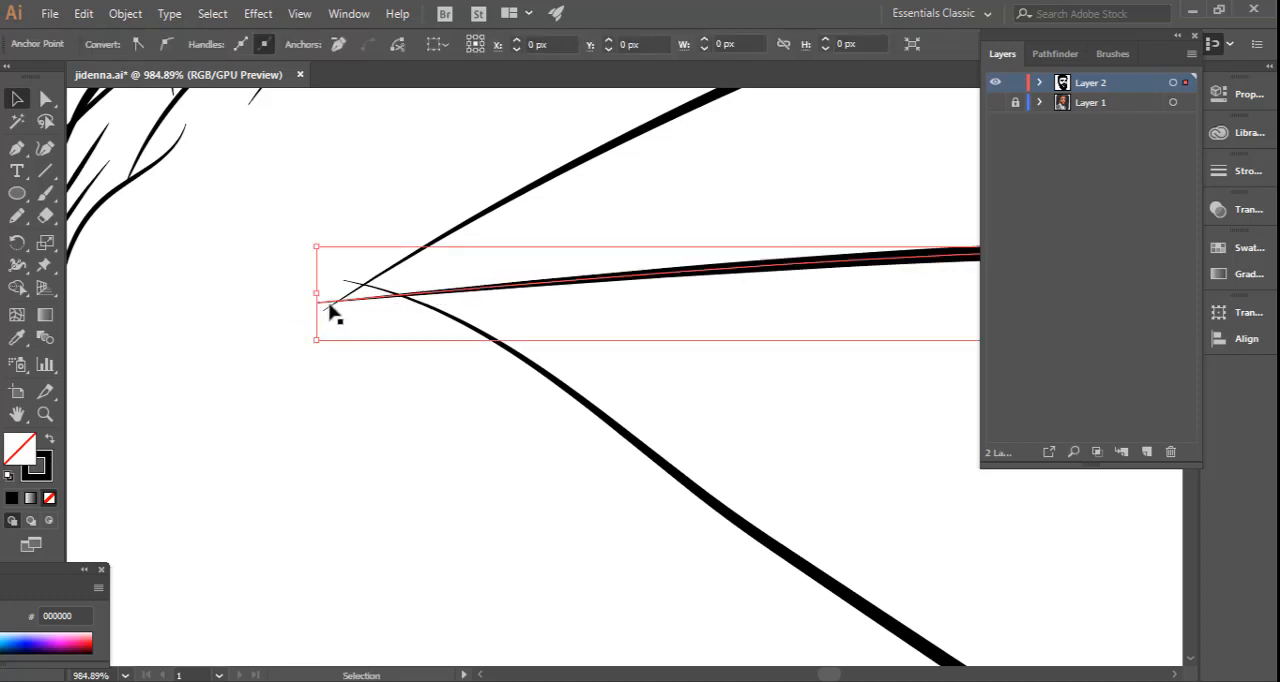
pyautogui.moveTo(344, 281); pyautogui.dragTo(333, 305)
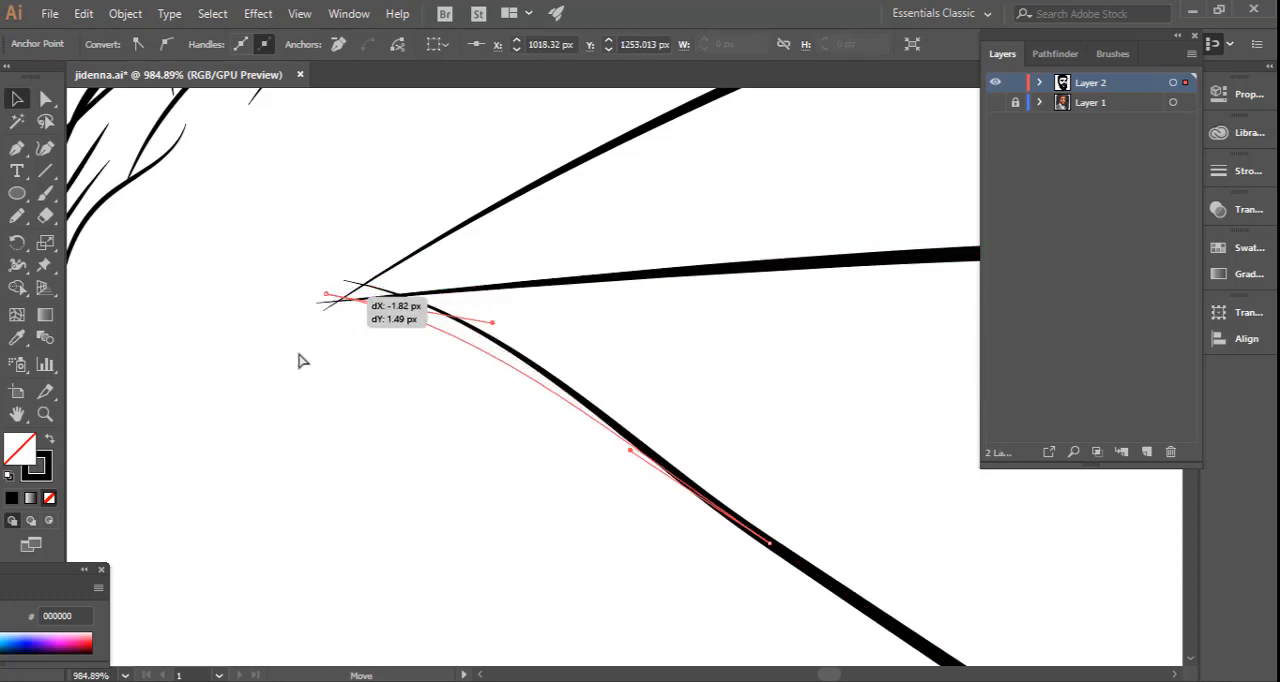
pyautogui.click(322, 357)
# Set the stroke weight of the far eye's inner-corner curve to 0.5 pt.
pyautogui.scroll(-6, 322, 357)
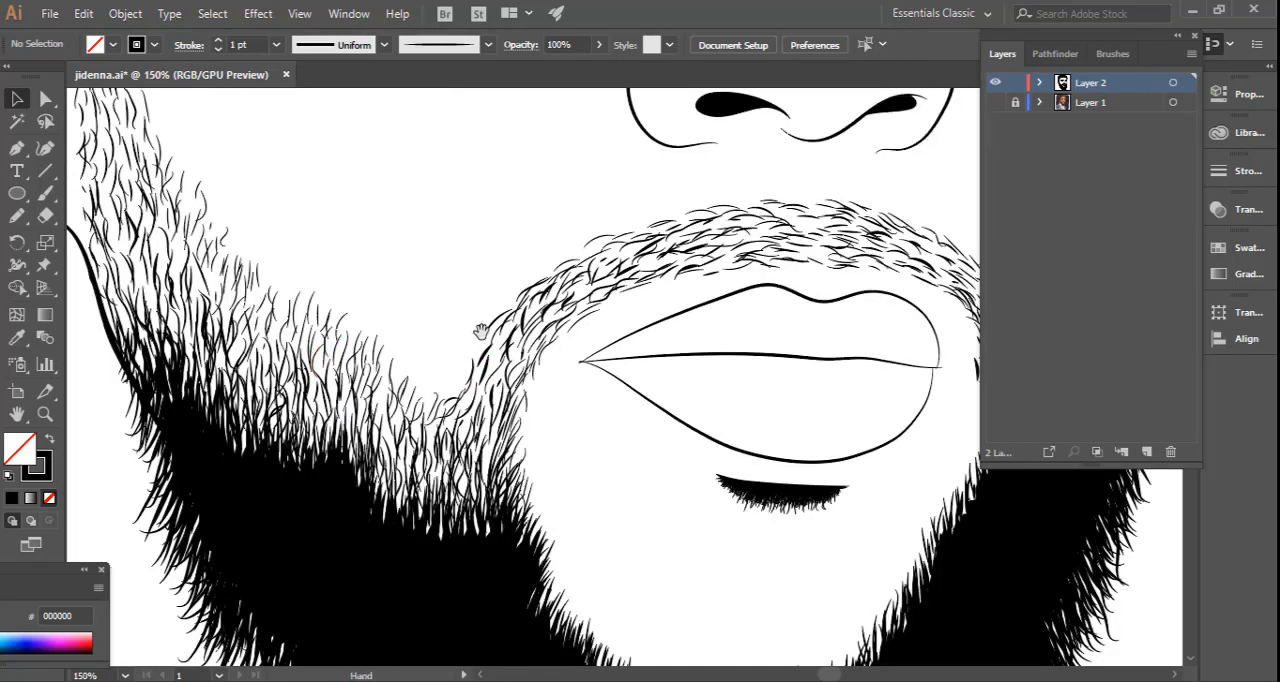
pyautogui.moveTo(540, 332); pyautogui.dragTo(312, 352)
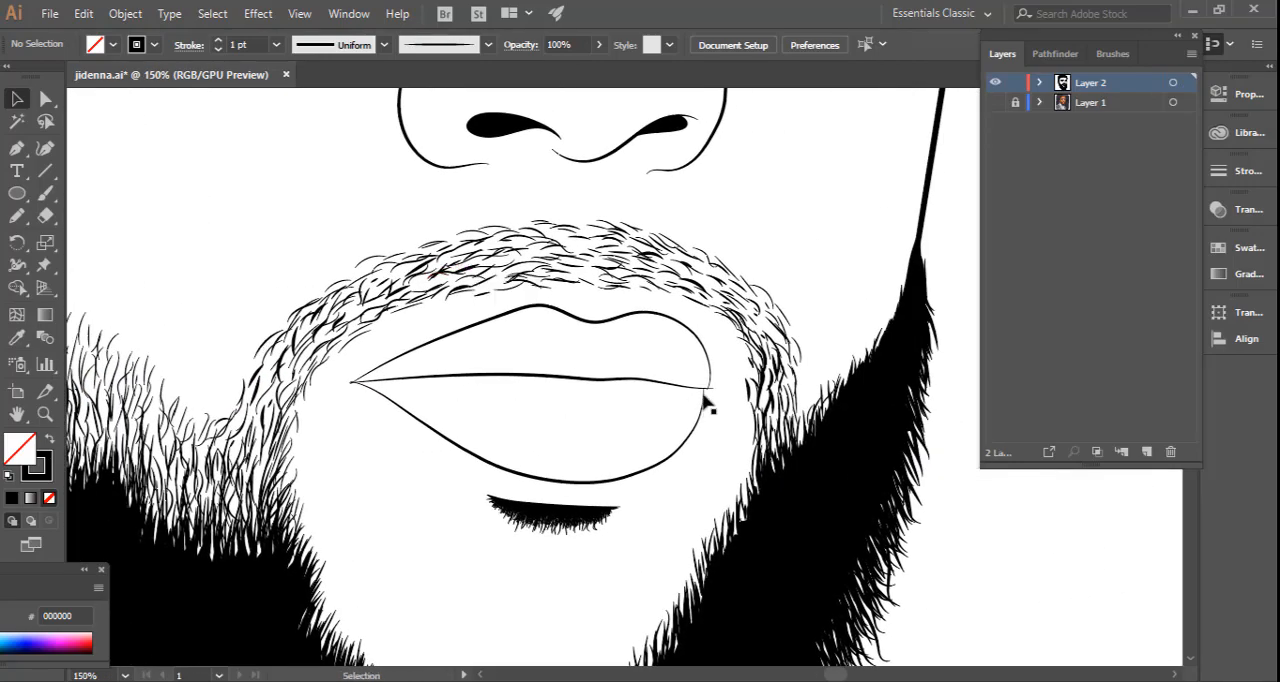
pyautogui.moveTo(681, 399); pyautogui.dragTo(566, 337)
pyautogui.hotkey('ctrl', '=')
pyautogui.hotkey('ctrl', '=')
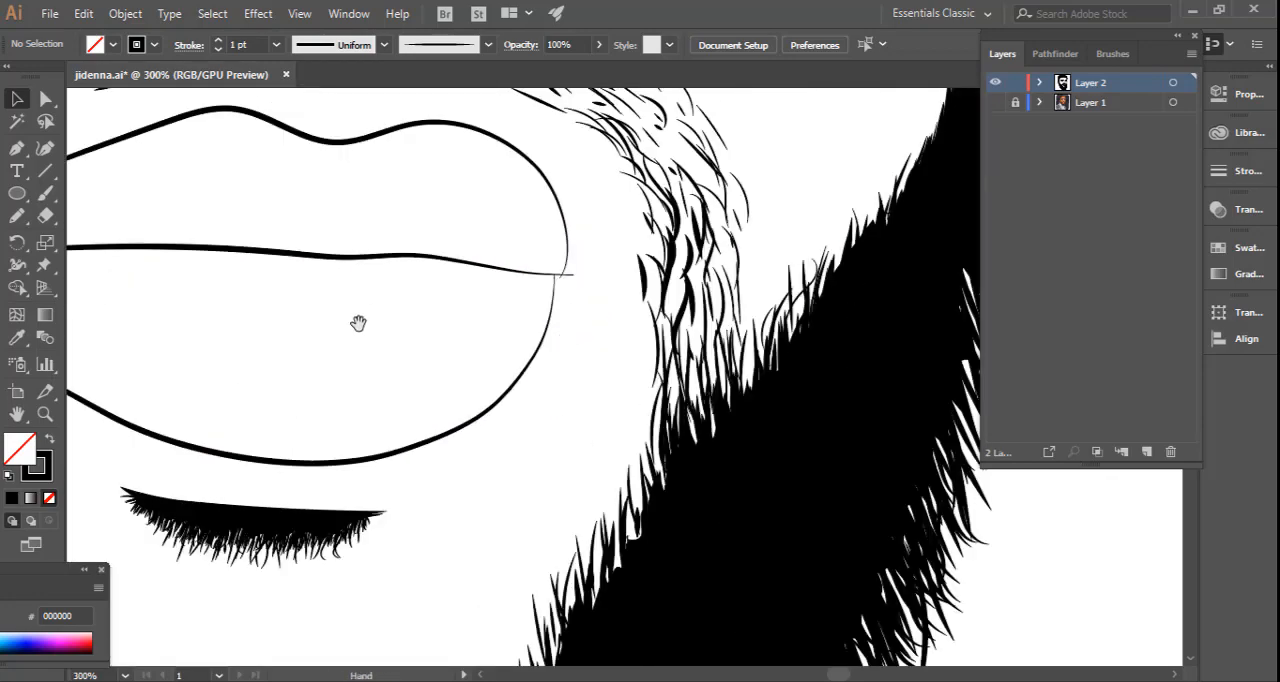
pyautogui.moveTo(357, 323); pyautogui.dragTo(634, 430)
pyautogui.moveTo(602, 262); pyautogui.dragTo(592, 472)
pyautogui.moveTo(569, 386); pyautogui.dragTo(473, 631)
pyautogui.moveTo(538, 354); pyautogui.dragTo(373, 622)
pyautogui.moveTo(616, 287); pyautogui.dragTo(526, 334)
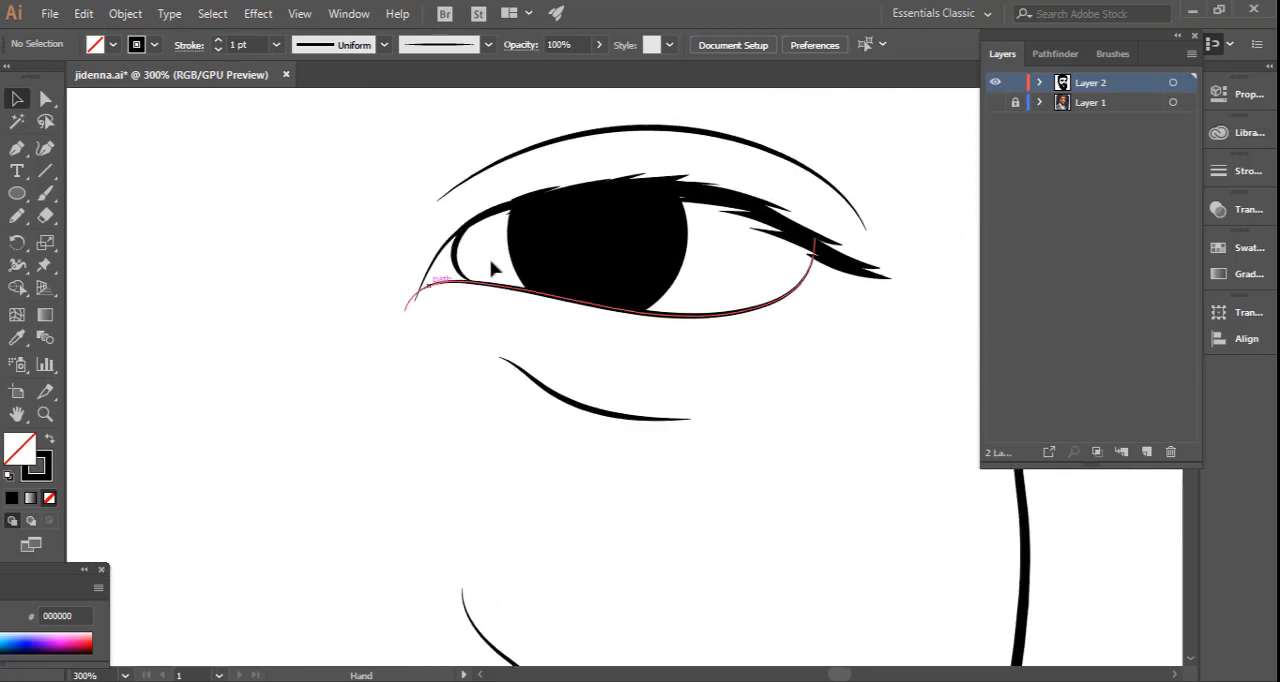
pyautogui.click(458, 259)
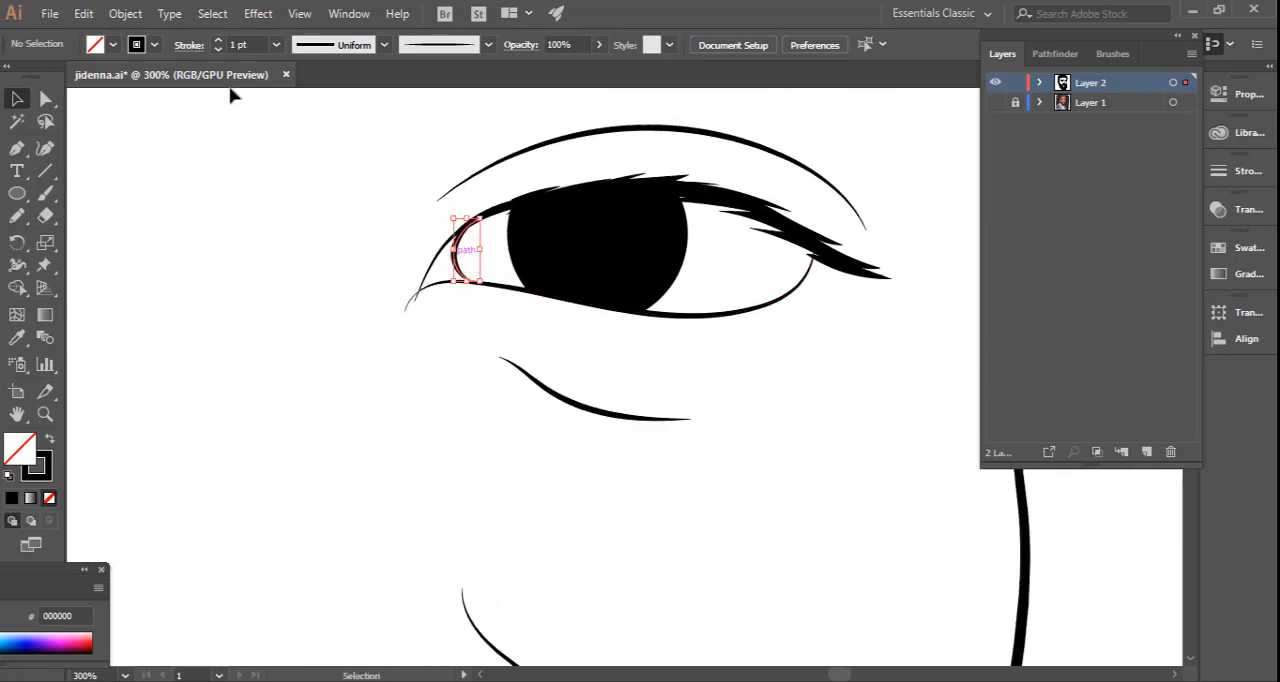
pyautogui.click(218, 50)
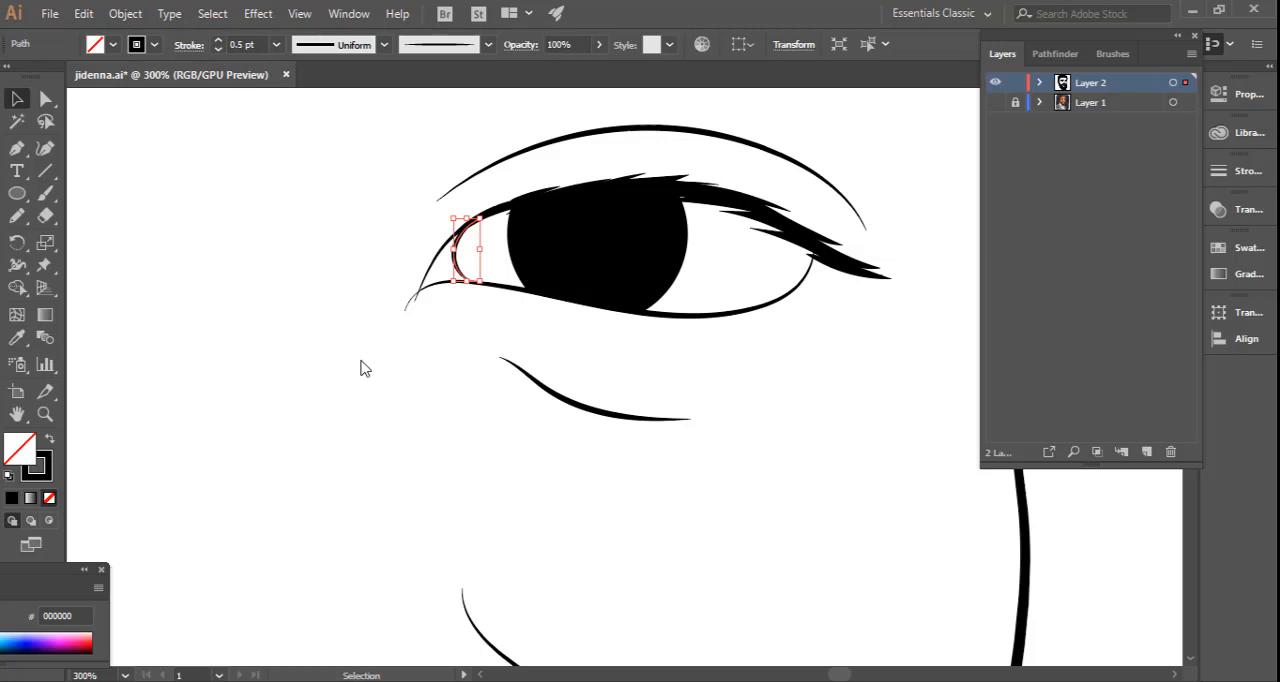
pyautogui.click(472, 388)
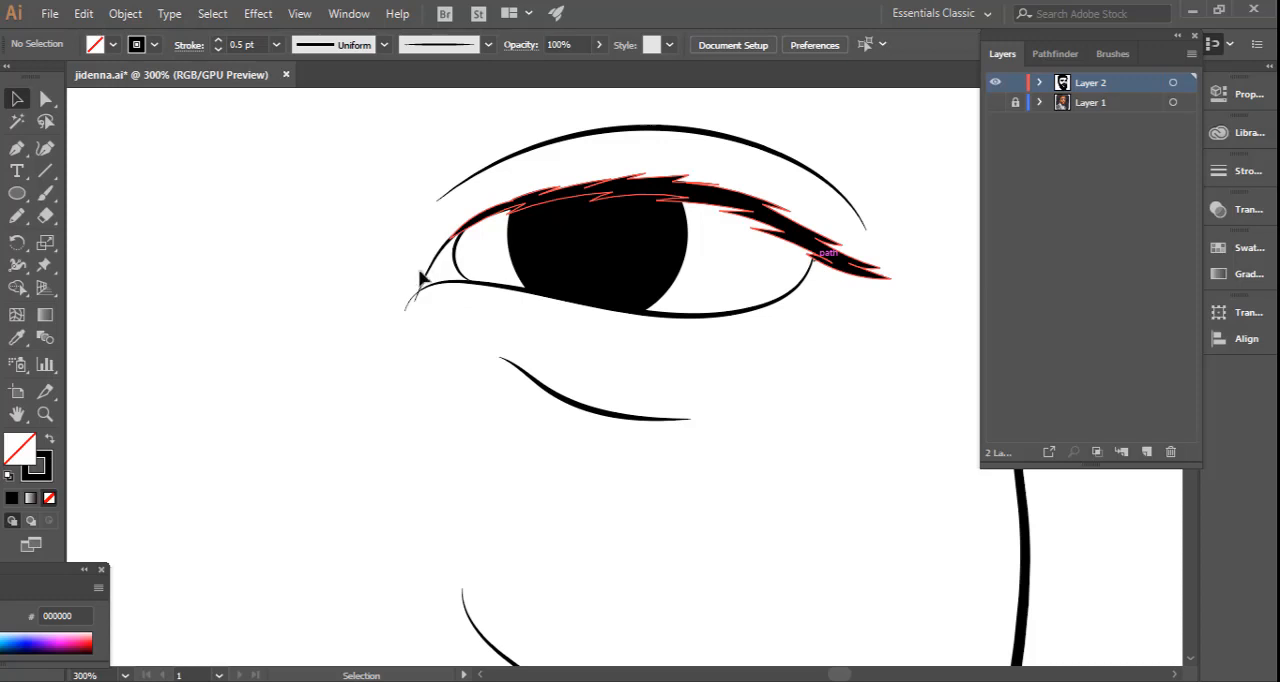
# Inspect the inner-corner lines of both eyes up close and review the whole portrait.
pyautogui.press('space')
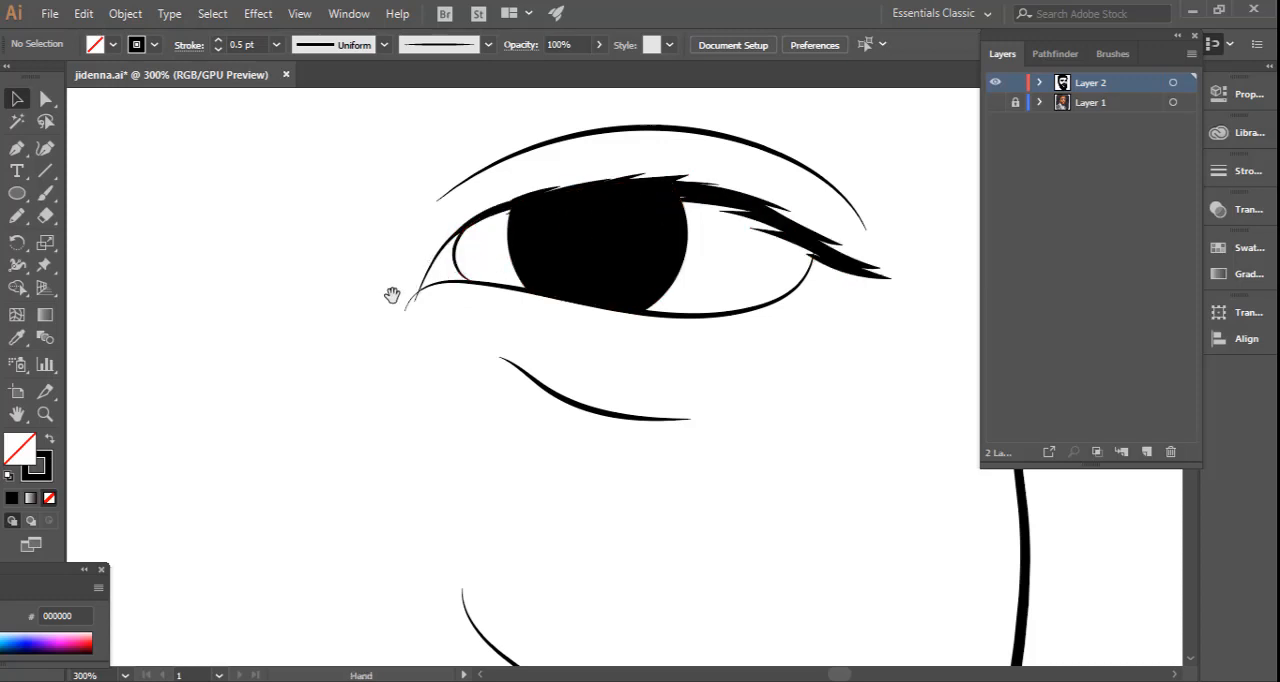
pyautogui.moveTo(355, 307); pyautogui.dragTo(647, 298)
pyautogui.moveTo(298, 285)
pyautogui.mouseDown()
pyautogui.moveTo(569, 309)
pyautogui.moveTo(314, 280)
pyautogui.mouseUp()
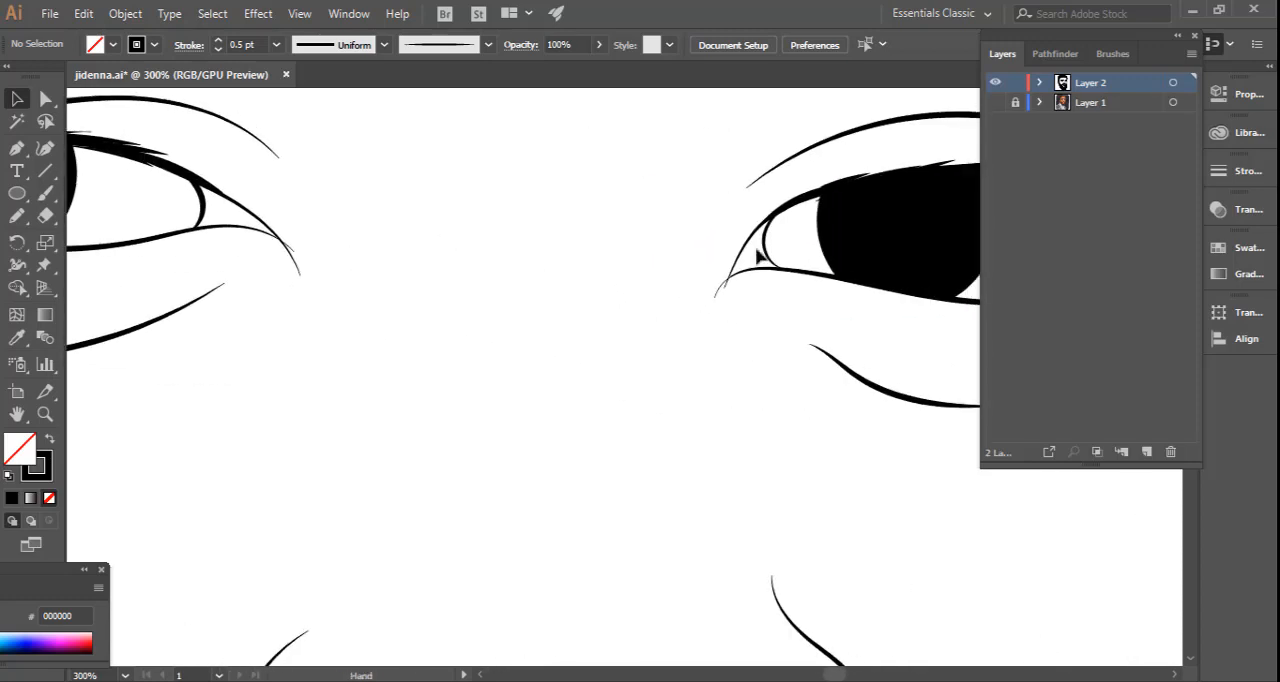
pyautogui.moveTo(758, 256); pyautogui.dragTo(775, 275)
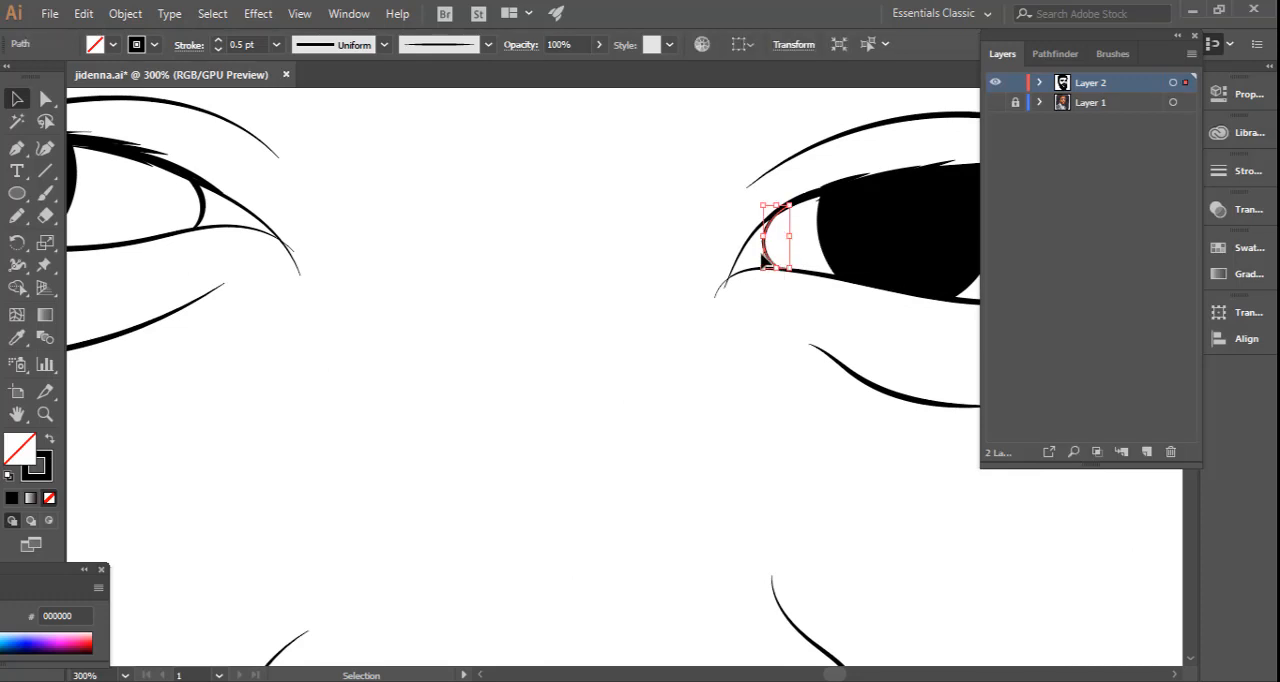
pyautogui.click(326, 273)
pyautogui.moveTo(282, 268); pyautogui.dragTo(662, 319)
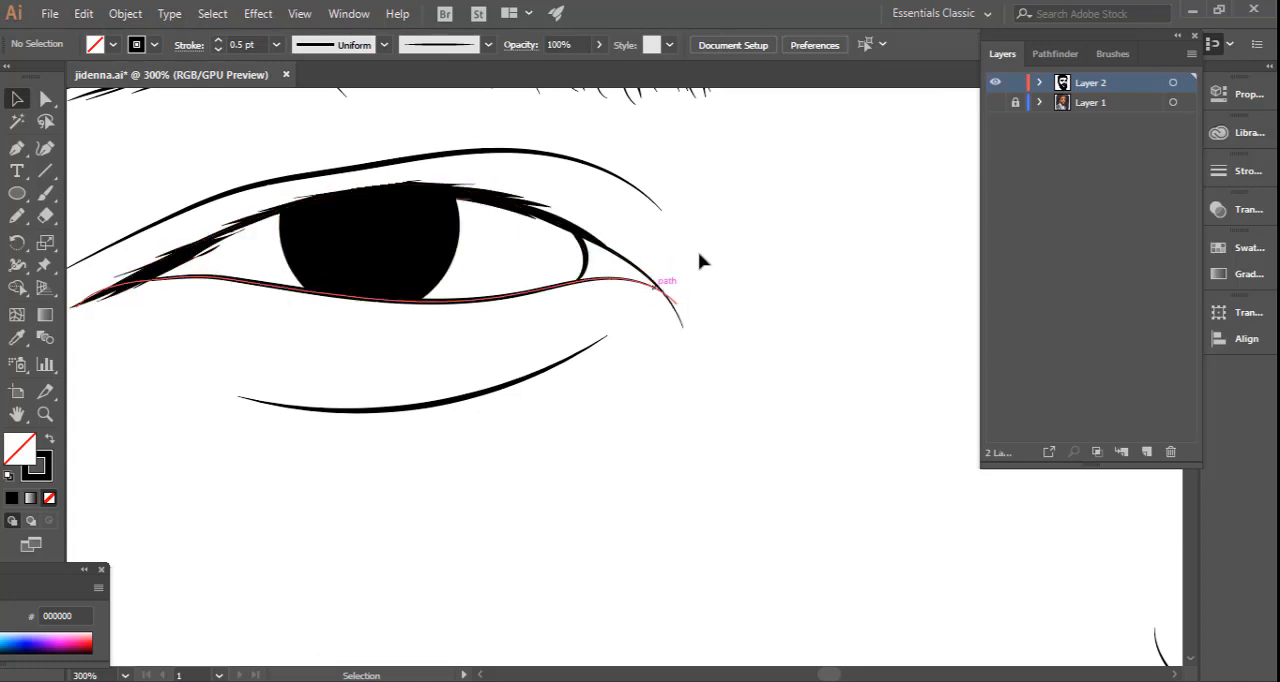
pyautogui.hotkey('ctrl', '-')
pyautogui.hotkey('ctrl', '-')
pyautogui.hotkey('ctrl', '-')
pyautogui.hotkey('ctrl', '-')
pyautogui.hotkey('ctrl', '-')
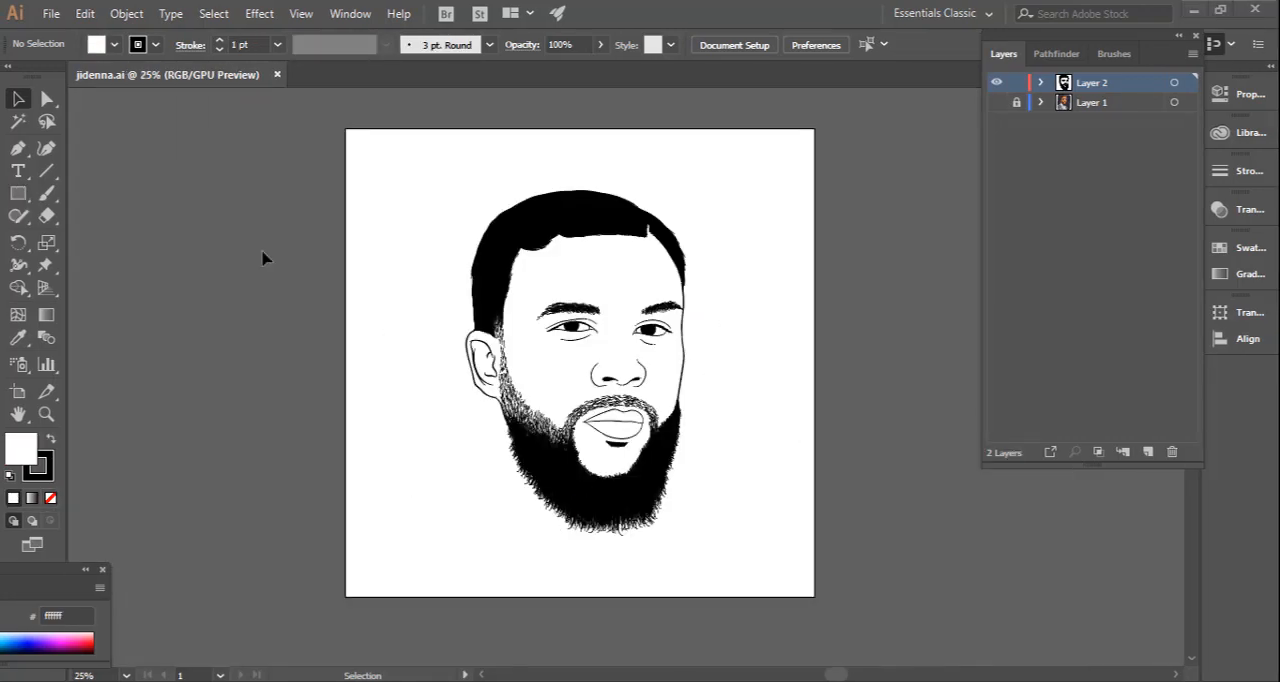
pyautogui.scroll(6, 437, 409)
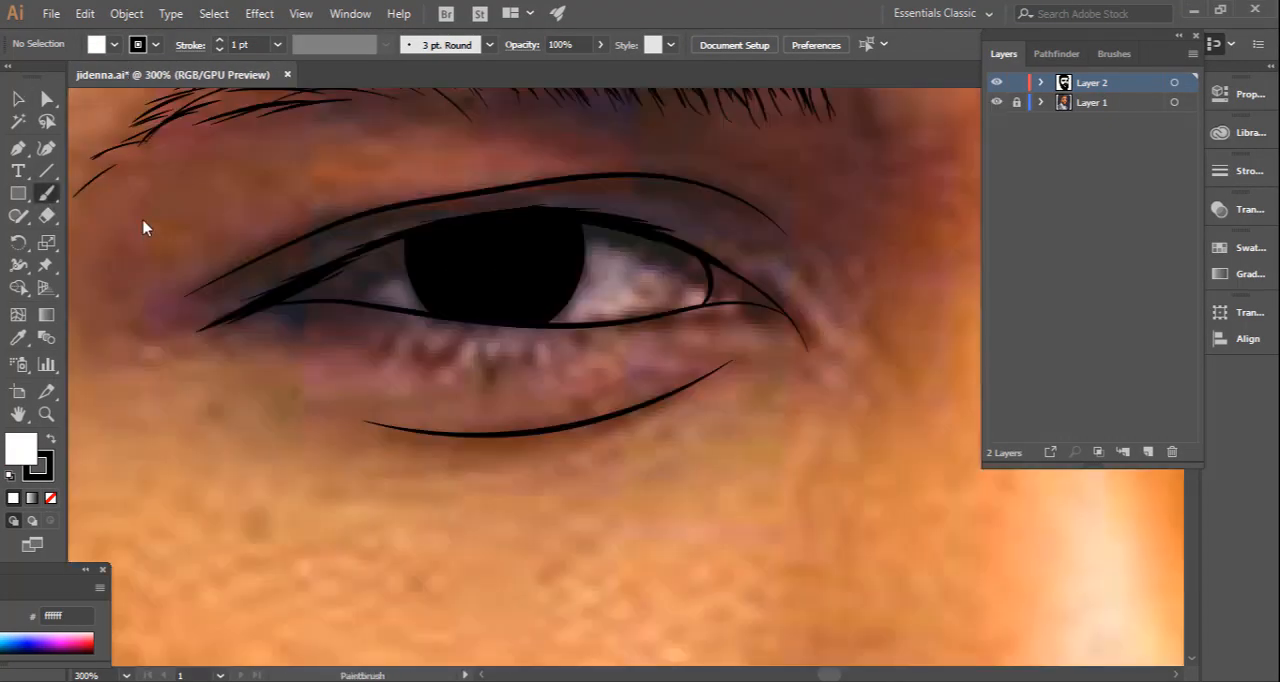
# Choose the tapered art brush, reduce the stroke weight, and paint short, spaced lower lashes beneath the ear-side eye, following the reference photo.
pyautogui.click(489, 44)
pyautogui.click(443, 124)
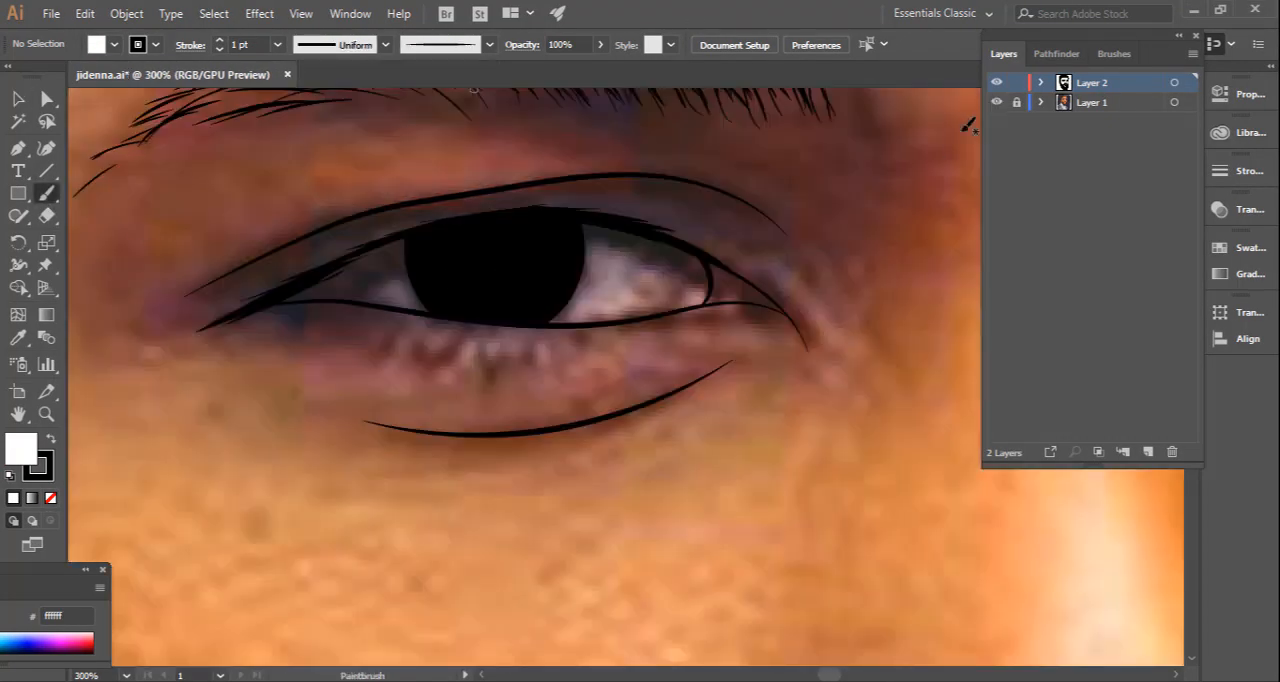
pyautogui.moveTo(344, 324); pyautogui.dragTo(329, 350)
pyautogui.click(278, 45)
pyautogui.click(300, 86)
pyautogui.moveTo(396, 328); pyautogui.dragTo(379, 359)
pyautogui.moveTo(380, 327)
pyautogui.mouseDown()
pyautogui.moveTo(365, 353)
pyautogui.moveTo(422, 364)
pyautogui.mouseUp()
pyautogui.moveTo(463, 341); pyautogui.dragTo(455, 368)
pyautogui.moveTo(478, 344)
pyautogui.mouseDown()
pyautogui.moveTo(483, 371)
pyautogui.moveTo(525, 368)
pyautogui.mouseUp()
pyautogui.moveTo(549, 344); pyautogui.dragTo(549, 362)
pyautogui.moveTo(572, 341); pyautogui.dragTo(574, 357)
pyautogui.moveTo(592, 339)
pyautogui.mouseDown()
pyautogui.moveTo(589, 358)
pyautogui.moveTo(615, 353)
pyautogui.mouseUp()
# Set the stroke to 0.25 pt and paint finer lashes between and beyond the existing ones beneath the ear-side eye.
pyautogui.click(278, 45)
pyautogui.click(298, 62)
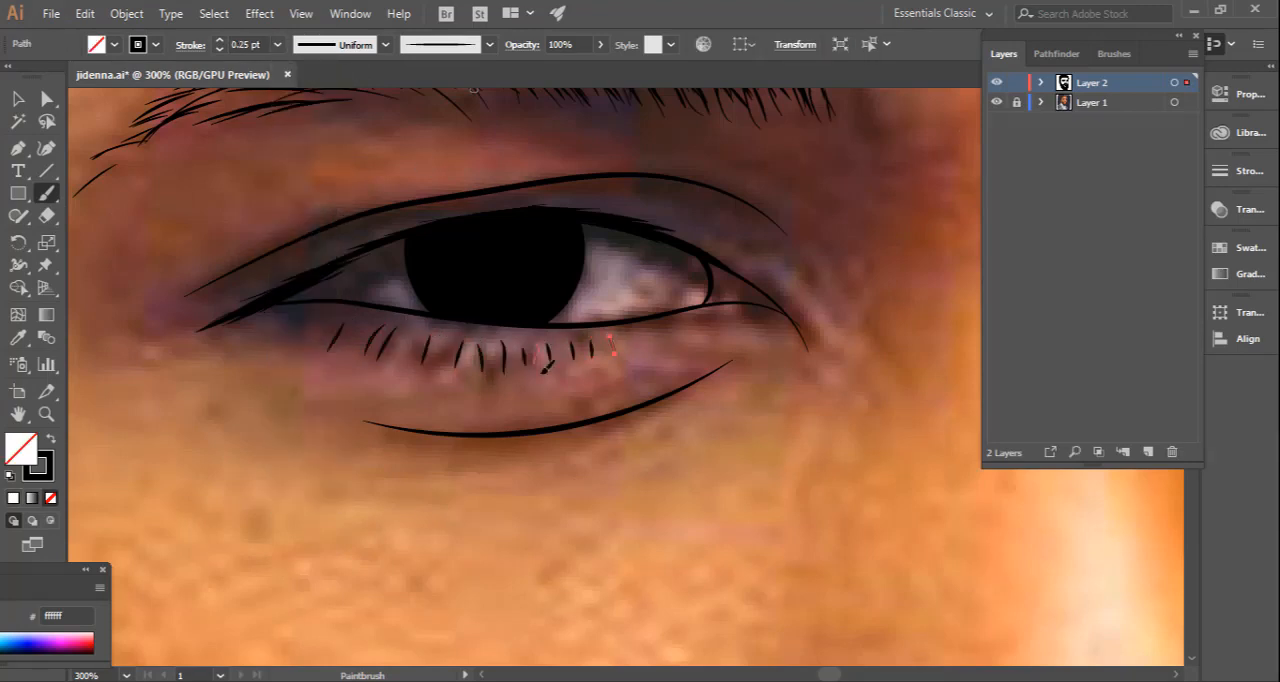
pyautogui.moveTo(491, 346)
pyautogui.mouseDown()
pyautogui.moveTo(491, 376)
pyautogui.moveTo(460, 375)
pyautogui.mouseUp()
pyautogui.moveTo(436, 335)
pyautogui.mouseDown()
pyautogui.moveTo(431, 367)
pyautogui.moveTo(411, 367)
pyautogui.mouseUp()
pyautogui.moveTo(401, 330); pyautogui.dragTo(388, 361)
pyautogui.moveTo(358, 332); pyautogui.dragTo(352, 352)
pyautogui.moveTo(339, 324)
pyautogui.mouseDown()
pyautogui.moveTo(343, 345)
pyautogui.moveTo(306, 329)
pyautogui.mouseUp()
pyautogui.moveTo(618, 332); pyautogui.dragTo(638, 348)
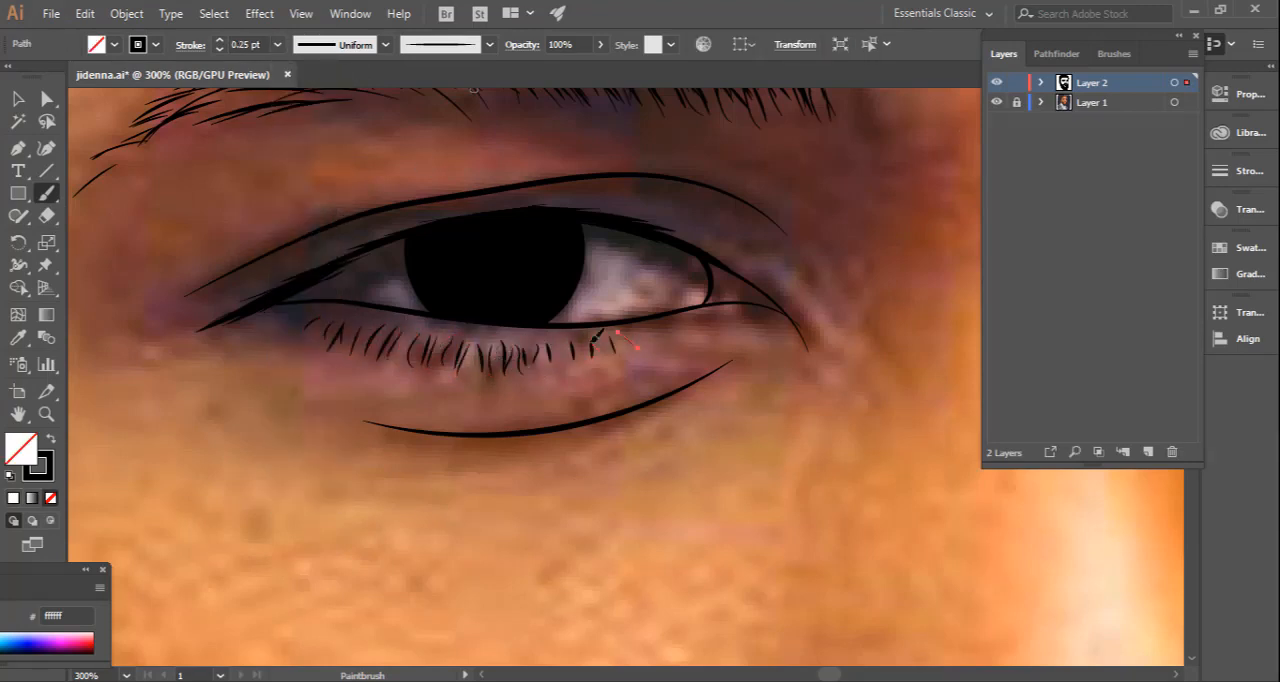
pyautogui.moveTo(557, 342); pyautogui.dragTo(549, 366)
pyautogui.keyDown('ctrl'); pyautogui.click(608, 386); pyautogui.keyUp('ctrl')
# Paint short 0.25 pt lower lashes beneath the iris and along the outer lower lid of the far-side eye.
pyautogui.hotkey('ctrl', '-')
pyautogui.hotkey('ctrl', '-')
pyautogui.hotkey('ctrl', '-')
pyautogui.hotkey('ctrl', '-')
pyautogui.moveTo(846, 423); pyautogui.dragTo(608, 380)
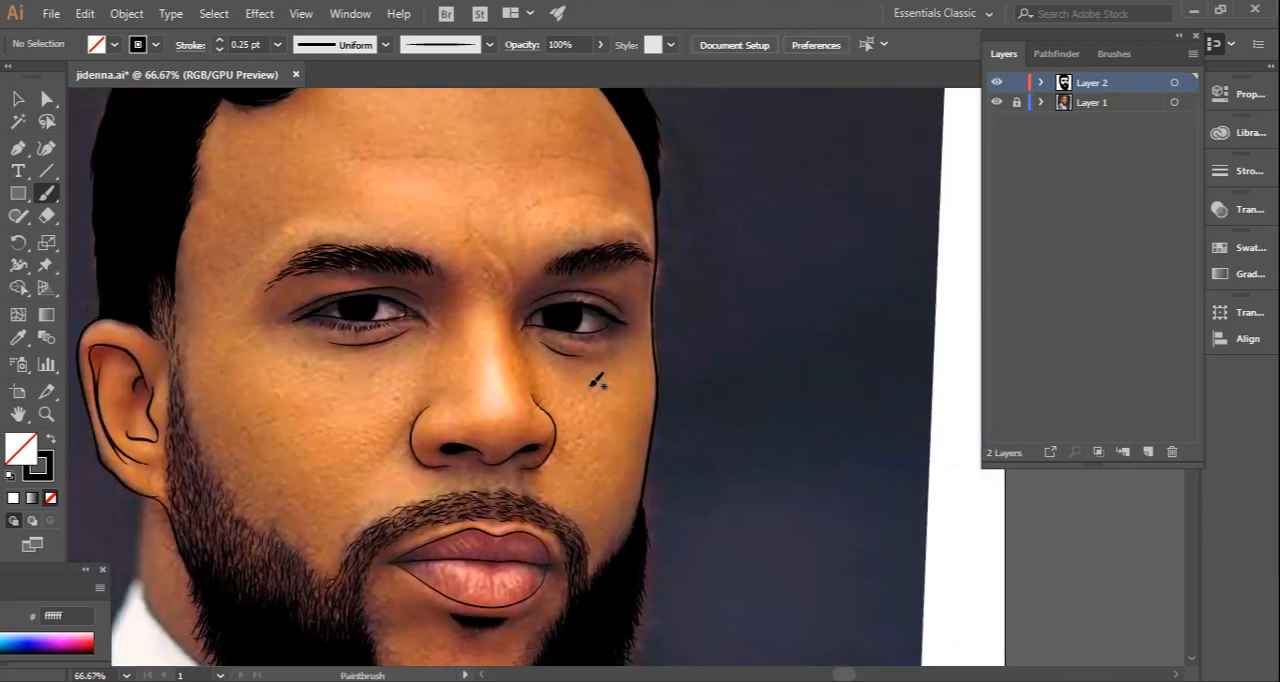
pyautogui.press('z')
pyautogui.click(732, 399)
pyautogui.moveTo(732, 399); pyautogui.dragTo(790, 420)
pyautogui.click(47, 195)
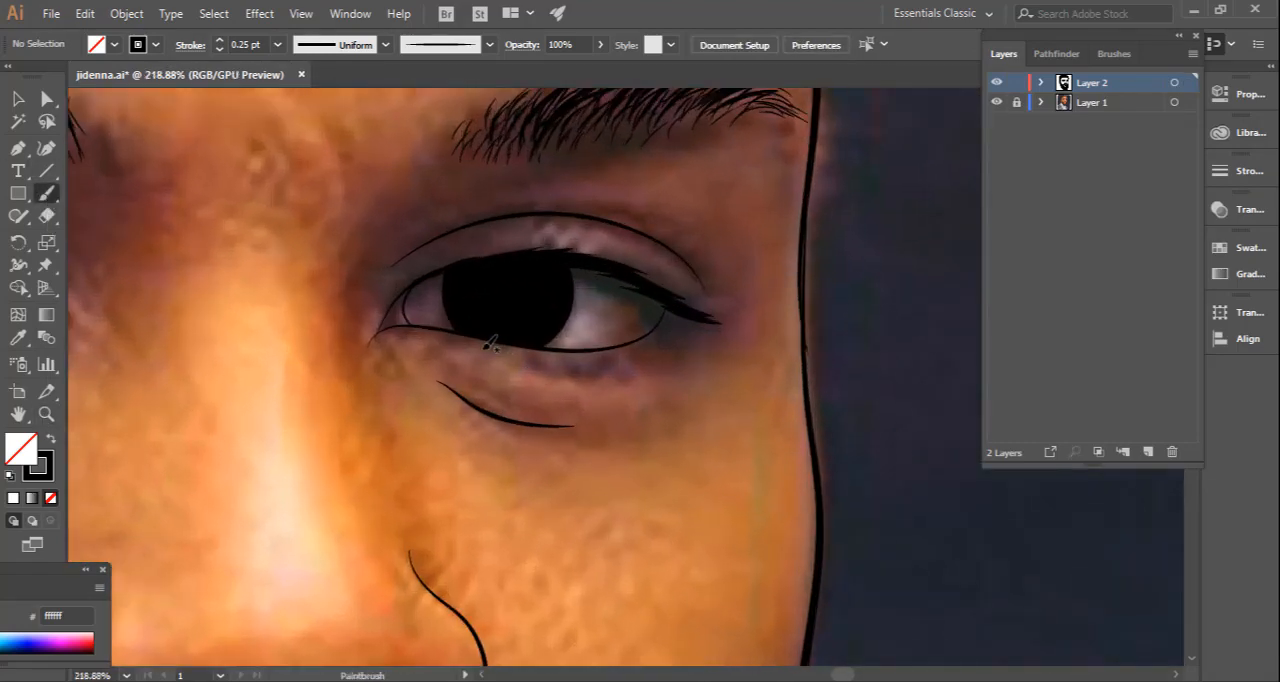
pyautogui.moveTo(483, 349); pyautogui.dragTo(489, 359)
pyautogui.moveTo(497, 351); pyautogui.dragTo(500, 366)
pyautogui.moveTo(507, 358); pyautogui.dragTo(512, 368)
pyautogui.moveTo(521, 357); pyautogui.dragTo(525, 369)
pyautogui.moveTo(531, 357); pyautogui.dragTo(536, 368)
pyautogui.moveTo(674, 330); pyautogui.dragTo(680, 341)
pyautogui.moveTo(669, 333); pyautogui.dragTo(668, 348)
pyautogui.moveTo(656, 339); pyautogui.dragTo(661, 350)
pyautogui.moveTo(648, 345); pyautogui.dragTo(653, 356)
pyautogui.moveTo(641, 349)
pyautogui.mouseDown()
pyautogui.moveTo(646, 362)
pyautogui.moveTo(603, 372)
pyautogui.mouseUp()
pyautogui.moveTo(627, 355)
pyautogui.mouseDown()
pyautogui.moveTo(633, 367)
pyautogui.moveTo(670, 347)
pyautogui.mouseUp()
pyautogui.moveTo(674, 320); pyautogui.dragTo(684, 332)
pyautogui.keyDown('ctrl'); pyautogui.click(700, 367); pyautogui.keyUp('ctrl')
pyautogui.hotkey('ctrl', '-')
pyautogui.hotkey('ctrl', '-')
pyautogui.hotkey('ctrl', '-')
pyautogui.hotkey('ctrl', '-')
pyautogui.moveTo(655, 438); pyautogui.dragTo(674, 399)
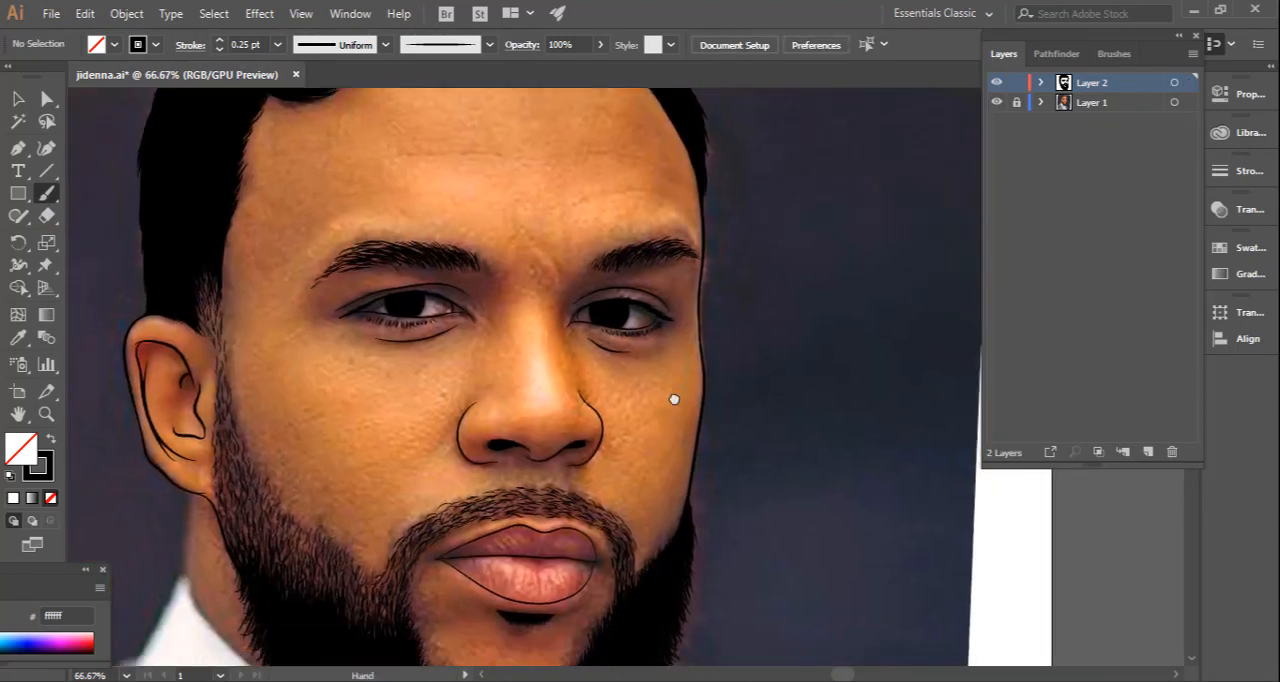